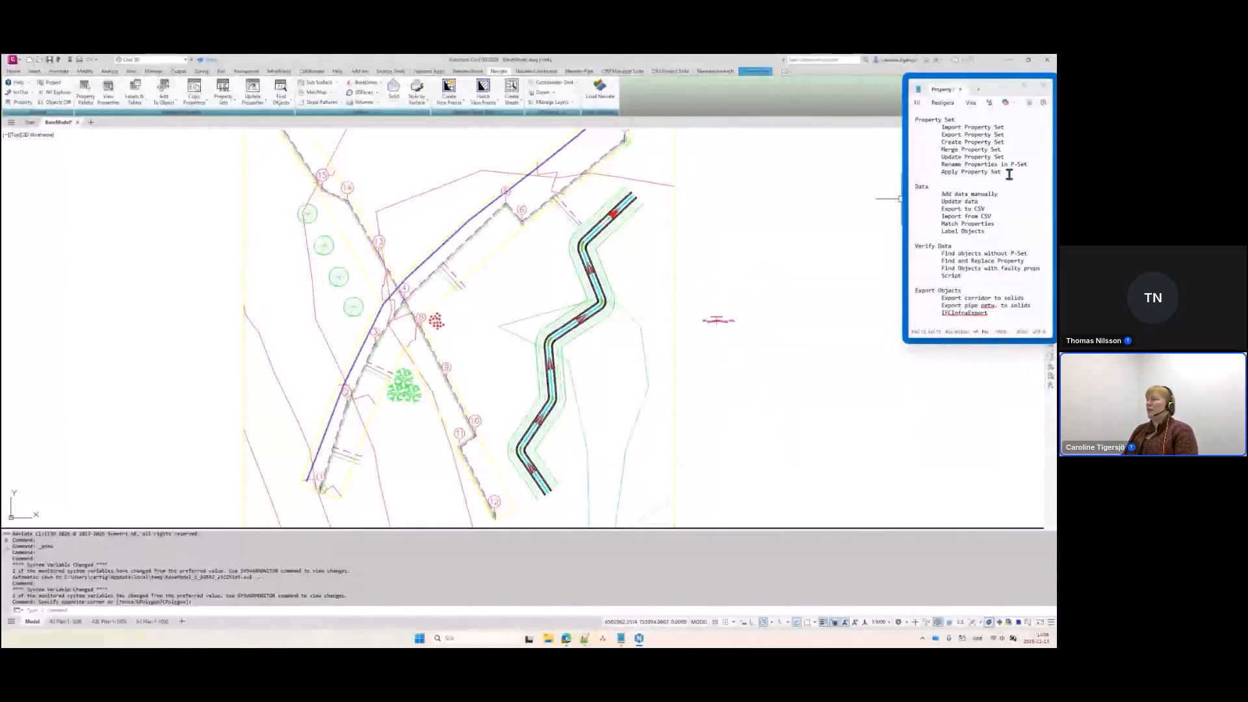
Review the Property Set, Data, Verify Data and Export Objects sections of the notes
{"action": "left_click_drag", "start_coordinate": [1008, 172], "coordinate": [919, 124]}
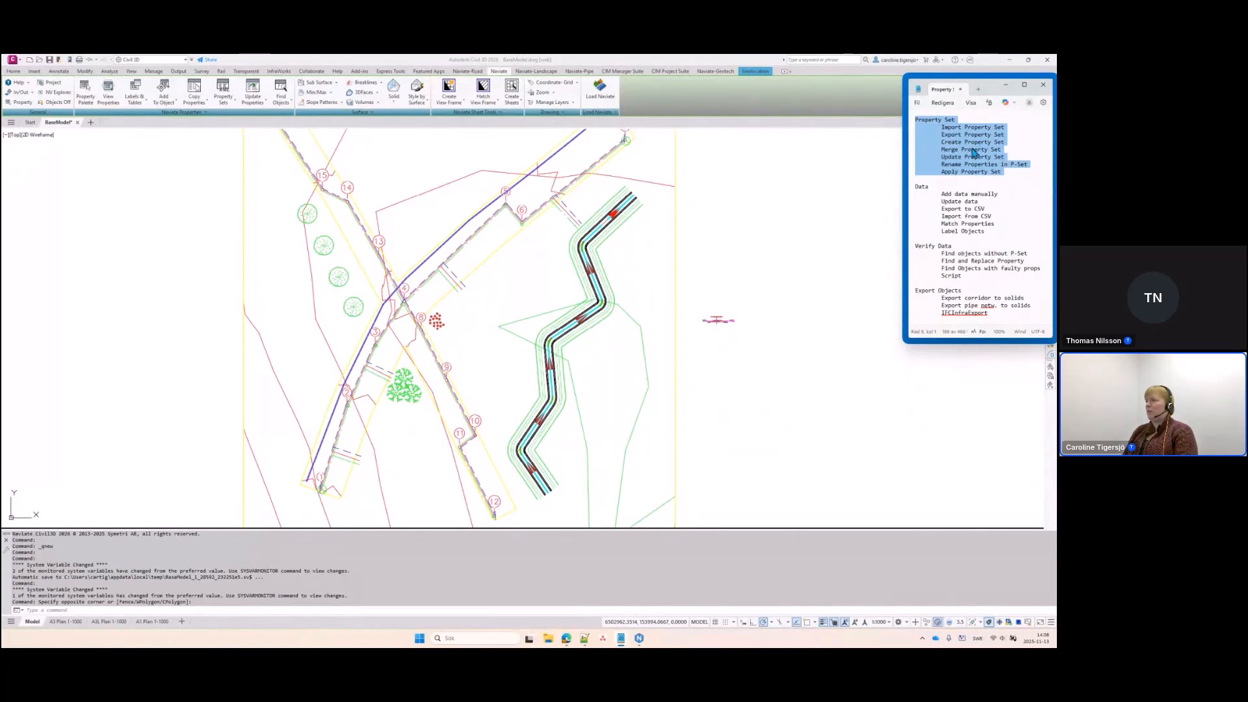
{"action": "left_click_drag", "start_coordinate": [989, 231], "coordinate": [909, 188]}
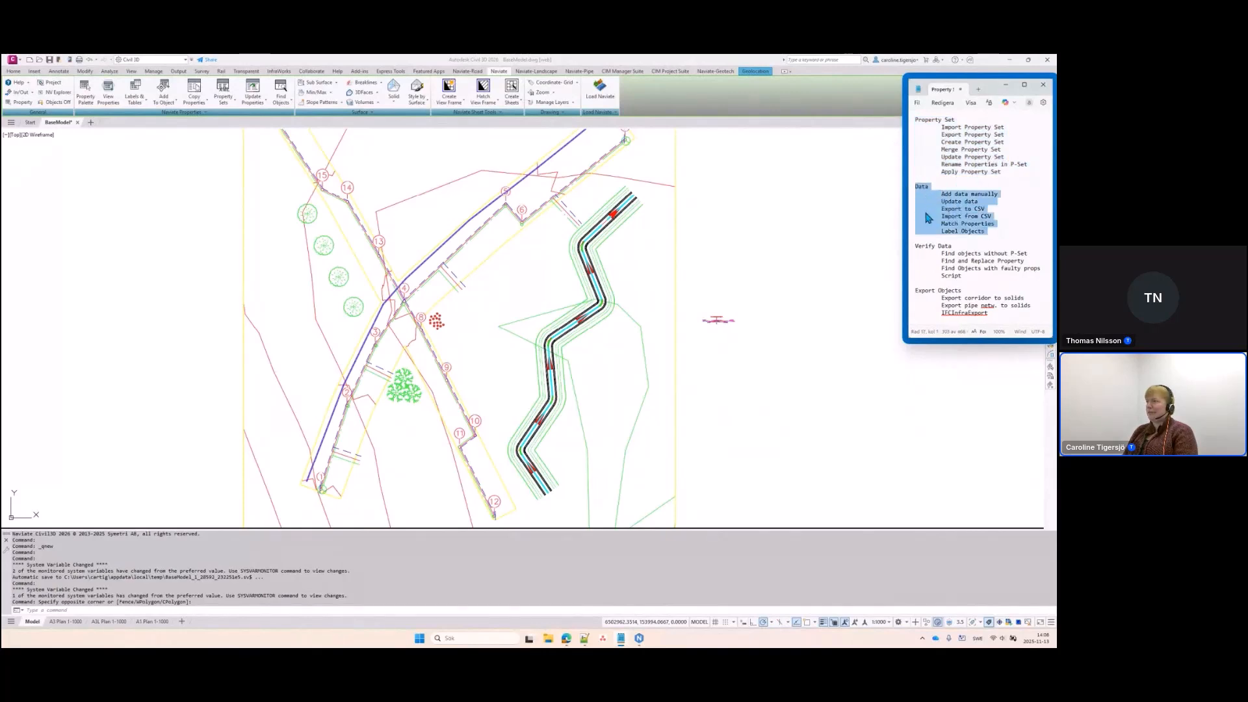
{"action": "left_click_drag", "start_coordinate": [969, 278], "coordinate": [910, 247]}
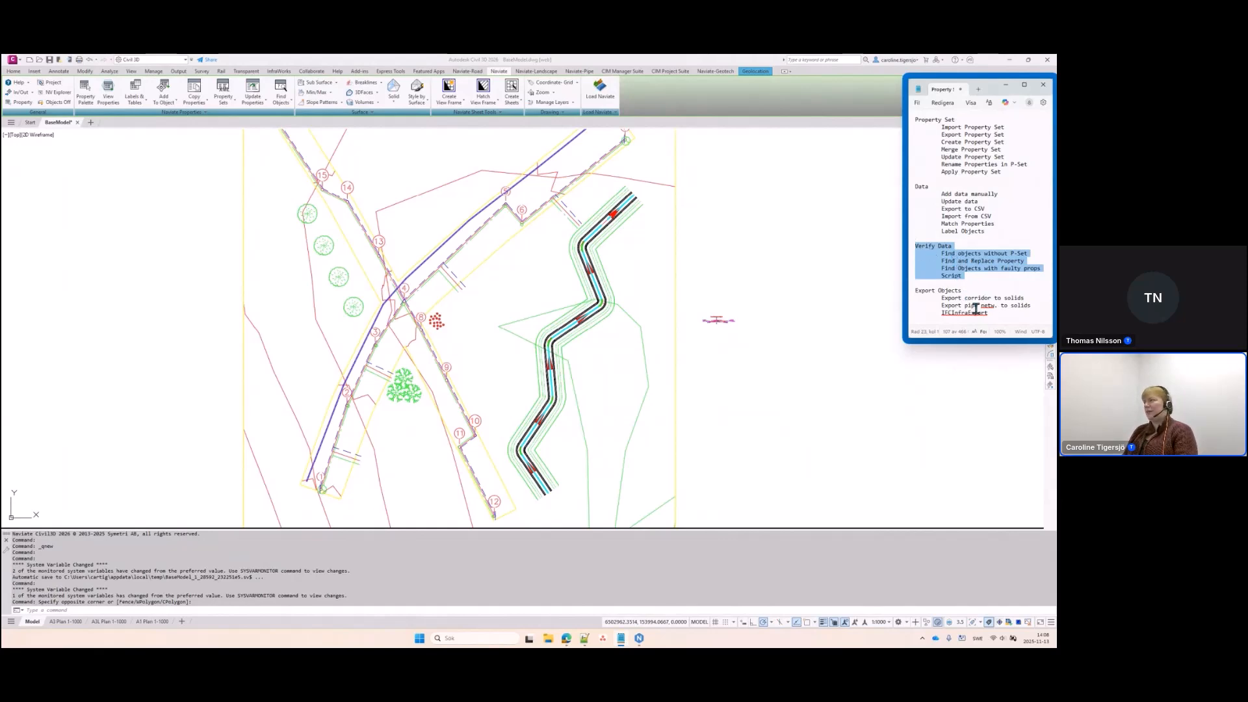
{"action": "left_click_drag", "start_coordinate": [990, 314], "coordinate": [915, 289]}
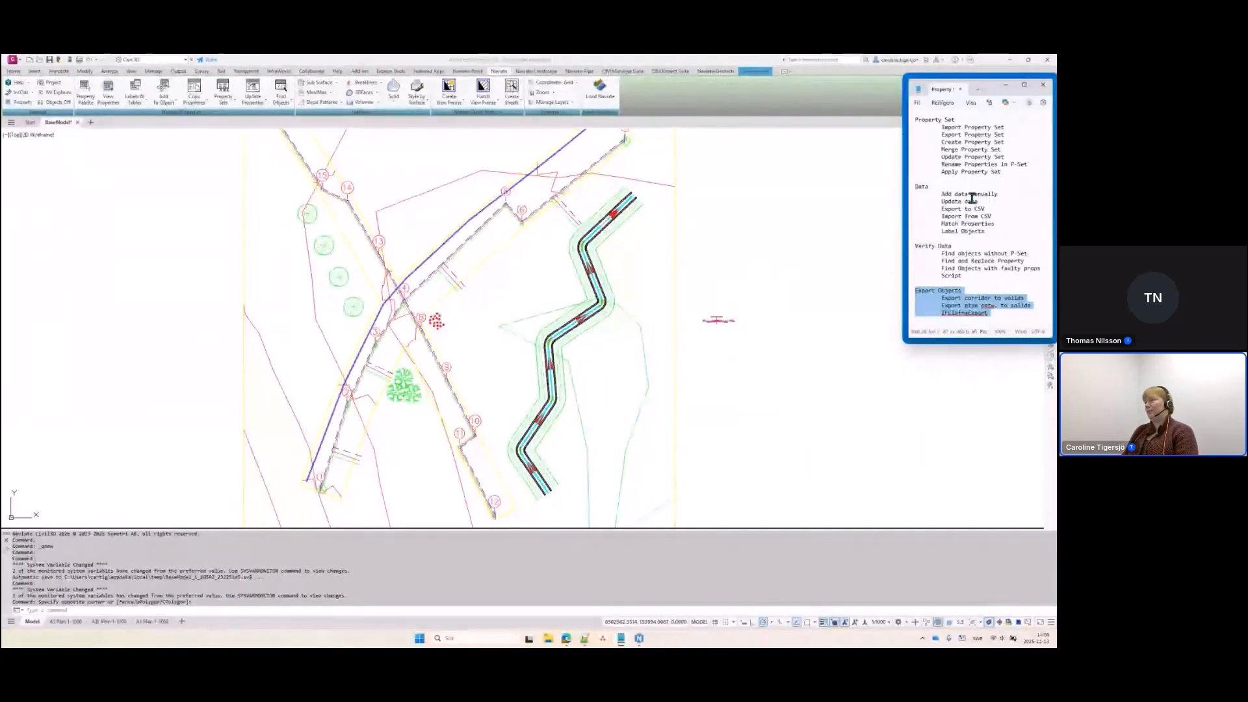
{"action": "left_click_drag", "start_coordinate": [1005, 172], "coordinate": [917, 121]}
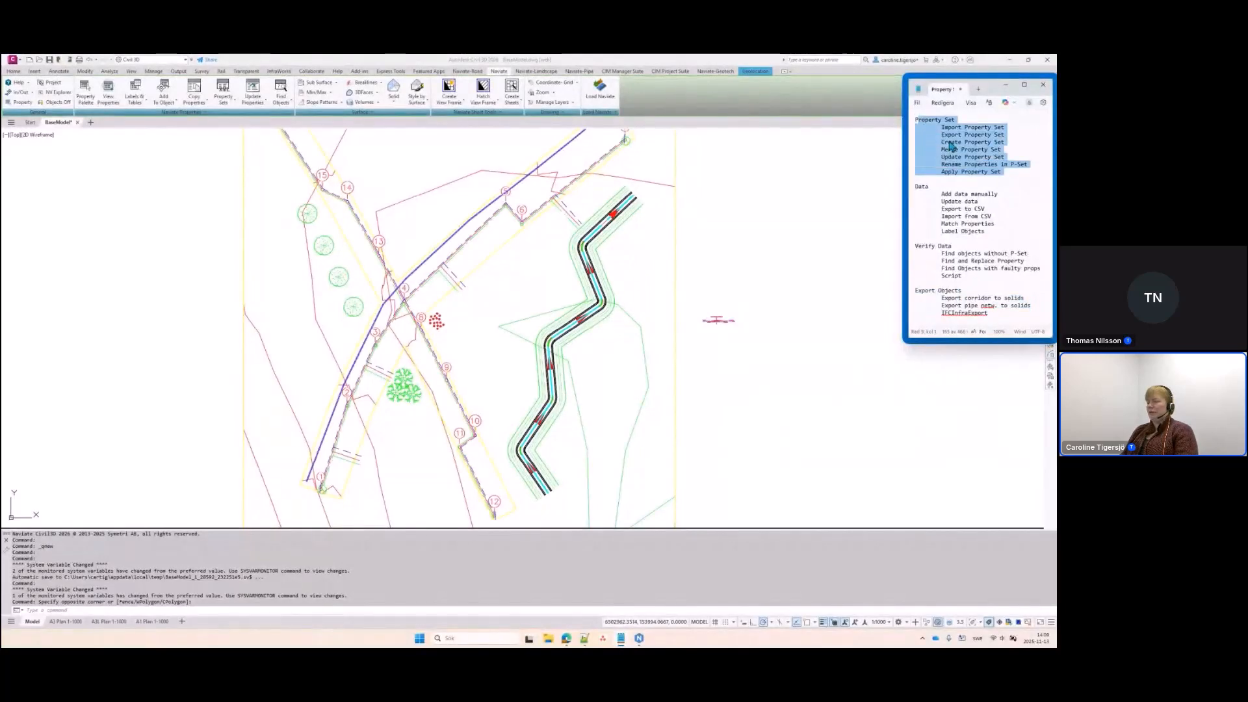
{"action": "left_click", "coordinate": [963, 158]}
{"action": "left_click_drag", "start_coordinate": [1003, 172], "coordinate": [913, 120]}
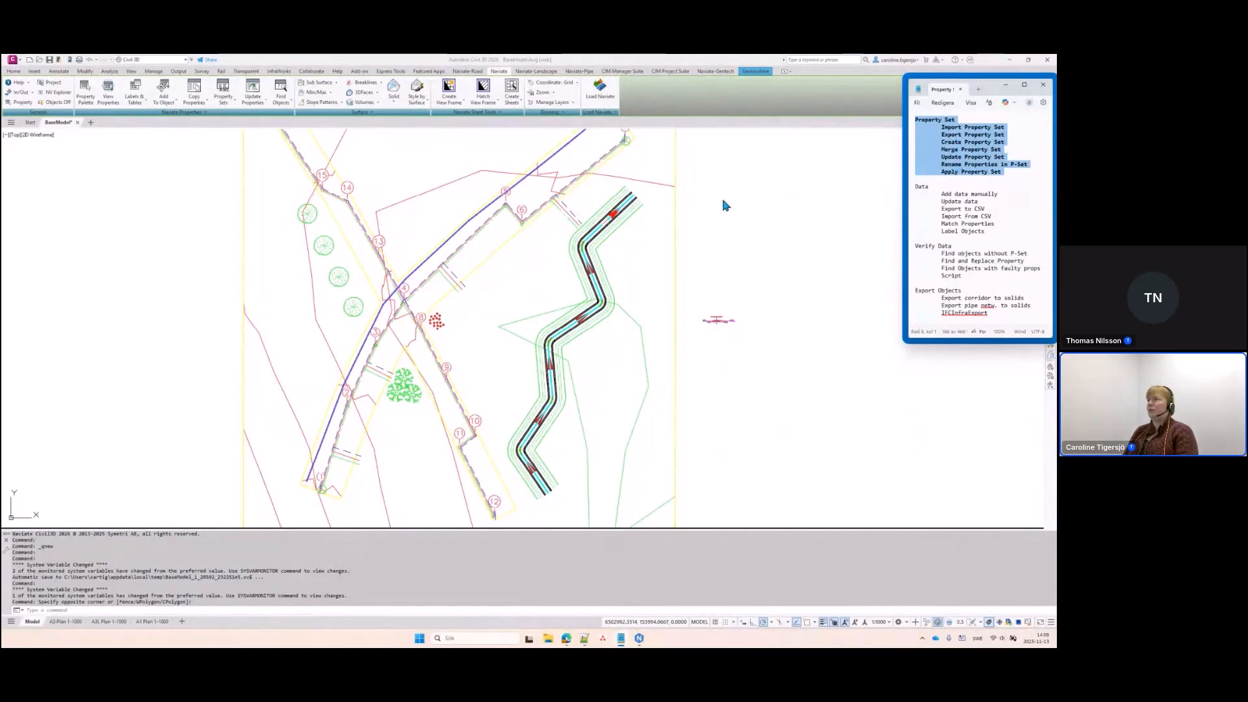
{"action": "left_click", "coordinate": [917, 192]}
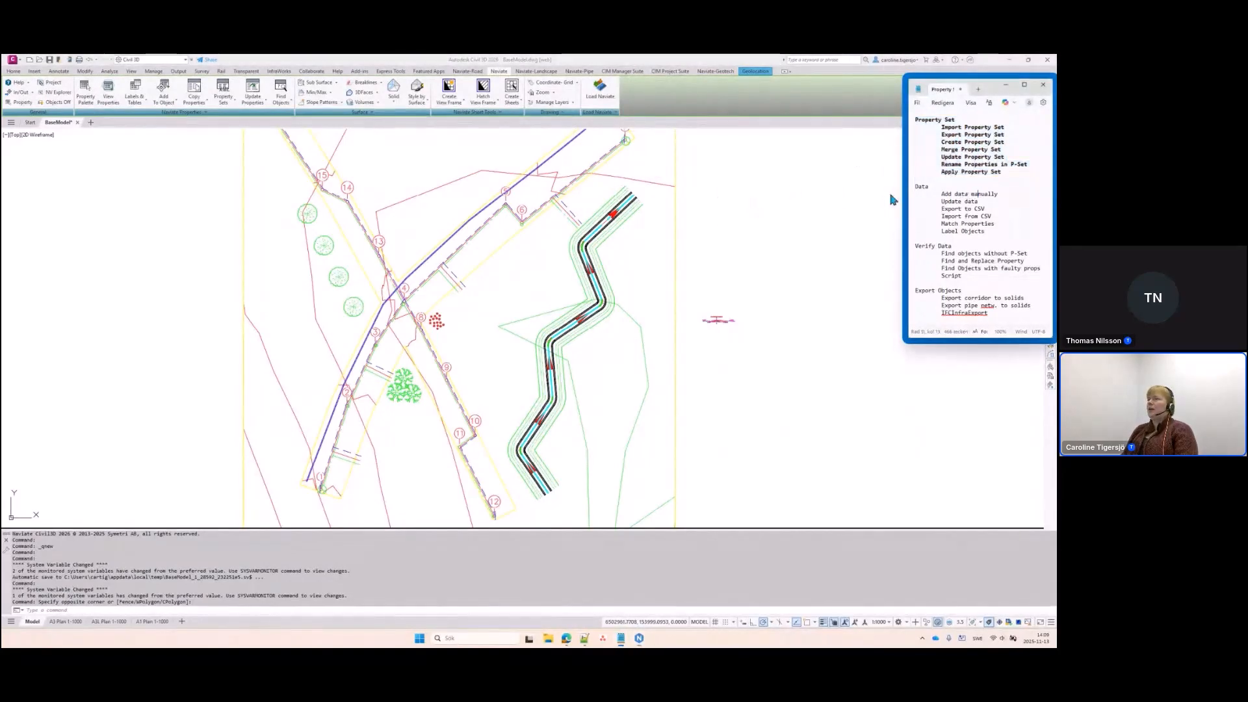
{"action": "left_click", "coordinate": [380, 171]}
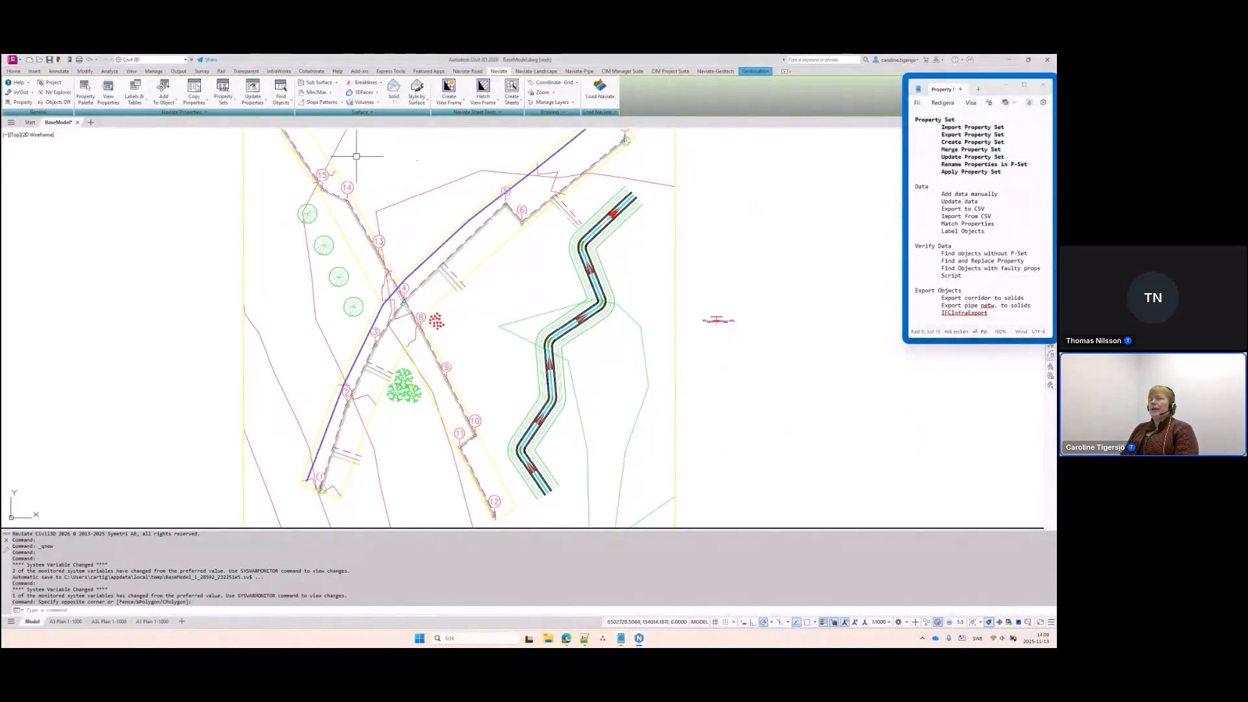
In a fresh blank drawing, import Plantdata.xml via Create Property Set from XML
{"action": "left_click", "coordinate": [91, 124]}
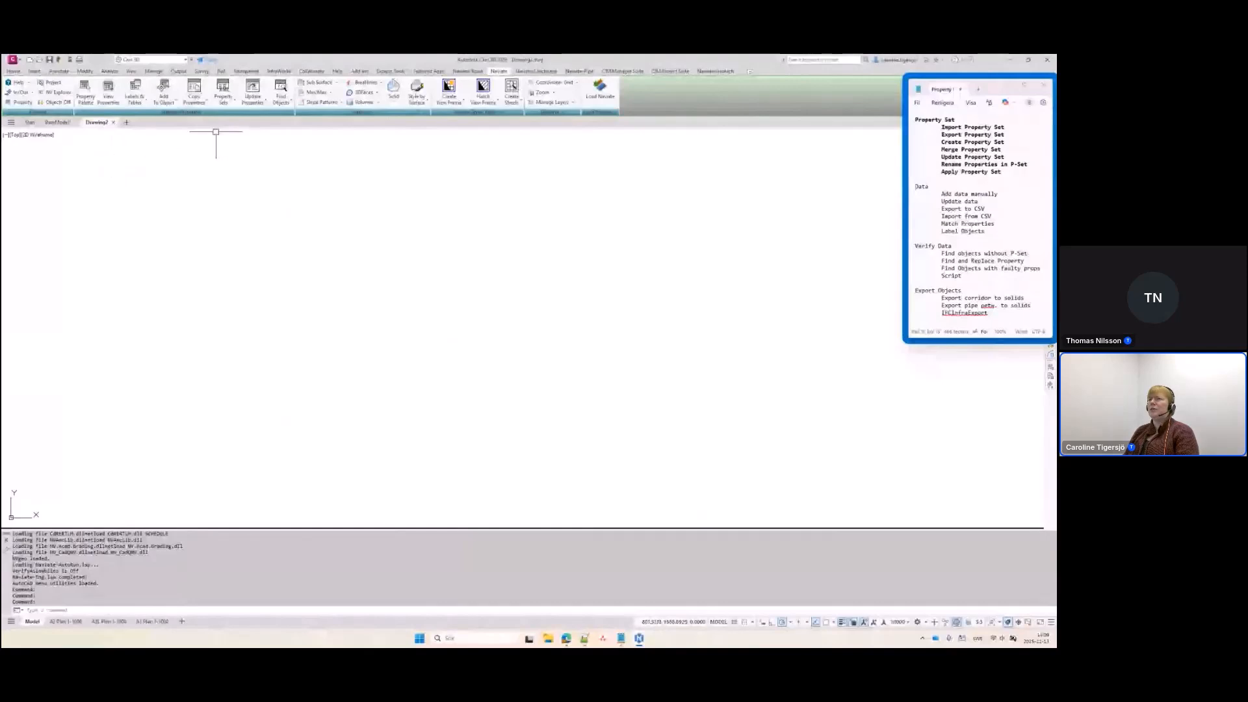
{"action": "left_click", "coordinate": [225, 104]}
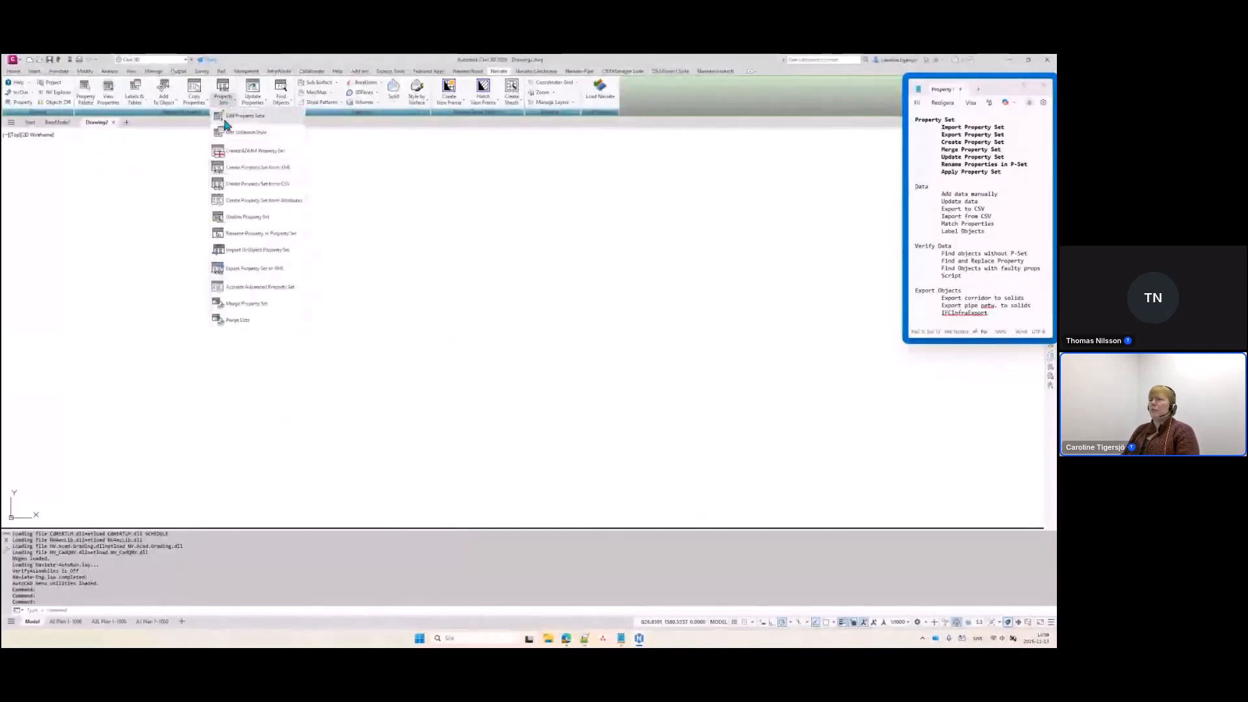
{"action": "left_click", "coordinate": [247, 169]}
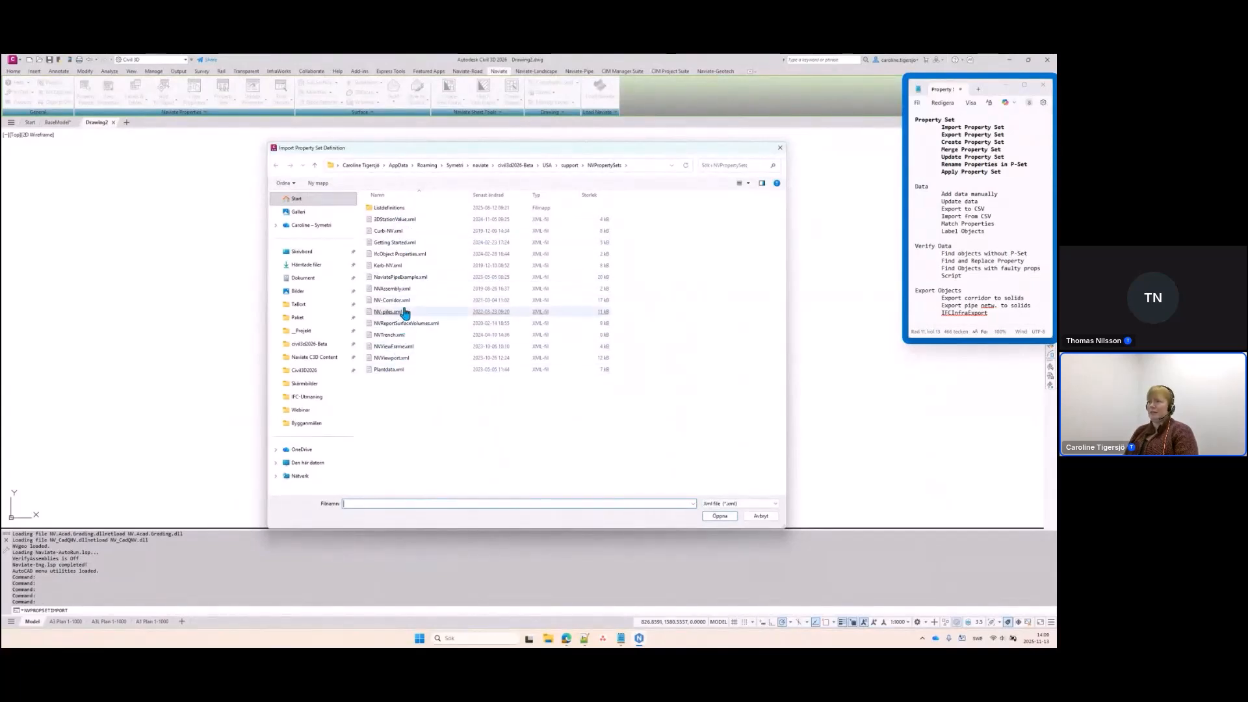
{"action": "double_click", "coordinate": [386, 370]}
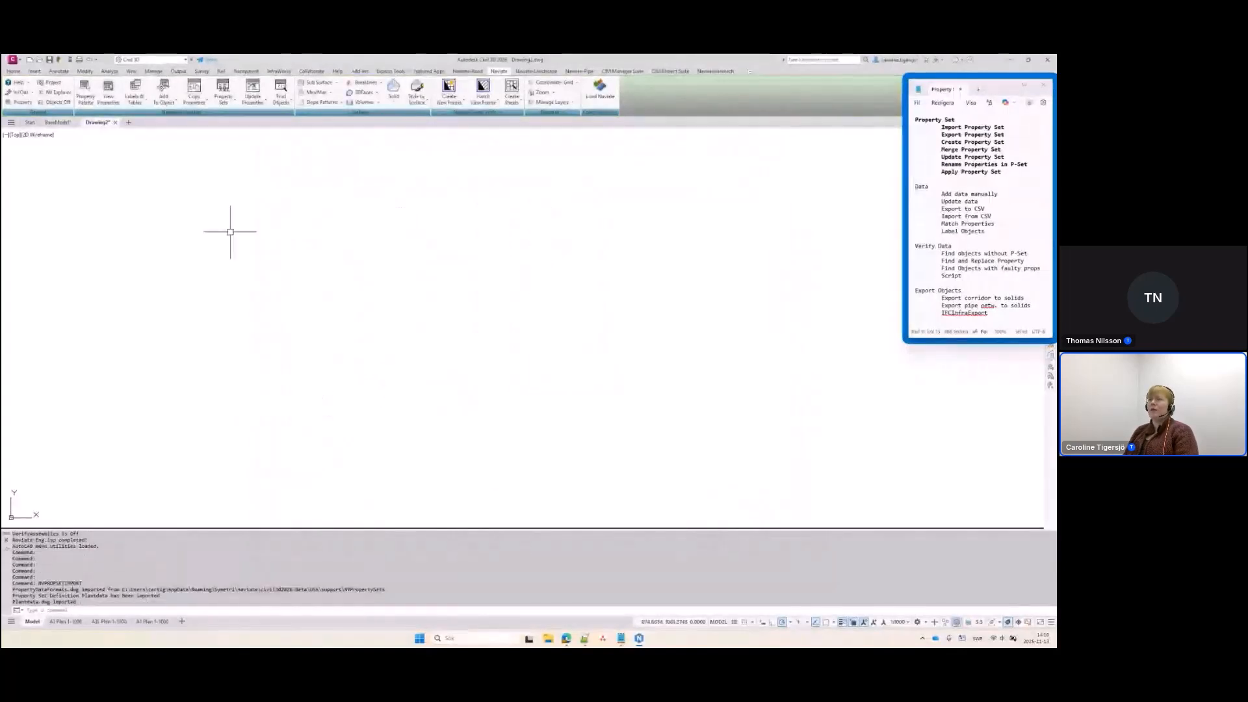
Launch Create Property Set from CSV and select Marshalls Standard Kerb Bullnosed.csv as the file
{"action": "left_click", "coordinate": [223, 98]}
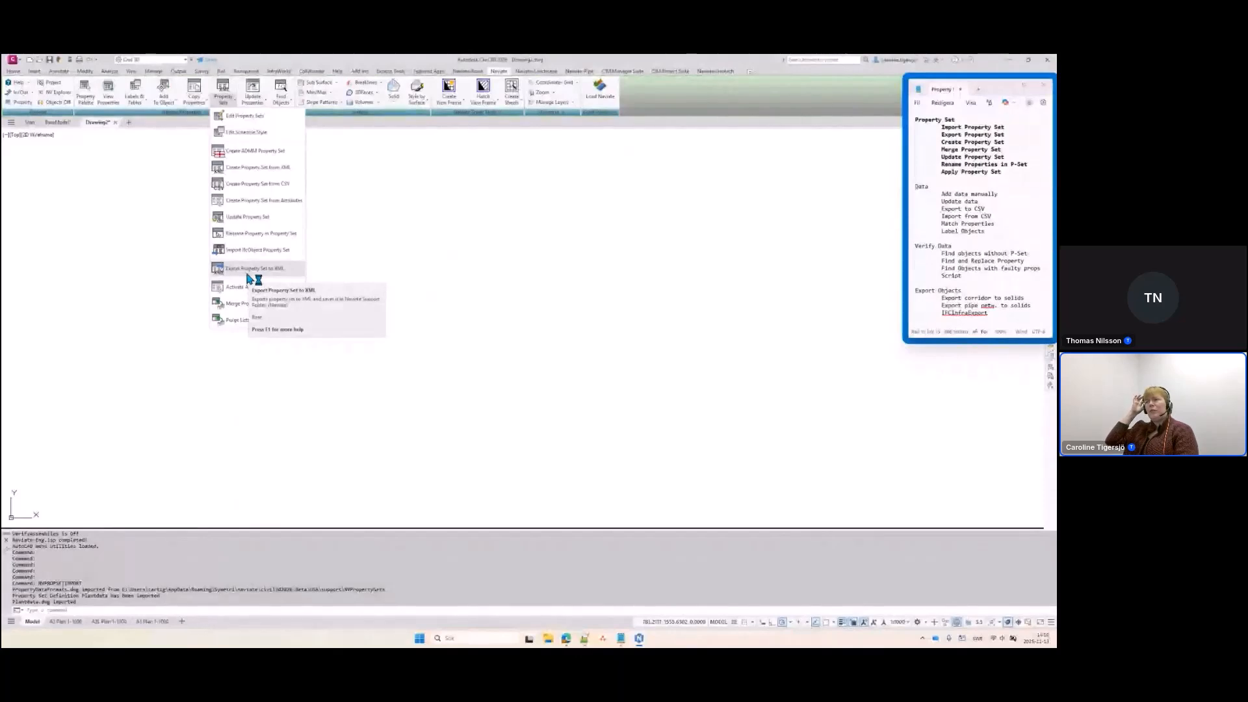
{"action": "left_click", "coordinate": [254, 187]}
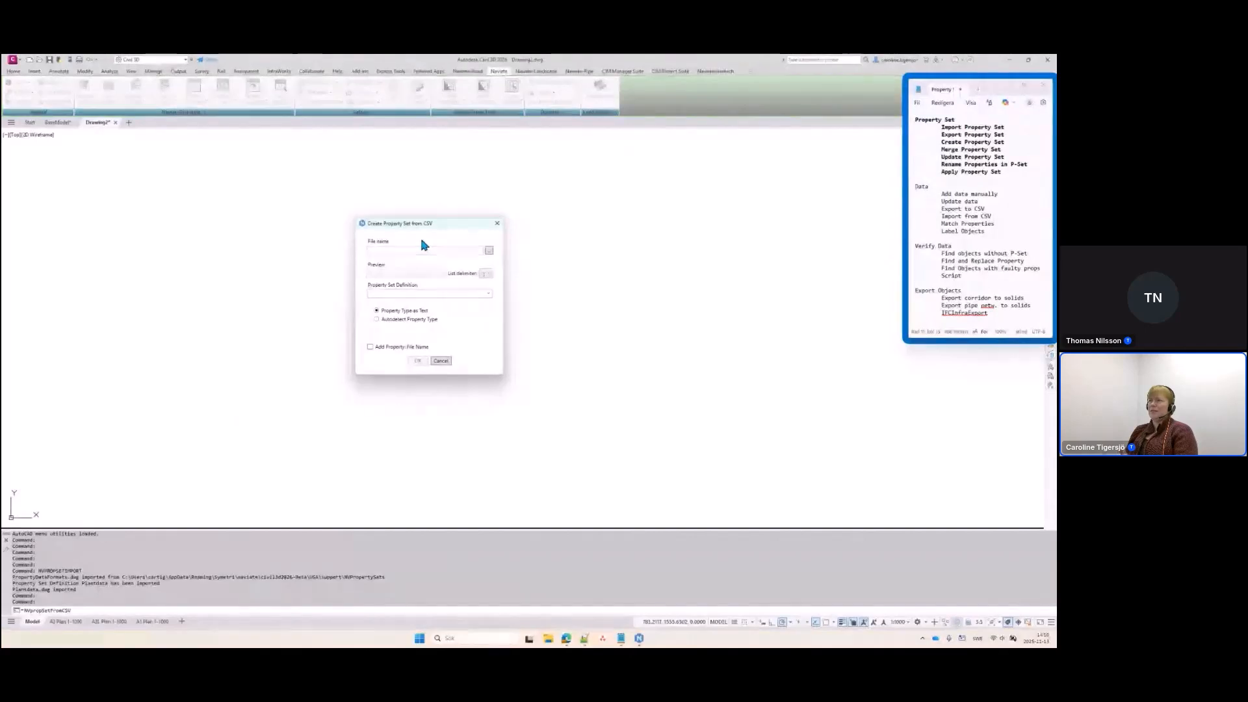
{"action": "left_click", "coordinate": [489, 252]}
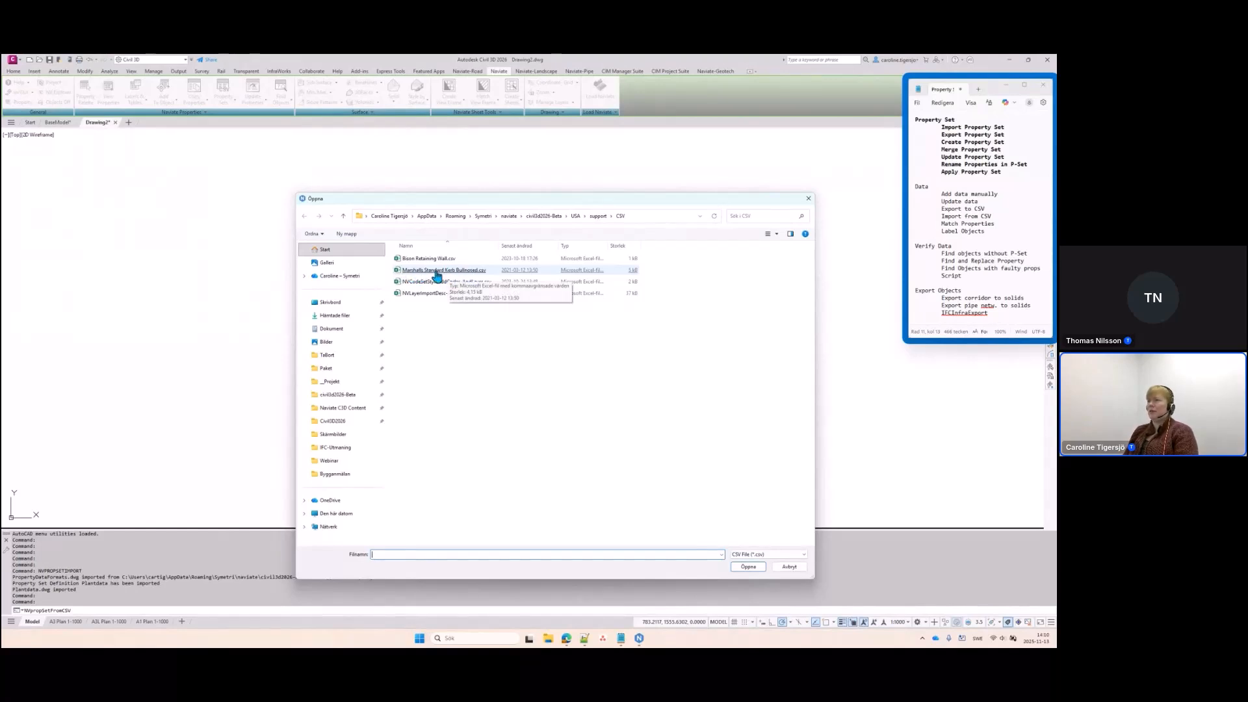
{"action": "double_click", "coordinate": [446, 270]}
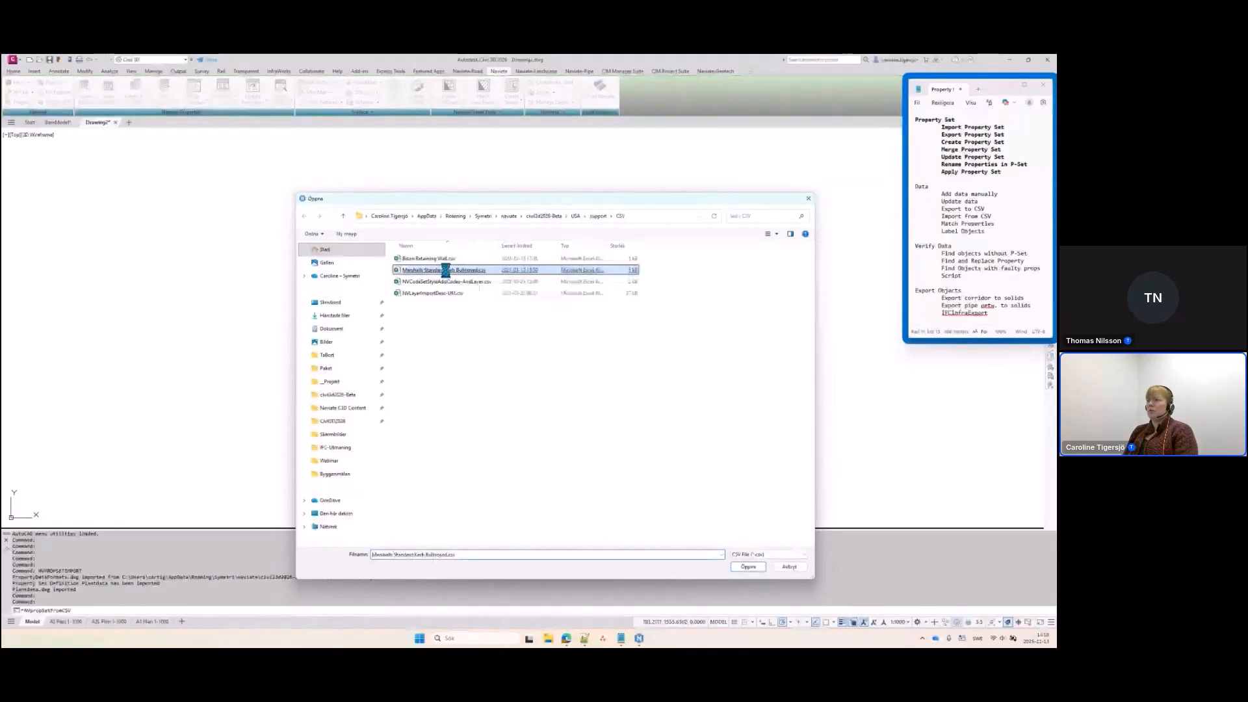
{"action": "right_click", "coordinate": [448, 272]}
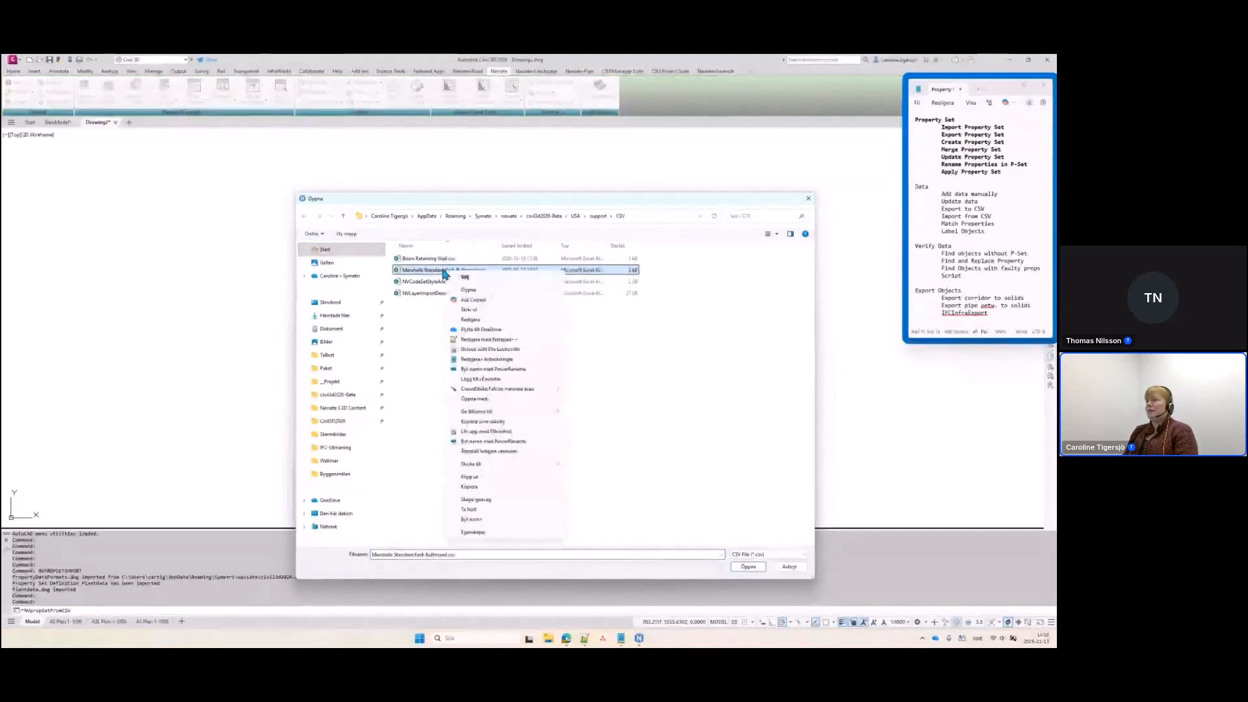
{"action": "left_click", "coordinate": [472, 320]}
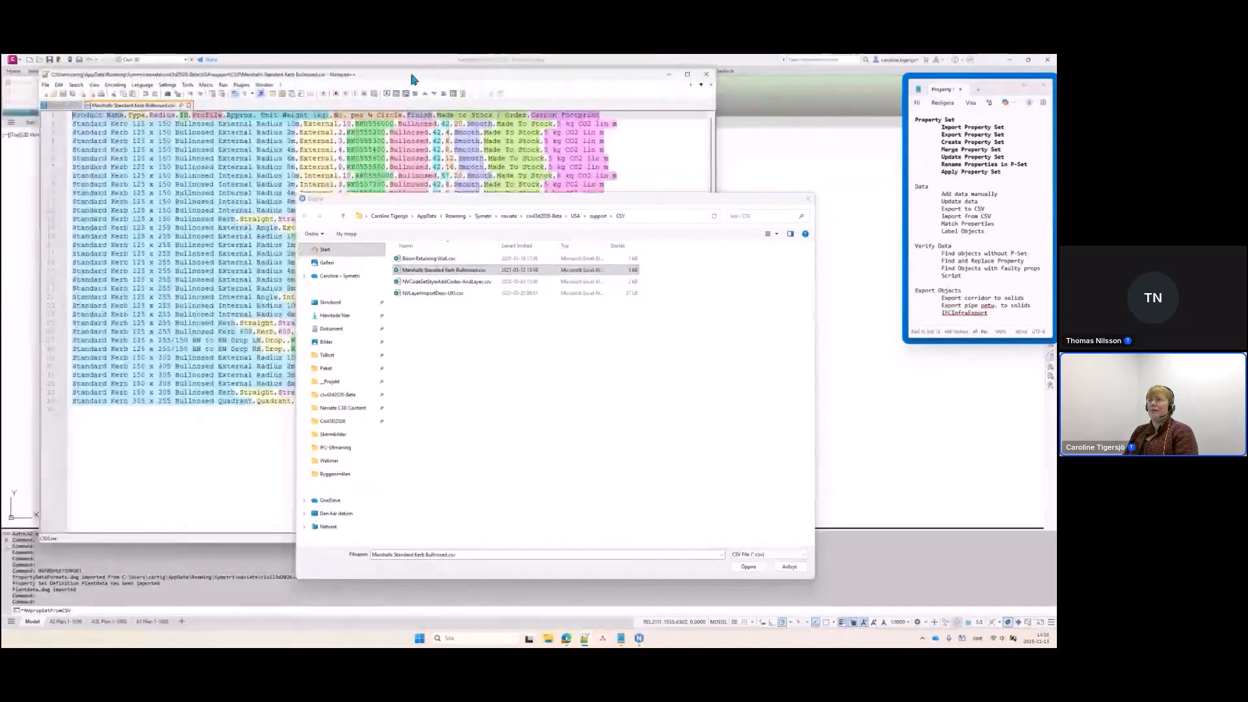
{"action": "left_click_drag", "start_coordinate": [411, 76], "coordinate": [418, 80]}
{"action": "left_click_drag", "start_coordinate": [433, 207], "coordinate": [519, 333]}
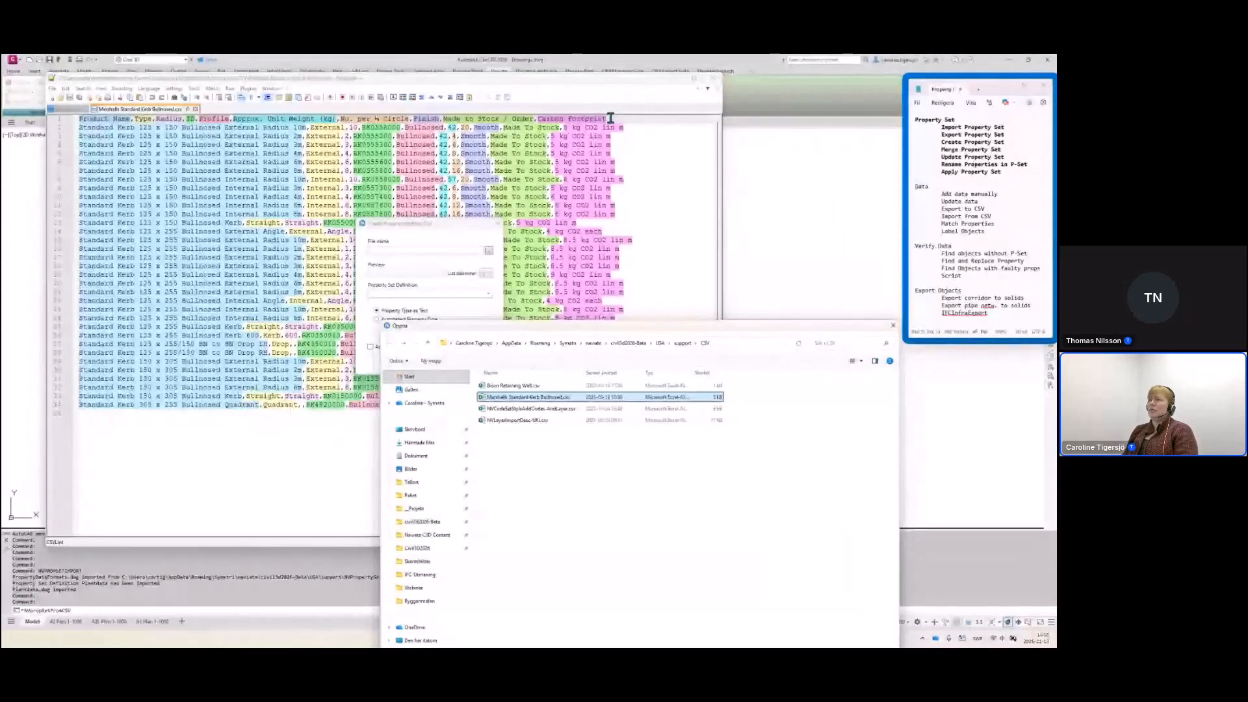
{"action": "left_click_drag", "start_coordinate": [611, 118], "coordinate": [73, 119]}
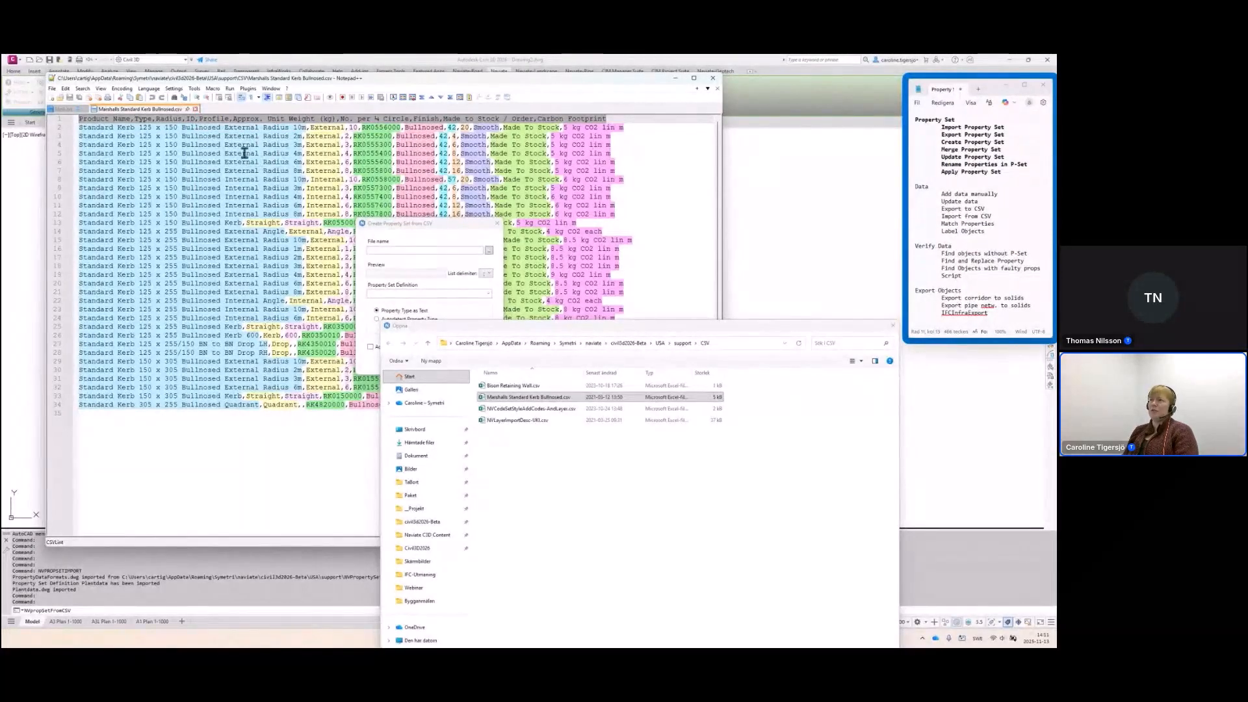
{"action": "left_click", "coordinate": [195, 108]}
{"action": "left_click", "coordinate": [678, 79]}
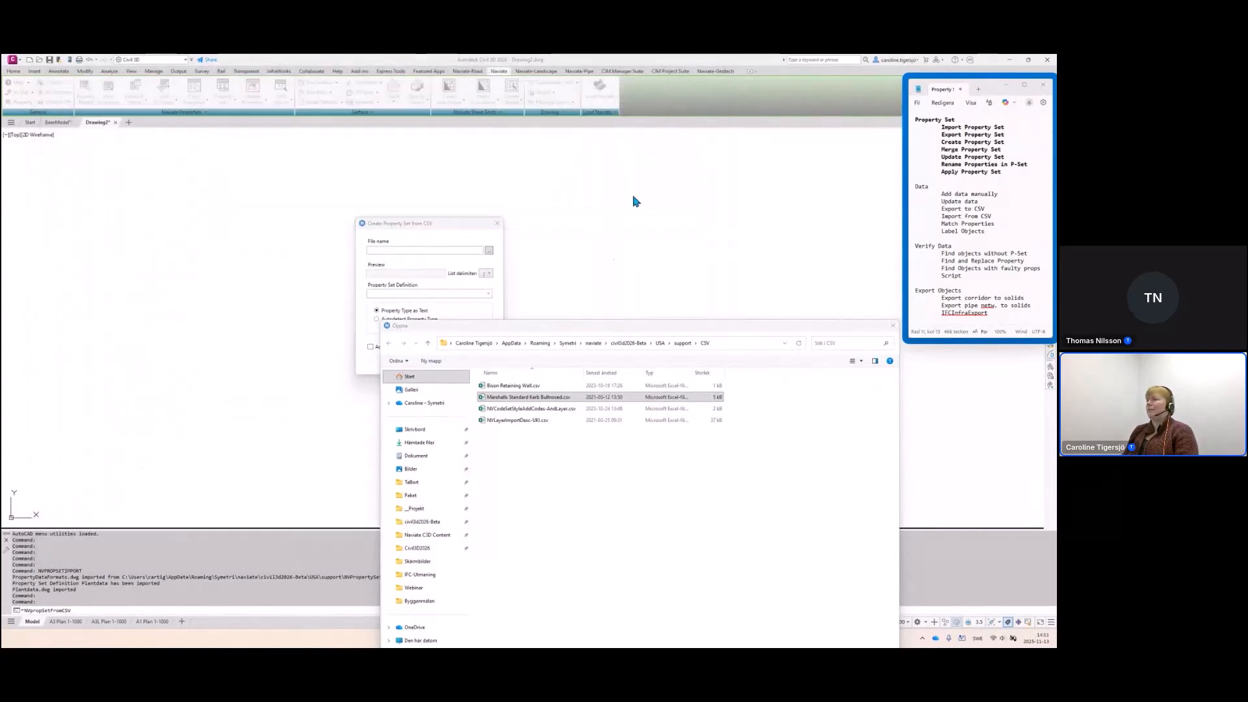
Create the Marshalls kerb definition from the CSV with the first list delimiter, then open Style Manager
{"action": "double_click", "coordinate": [542, 399]}
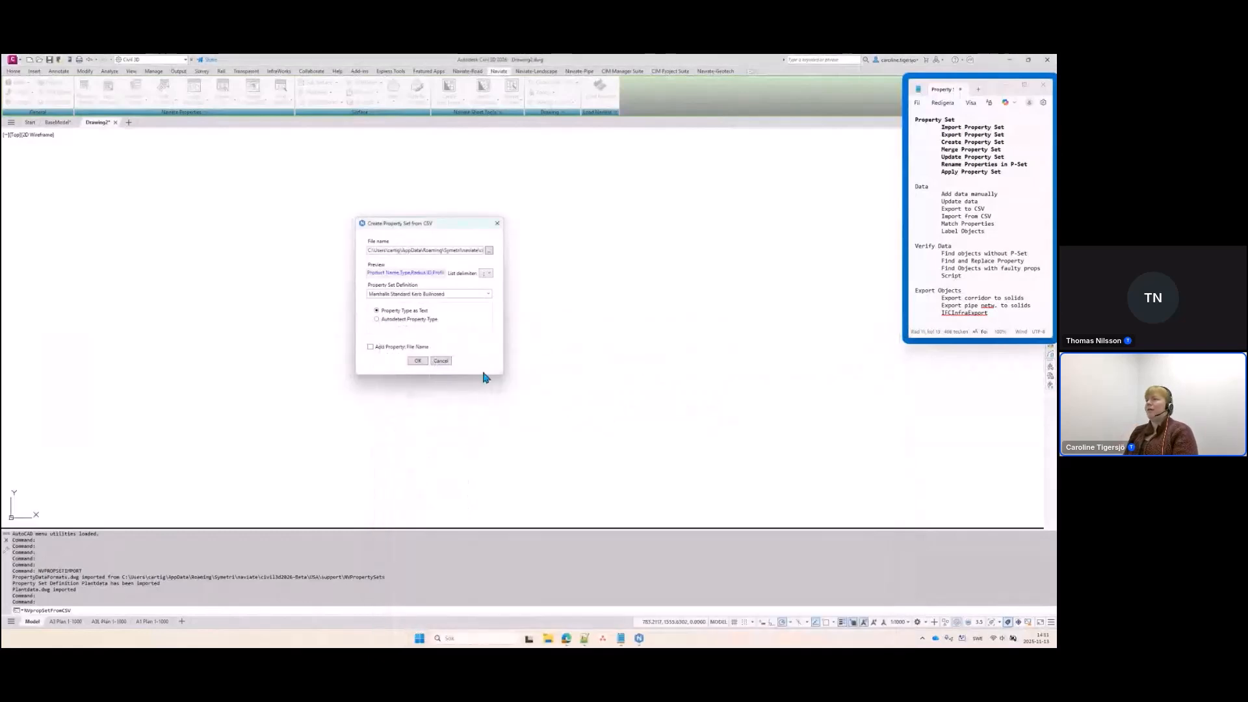
{"action": "left_click", "coordinate": [488, 273]}
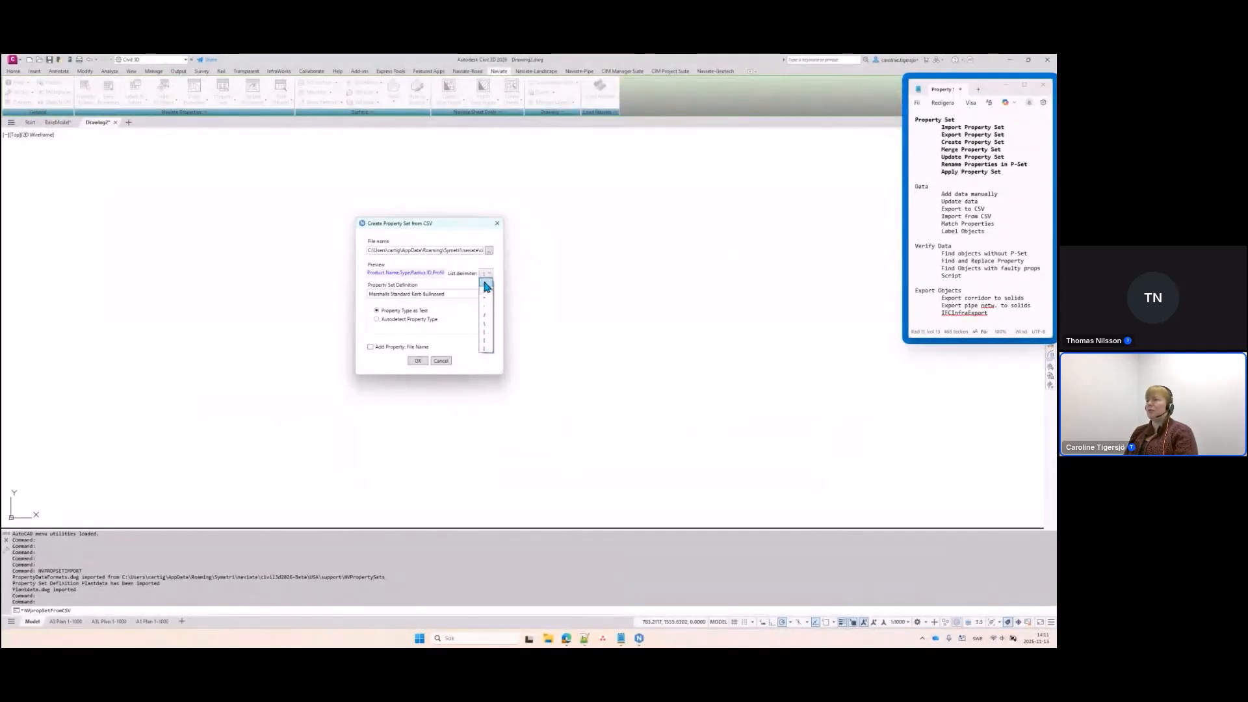
{"action": "left_click", "coordinate": [488, 286]}
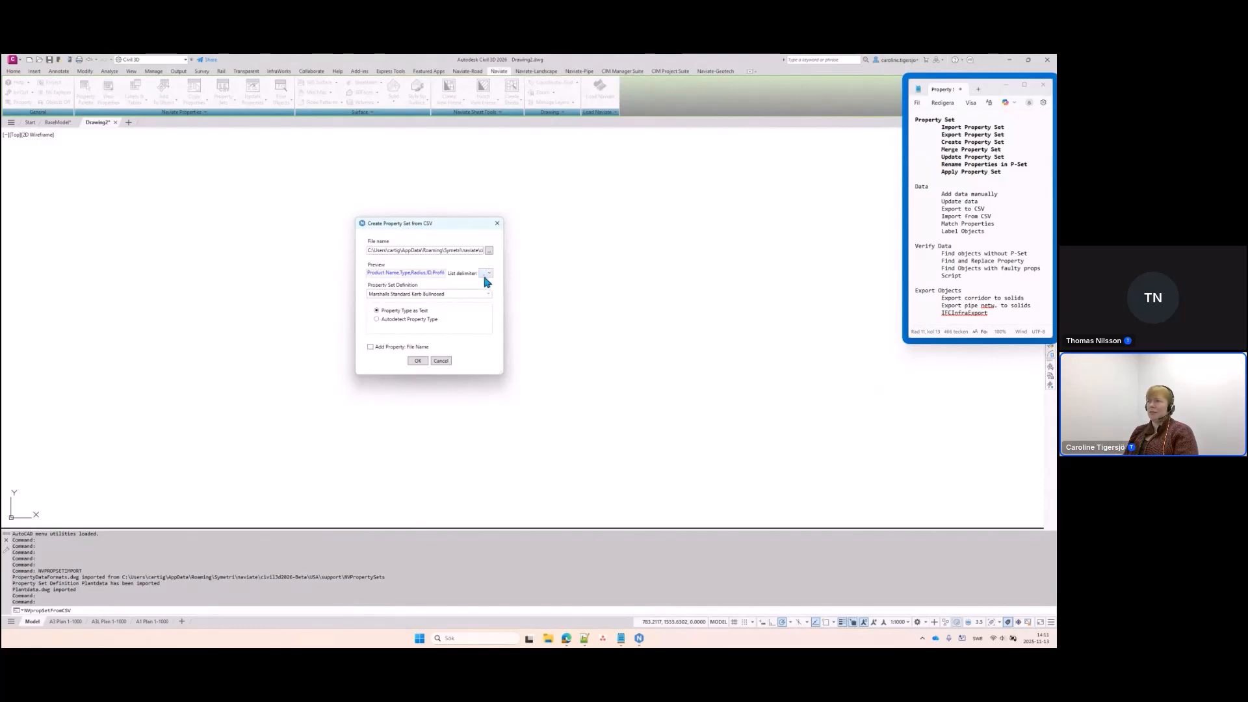
{"action": "left_click", "coordinate": [418, 361]}
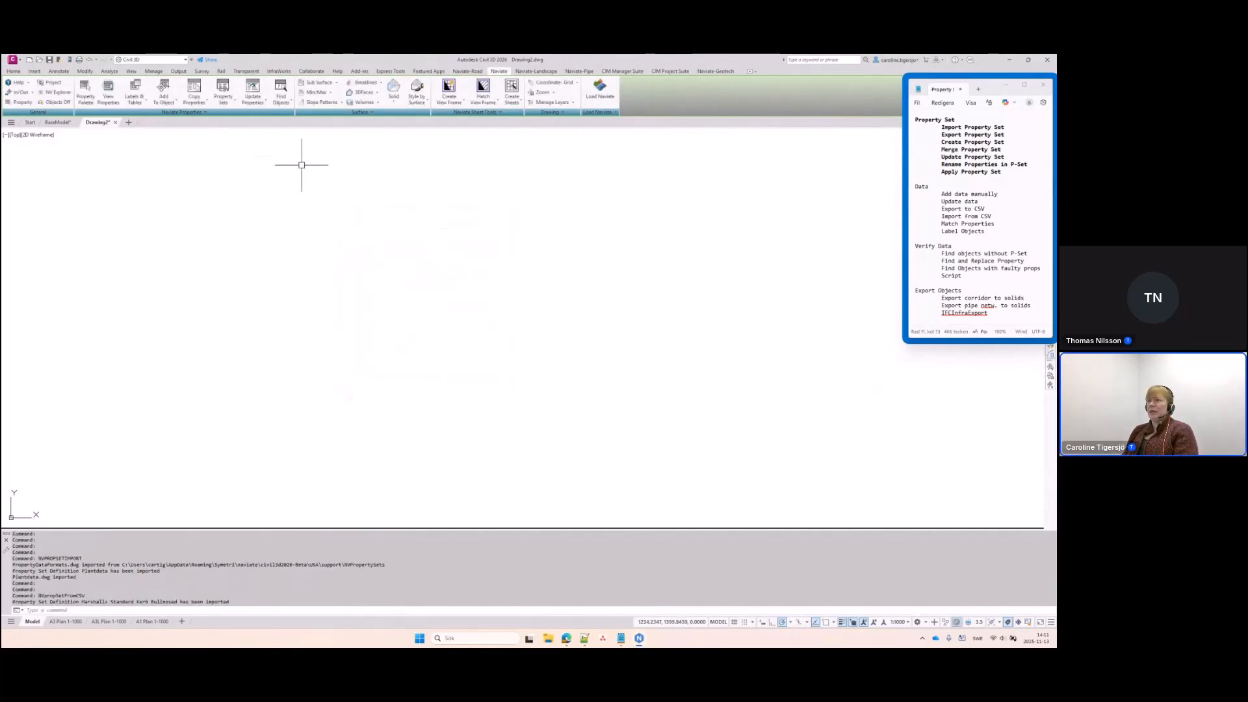
{"action": "left_click", "coordinate": [224, 100]}
{"action": "left_click", "coordinate": [241, 121]}
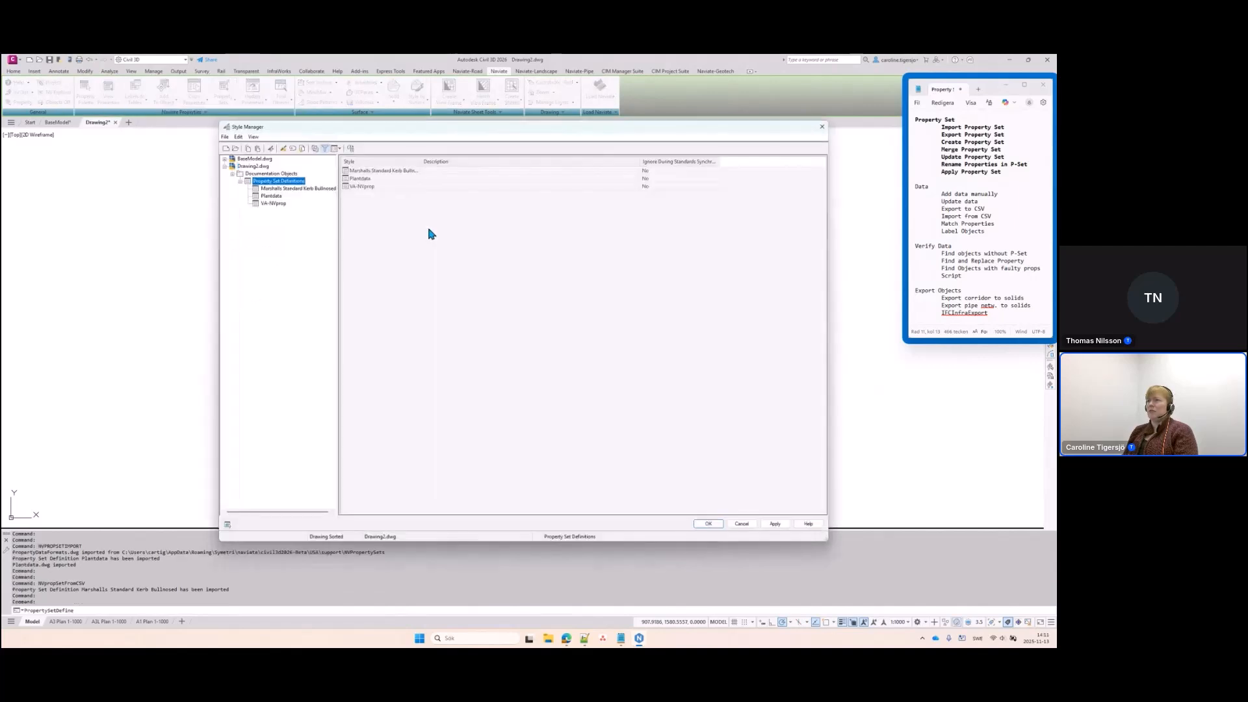
Inspect the Marshalls Standard Kerb Bullnosed properties, close Style Manager and dismiss the Property Sets menu
{"action": "left_click", "coordinate": [293, 189]}
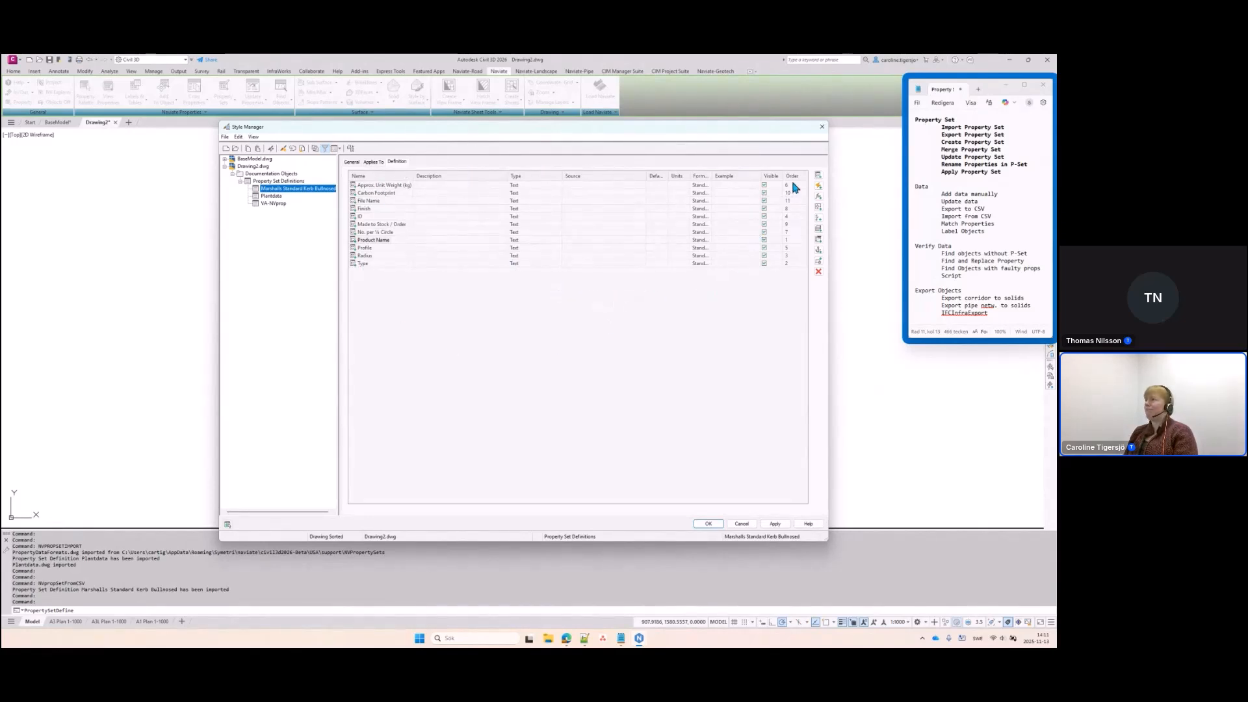
{"action": "left_click", "coordinate": [822, 126]}
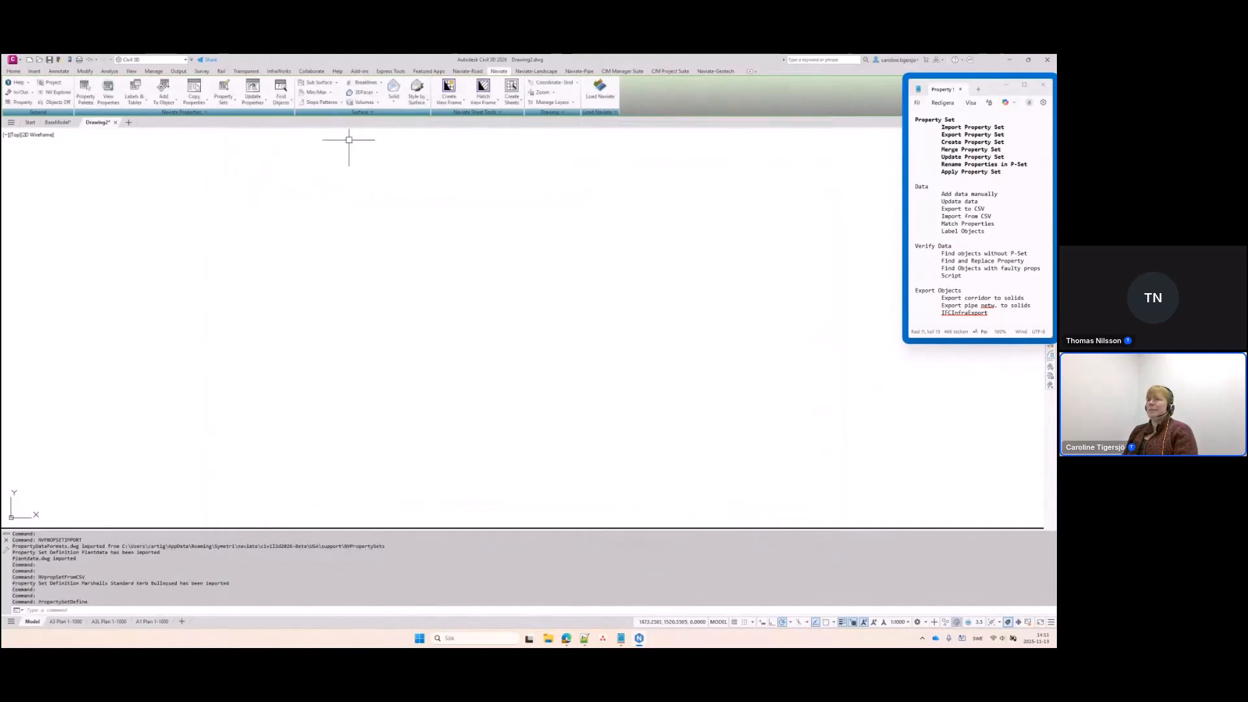
{"action": "left_click", "coordinate": [223, 96]}
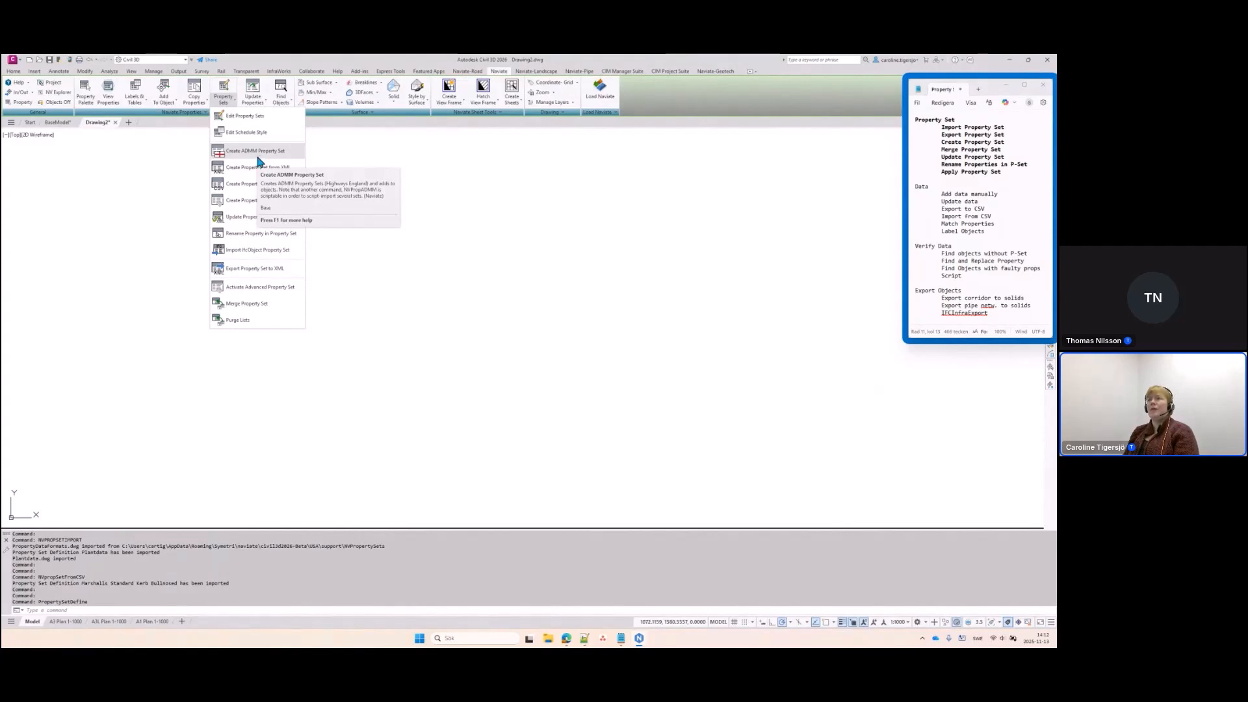
{"action": "left_click", "coordinate": [366, 243]}
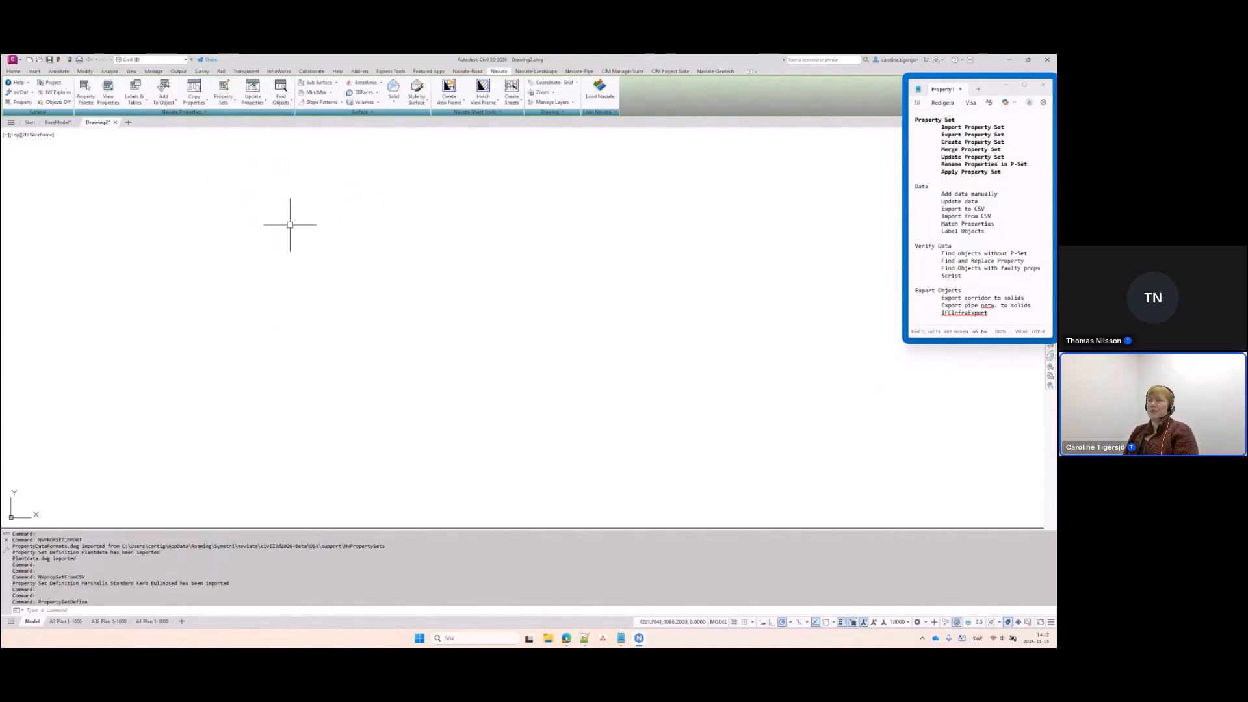
Discard Drawing2 without saving and select NaviatePipeExample in BaseModel's Style Manager
{"action": "left_click", "coordinate": [115, 123]}
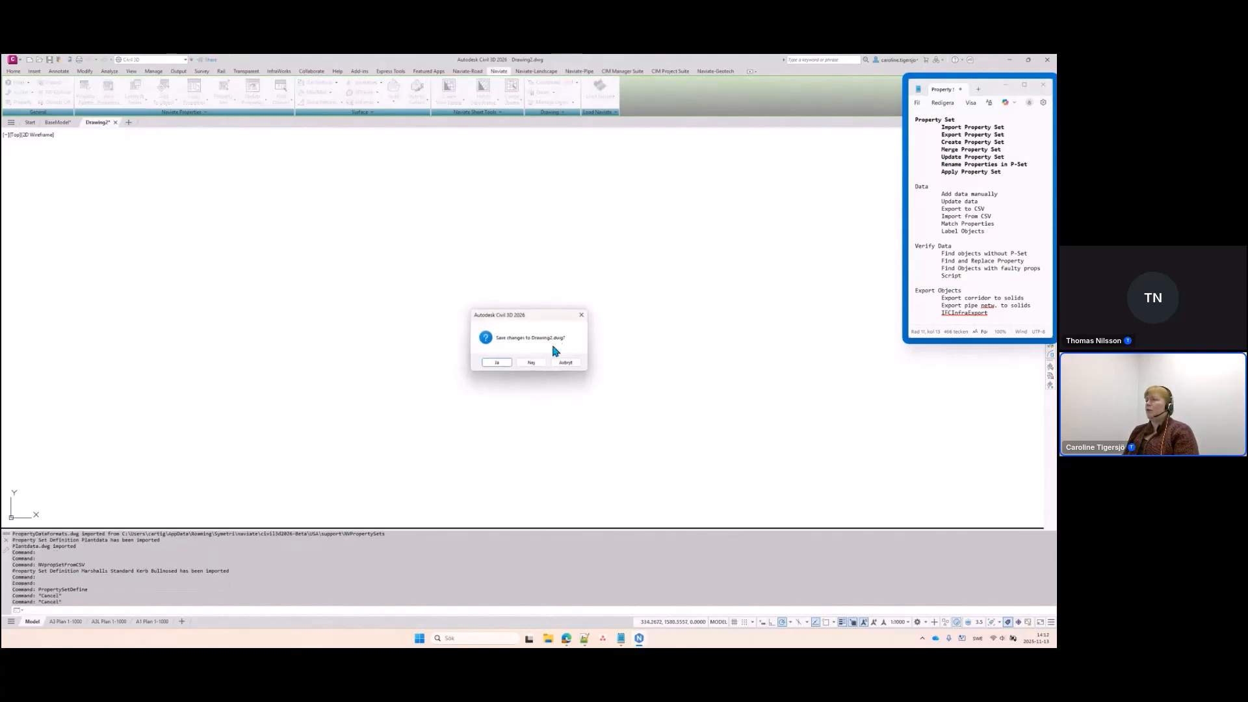
{"action": "left_click", "coordinate": [532, 364]}
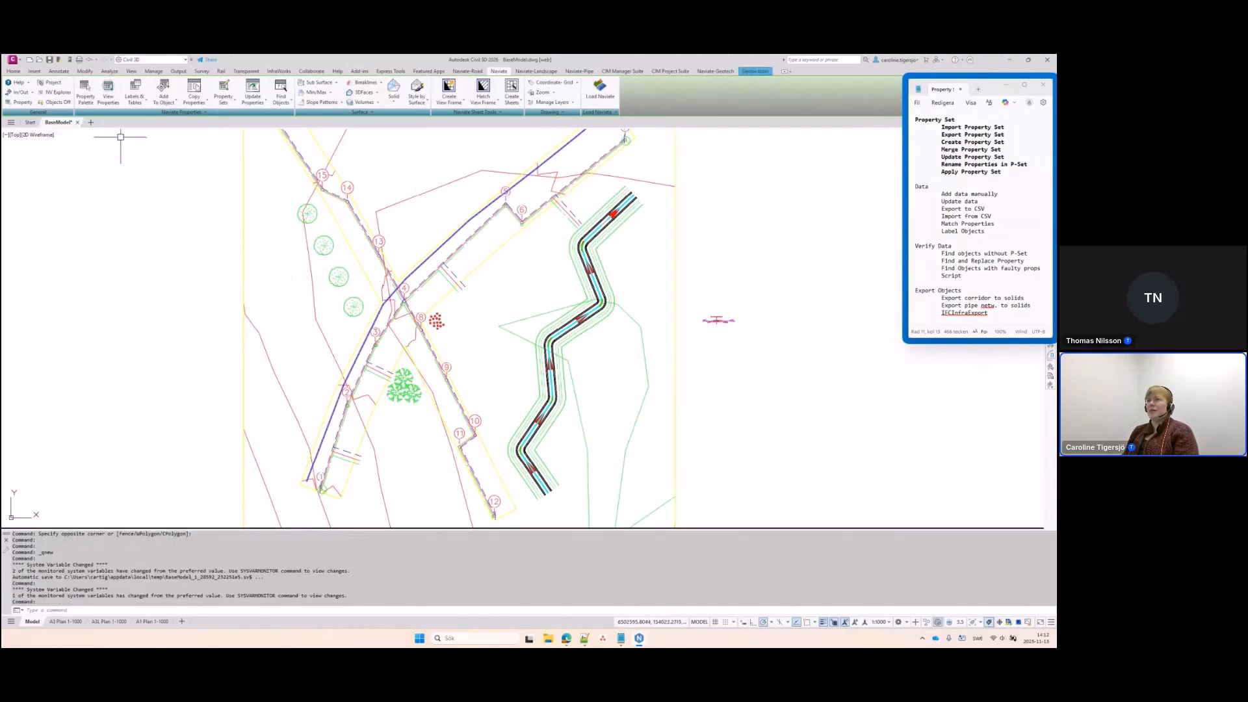
{"action": "left_click", "coordinate": [224, 97]}
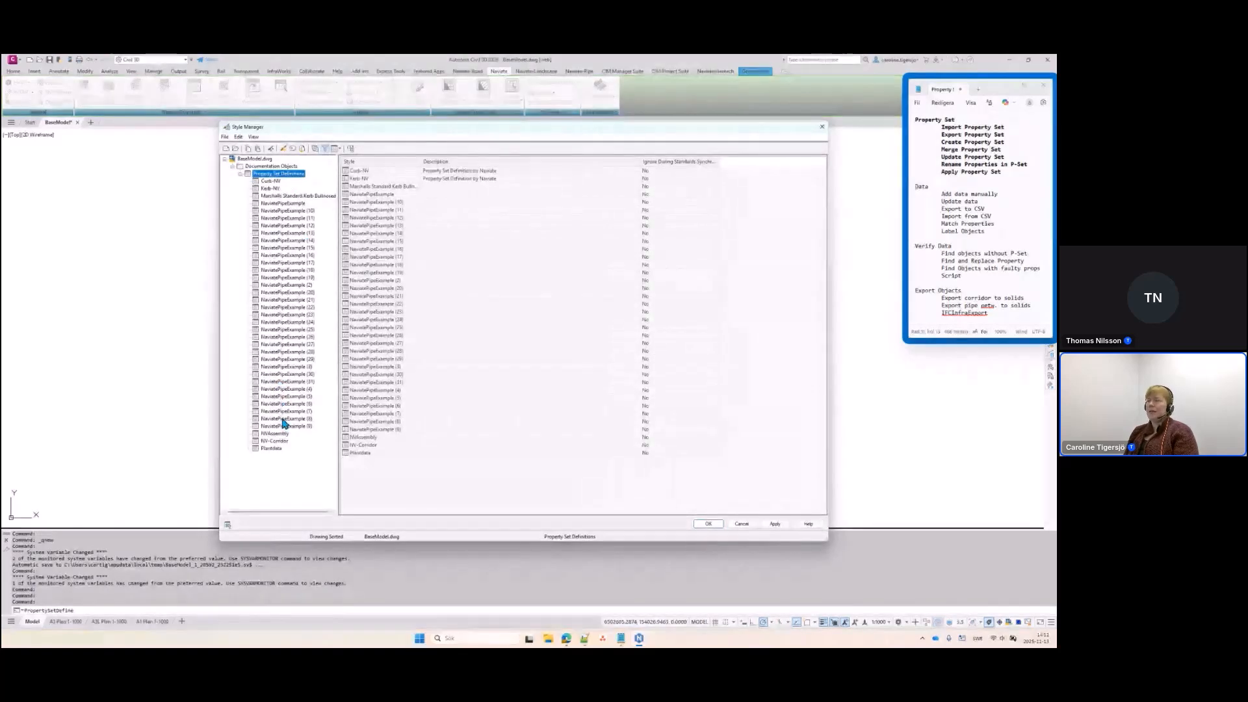
{"action": "left_click", "coordinate": [289, 204]}
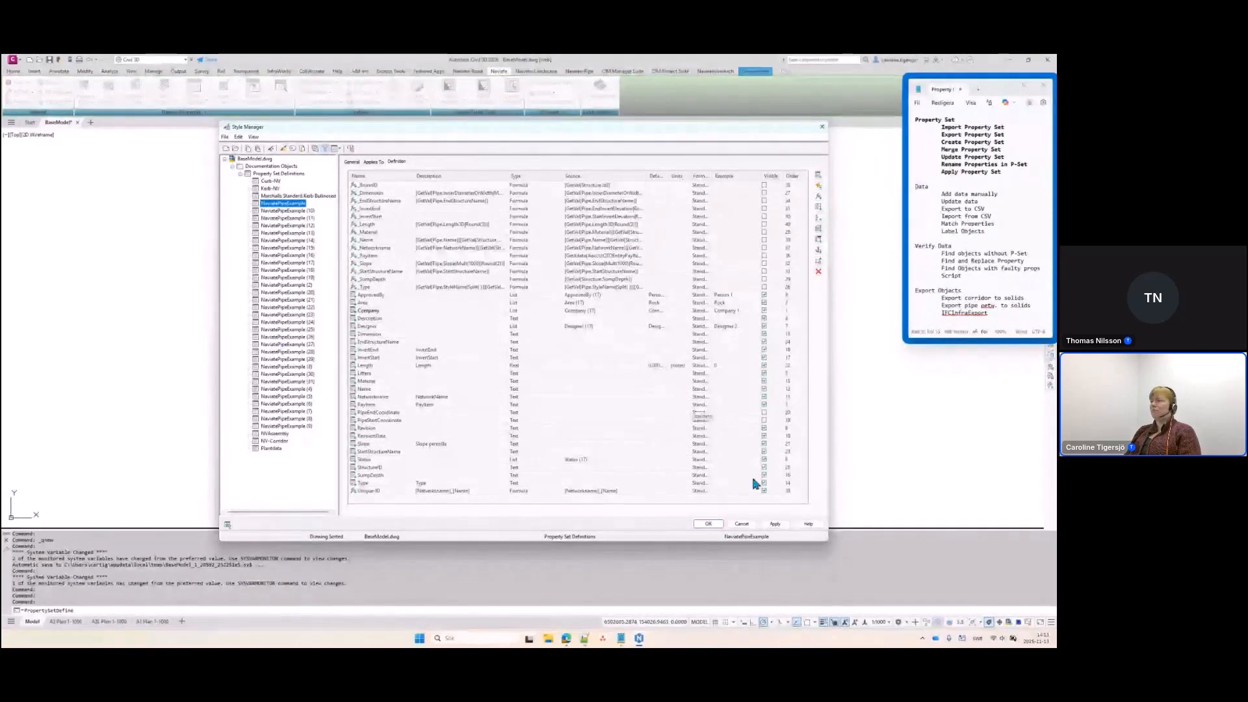
Cancel Style Manager and run Merge Property Set on 'NaviatePipeExample', keeping the First copy
{"action": "left_click", "coordinate": [742, 524]}
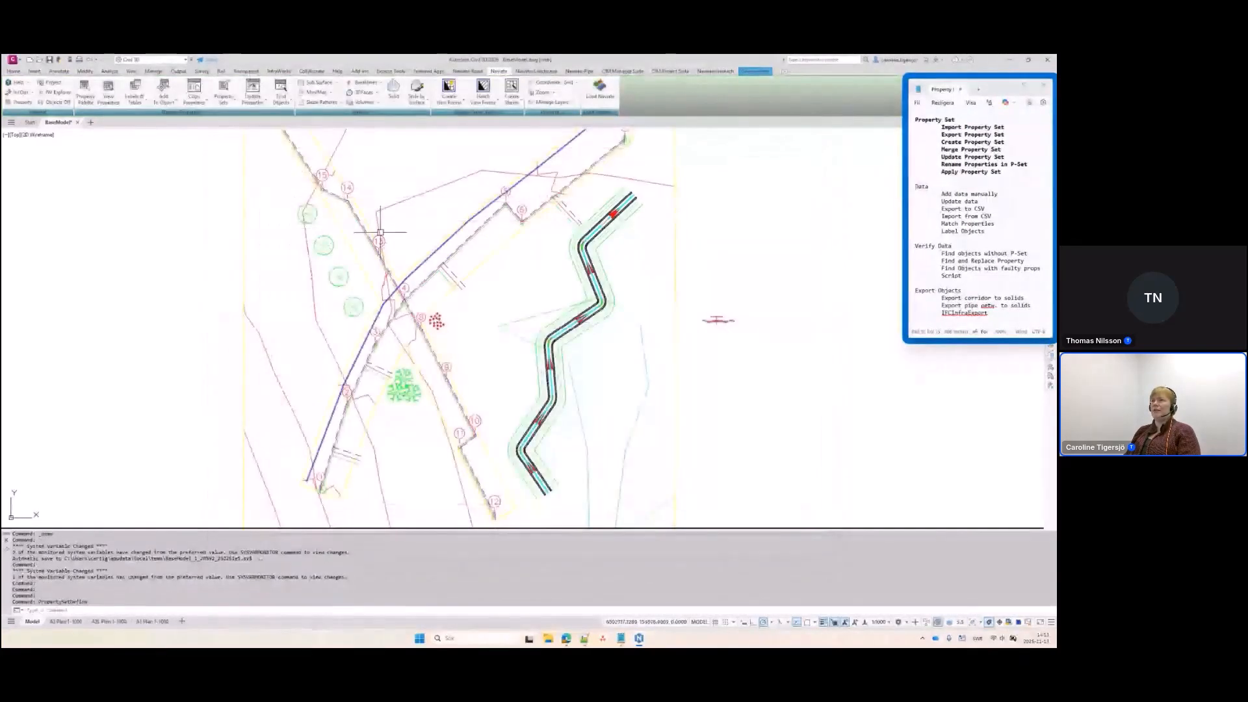
{"action": "left_click", "coordinate": [224, 97]}
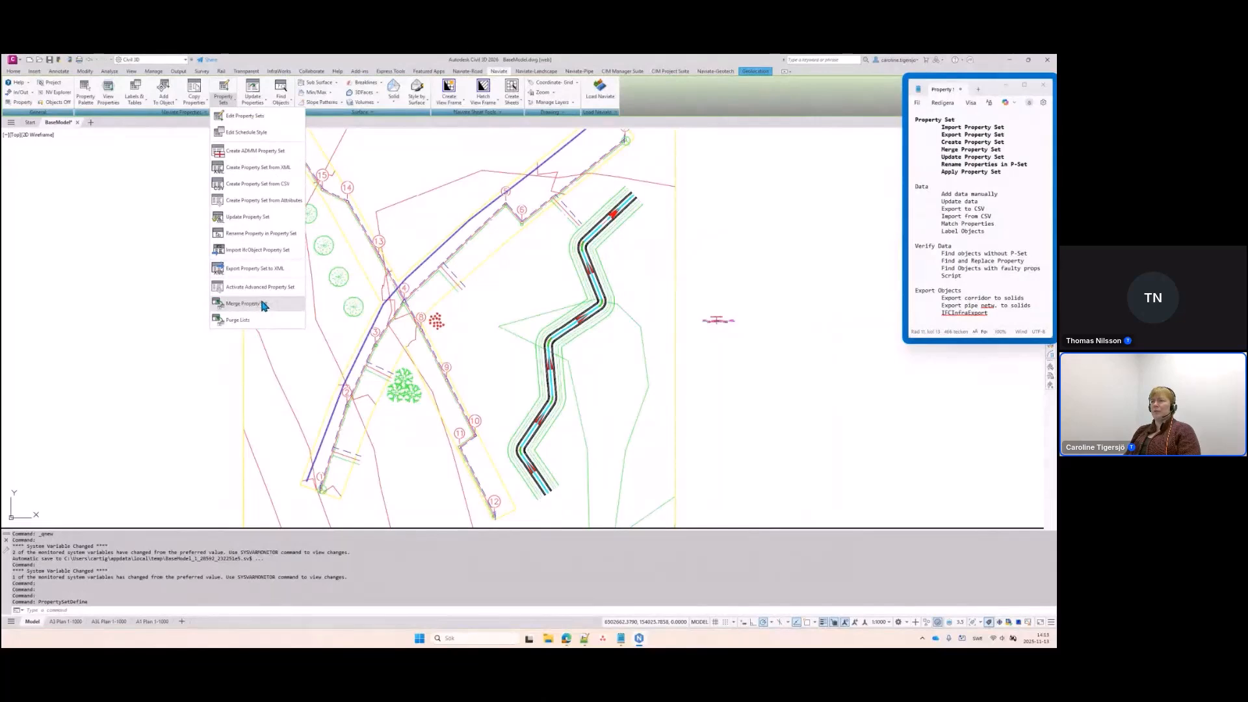
{"action": "left_click", "coordinate": [240, 304]}
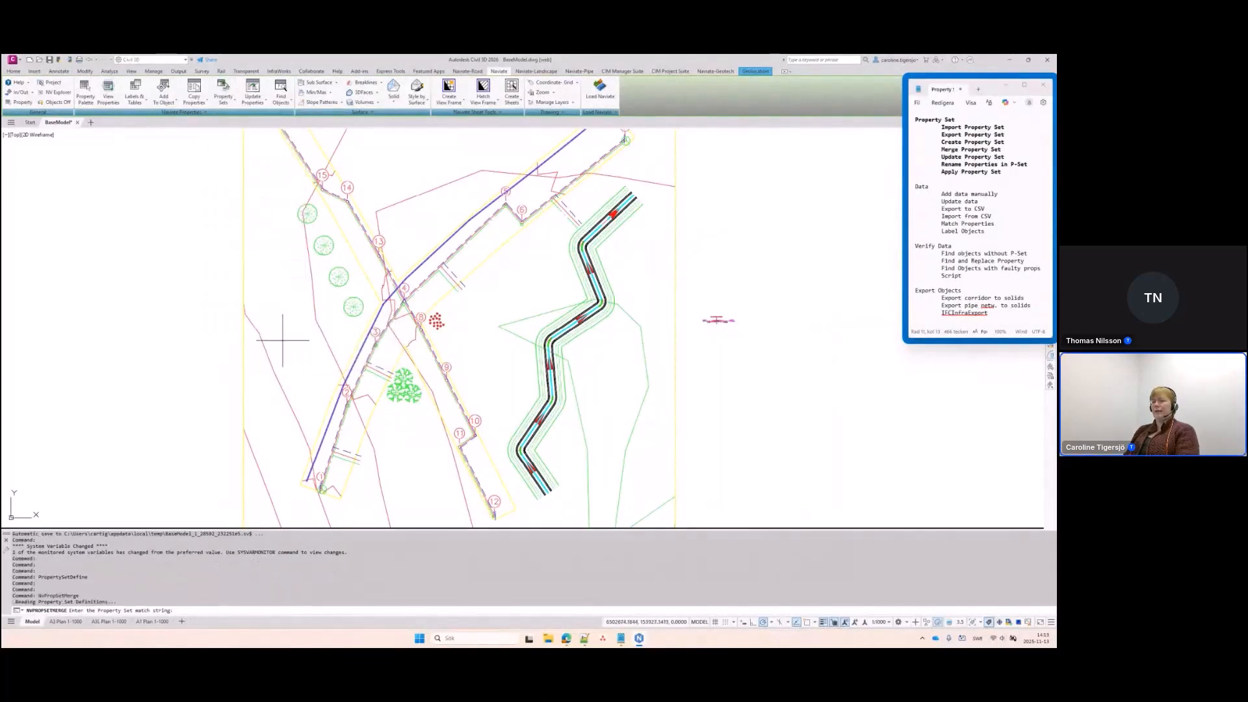
{"action": "type", "text": "Naviate"}
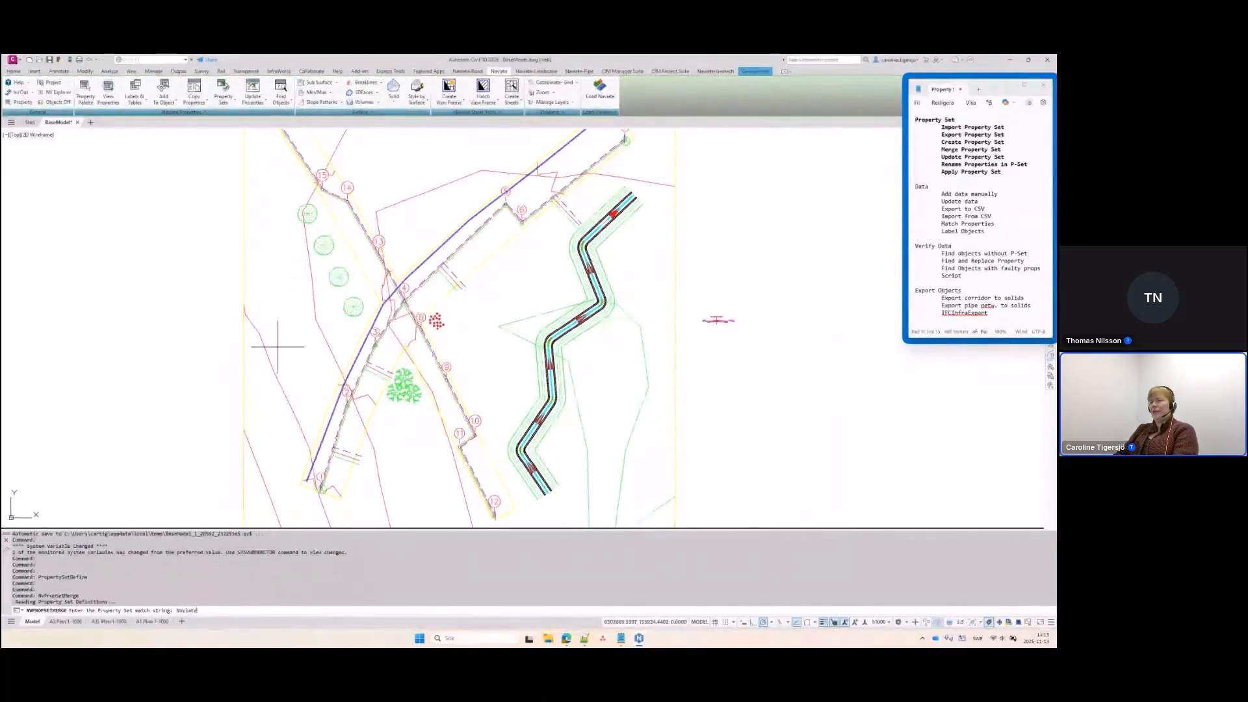
{"action": "type", "text": "PipeExample"}
{"action": "key", "text": "Return"}
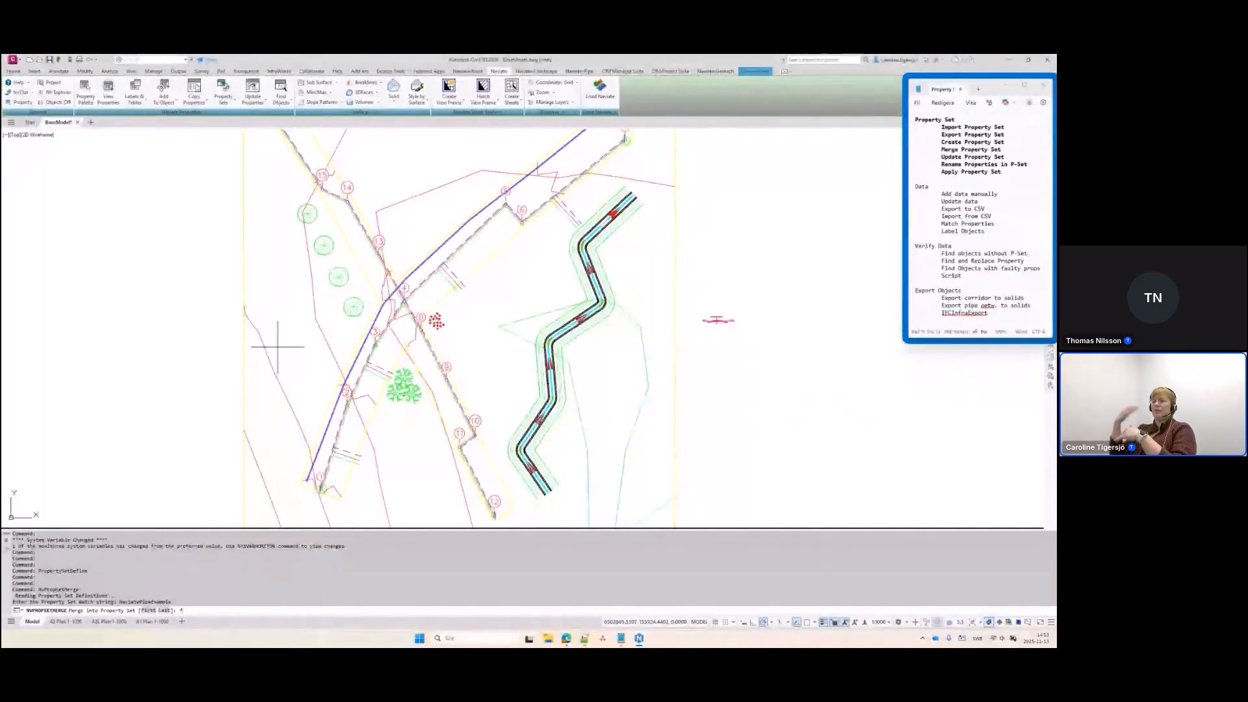
{"action": "key", "text": "Return"}
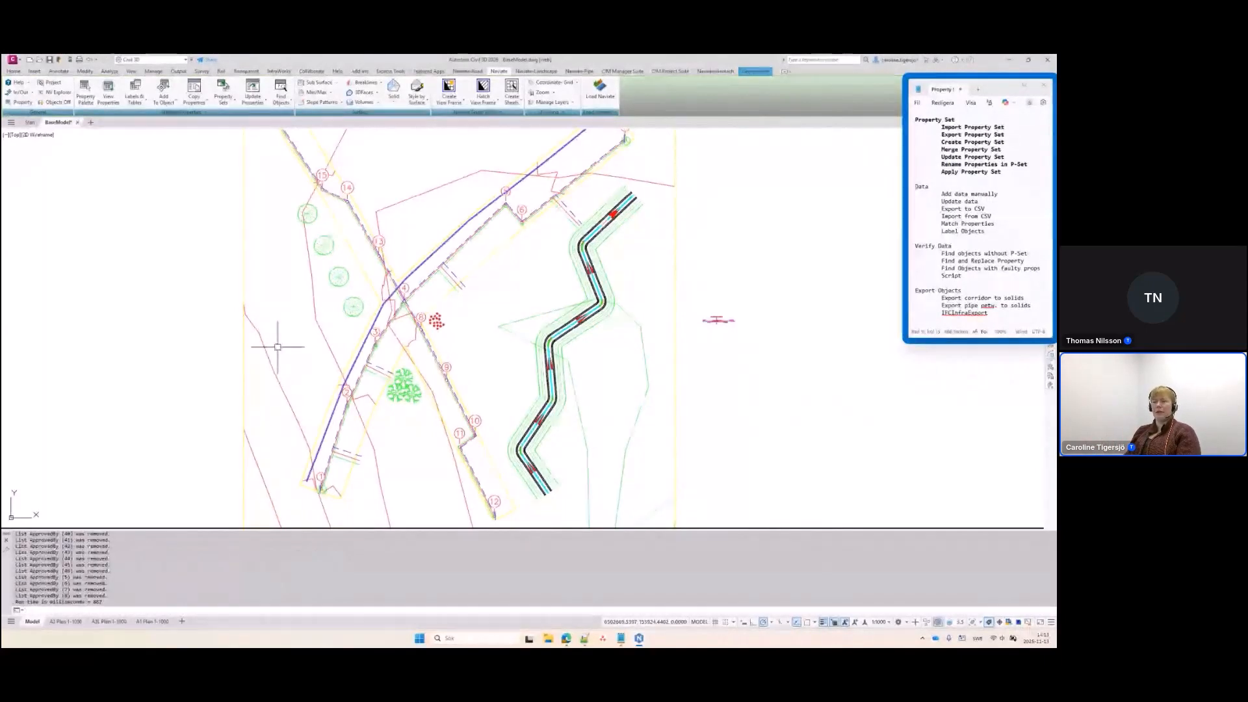
Verify a single merged NaviatePipeExample definition remains in Style Manager, then cancel
{"action": "left_click", "coordinate": [224, 103]}
{"action": "left_click", "coordinate": [241, 119]}
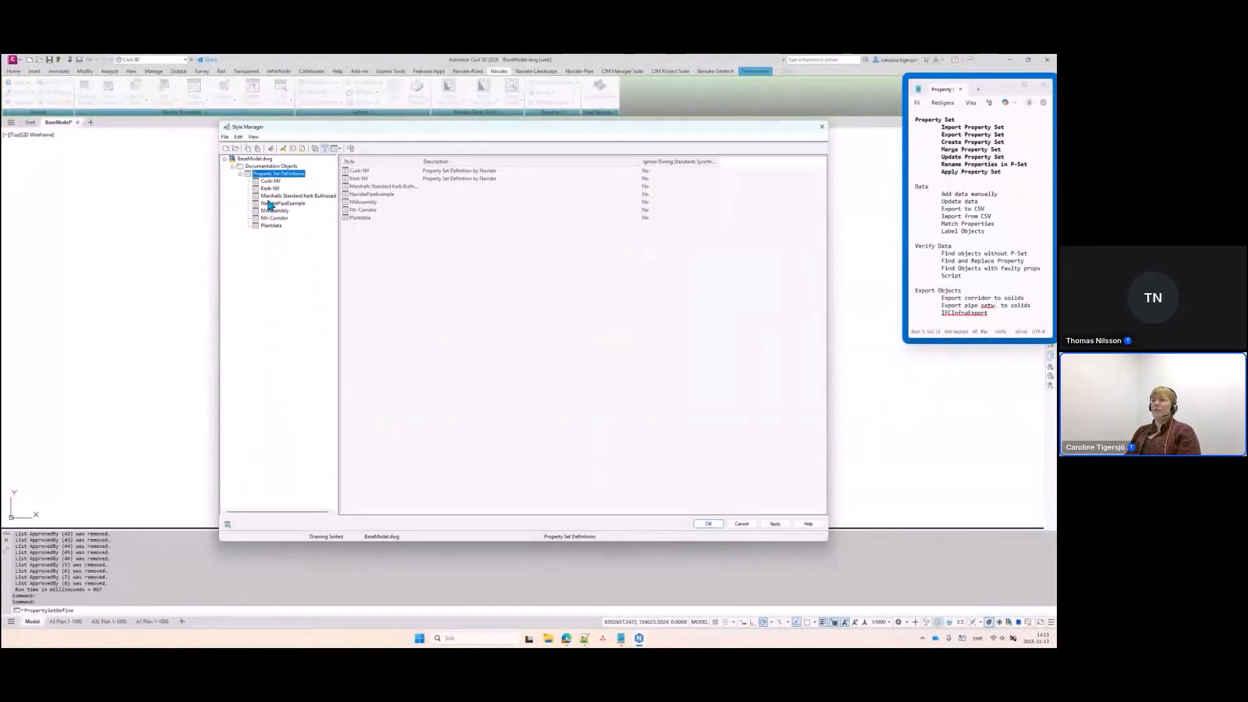
{"action": "left_click", "coordinate": [286, 203]}
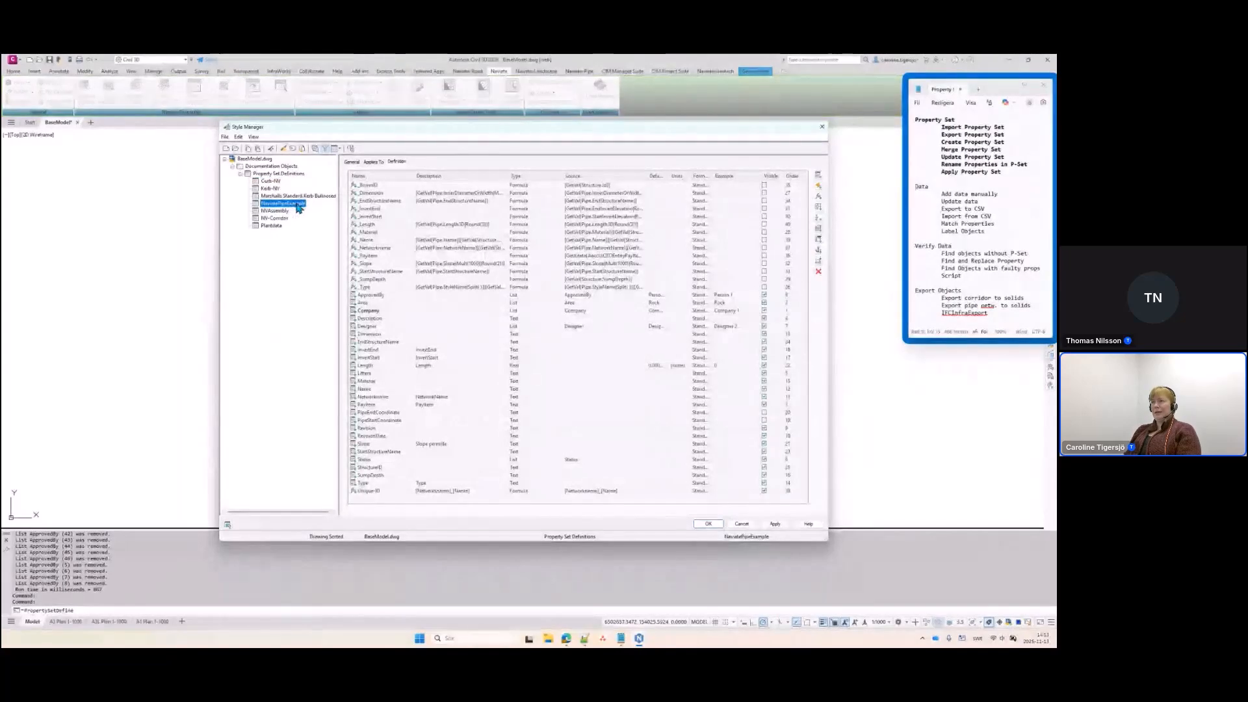
{"action": "left_click", "coordinate": [325, 148]}
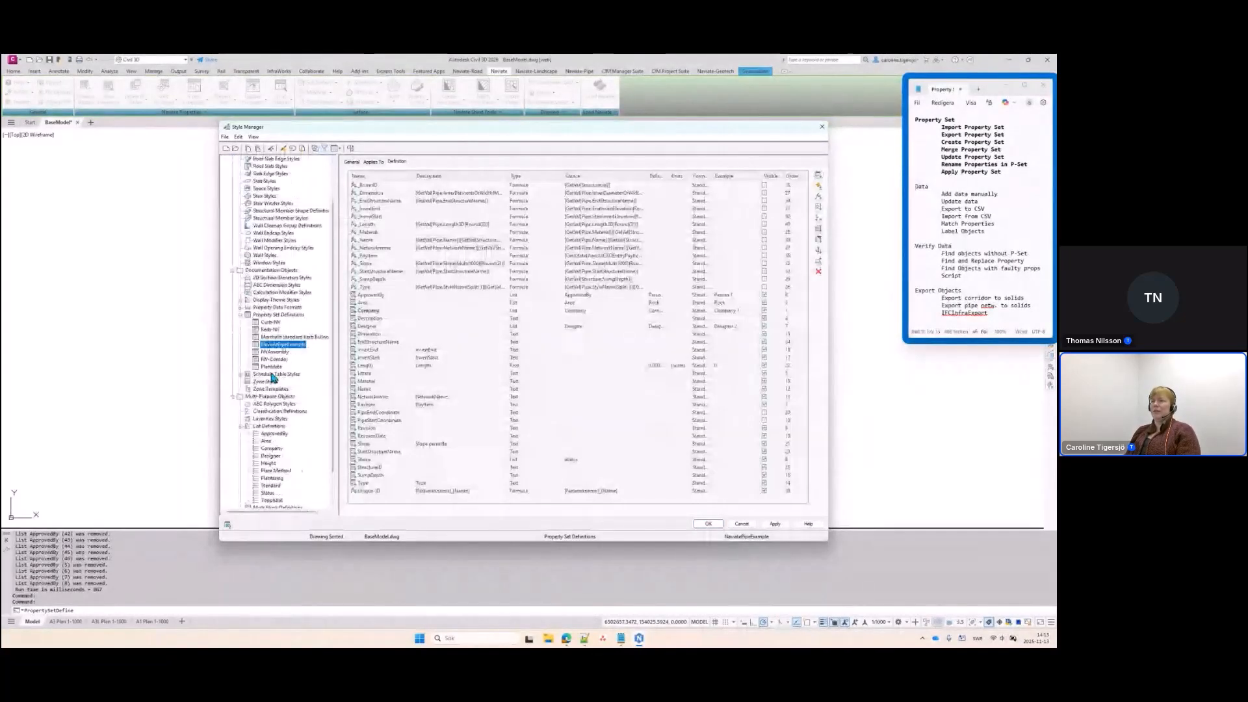
{"action": "scroll", "coordinate": [272, 378], "scroll_direction": "down", "scroll_amount": 2}
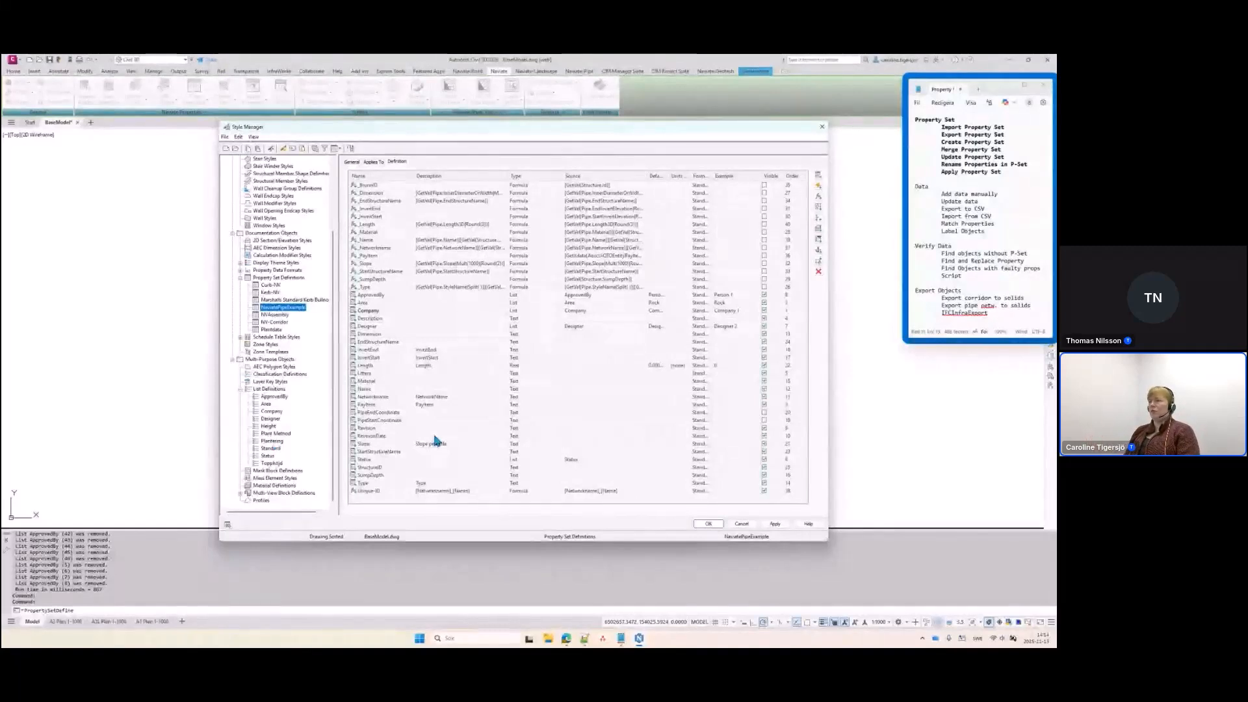
{"action": "left_click", "coordinate": [743, 524]}
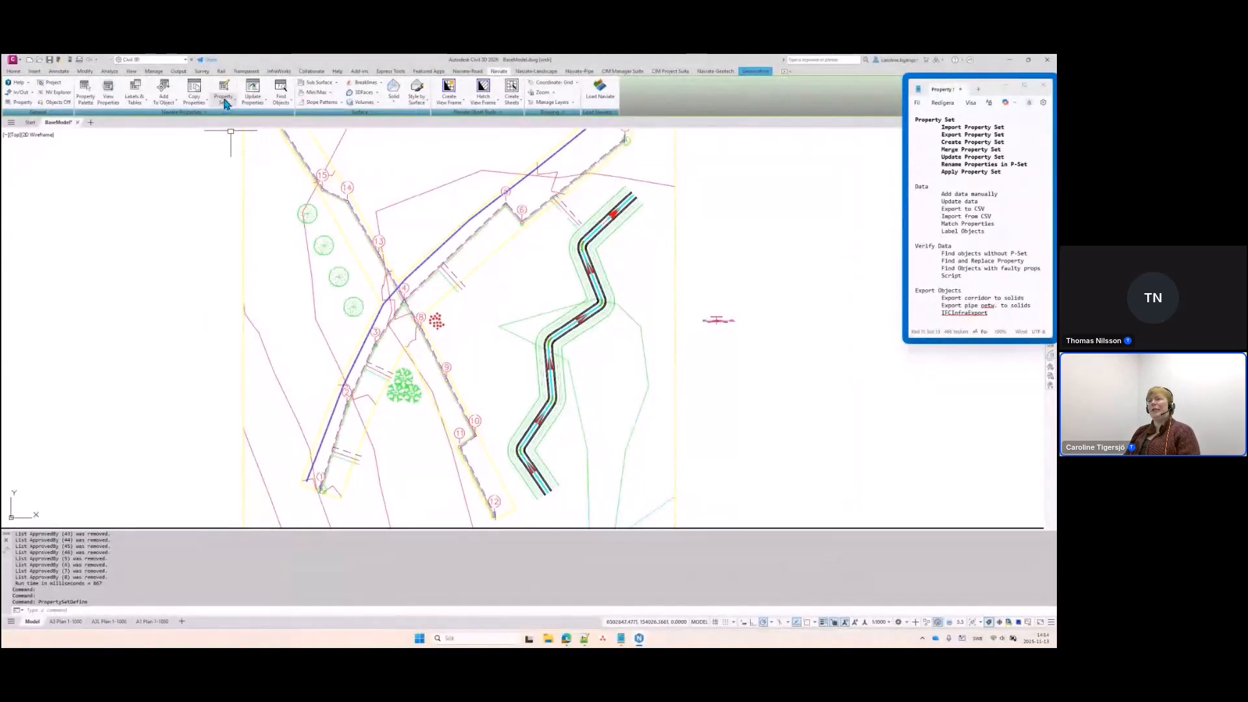
Run Purge Lists to remove unused lists Height, Plant Method, Plantering, Topphöjd and Standard
{"action": "left_click", "coordinate": [223, 99]}
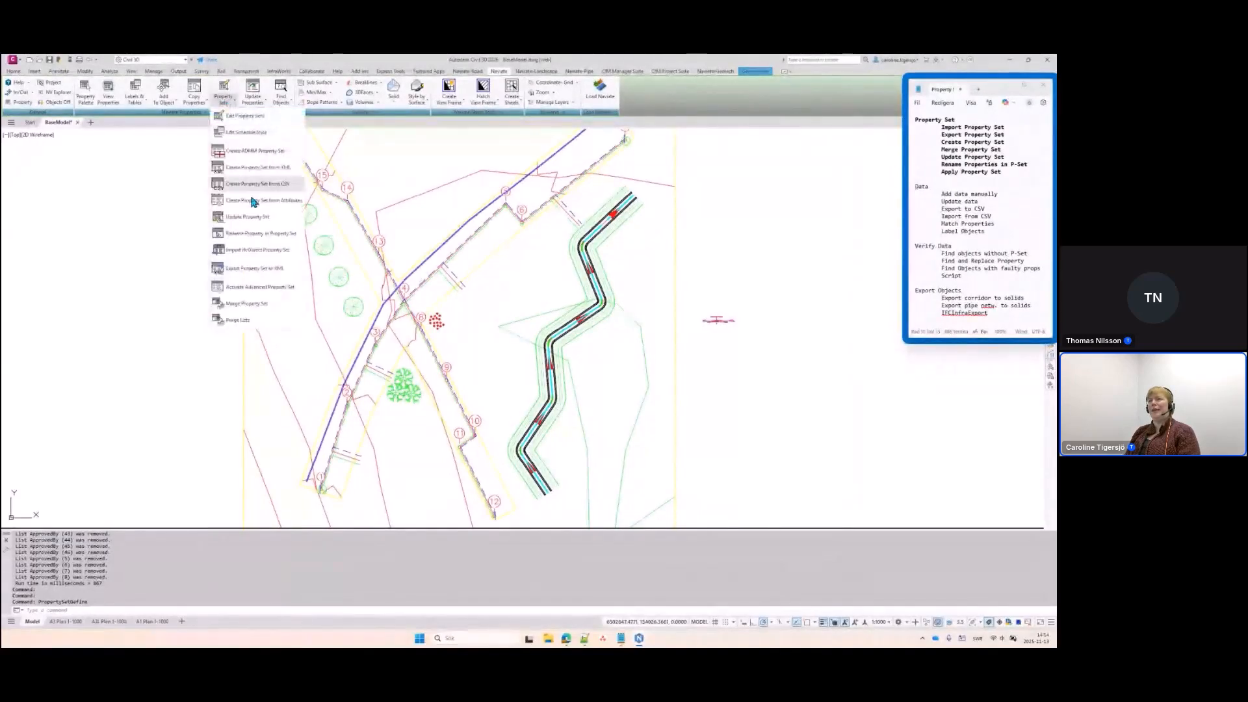
{"action": "left_click", "coordinate": [238, 321]}
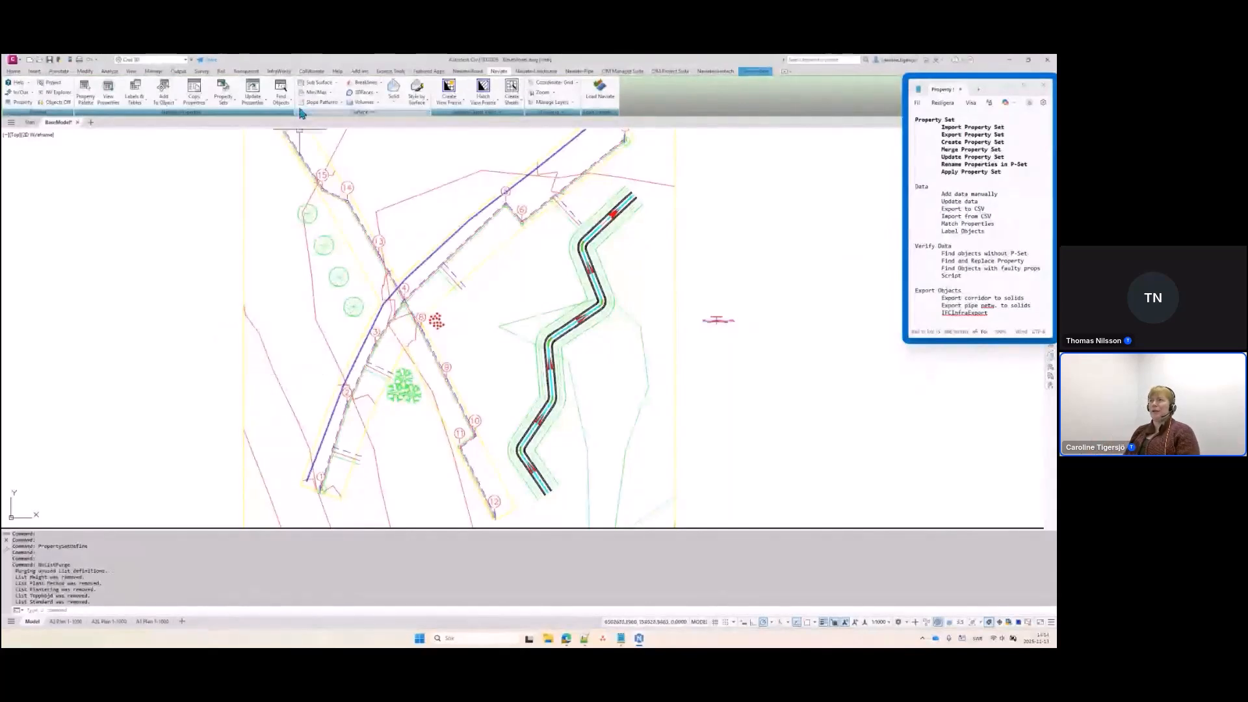
{"action": "left_click", "coordinate": [223, 94]}
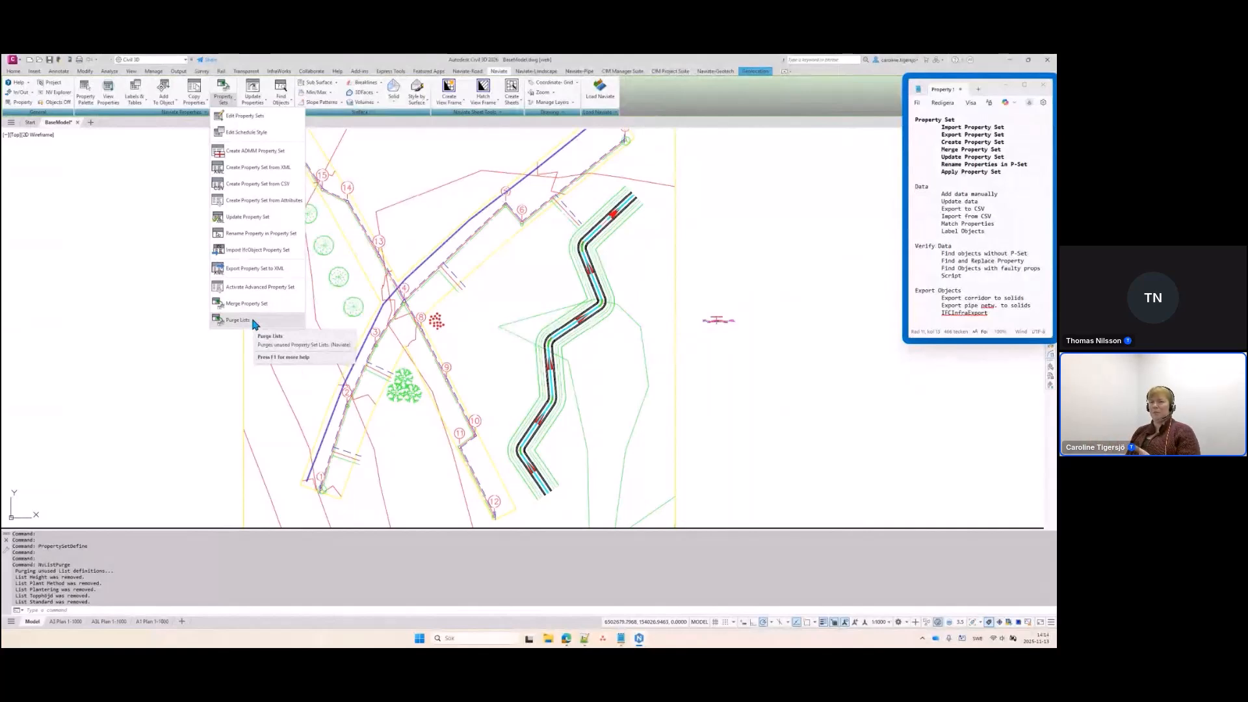
{"action": "left_click", "coordinate": [447, 250]}
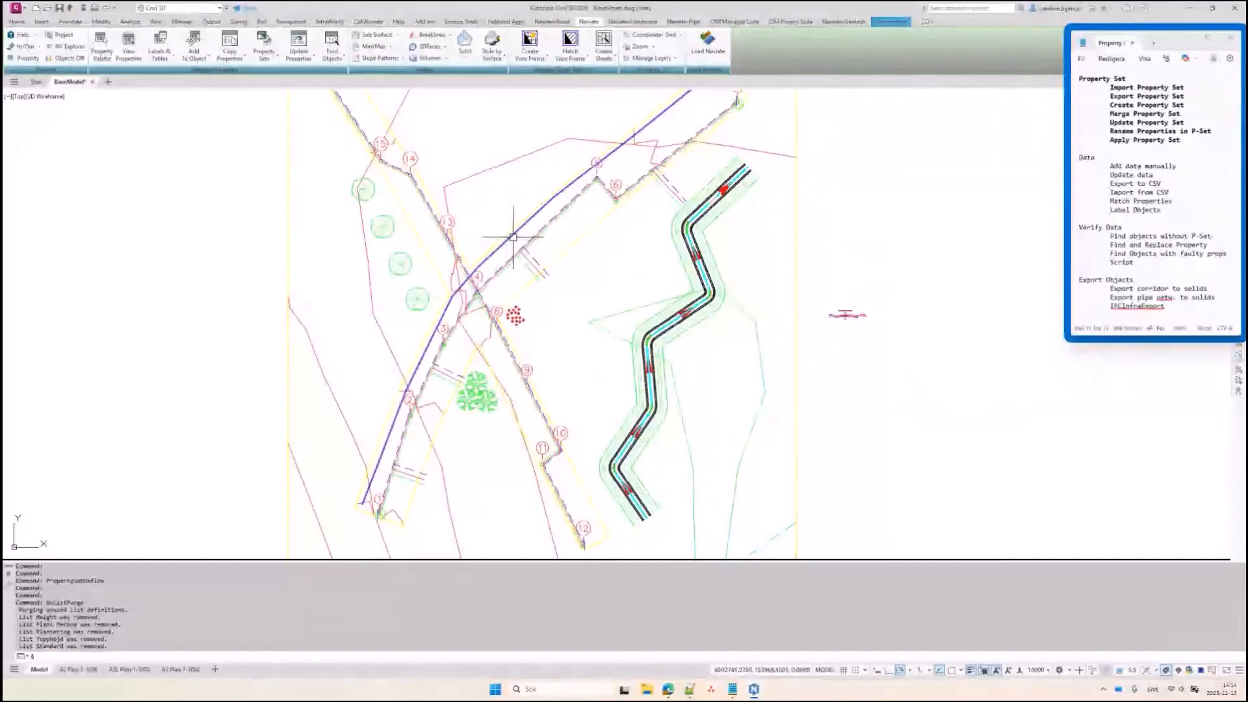
Select a pipe and open its source drawing FV.dwg
{"action": "key", "text": "Escape"}
{"action": "scroll", "coordinate": [511, 239], "scroll_direction": "up", "scroll_amount": 3}
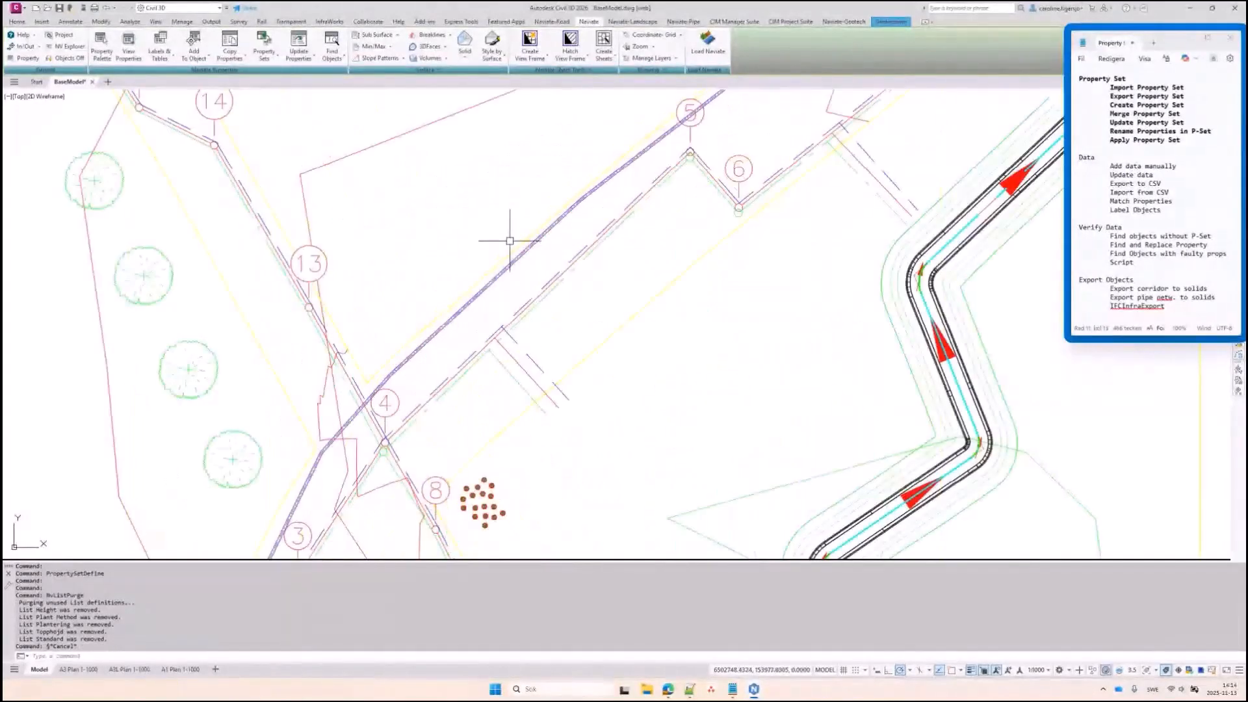
{"action": "left_click", "coordinate": [518, 256]}
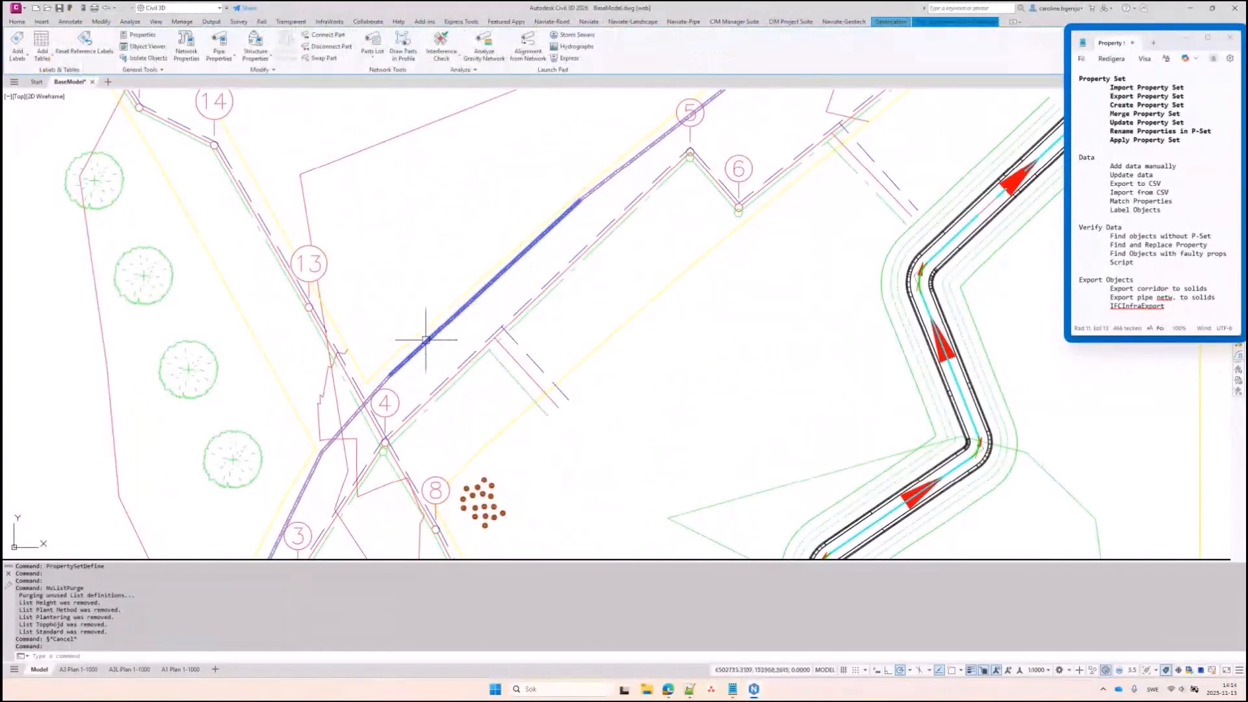
{"action": "right_click", "coordinate": [499, 205]}
{"action": "left_click", "coordinate": [539, 429]}
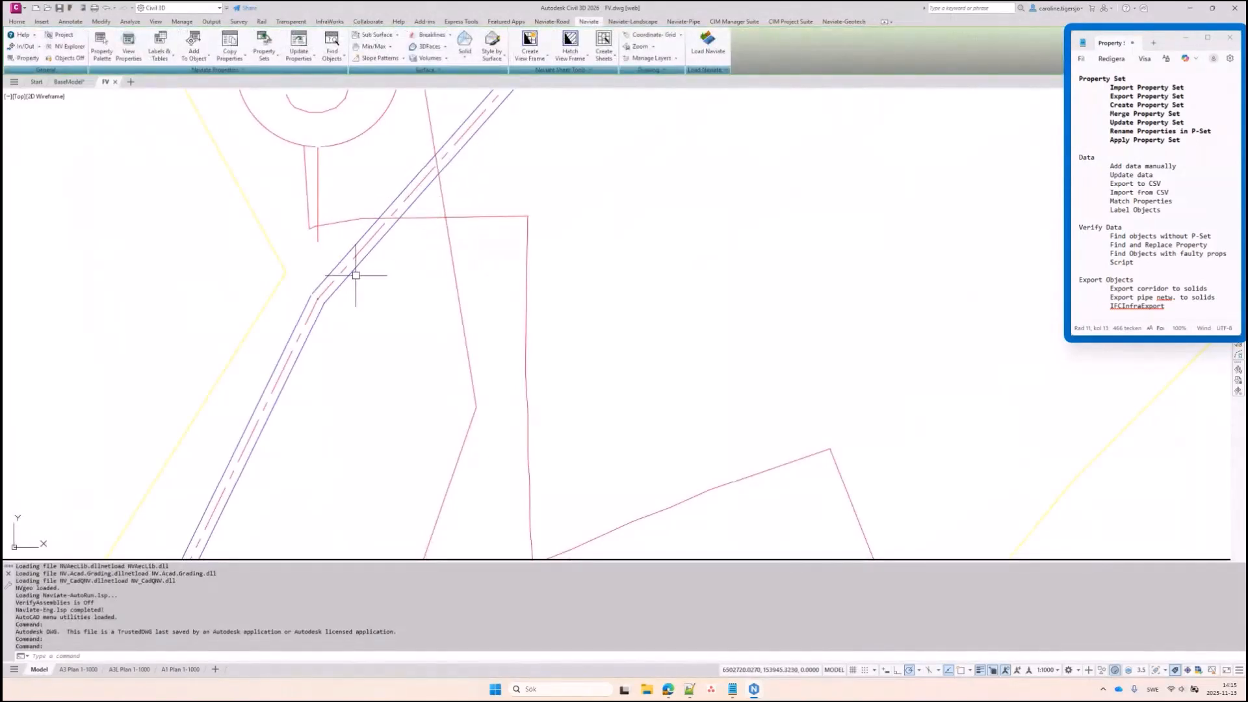
Inspect FV's NaviatePipeExample property definitions in Style Manager, then cancel
{"action": "left_click", "coordinate": [264, 55]}
{"action": "left_click", "coordinate": [273, 73]}
{"action": "left_click", "coordinate": [327, 161]}
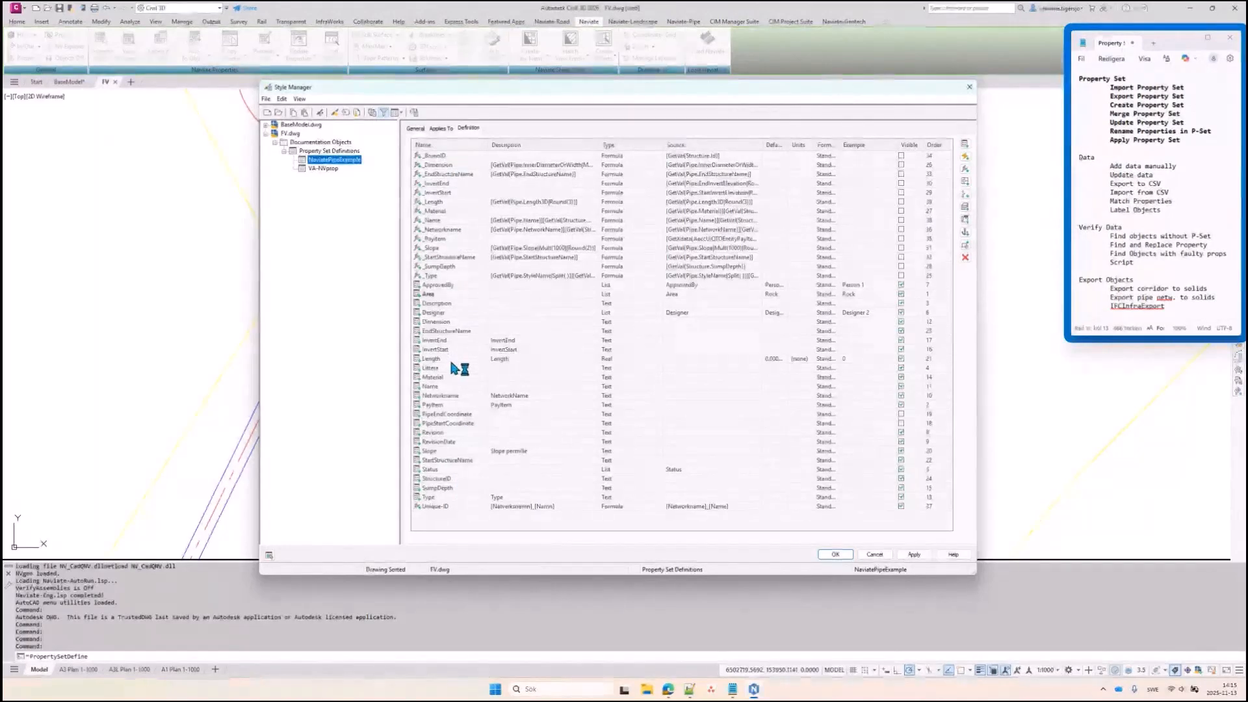
{"action": "left_click", "coordinate": [876, 555]}
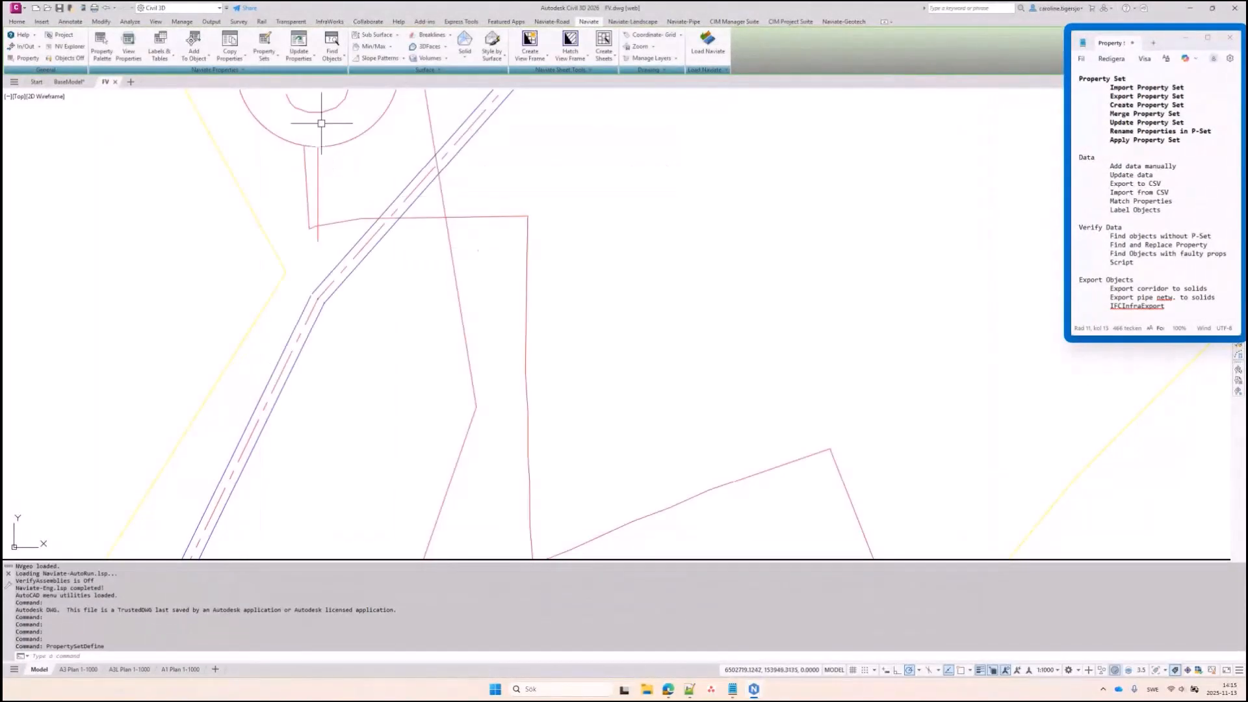
{"action": "left_click", "coordinate": [264, 54]}
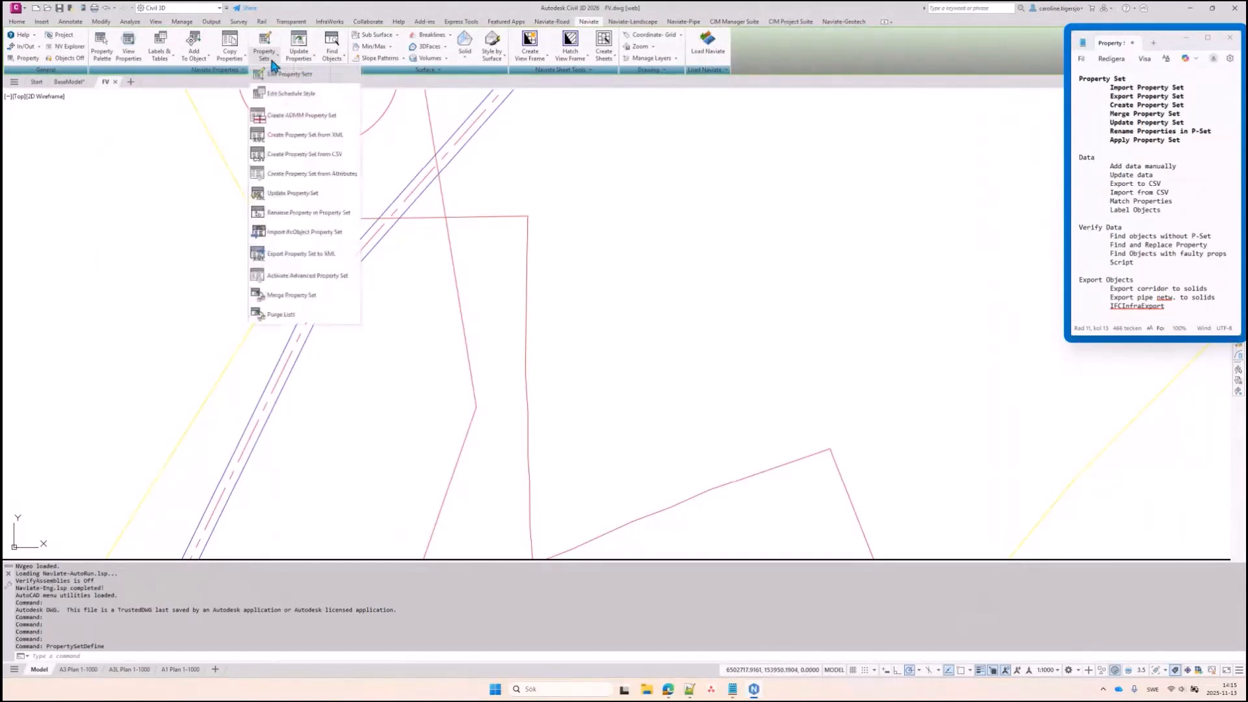
Update from NaviatePipeExample.xml: add missing properties, remove extras, skip the log file
{"action": "left_click", "coordinate": [290, 194]}
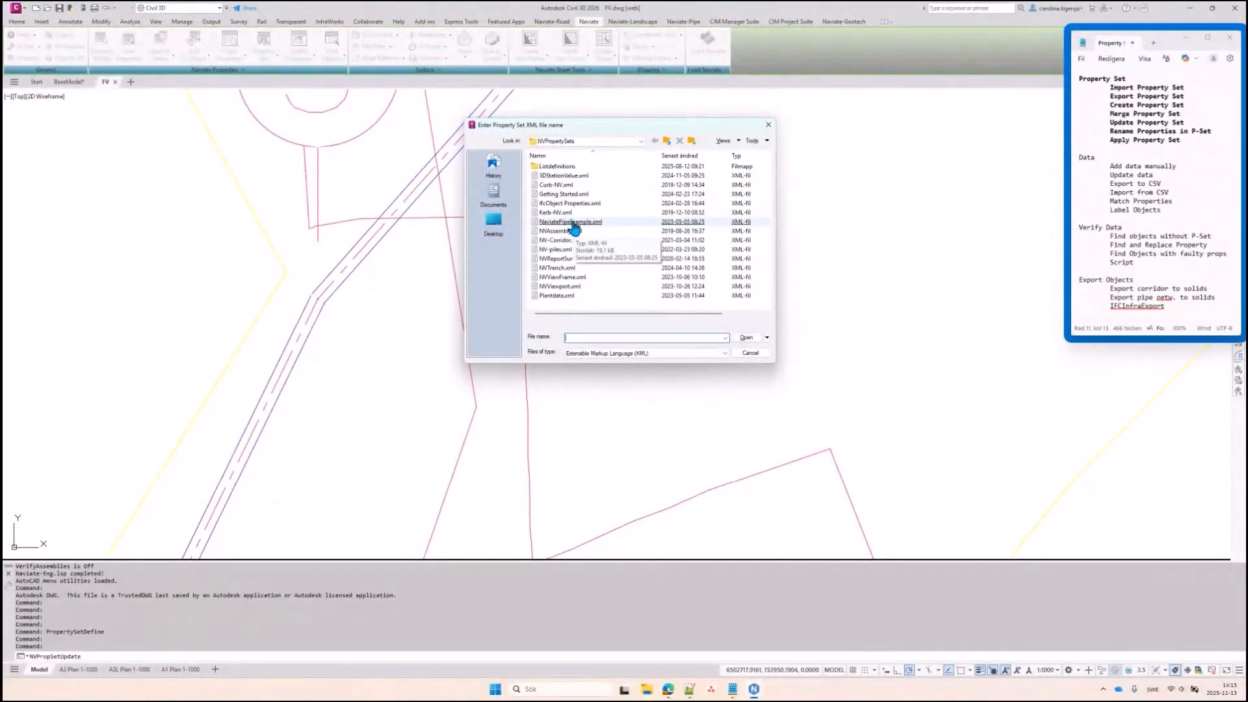
{"action": "double_click", "coordinate": [574, 222]}
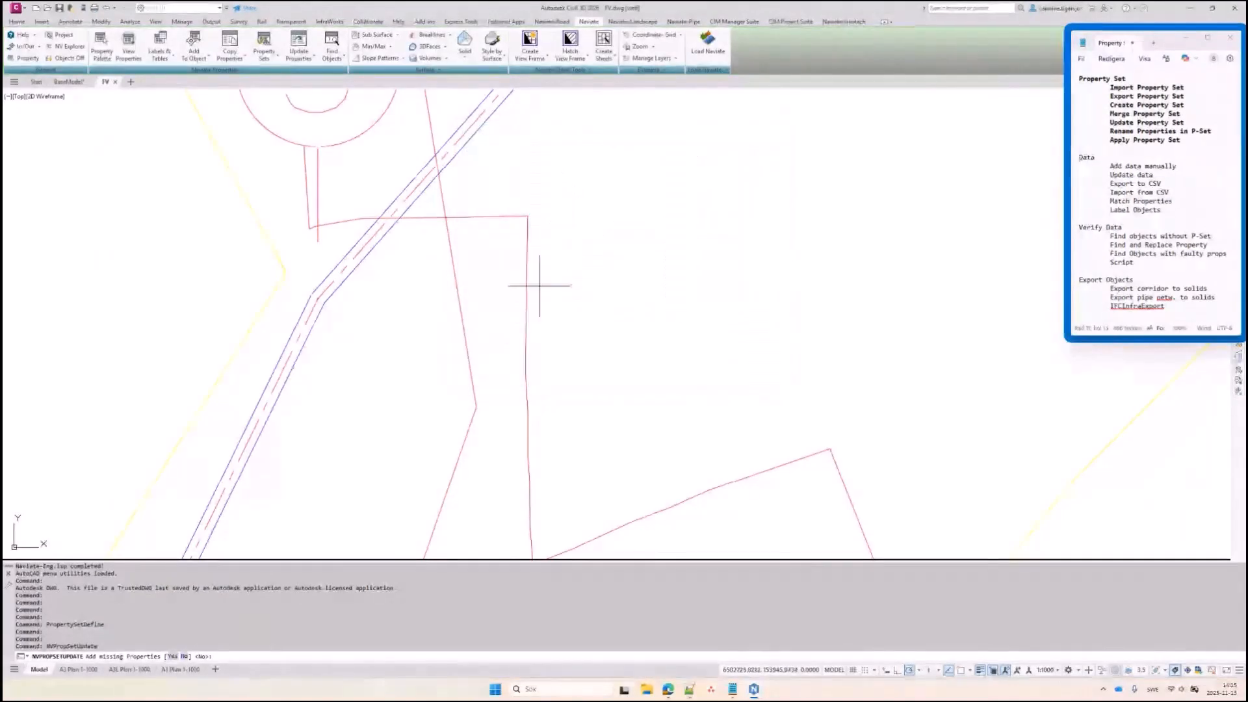
{"action": "left_click", "coordinate": [173, 657]}
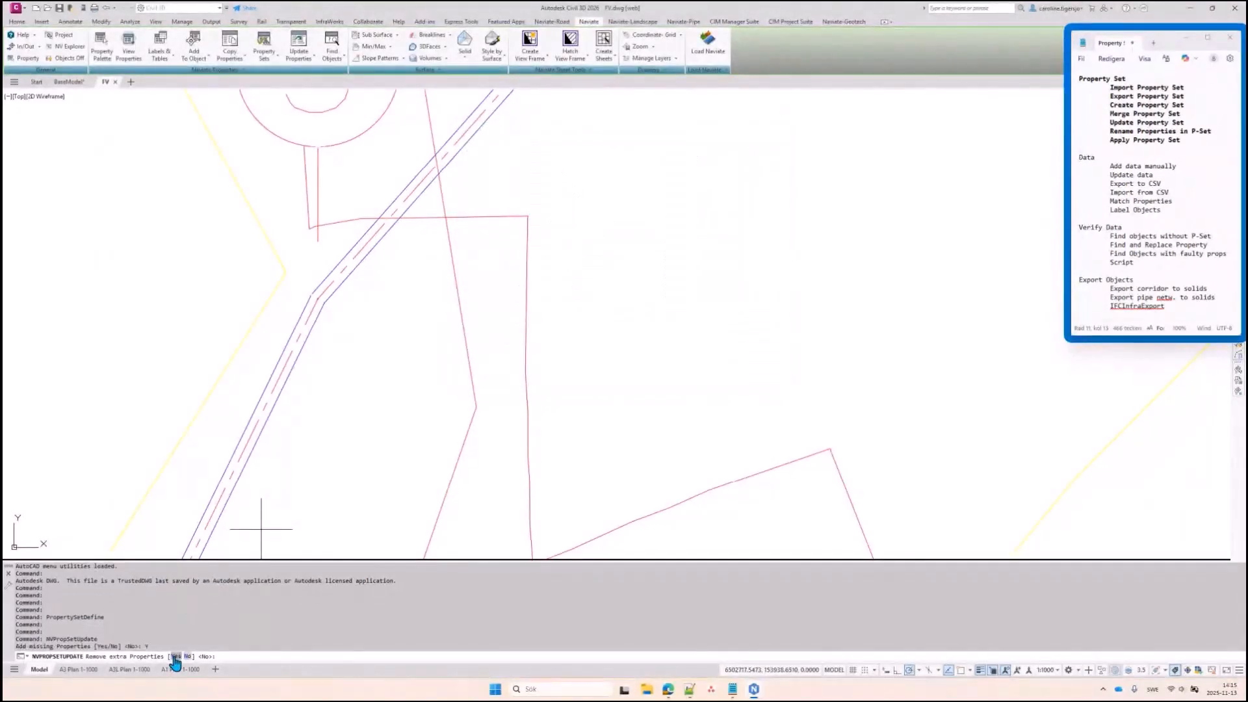
{"action": "left_click", "coordinate": [173, 657]}
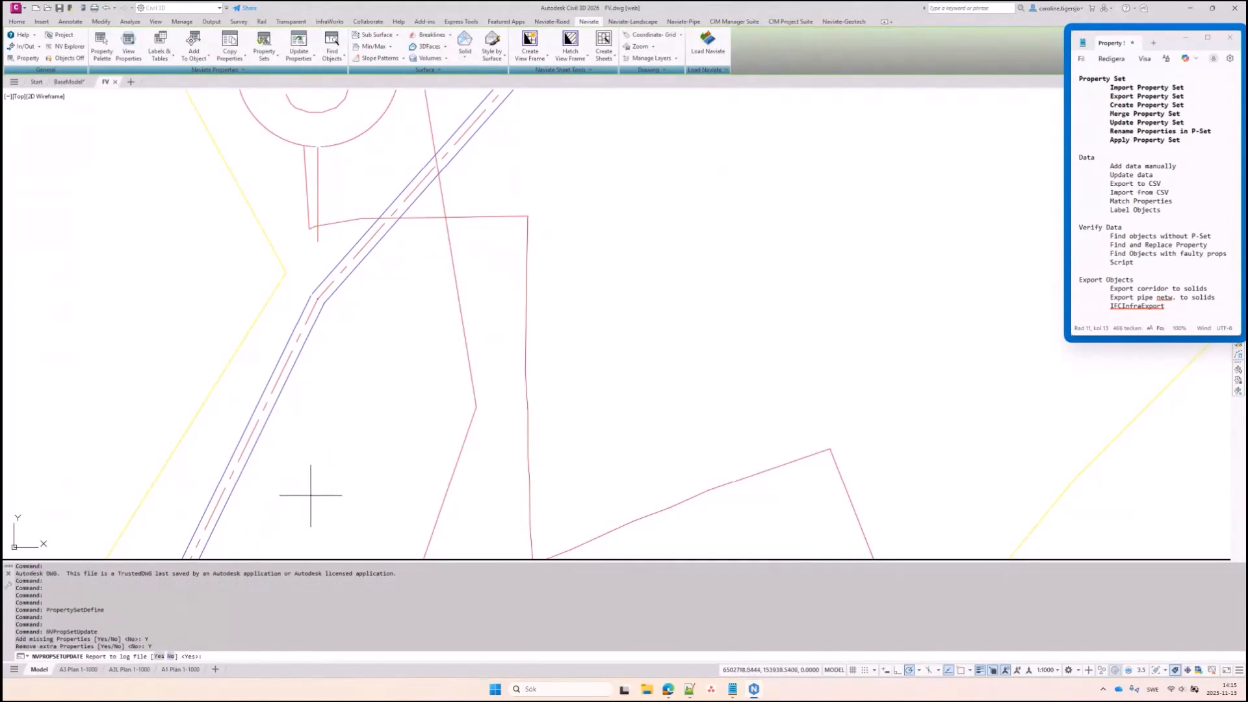
{"action": "left_click", "coordinate": [172, 658]}
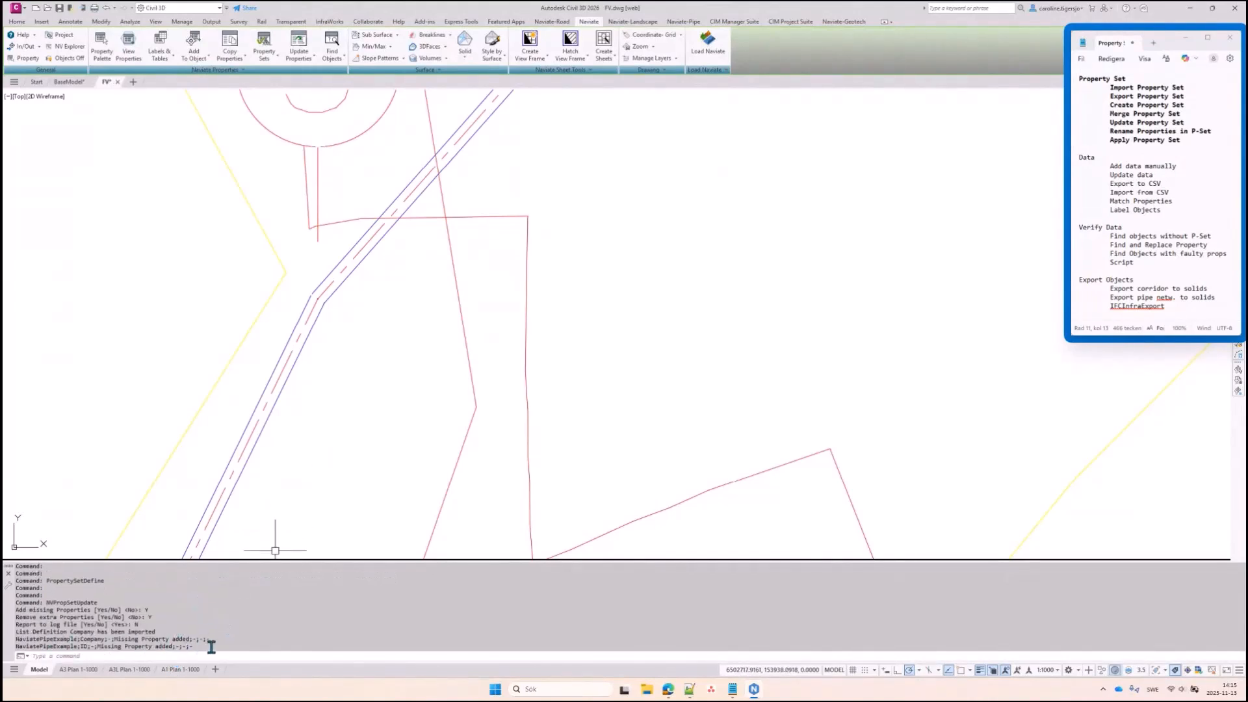
{"action": "left_click_drag", "start_coordinate": [212, 647], "coordinate": [14, 641]}
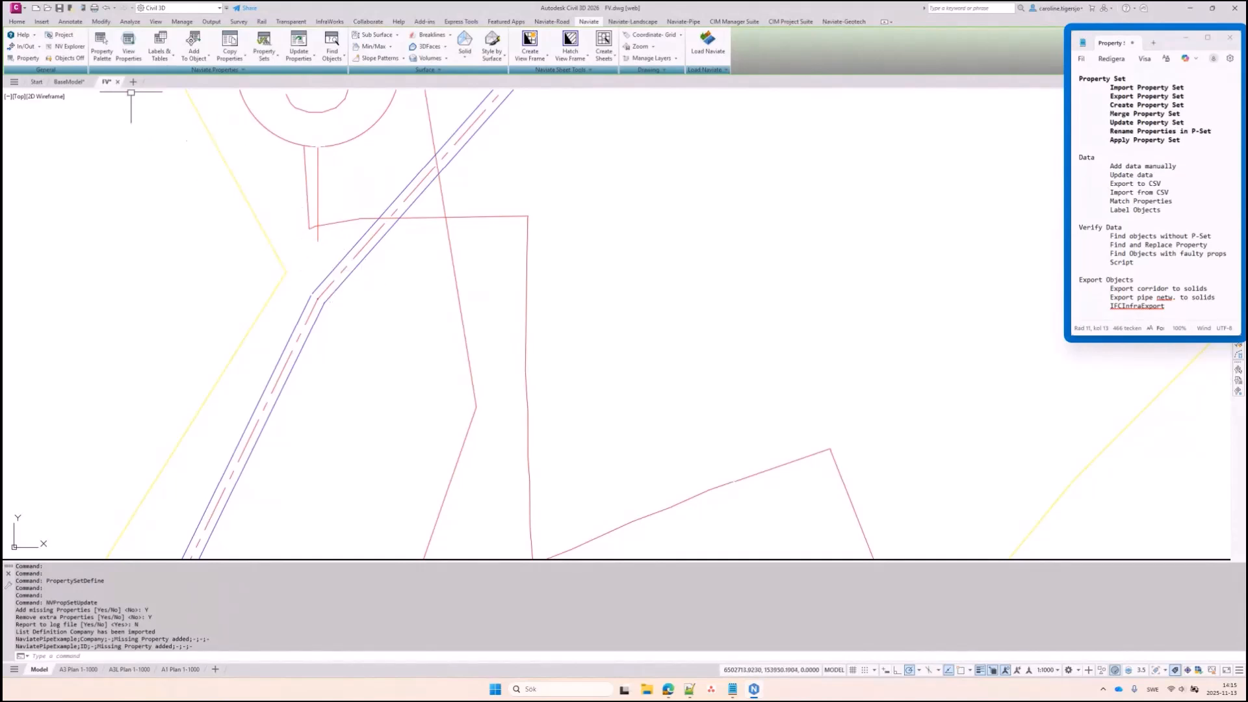
Save and close FV.dwg, dismissing the data shortcut notification
{"action": "key", "text": "ctrl+s"}
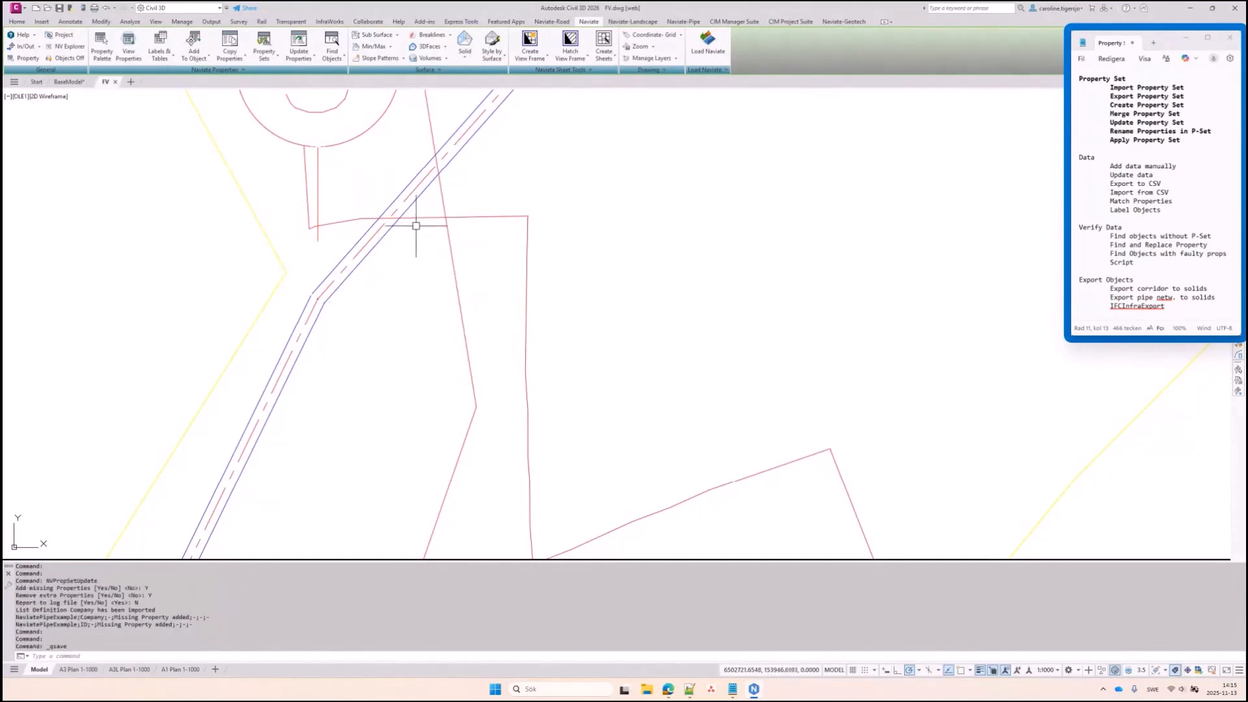
{"action": "left_click", "coordinate": [115, 82]}
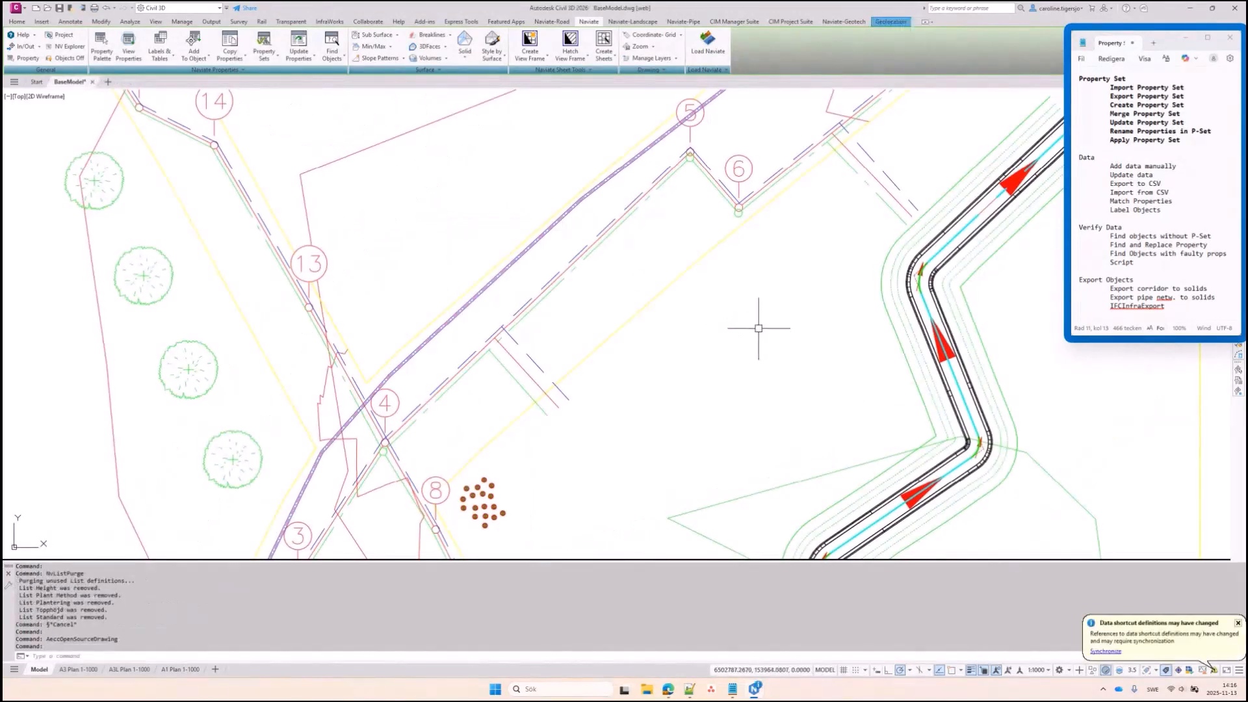
{"action": "left_click", "coordinate": [1103, 651]}
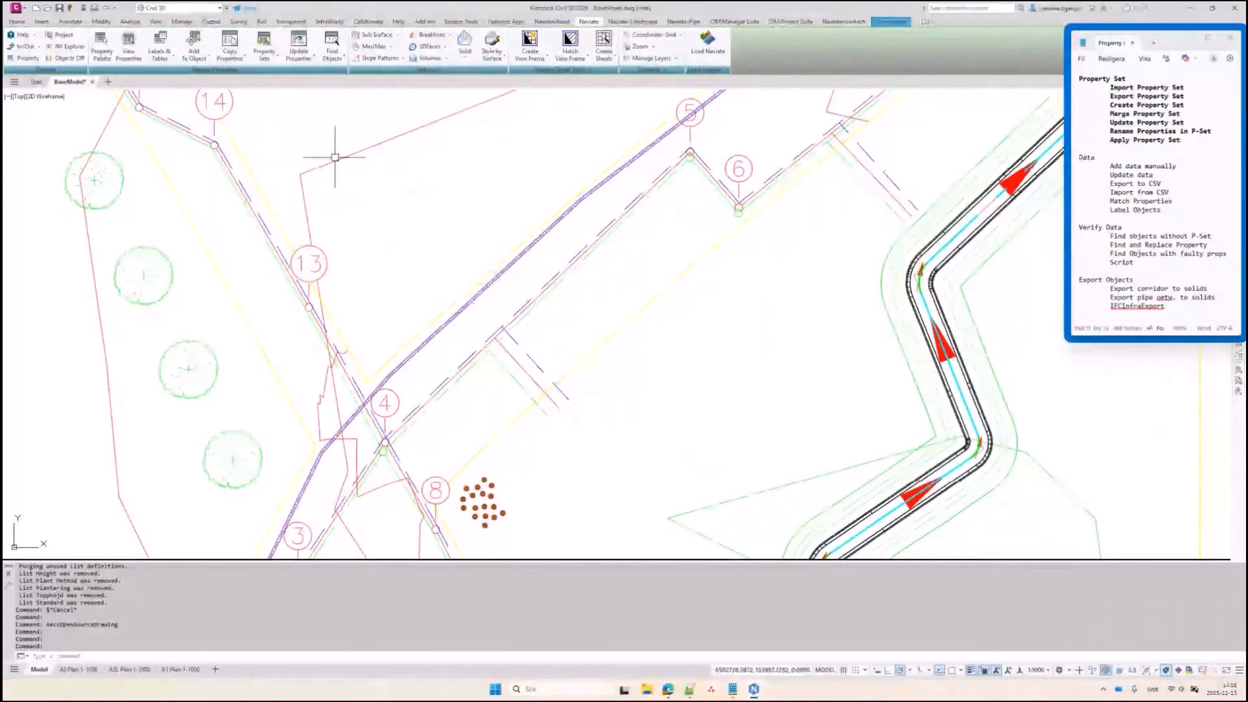
Check the property set list in the Naviate property data palette, then close the palette
{"action": "left_click", "coordinate": [101, 46]}
{"action": "left_click", "coordinate": [896, 210]}
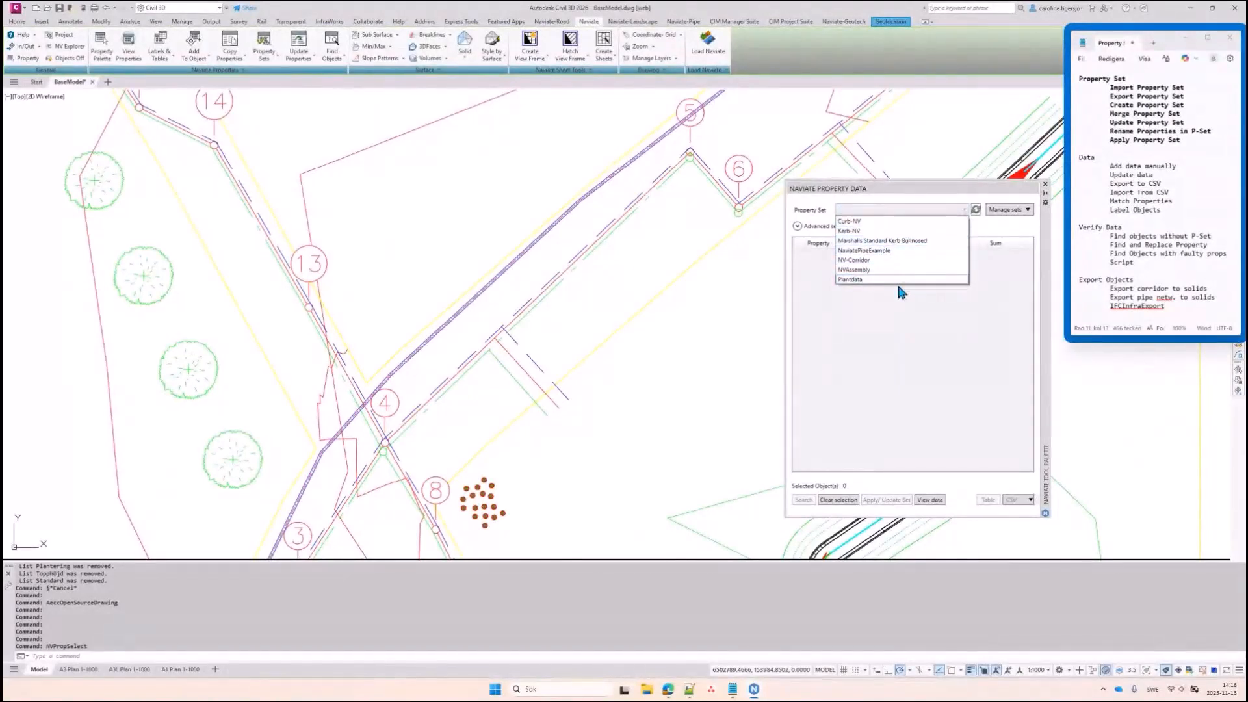
{"action": "left_click", "coordinate": [1044, 278]}
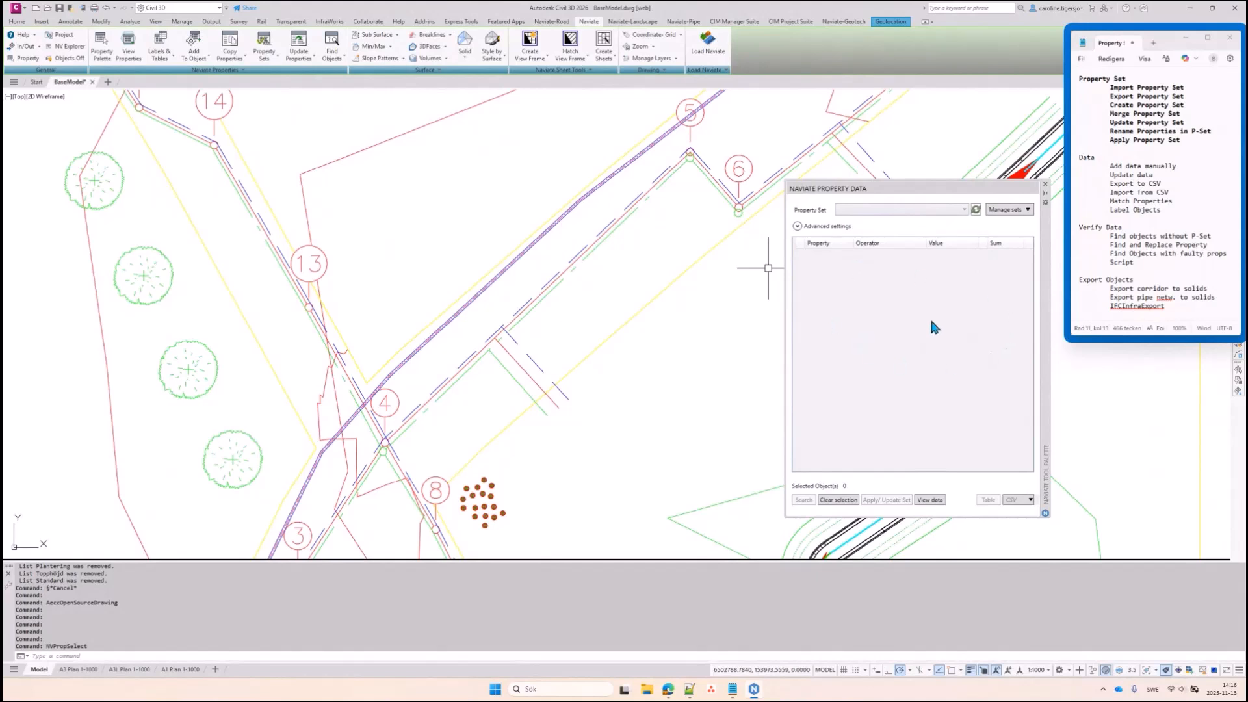
{"action": "left_click_drag", "start_coordinate": [1044, 349], "coordinate": [1041, 341]}
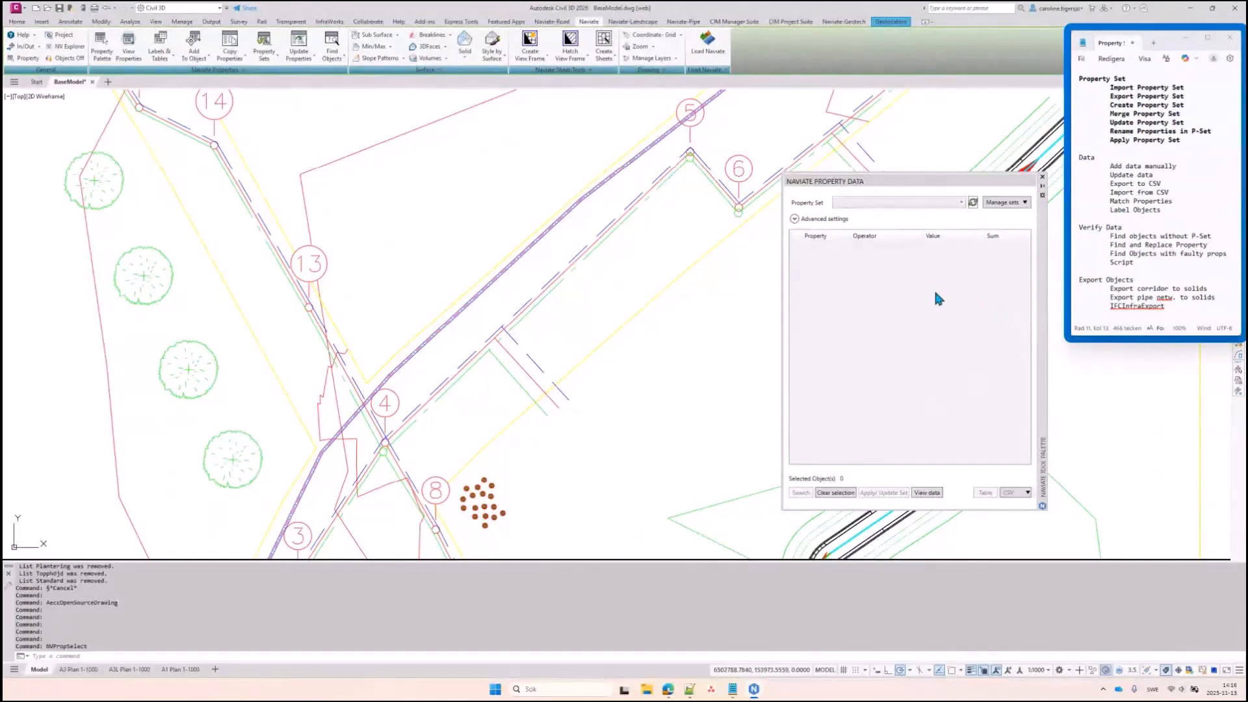
{"action": "left_click", "coordinate": [1042, 177]}
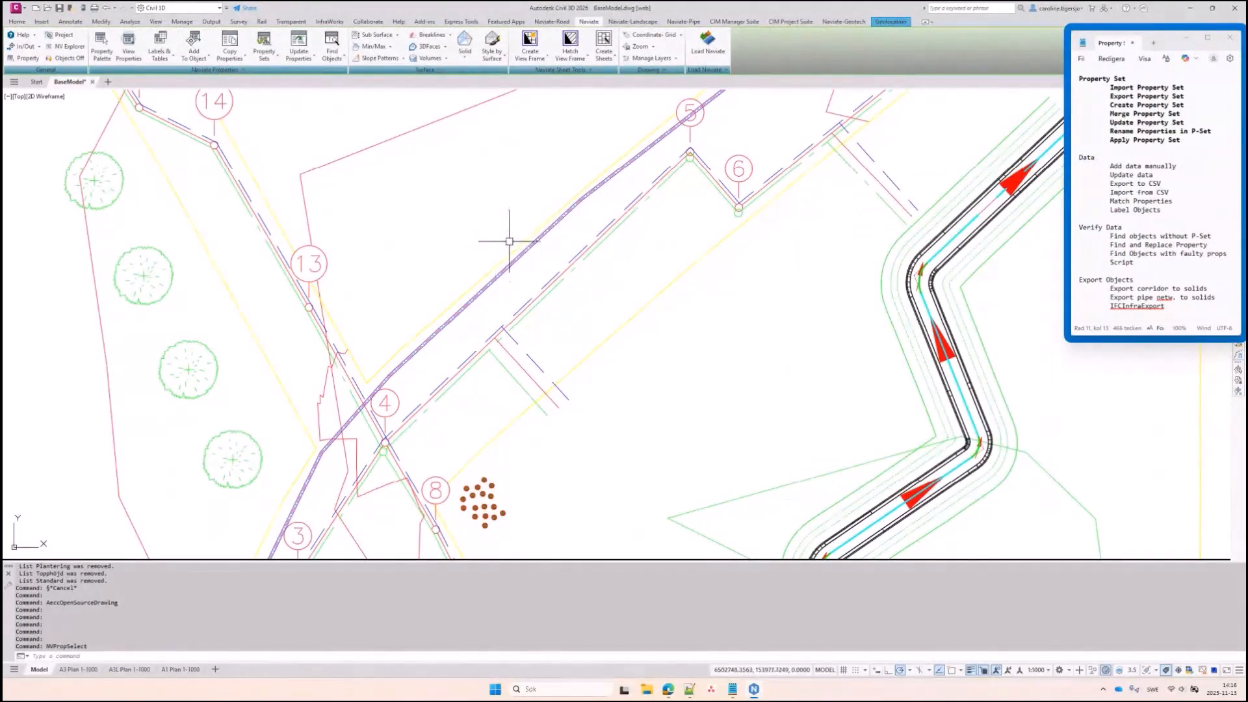
Open Properties for the storm pipe and check its Networkname value, Storm
{"action": "middle_click_drag", "start_coordinate": [382, 355], "coordinate": [426, 302]}
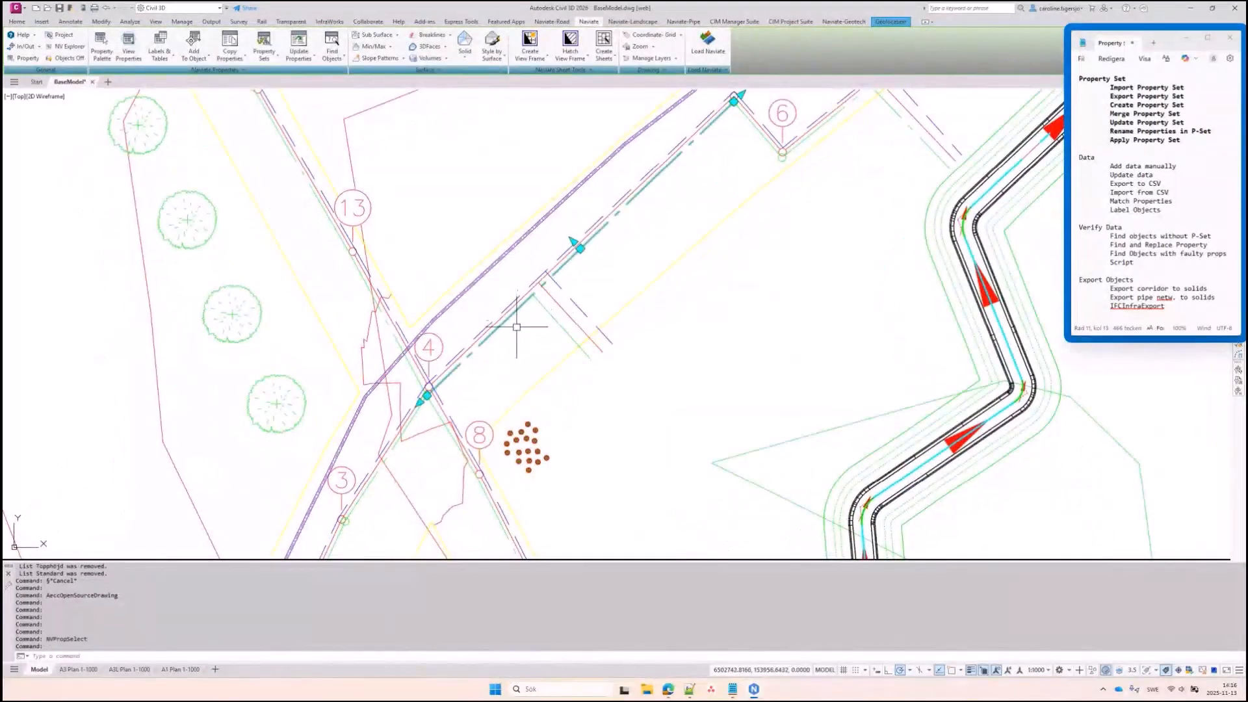
{"action": "key", "text": "ctrl+1"}
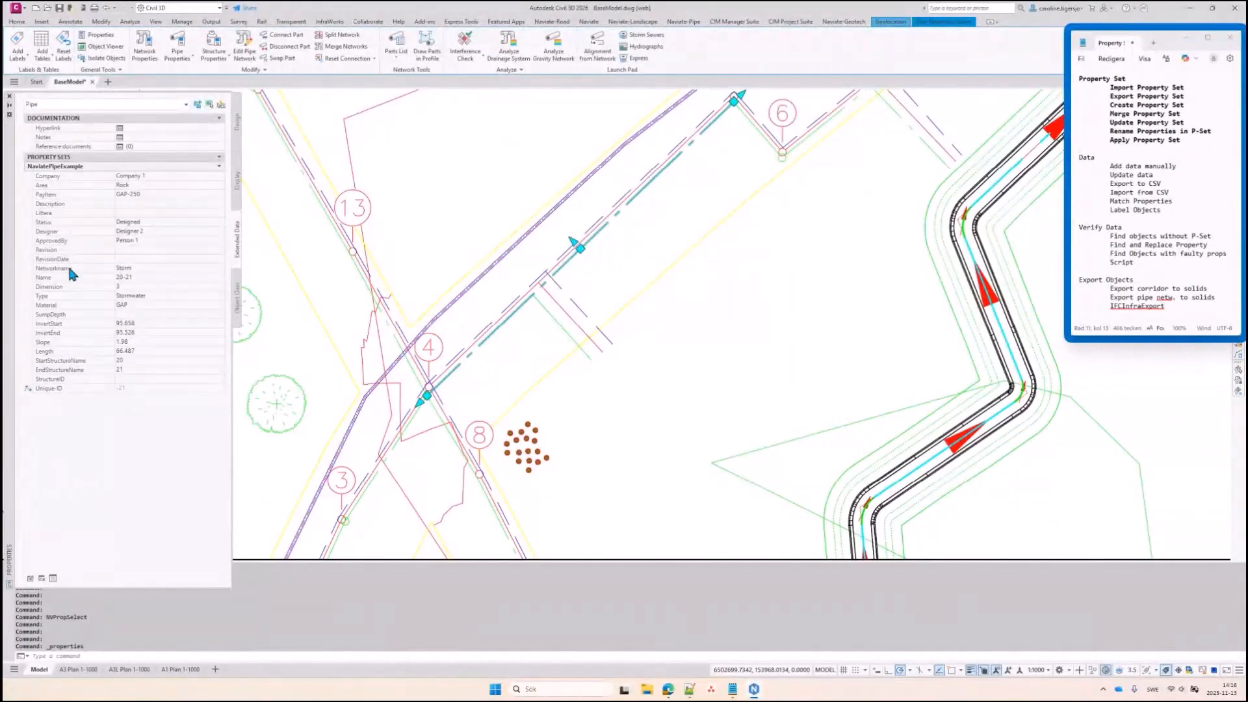
{"action": "left_click", "coordinate": [109, 268]}
{"action": "key", "text": "Escape"}
{"action": "scroll", "coordinate": [1013, 379], "scroll_direction": "up", "scroll_amount": 8}
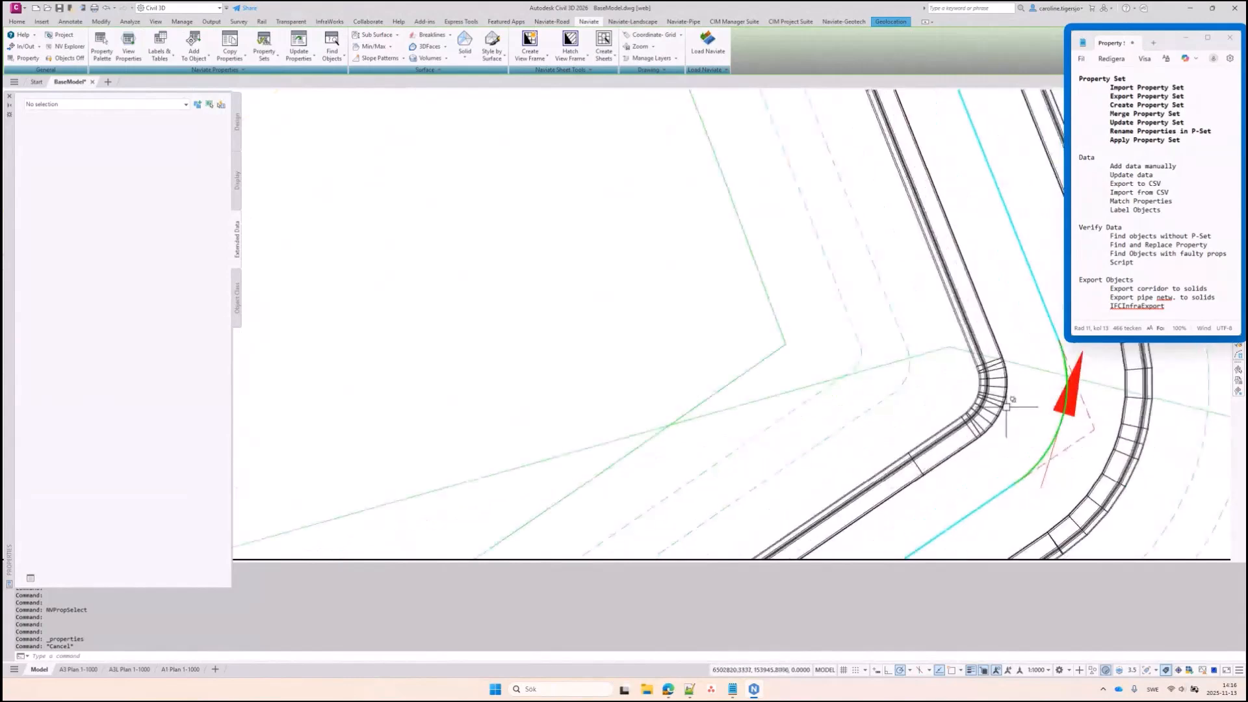
Inspect the kerb solid's Angle value of 77.42 at the road bend, then open the property set tools
{"action": "left_click", "coordinate": [1009, 406]}
{"action": "middle_click_drag", "start_coordinate": [1022, 403], "coordinate": [781, 386]}
{"action": "key", "text": "Escape"}
{"action": "left_click", "coordinate": [754, 368]}
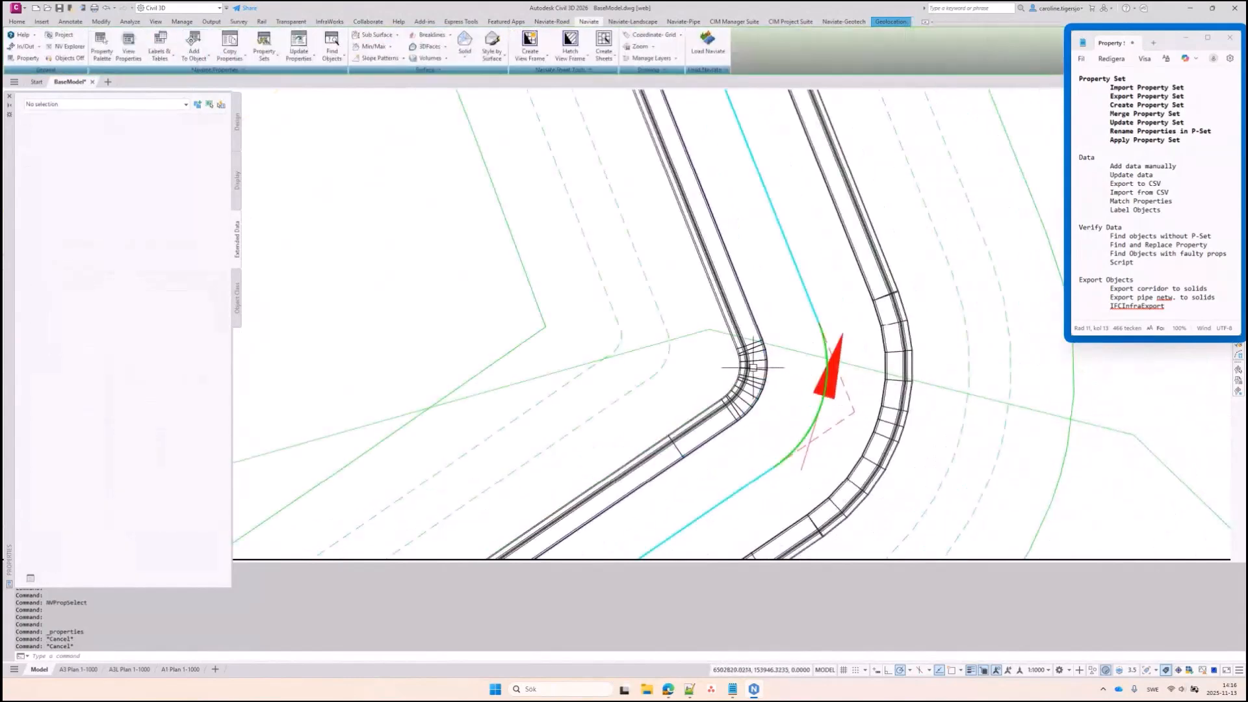
{"action": "left_click", "coordinate": [56, 277]}
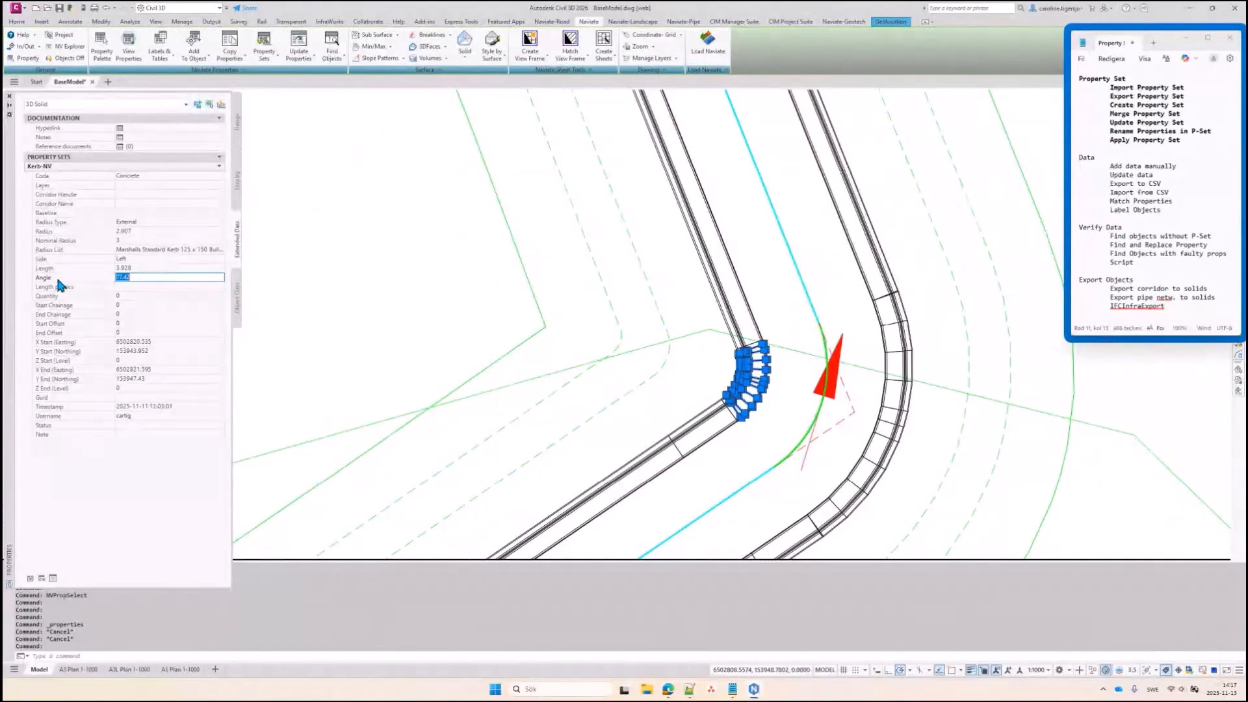
{"action": "key", "text": "Escape"}
{"action": "key", "text": "Escape"}
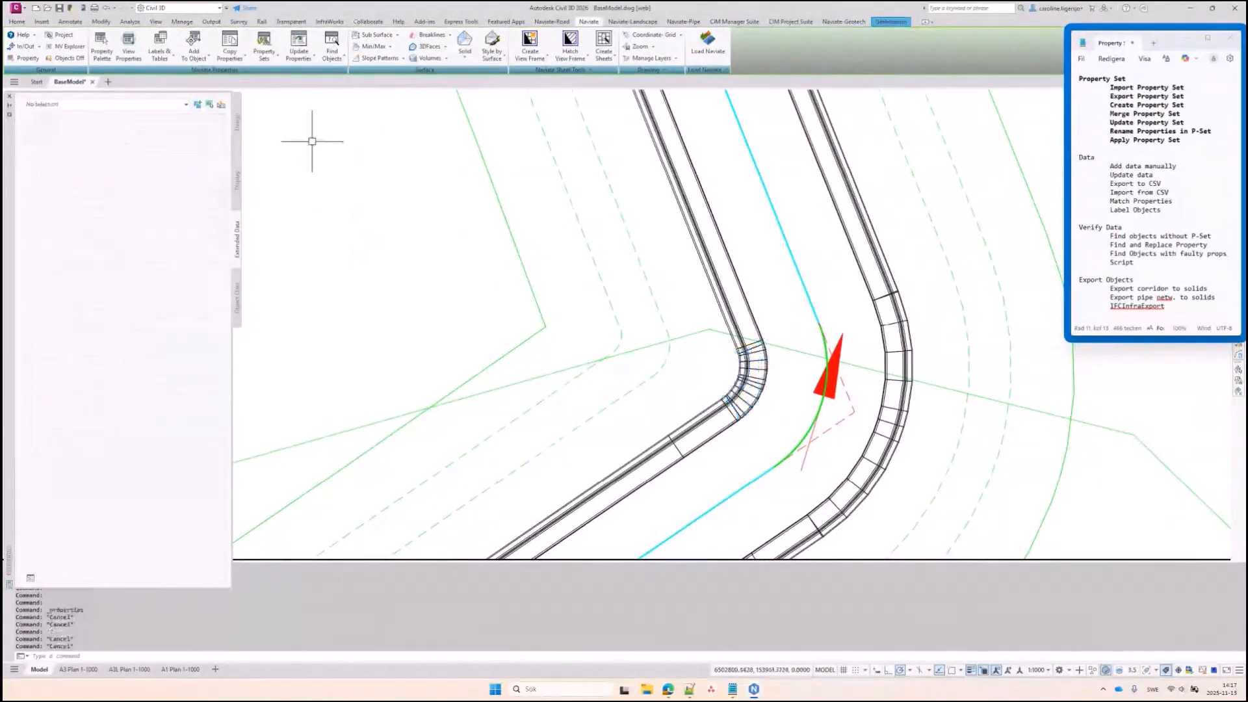
{"action": "left_click", "coordinate": [265, 53]}
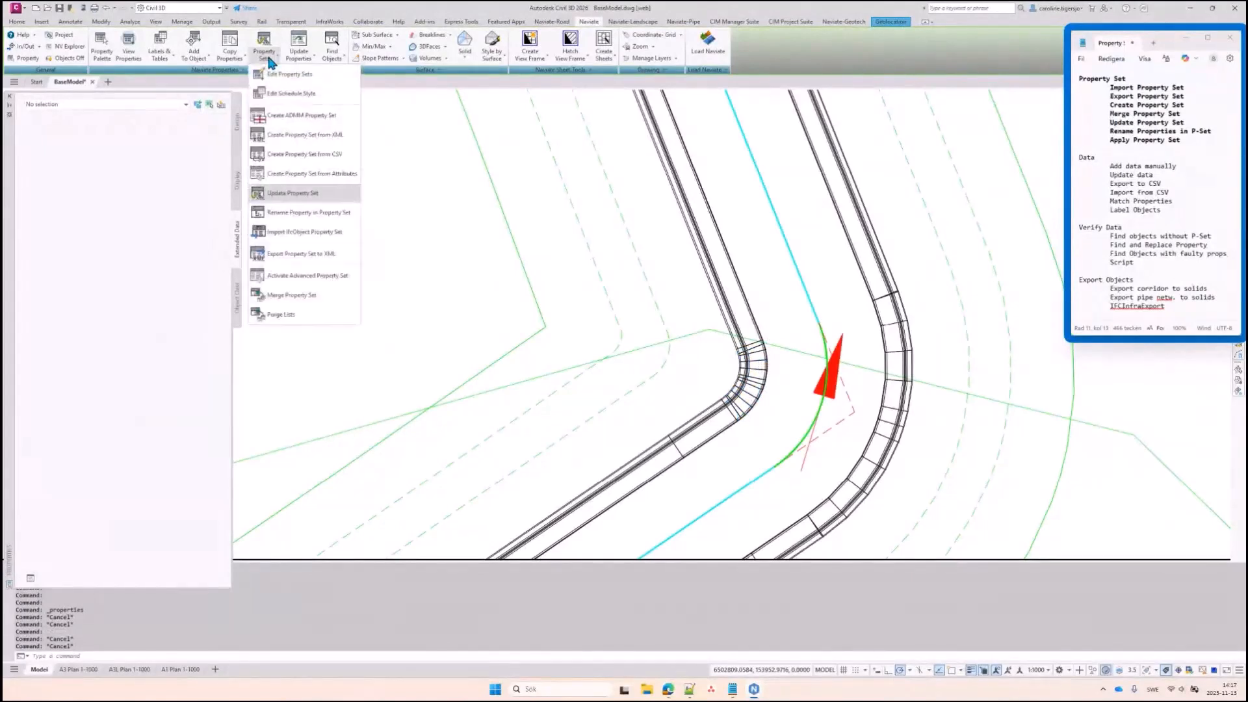
Start renaming a property, entering Kerb-NV as the property set and Angle as the property
{"action": "left_click", "coordinate": [290, 211]}
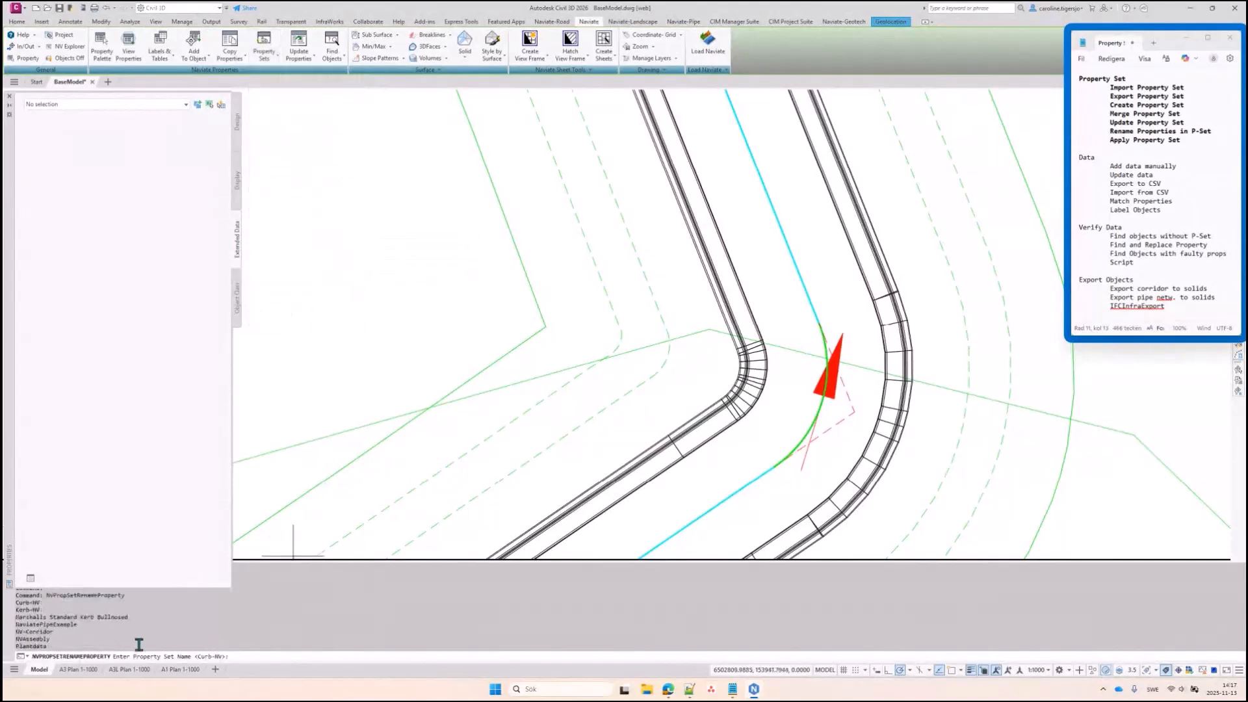
{"action": "left_click_drag", "start_coordinate": [52, 609], "coordinate": [8, 610]}
{"action": "key", "text": "ctrl+c"}
{"action": "left_click", "coordinate": [223, 653]}
{"action": "key", "text": "ctrl+v"}
{"action": "key", "text": "Return"}
{"action": "scroll", "coordinate": [50, 617], "scroll_direction": "up", "scroll_amount": 5}
{"action": "scroll", "coordinate": [54, 619], "scroll_direction": "up", "scroll_amount": 3}
{"action": "left_click_drag", "start_coordinate": [34, 613], "coordinate": [5, 615]}
{"action": "key", "text": "ctrl+c"}
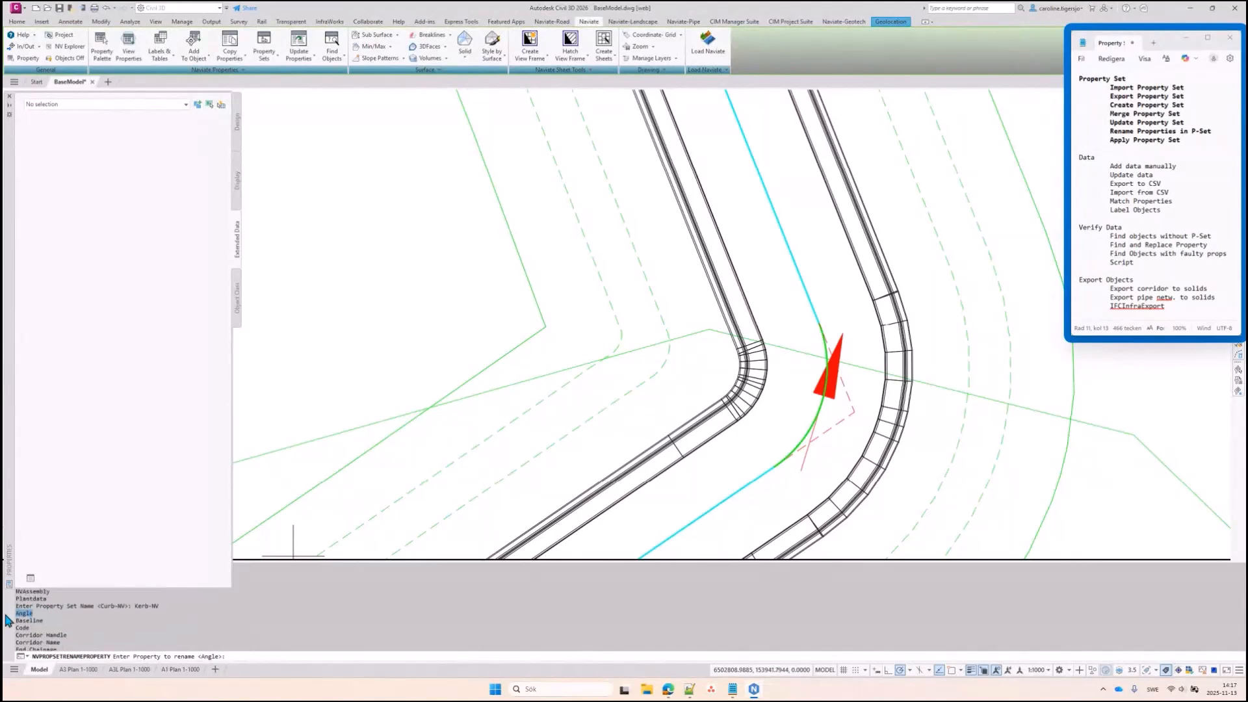
{"action": "left_click", "coordinate": [270, 657]}
{"action": "key", "text": "ctrl+v"}
{"action": "key", "text": "Return"}
Give it the new name Direction, decline the log file, and confirm the kerb still reads 77.42
{"action": "type", "text": "Directio"}
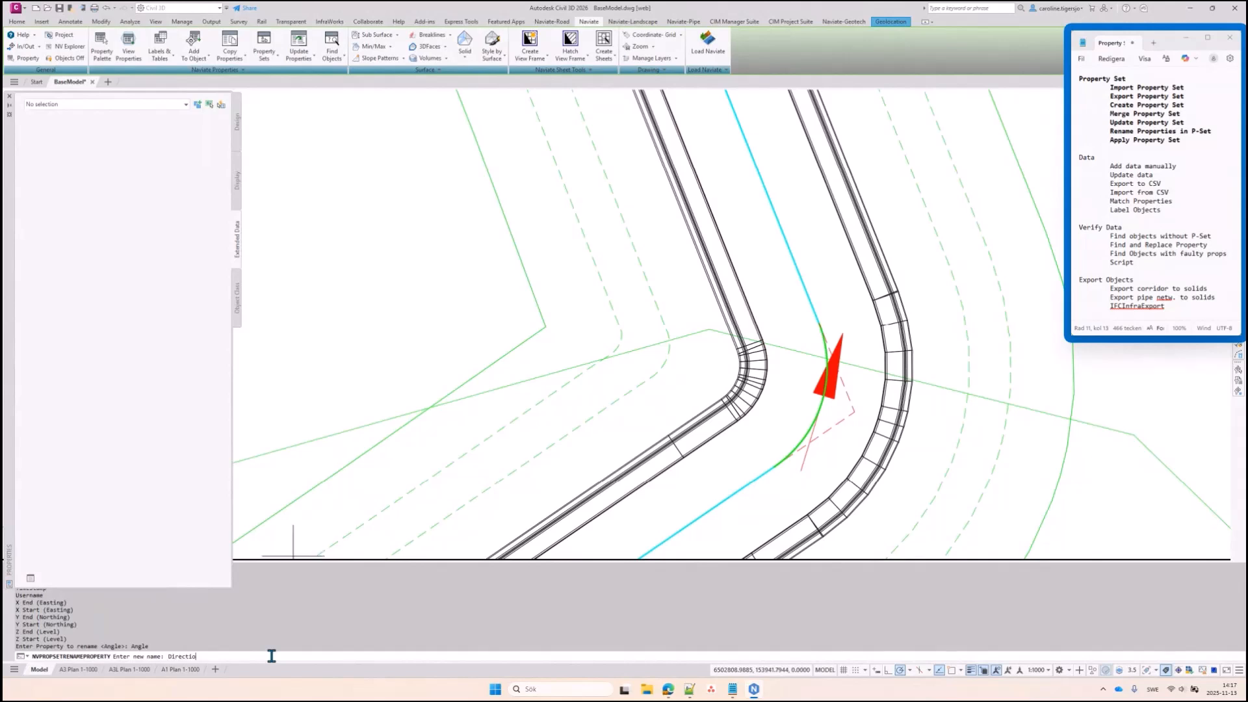
{"action": "key", "text": "Return"}
{"action": "type", "text": "n"}
{"action": "key", "text": "Return"}
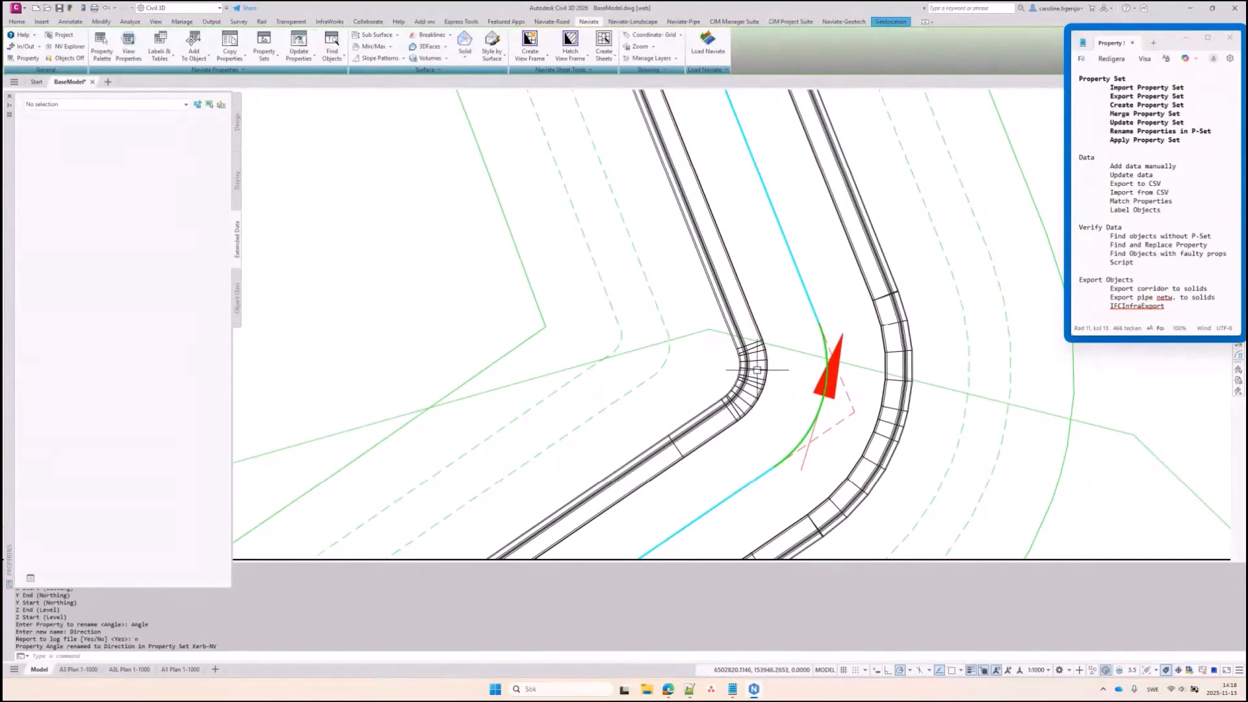
{"action": "left_click", "coordinate": [758, 370]}
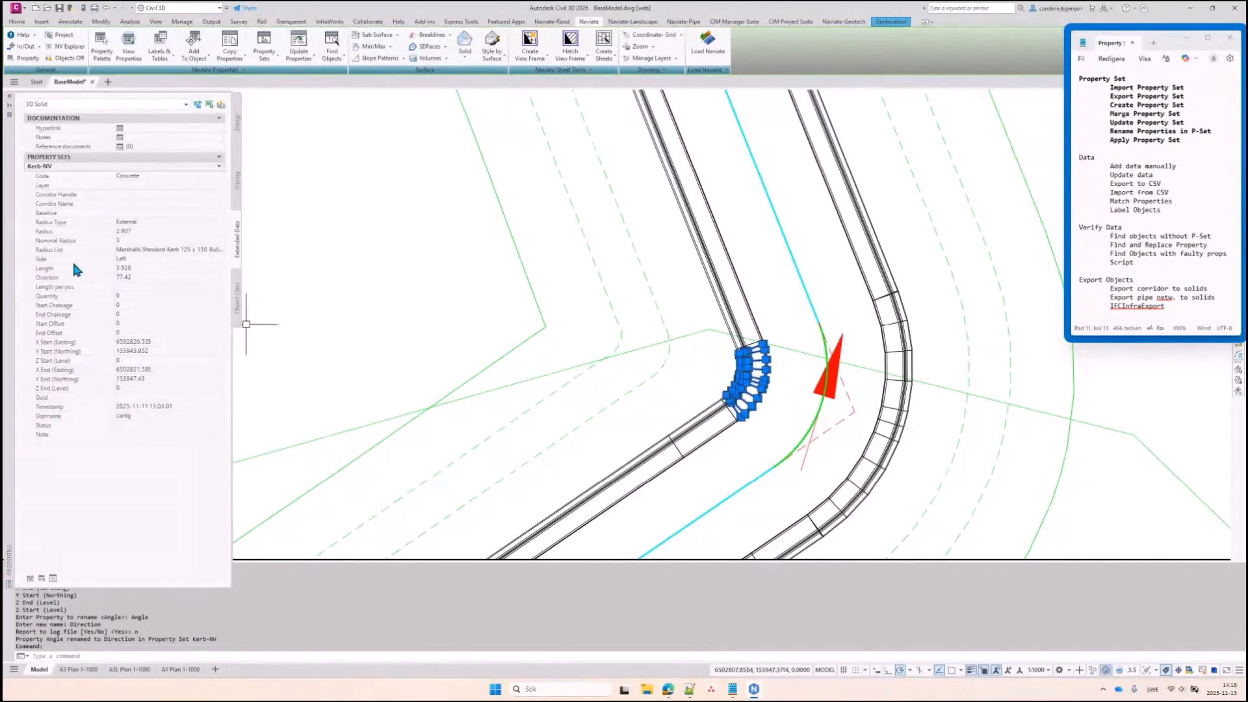
{"action": "key", "text": "ctrl"}
{"action": "key", "text": "ctrl"}
{"action": "key", "text": "Escape"}
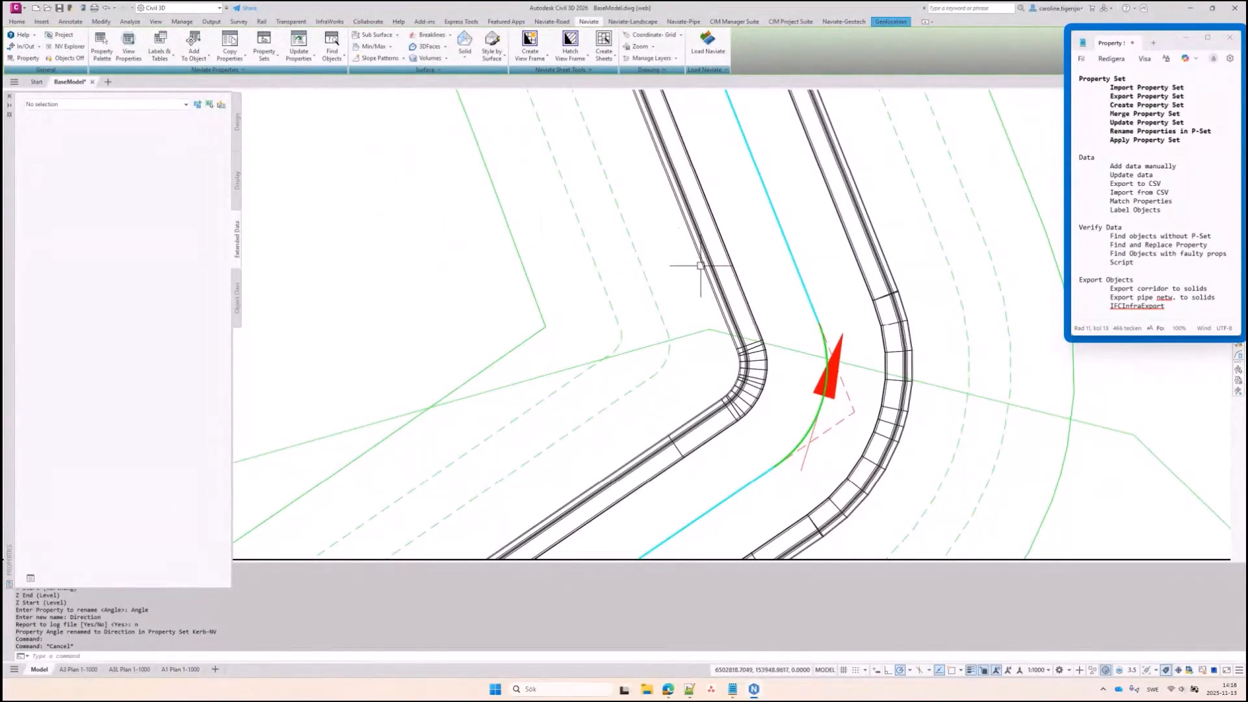
Attach only the Plantdata property set to the tree west of label 4, then open the Naviate palette
{"action": "scroll", "coordinate": [749, 332], "scroll_direction": "down", "scroll_amount": 5}
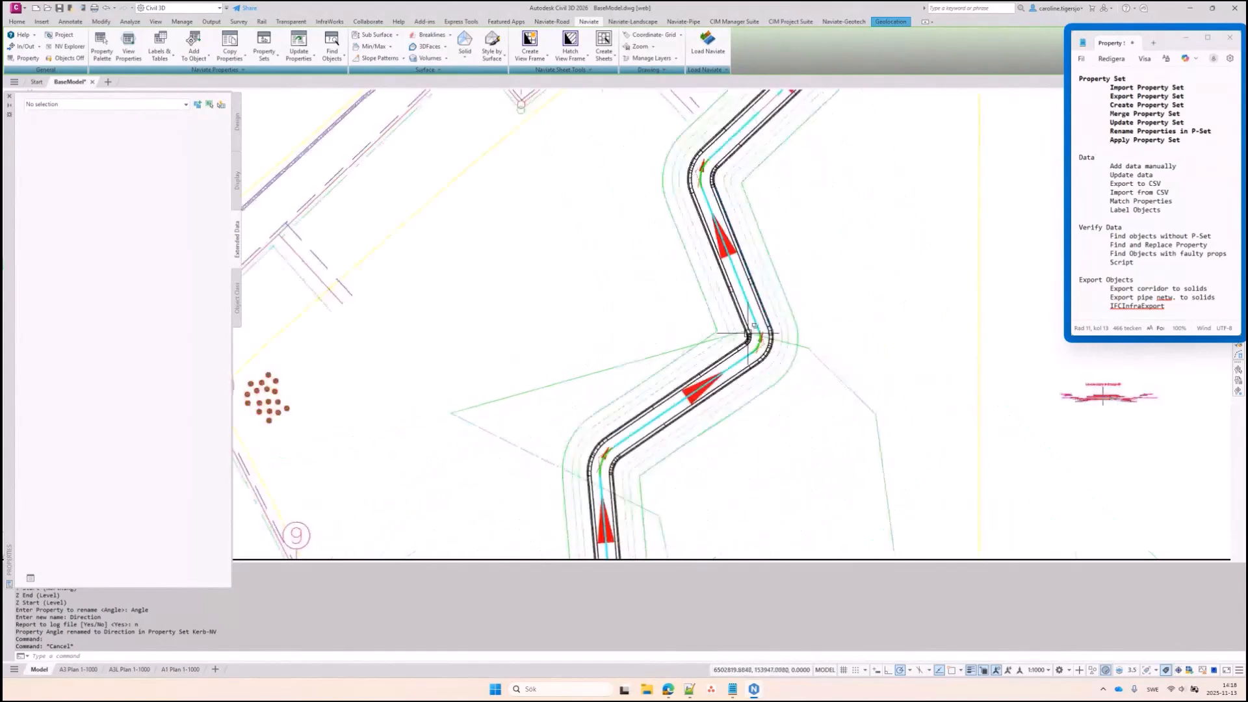
{"action": "scroll", "coordinate": [513, 332], "scroll_direction": "up", "scroll_amount": 2}
{"action": "left_click", "coordinate": [520, 329]}
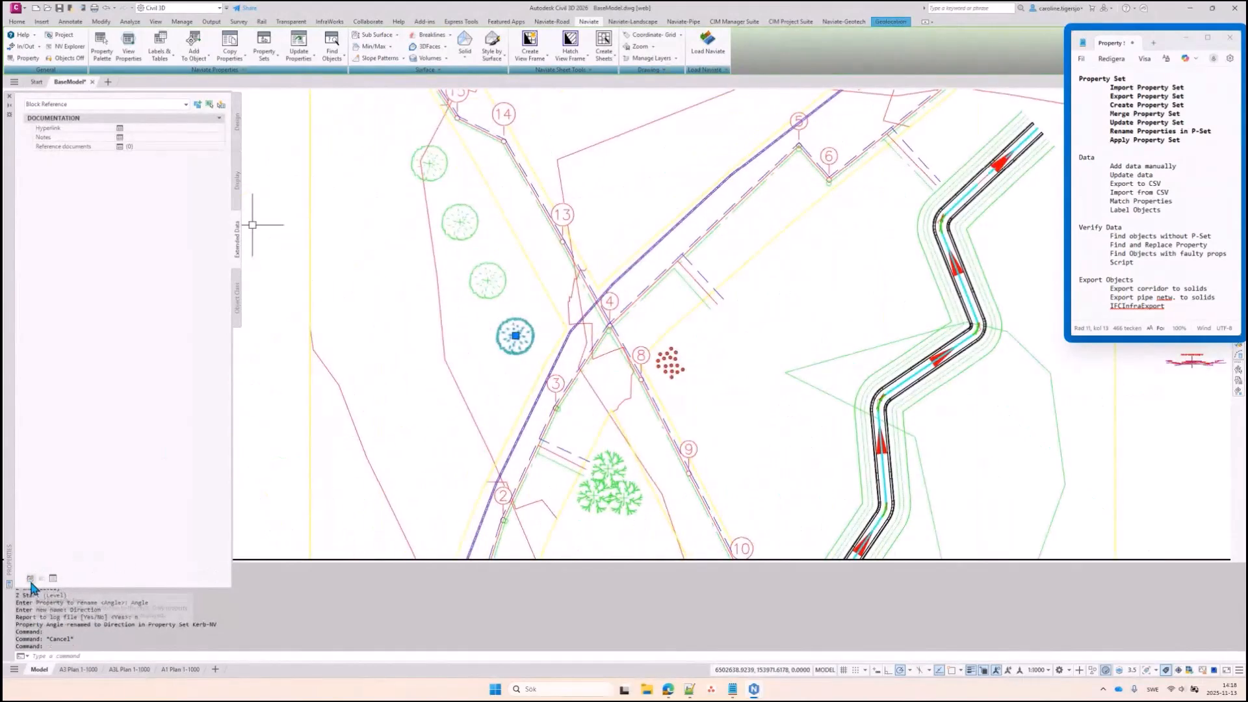
{"action": "left_click", "coordinate": [30, 580]}
{"action": "left_click", "coordinate": [907, 249]}
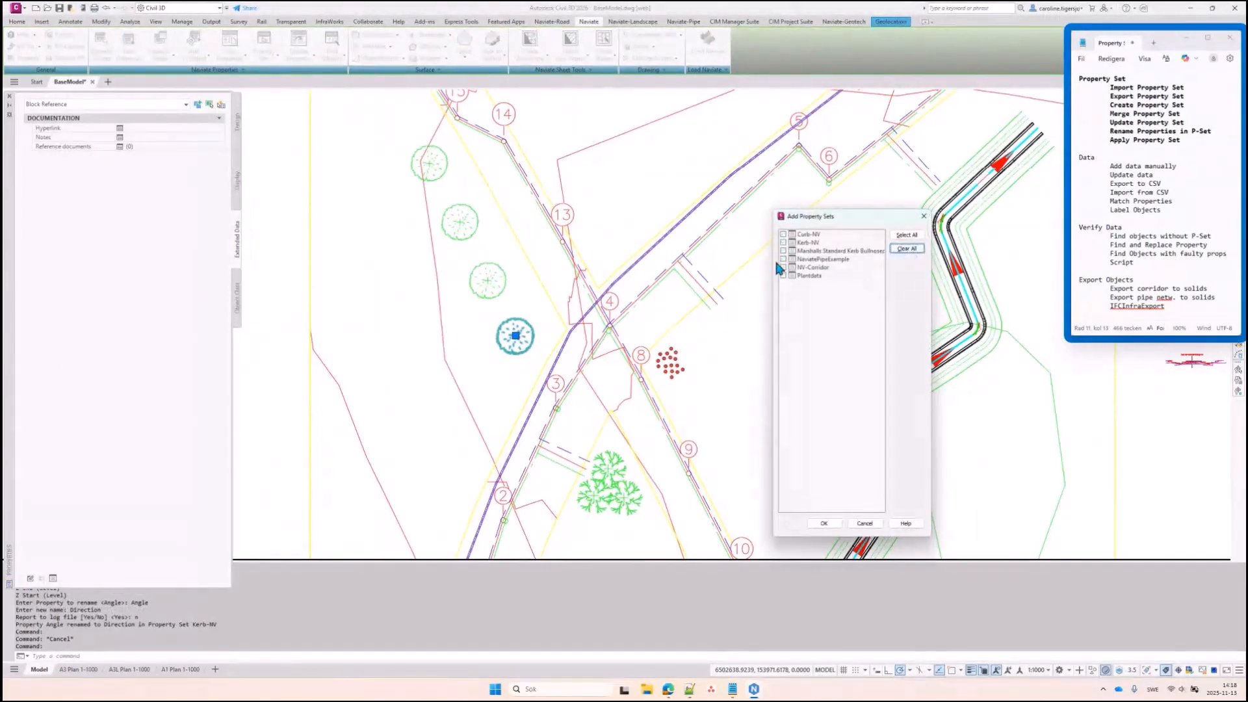
{"action": "left_click", "coordinate": [824, 524]}
{"action": "scroll", "coordinate": [449, 316], "scroll_direction": "down", "scroll_amount": 2}
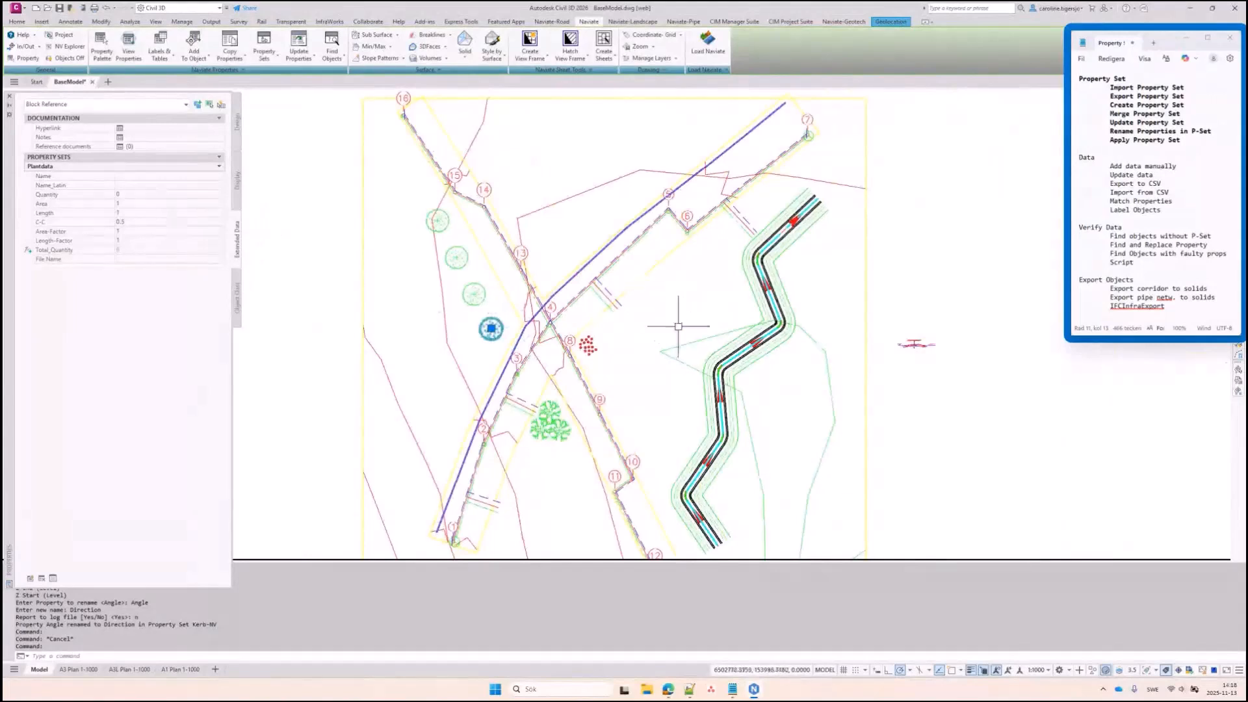
{"action": "key", "text": "Escape"}
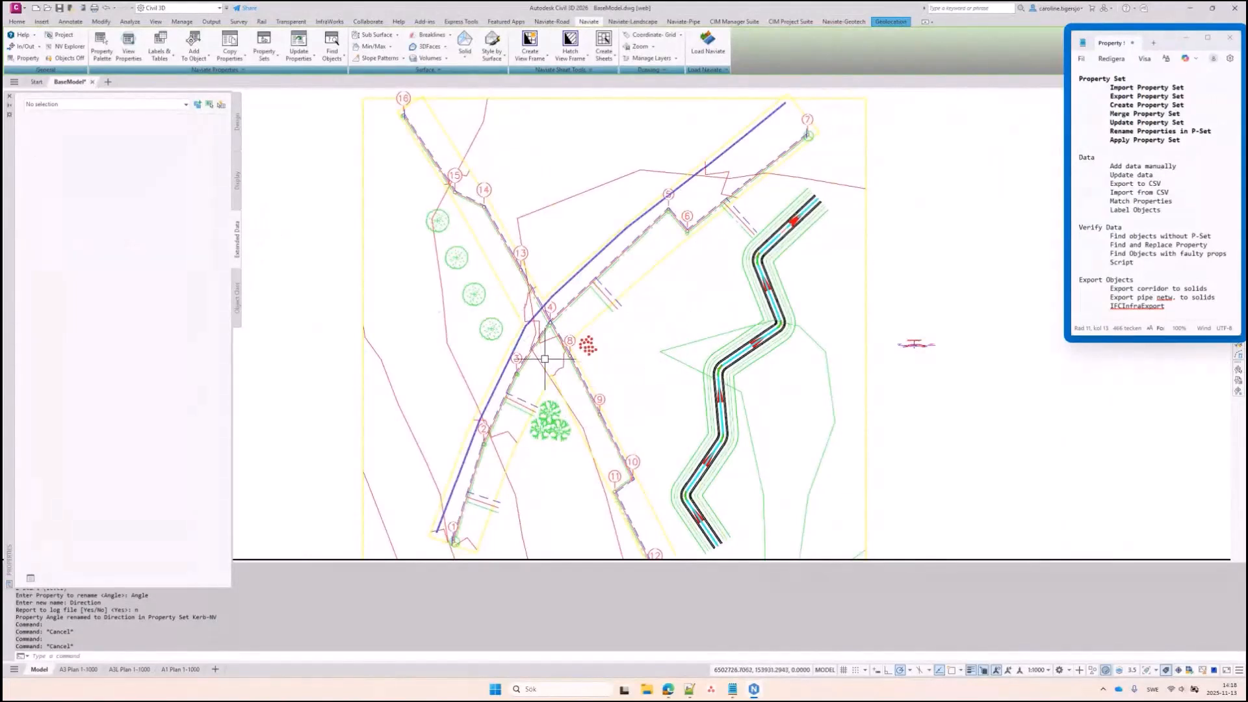
{"action": "left_click", "coordinate": [101, 47]}
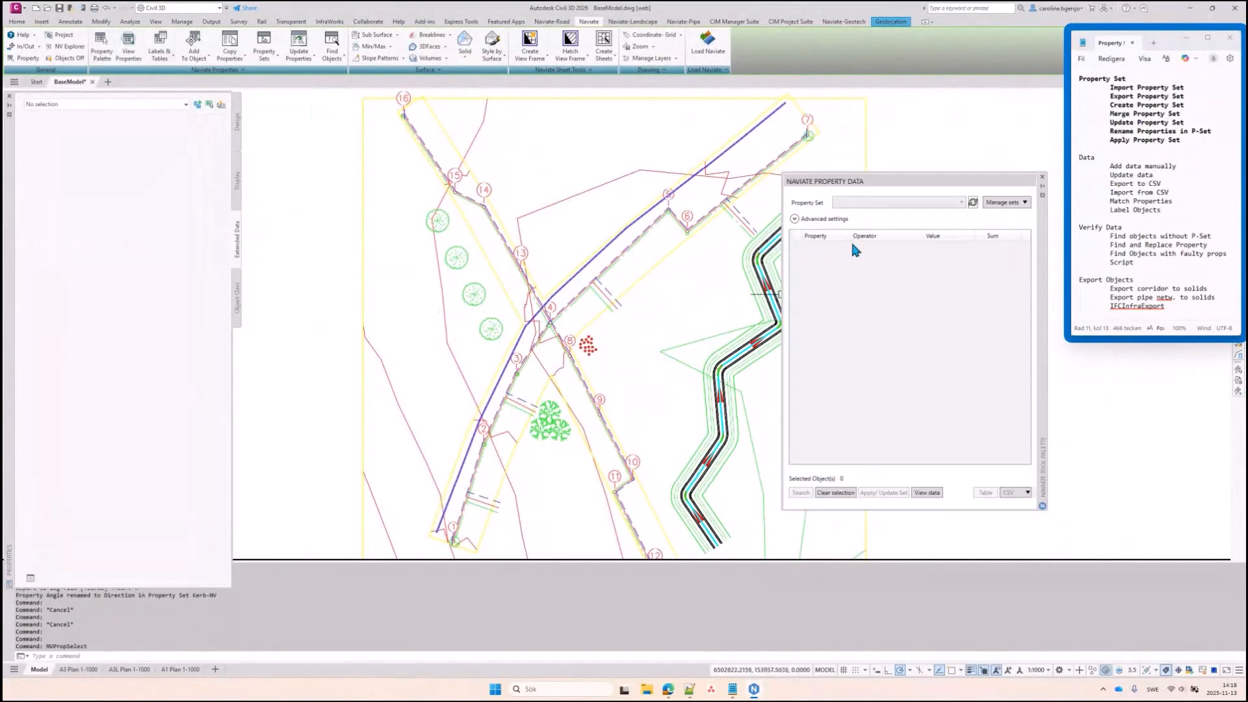
Load Plantdata in the data palette and Apply/Update Set on the tree west of label 4
{"action": "left_click", "coordinate": [867, 205]}
{"action": "left_click", "coordinate": [875, 273]}
{"action": "left_click", "coordinate": [474, 294]}
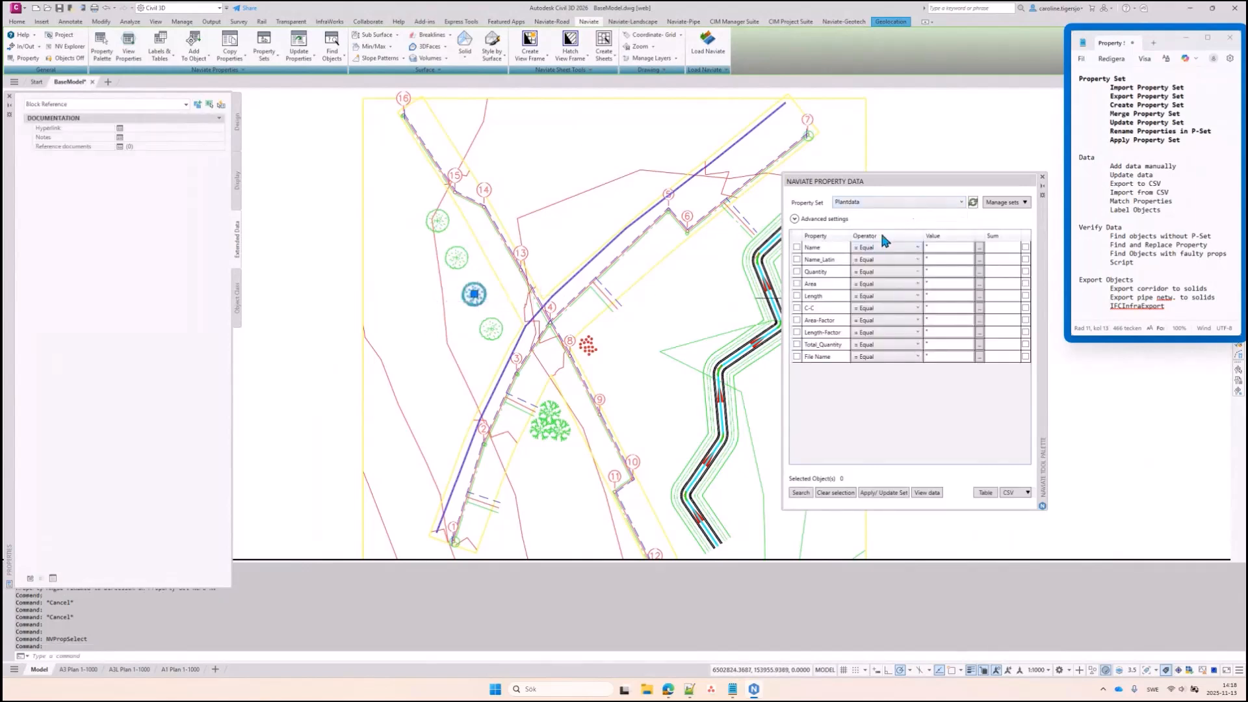
{"action": "left_click", "coordinate": [868, 492]}
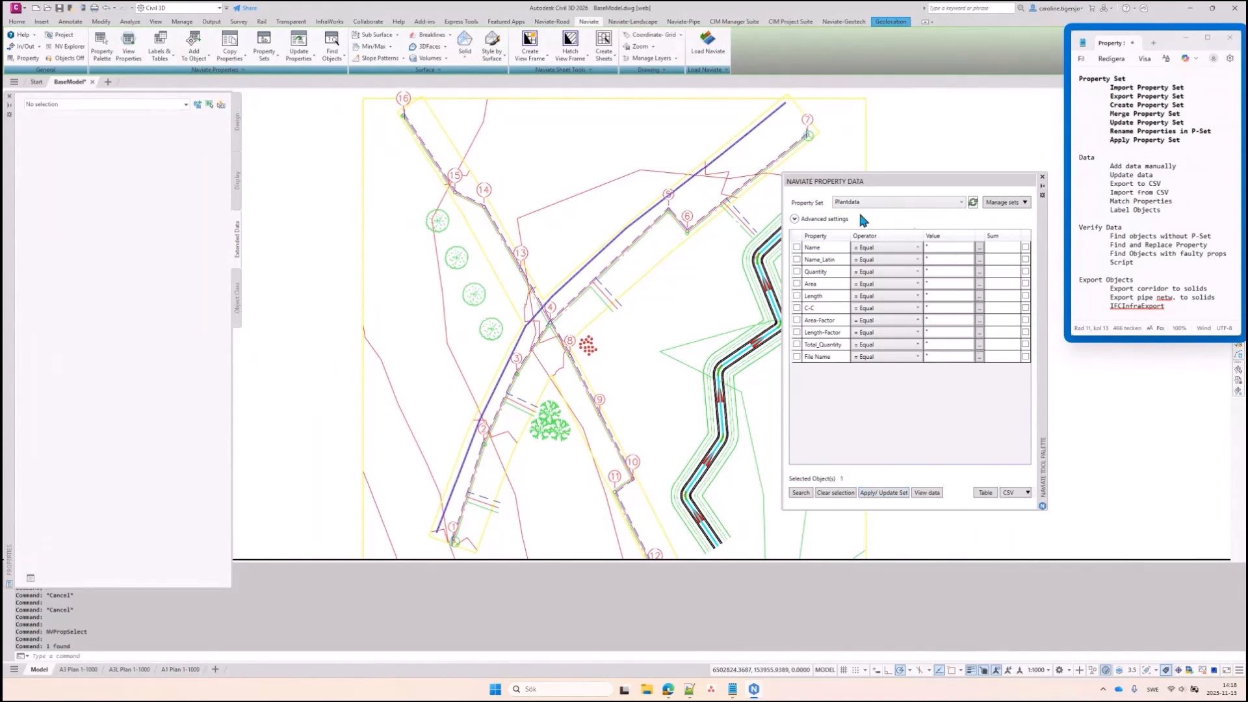
Set the tree's Plantdata Name to Birch in Properties
{"action": "left_click", "coordinate": [474, 294]}
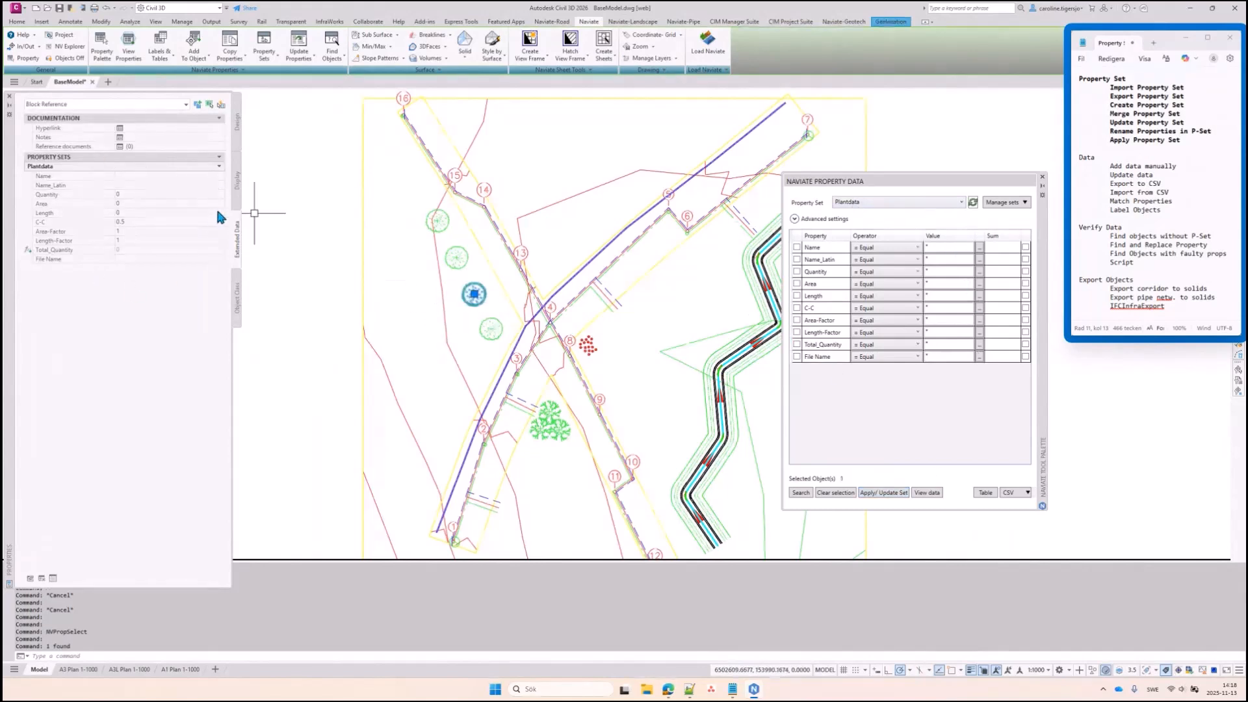
{"action": "left_click", "coordinate": [143, 176]}
{"action": "type", "text": "Birch"}
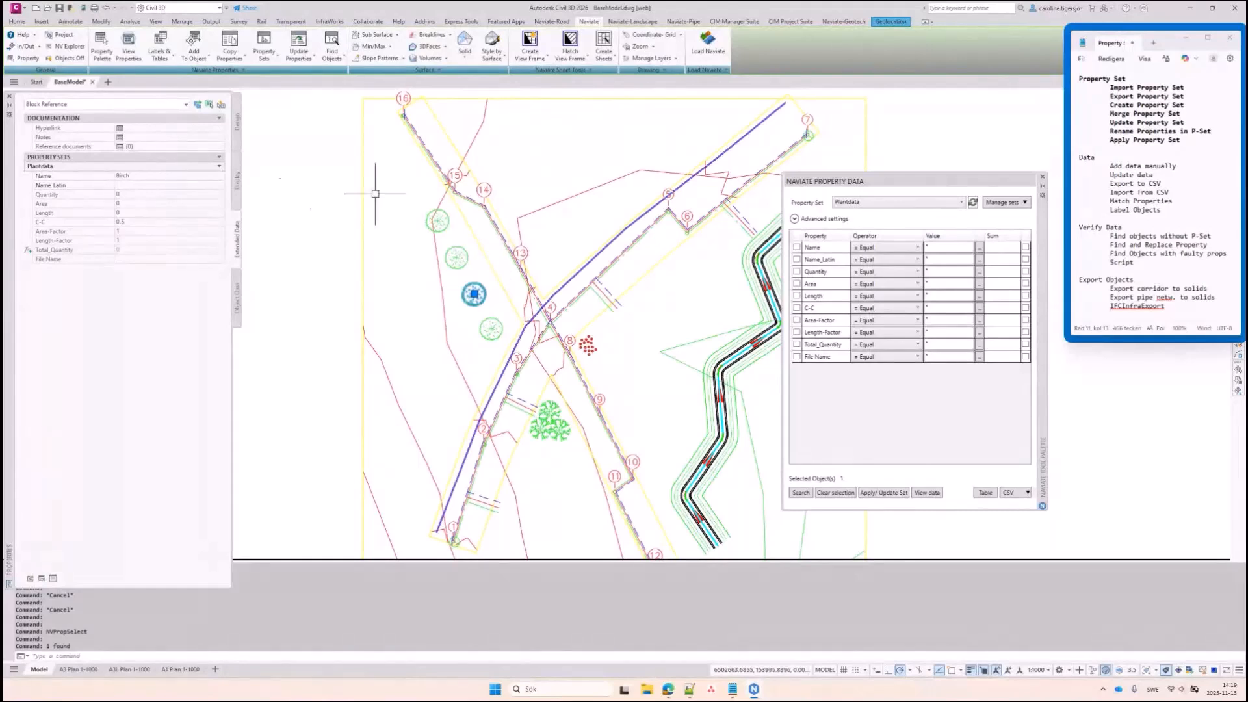
{"action": "scroll", "coordinate": [440, 242], "scroll_direction": "up", "scroll_amount": 2}
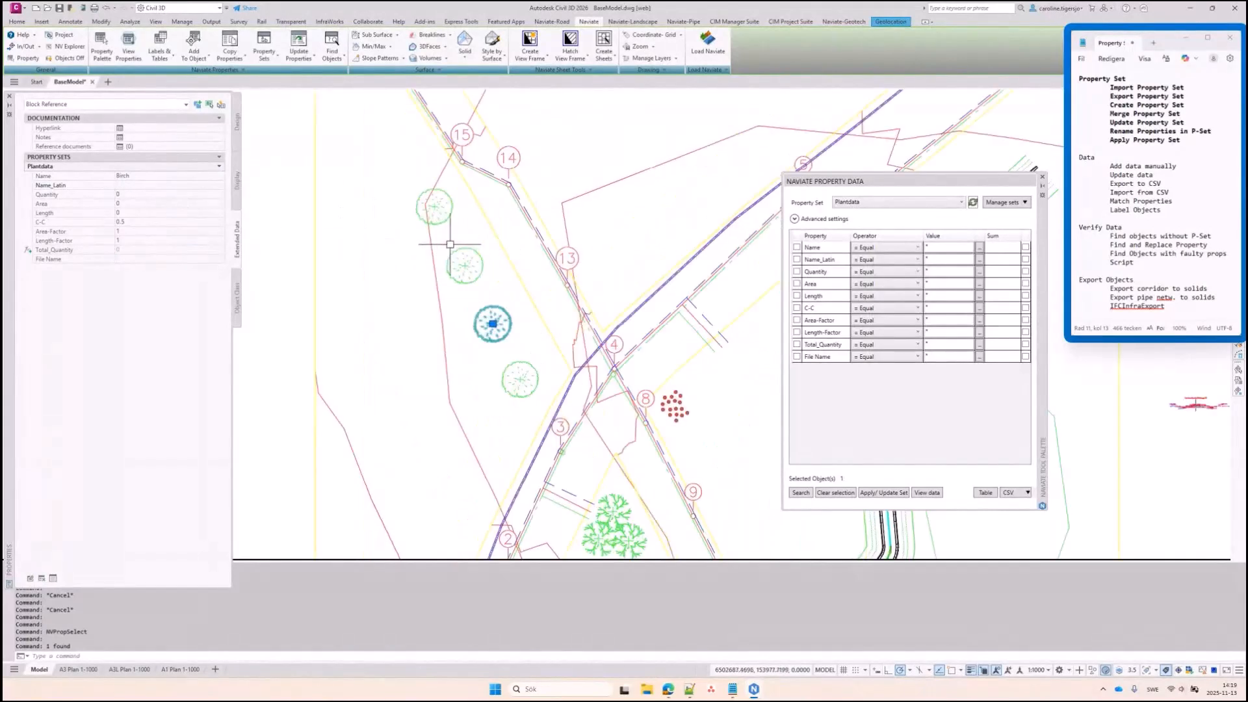
{"action": "key", "text": "Escape"}
Copy Property Data from the Birch tree onto the two neighbouring trees, with no filter
{"action": "left_click", "coordinate": [244, 60]}
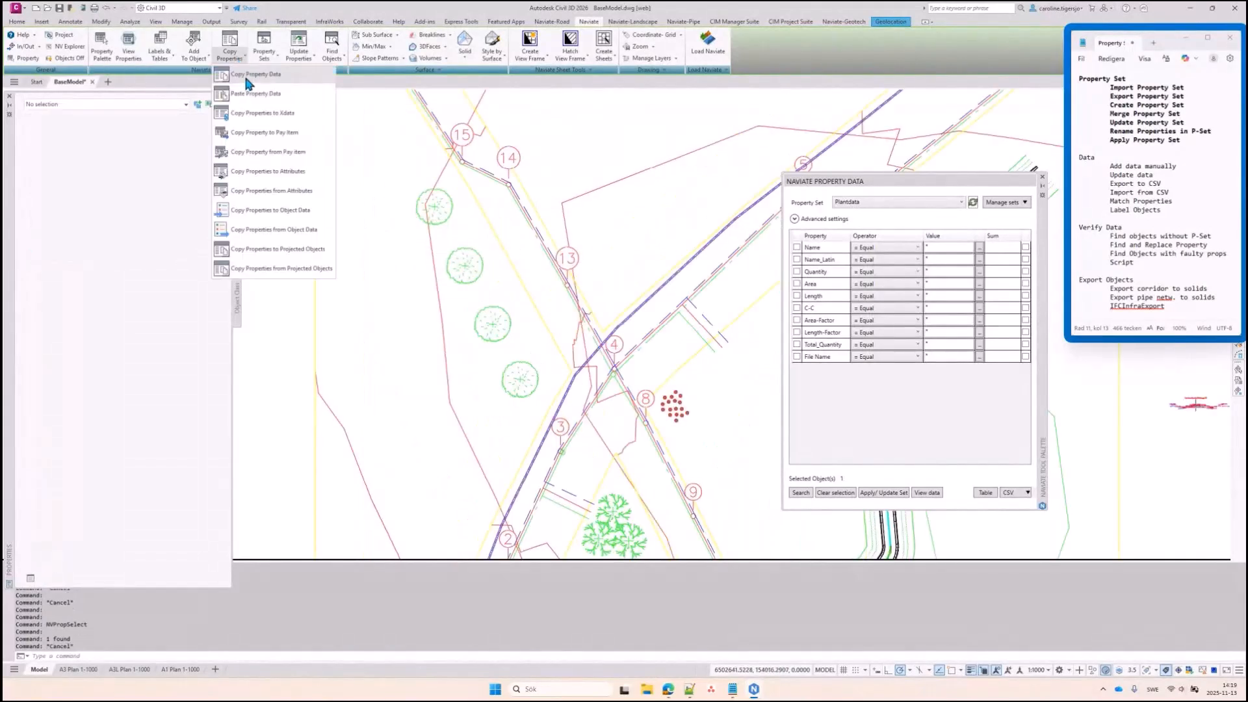
{"action": "left_click", "coordinate": [250, 91]}
{"action": "left_click", "coordinate": [495, 308]}
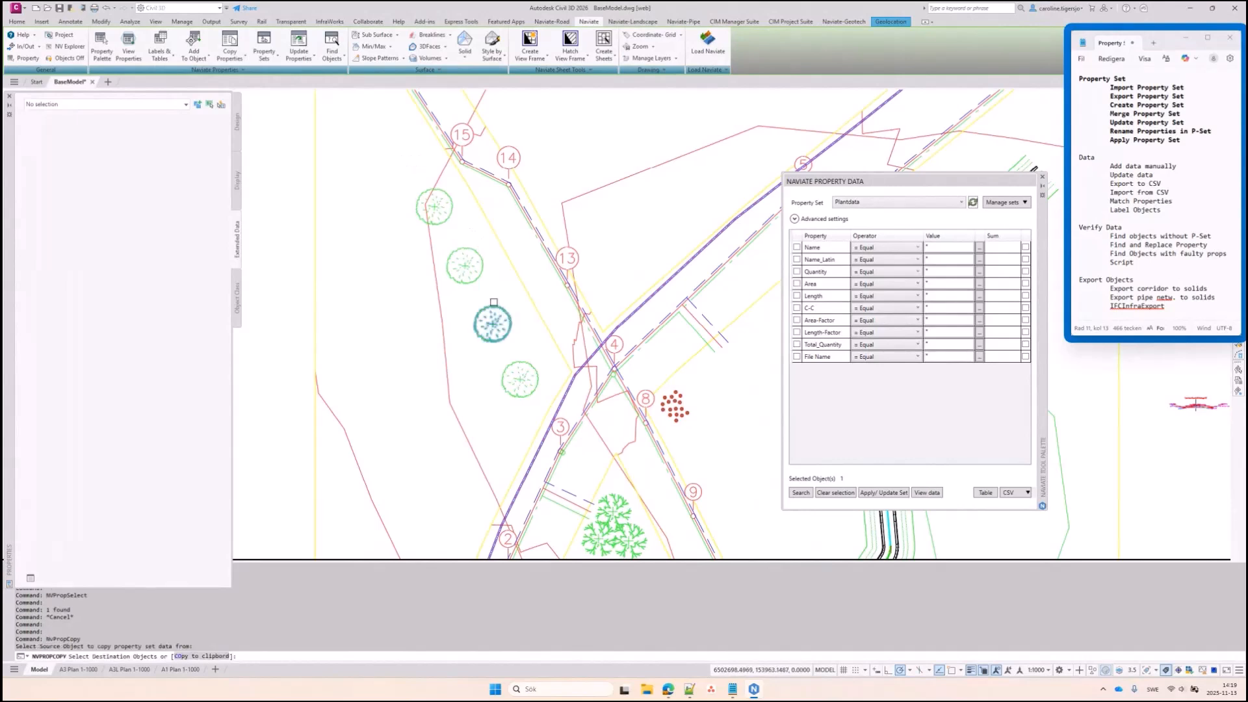
{"action": "left_click", "coordinate": [477, 267]}
{"action": "left_click", "coordinate": [434, 207]}
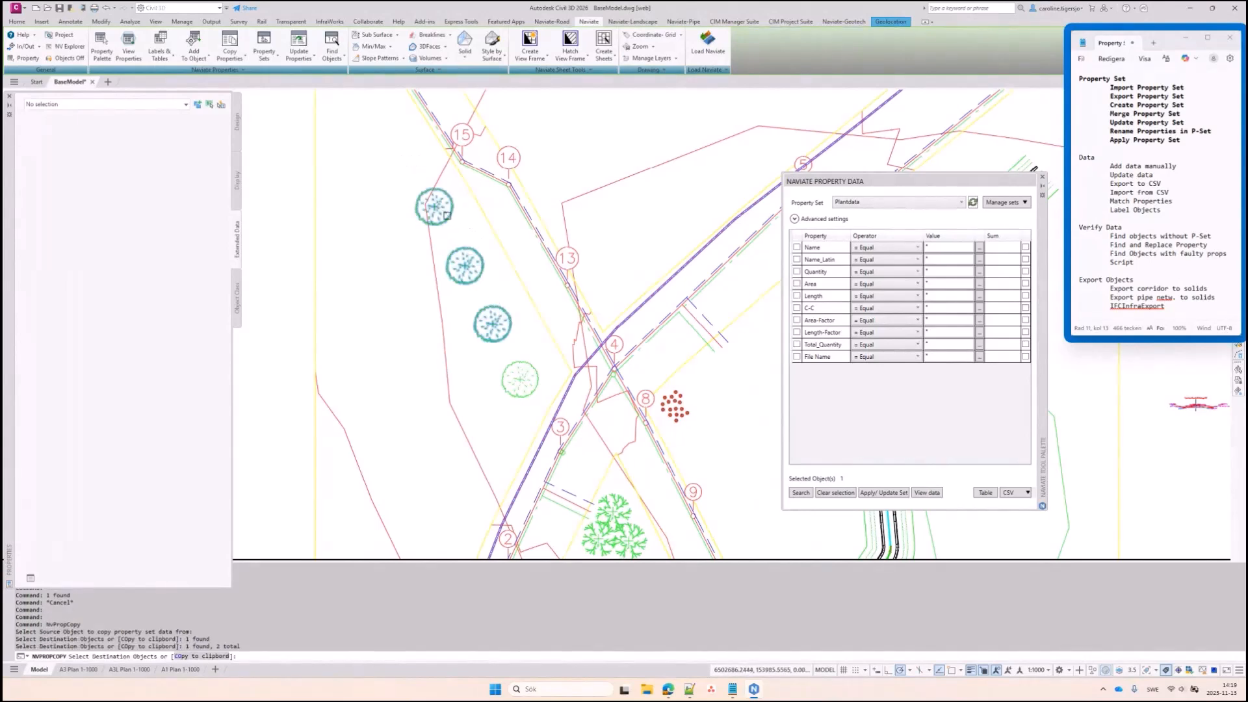
{"action": "key", "text": "Return"}
{"action": "key", "text": "Return"}
{"action": "left_click", "coordinate": [435, 207]}
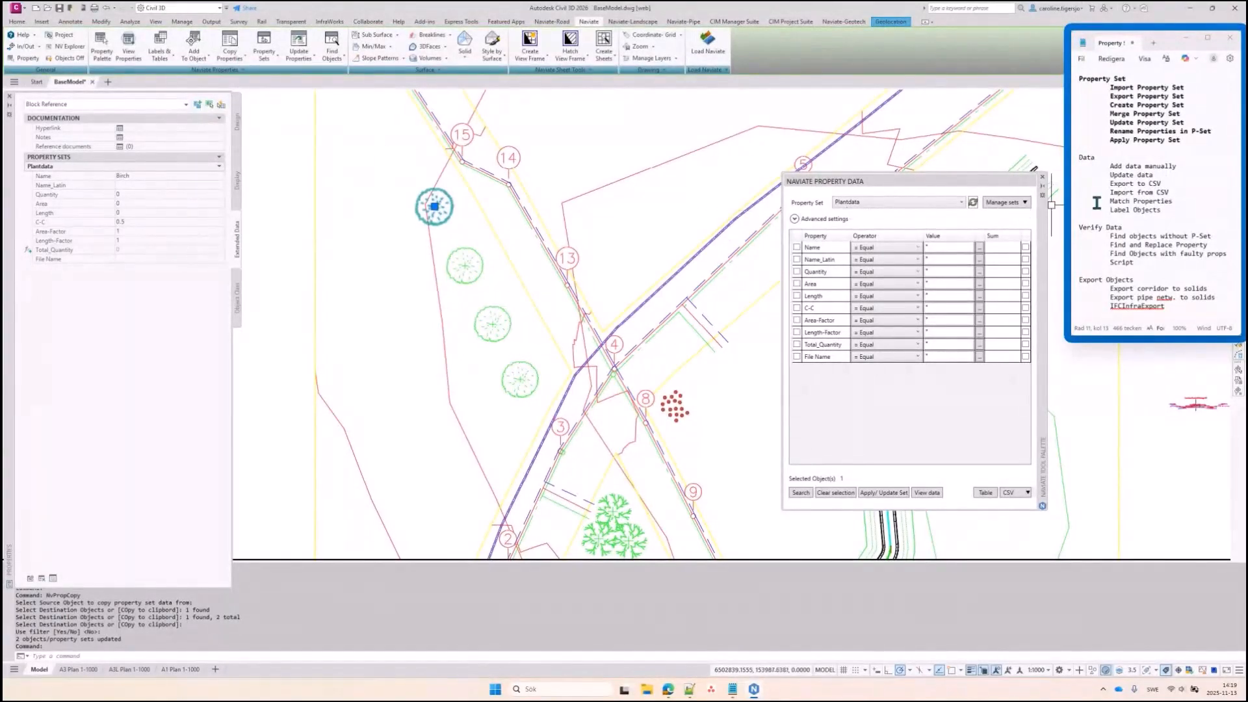
Review the Data and Property Set notes and move the property data palette slightly higher
{"action": "left_click_drag", "start_coordinate": [1165, 217], "coordinate": [1069, 158]}
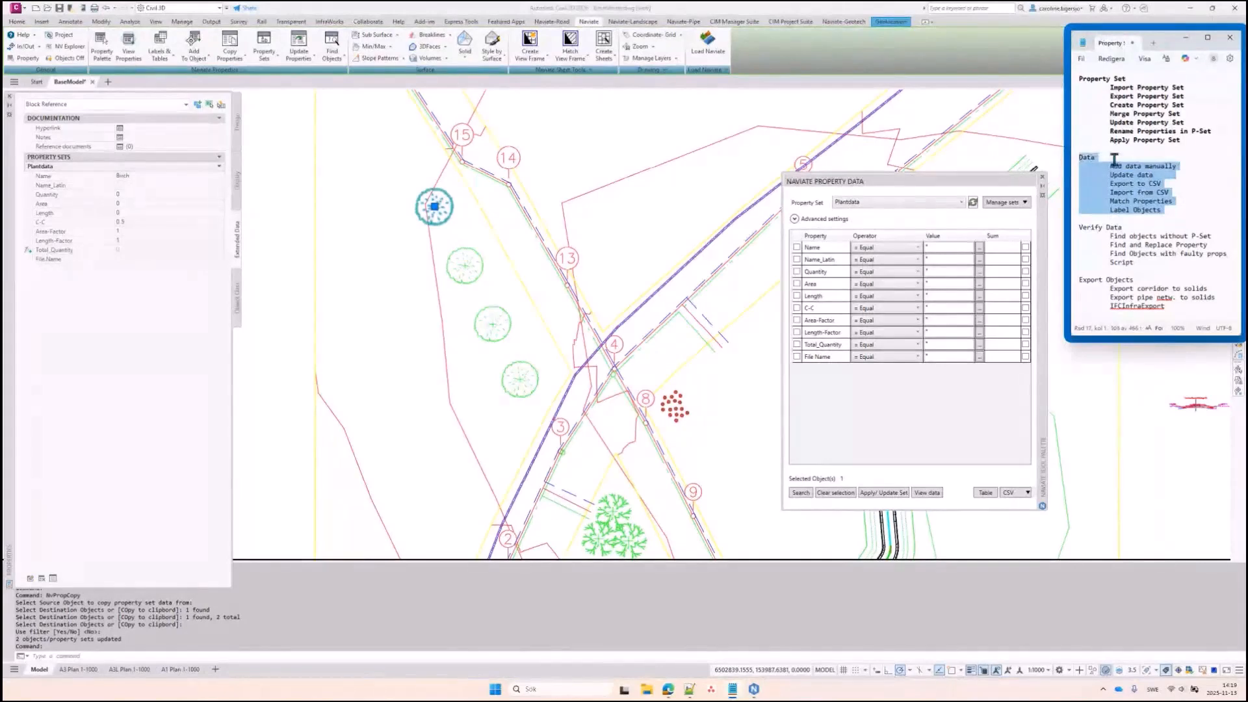
{"action": "left_click_drag", "start_coordinate": [1183, 141], "coordinate": [1083, 83]}
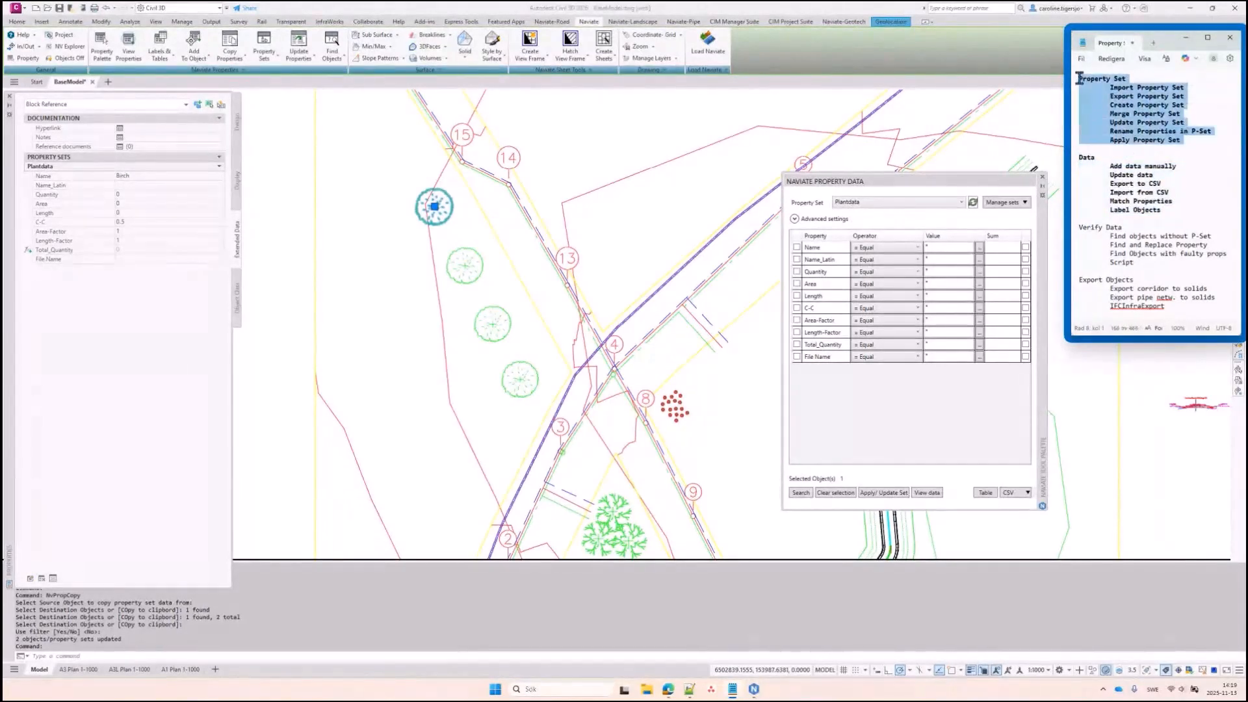
{"action": "left_click", "coordinate": [1127, 176]}
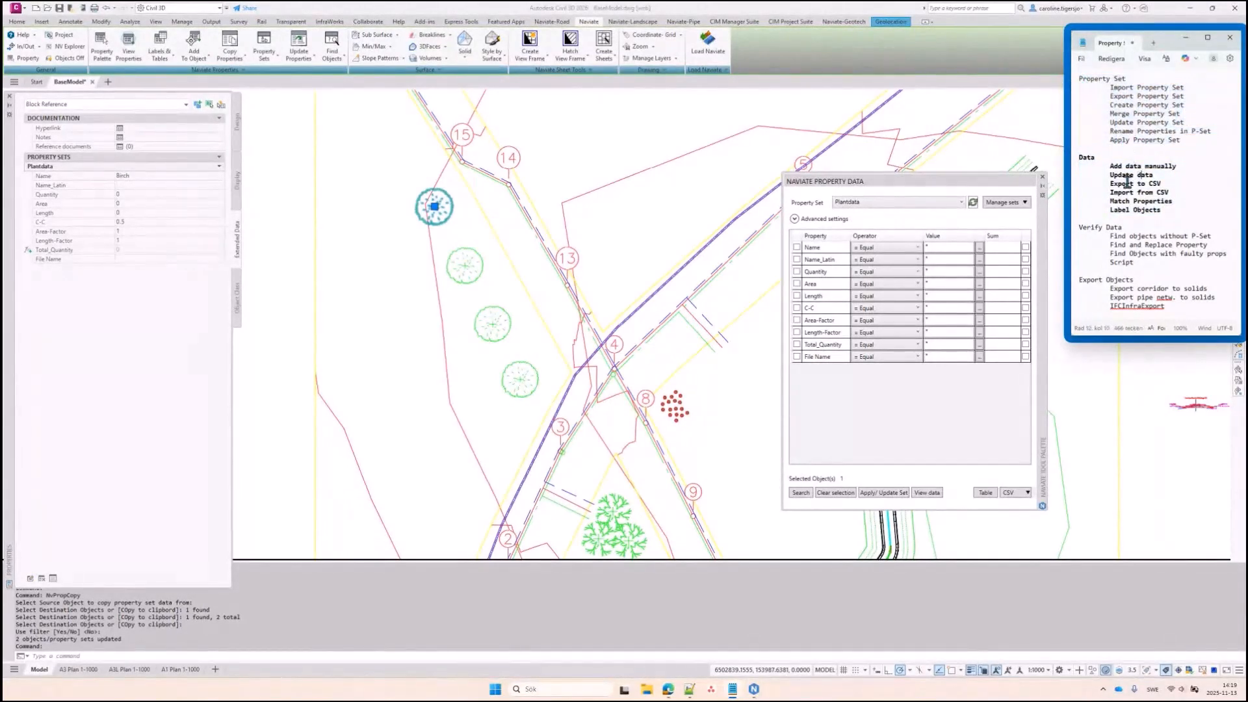
{"action": "left_click", "coordinate": [692, 244]}
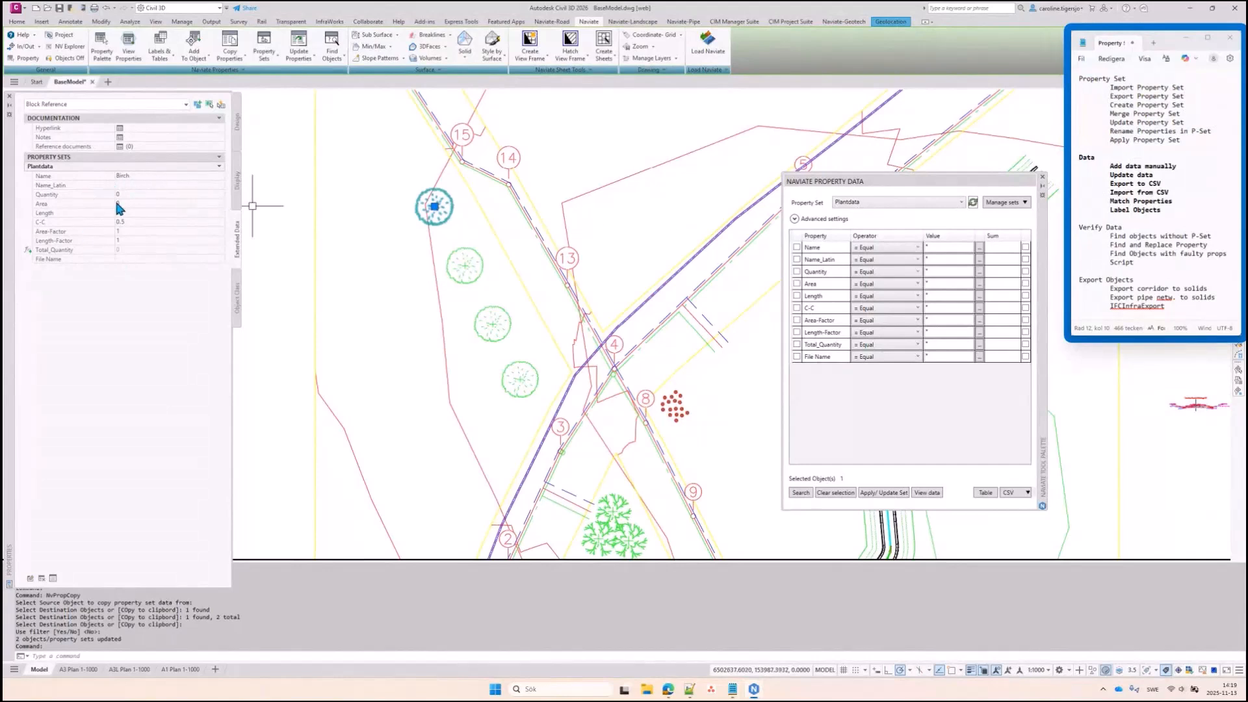
{"action": "left_click_drag", "start_coordinate": [1037, 311], "coordinate": [1041, 278]}
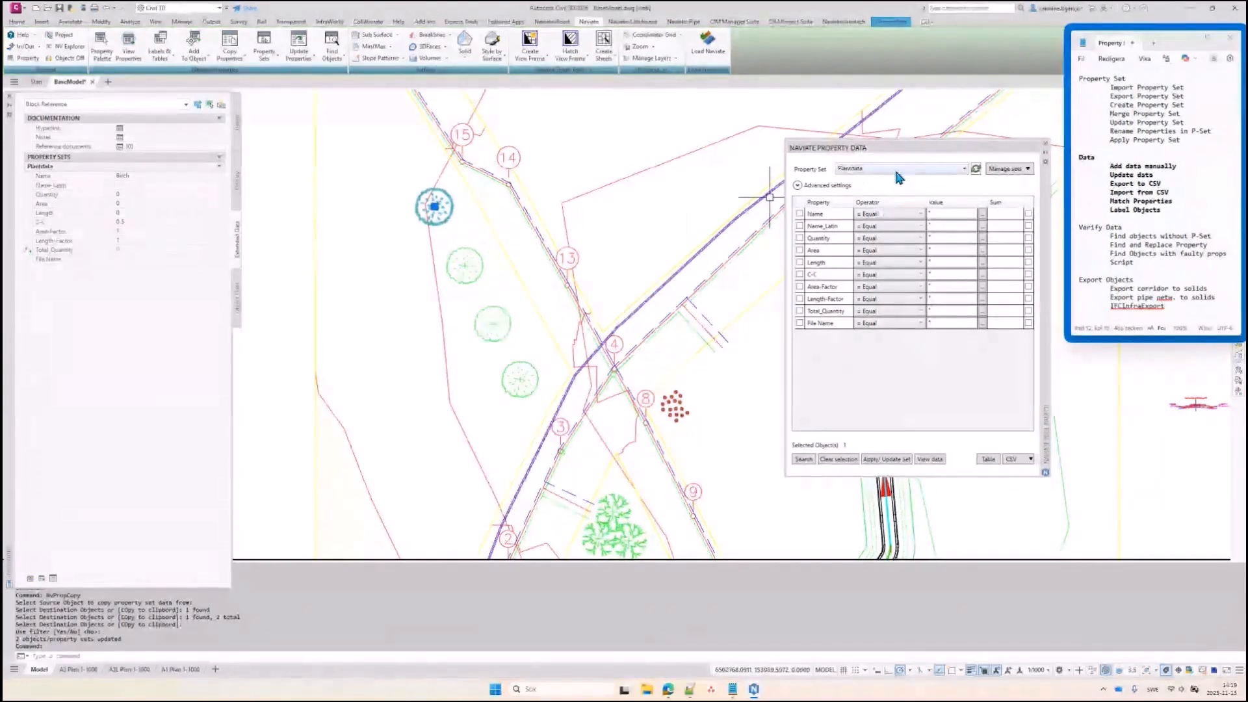
Search Plantdata objects filtered to Name equal to Birch, finding three trees
{"action": "left_click", "coordinate": [804, 459]}
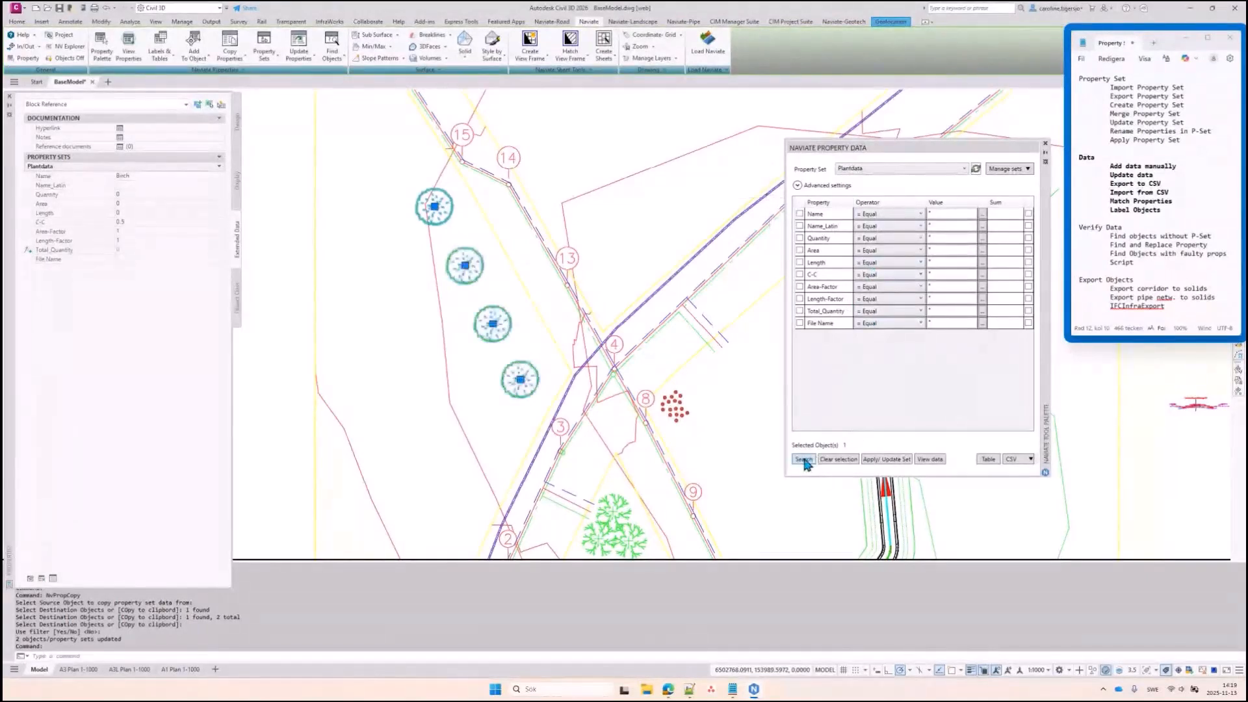
{"action": "left_click", "coordinate": [983, 214]}
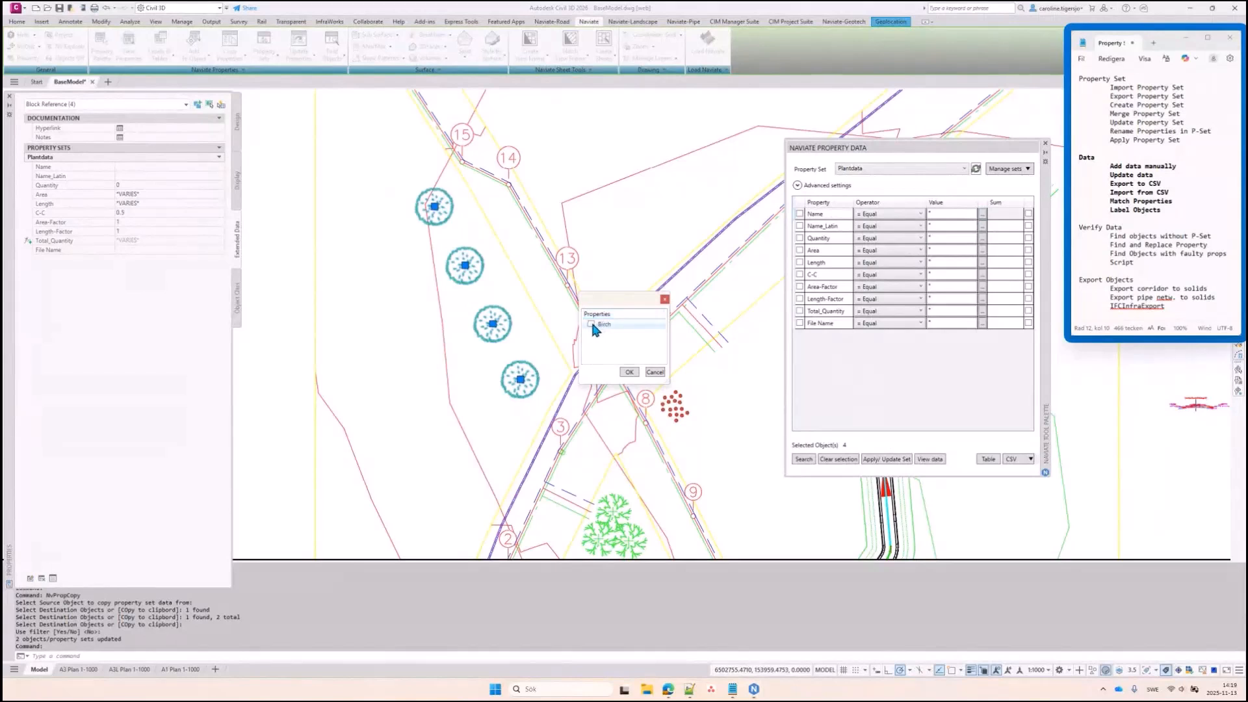
{"action": "left_click", "coordinate": [629, 371]}
{"action": "left_click", "coordinate": [804, 459]}
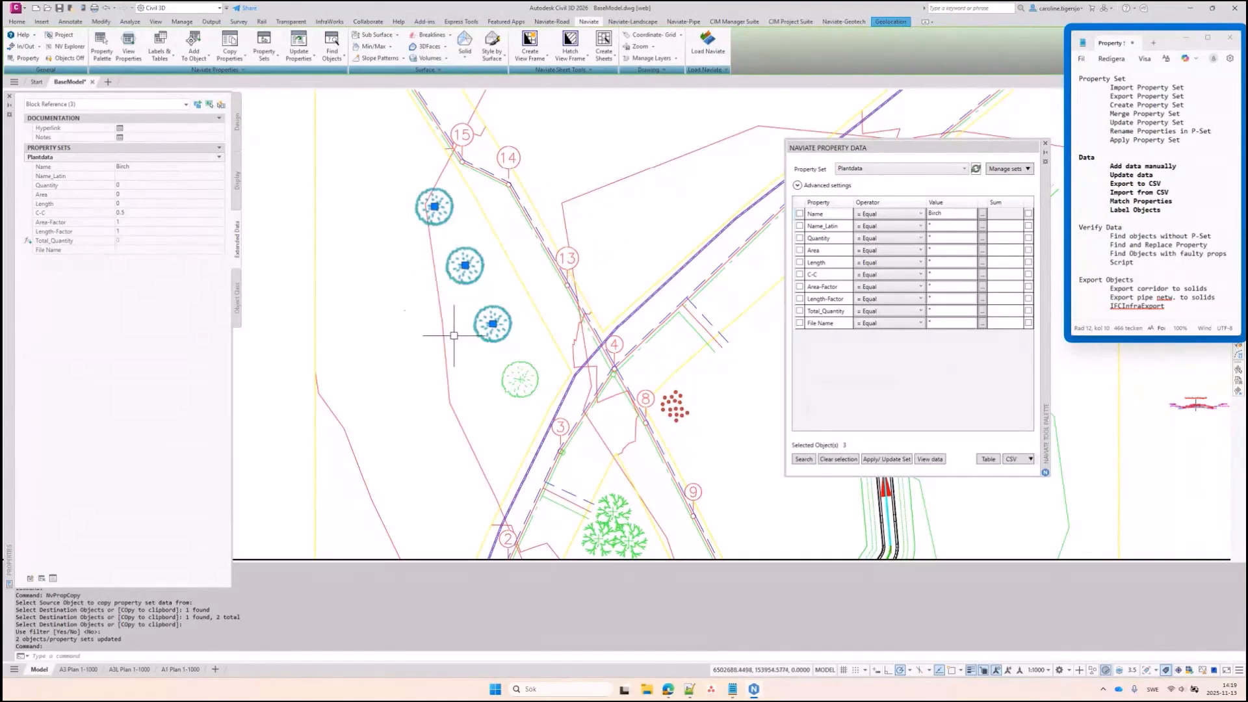
Select a storm pipe in the network and bring the pipe run into view
{"action": "key", "text": "Escape"}
{"action": "key", "text": "Escape"}
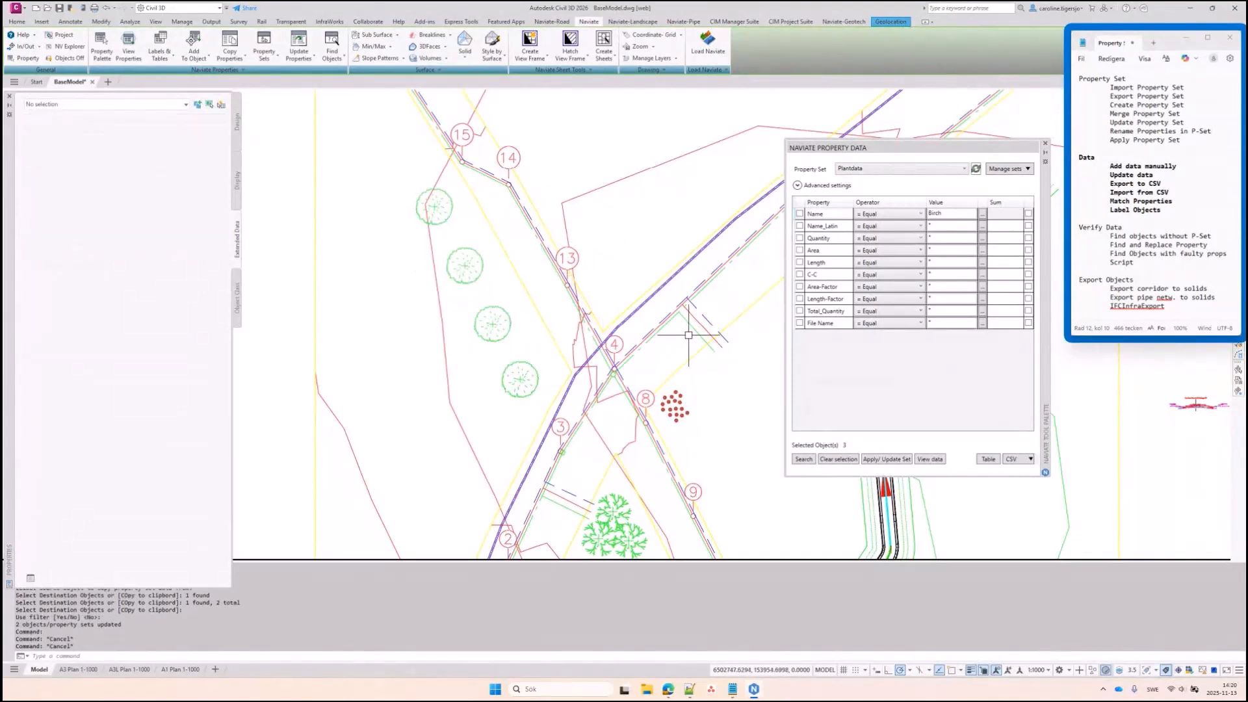
{"action": "left_click", "coordinate": [671, 324]}
{"action": "middle_click_drag", "start_coordinate": [722, 275], "coordinate": [578, 299]}
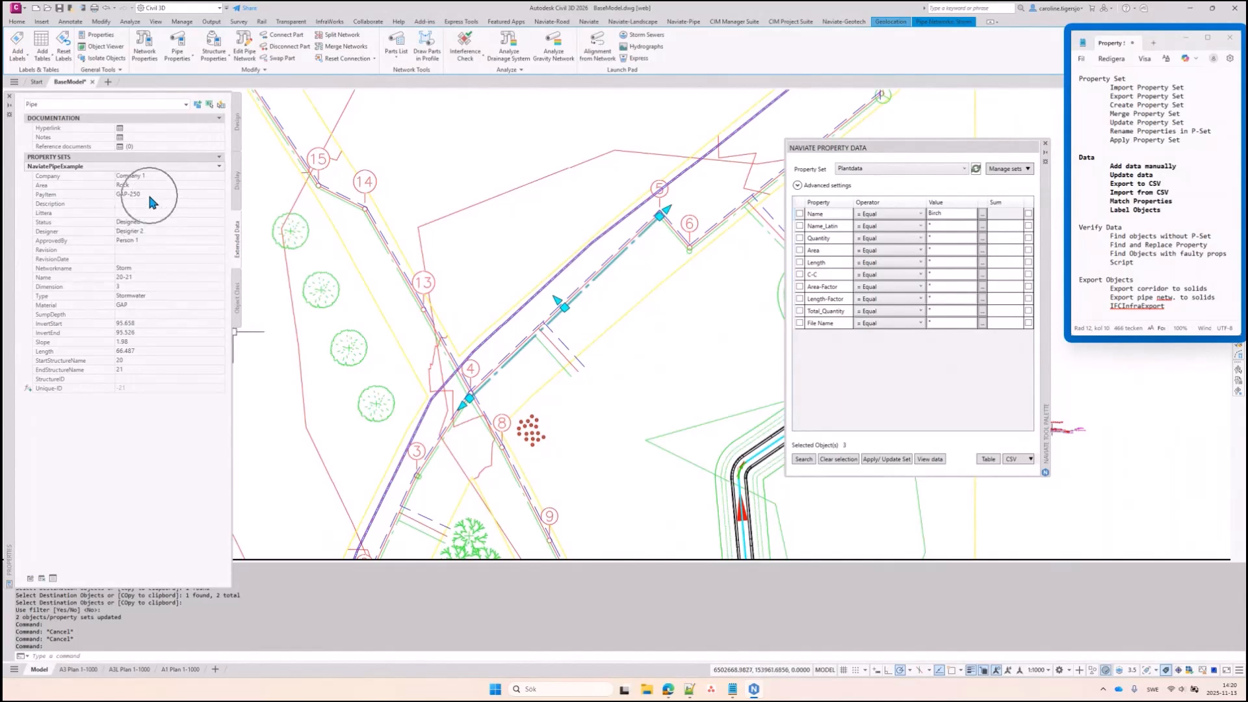
Swap the storm pipe's part size to D 600 through Swap Part
{"action": "right_click", "coordinate": [628, 270]}
{"action": "left_click", "coordinate": [656, 473]}
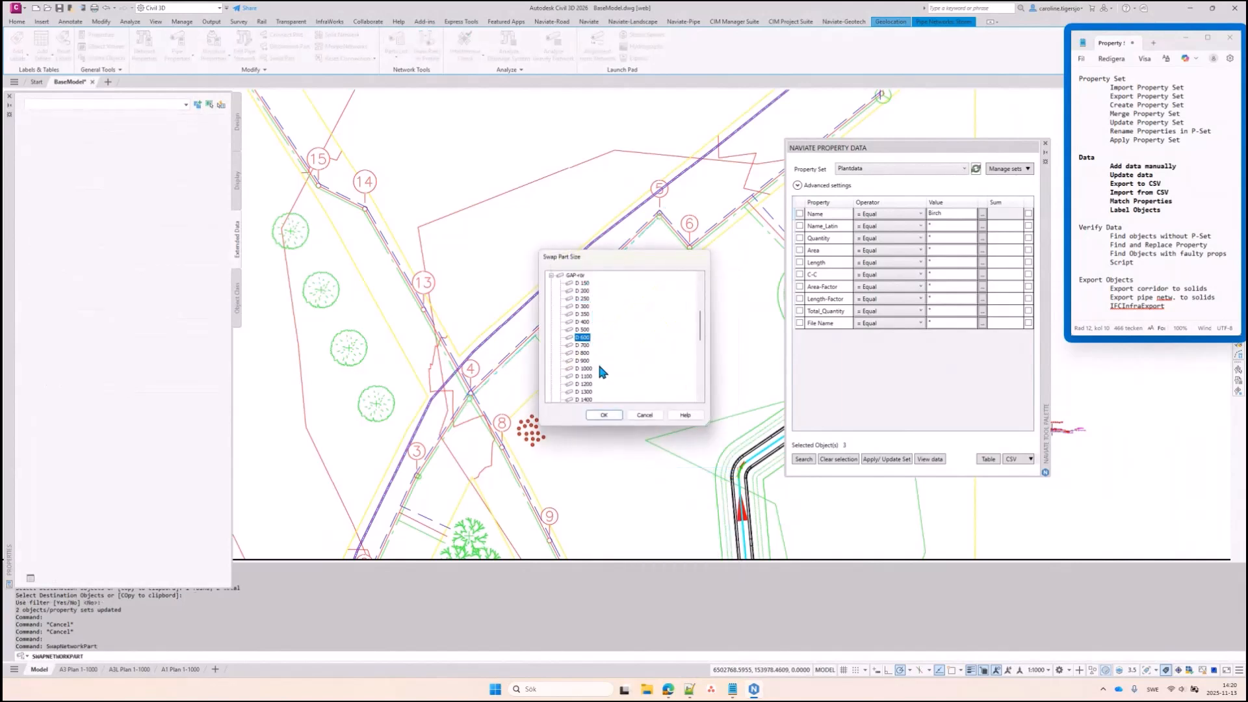
{"action": "left_click", "coordinate": [605, 414]}
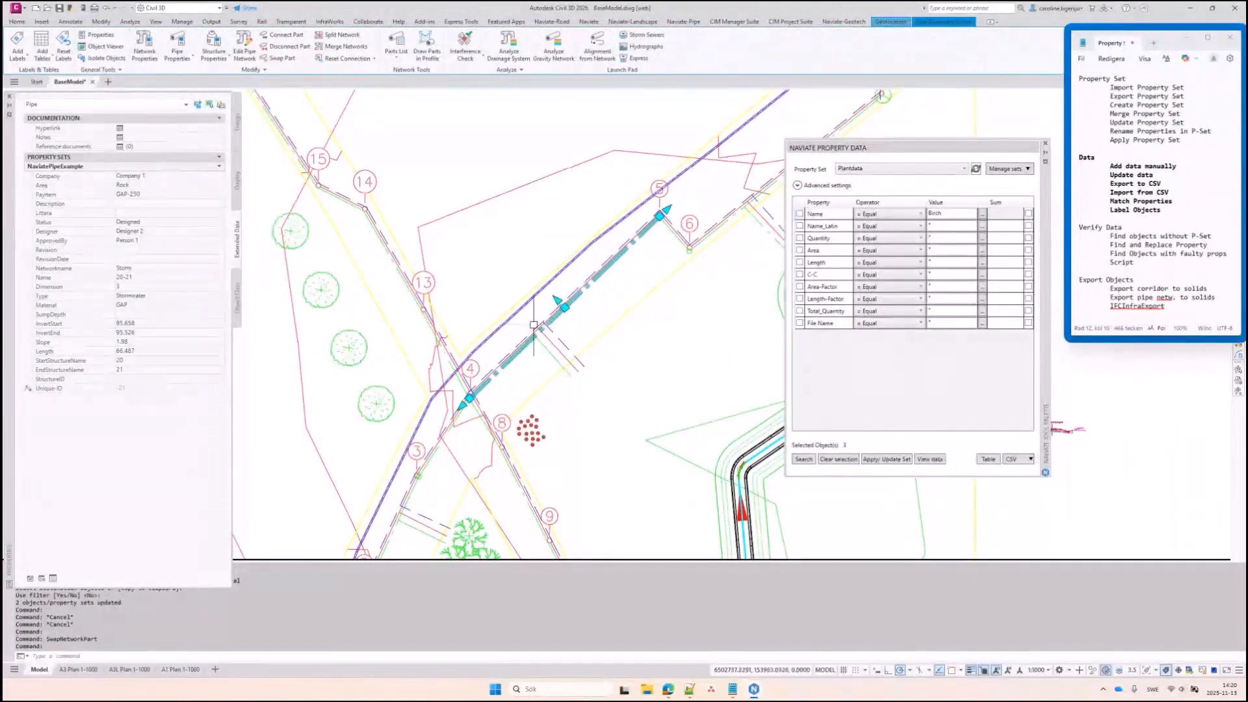
{"action": "key", "text": "Escape"}
{"action": "key", "text": "Escape"}
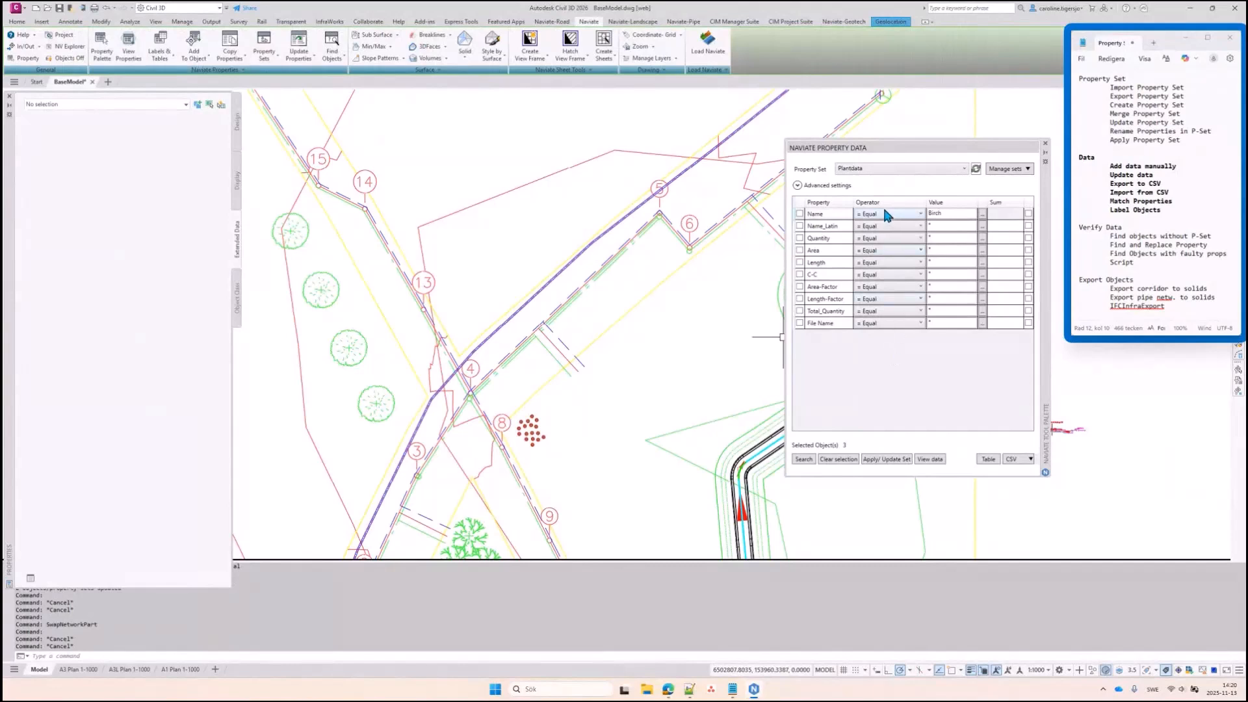
{"action": "left_click", "coordinate": [888, 168]}
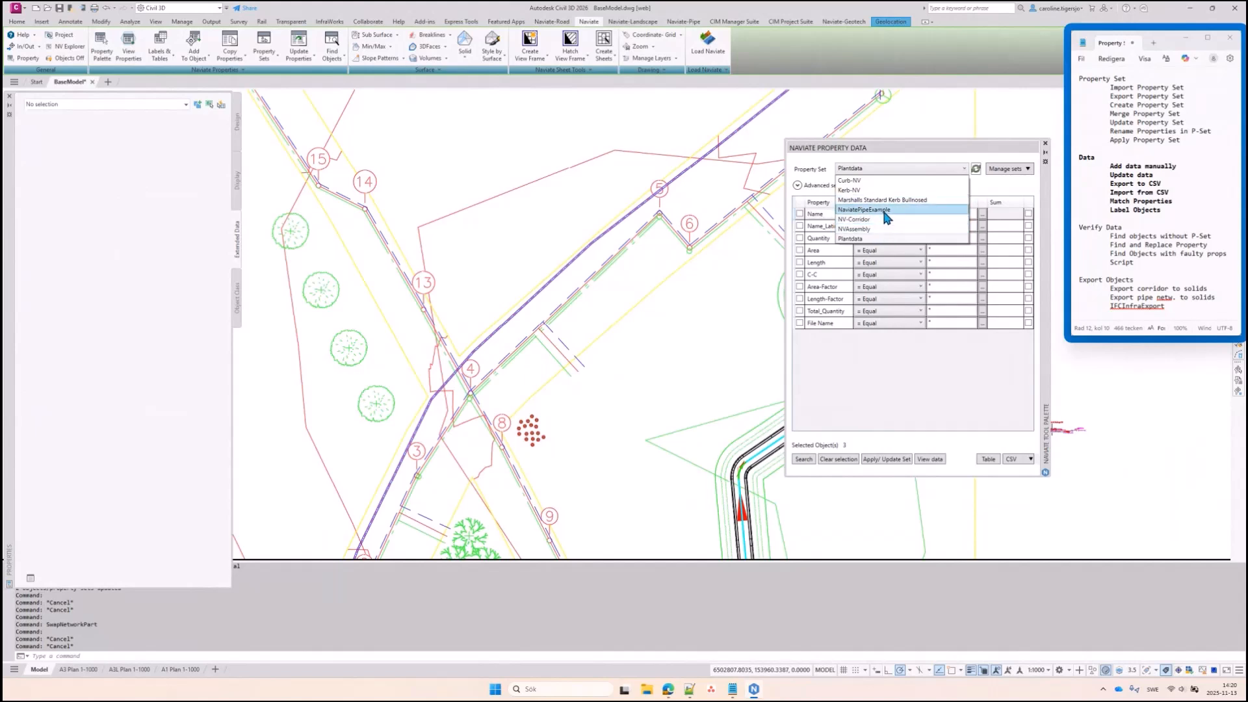
Search NaviatePipeExample objects and Apply/Update Set to refresh every pipe's data
{"action": "left_click", "coordinate": [884, 211]}
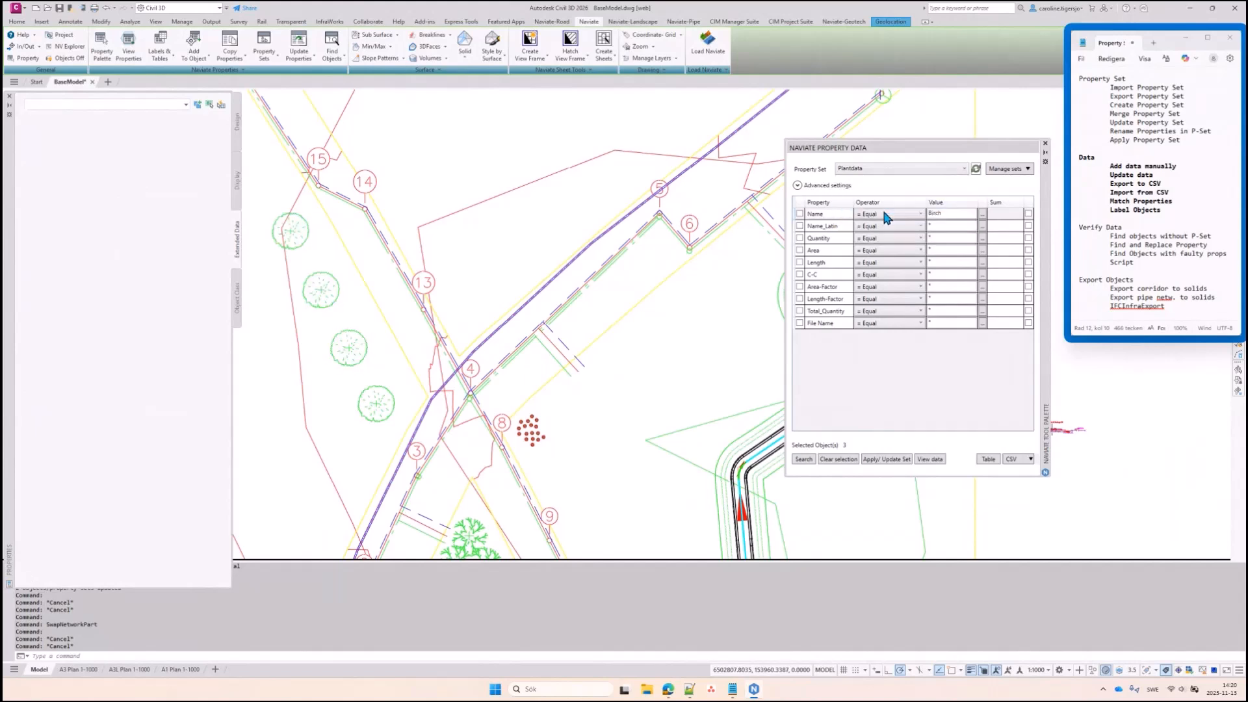
{"action": "left_click", "coordinate": [803, 460]}
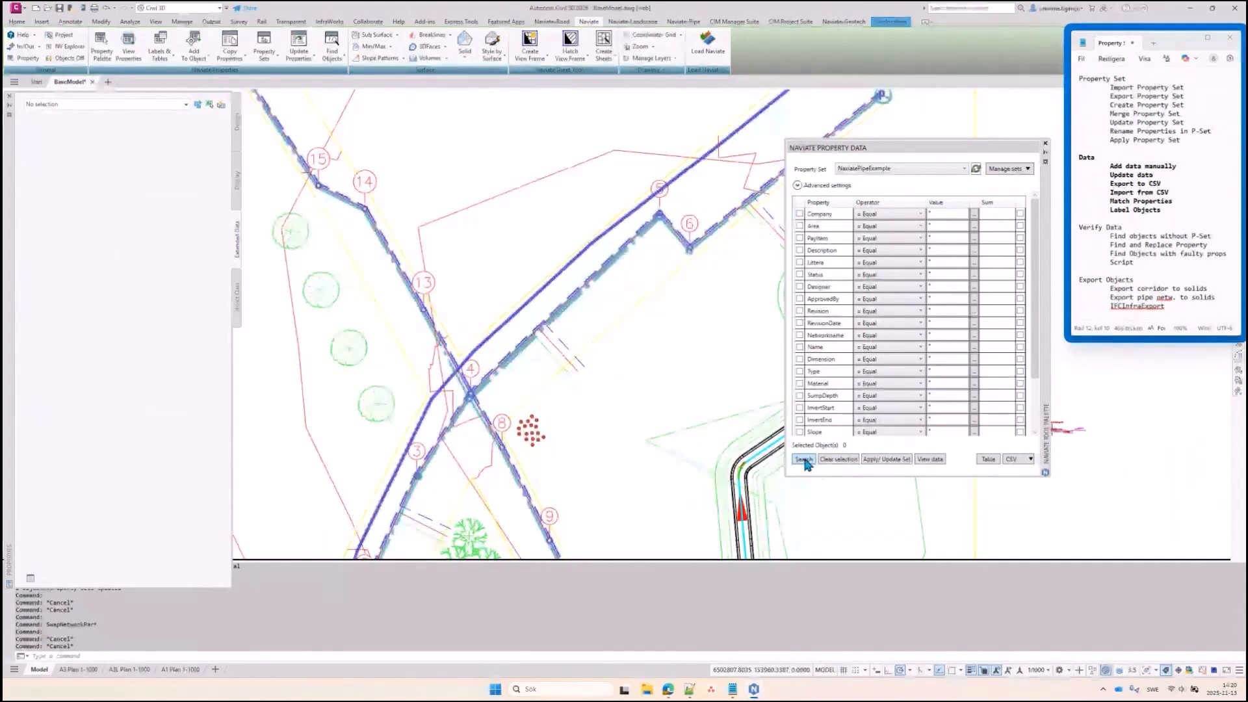
{"action": "left_click", "coordinate": [889, 460]}
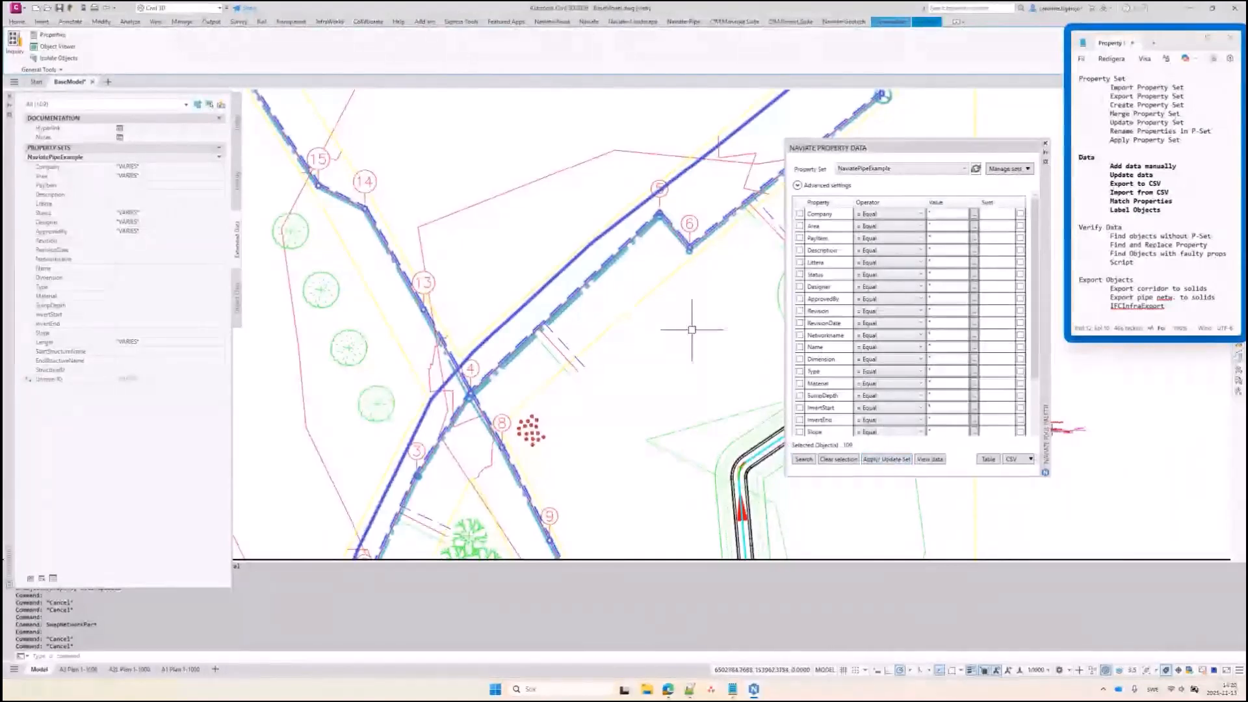
{"action": "key", "text": "Escape"}
{"action": "key", "text": "Escape"}
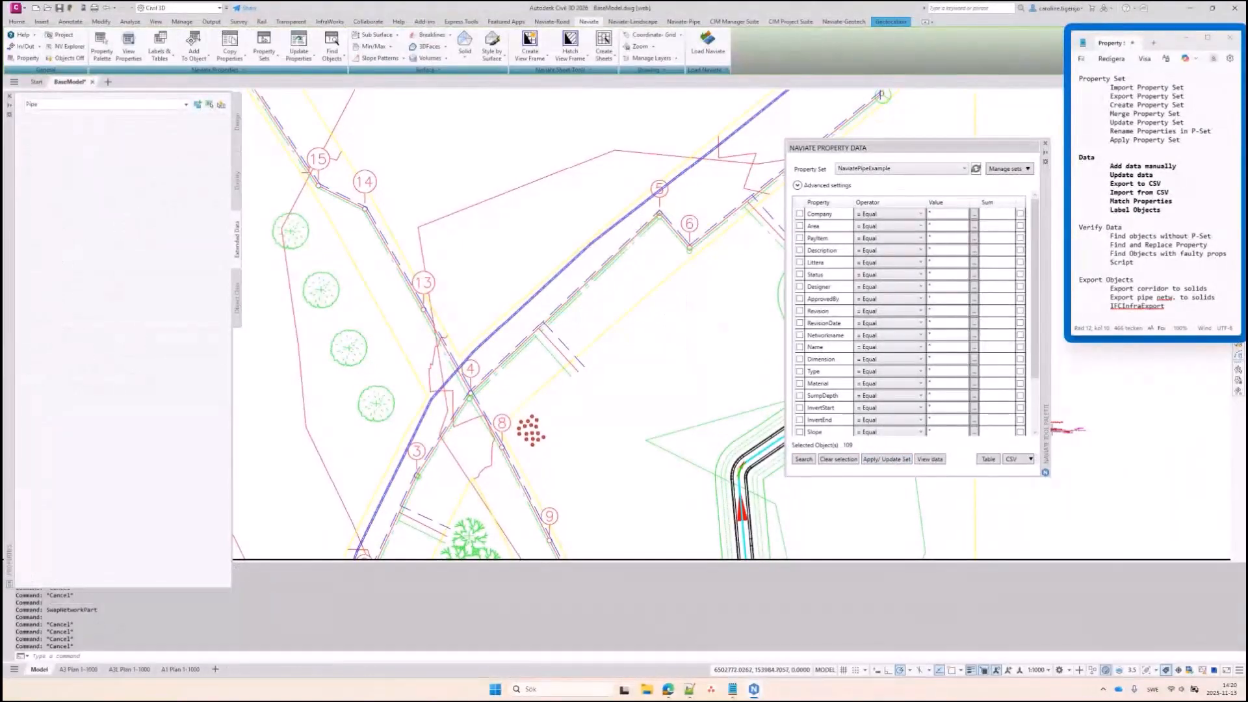
Select the resized pipe to verify its data now reads GAP-600
{"action": "left_click", "coordinate": [624, 249]}
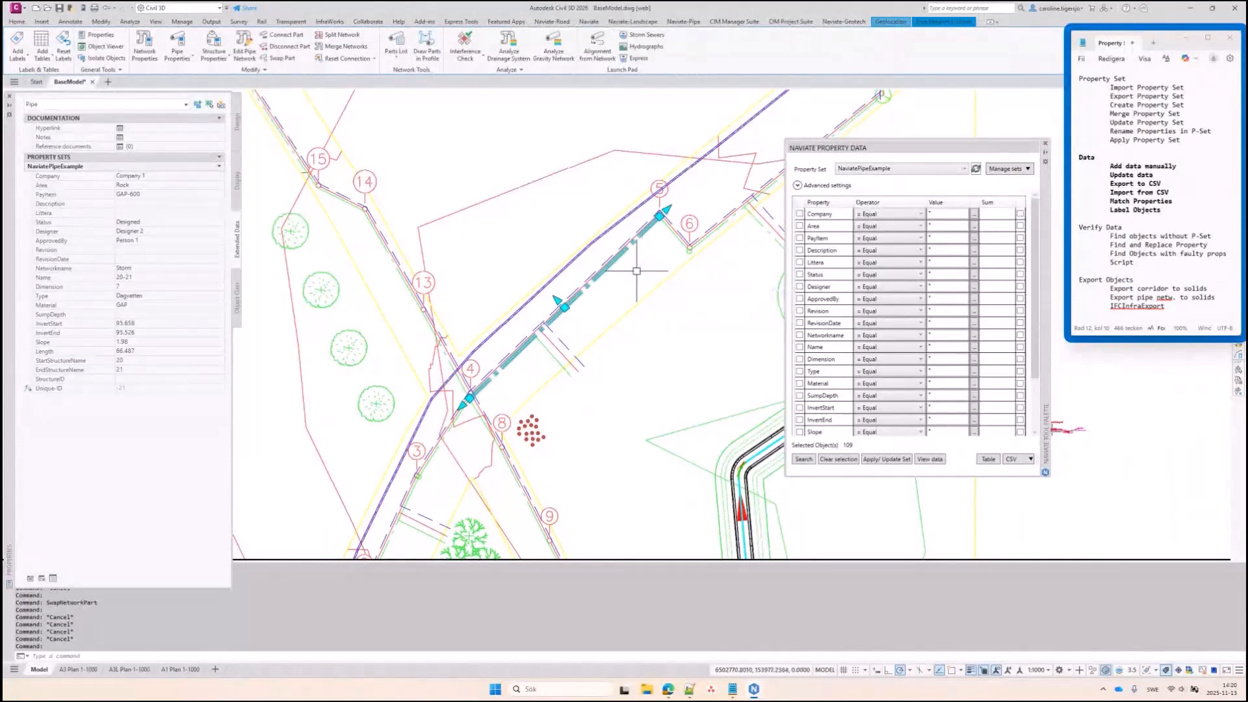
{"action": "scroll", "coordinate": [495, 455], "scroll_direction": "up", "scroll_amount": 5}
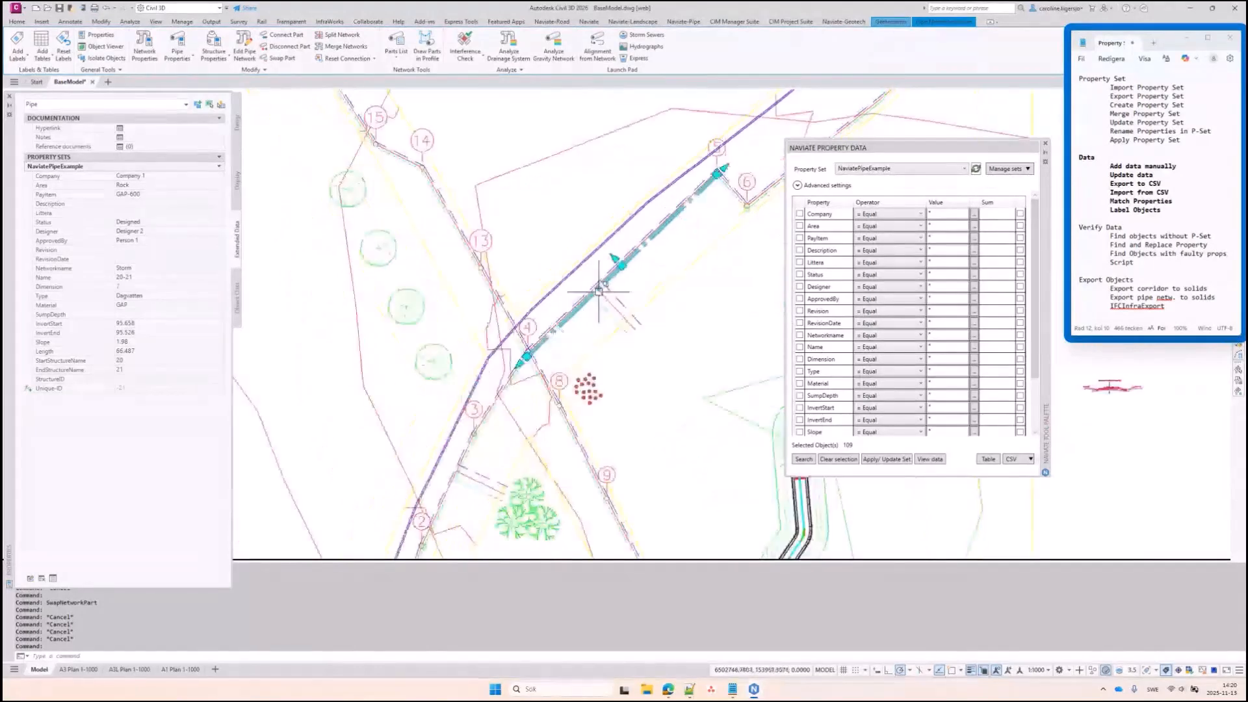
{"action": "key", "text": "Escape"}
{"action": "key", "text": "Escape"}
Window-select the small tree cluster near marker 8 and apply Plantdata to all 17 trees
{"action": "left_click", "coordinate": [591, 437]}
{"action": "left_click_drag", "start_coordinate": [591, 437], "coordinate": [641, 390]}
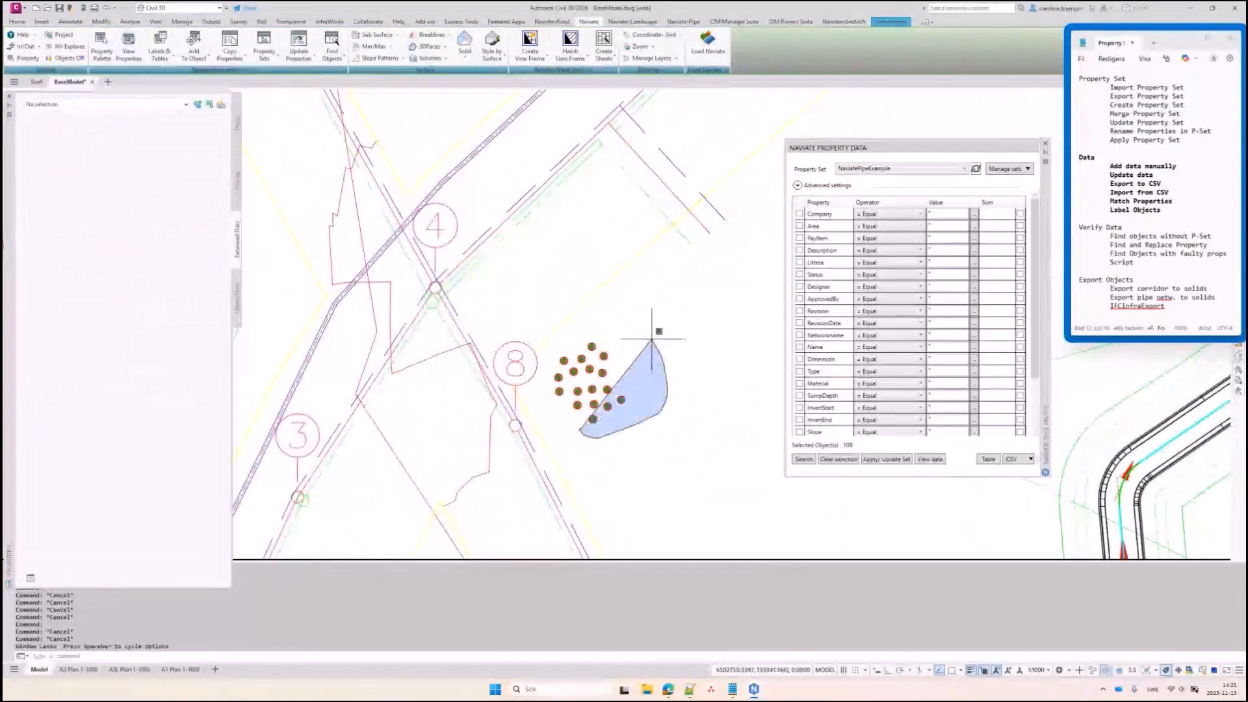
{"action": "left_click", "coordinate": [924, 168]}
{"action": "left_click", "coordinate": [885, 239]}
{"action": "mouse_move", "coordinate": [587, 432]}
{"action": "left_mouse_down"}
{"action": "mouse_move", "coordinate": [605, 319]}
{"action": "mouse_move", "coordinate": [553, 391]}
{"action": "left_mouse_up"}
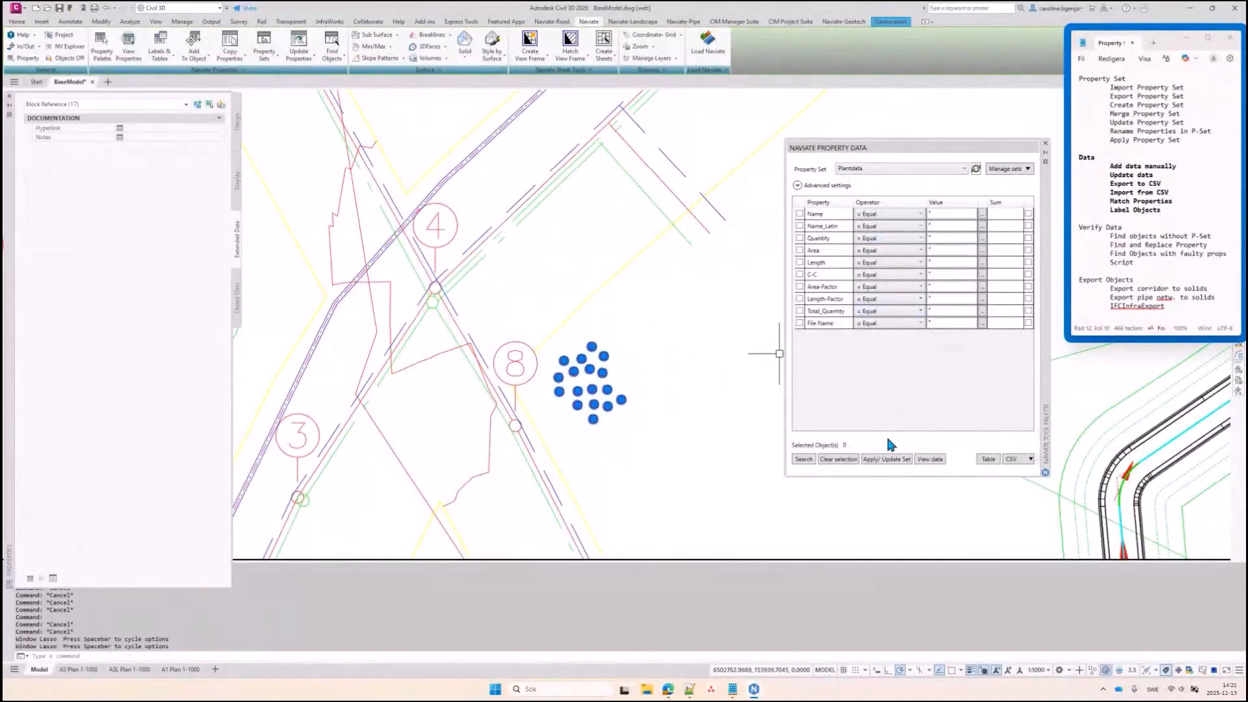
{"action": "left_click", "coordinate": [889, 465]}
{"action": "mouse_move", "coordinate": [572, 443]}
{"action": "left_mouse_down"}
{"action": "mouse_move", "coordinate": [561, 330]}
{"action": "mouse_move", "coordinate": [547, 426]}
{"action": "mouse_move", "coordinate": [566, 444]}
{"action": "left_mouse_up"}
{"action": "left_click", "coordinate": [158, 166]}
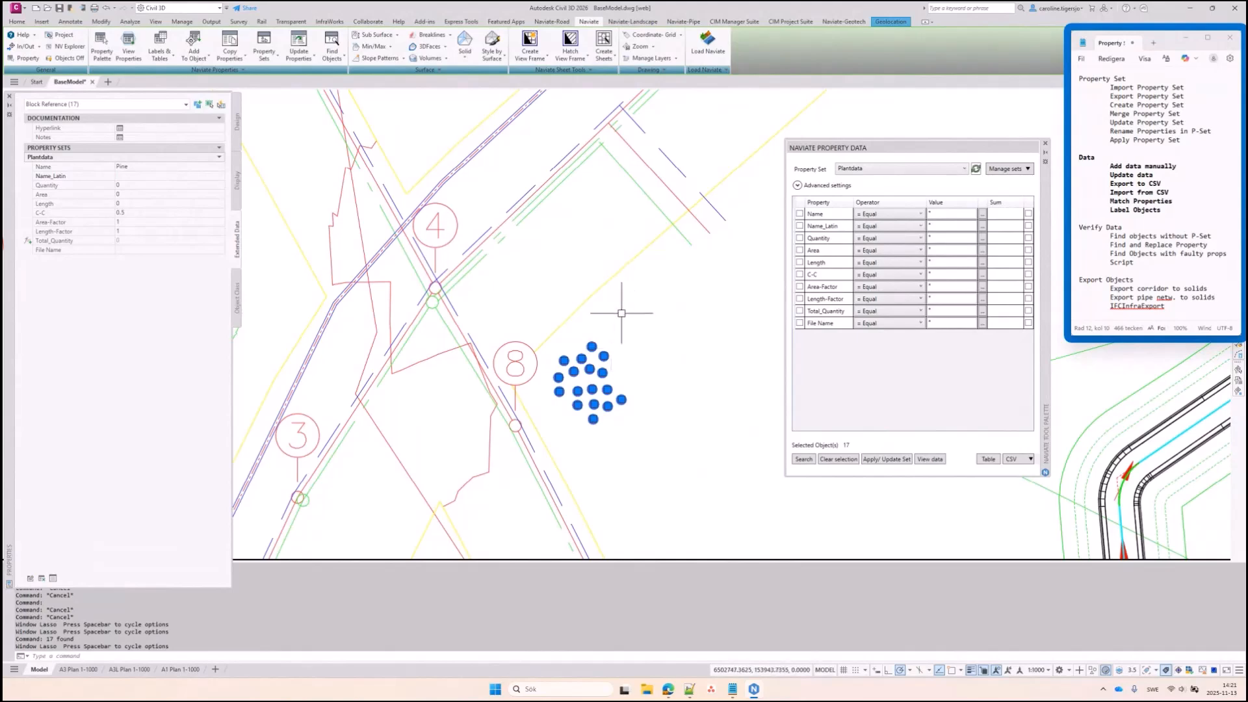
{"action": "key", "text": "Escape"}
Inspect a large tree on the left whose Plantdata Name reads Birch
{"action": "middle_click_drag", "start_coordinate": [639, 335], "coordinate": [676, 324]}
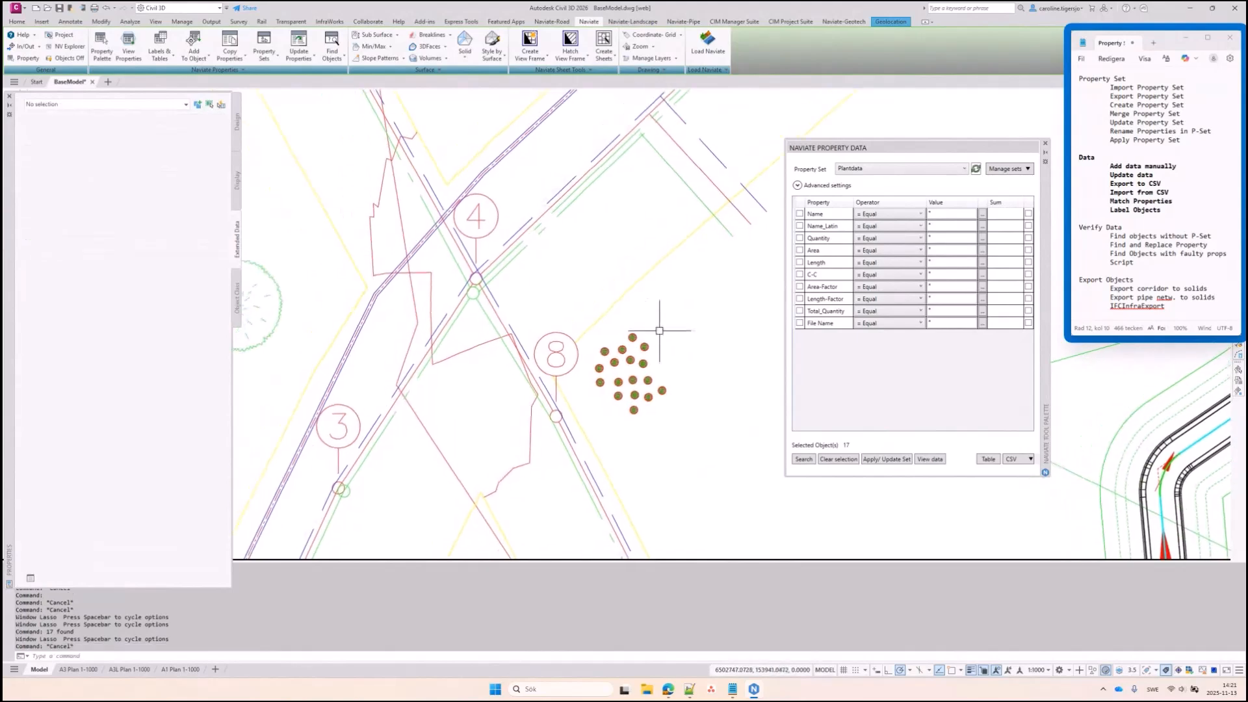
{"action": "scroll", "coordinate": [584, 306], "scroll_direction": "down", "scroll_amount": 4}
{"action": "middle_click_drag", "start_coordinate": [572, 278], "coordinate": [599, 317]}
{"action": "scroll", "coordinate": [524, 326], "scroll_direction": "up", "scroll_amount": 4}
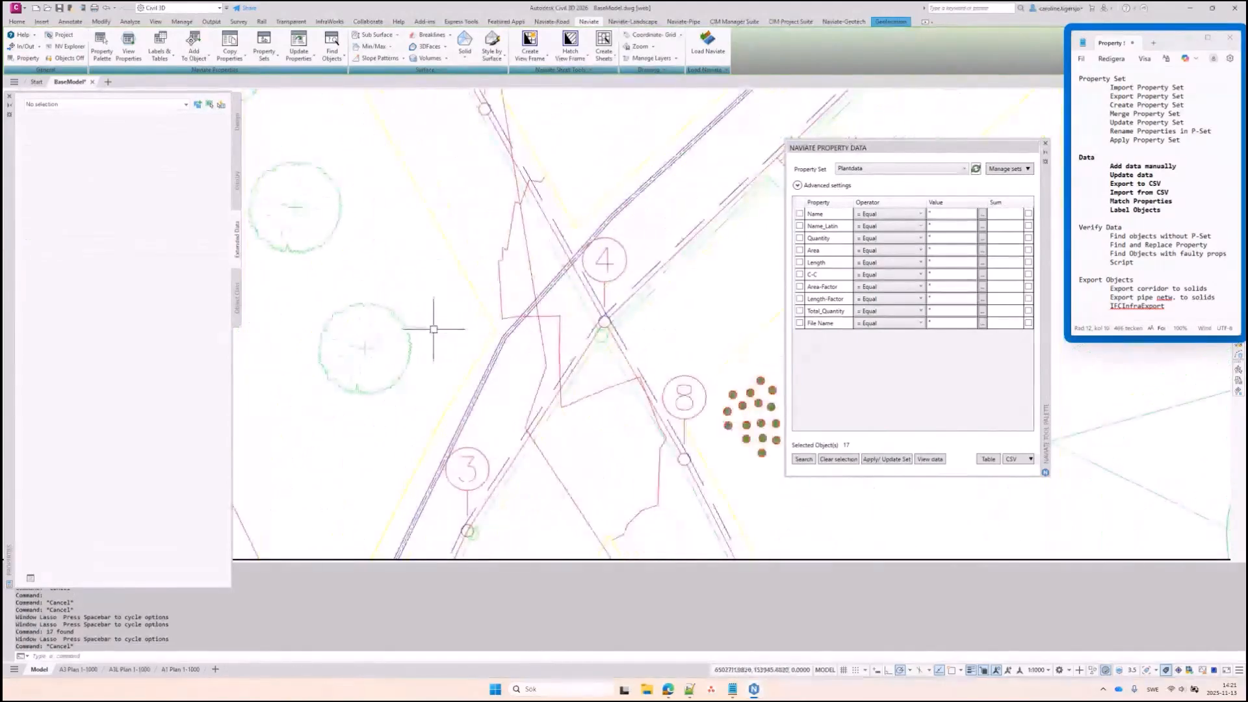
{"action": "left_click", "coordinate": [396, 316]}
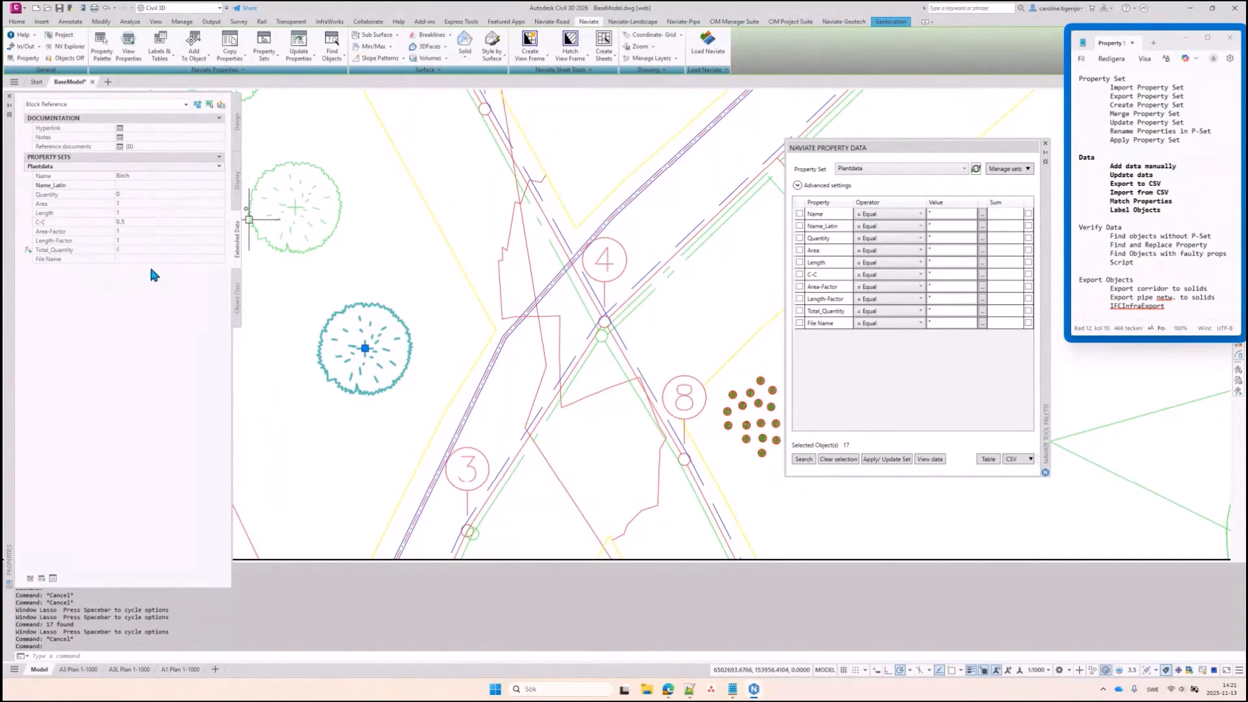
{"action": "middle_click_drag", "start_coordinate": [338, 266], "coordinate": [375, 265]}
{"action": "key", "text": "Escape"}
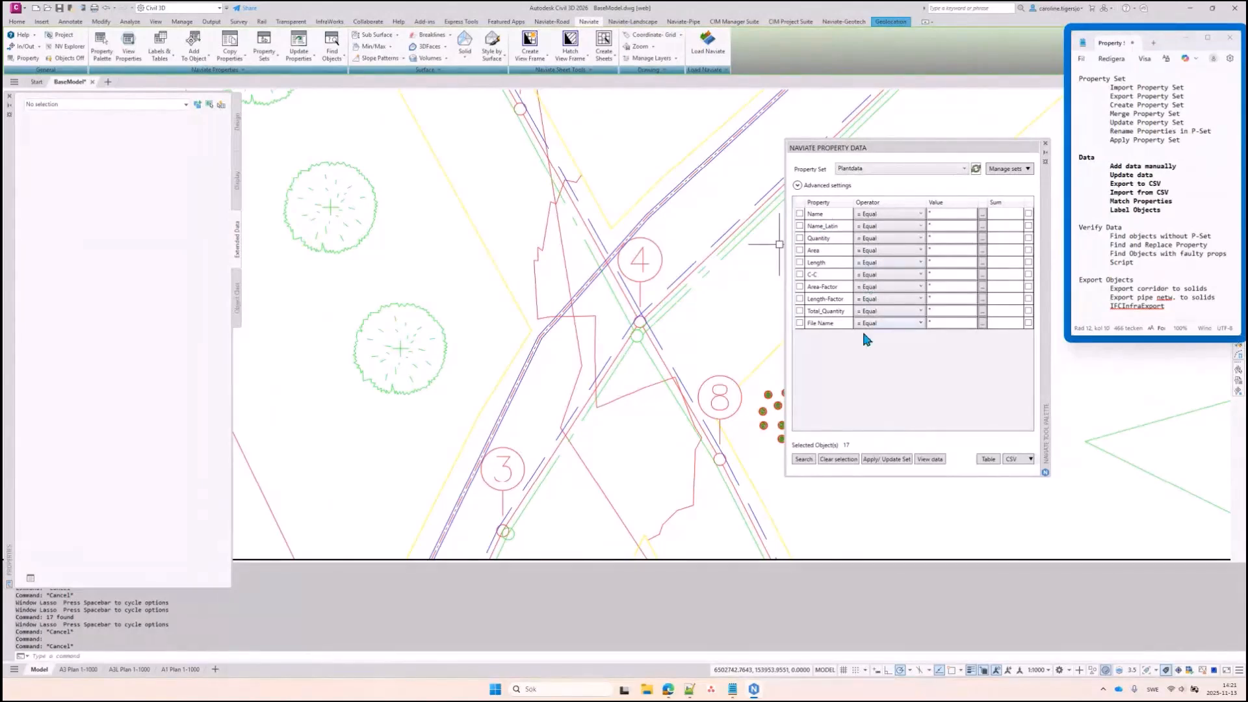
Export the Plantdata of all 21 trees to plantData-export.csv in CSV-Out, overwriting the existing file
{"action": "left_click", "coordinate": [803, 460]}
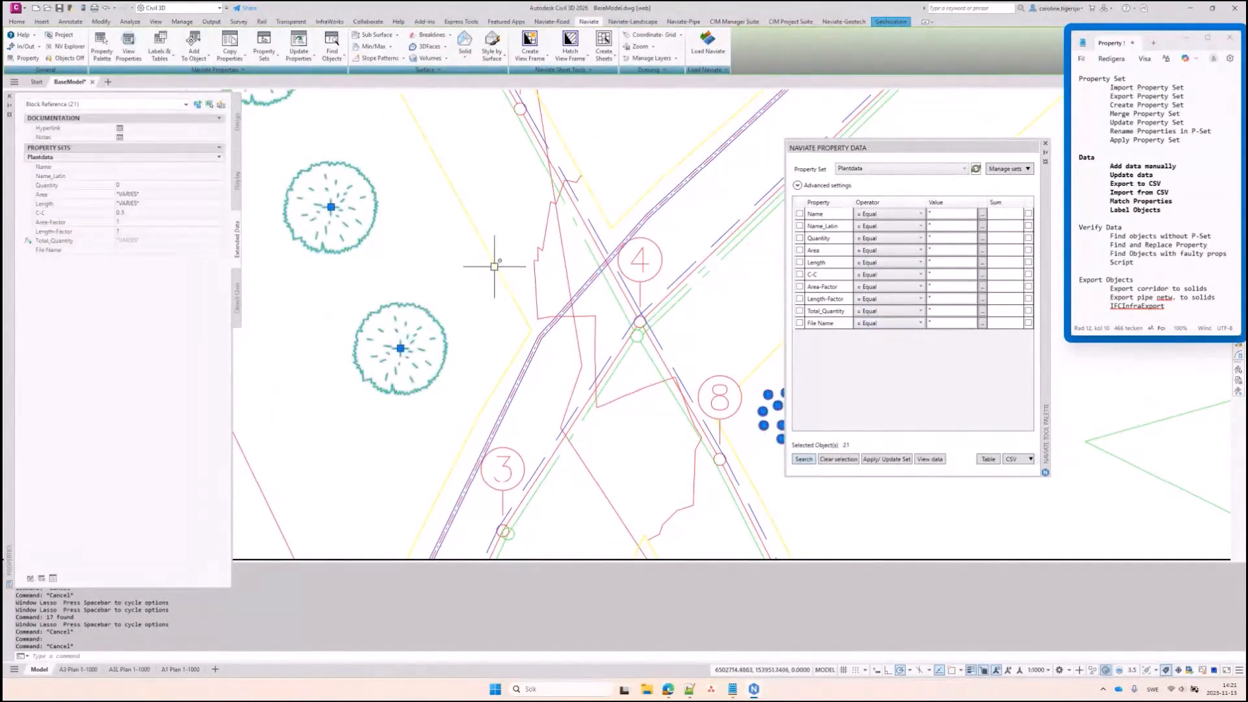
{"action": "left_click", "coordinate": [1018, 462]}
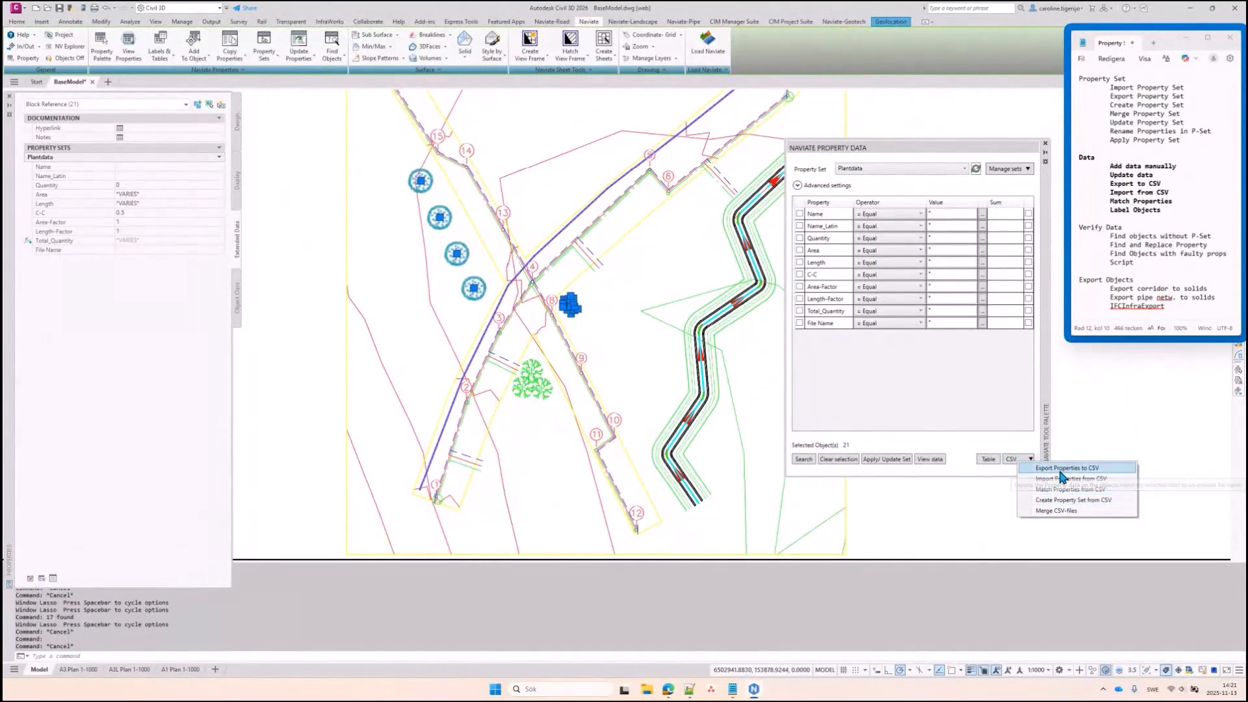
{"action": "left_click", "coordinate": [1060, 471]}
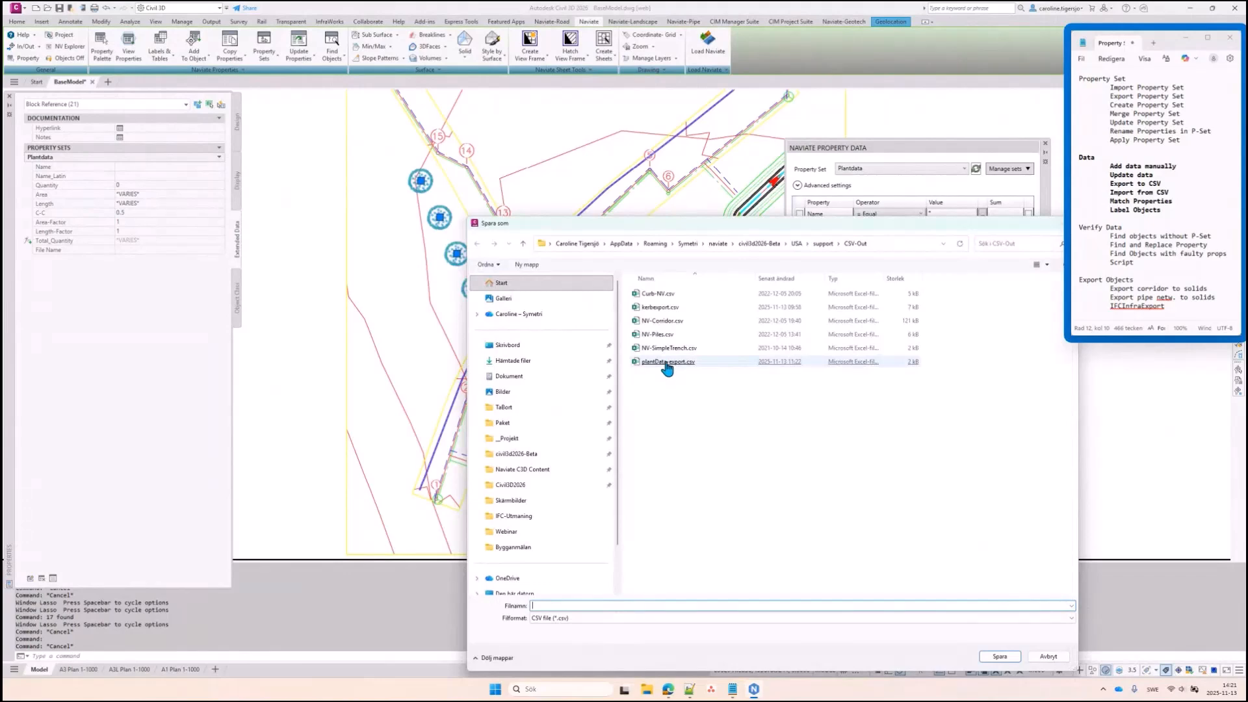
{"action": "double_click", "coordinate": [667, 363]}
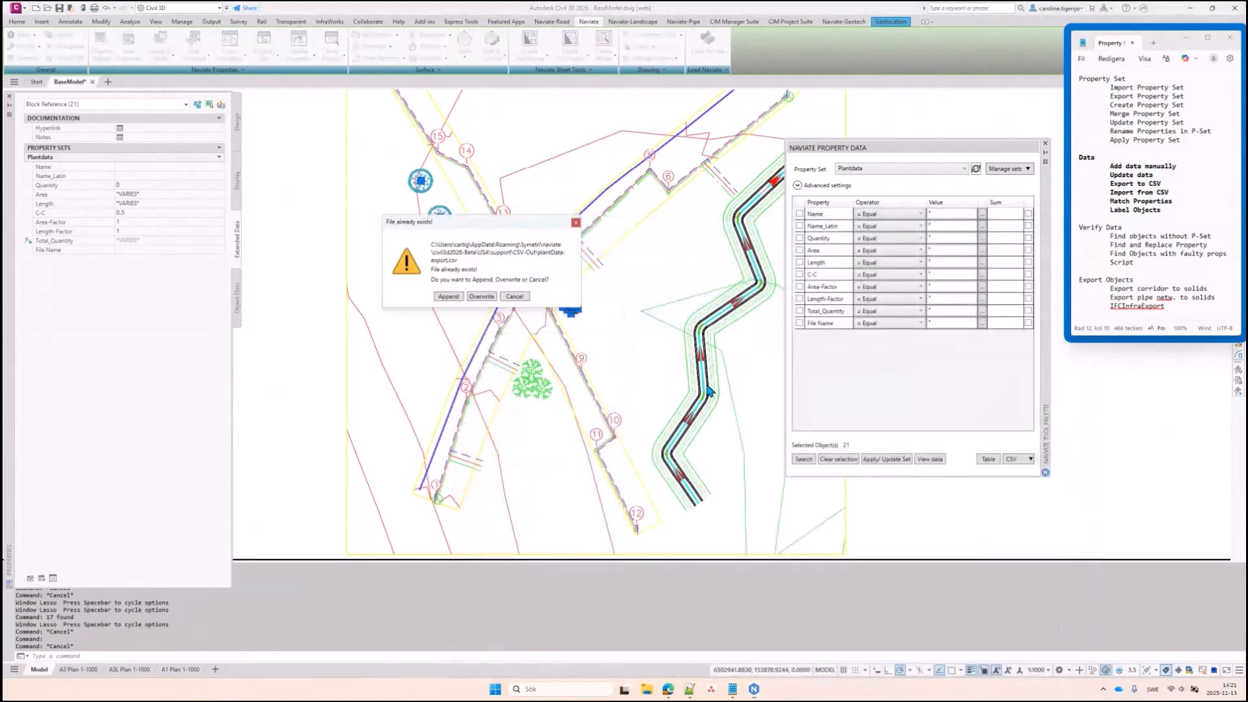
{"action": "left_click", "coordinate": [480, 298]}
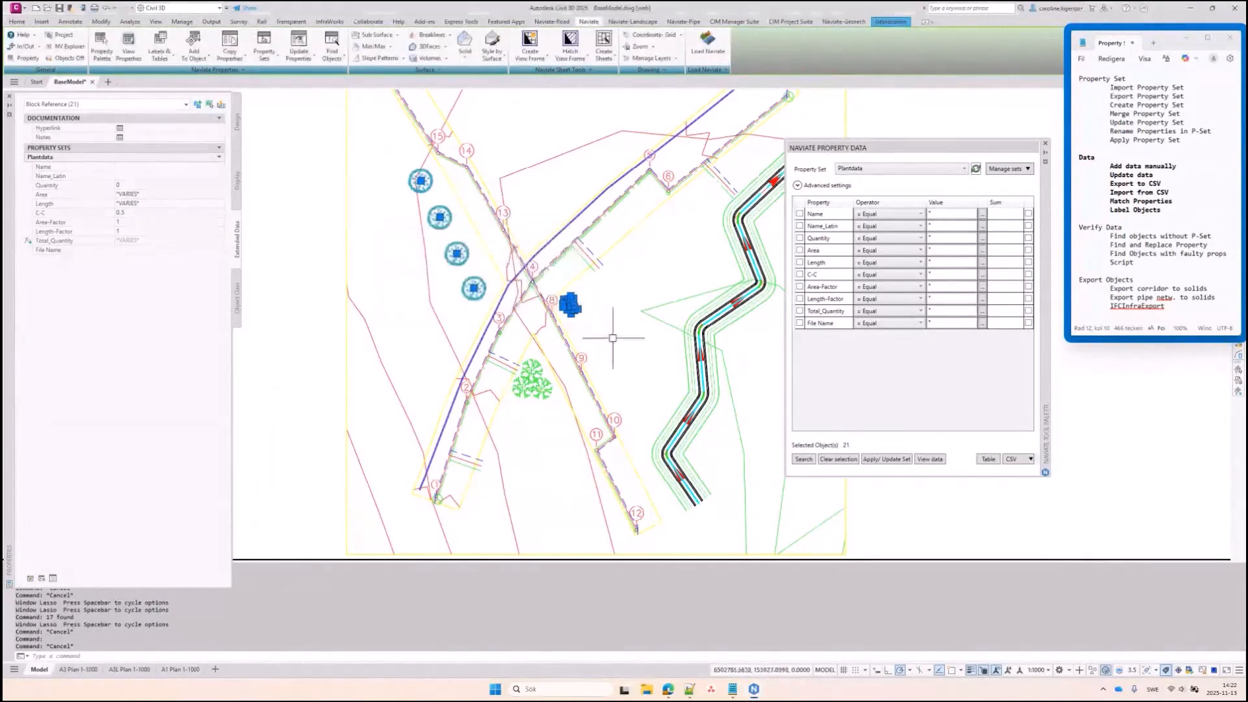
{"action": "key", "text": "Escape"}
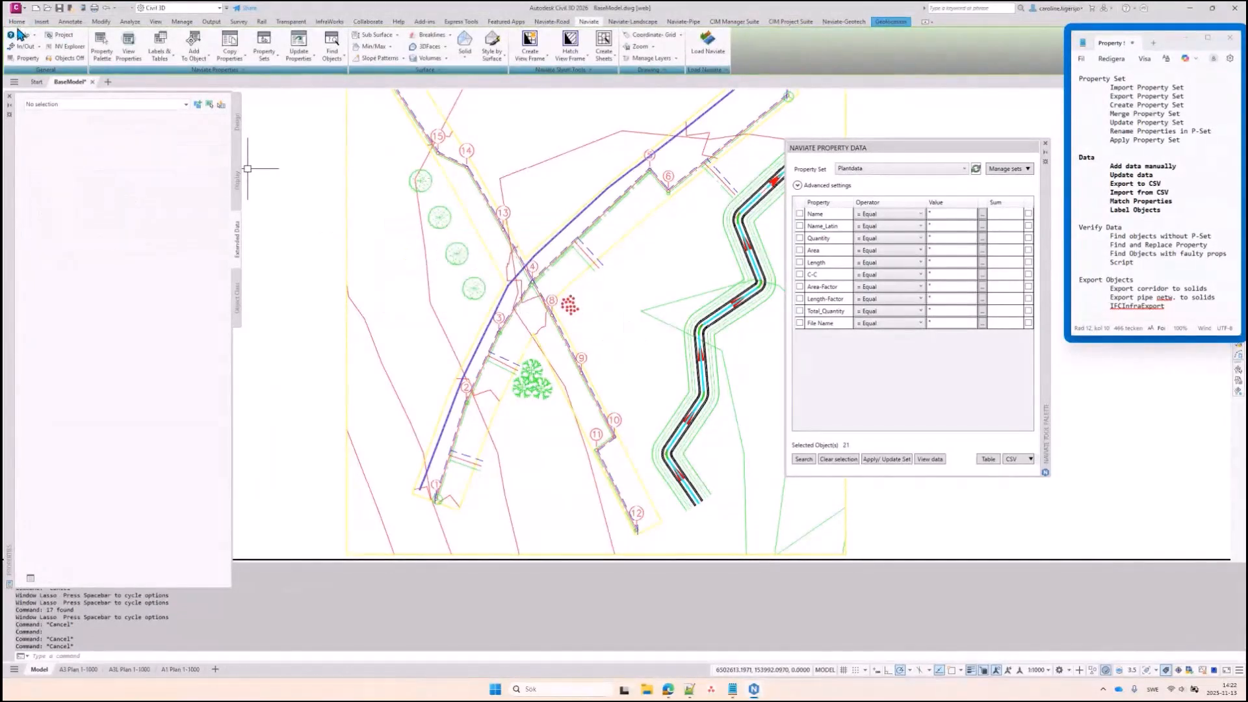
Open plantData-export.csv from the Naviate CSV-Out support folder in Excel
{"action": "left_click", "coordinate": [18, 35]}
{"action": "left_click", "coordinate": [57, 260]}
{"action": "double_click", "coordinate": [519, 286]}
{"action": "left_click", "coordinate": [542, 386]}
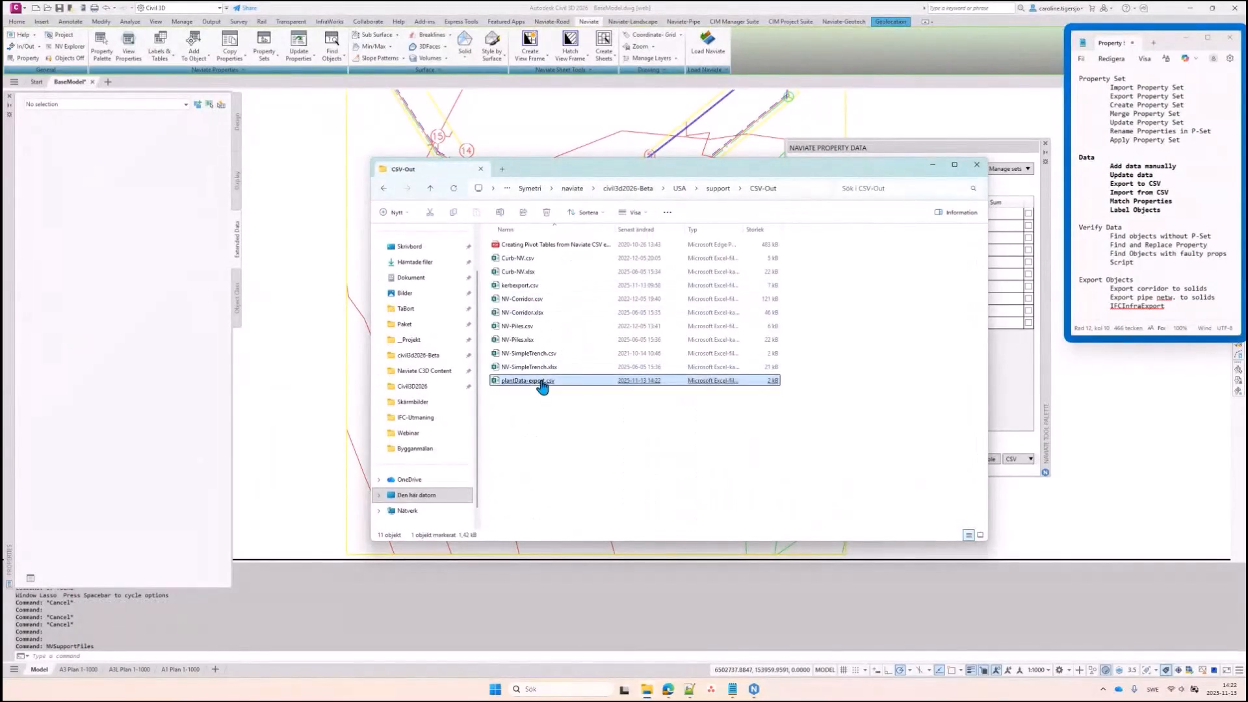
{"action": "double_click", "coordinate": [542, 387]}
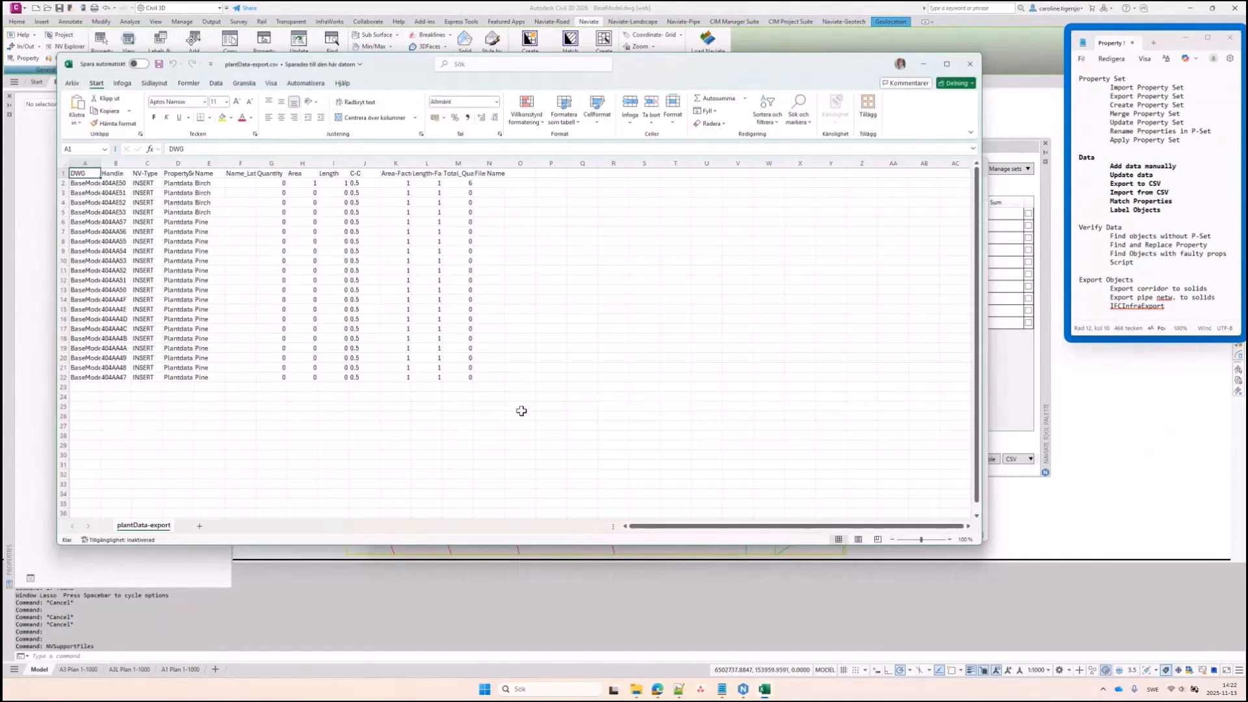
Enter Betula Popufolia in F2 and fill it down the birch rows of Name_Latin
{"action": "left_click", "coordinate": [245, 184]}
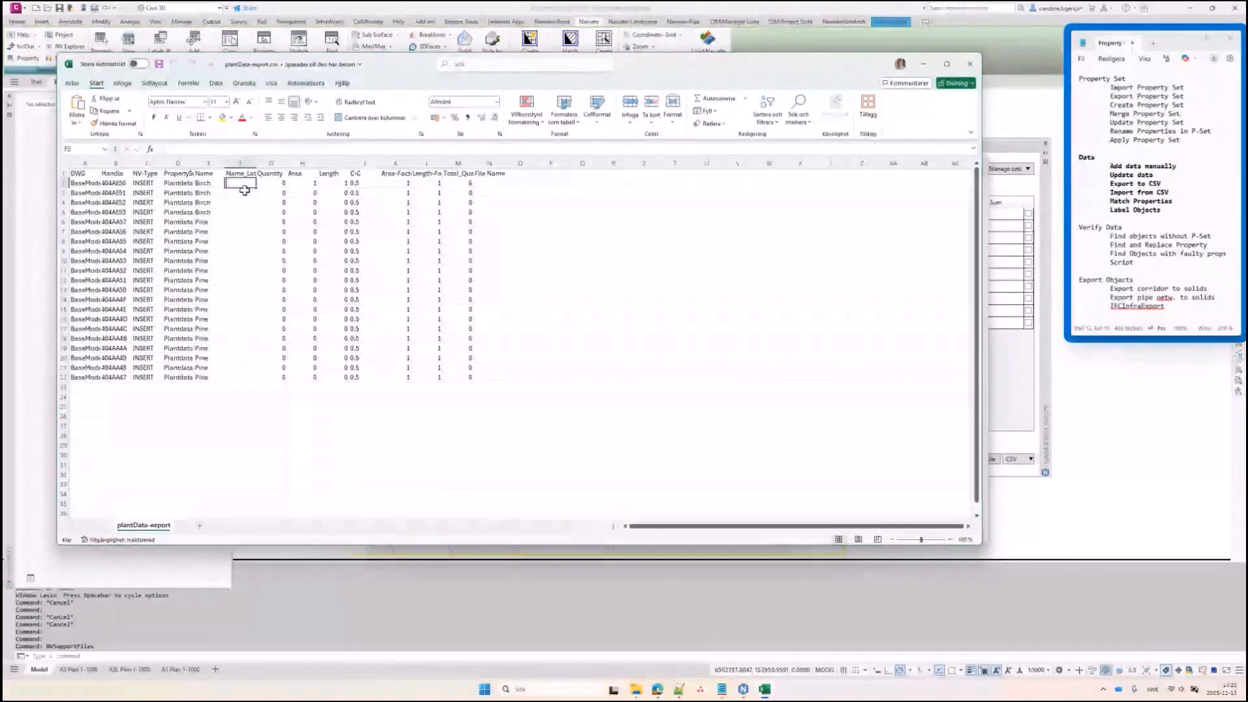
{"action": "type", "text": "Betula"}
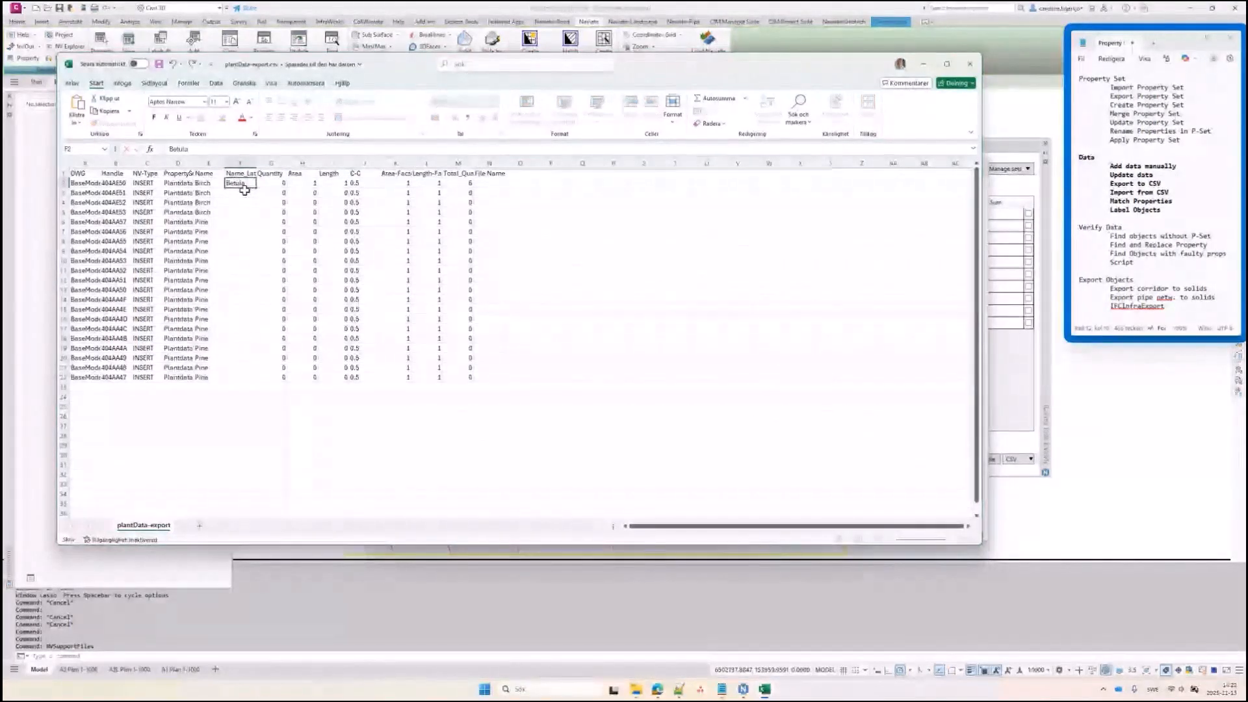
{"action": "type", "text": " Popufolia"}
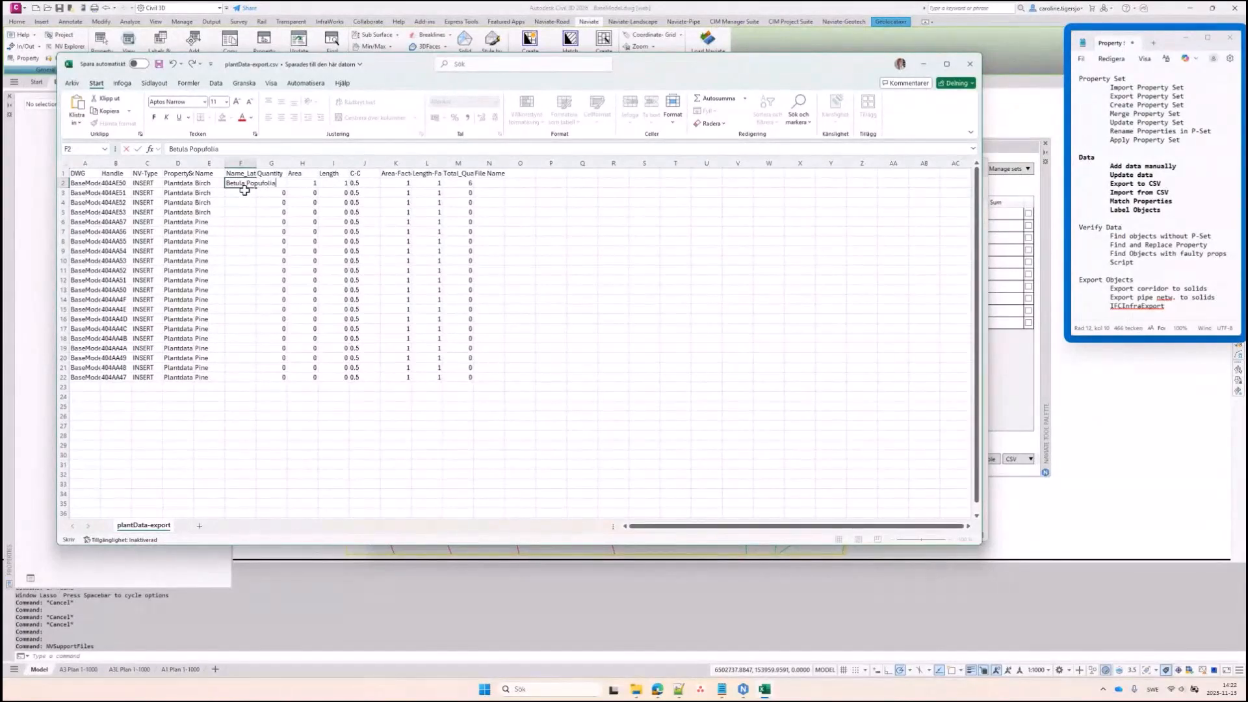
{"action": "key", "text": "Return"}
{"action": "left_click", "coordinate": [244, 184]}
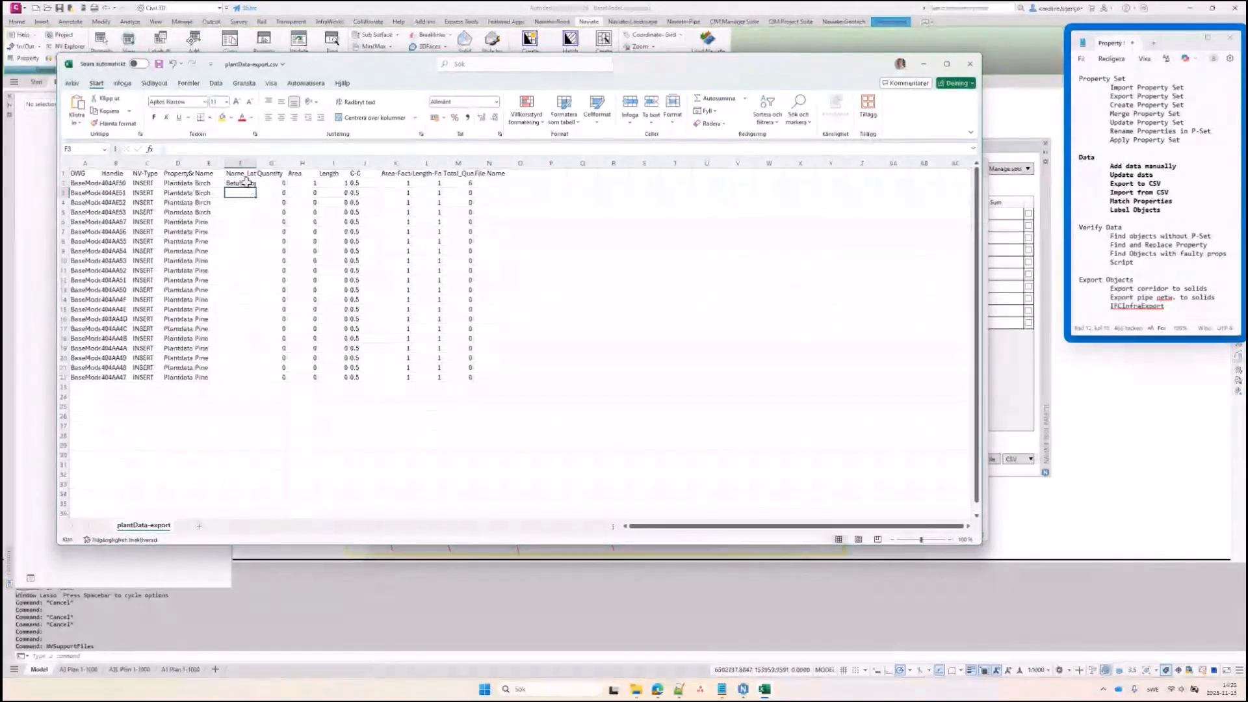
{"action": "double_click", "coordinate": [258, 189]}
Enter Pinus Pumila in F6, fill it down to row 22, and save the CSV
{"action": "left_click", "coordinate": [247, 222]}
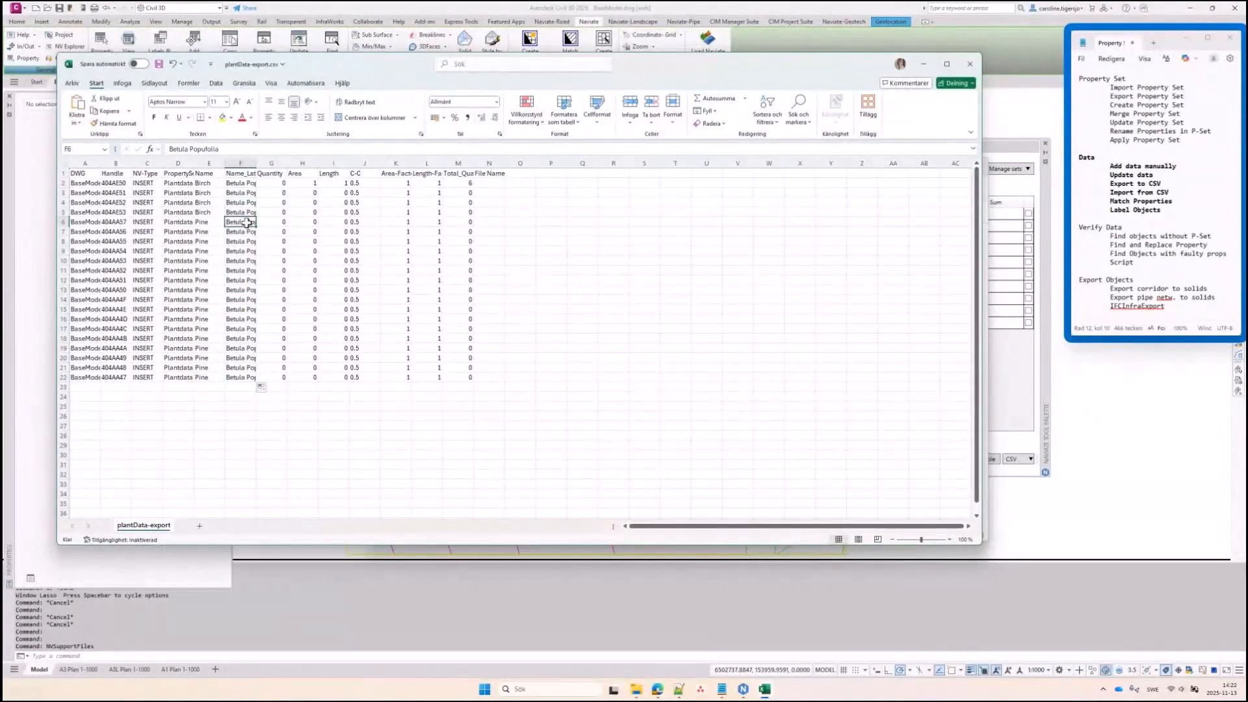
{"action": "type", "text": "Pinus"}
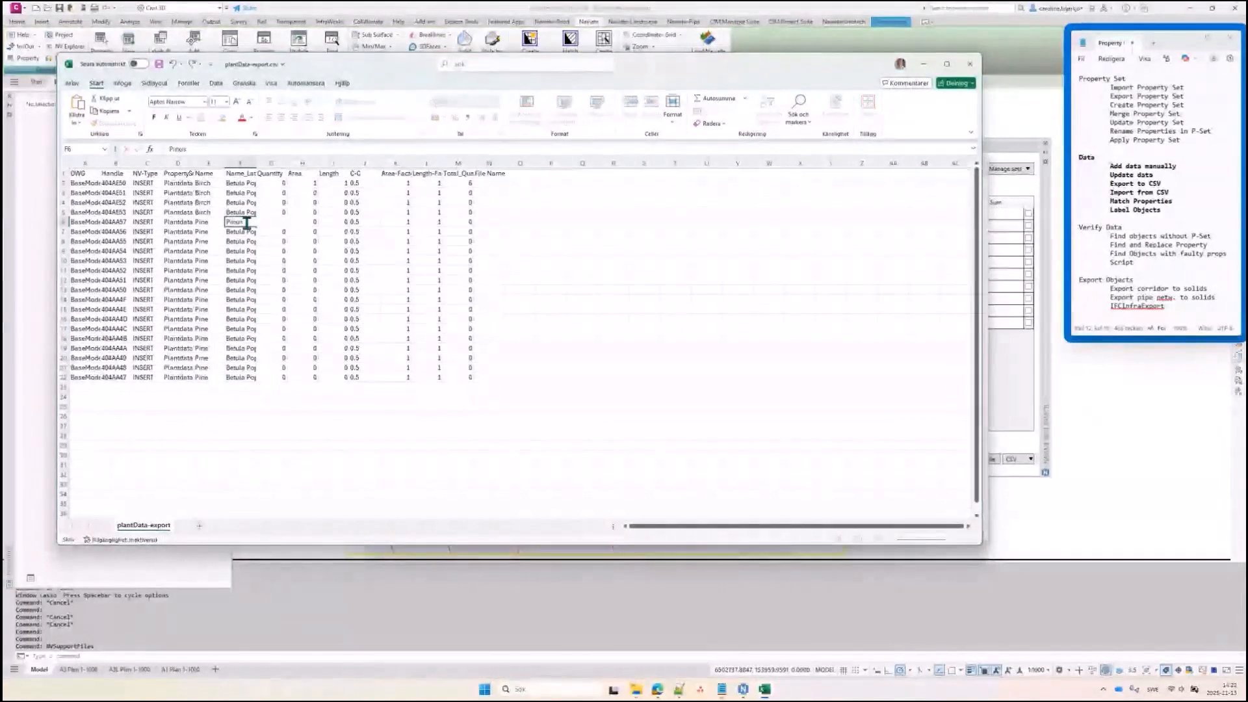
{"action": "type", "text": " Pinea"}
{"action": "key", "text": "Return"}
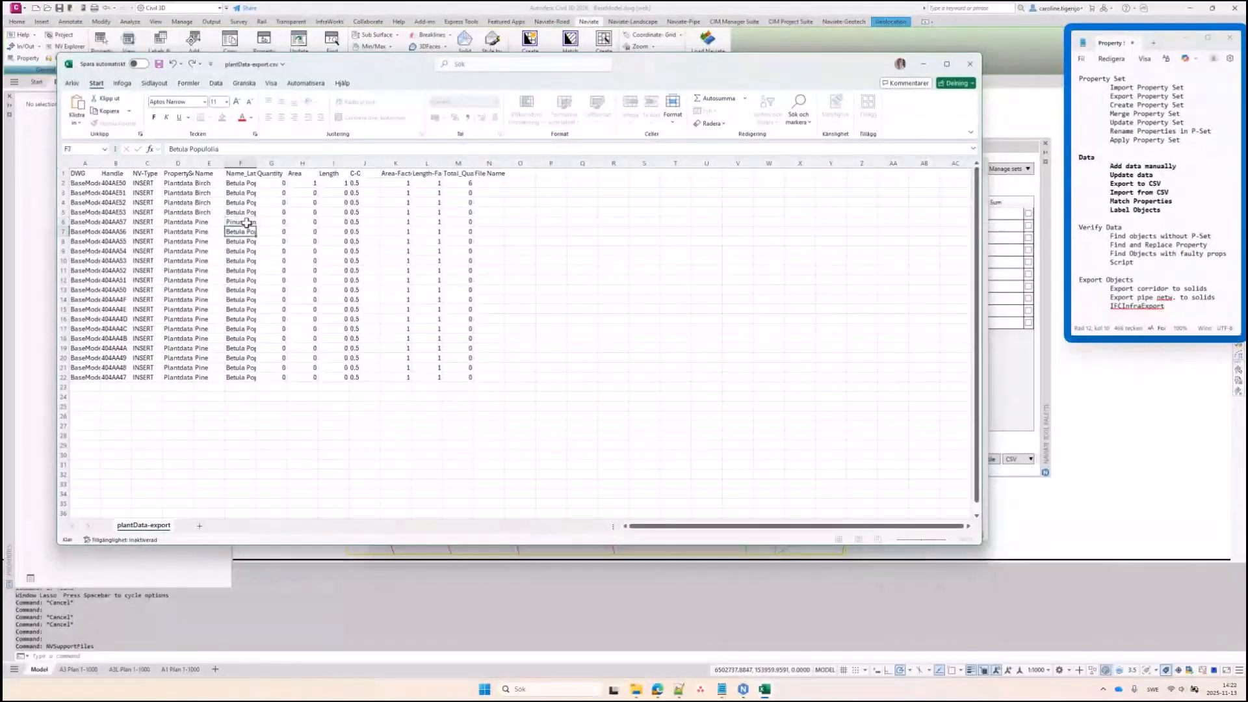
{"action": "left_click", "coordinate": [247, 222]}
{"action": "double_click", "coordinate": [257, 226]}
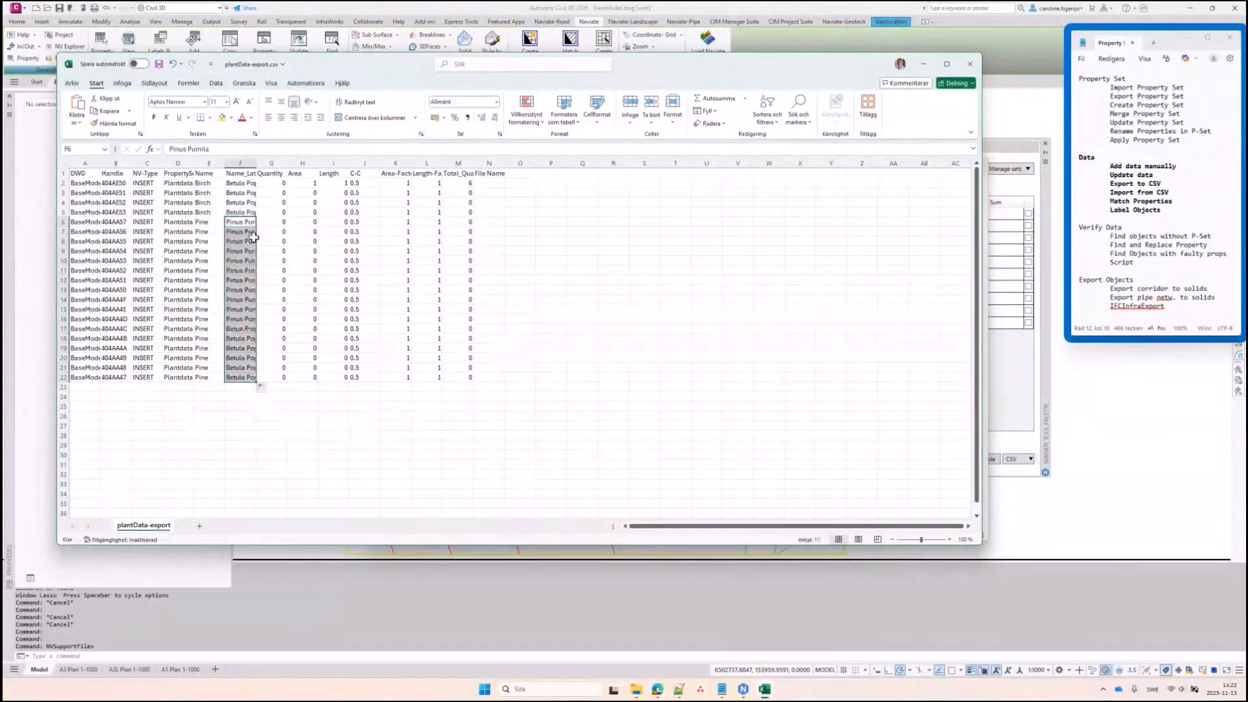
{"action": "left_click", "coordinate": [238, 274]}
{"action": "key", "text": "ctrl+s"}
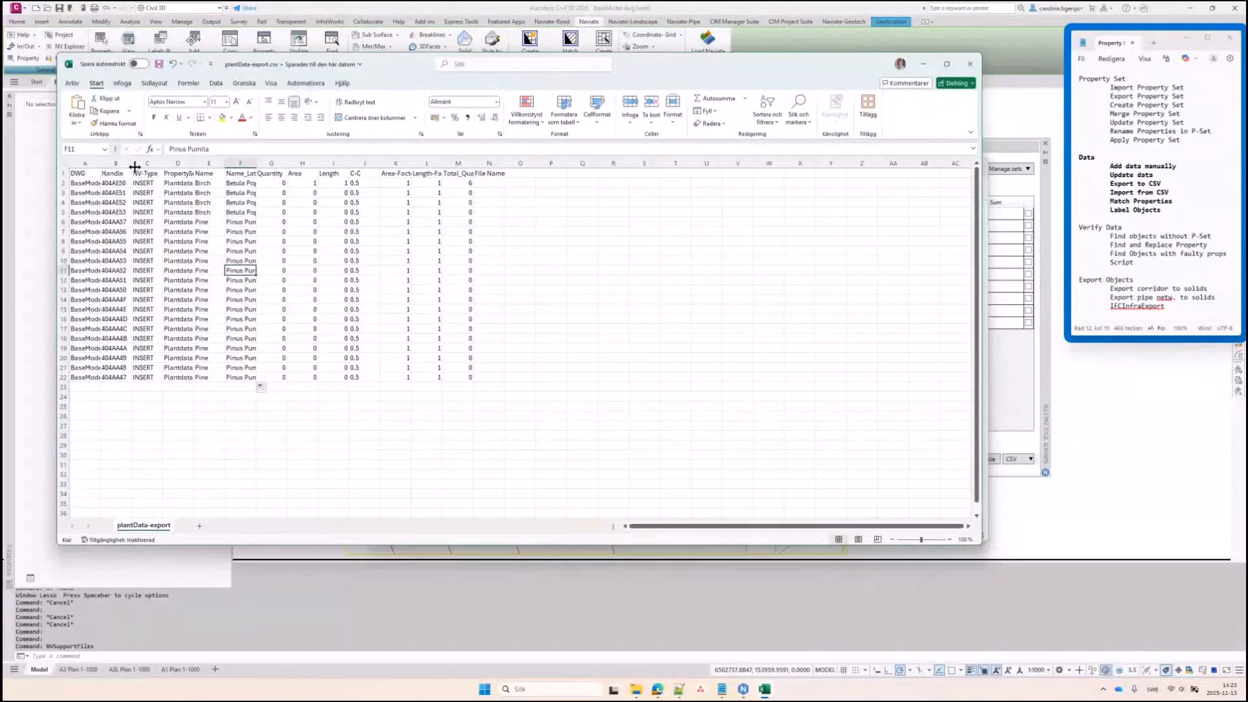
Widen the Handle column B to show full values, save plantData-export.csv and close Excel
{"action": "left_click_drag", "start_coordinate": [133, 164], "coordinate": [147, 374]}
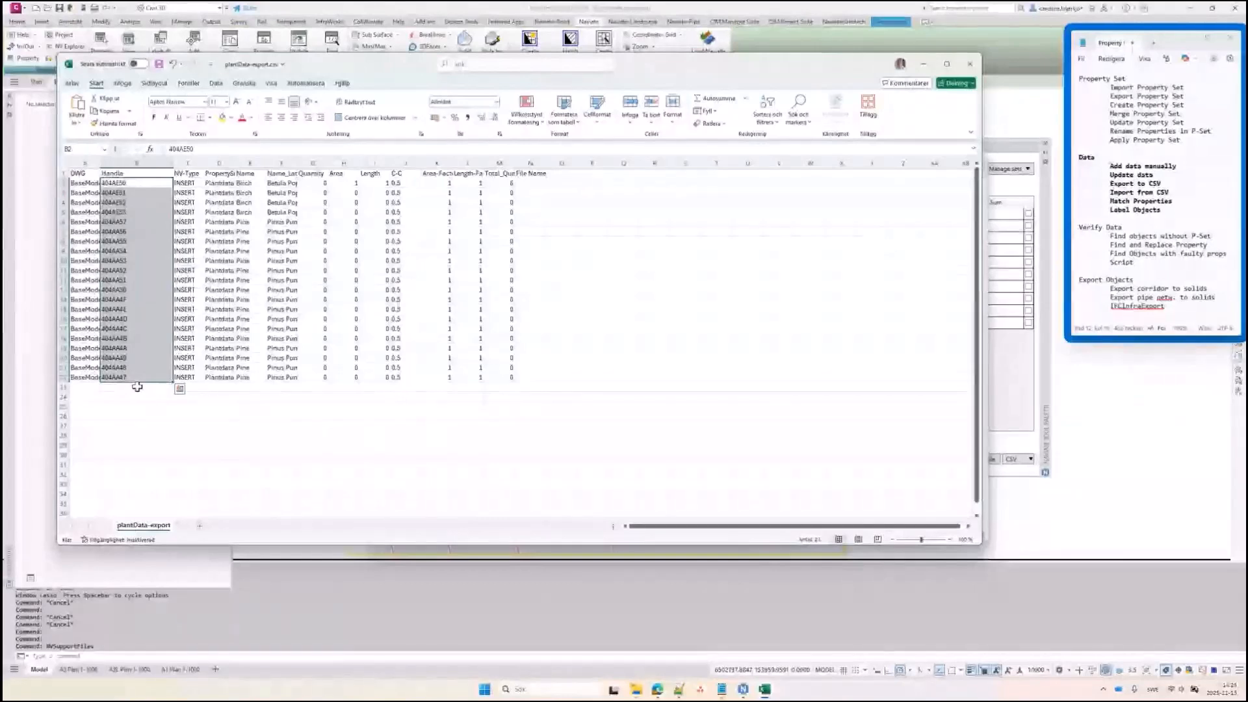
{"action": "left_click", "coordinate": [134, 186]}
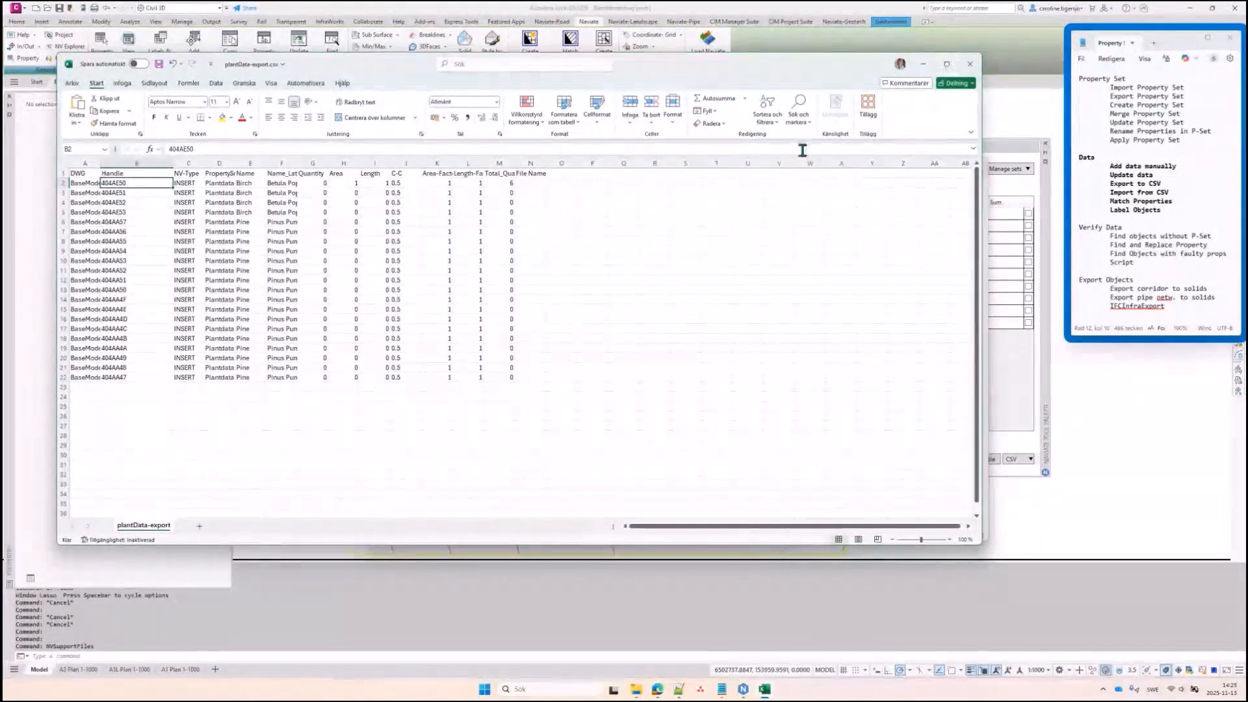
{"action": "key", "text": "ctrl+s"}
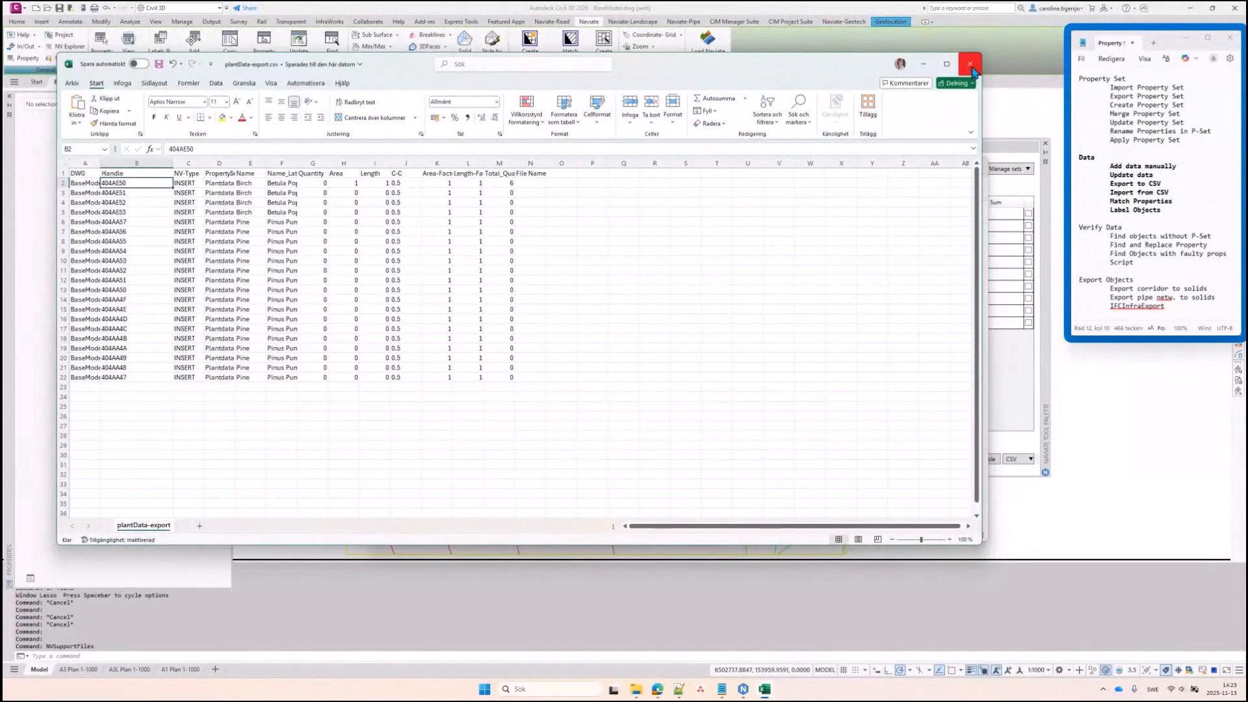
{"action": "left_click", "coordinate": [972, 66]}
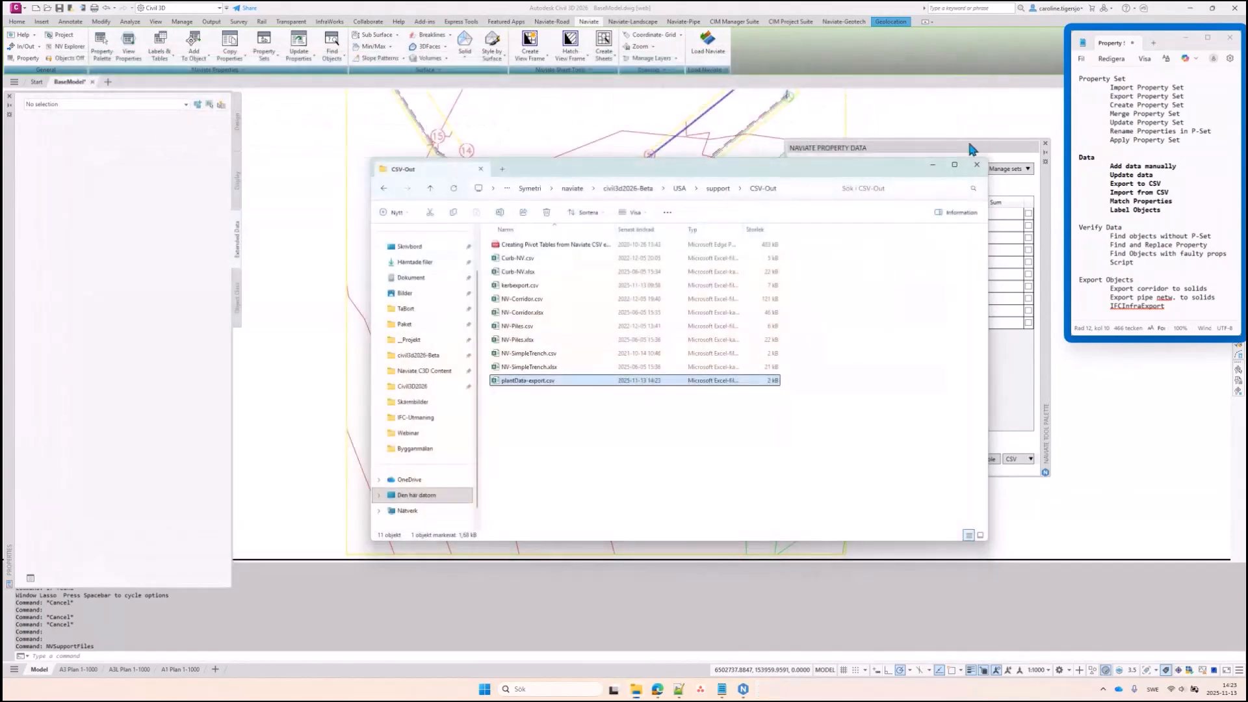
Select the 21 Plantdata trees, import plantData-export.csv onto them, then check one tree's names
{"action": "left_click", "coordinate": [800, 117]}
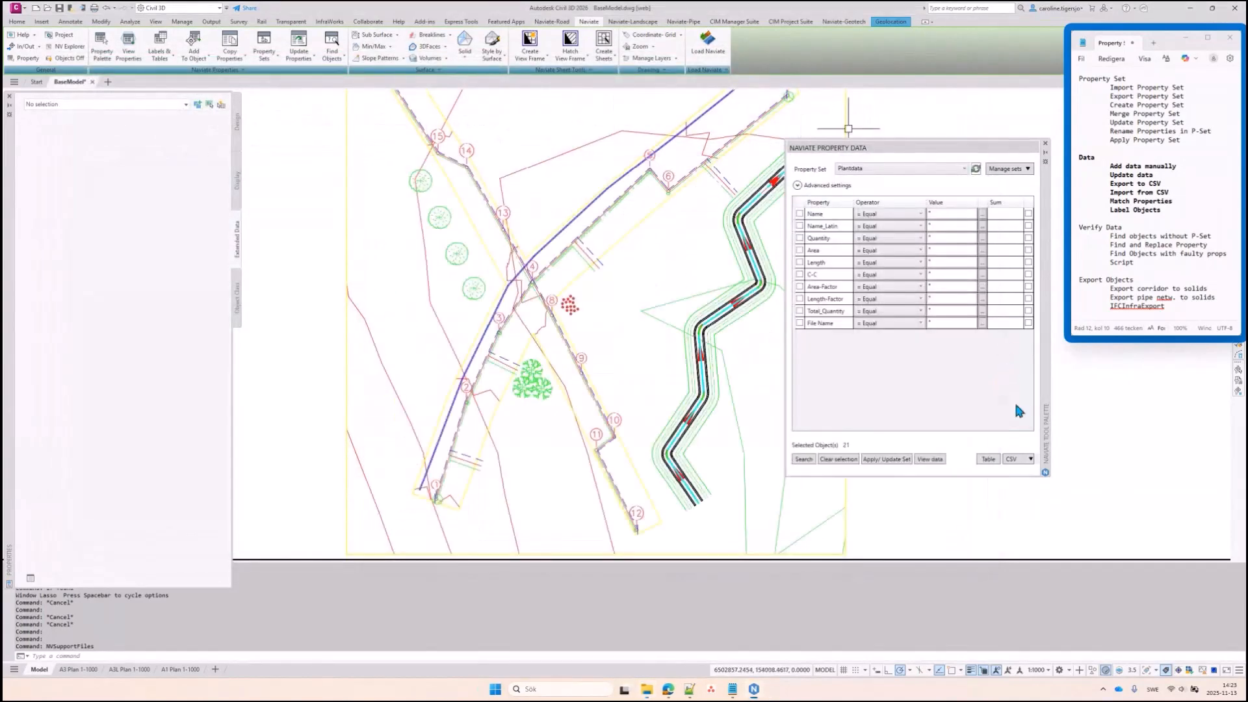
{"action": "left_click", "coordinate": [1021, 458]}
{"action": "left_click", "coordinate": [804, 459]}
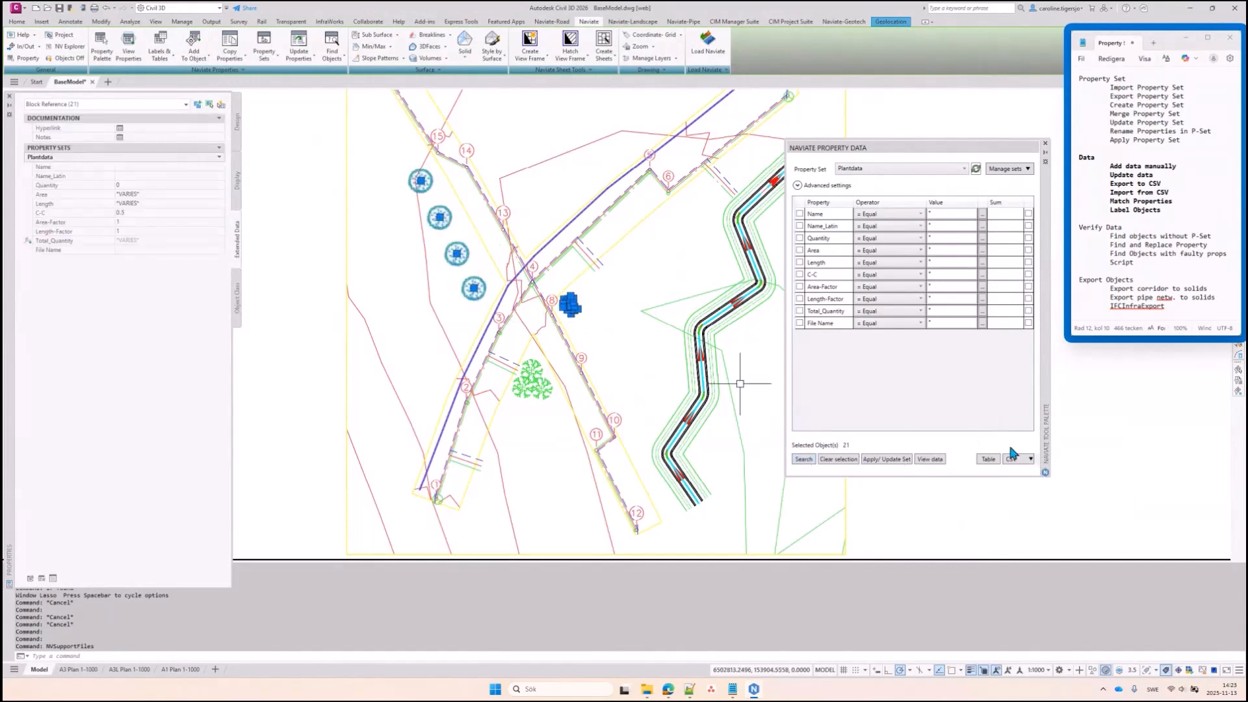
{"action": "left_click", "coordinate": [1023, 455]}
{"action": "left_click", "coordinate": [1066, 470]}
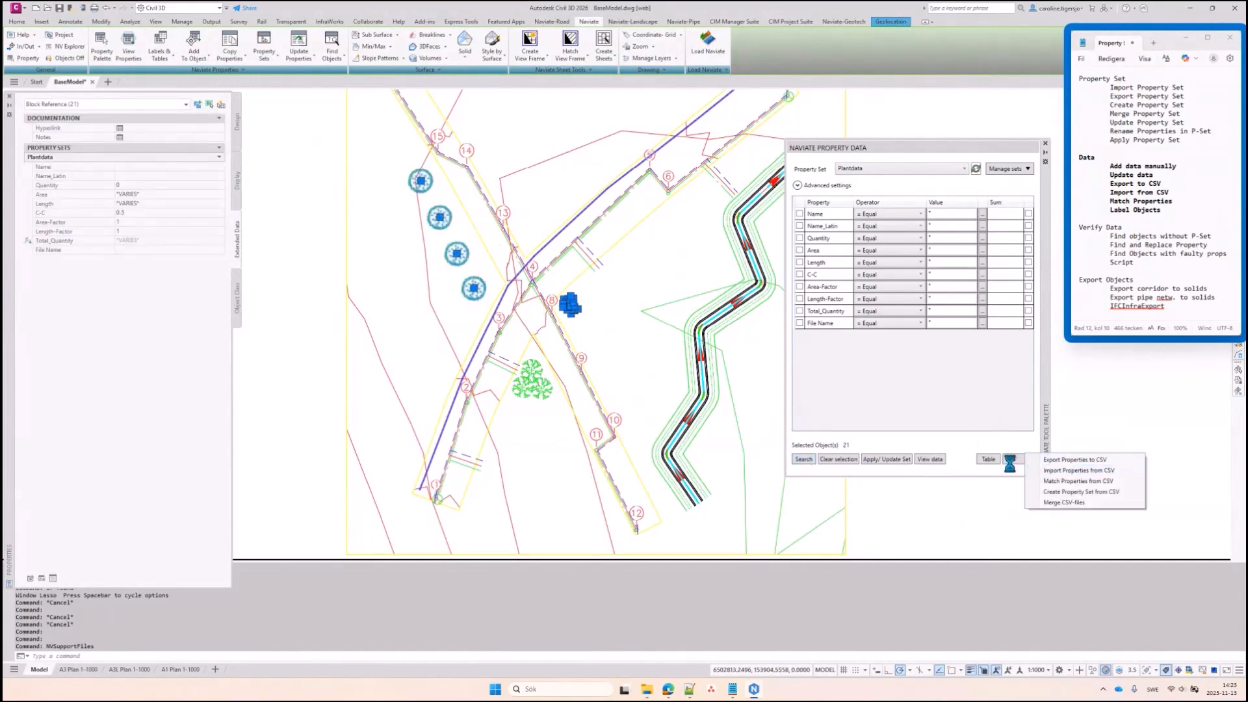
{"action": "double_click", "coordinate": [613, 364]}
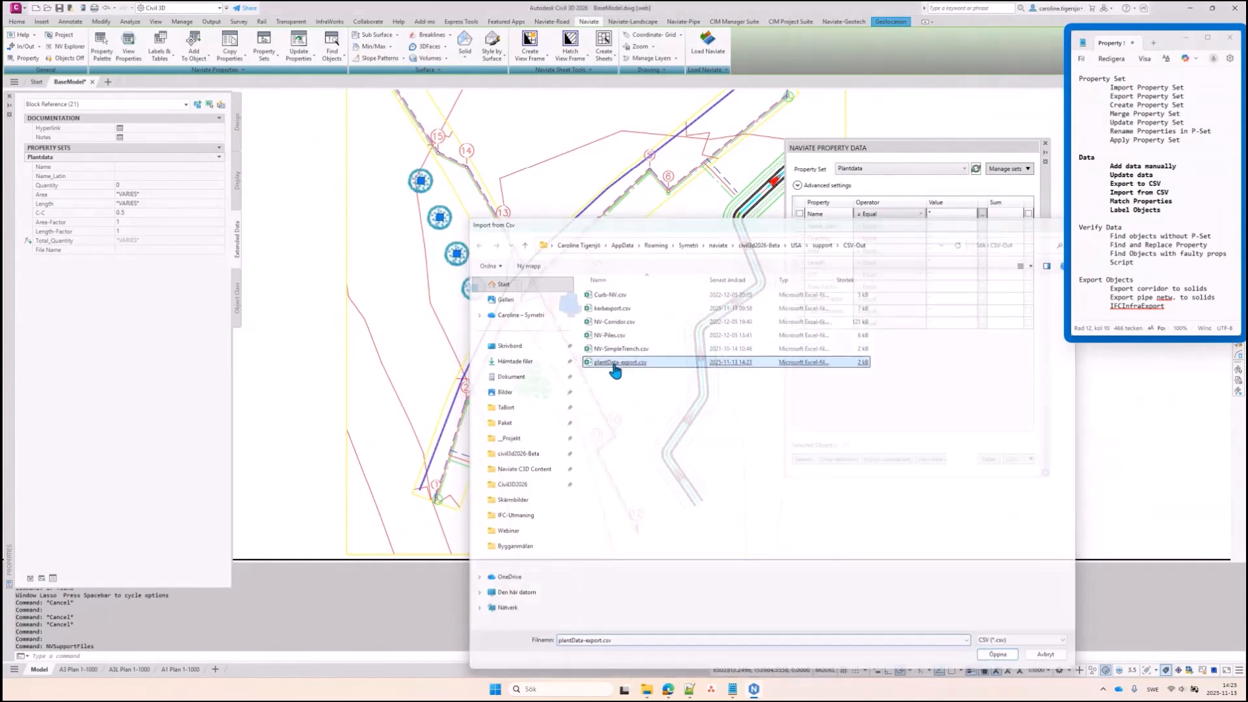
{"action": "left_click", "coordinate": [571, 385]}
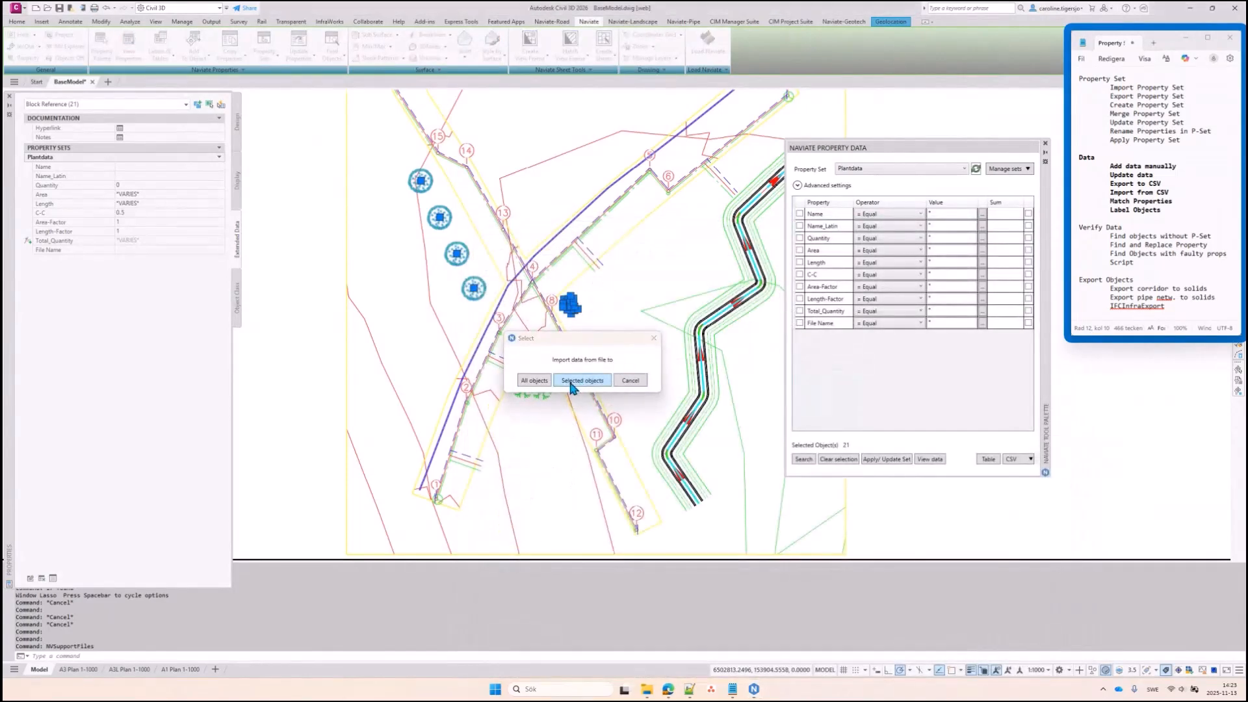
{"action": "key", "text": "Escape"}
{"action": "left_click", "coordinate": [474, 288]}
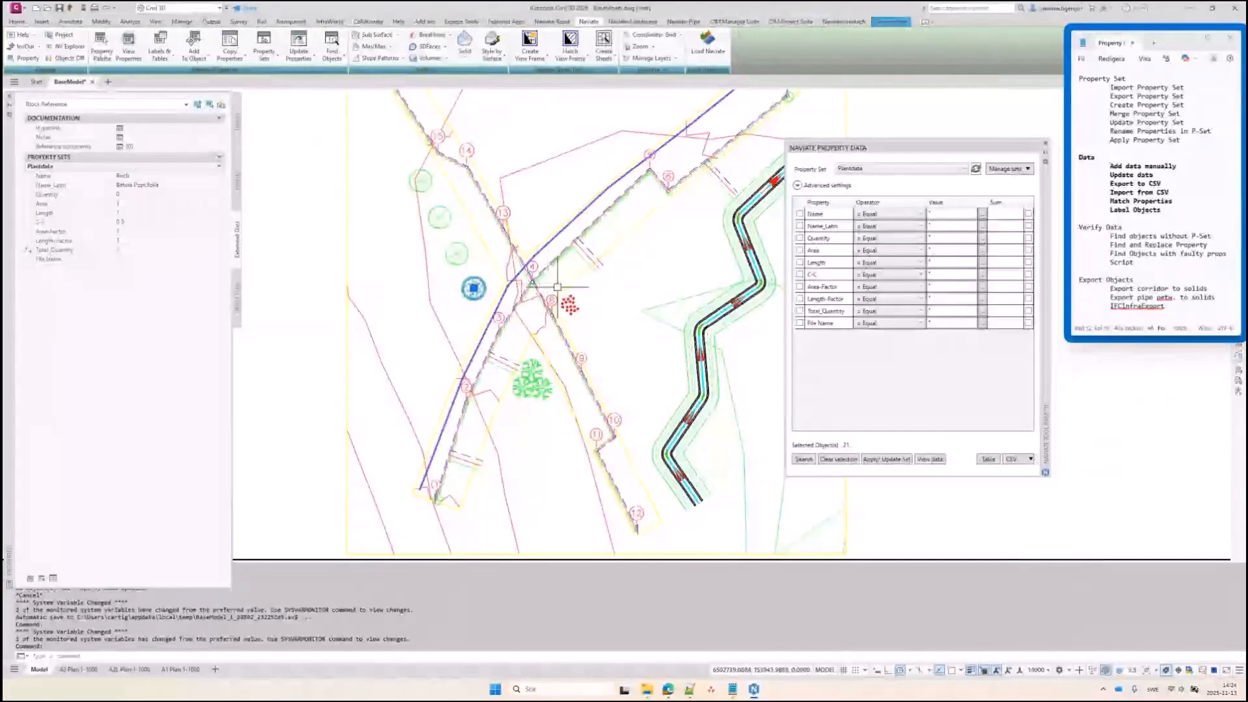
Inspect the kerb 3D solid at the road bend showing Kerb-NV Radius 4.681 and Direction 60.657
{"action": "key", "text": "Escape"}
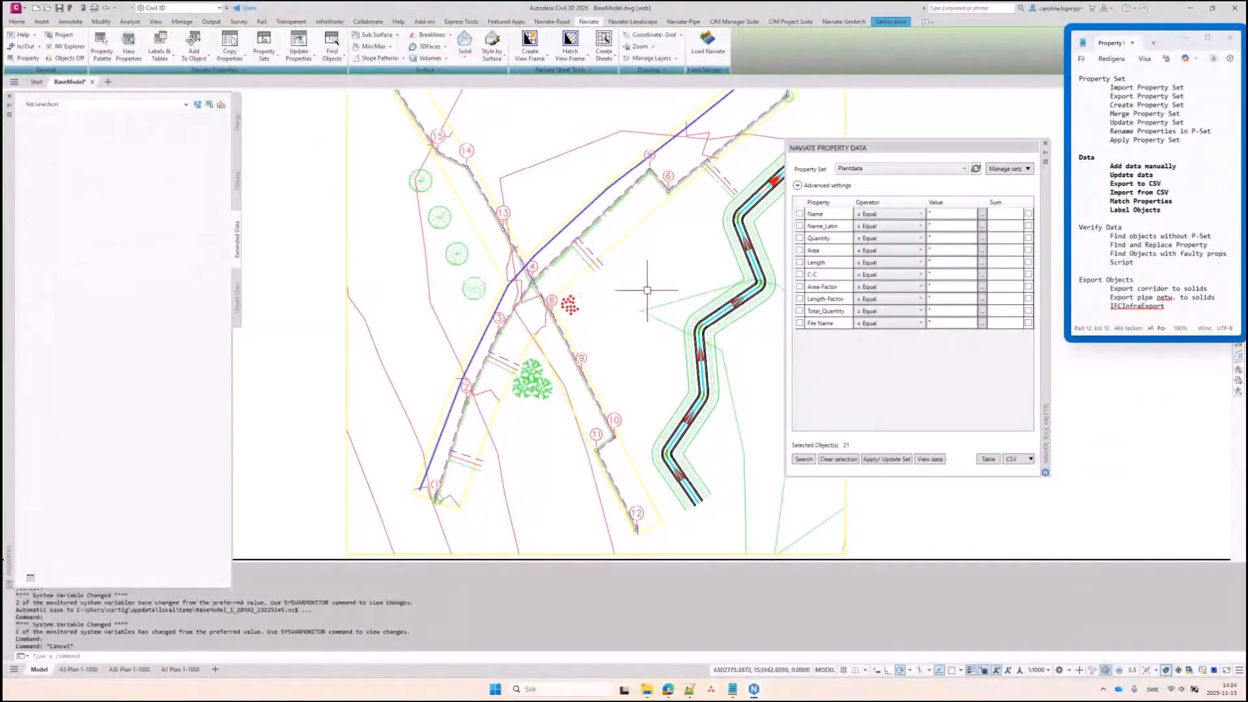
{"action": "middle_click_drag", "start_coordinate": [647, 287], "coordinate": [551, 279]}
{"action": "scroll", "coordinate": [623, 307], "scroll_direction": "up", "scroll_amount": 8}
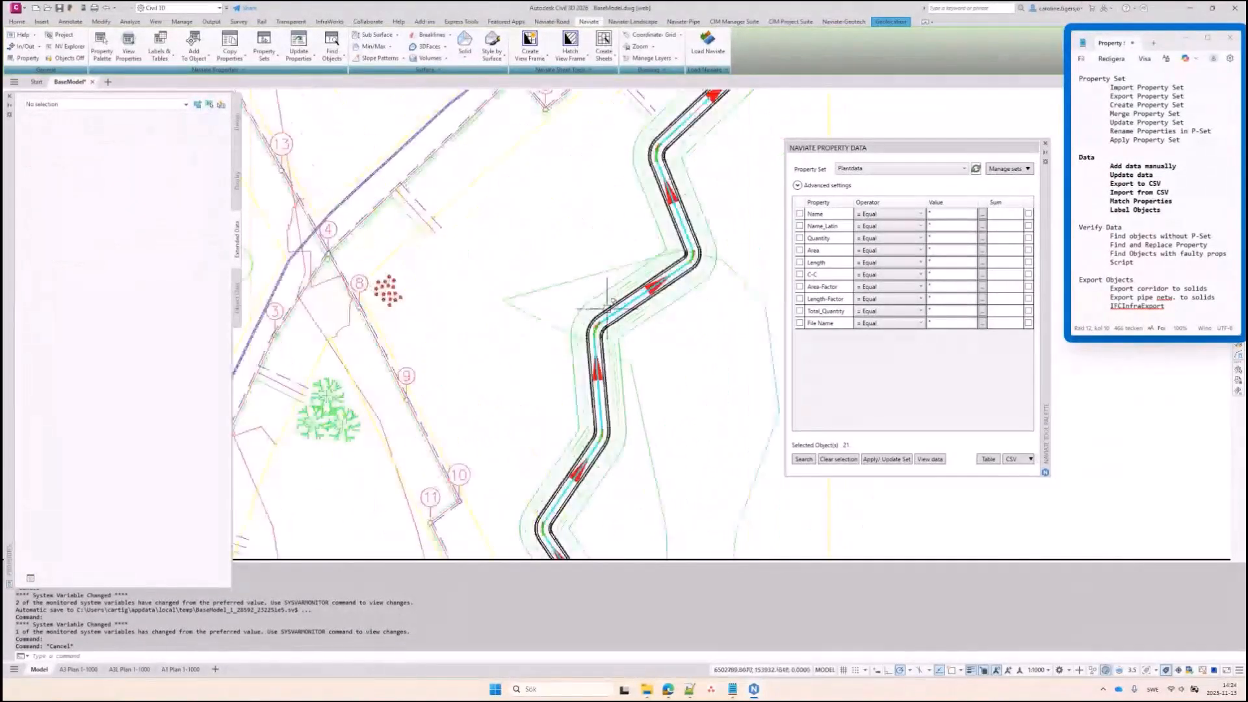
{"action": "left_click", "coordinate": [588, 335]}
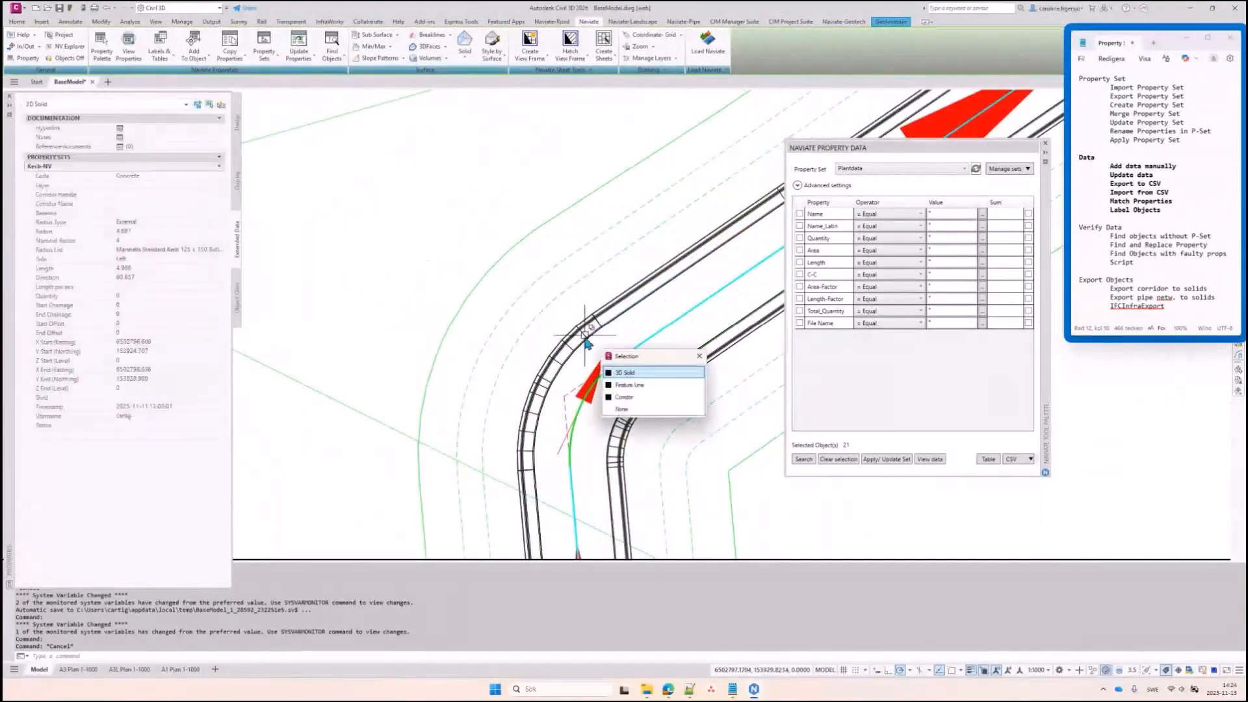
{"action": "left_click", "coordinate": [630, 355]}
{"action": "middle_click_drag", "start_coordinate": [630, 355], "coordinate": [594, 334]}
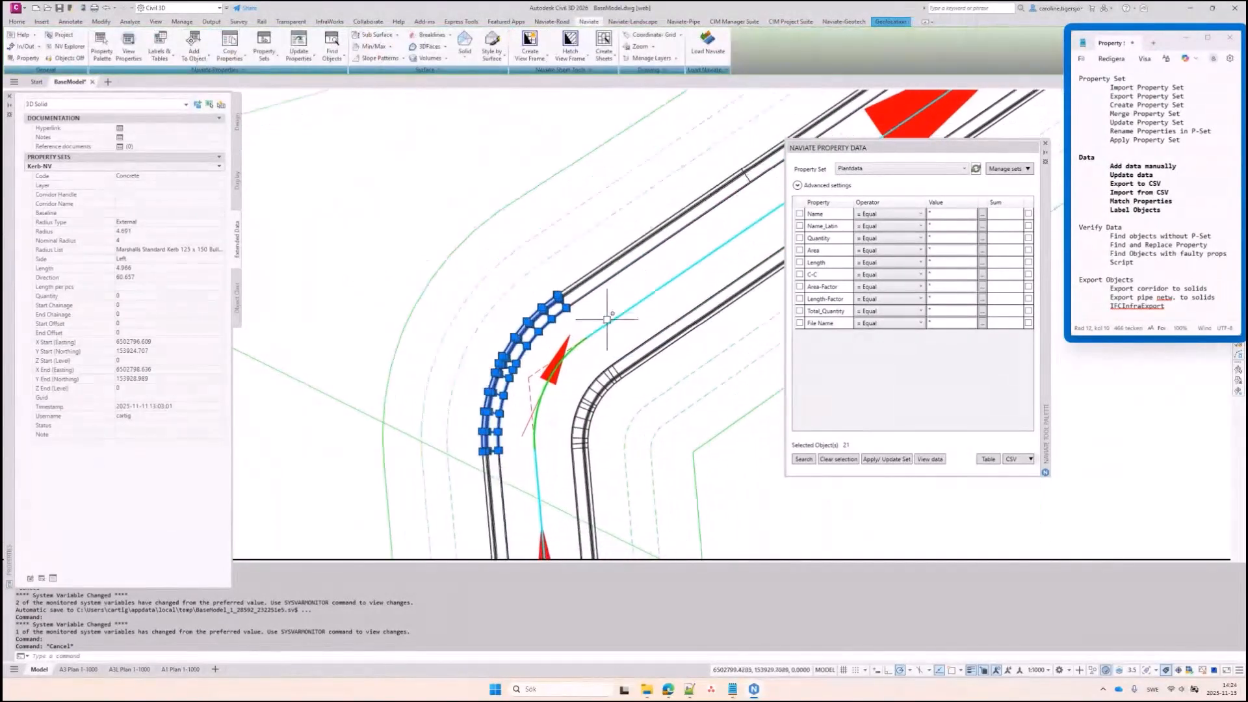
{"action": "left_click_drag", "start_coordinate": [160, 588], "coordinate": [161, 636]}
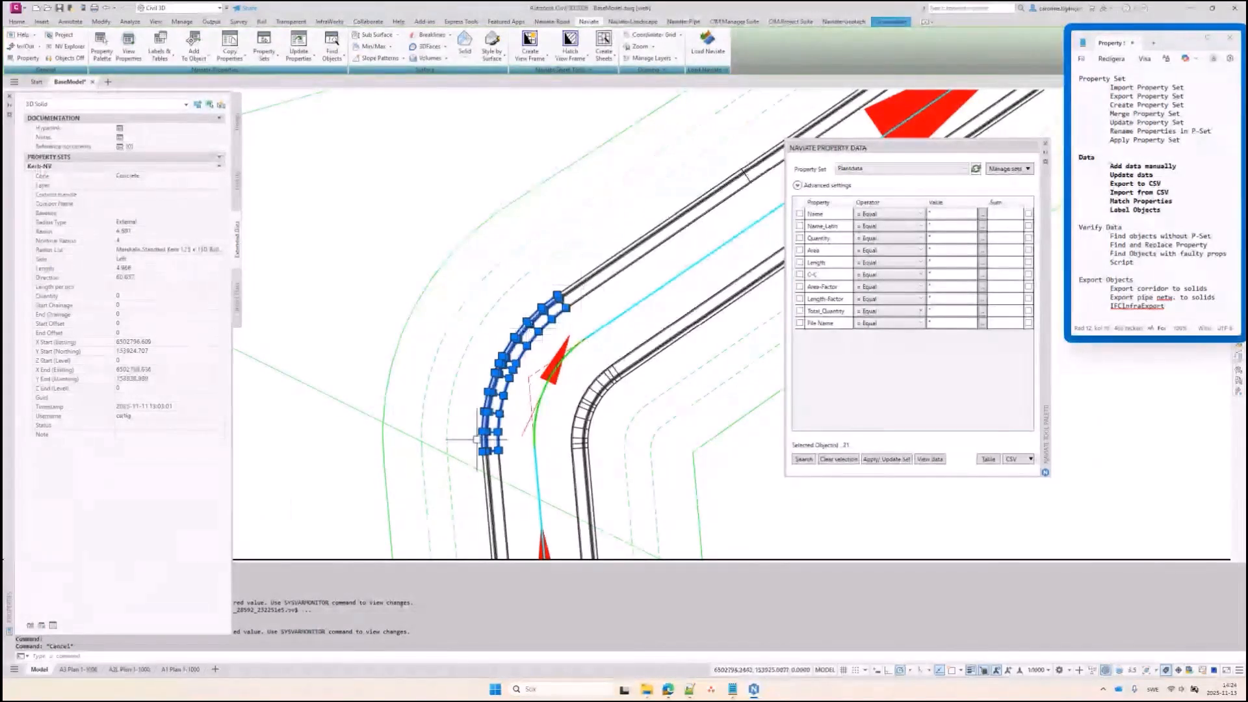
{"action": "middle_click_drag", "start_coordinate": [564, 457], "coordinate": [547, 399]}
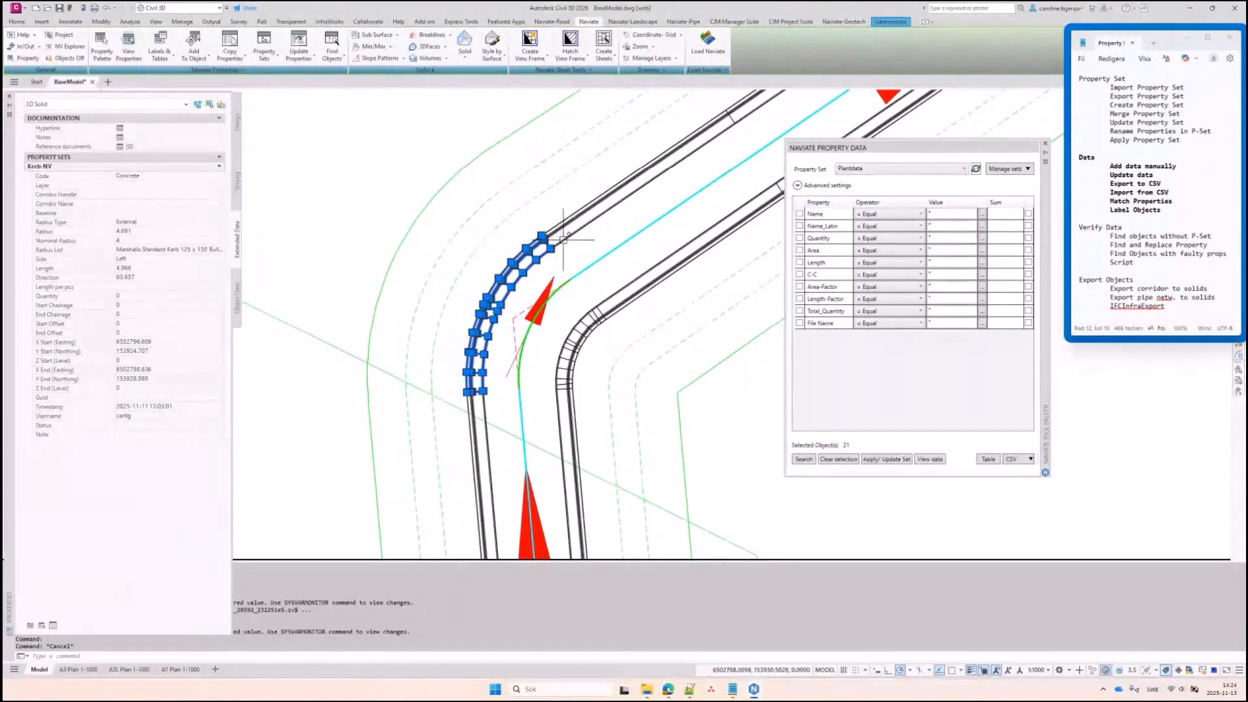
{"action": "scroll", "coordinate": [527, 320], "scroll_direction": "down", "scroll_amount": 4}
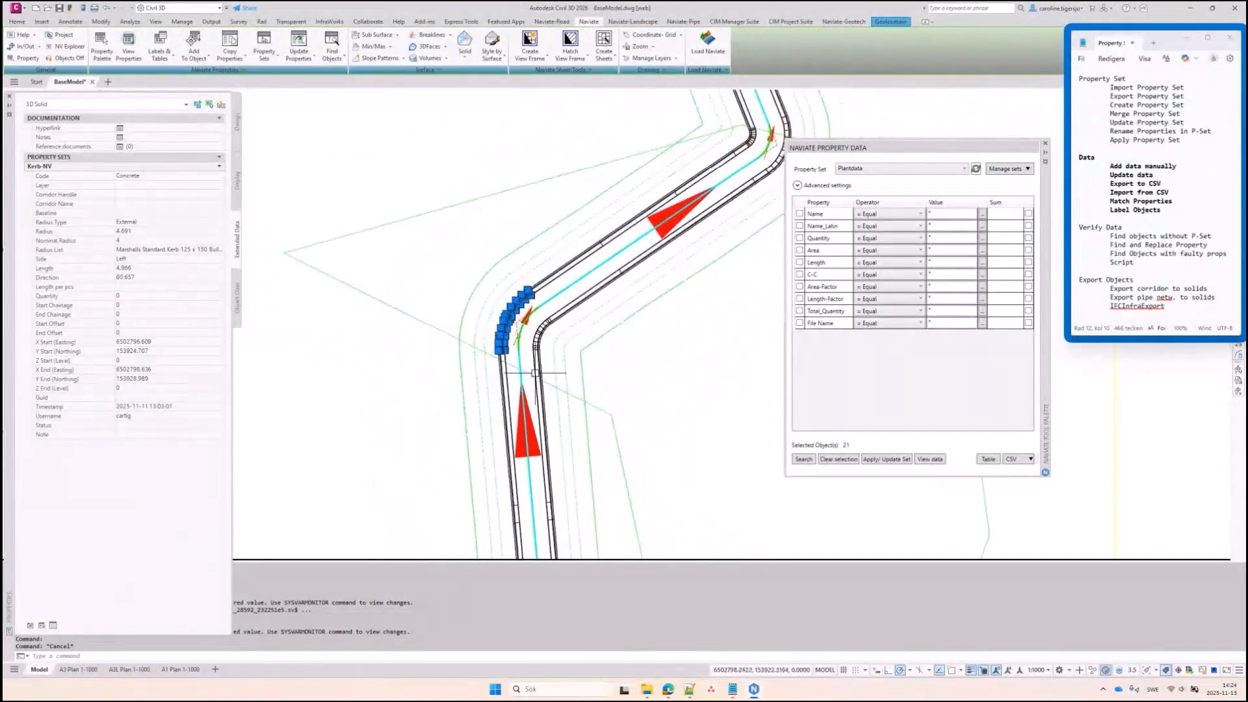
{"action": "middle_click_drag", "start_coordinate": [538, 379], "coordinate": [488, 462]}
{"action": "key", "text": "ctrl"}
{"action": "key", "text": "ctrl"}
{"action": "key", "text": "ctrl"}
{"action": "key", "text": "ctrl"}
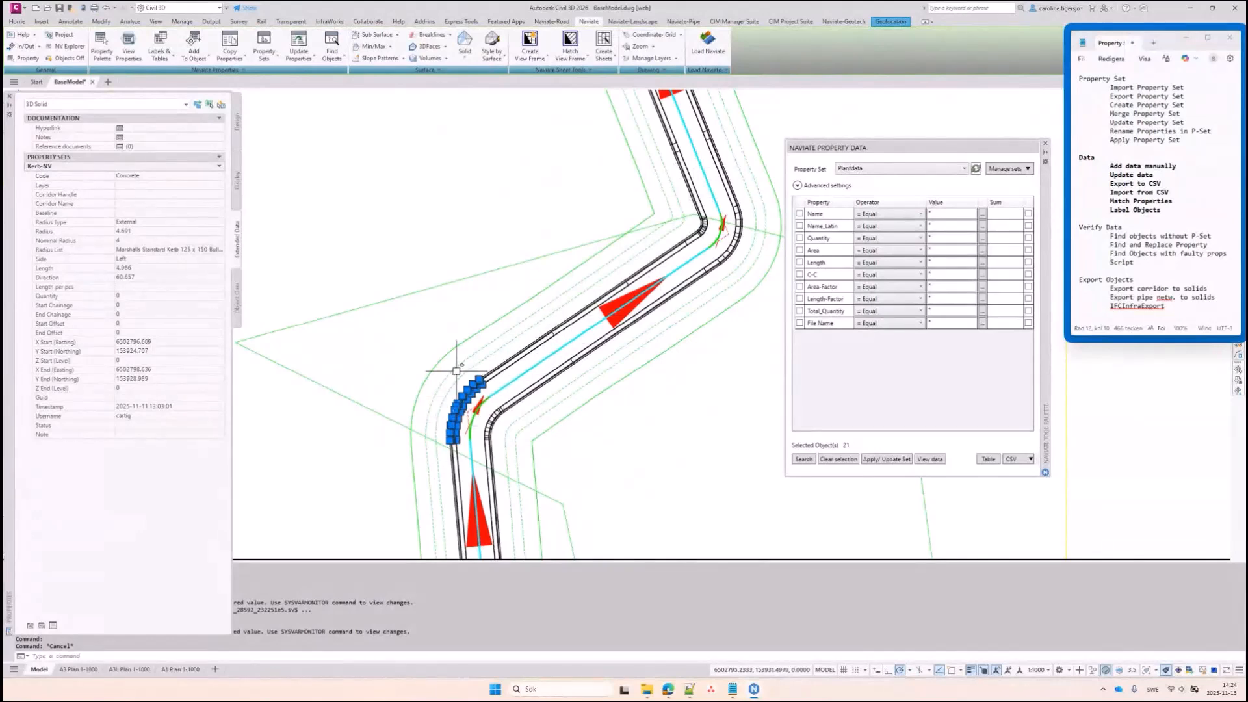
{"action": "key", "text": "Escape"}
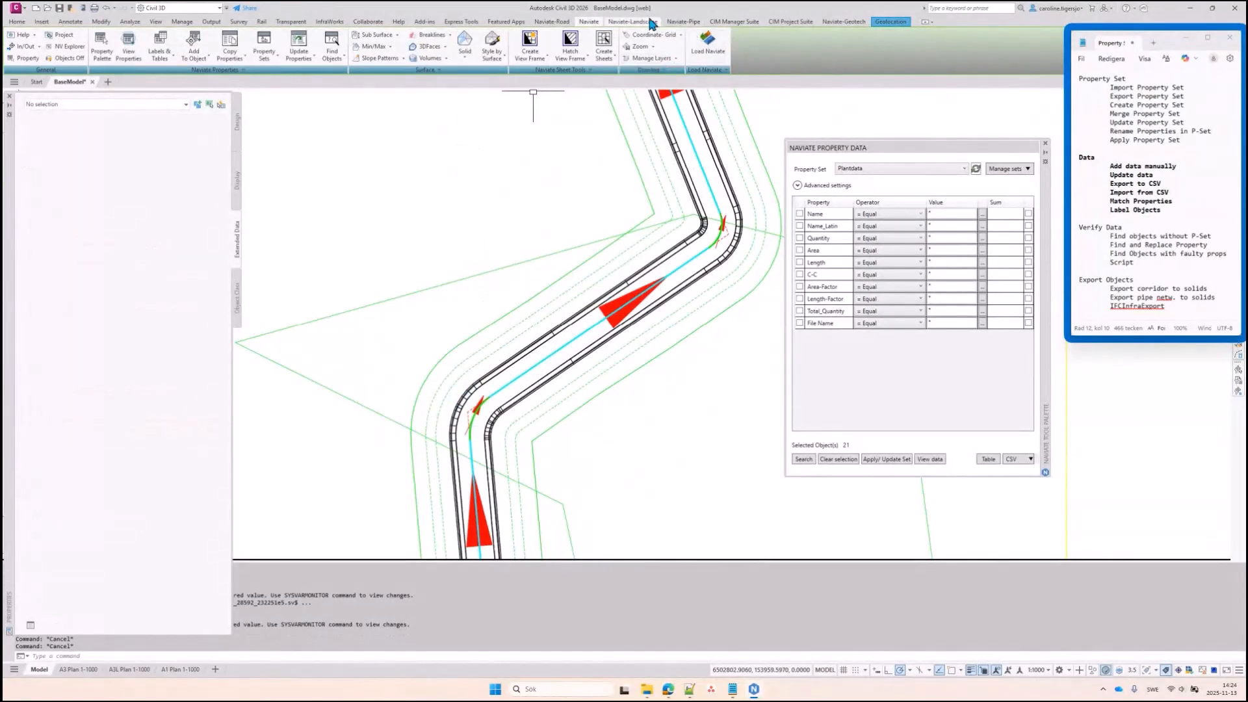
On the Naviate-Road tab, inspect the upper-bend kerb solid: Kerb-NV Radius 2.907, Length 3.928, Direction 77.42
{"action": "left_click", "coordinate": [633, 22]}
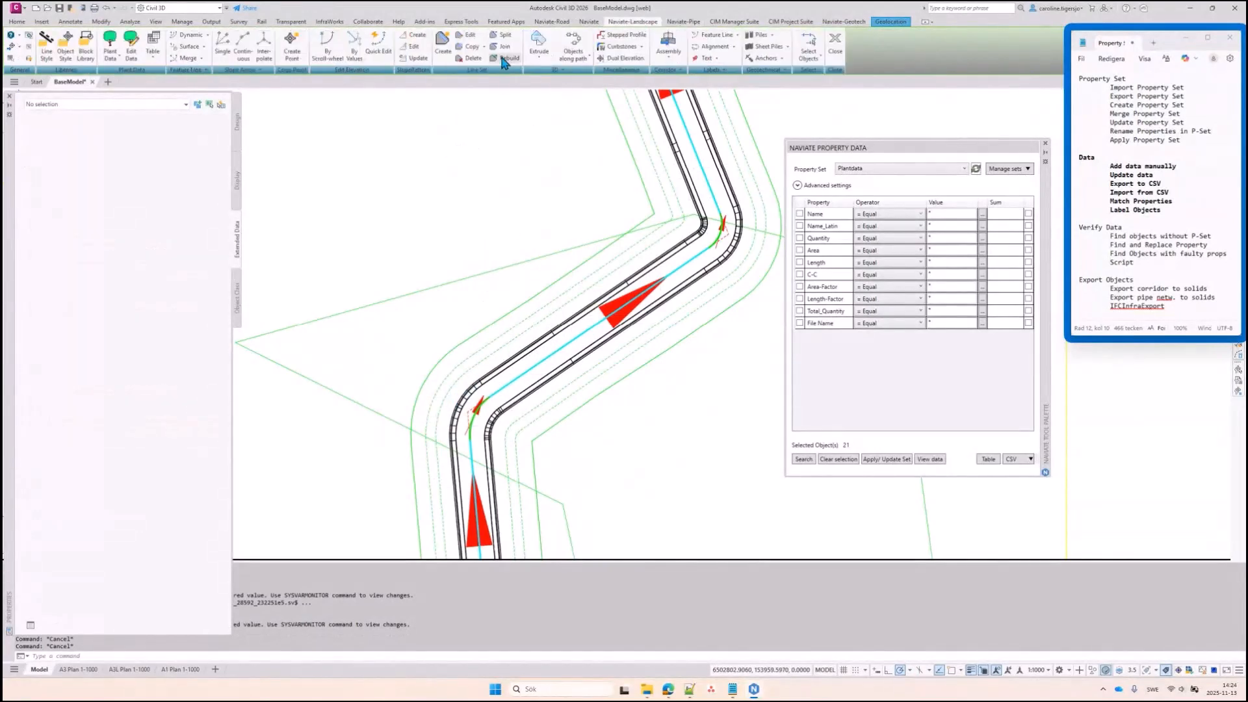
{"action": "left_click", "coordinate": [563, 22]}
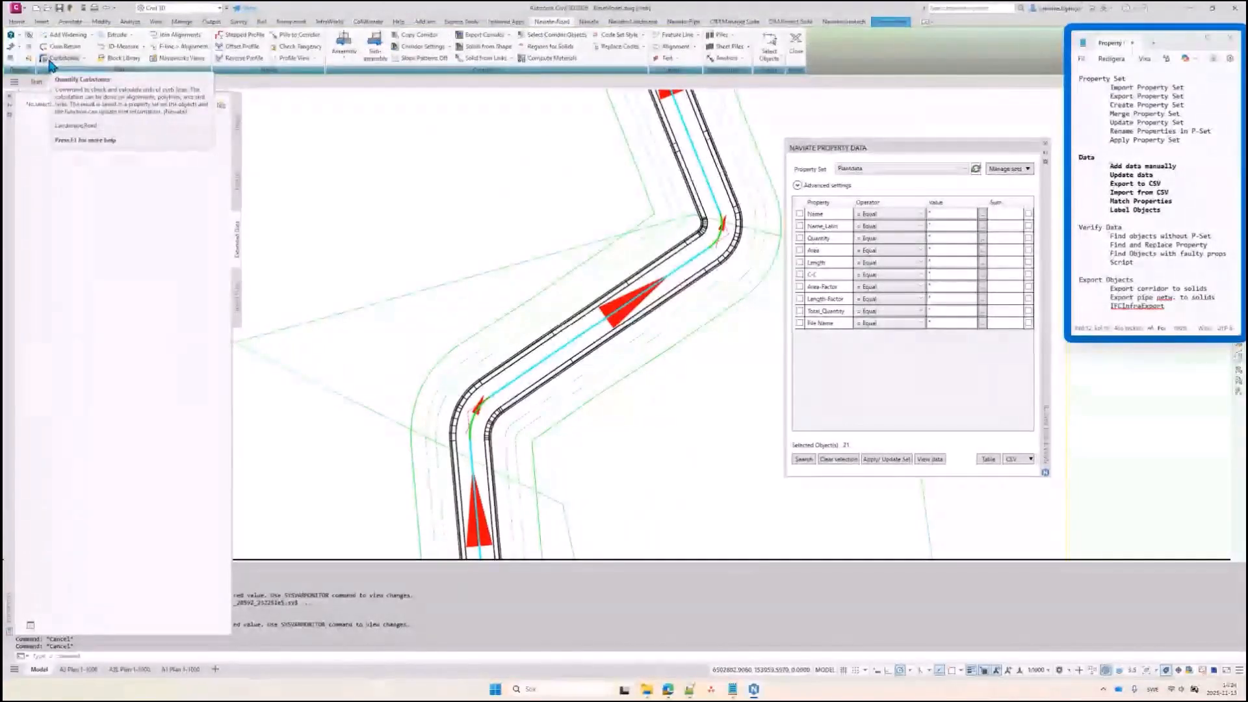
{"action": "left_click", "coordinate": [481, 408]}
{"action": "left_click", "coordinate": [520, 431]}
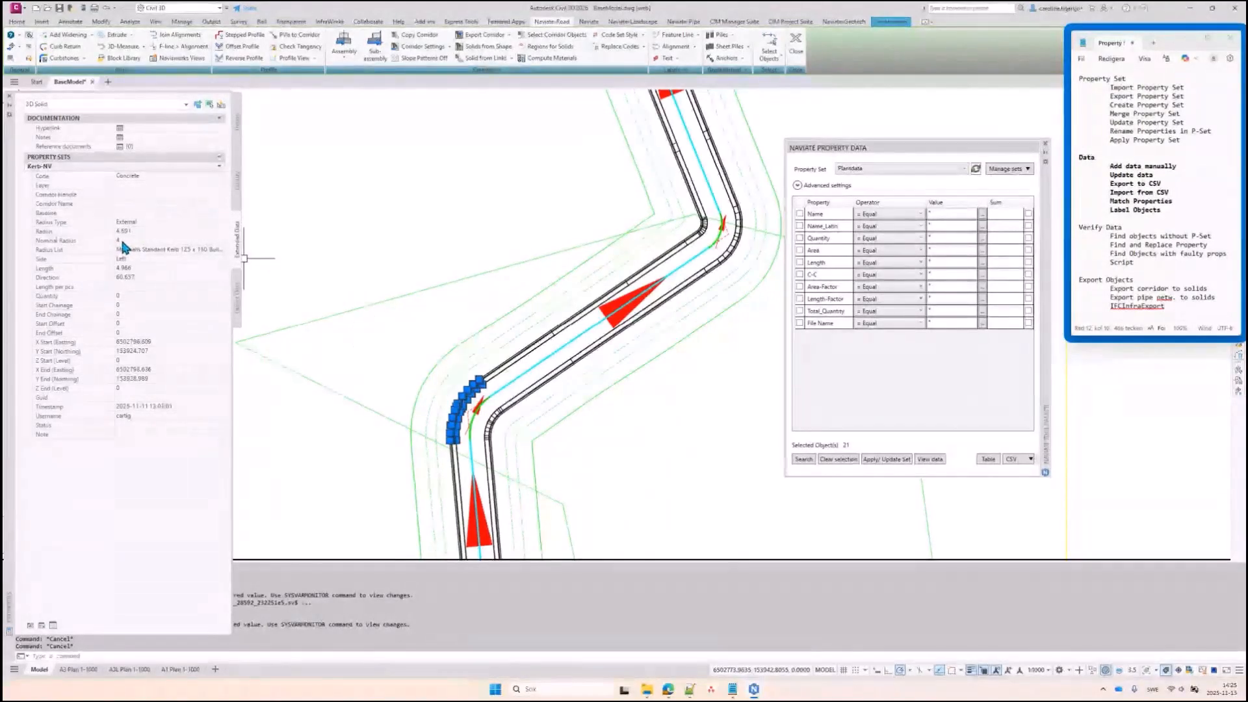
{"action": "key", "text": "Escape"}
{"action": "left_click", "coordinate": [702, 226]}
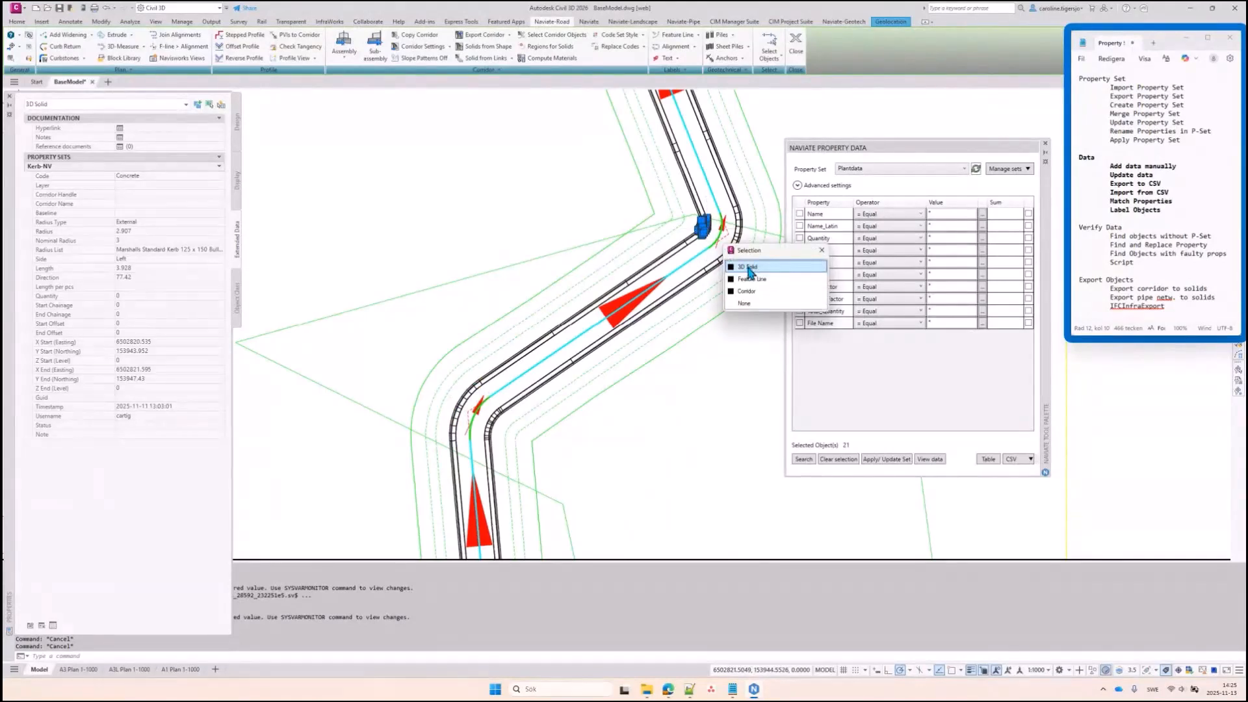
{"action": "left_click", "coordinate": [748, 268]}
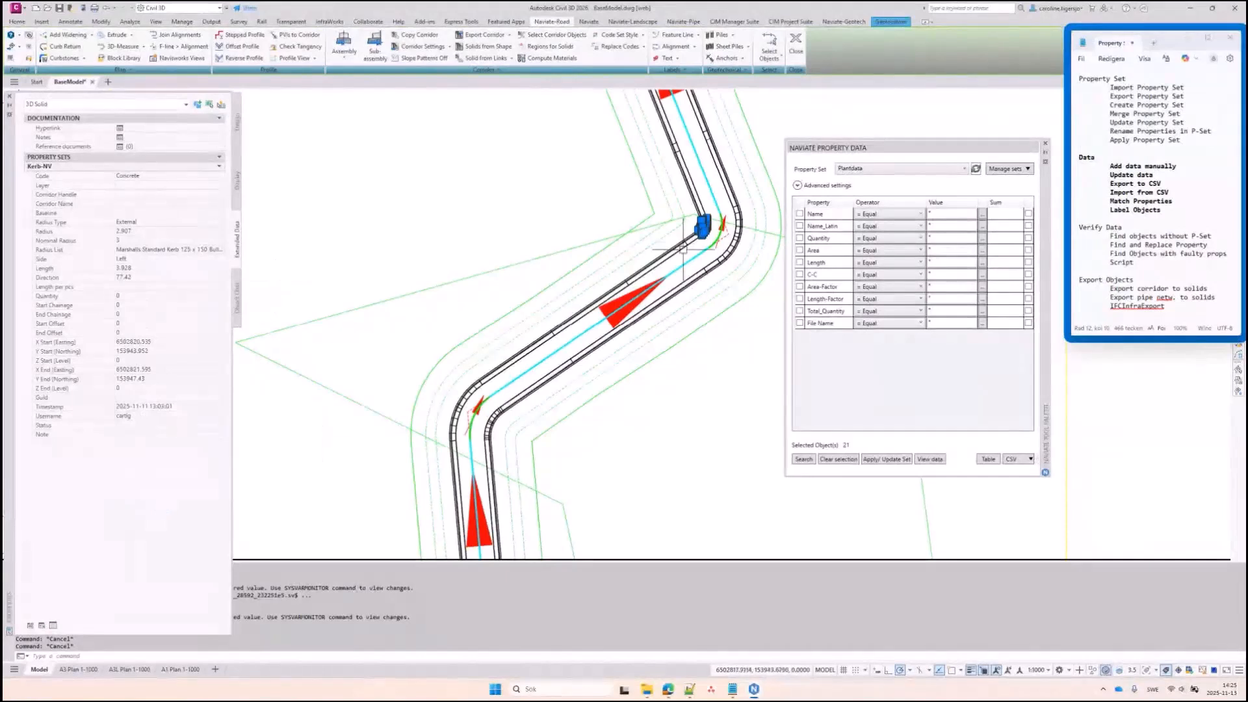
Set the property set to Kerb-NV and search, selecting all 22 kerb solids
{"action": "key", "text": "Escape"}
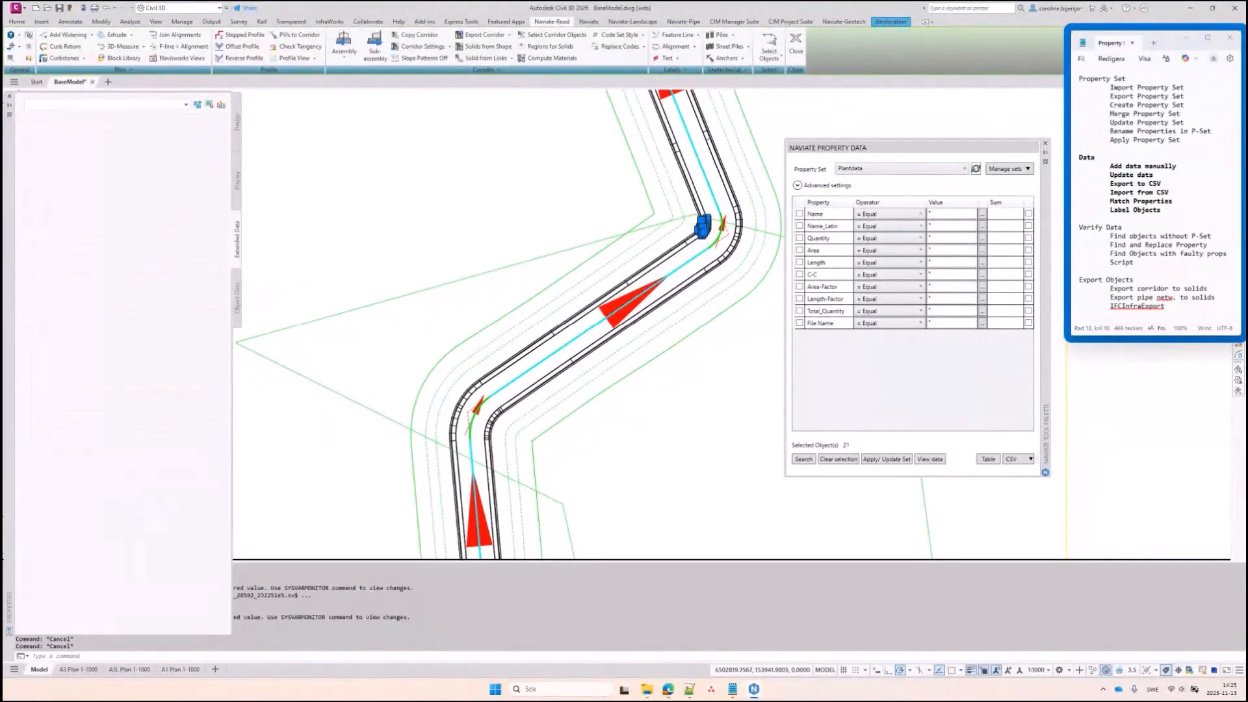
{"action": "left_click", "coordinate": [943, 170]}
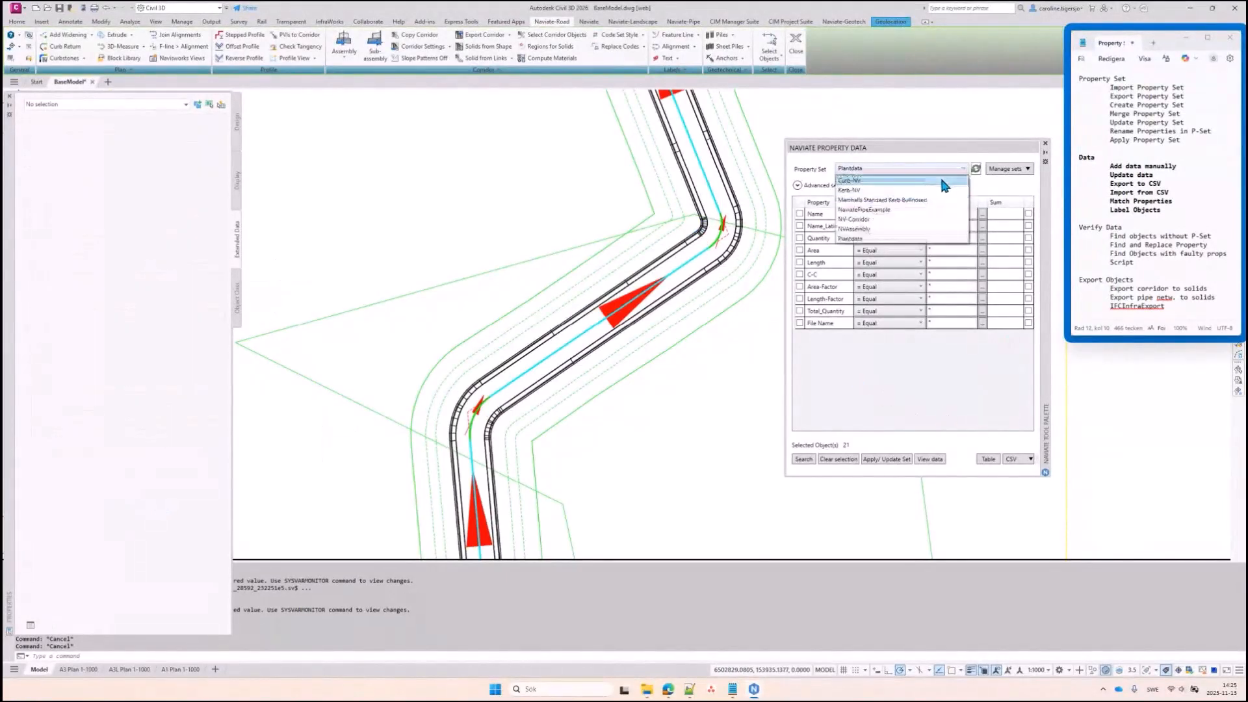
{"action": "left_click", "coordinate": [936, 195]}
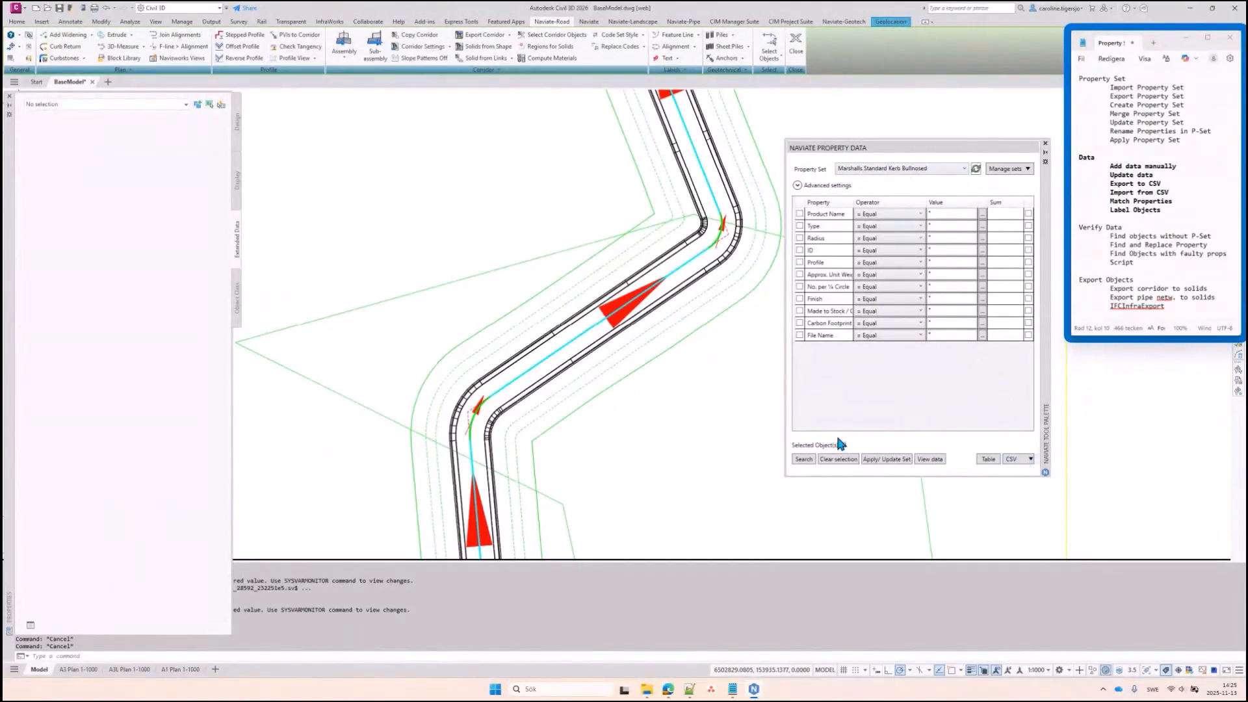
{"action": "left_click", "coordinate": [894, 170]}
{"action": "left_click", "coordinate": [892, 190]}
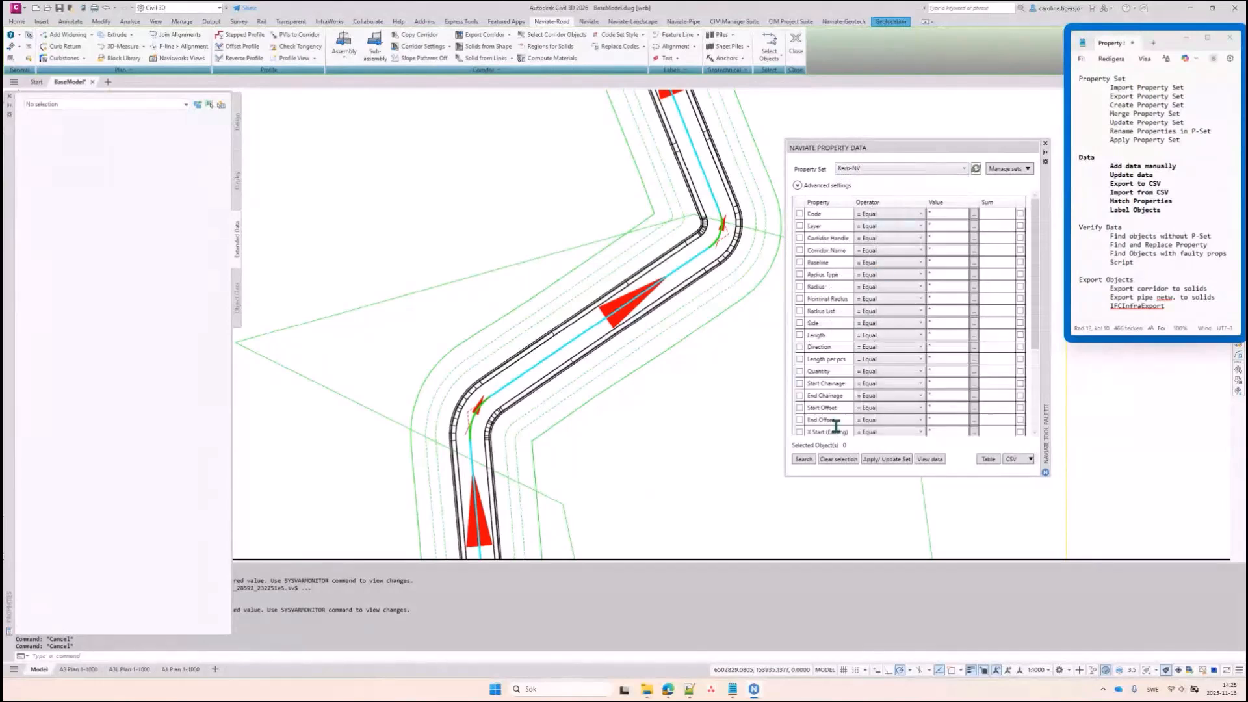
{"action": "left_click", "coordinate": [804, 459]}
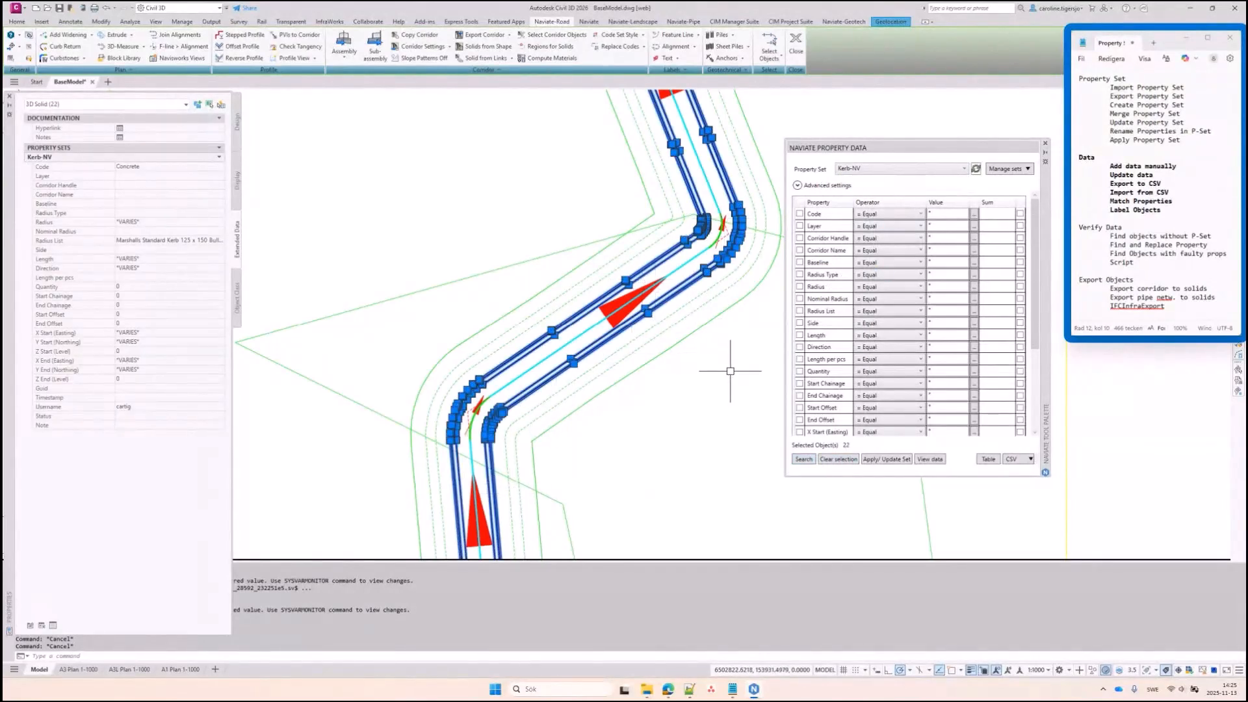
{"action": "left_click", "coordinate": [1025, 461]}
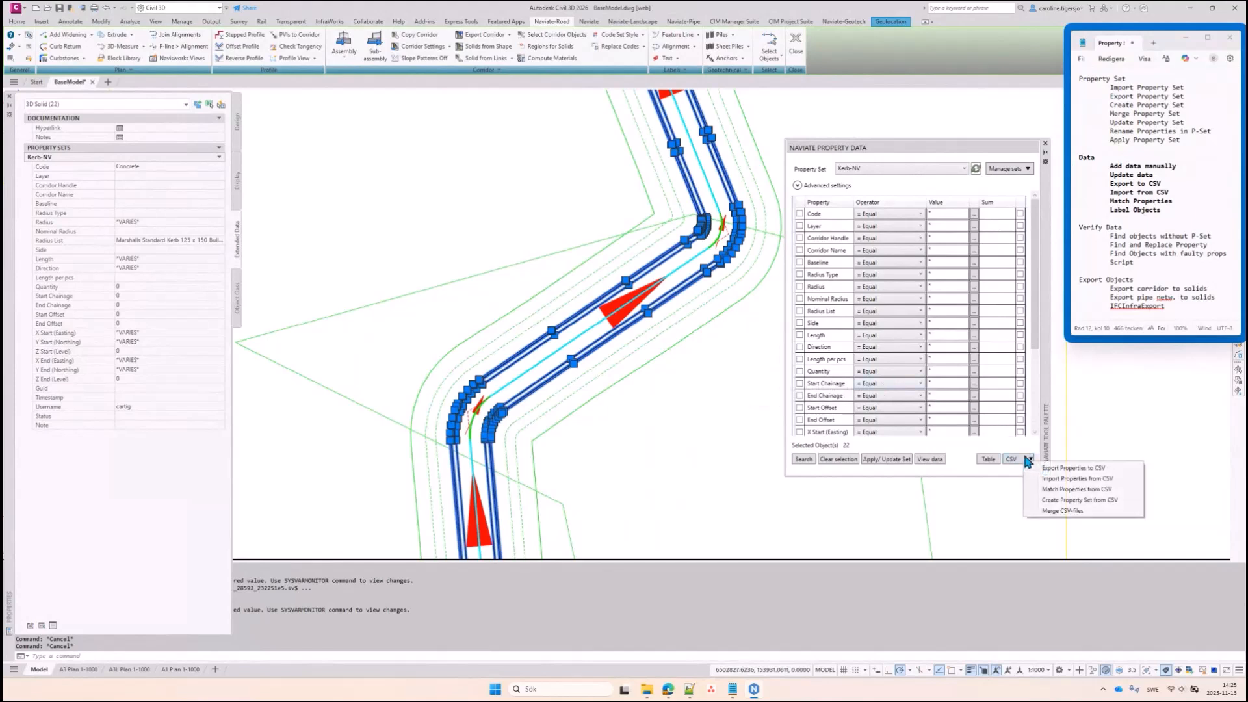
Load Marshalls Standard Kerb Bullnosed.csv and match on the Kerb-NV Nominal Radius property
{"action": "left_click", "coordinate": [1046, 492]}
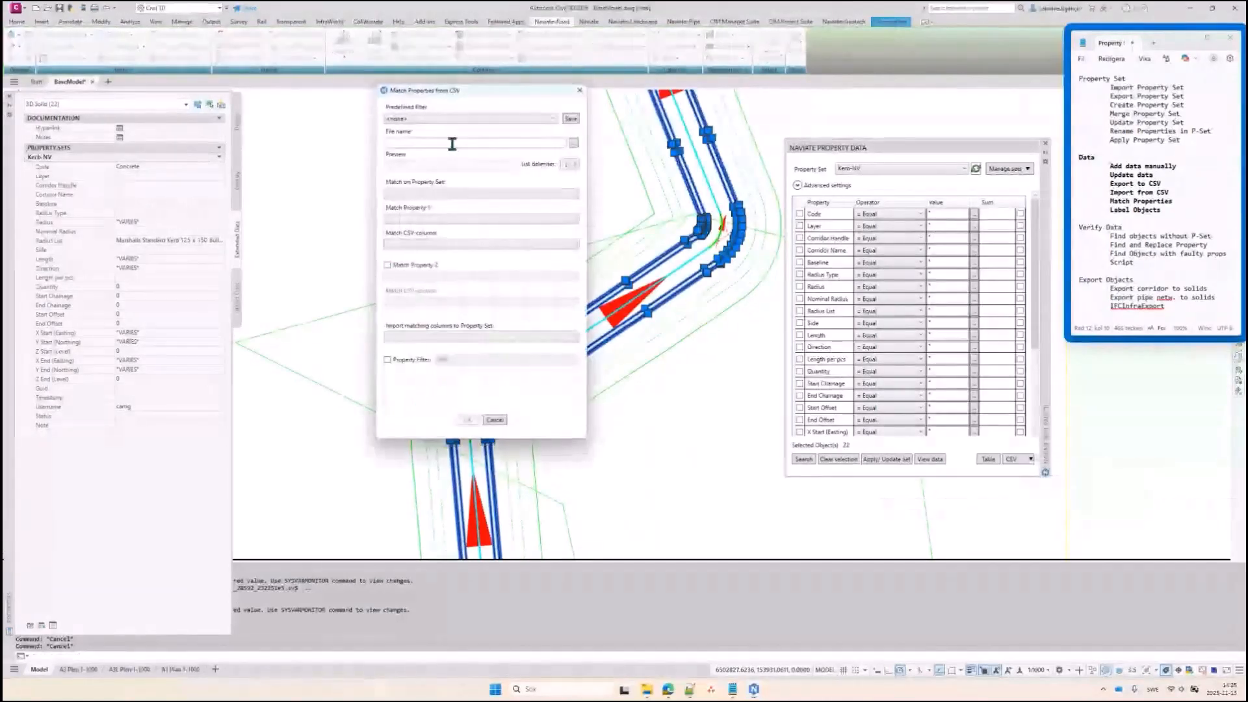
{"action": "left_click", "coordinate": [573, 143]}
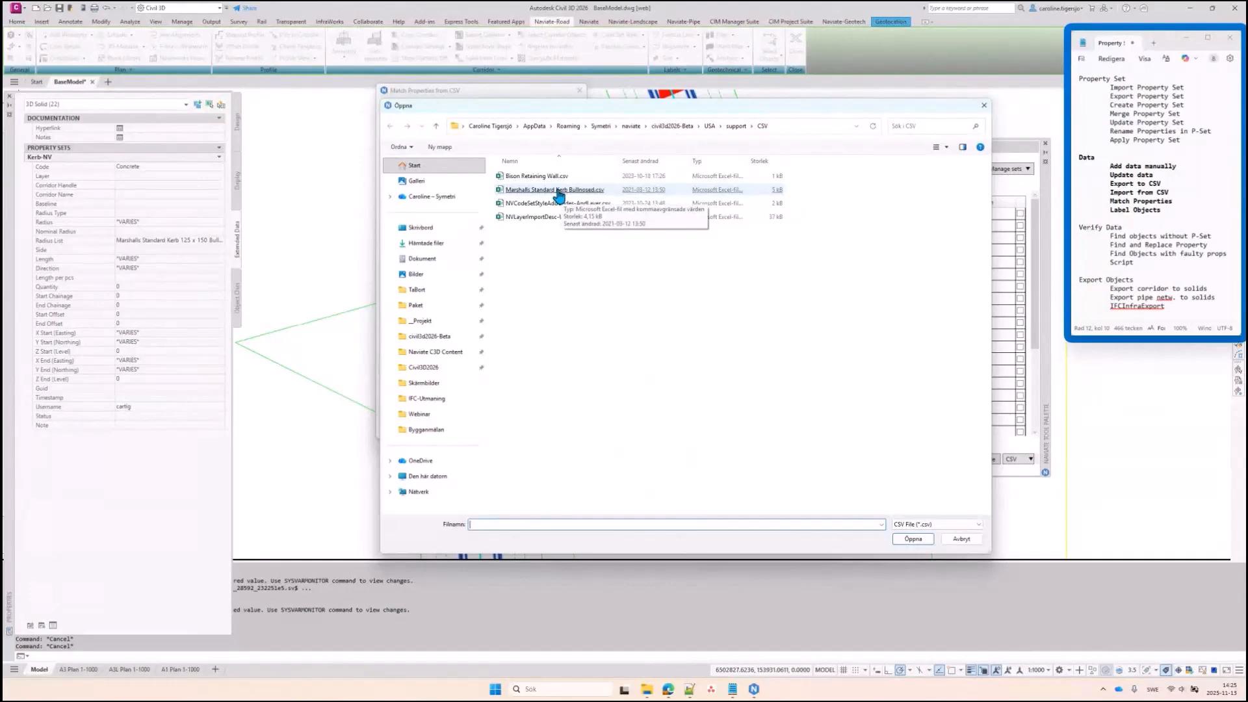
{"action": "double_click", "coordinate": [558, 190]}
{"action": "left_click", "coordinate": [448, 193]}
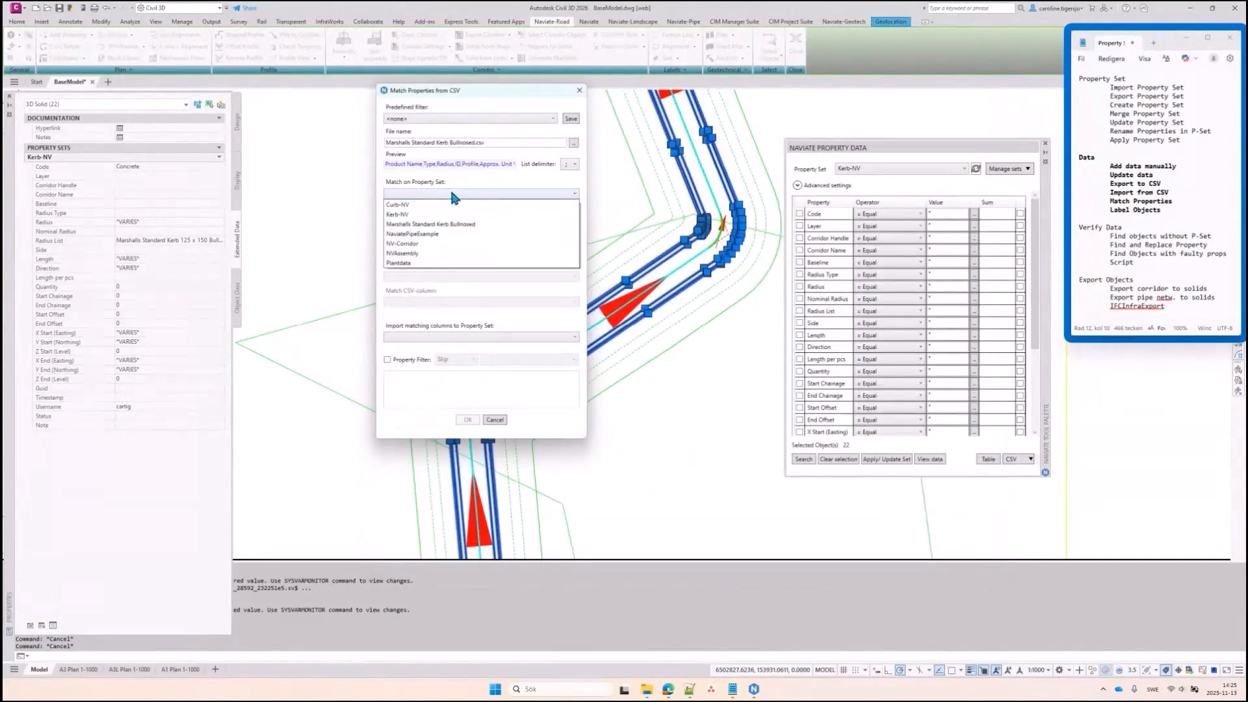
{"action": "left_click", "coordinate": [404, 215]}
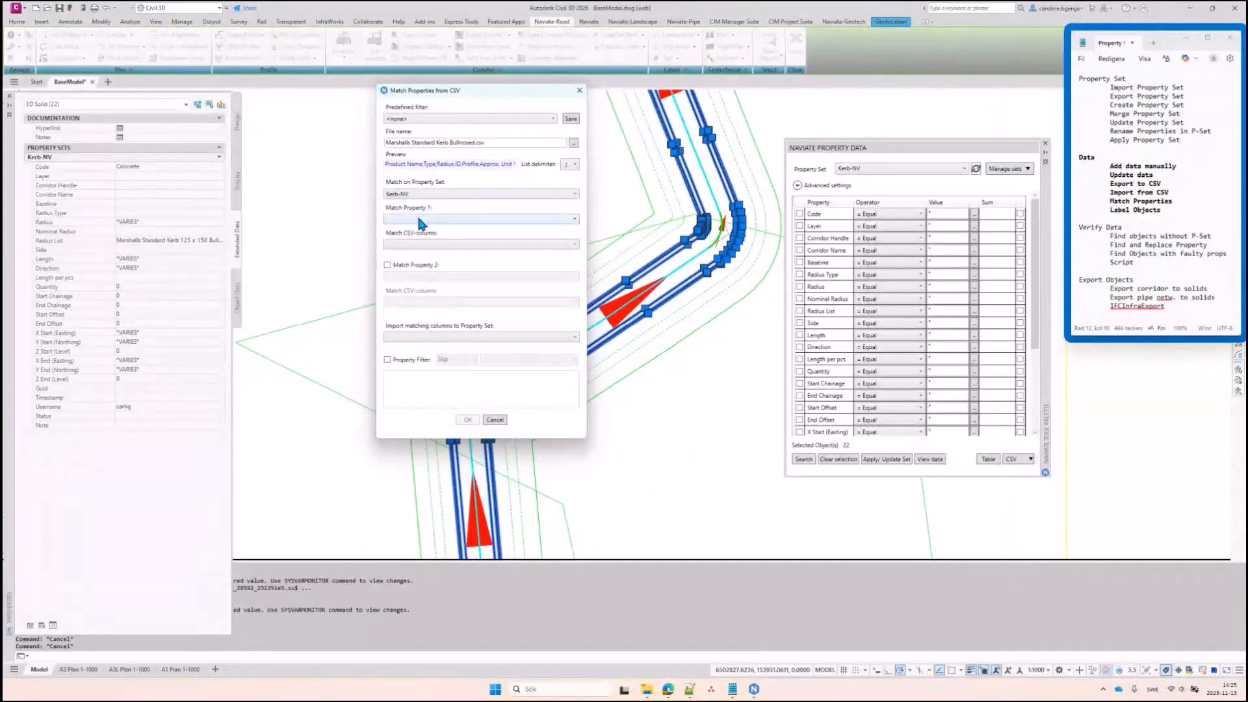
{"action": "left_click", "coordinate": [416, 218]}
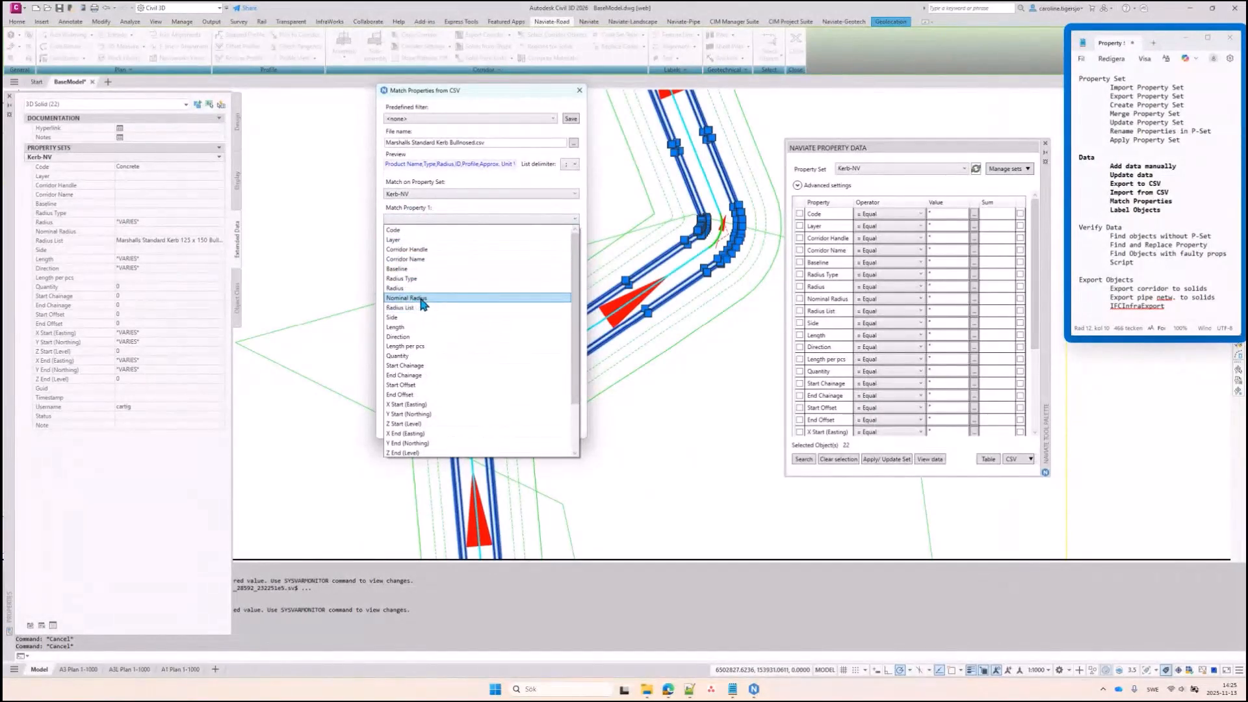
{"action": "left_click", "coordinate": [421, 299]}
Use a comma delimiter, match against the Radius column, and import into the Marshalls Standard Kerb Bullnosed set
{"action": "left_click", "coordinate": [432, 245]}
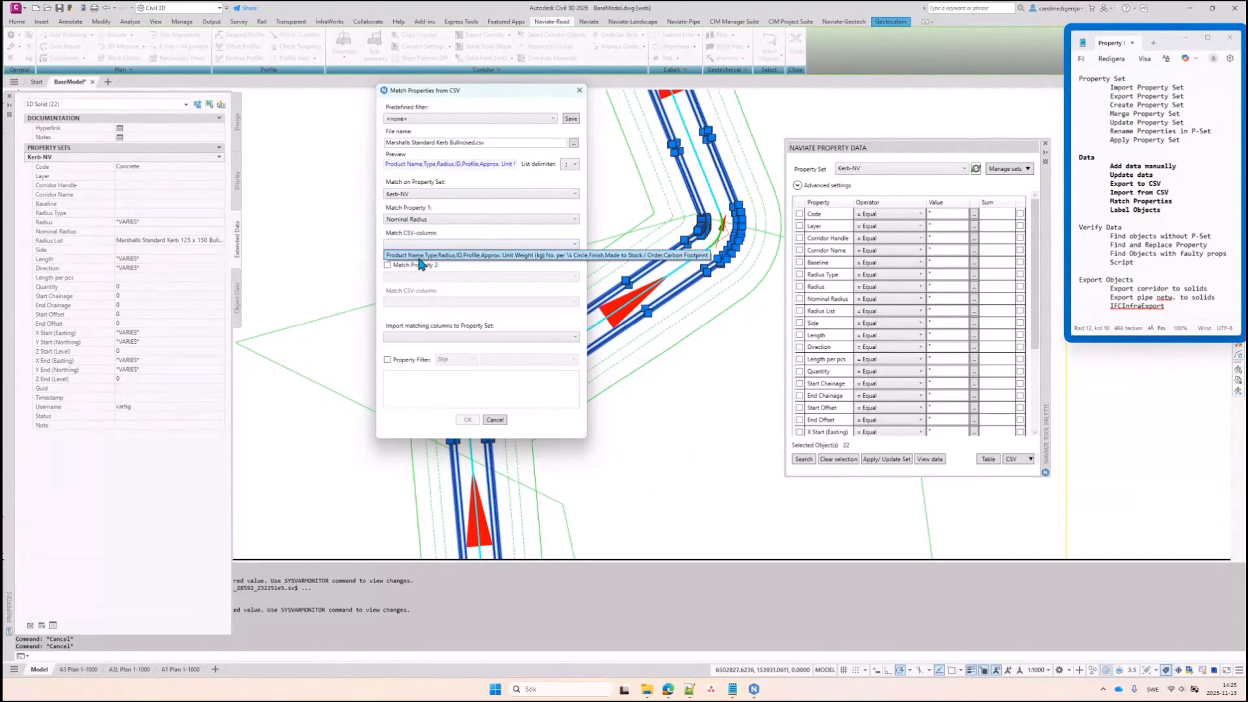
{"action": "left_click", "coordinate": [572, 165]}
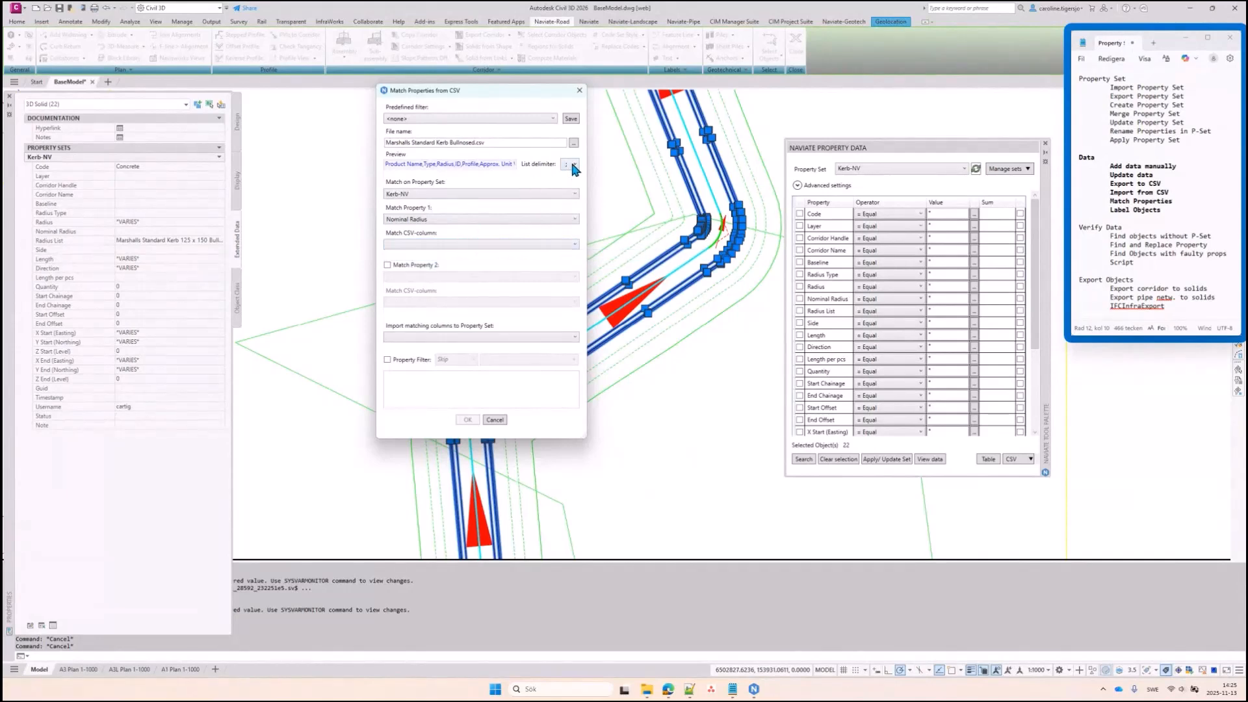
{"action": "left_click", "coordinate": [572, 165]}
{"action": "left_click", "coordinate": [570, 178]}
{"action": "left_click", "coordinate": [512, 246]}
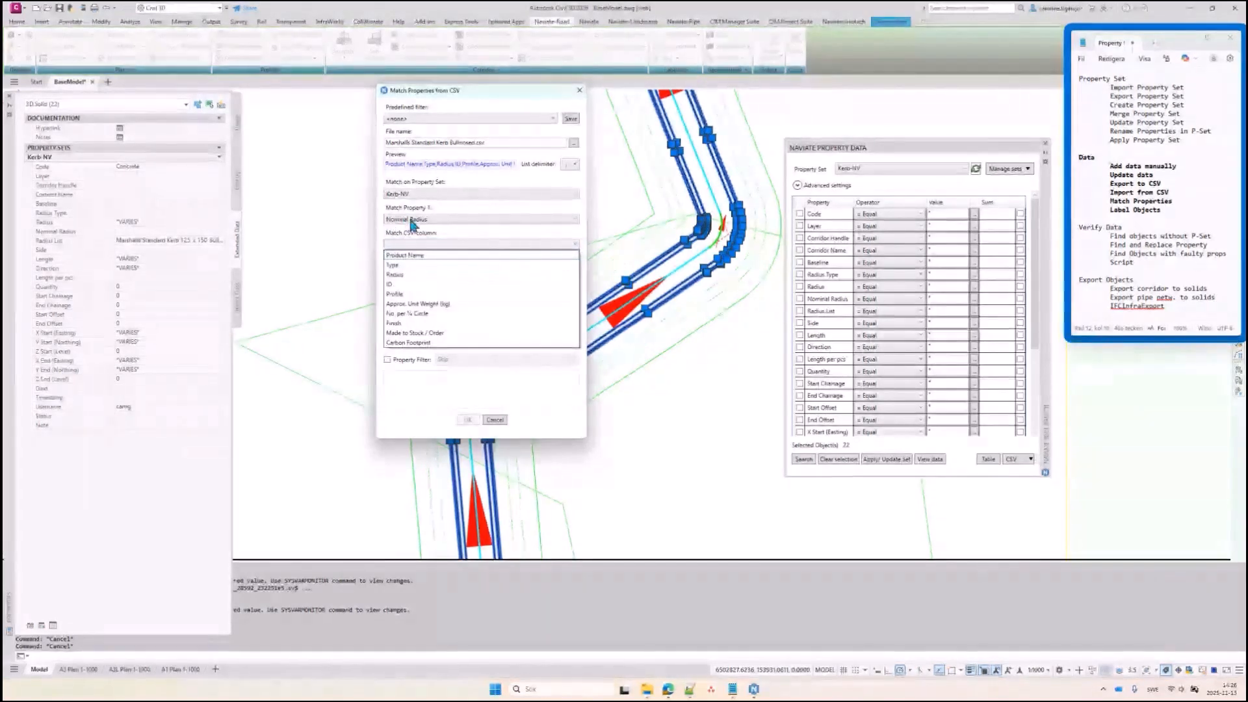
{"action": "left_click", "coordinate": [402, 276]}
{"action": "left_click", "coordinate": [413, 337]}
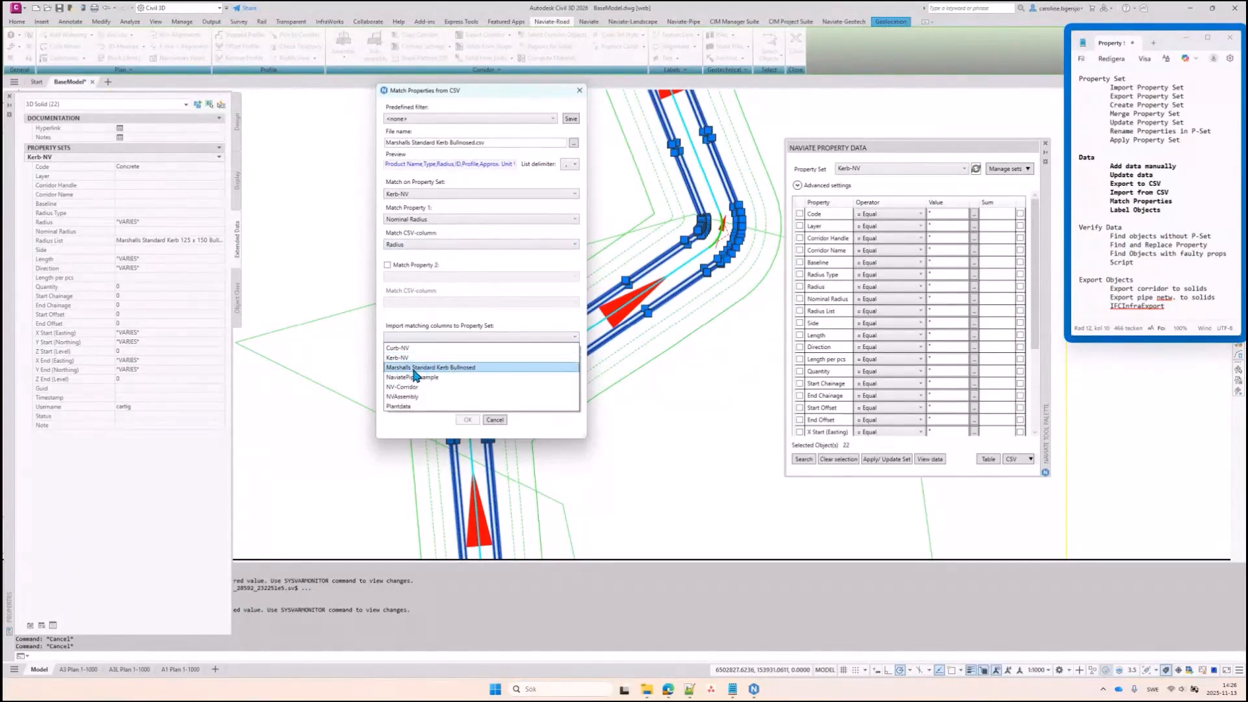
{"action": "left_click", "coordinate": [409, 367]}
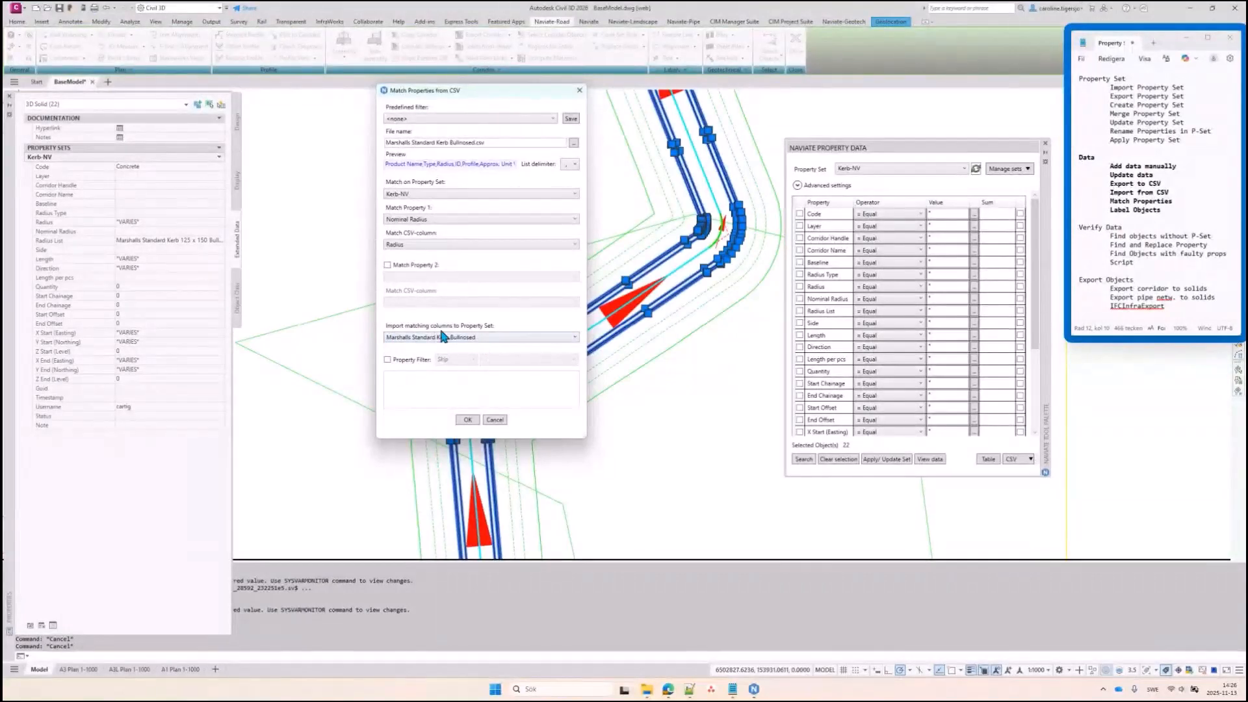
{"action": "left_click", "coordinate": [468, 419]}
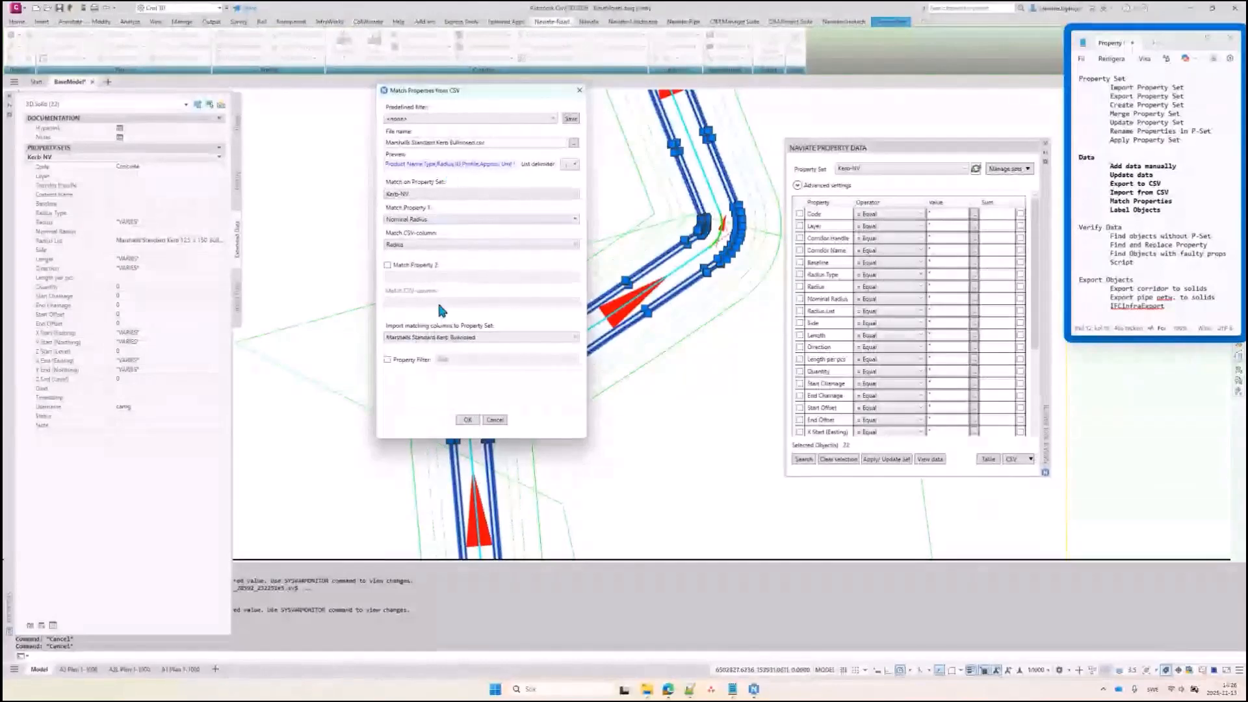
{"action": "left_click", "coordinate": [468, 420]}
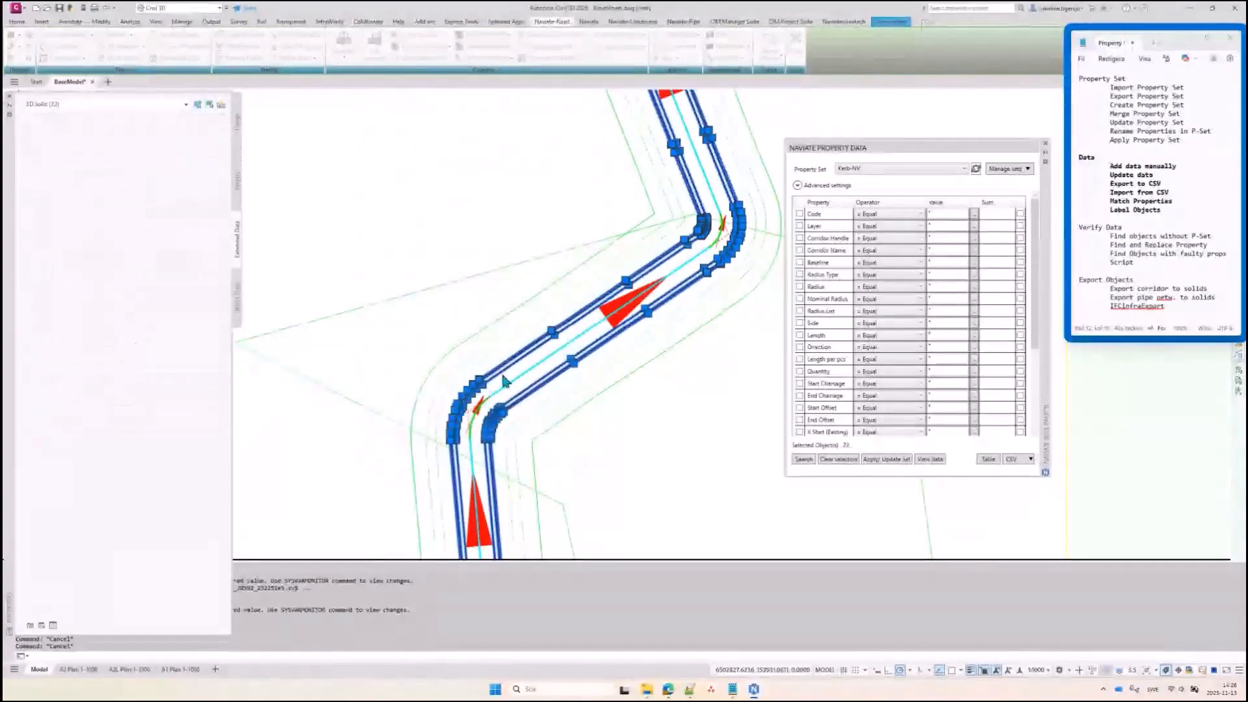
Check the kerb solids at two bends for Marshalls Standard Kerb Bullnosed data (Radius 3), then deselect
{"action": "key", "text": "Escape"}
{"action": "scroll", "coordinate": [470, 391], "scroll_direction": "up", "scroll_amount": 3}
{"action": "left_click", "coordinate": [469, 388]}
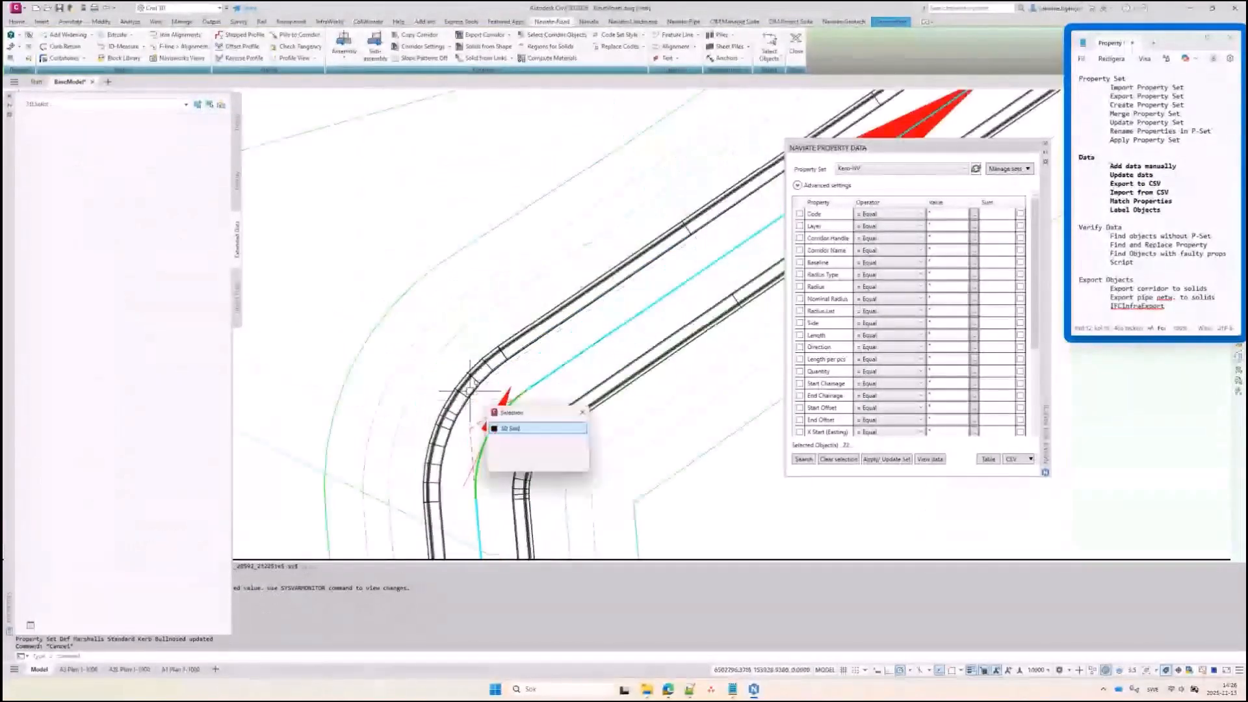
{"action": "left_click", "coordinate": [510, 429]}
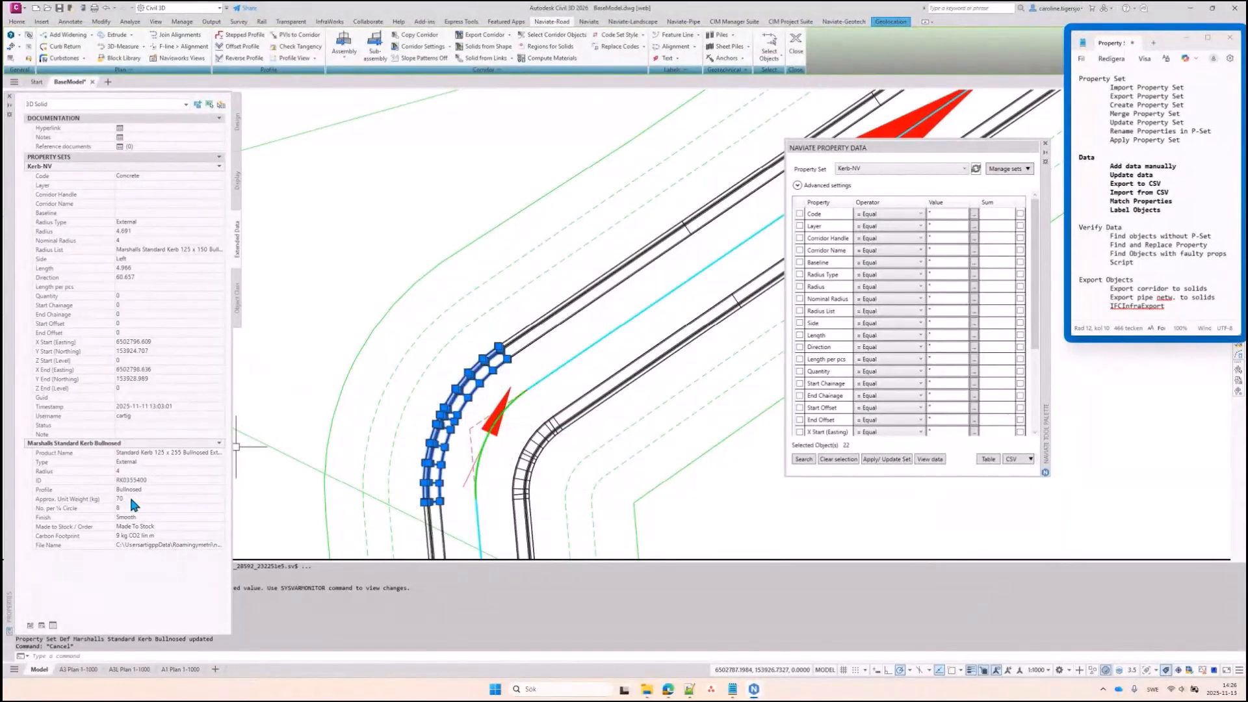
{"action": "scroll", "coordinate": [410, 366], "scroll_direction": "down", "scroll_amount": 2}
{"action": "middle_click_drag", "start_coordinate": [611, 251], "coordinate": [424, 377]}
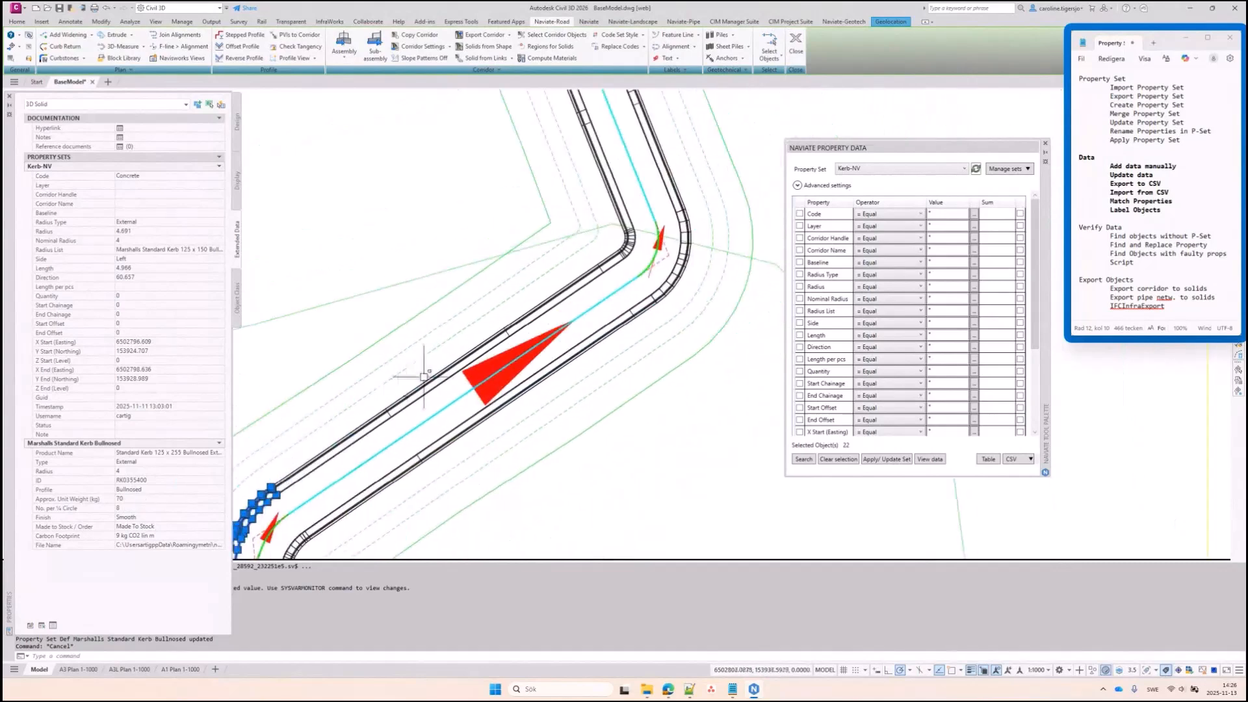
{"action": "scroll", "coordinate": [615, 255], "scroll_direction": "up", "scroll_amount": 2}
{"action": "key", "text": "Escape"}
{"action": "left_click", "coordinate": [640, 240]}
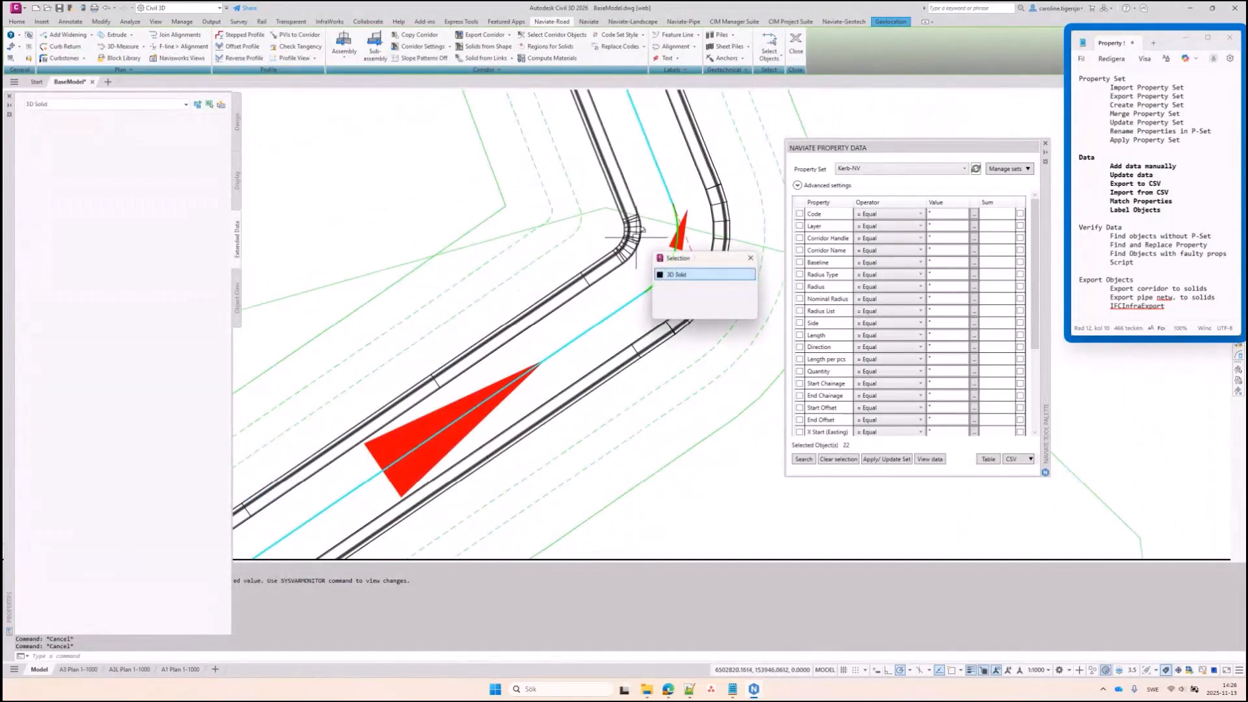
{"action": "left_click", "coordinate": [676, 275]}
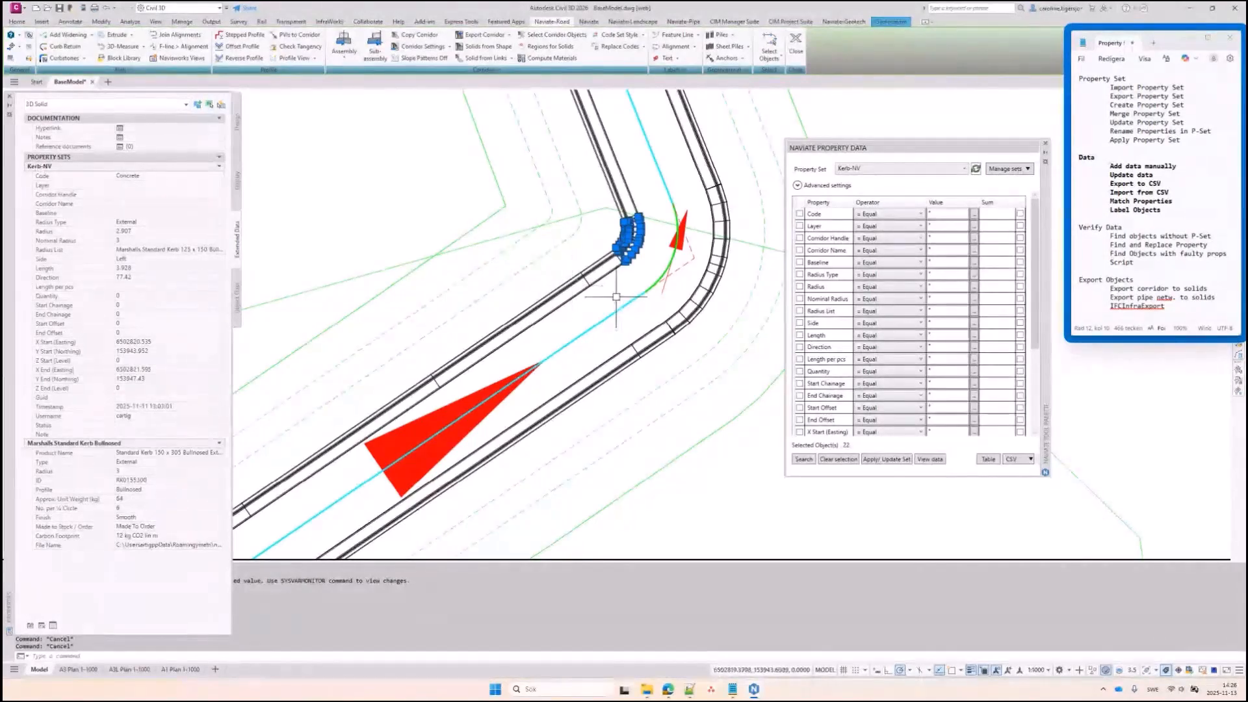
{"action": "key", "text": "Escape"}
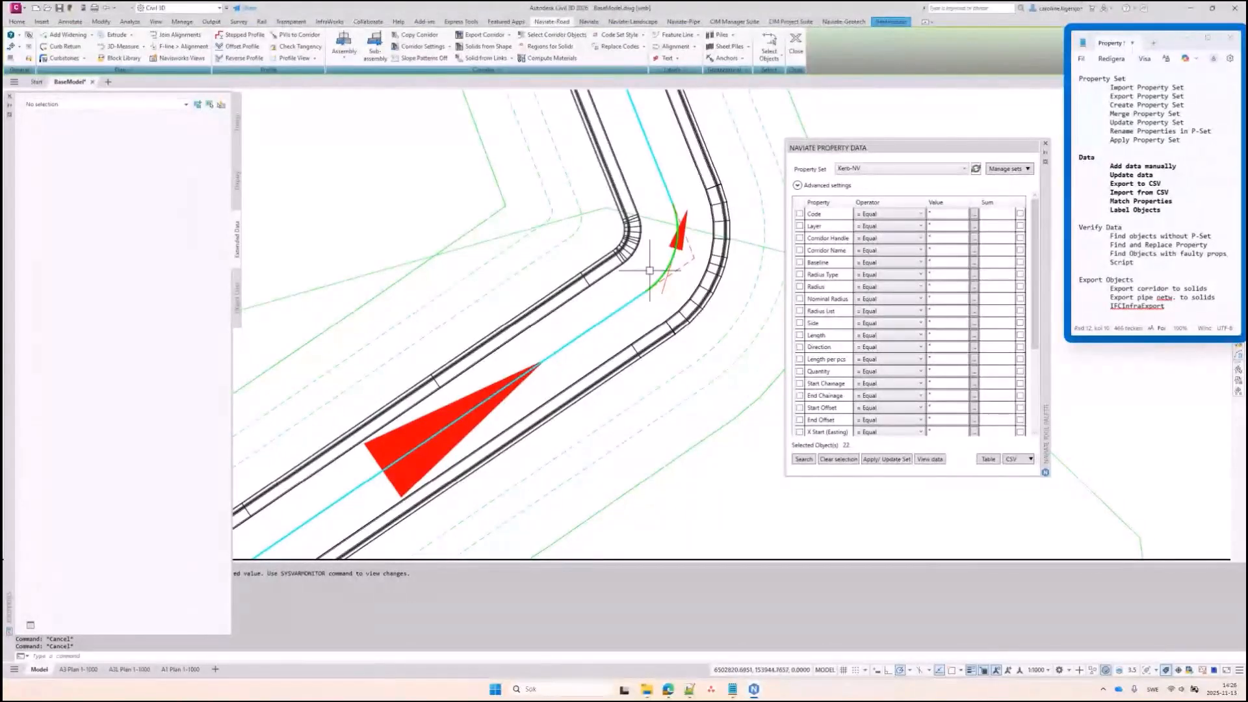
Pan and zoom the view to the row of tree symbols
{"action": "scroll", "coordinate": [650, 270], "scroll_direction": "down", "scroll_amount": 9}
{"action": "middle_click_drag", "start_coordinate": [463, 290], "coordinate": [650, 240]}
{"action": "middle_click_drag", "start_coordinate": [463, 325], "coordinate": [542, 372]}
{"action": "scroll", "coordinate": [399, 216], "scroll_direction": "up", "scroll_amount": 3}
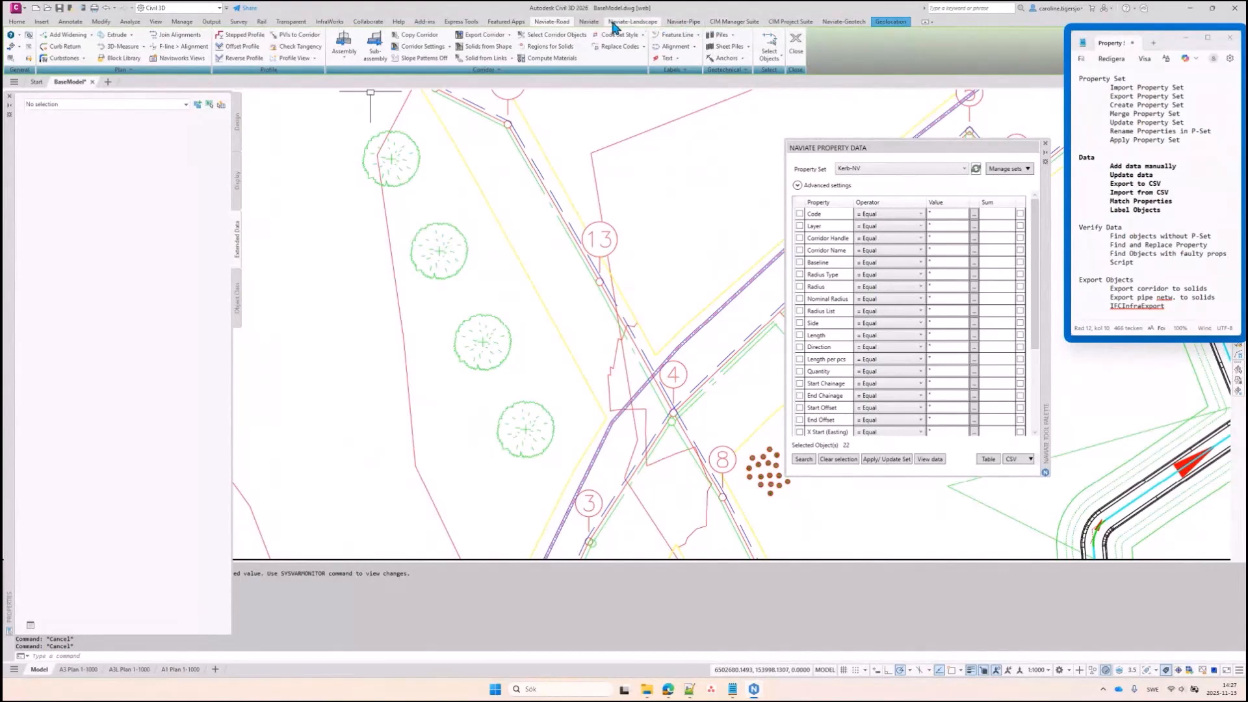
Start Schedule Auto-Add from Naviate Labels & Tables and select the top tree
{"action": "left_click", "coordinate": [590, 22]}
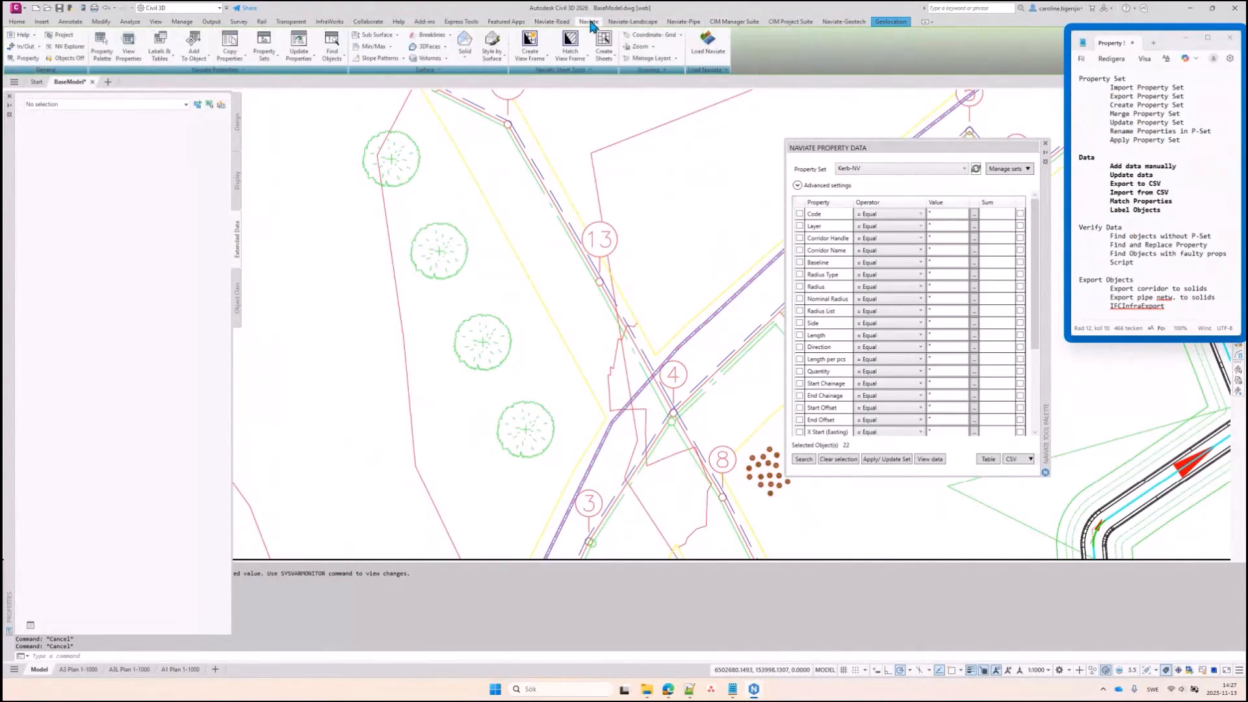
{"action": "left_click", "coordinate": [168, 64]}
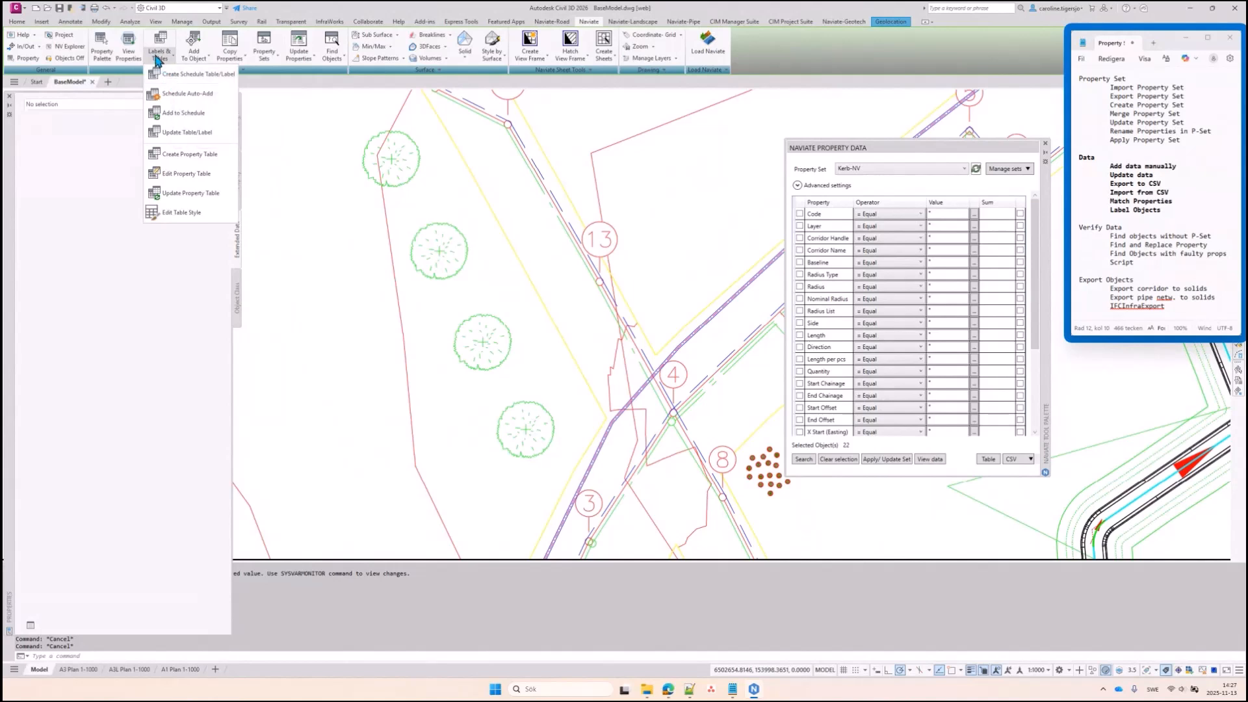
{"action": "left_click", "coordinate": [185, 77]}
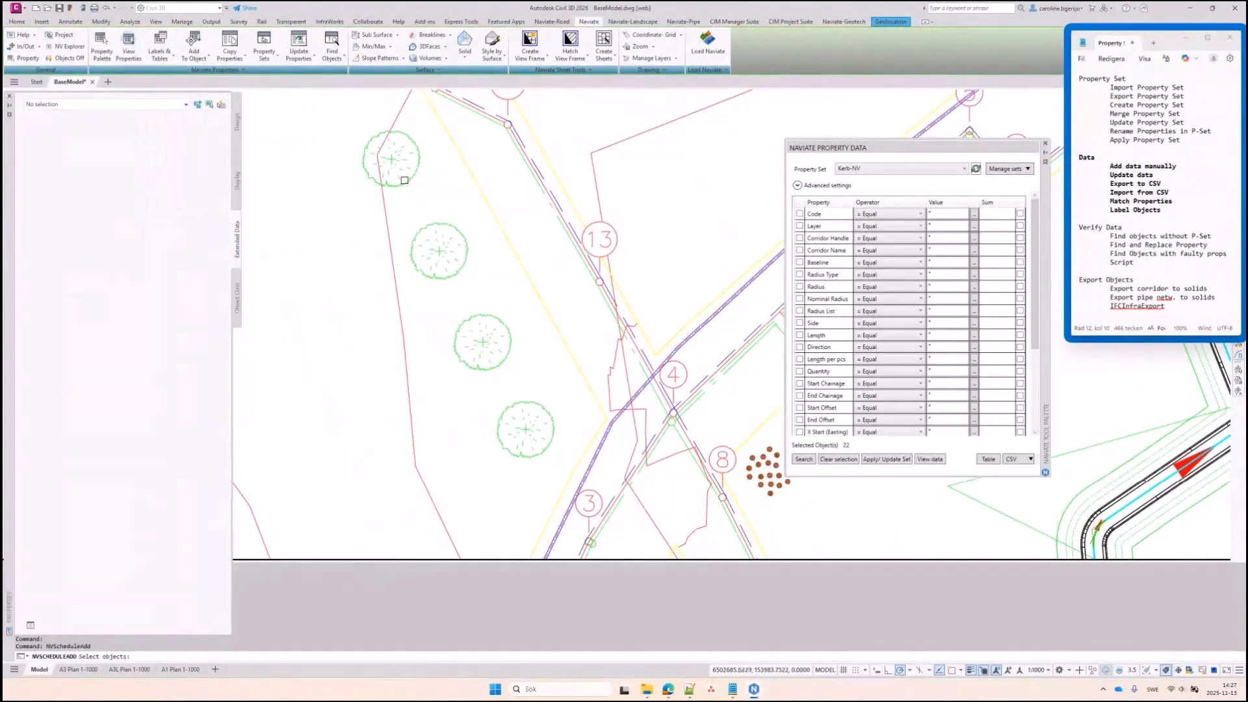
{"action": "left_click", "coordinate": [410, 177]}
{"action": "key", "text": "Return"}
Choose the Plantdata-Label schedule table with 2.5 text height and add the label
{"action": "left_click", "coordinate": [385, 156]}
{"action": "left_click", "coordinate": [402, 170]}
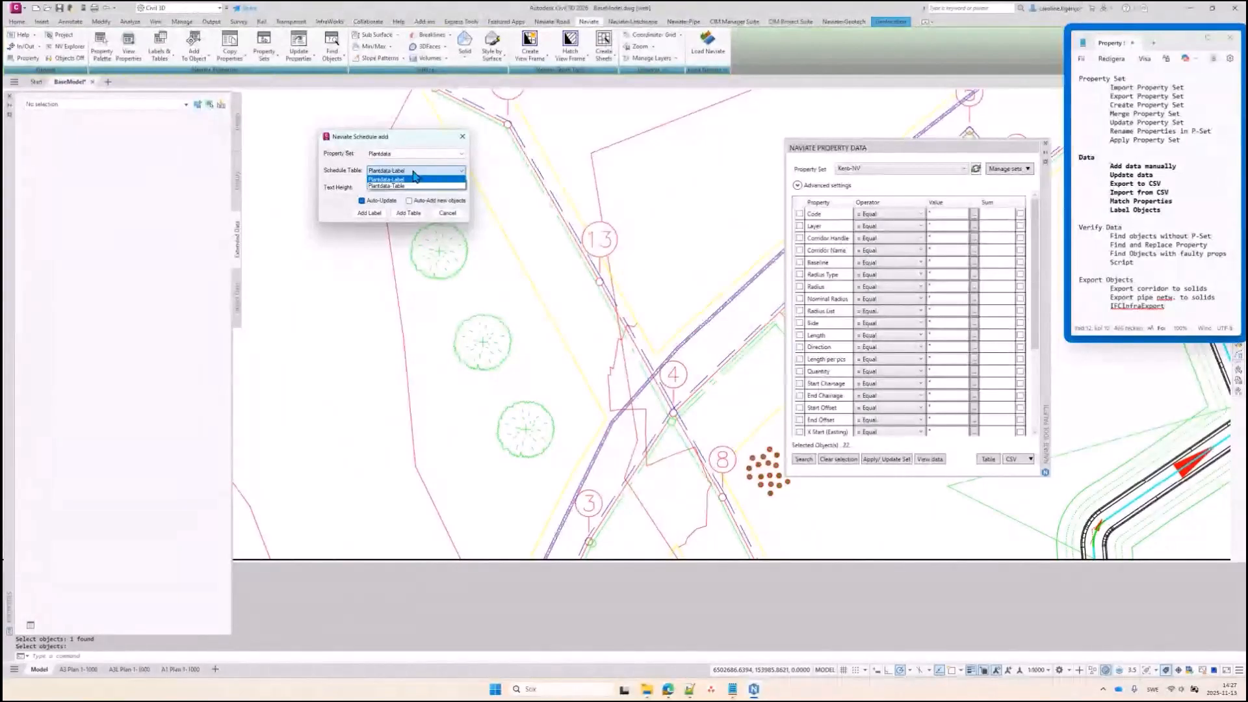
{"action": "left_click", "coordinate": [402, 180]}
{"action": "double_click", "coordinate": [375, 186]}
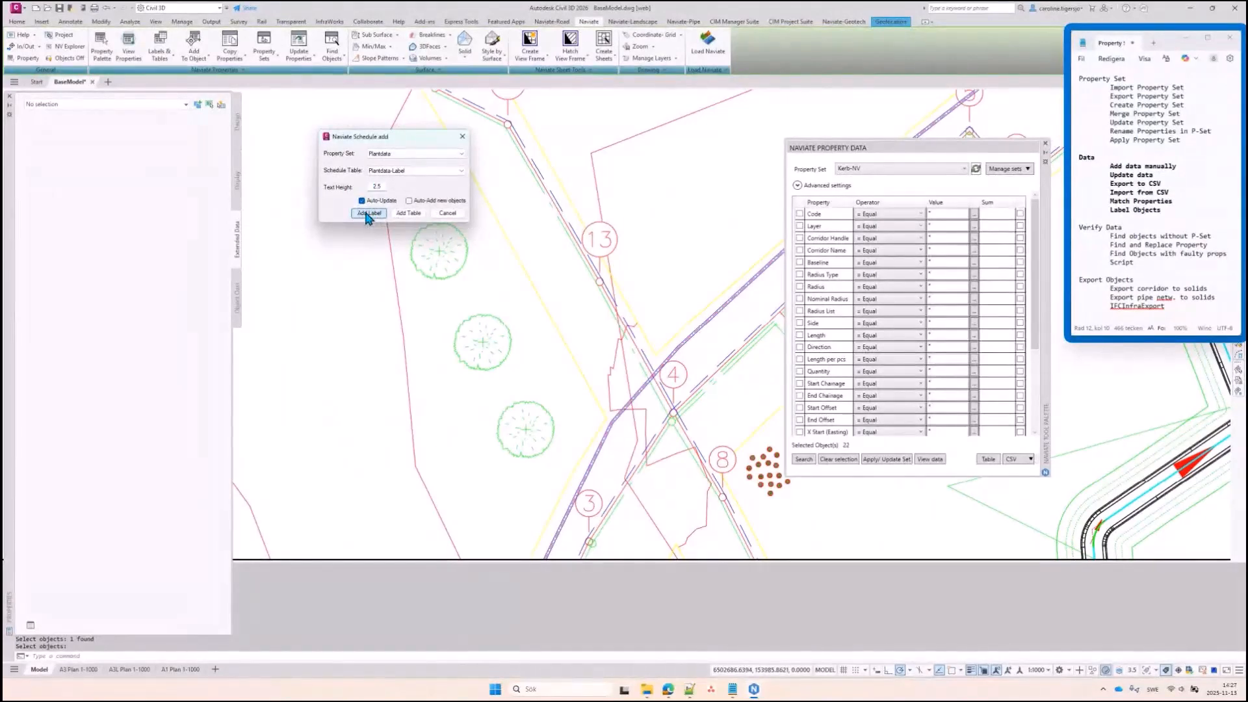
{"action": "left_click", "coordinate": [368, 213]}
{"action": "middle_click_drag", "start_coordinate": [346, 136], "coordinate": [381, 252]}
{"action": "middle_click_drag", "start_coordinate": [303, 251], "coordinate": [390, 264]}
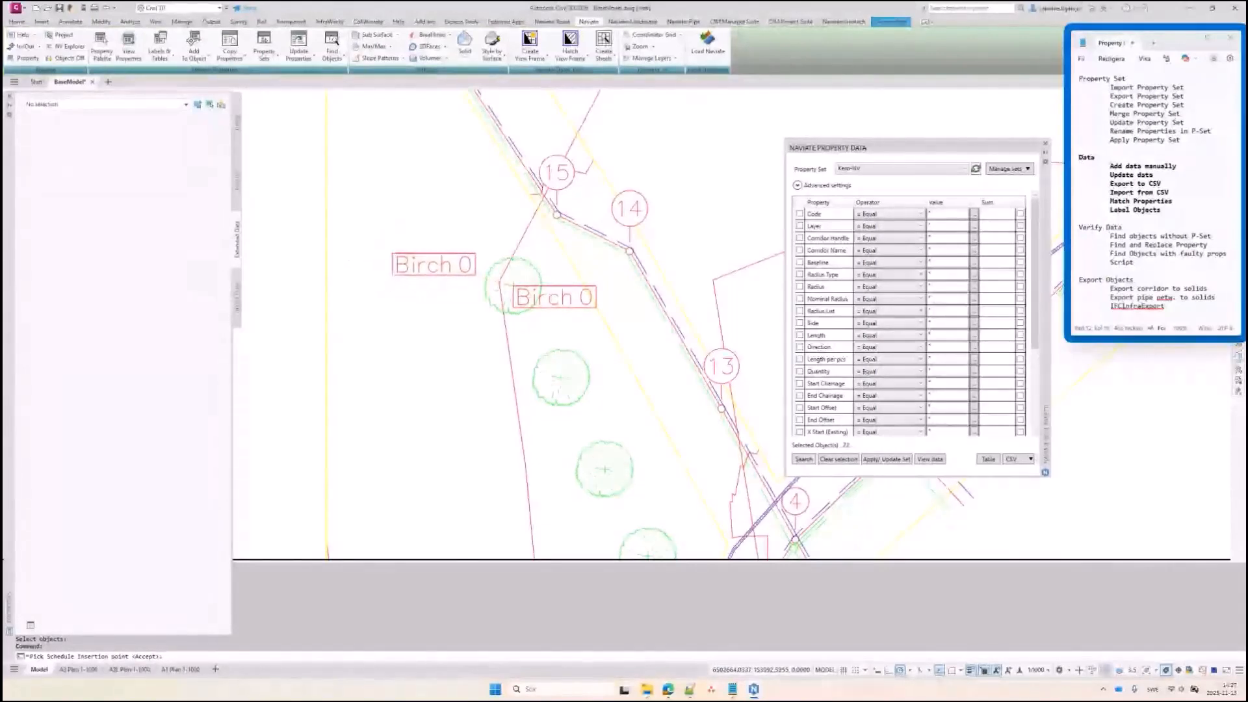
Place the Birch 0 tag left of the top tree with a top-right leader pointing to it
{"action": "left_click", "coordinate": [392, 253]}
{"action": "key", "text": "Return"}
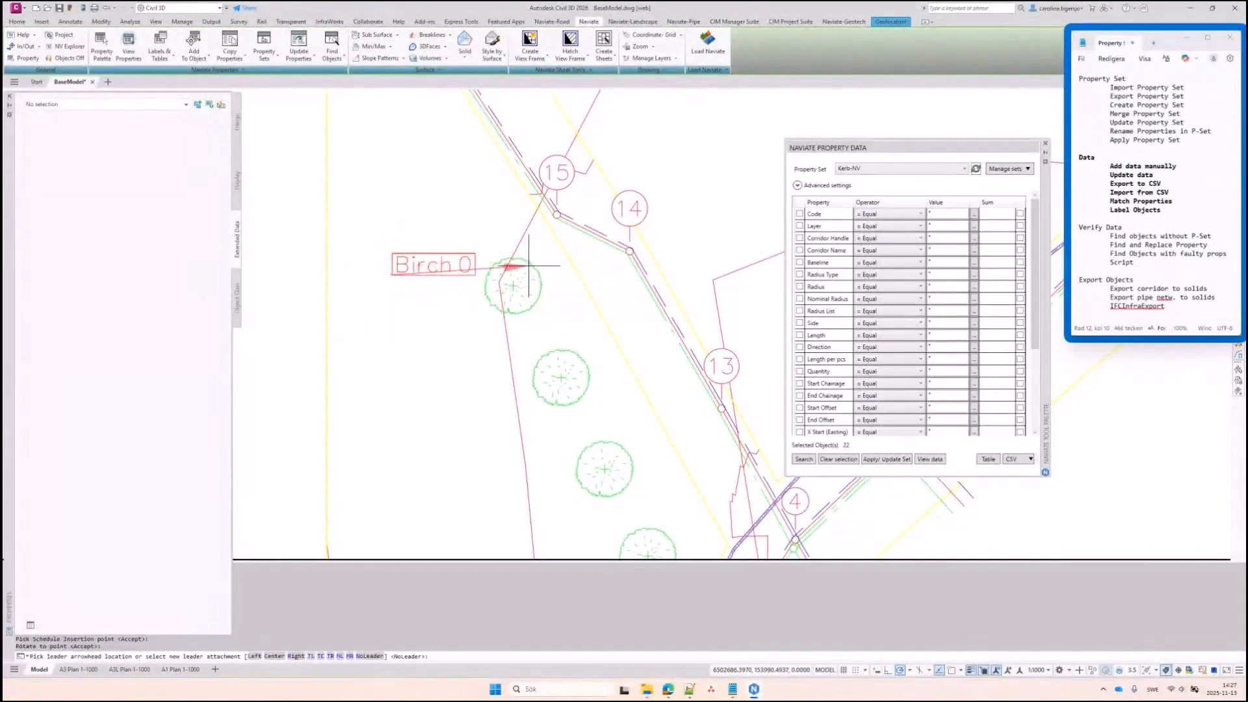
{"action": "scroll", "coordinate": [529, 265], "scroll_direction": "up", "scroll_amount": 4}
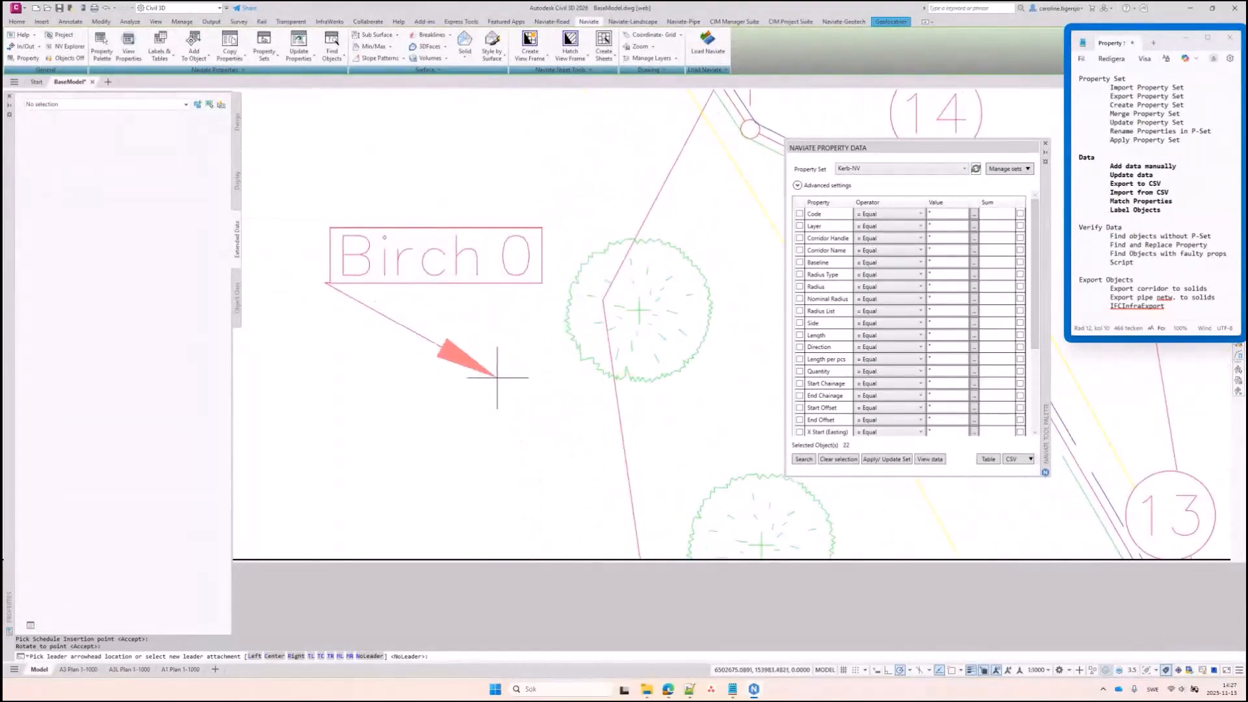
{"action": "left_click", "coordinate": [335, 657]}
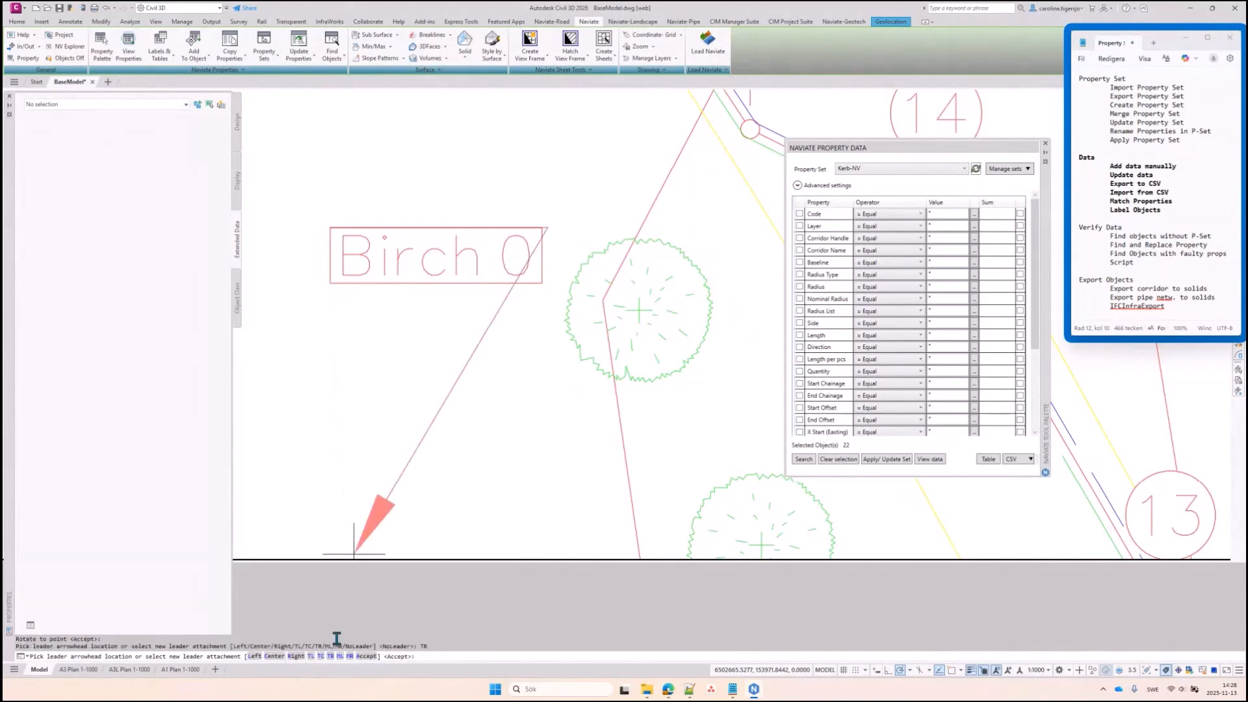
{"action": "left_click", "coordinate": [639, 309]}
Label the middle and third trees, accepting each tag's placement and leader
{"action": "scroll", "coordinate": [458, 340], "scroll_direction": "down", "scroll_amount": 2}
{"action": "middle_click_drag", "start_coordinate": [584, 385], "coordinate": [510, 270]}
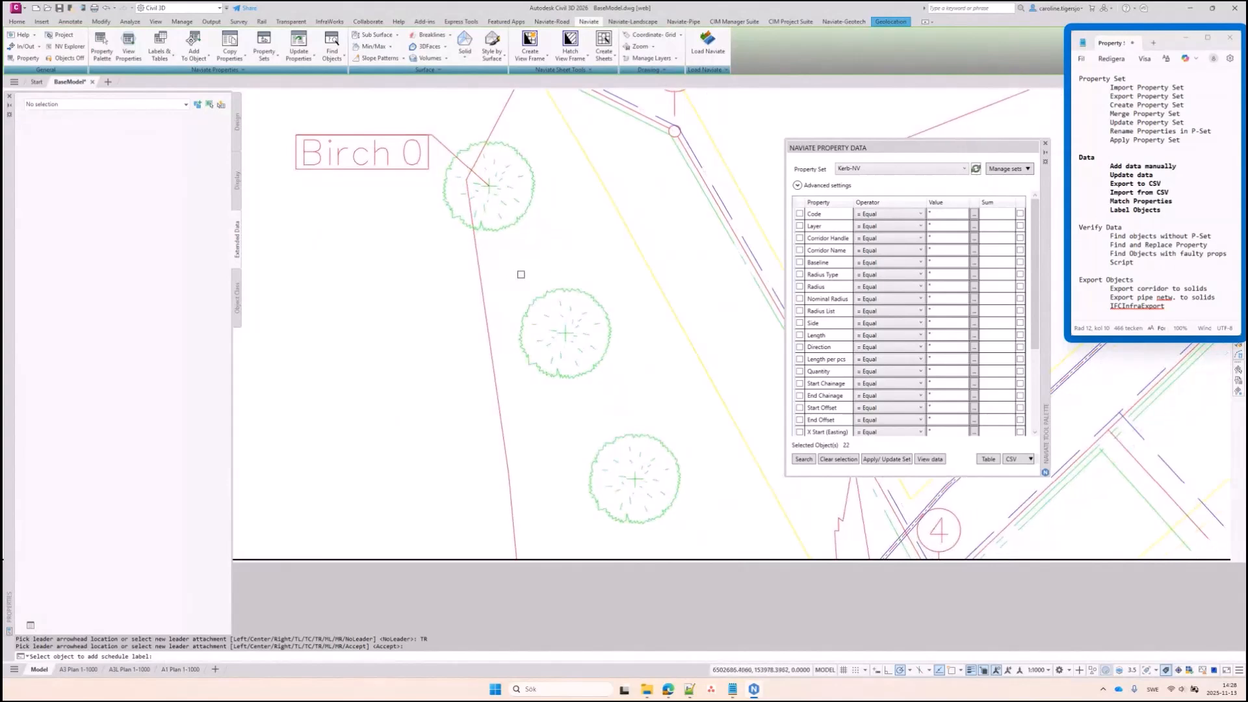
{"action": "left_click", "coordinate": [590, 294]}
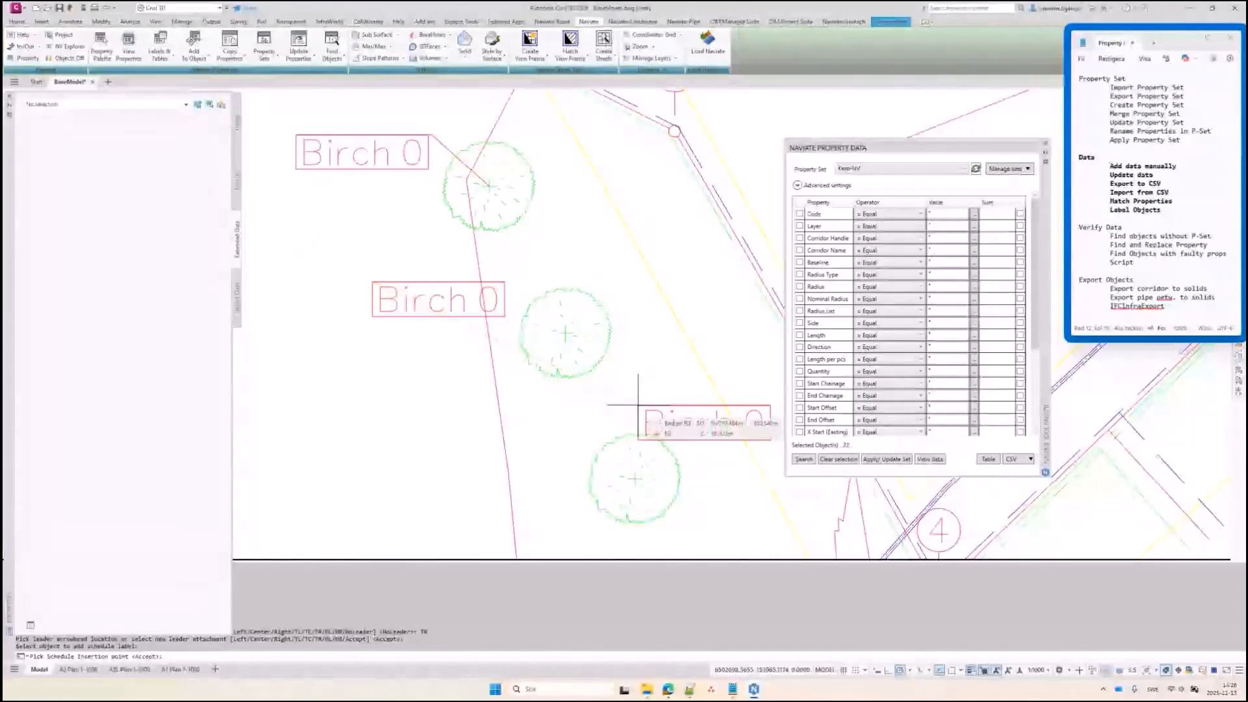
{"action": "key", "text": "Return"}
{"action": "key", "text": "Return"}
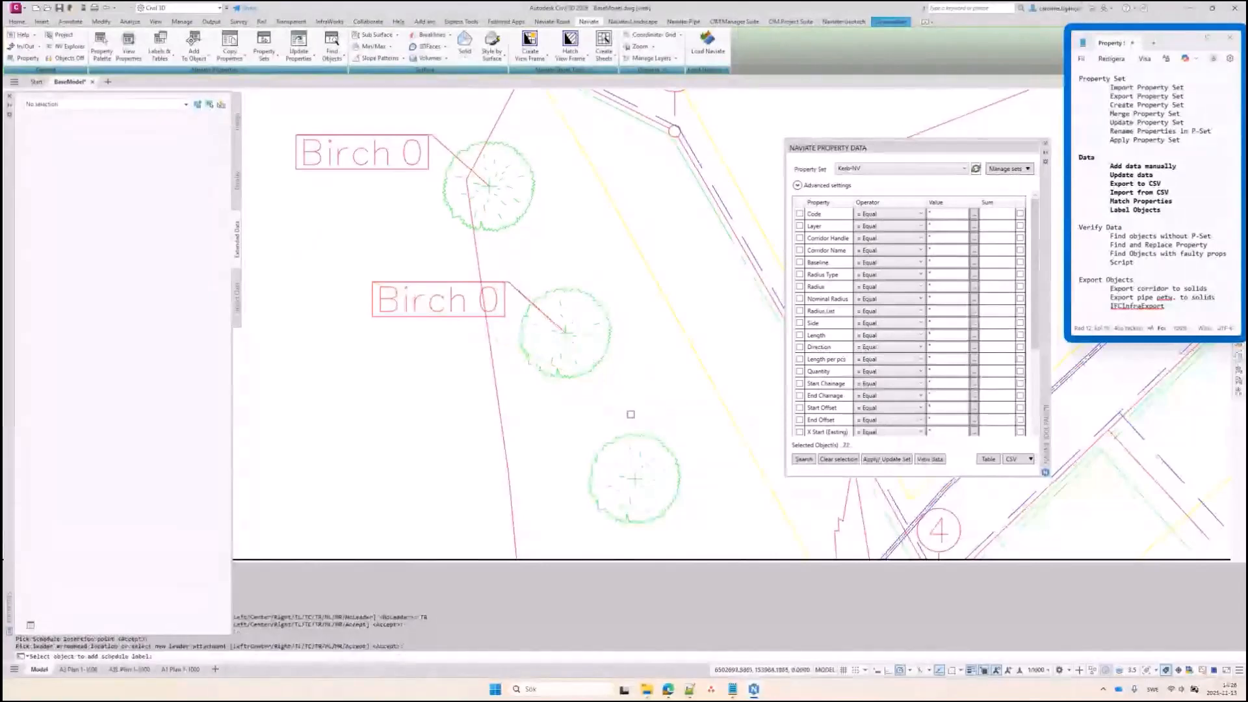
{"action": "left_click", "coordinate": [638, 437]}
{"action": "key", "text": "Return"}
{"action": "key", "text": "Return"}
Place the Birch 6 tag above the lower tree with a top-left leader to the tree
{"action": "middle_click_drag", "start_coordinate": [691, 446], "coordinate": [531, 221]}
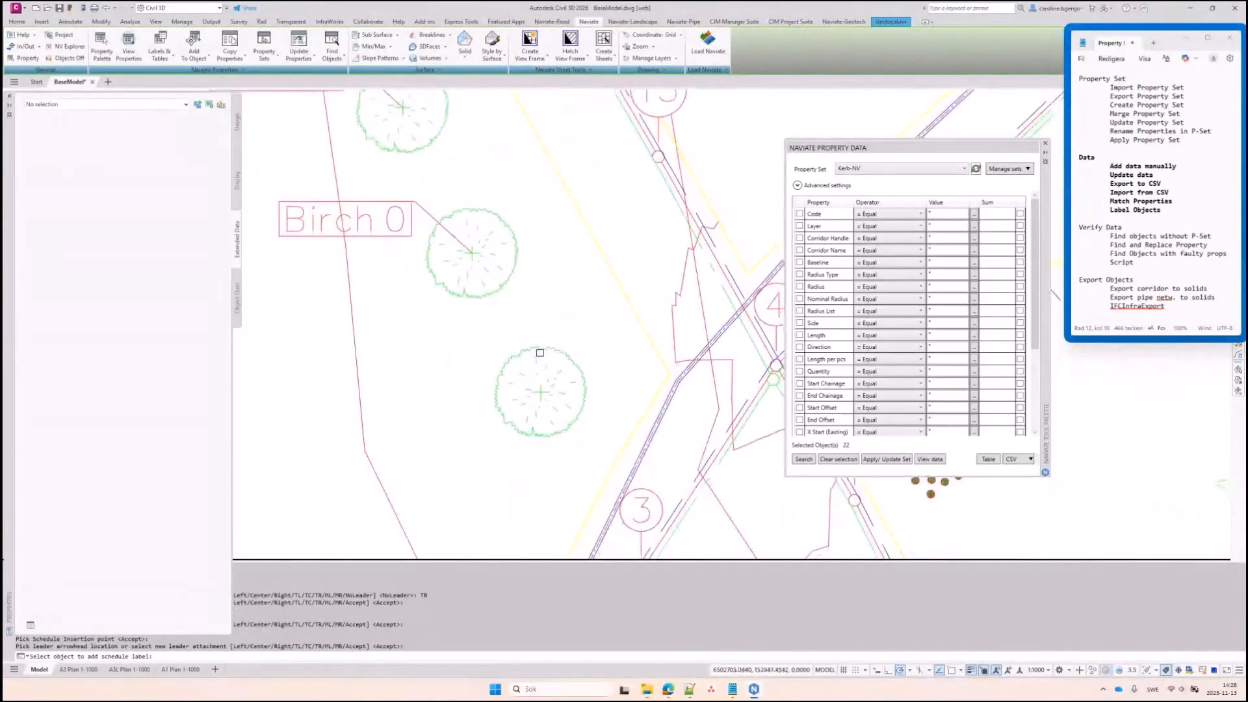
{"action": "left_click", "coordinate": [539, 351]}
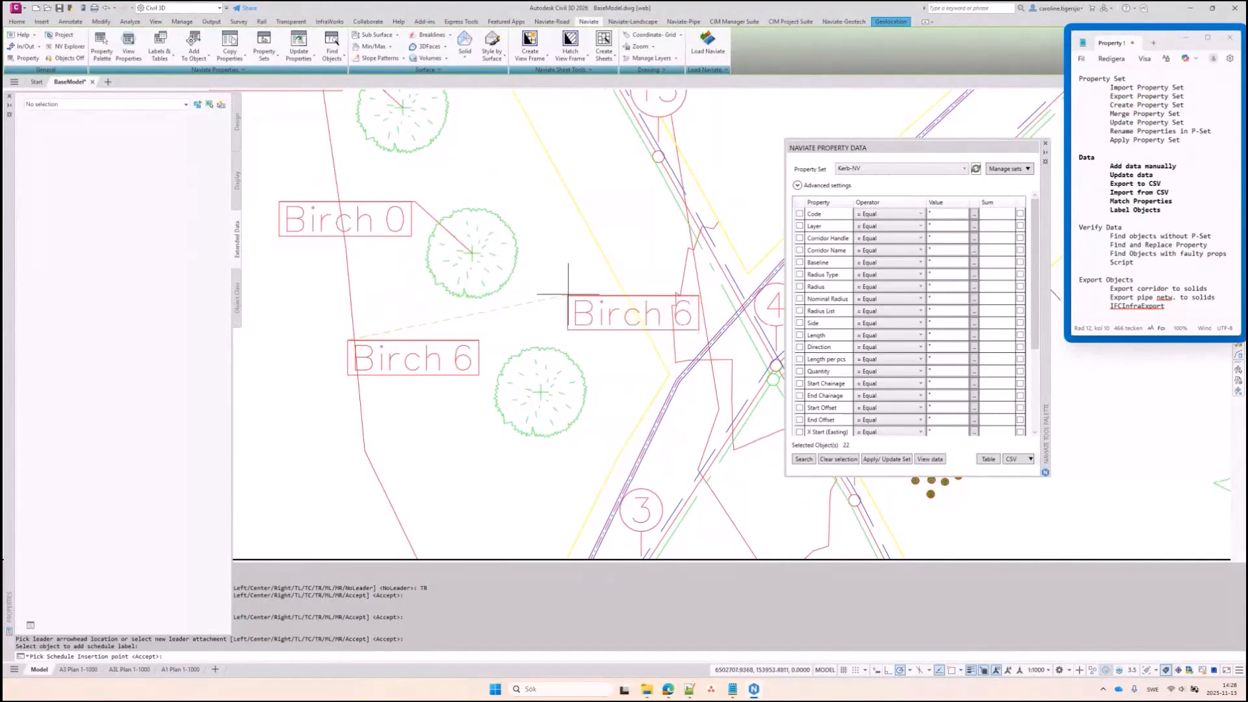
{"action": "left_click", "coordinate": [568, 292]}
{"action": "key", "text": "Return"}
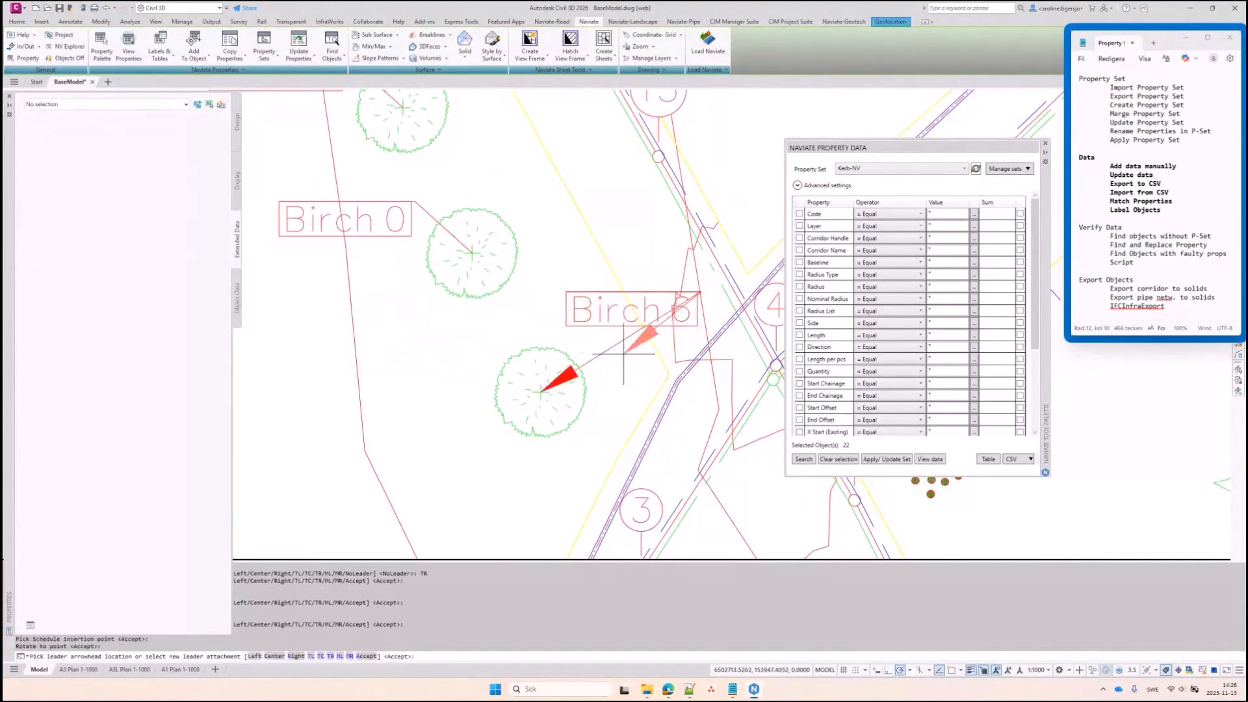
{"action": "left_click", "coordinate": [330, 657]}
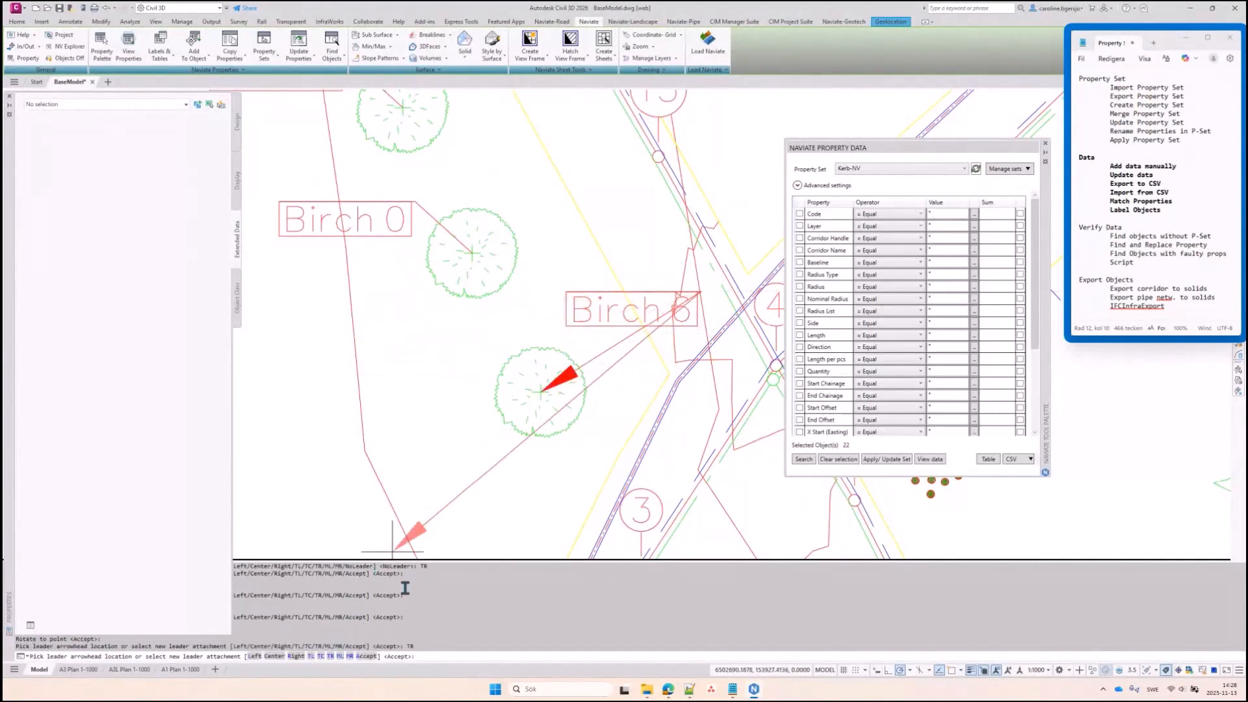
{"action": "left_click", "coordinate": [310, 656]}
{"action": "key", "text": "Return"}
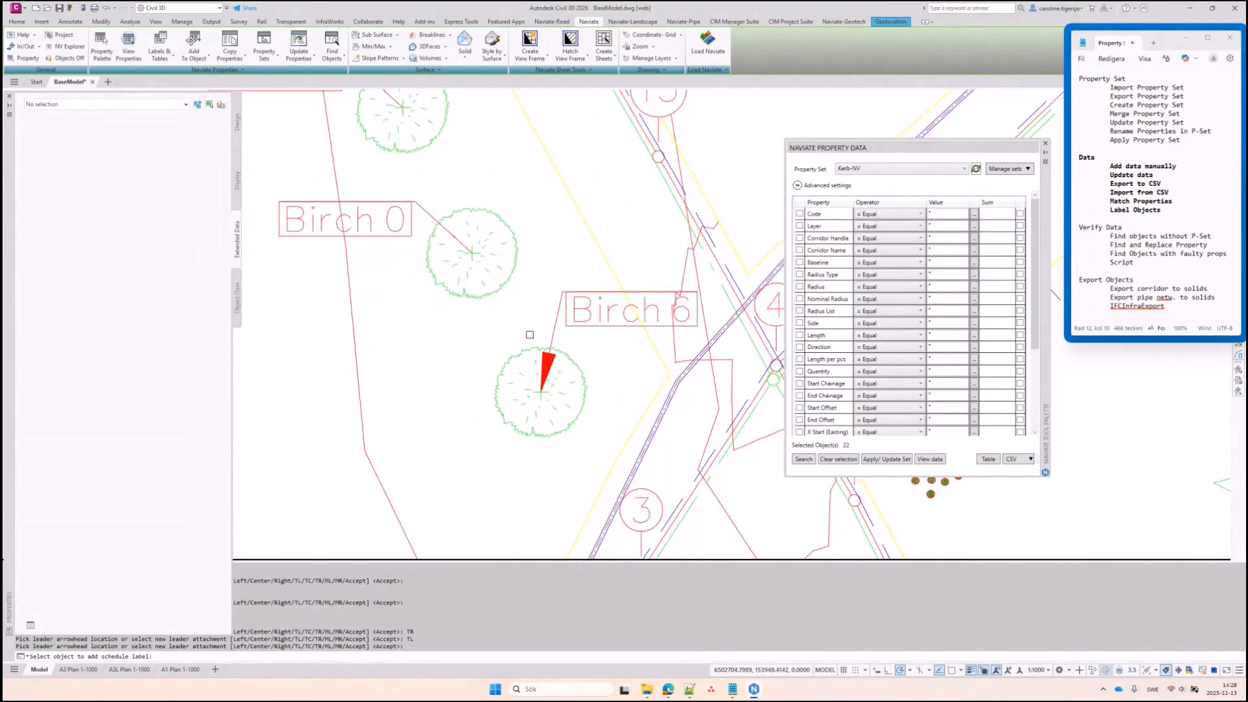
Exit schedule labelling, zoom out, and switch the annotation scale from 1:1000 to 1:200
{"action": "key", "text": "Escape"}
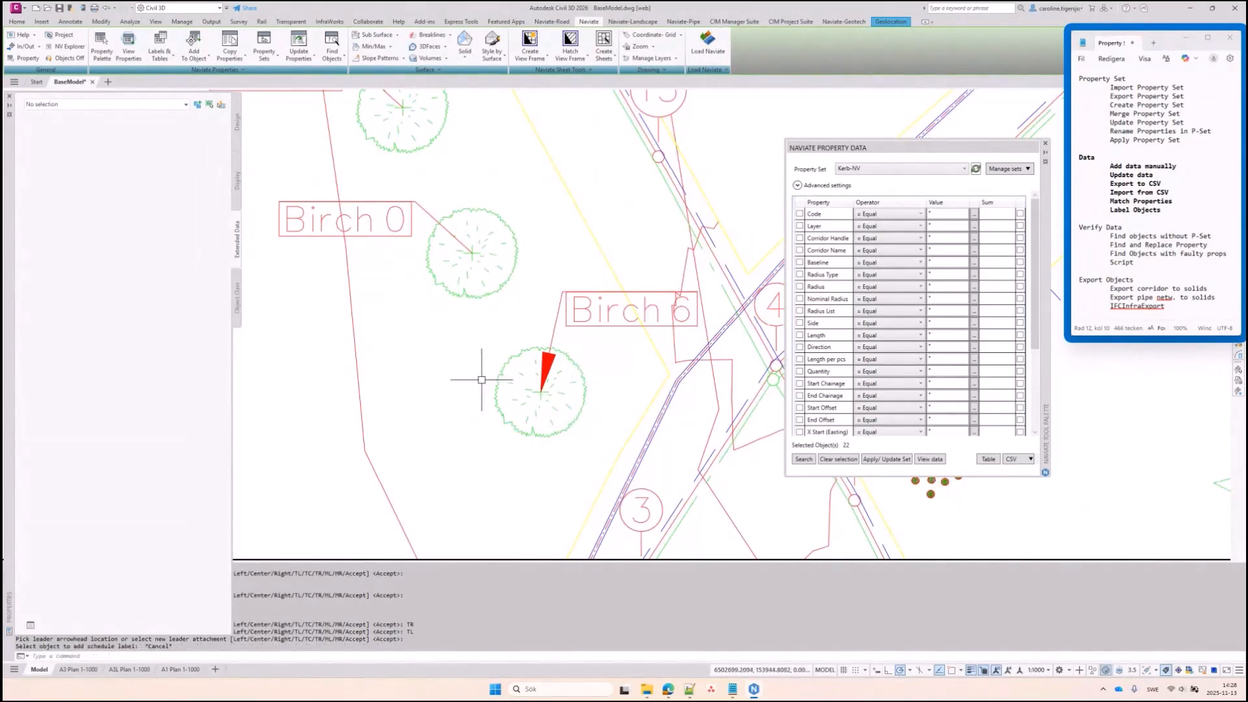
{"action": "scroll", "coordinate": [482, 373], "scroll_direction": "down", "scroll_amount": 2}
{"action": "middle_click_drag", "start_coordinate": [466, 331], "coordinate": [527, 422]}
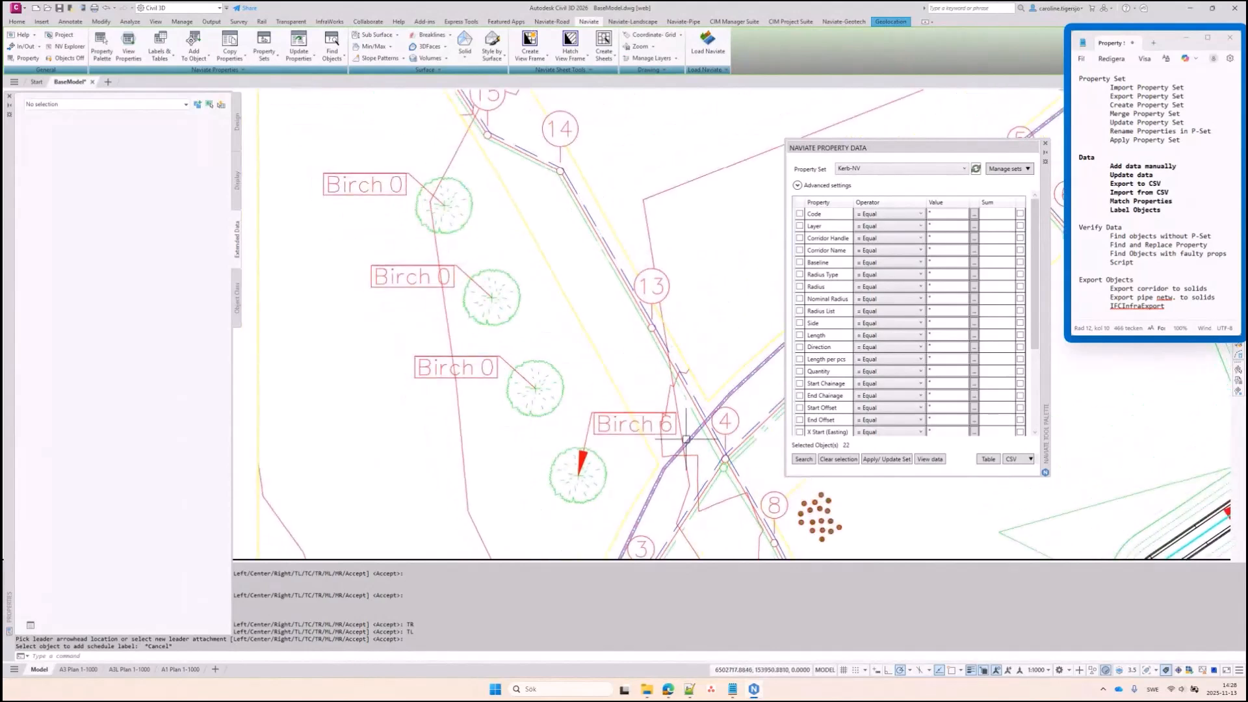
{"action": "left_click", "coordinate": [1040, 673]}
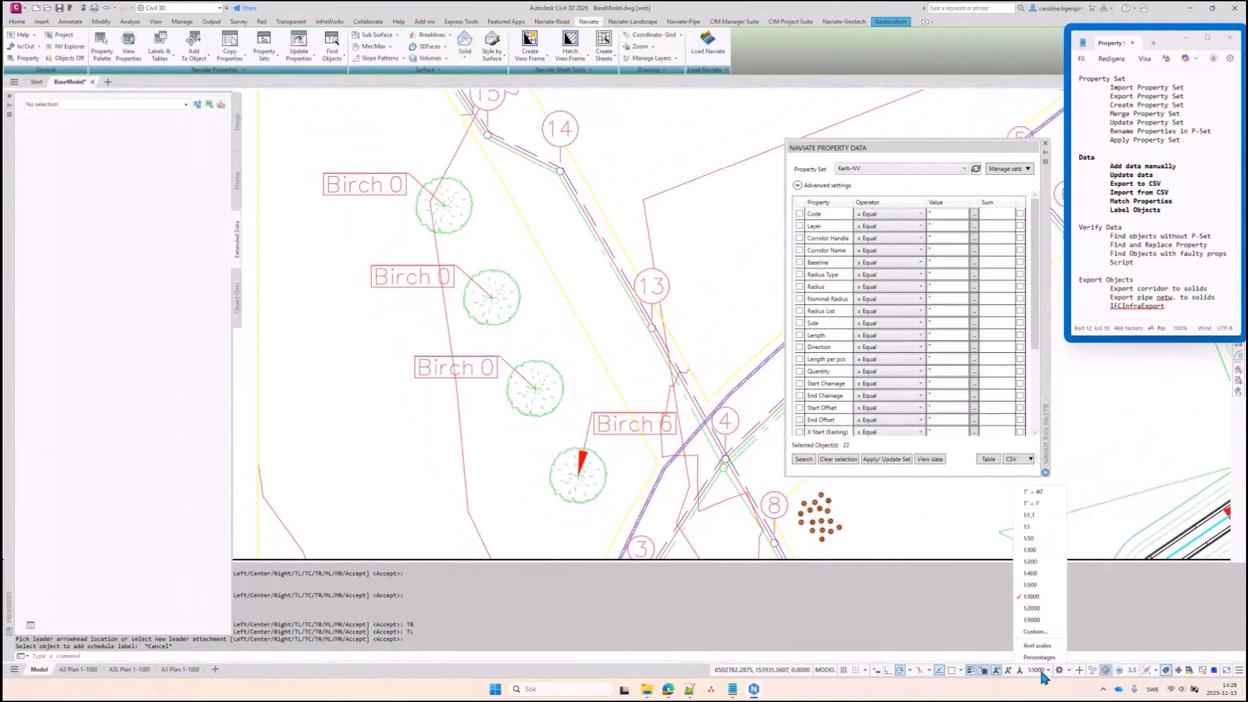
{"action": "left_click", "coordinate": [1044, 557]}
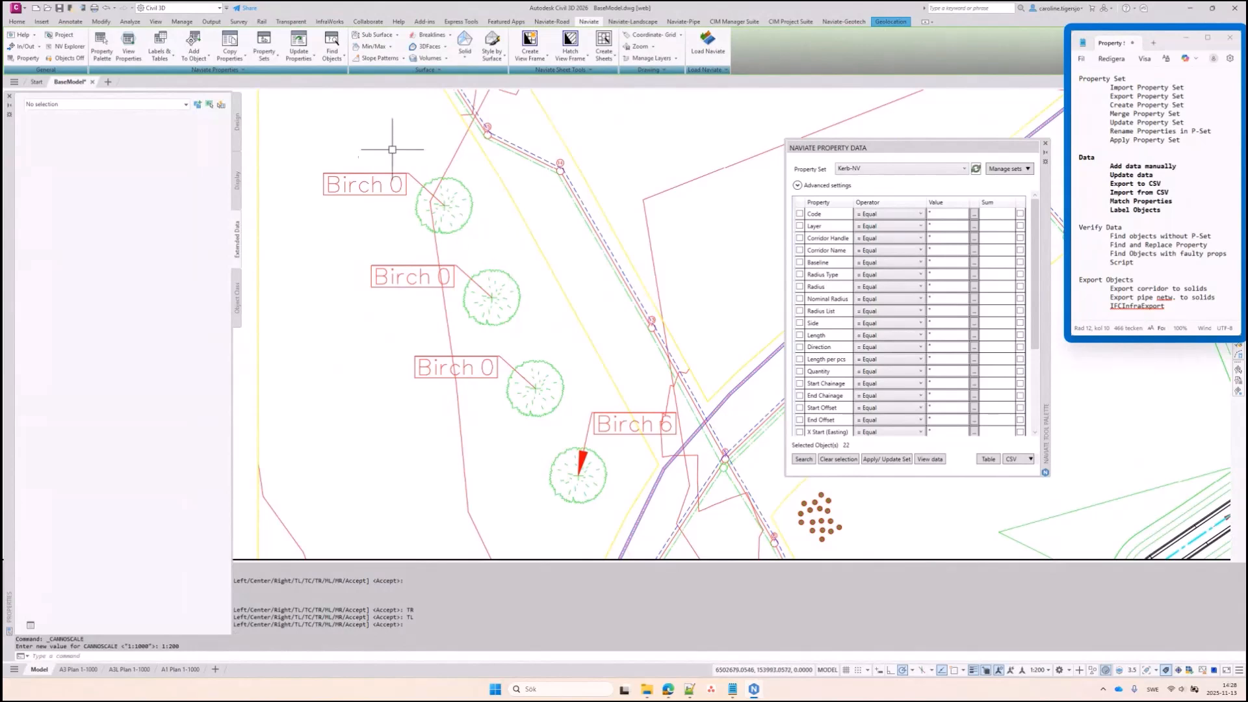
Run schedule scale on All labels, answering Keep for both label and arrowhead positions
{"action": "left_click", "coordinate": [164, 61]}
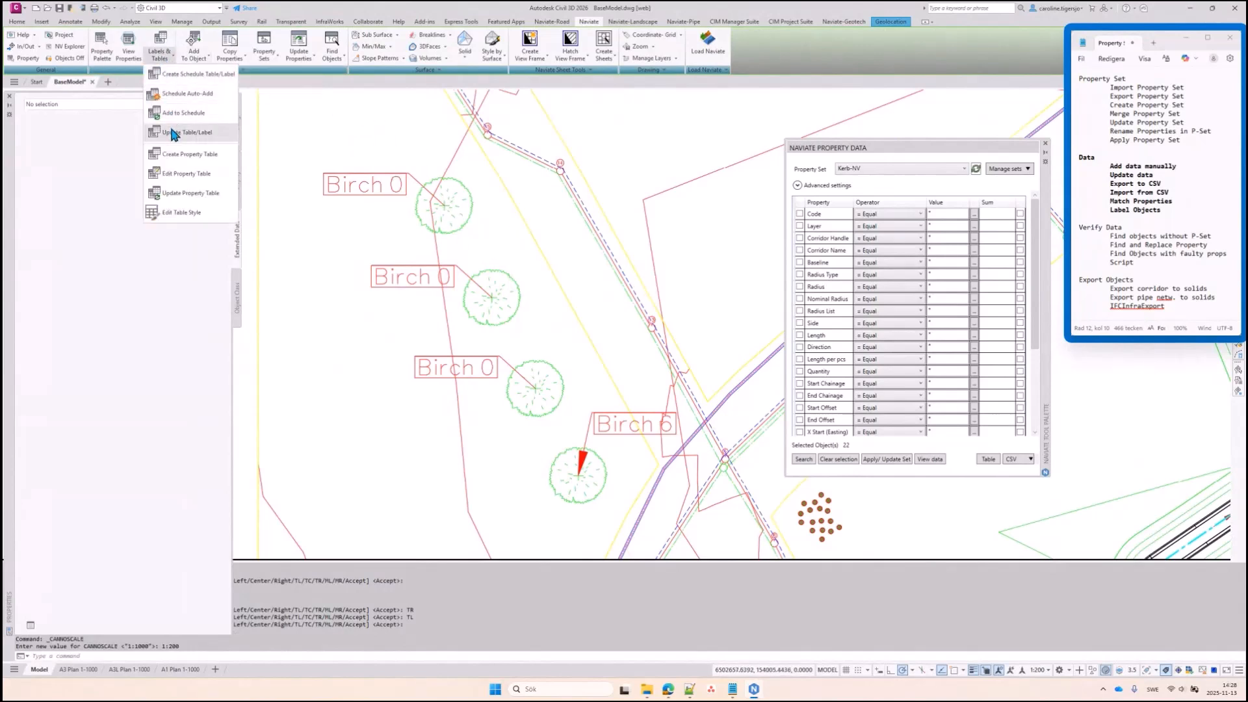
{"action": "left_click", "coordinate": [173, 132]}
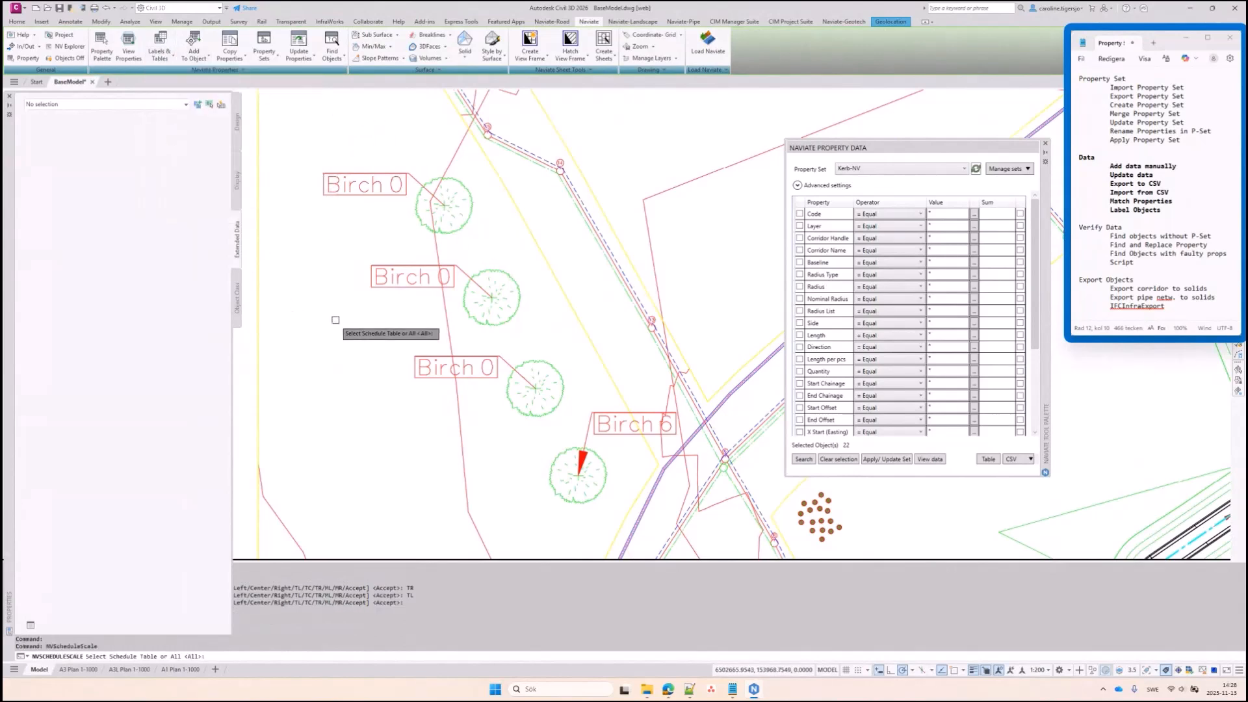
{"action": "key", "text": "Return"}
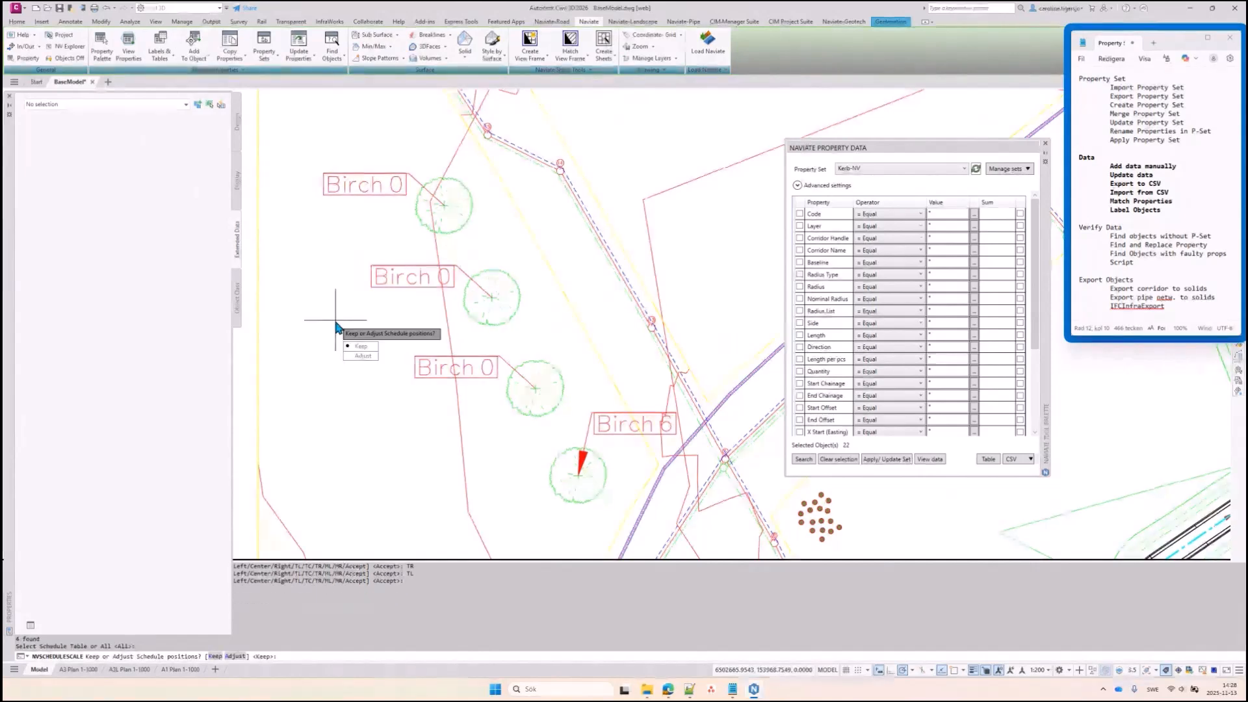
{"action": "type", "text": "k"}
{"action": "key", "text": "Return"}
{"action": "type", "text": "k"}
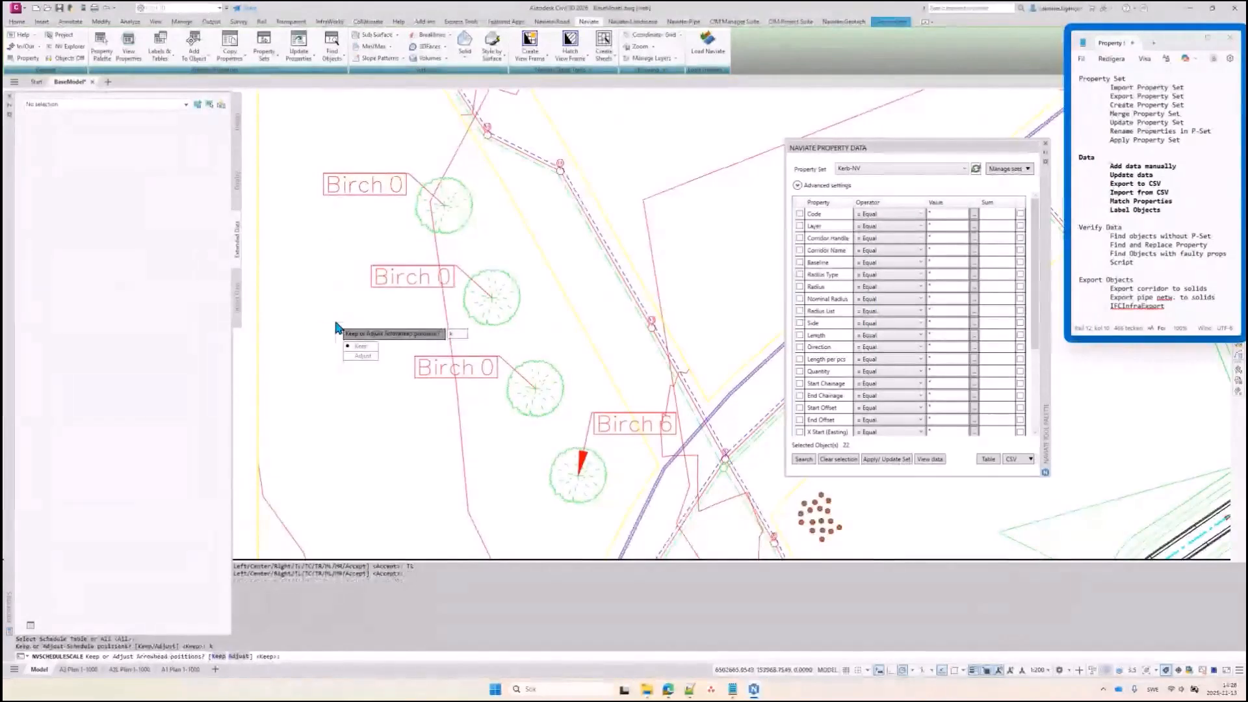
{"action": "key", "text": "Return"}
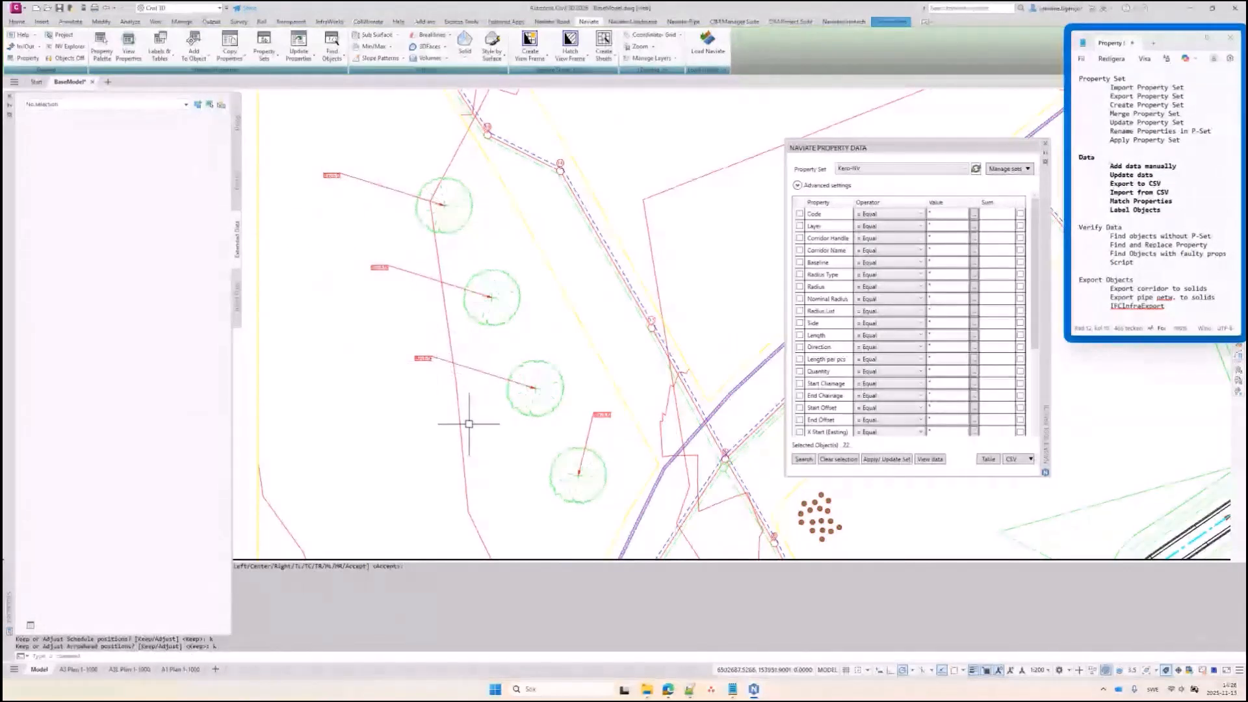
Move three of the rescaled tree tags to a new position
{"action": "left_click", "coordinate": [423, 358]}
{"action": "left_click", "coordinate": [380, 267]}
{"action": "left_click", "coordinate": [333, 176]}
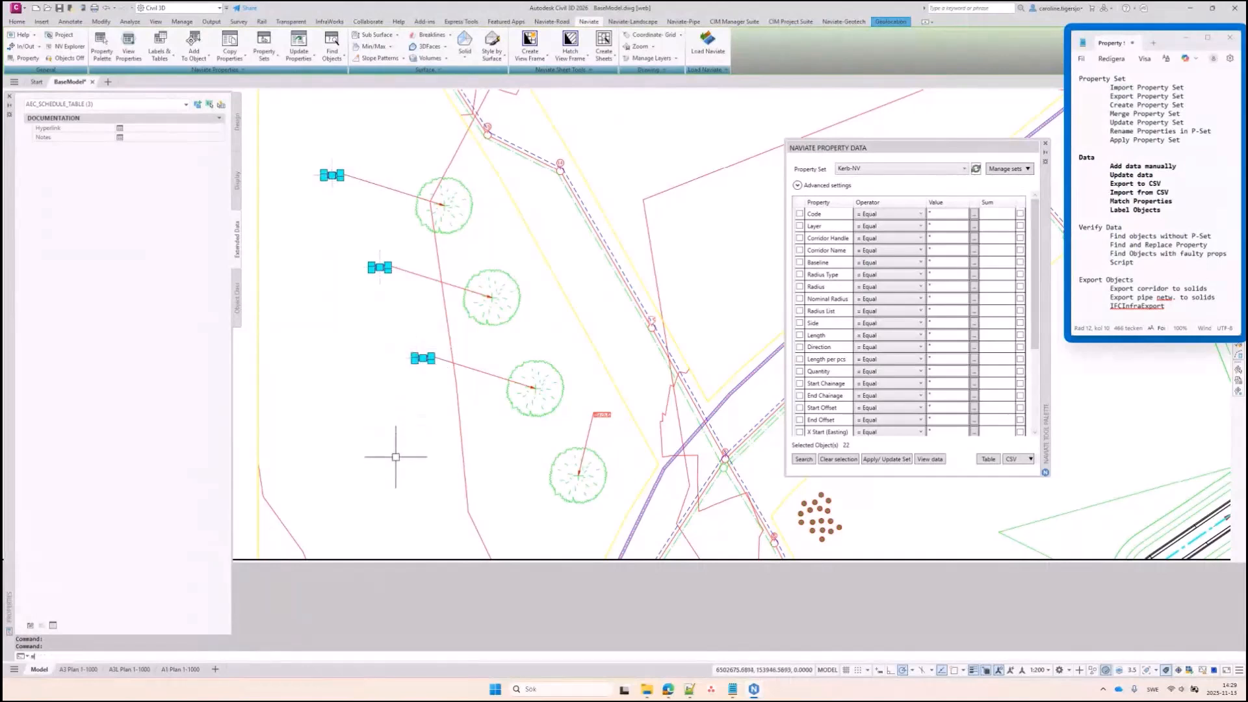
{"action": "type", "text": "m"}
{"action": "key", "text": "Return"}
{"action": "left_click", "coordinate": [397, 452]}
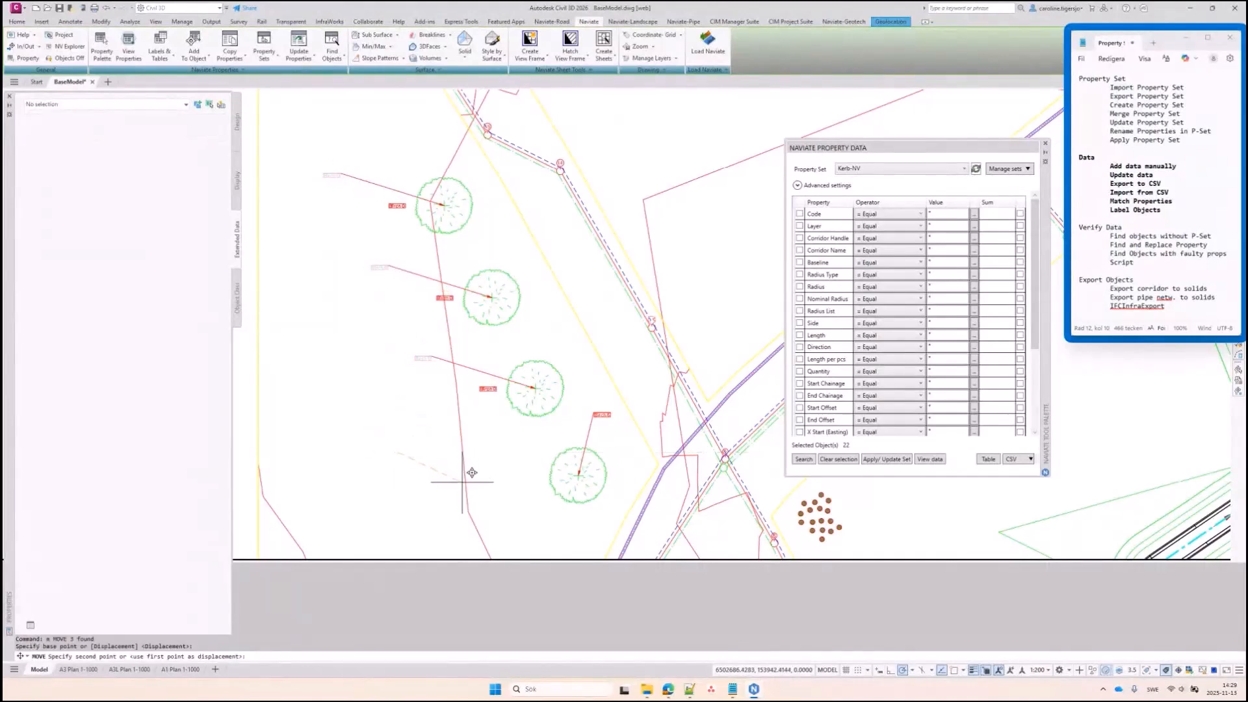
{"action": "left_click", "coordinate": [462, 482]}
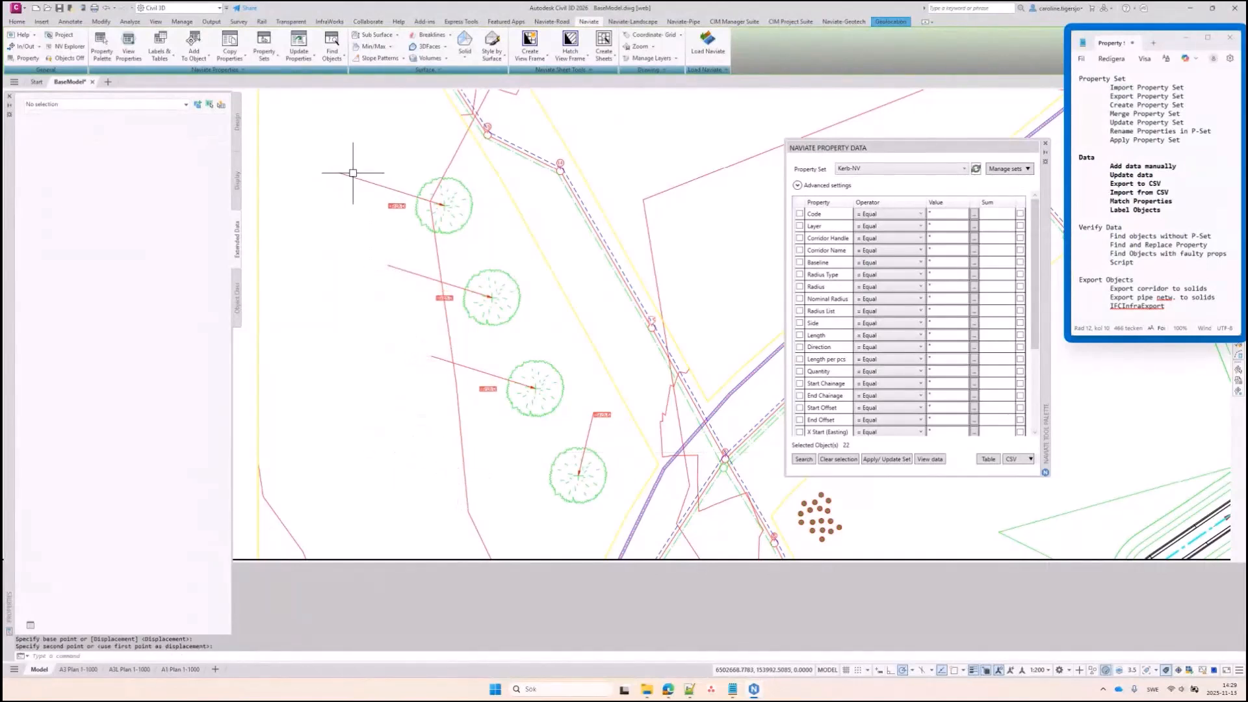
Rerun the schedule rescale on all labels, keeping their positions and arrowheads
{"action": "left_click", "coordinate": [165, 44]}
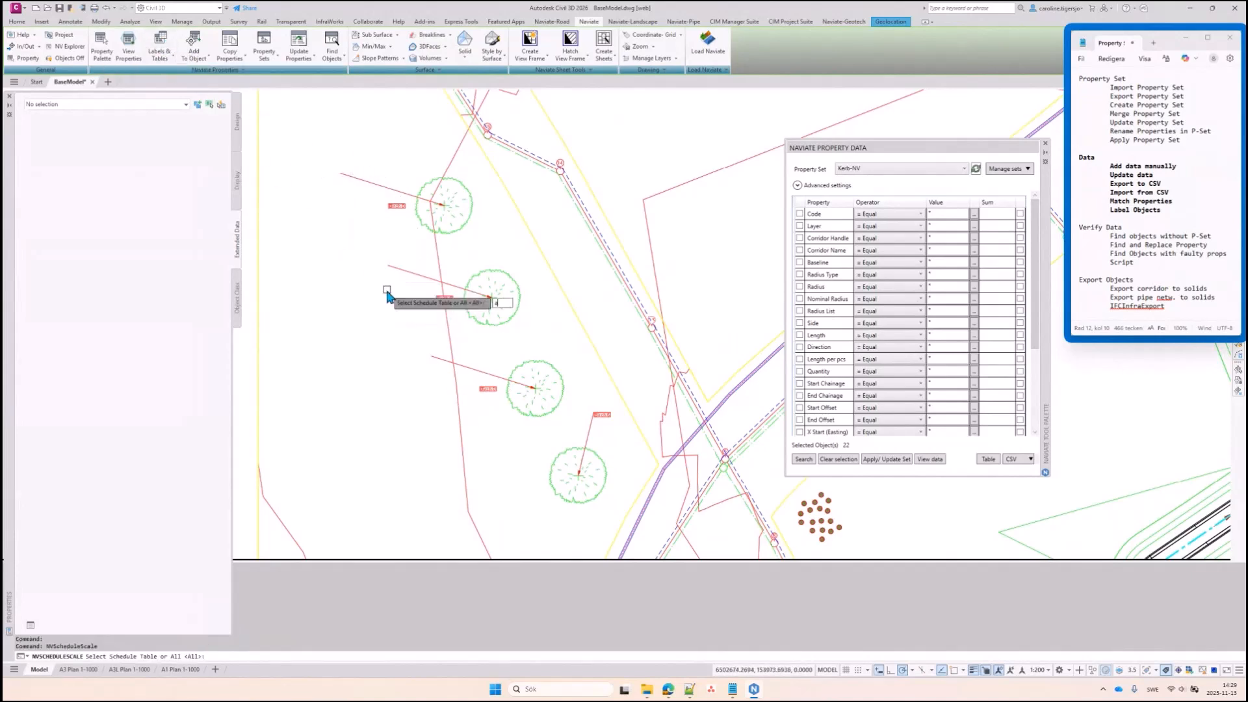
{"action": "key", "text": "Return"}
{"action": "key", "text": "Return"}
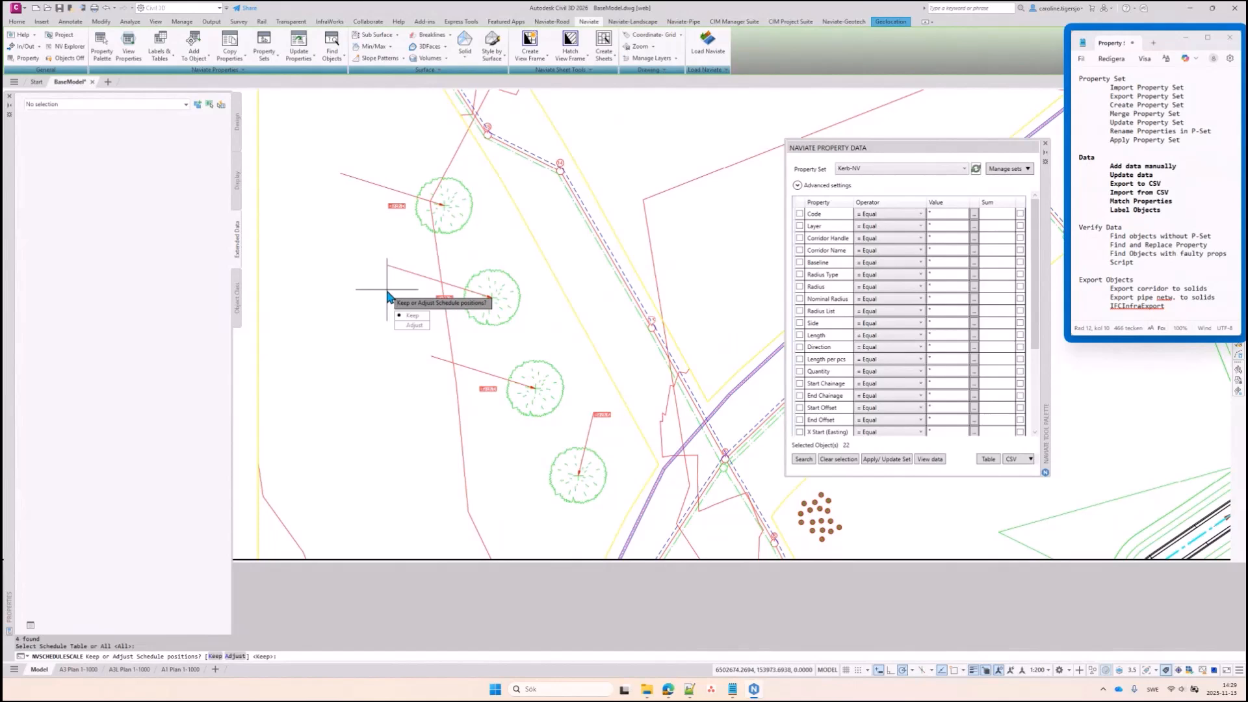
{"action": "type", "text": "k"}
{"action": "key", "text": "Return"}
{"action": "type", "text": "k"}
{"action": "key", "text": "Return"}
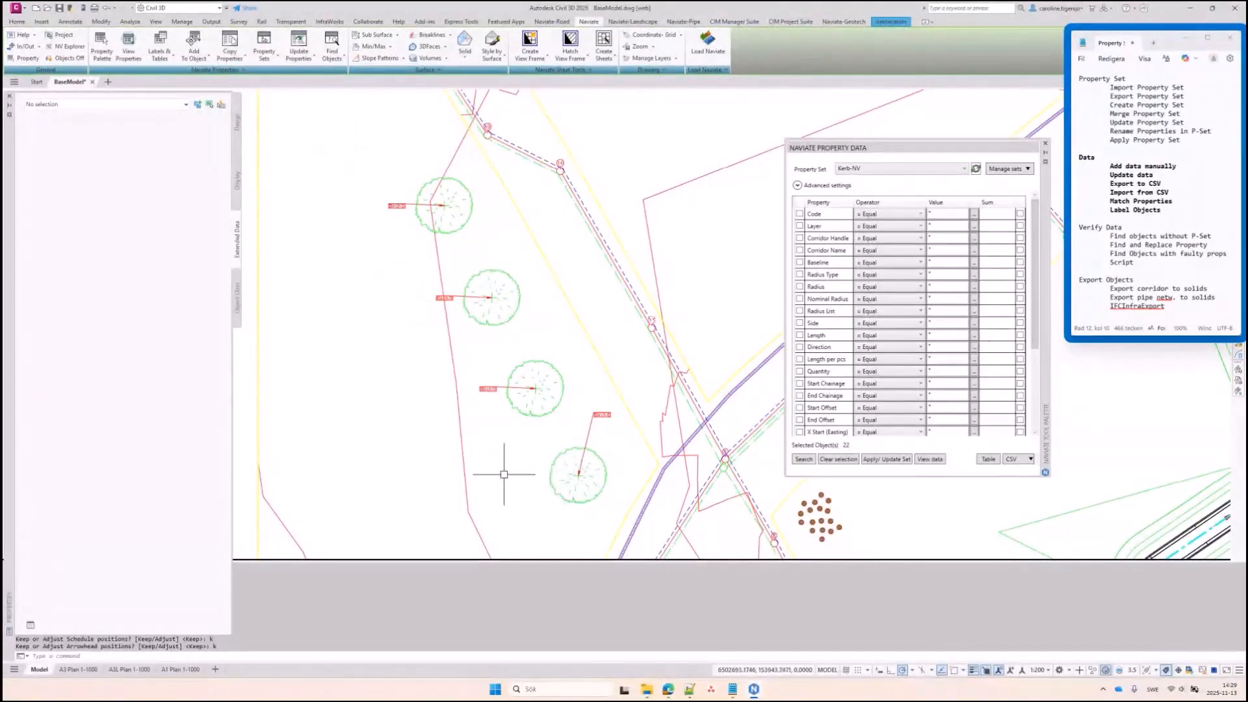
Select all four birch tree blocks
{"action": "left_click", "coordinate": [168, 58]}
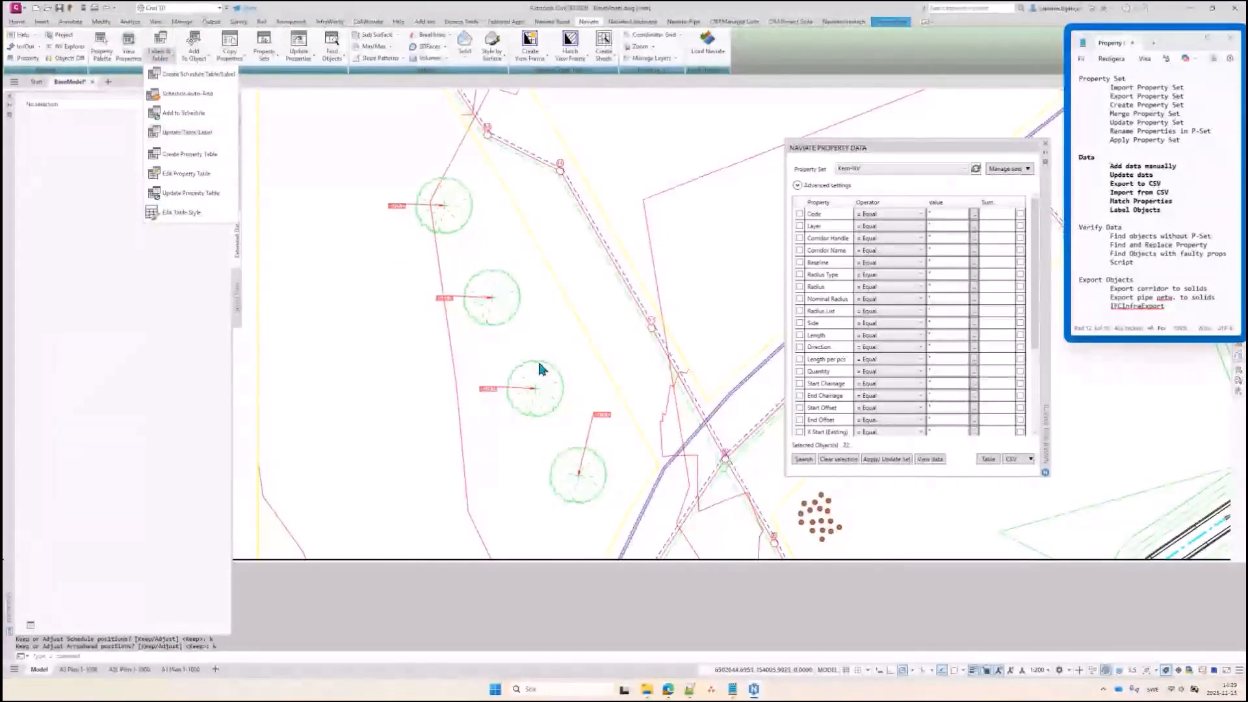
{"action": "left_click", "coordinate": [571, 451]}
{"action": "left_click", "coordinate": [573, 458]}
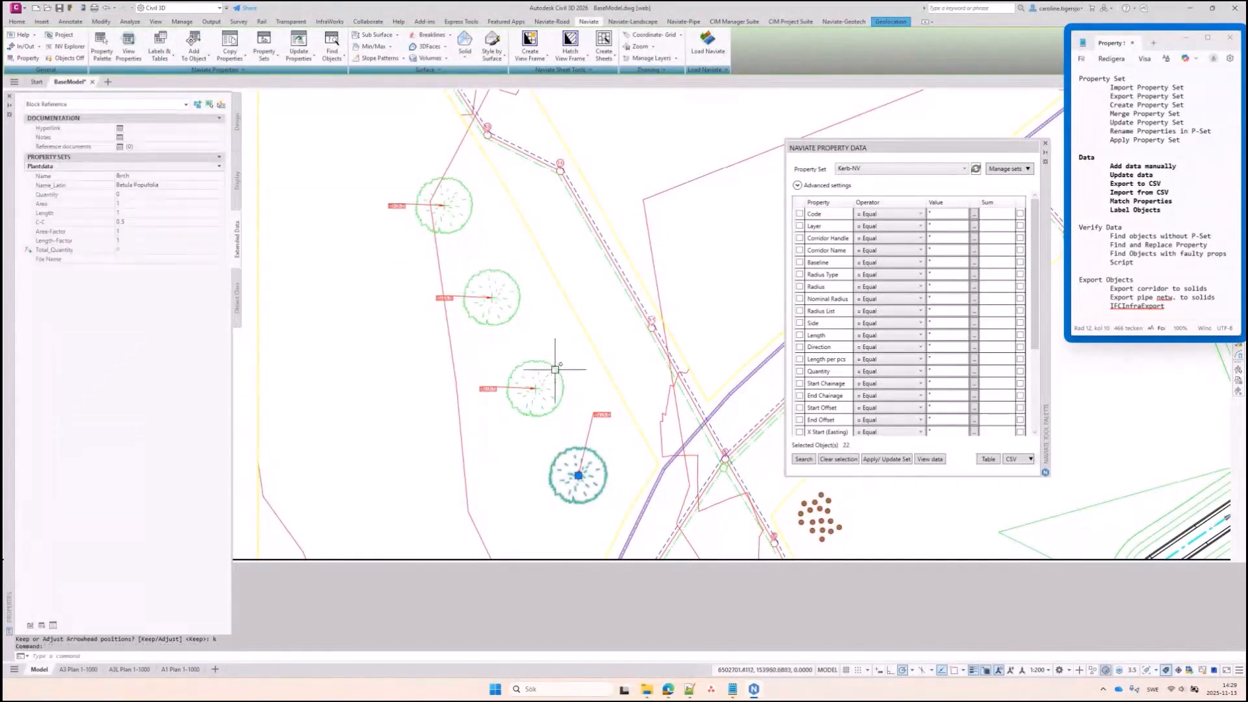
{"action": "left_click", "coordinate": [551, 372]}
{"action": "left_click", "coordinate": [503, 285]}
{"action": "left_click", "coordinate": [459, 201]}
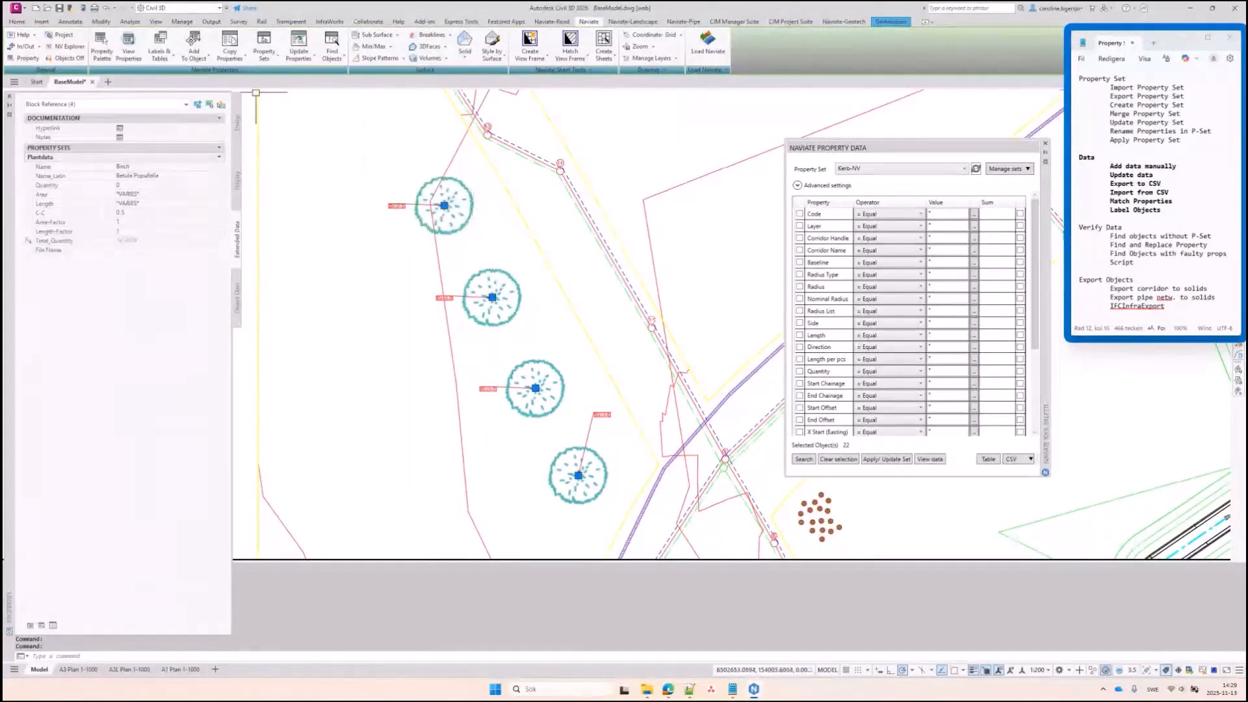
Add a Plantdata quantity table for the selected trees and place it in the plan
{"action": "left_click", "coordinate": [160, 54]}
{"action": "left_click", "coordinate": [169, 78]}
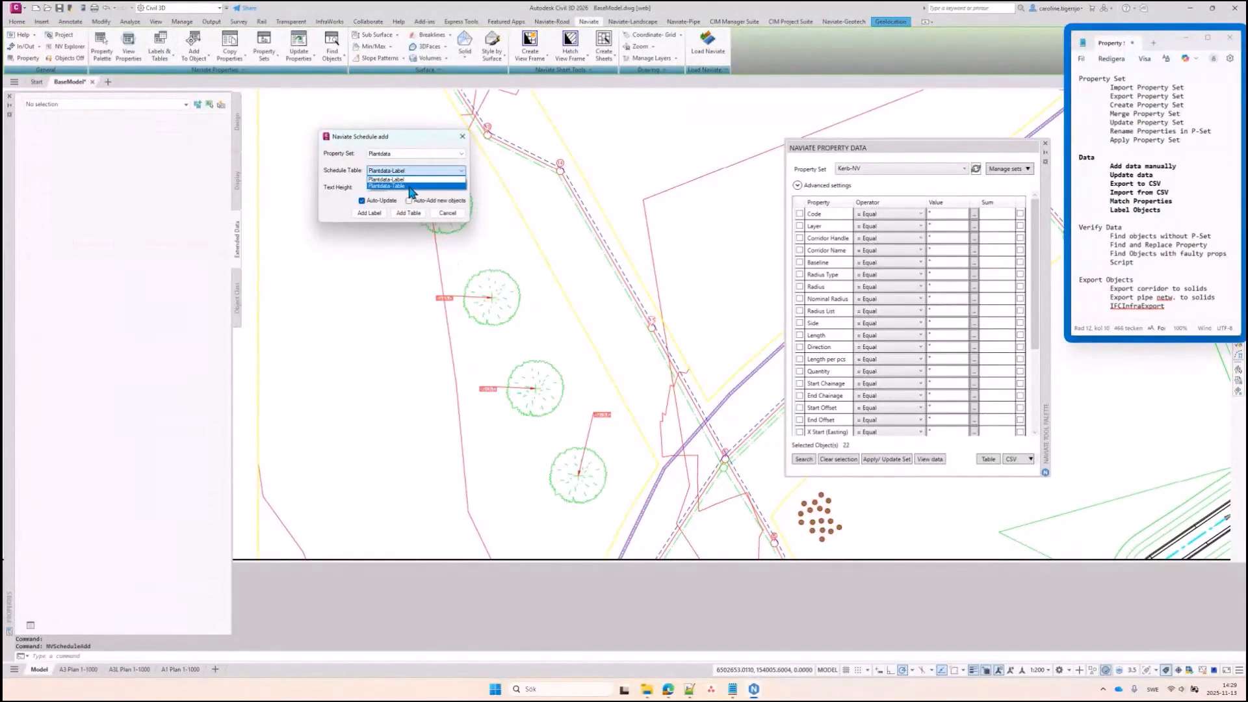
{"action": "left_click", "coordinate": [409, 219]}
{"action": "scroll", "coordinate": [343, 343], "scroll_direction": "down", "scroll_amount": 6}
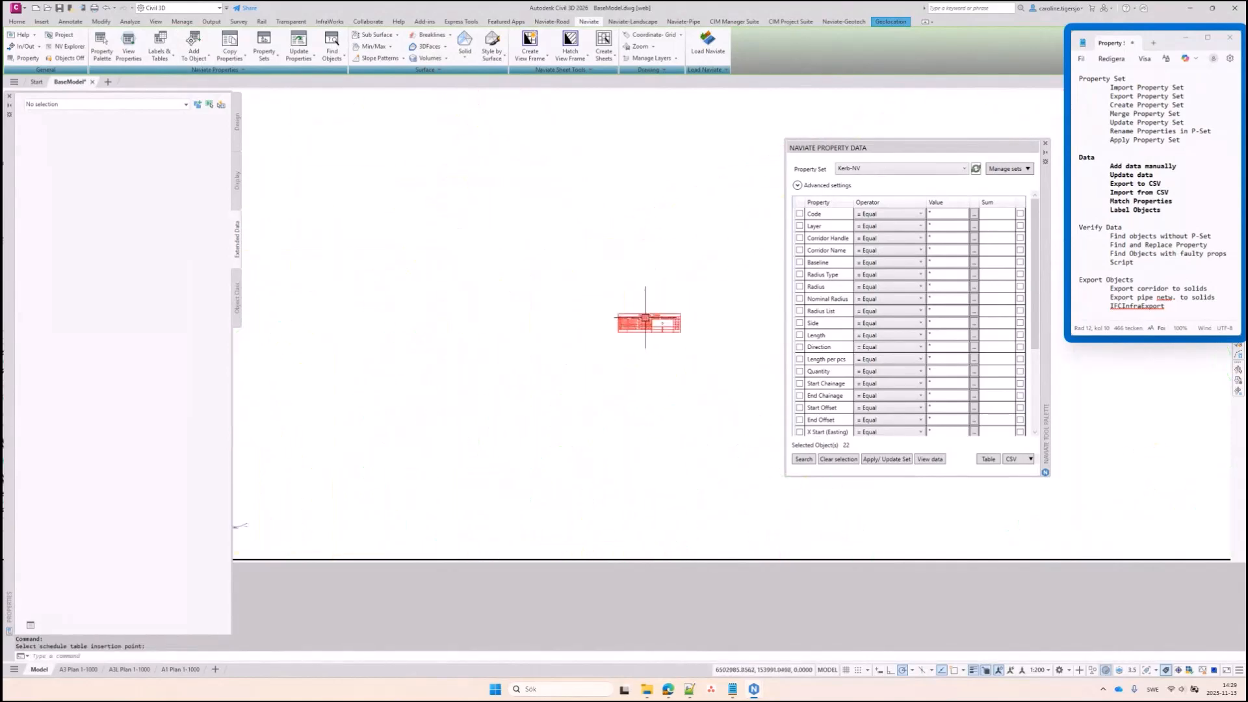
{"action": "scroll", "coordinate": [663, 329], "scroll_direction": "up", "scroll_amount": 4}
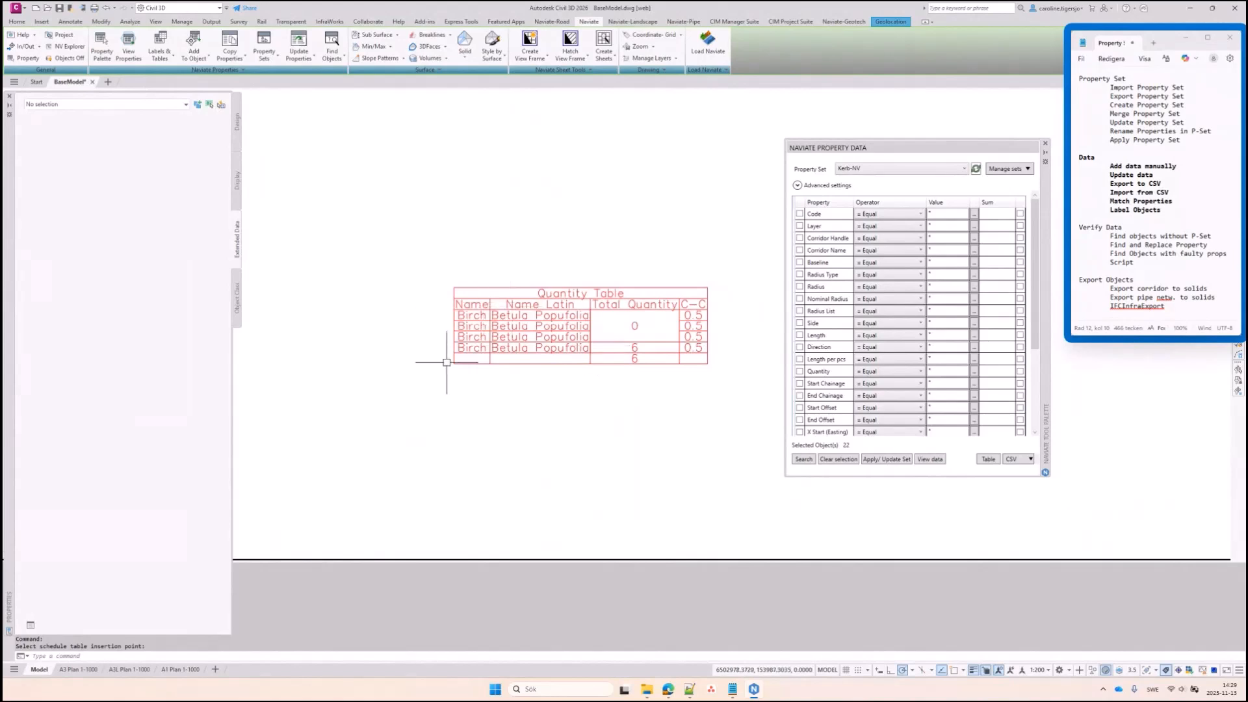
{"action": "left_click", "coordinate": [457, 331]}
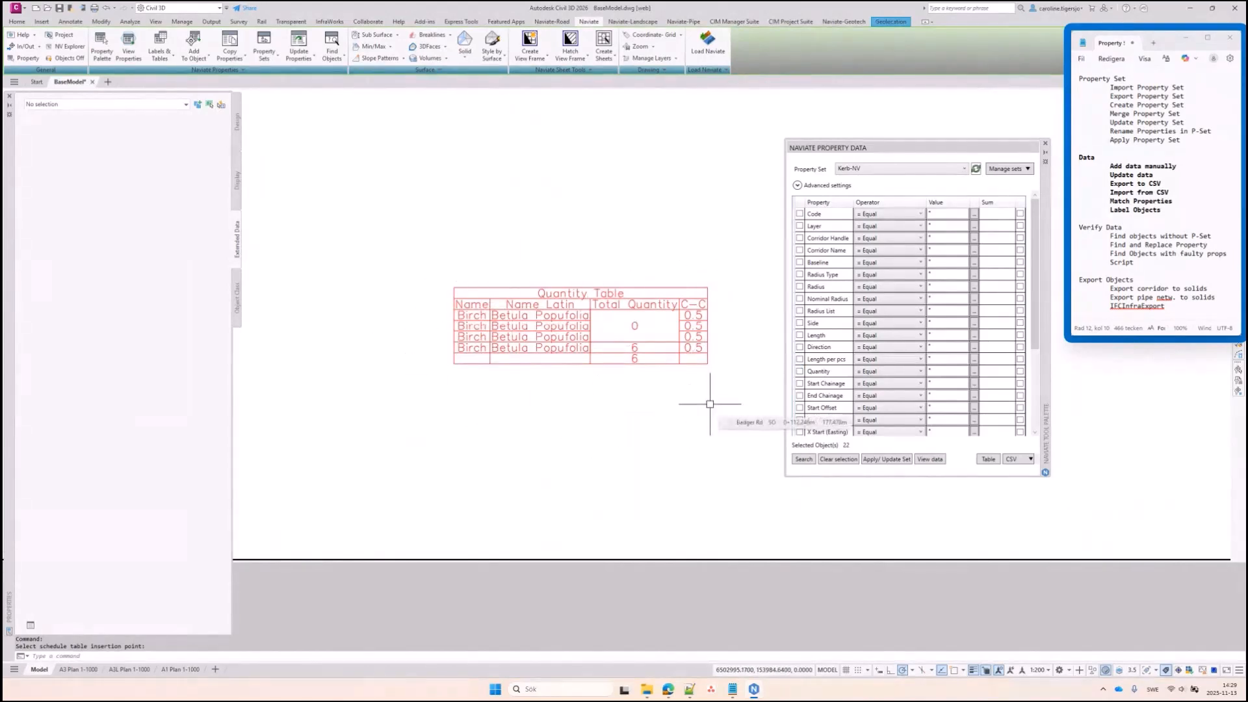
{"action": "left_click", "coordinate": [653, 363]}
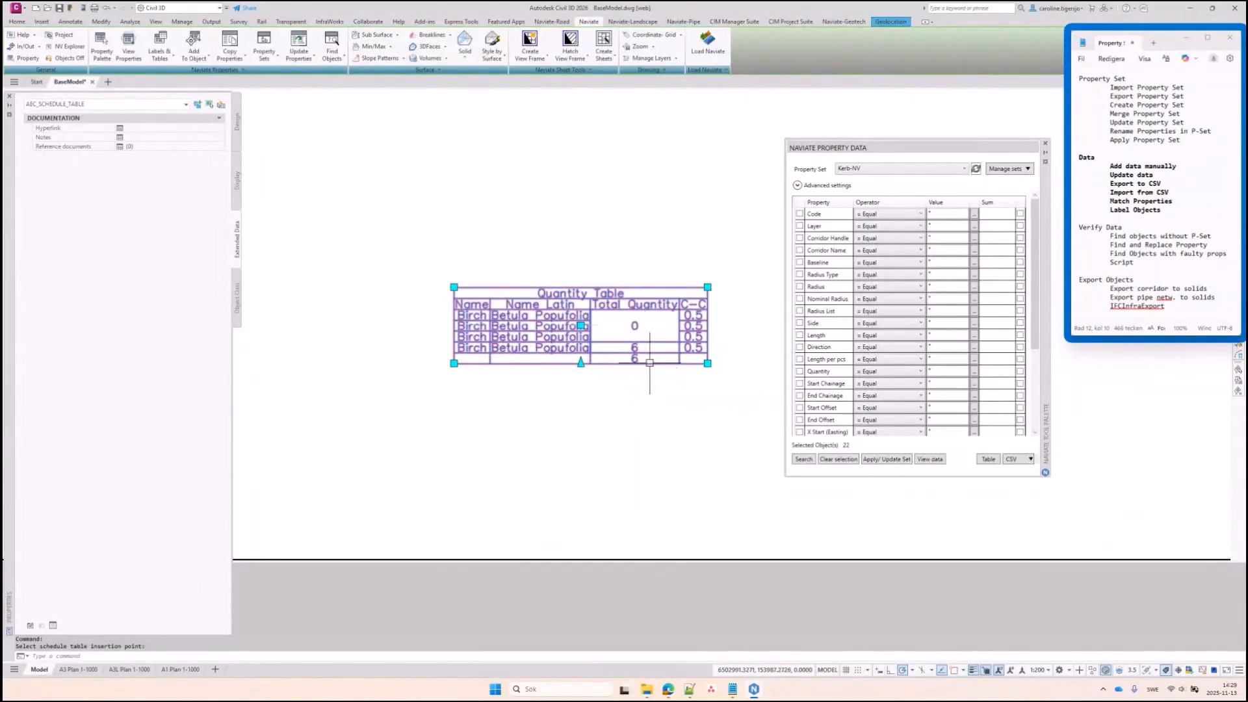
{"action": "key", "text": "Escape"}
{"action": "scroll", "coordinate": [650, 351], "scroll_direction": "down", "scroll_amount": 6}
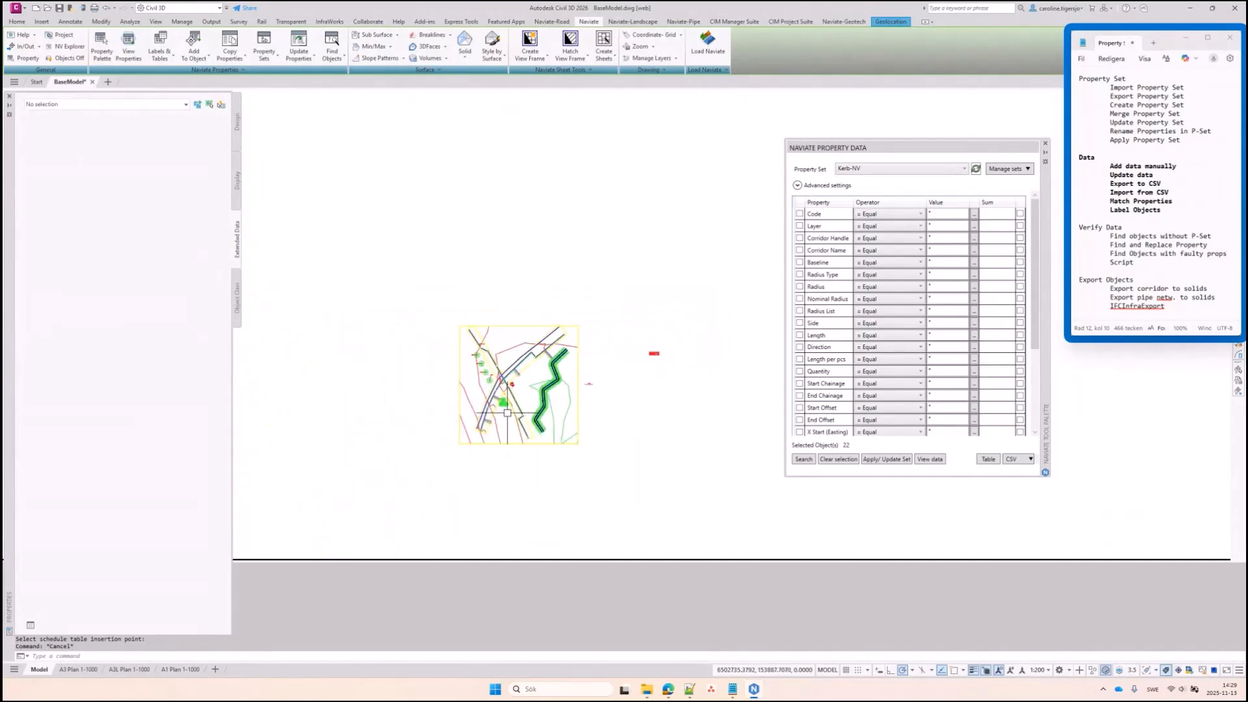
Change one birch's Plantdata Name to Pine and Name_Latin to Pinu Pumila
{"action": "scroll", "coordinate": [525, 410], "scroll_direction": "up", "scroll_amount": 6}
{"action": "scroll", "coordinate": [488, 383], "scroll_direction": "up", "scroll_amount": 2}
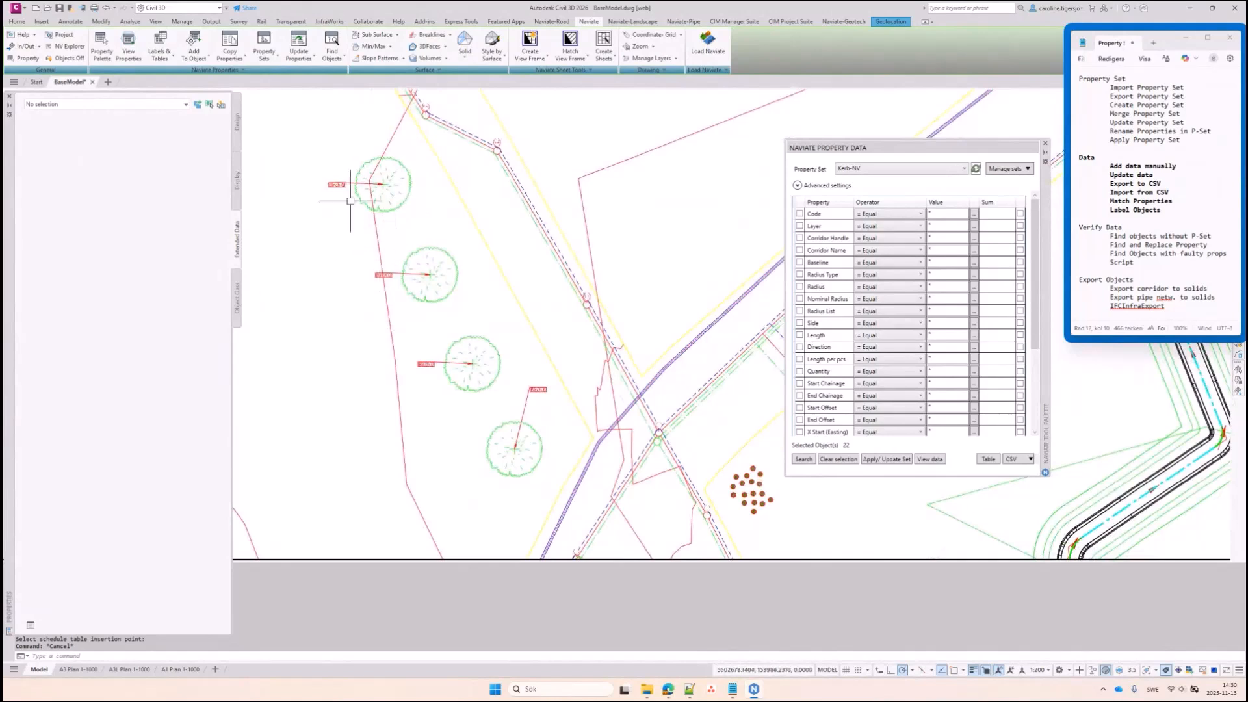
{"action": "scroll", "coordinate": [350, 201], "scroll_direction": "up", "scroll_amount": 5}
{"action": "left_click", "coordinate": [435, 266]}
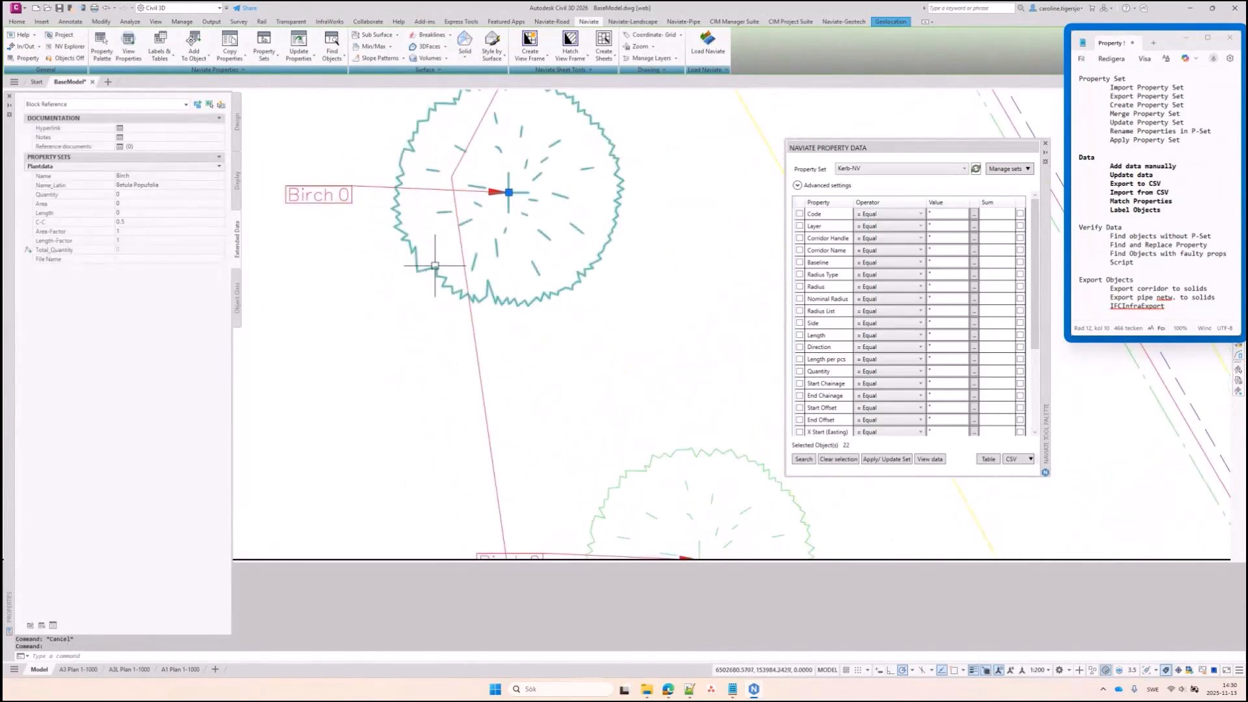
{"action": "left_click", "coordinate": [142, 176]}
{"action": "left_click", "coordinate": [145, 185]}
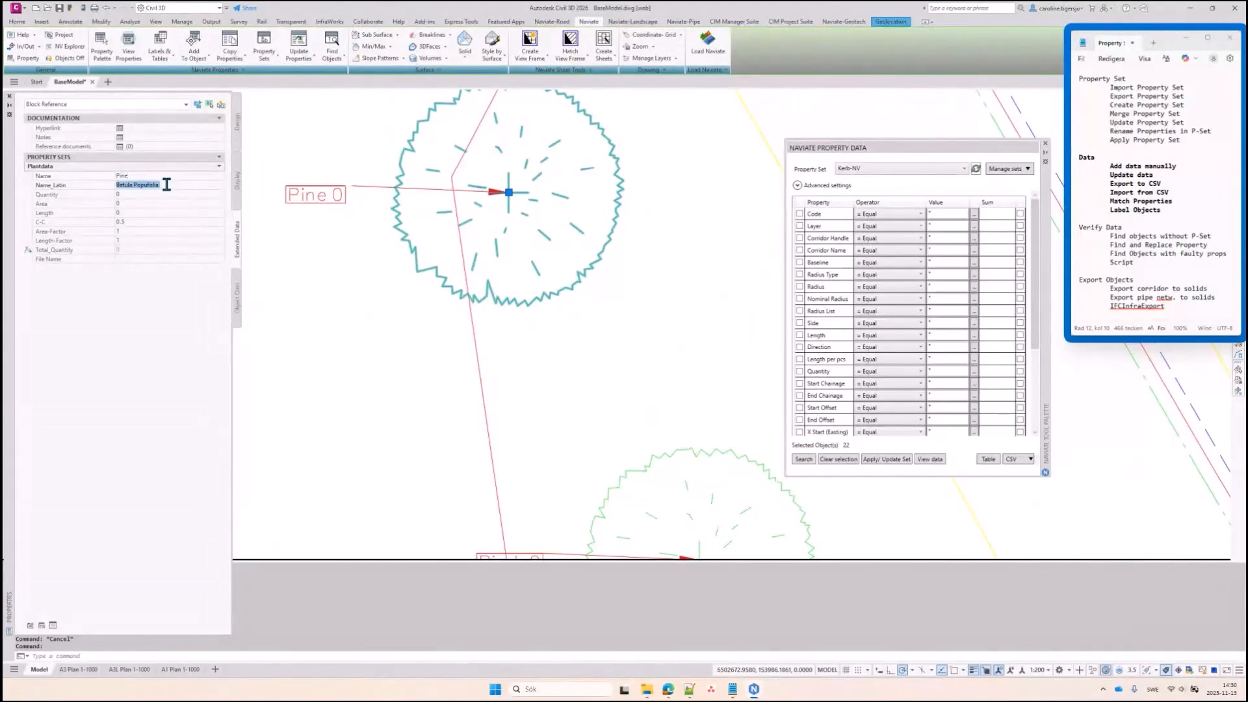
{"action": "key", "text": "BackSpace"}
{"action": "key", "text": "Return"}
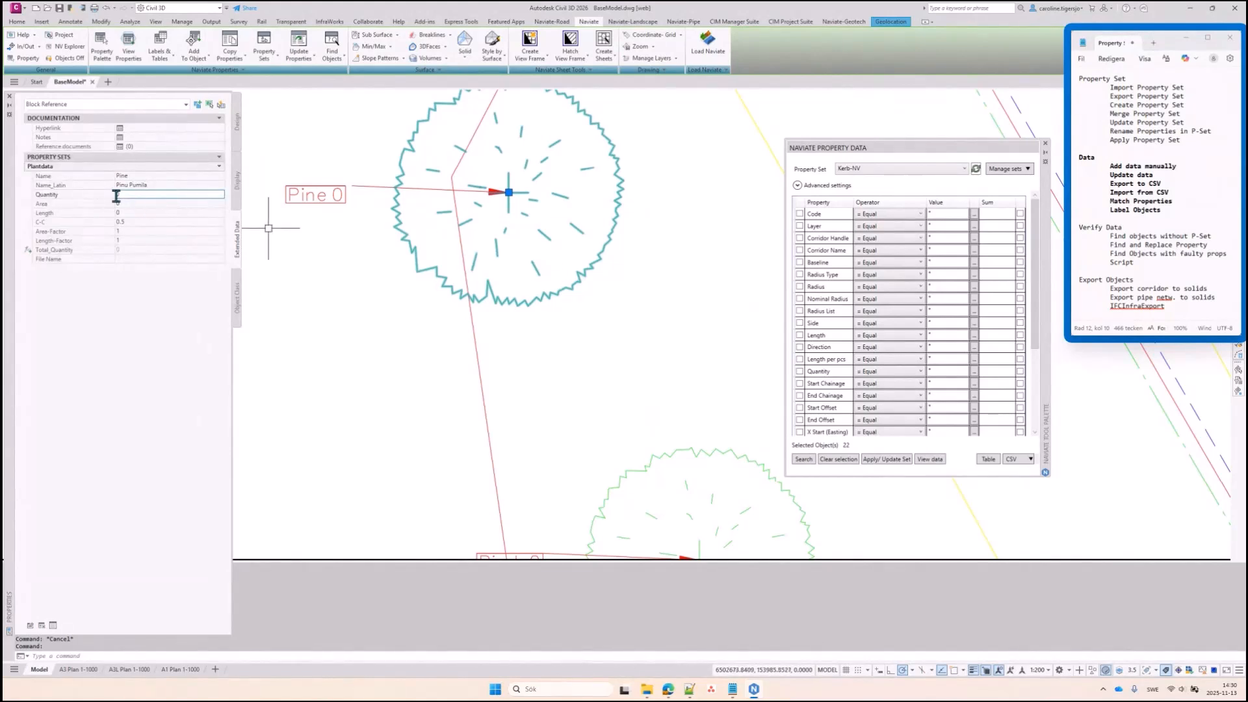
{"action": "key", "text": "Escape"}
{"action": "scroll", "coordinate": [498, 273], "scroll_direction": "down", "scroll_amount": 5}
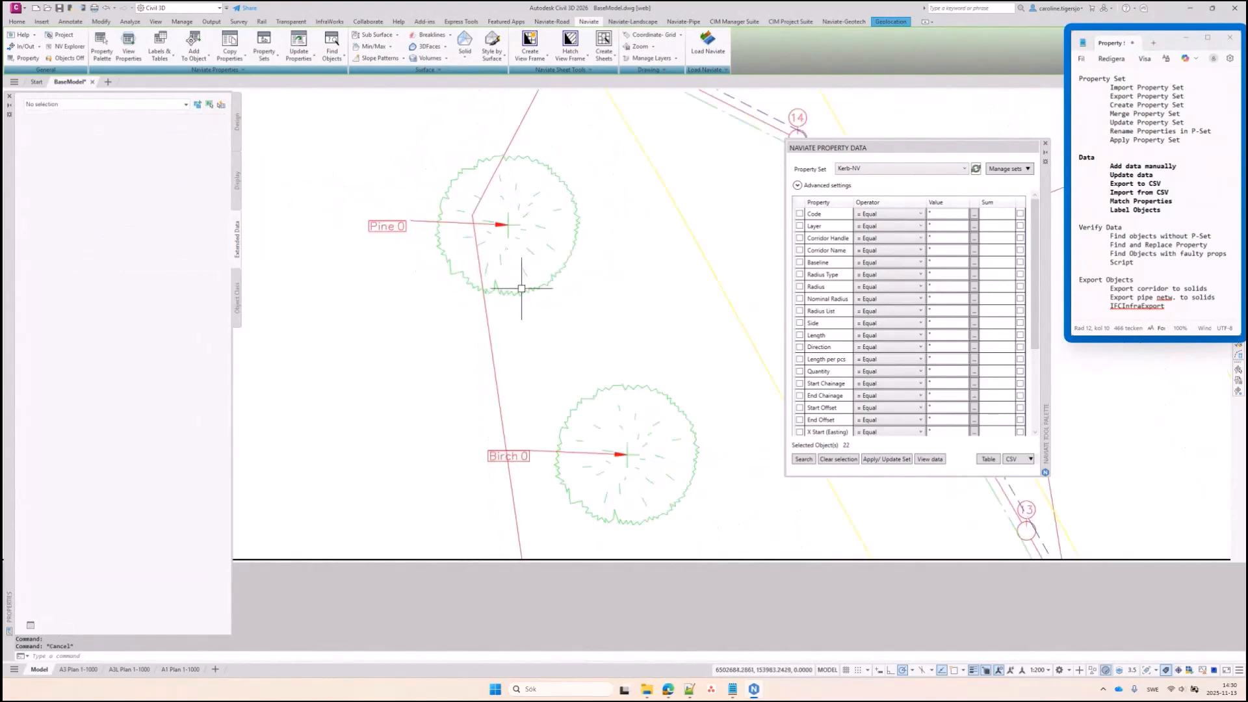
{"action": "scroll", "coordinate": [524, 291], "scroll_direction": "up", "scroll_amount": 2}
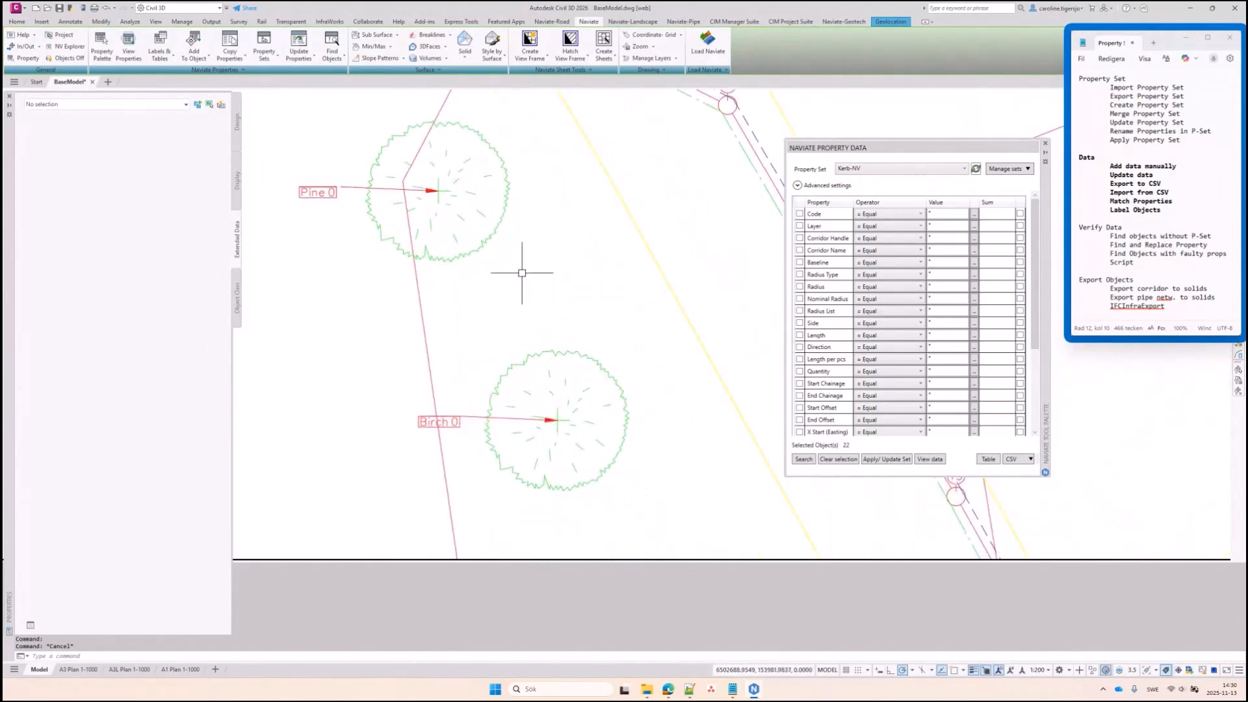
Review the Verify Data notes, then select the storm pipe along the road to show its data
{"action": "scroll", "coordinate": [528, 261], "scroll_direction": "down", "scroll_amount": 2}
{"action": "scroll", "coordinate": [527, 262], "scroll_direction": "down", "scroll_amount": 4}
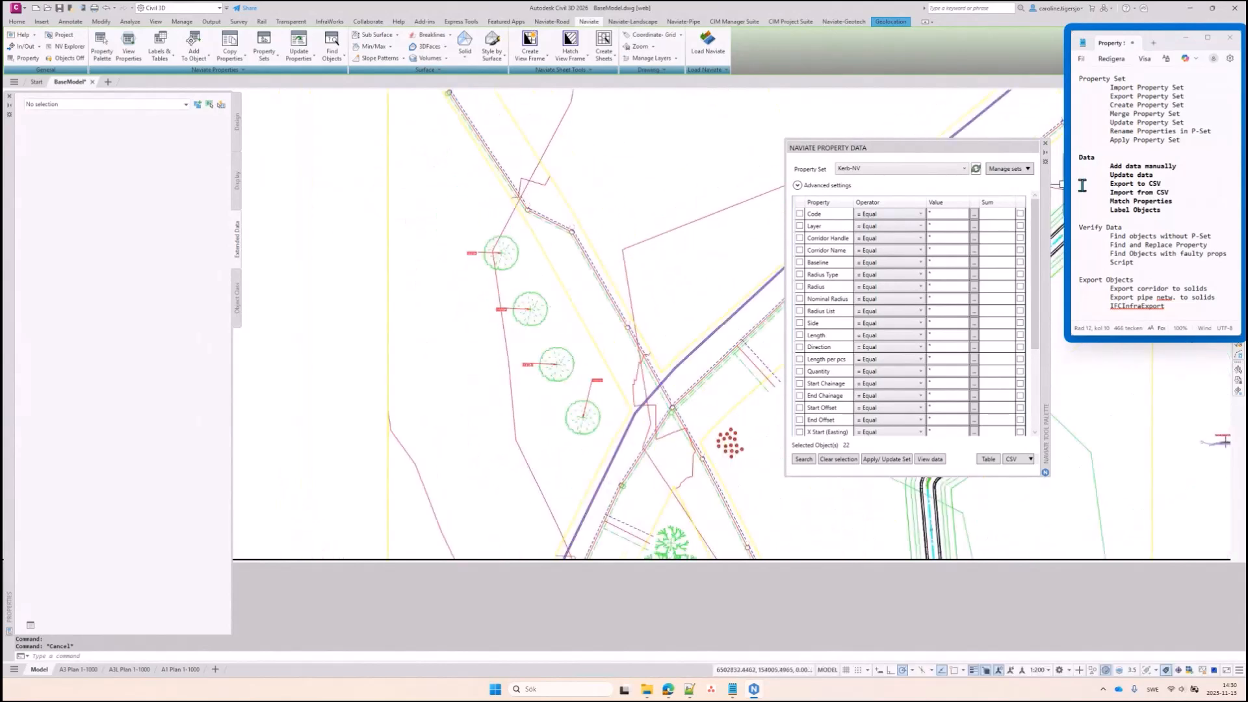
{"action": "left_click", "coordinate": [1172, 220]}
{"action": "left_click_drag", "start_coordinate": [1173, 219], "coordinate": [1151, 207]}
{"action": "left_click_drag", "start_coordinate": [1138, 263], "coordinate": [1074, 229]}
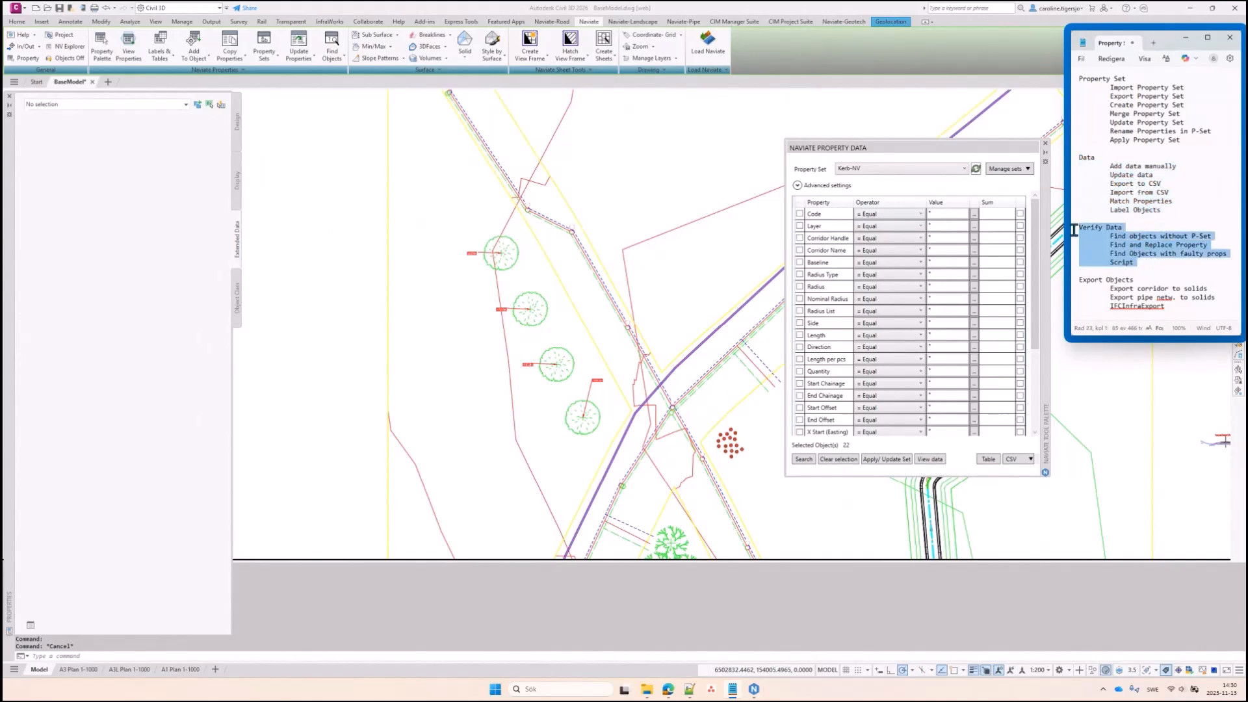
{"action": "left_click", "coordinate": [1137, 247]}
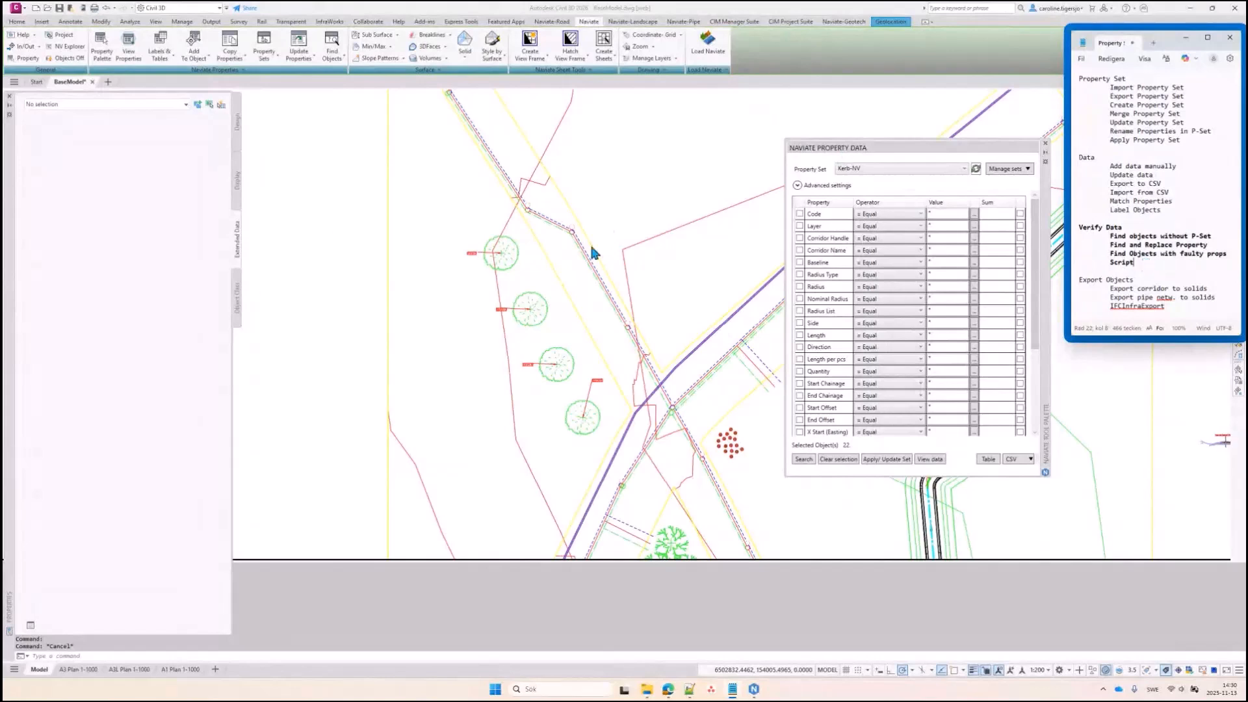
{"action": "mouse_move", "coordinate": [730, 264]}
{"action": "middle_mouse_down"}
{"action": "mouse_move", "coordinate": [617, 234]}
{"action": "mouse_move", "coordinate": [554, 244]}
{"action": "middle_mouse_up"}
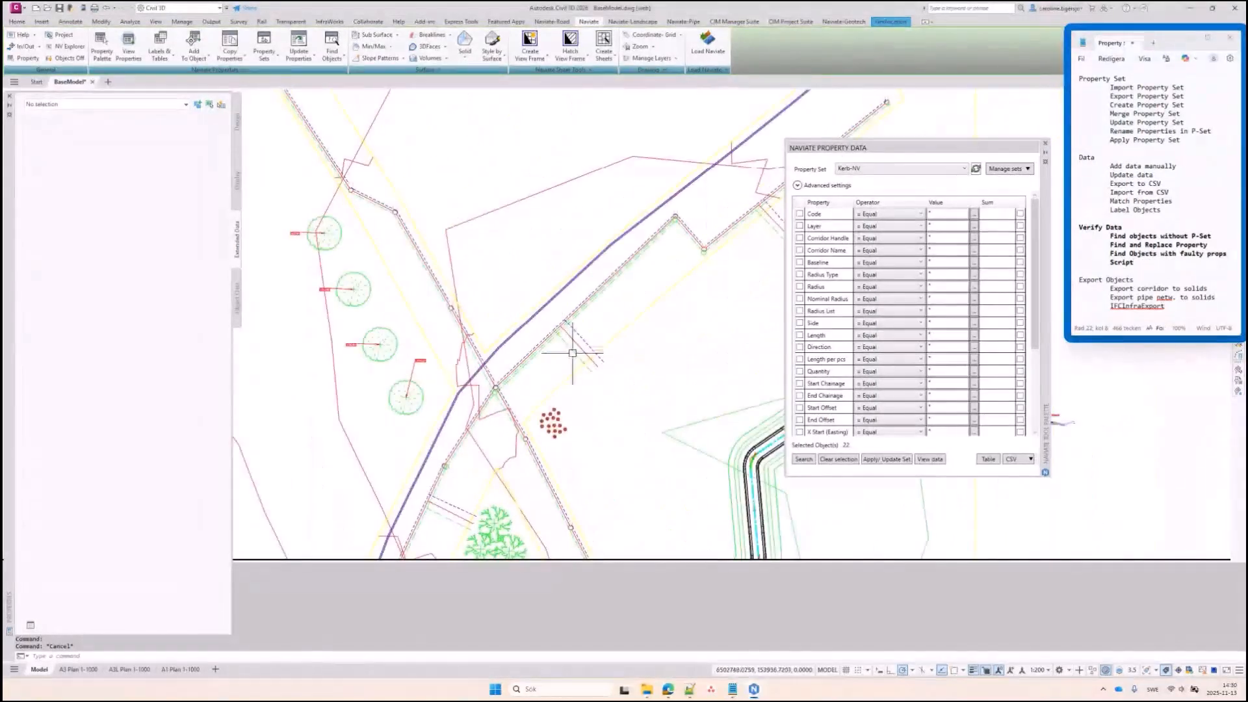
{"action": "left_click", "coordinate": [546, 347]}
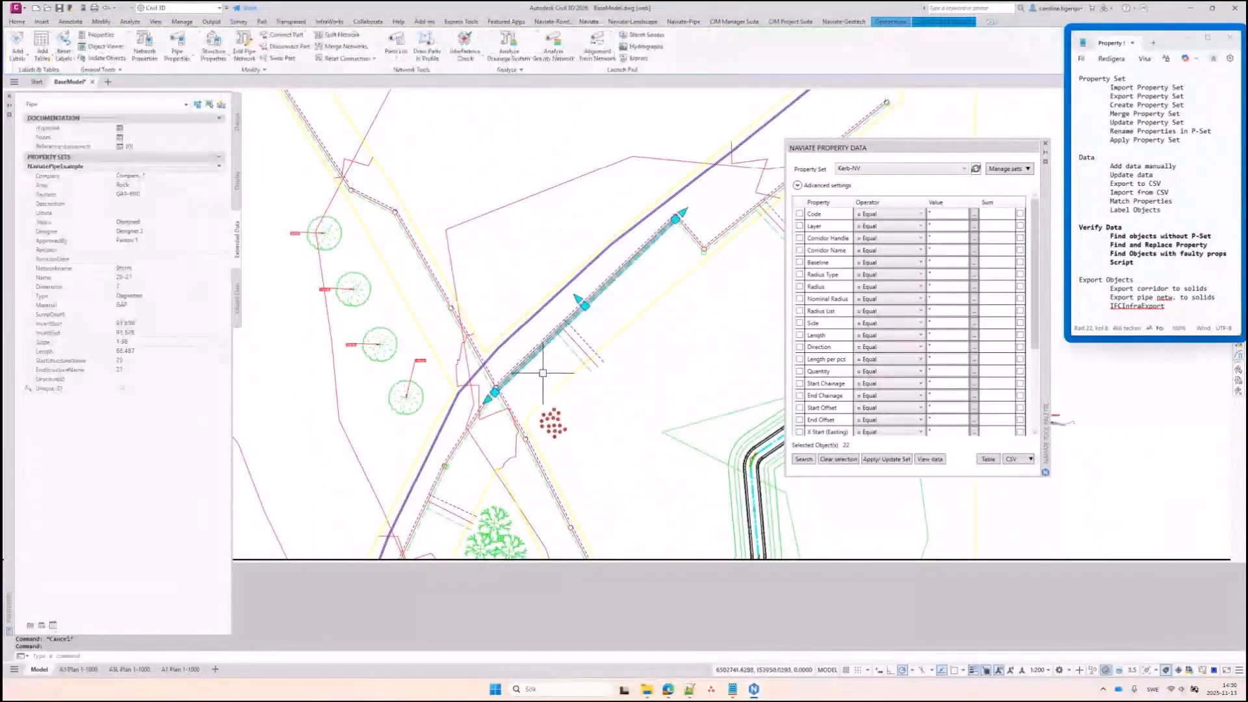
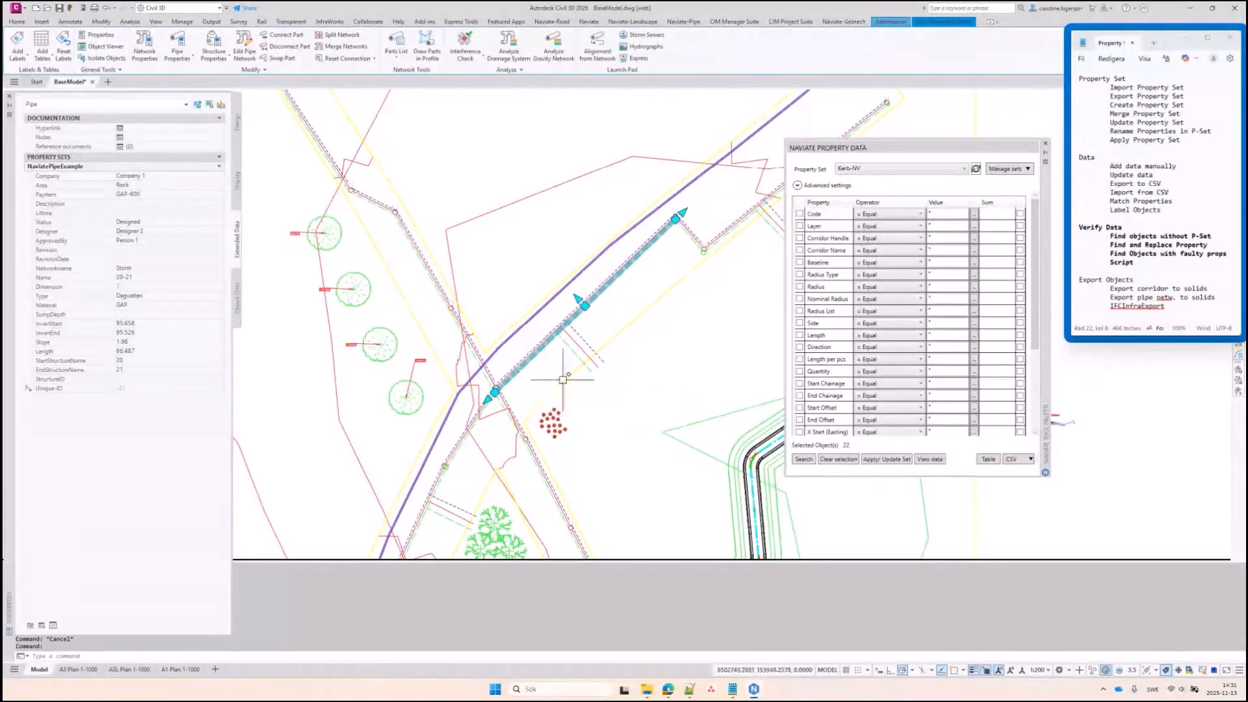
Deselect the pipe, pan the drawing, and open the Naviate Find Objects list
{"action": "middle_click_drag", "start_coordinate": [555, 368], "coordinate": [540, 375]}
{"action": "key", "text": "Escape"}
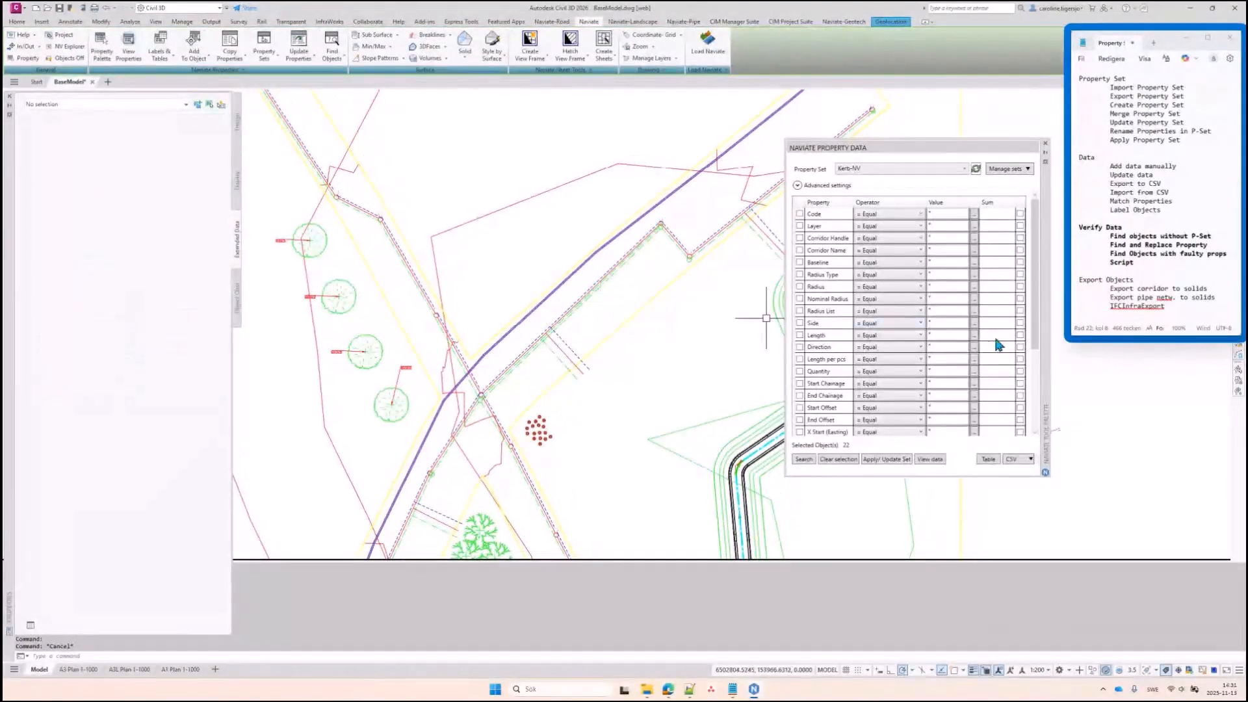
{"action": "middle_click_drag", "start_coordinate": [633, 260], "coordinate": [719, 266]}
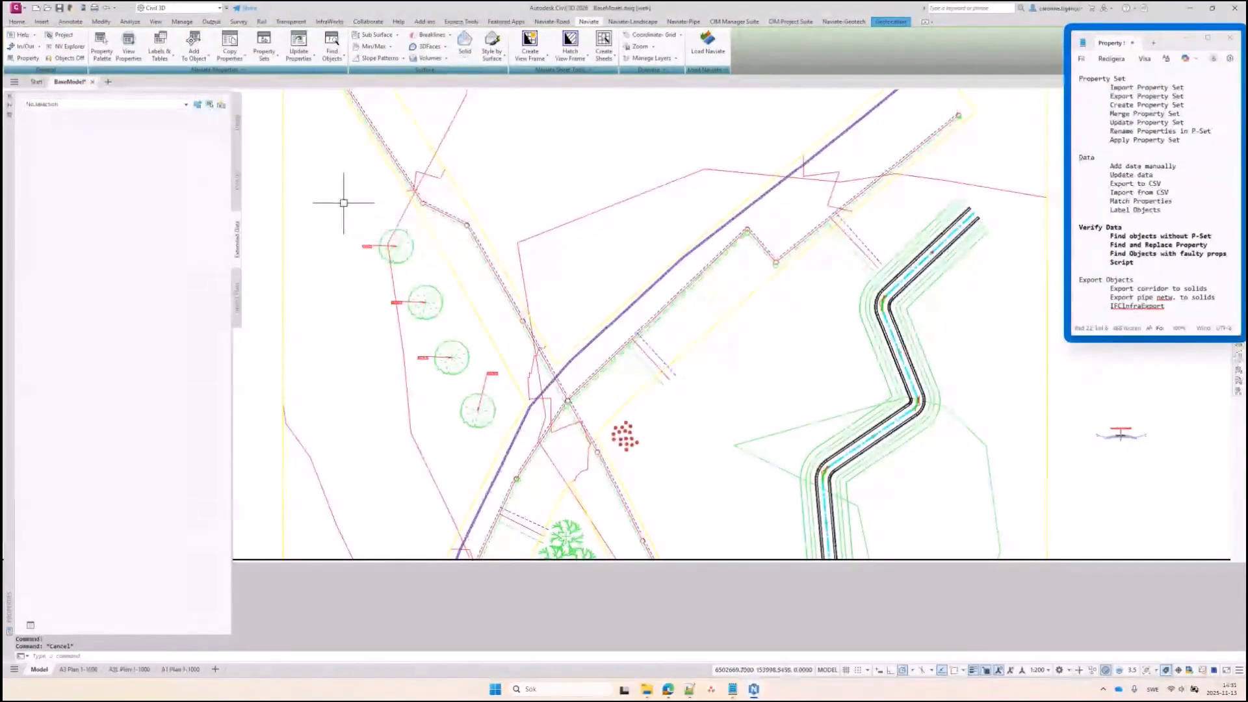
{"action": "left_click", "coordinate": [335, 57]}
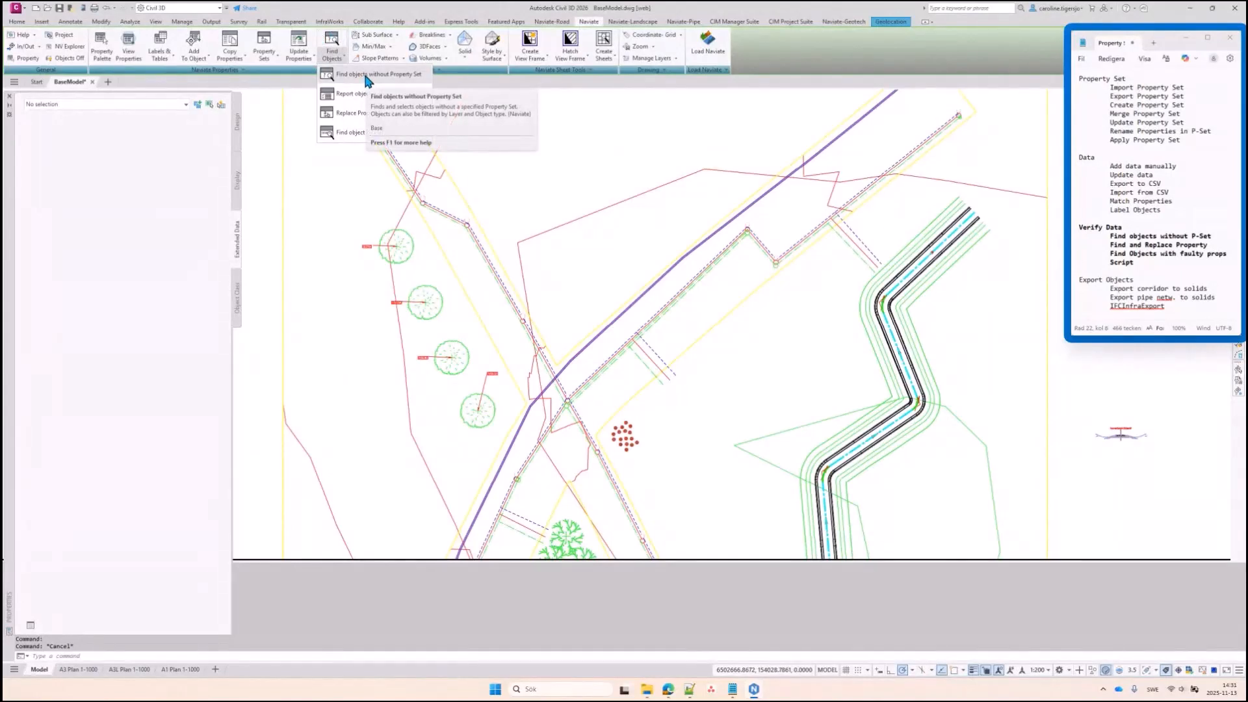
Start Find objects without Property Set, then cancel it
{"action": "left_click", "coordinate": [368, 77]}
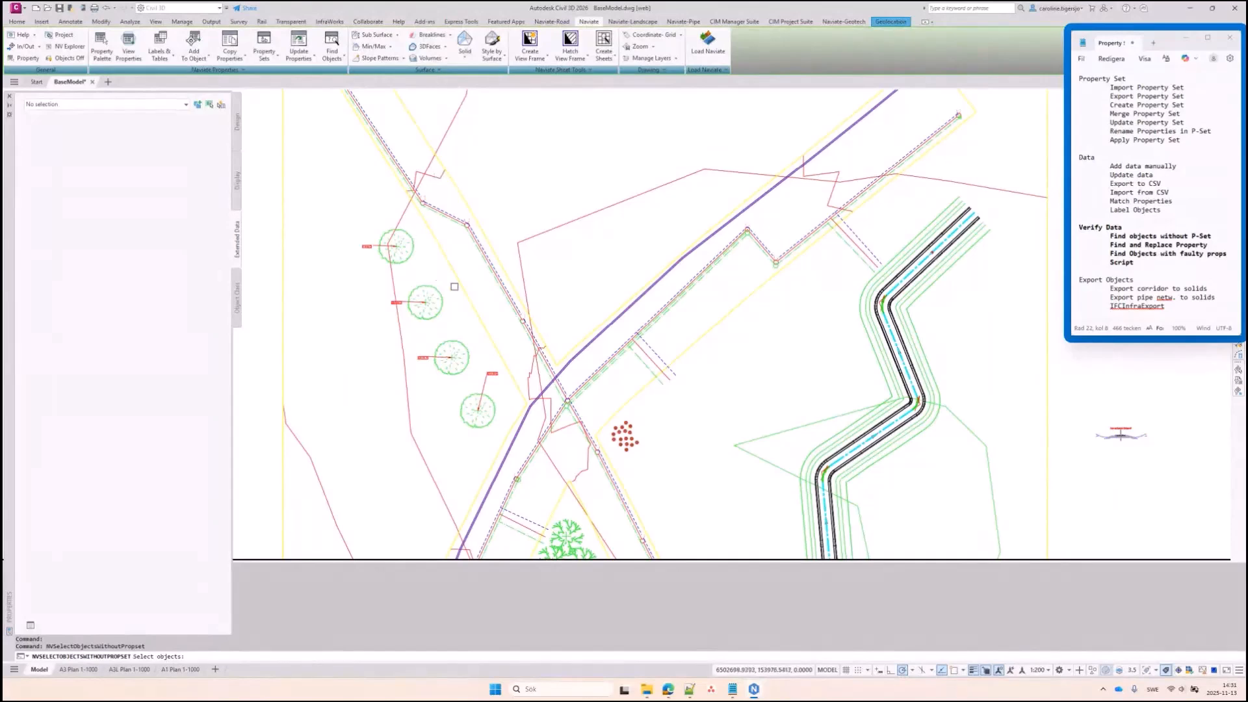
{"action": "scroll", "coordinate": [439, 284], "scroll_direction": "down", "scroll_amount": 2}
{"action": "key", "text": "Escape"}
{"action": "scroll", "coordinate": [576, 333], "scroll_direction": "up", "scroll_amount": 2}
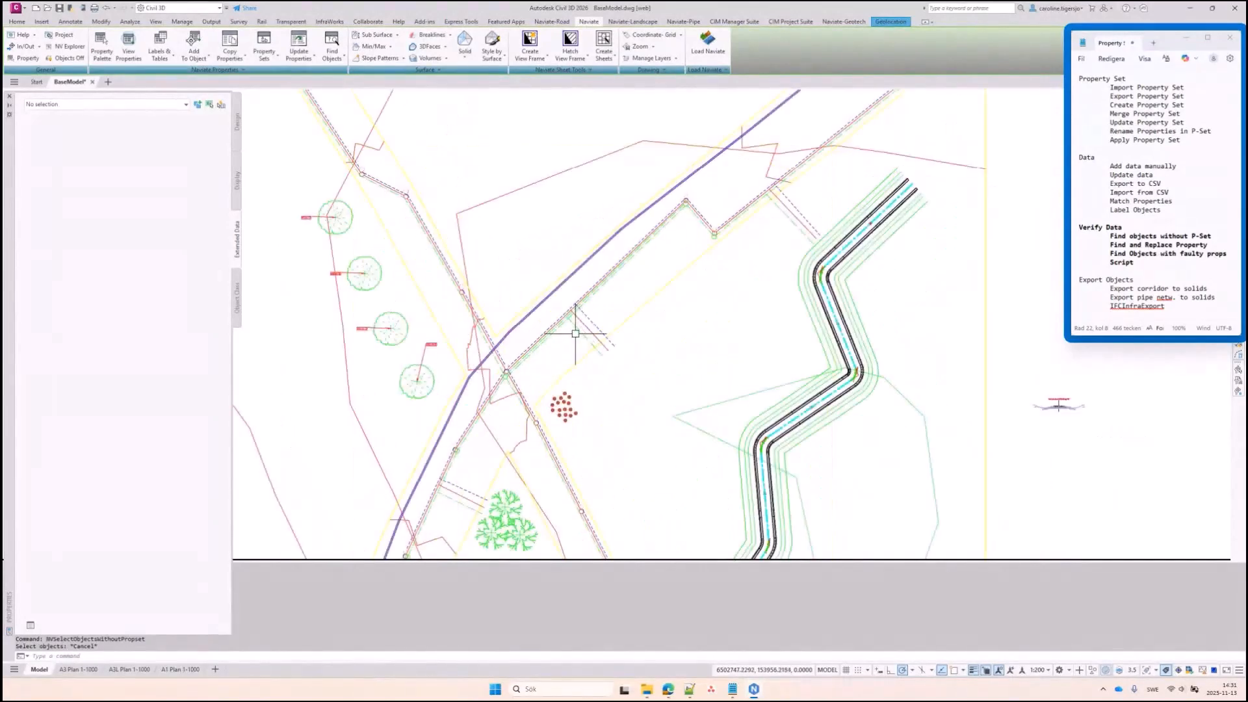
{"action": "scroll", "coordinate": [575, 334], "scroll_direction": "up", "scroll_amount": 1}
Pick pipes and use Select Similar to gather all 56 pipes
{"action": "left_click", "coordinate": [590, 318]}
{"action": "left_click", "coordinate": [590, 319]}
{"action": "left_click", "coordinate": [598, 312]}
{"action": "right_click", "coordinate": [631, 275]}
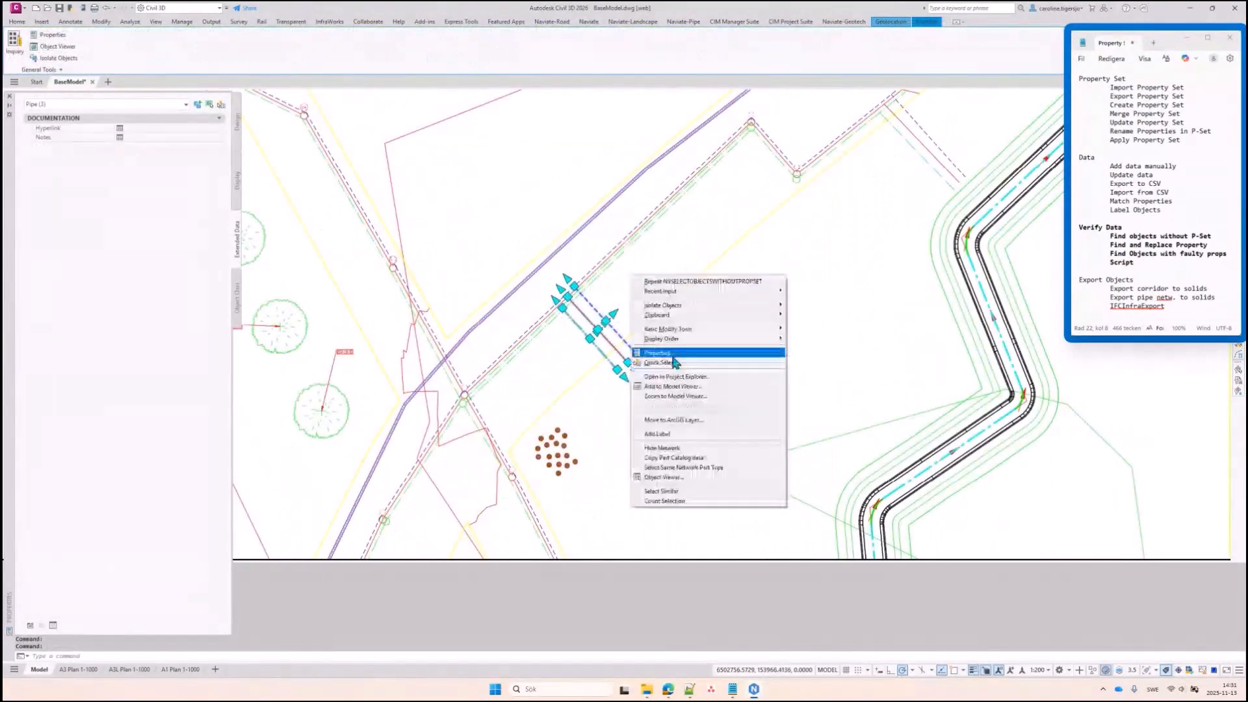
{"action": "left_click", "coordinate": [680, 493]}
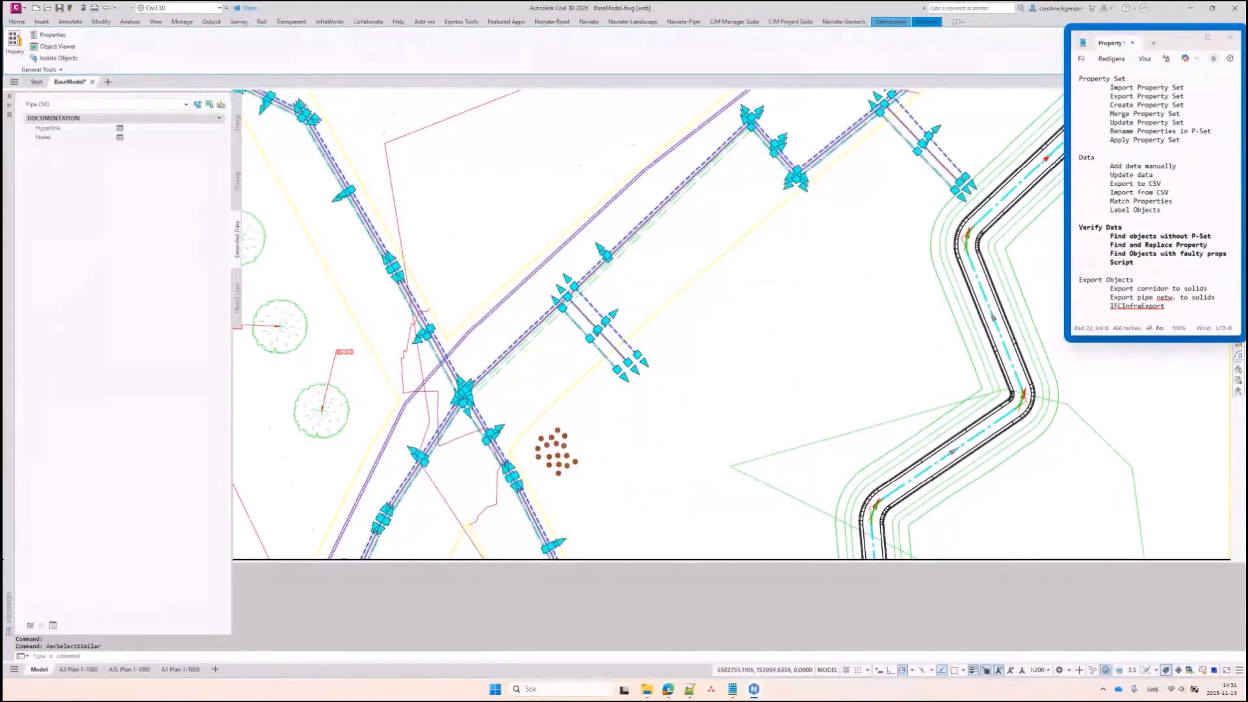
With the Naviate tools showing, float the Properties palette over the drawing
{"action": "scroll", "coordinate": [630, 371], "scroll_direction": "down", "scroll_amount": 5}
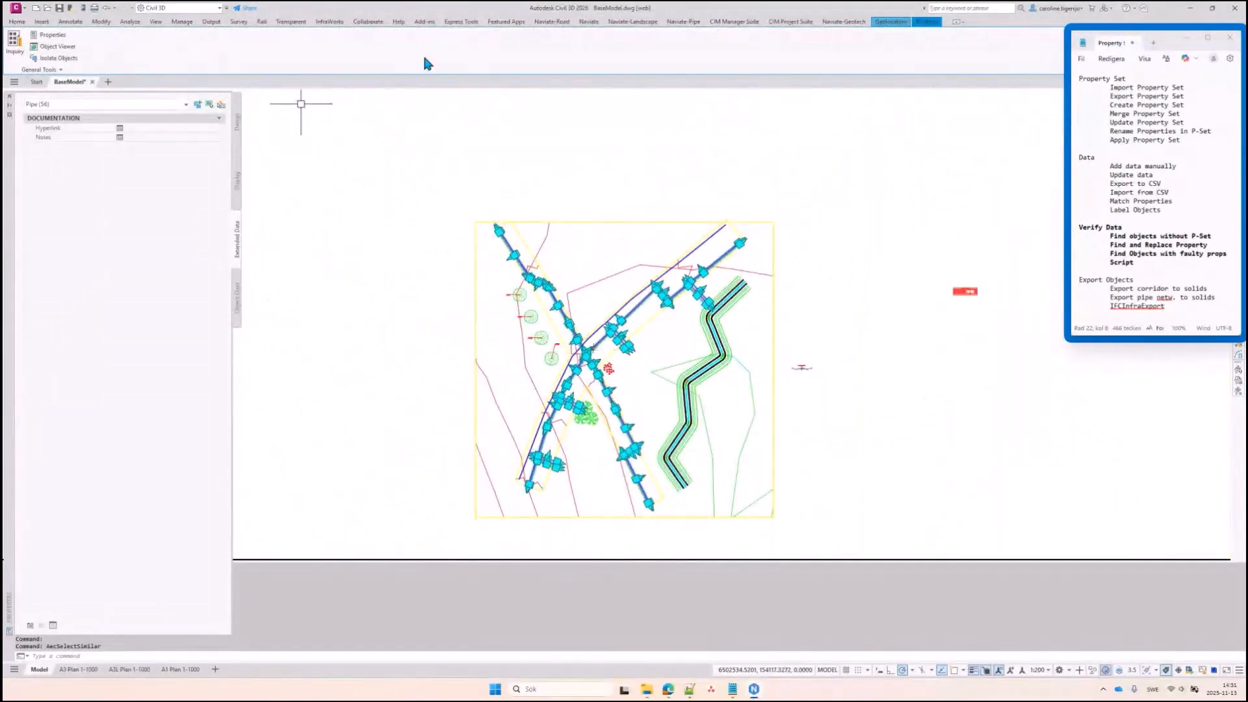
{"action": "left_click", "coordinate": [588, 22]}
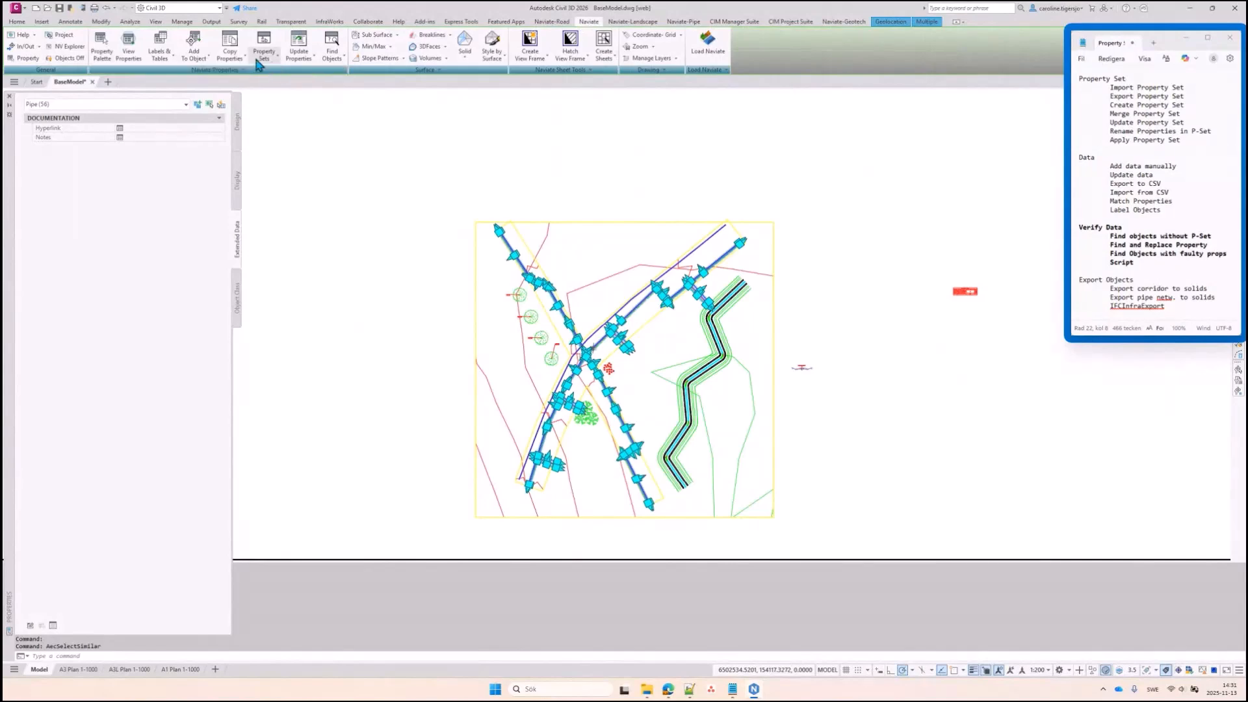
{"action": "scroll", "coordinate": [593, 348], "scroll_direction": "up", "scroll_amount": 5}
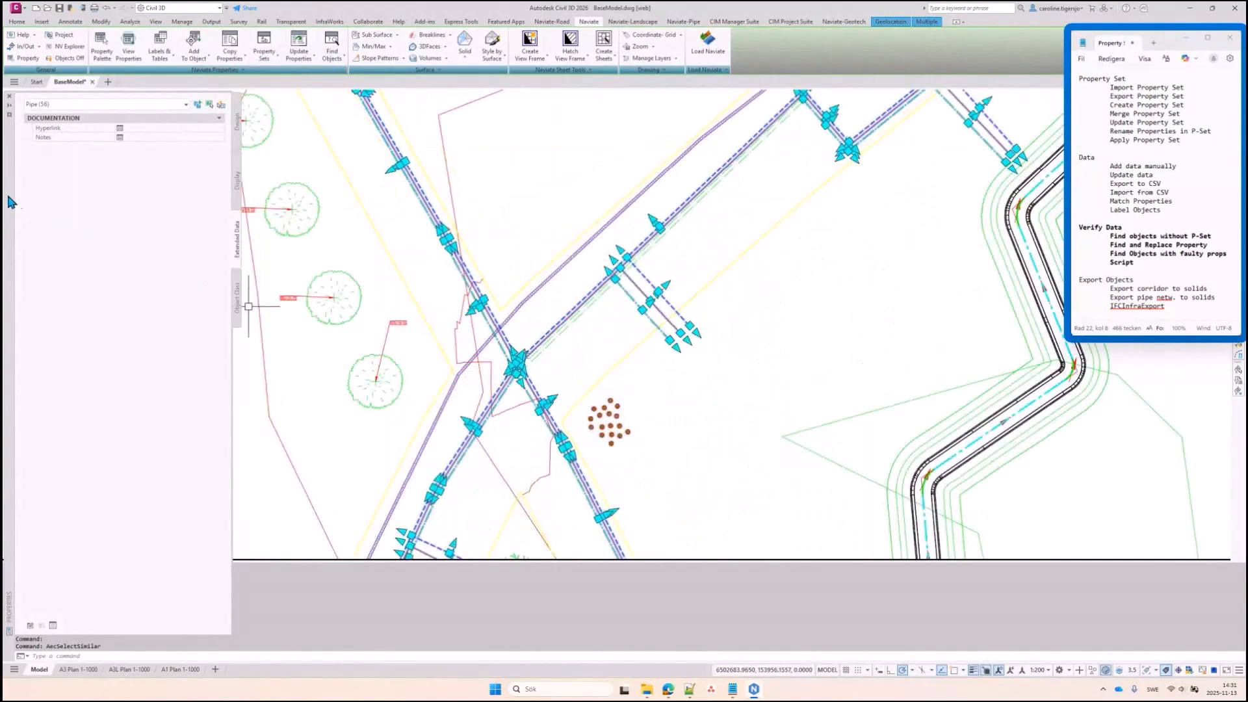
{"action": "left_click_drag", "start_coordinate": [10, 202], "coordinate": [164, 203]}
Clear the selection and expand Pipe Networks > Networks in the Toolspace
{"action": "key", "text": "Escape"}
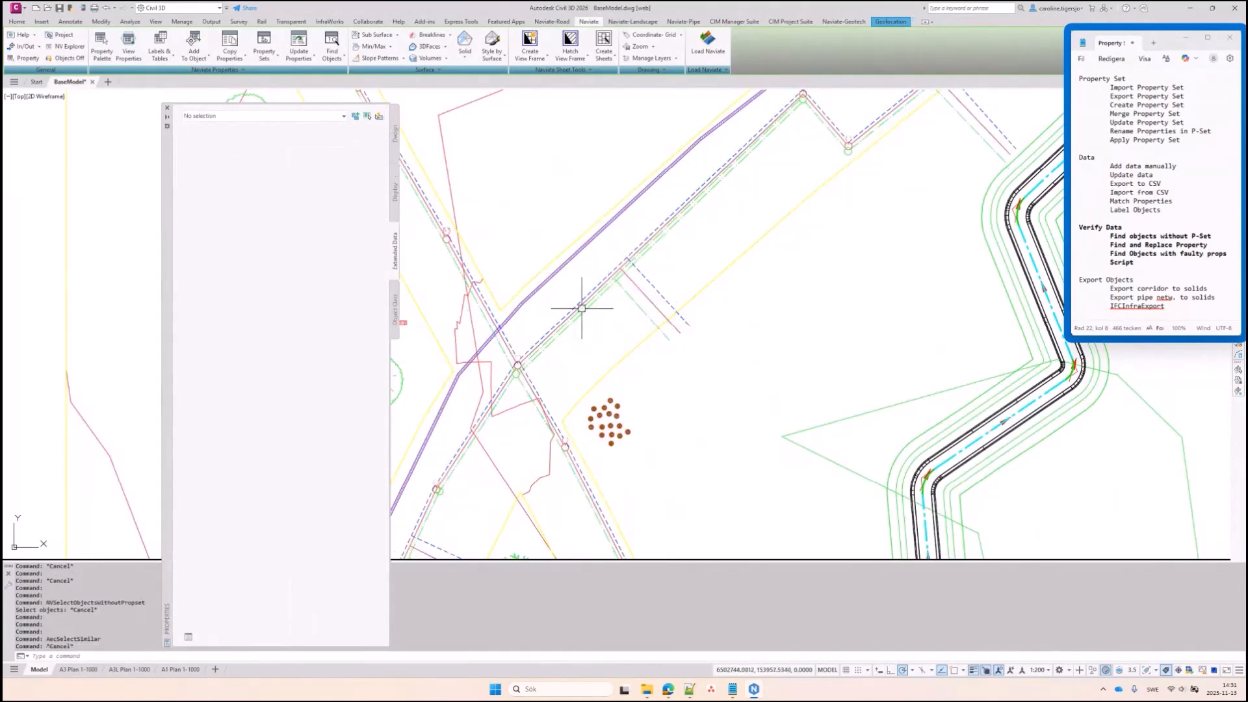
{"action": "left_click", "coordinate": [17, 21]}
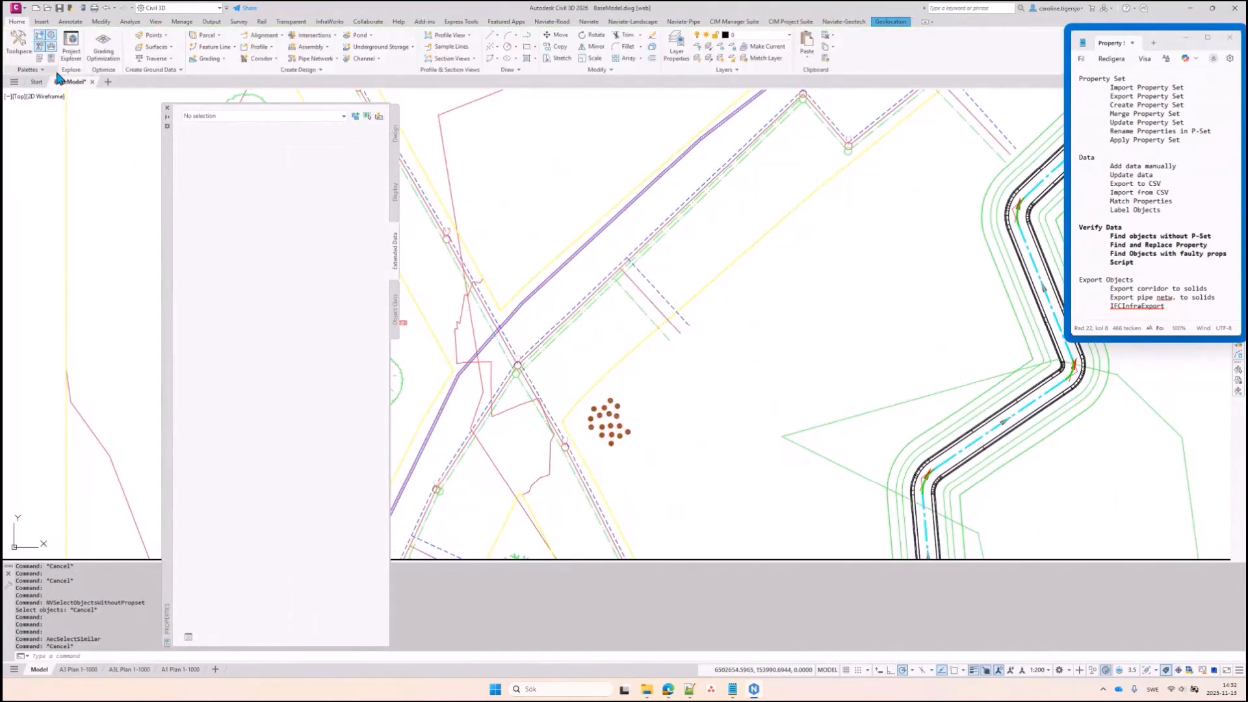
{"action": "left_click", "coordinate": [19, 42]}
{"action": "left_click", "coordinate": [19, 231]}
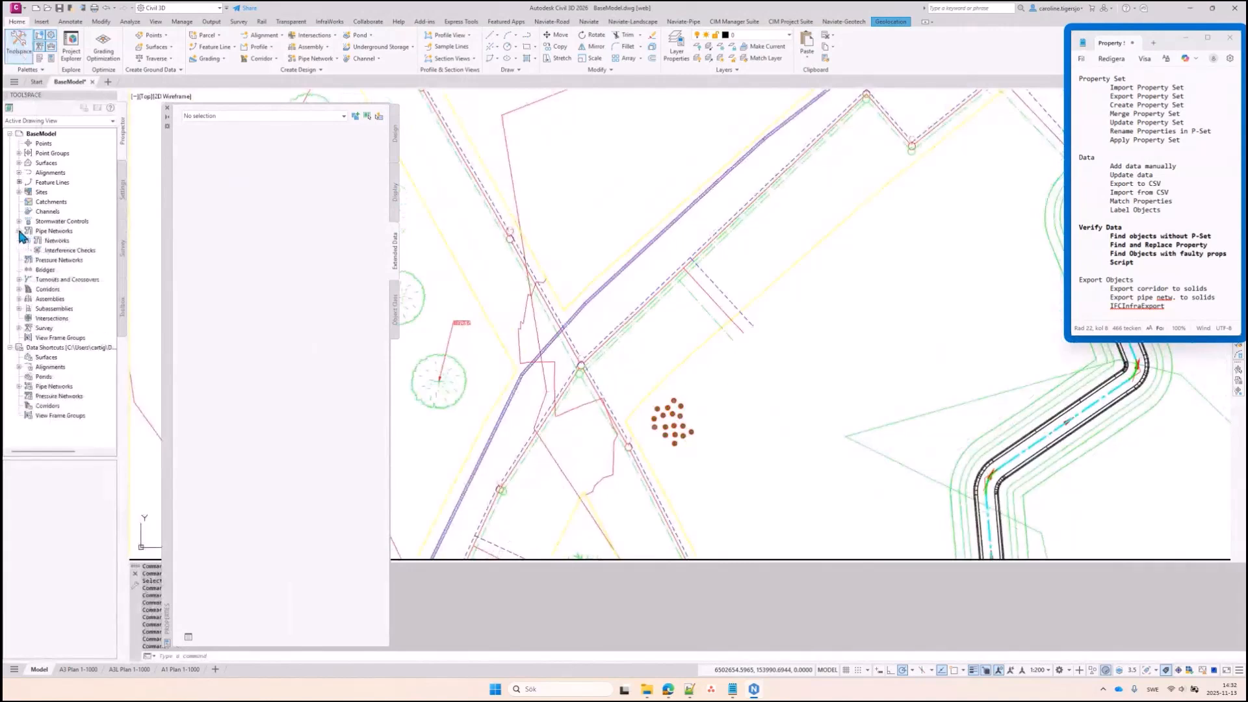
{"action": "left_click", "coordinate": [28, 241]}
Select the Storm, Wastewater and Water networks' parts, then shift the Properties palette left
{"action": "right_click", "coordinate": [65, 262]}
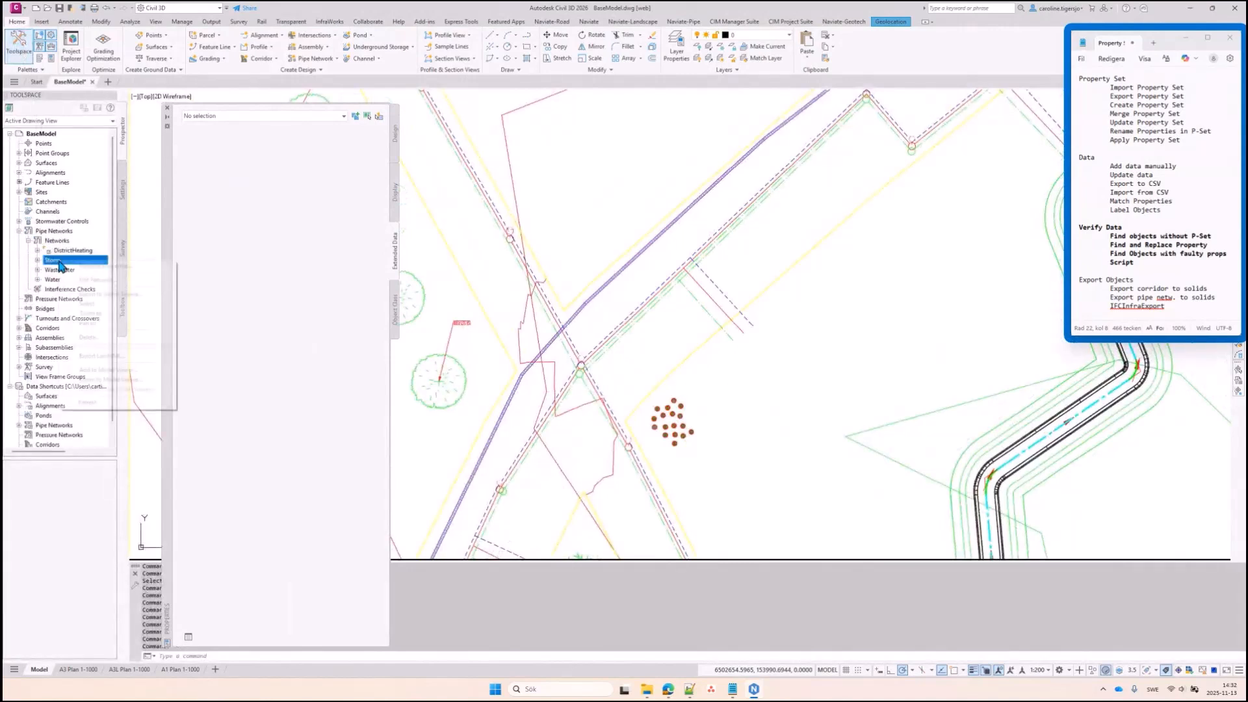
{"action": "left_click", "coordinate": [84, 307]}
{"action": "right_click", "coordinate": [63, 272]}
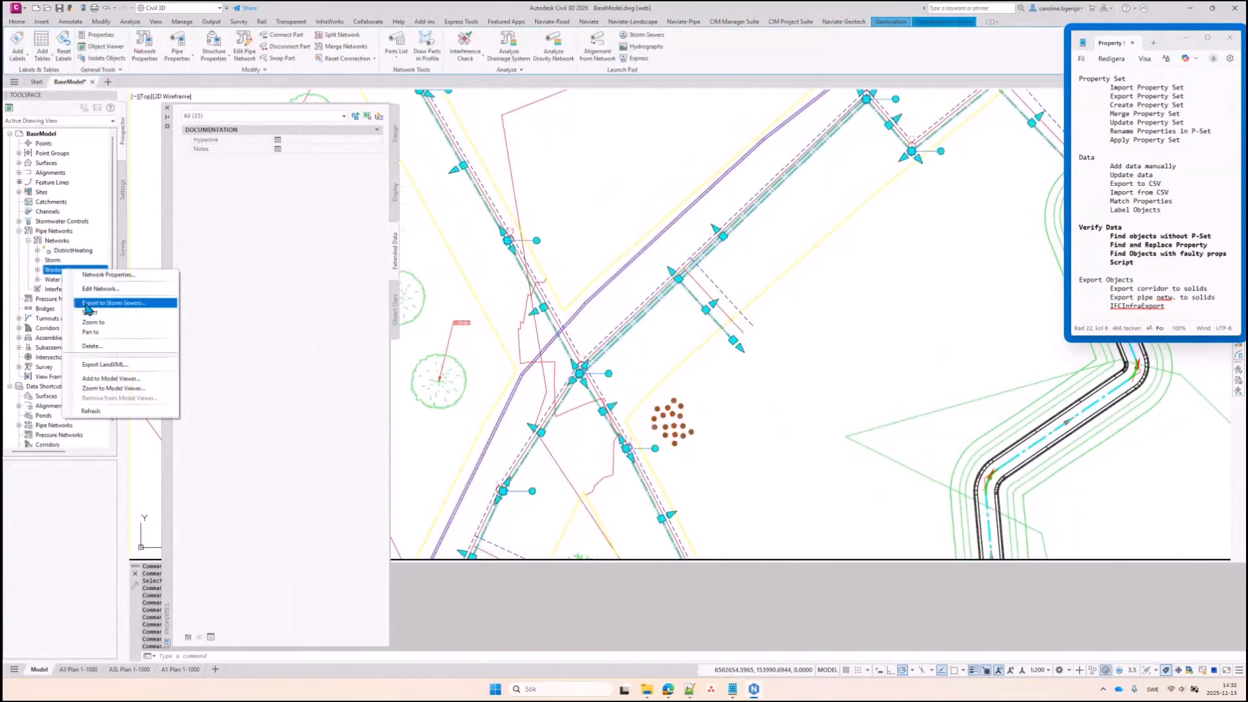
{"action": "left_click", "coordinate": [84, 313]}
{"action": "right_click", "coordinate": [63, 280]}
{"action": "left_click", "coordinate": [83, 323]}
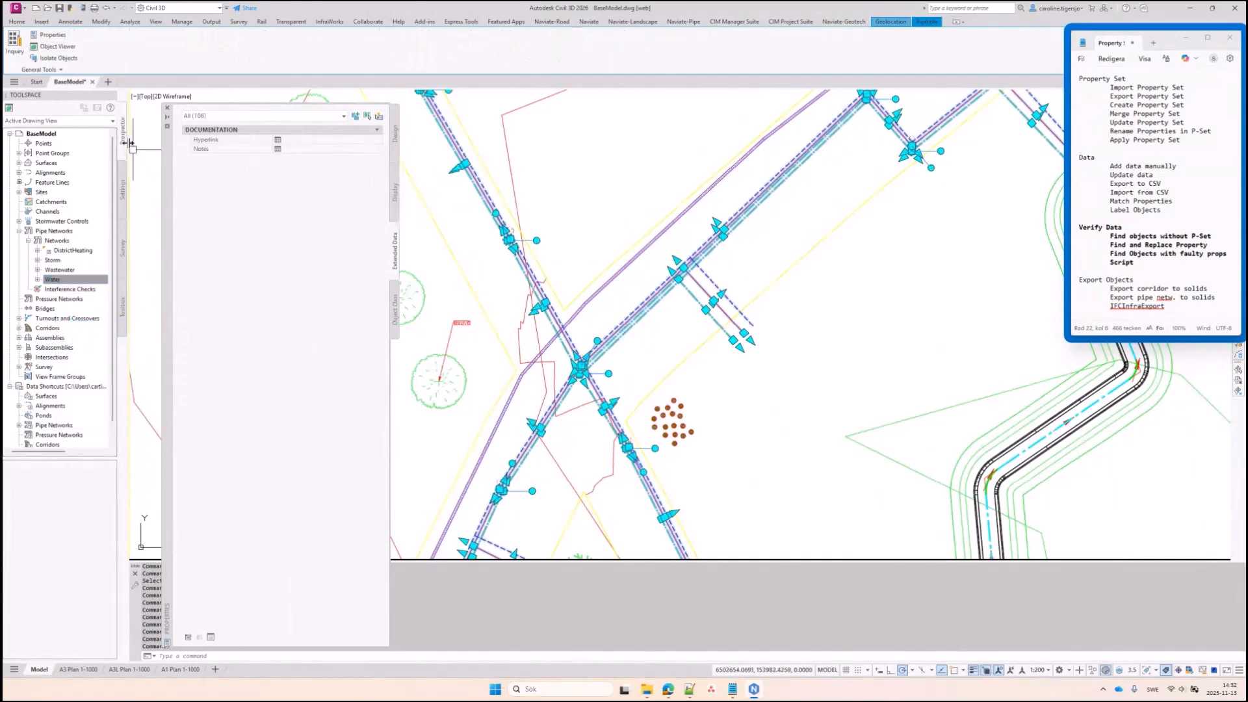
{"action": "left_click_drag", "start_coordinate": [164, 246], "coordinate": [47, 246]}
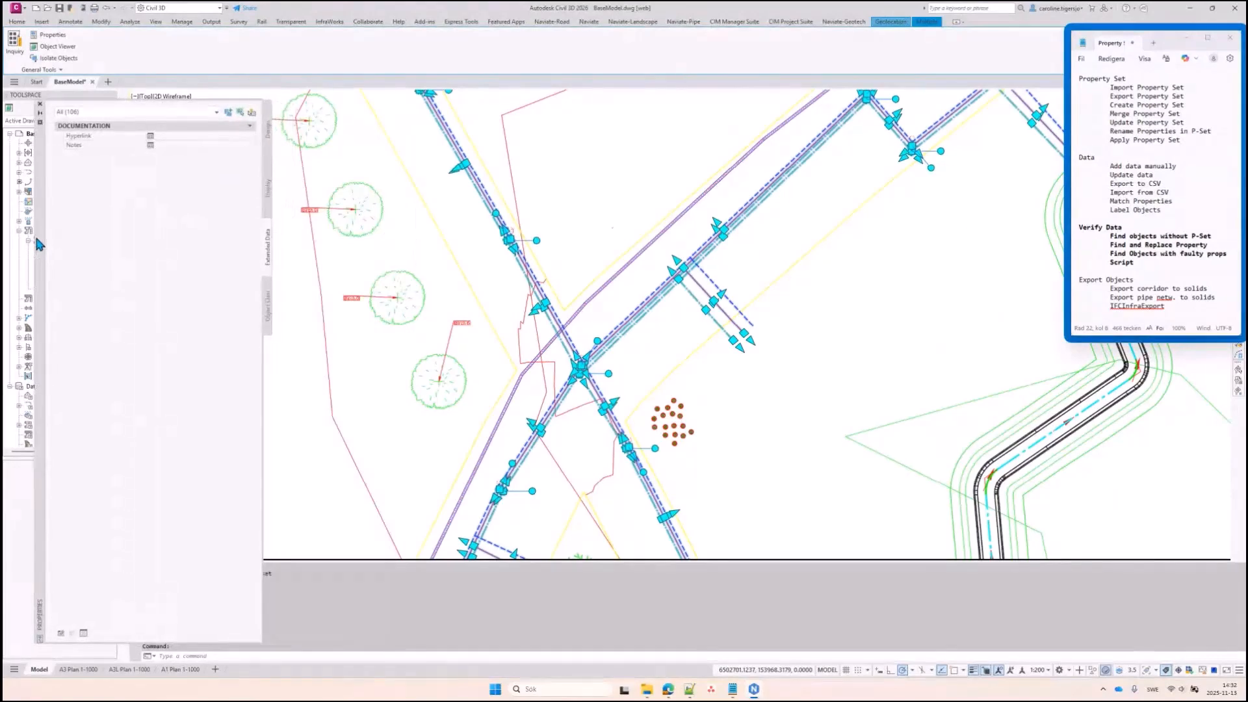
{"action": "scroll", "coordinate": [608, 210], "scroll_direction": "down", "scroll_amount": 4}
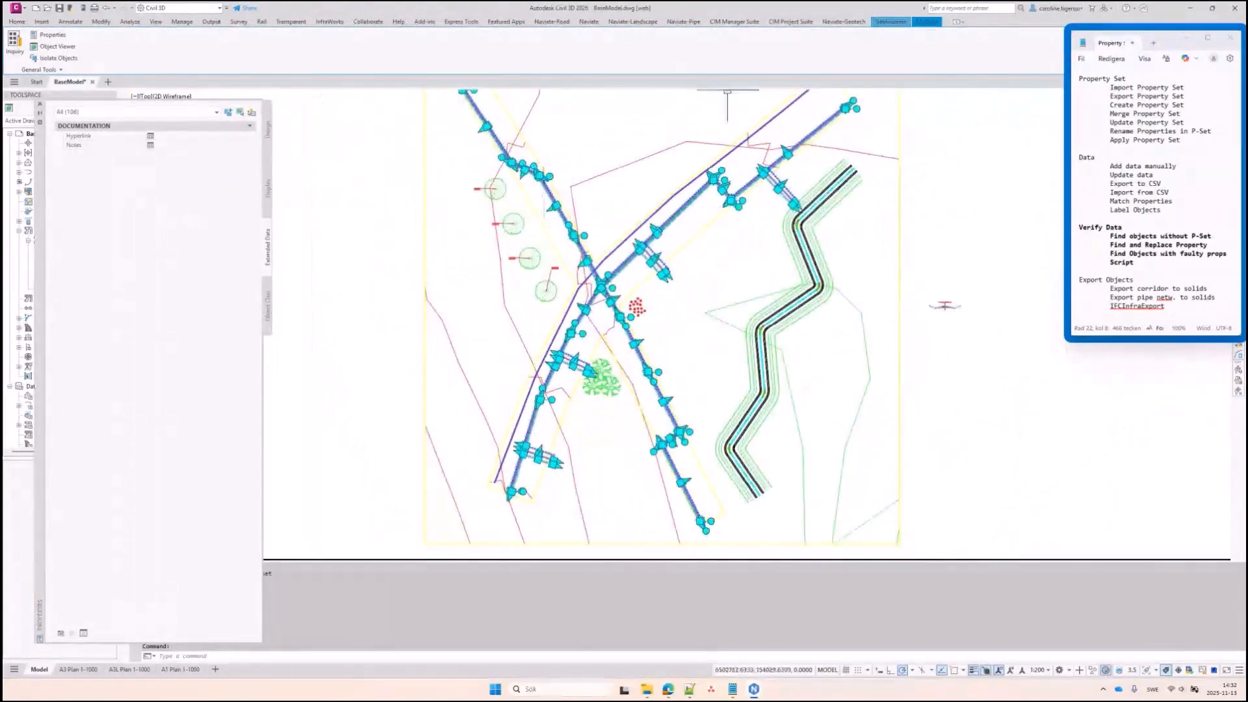
Find objects without the NaviatePipeExample property set, revealing 12 pipes, then deselect them
{"action": "left_click", "coordinate": [589, 20]}
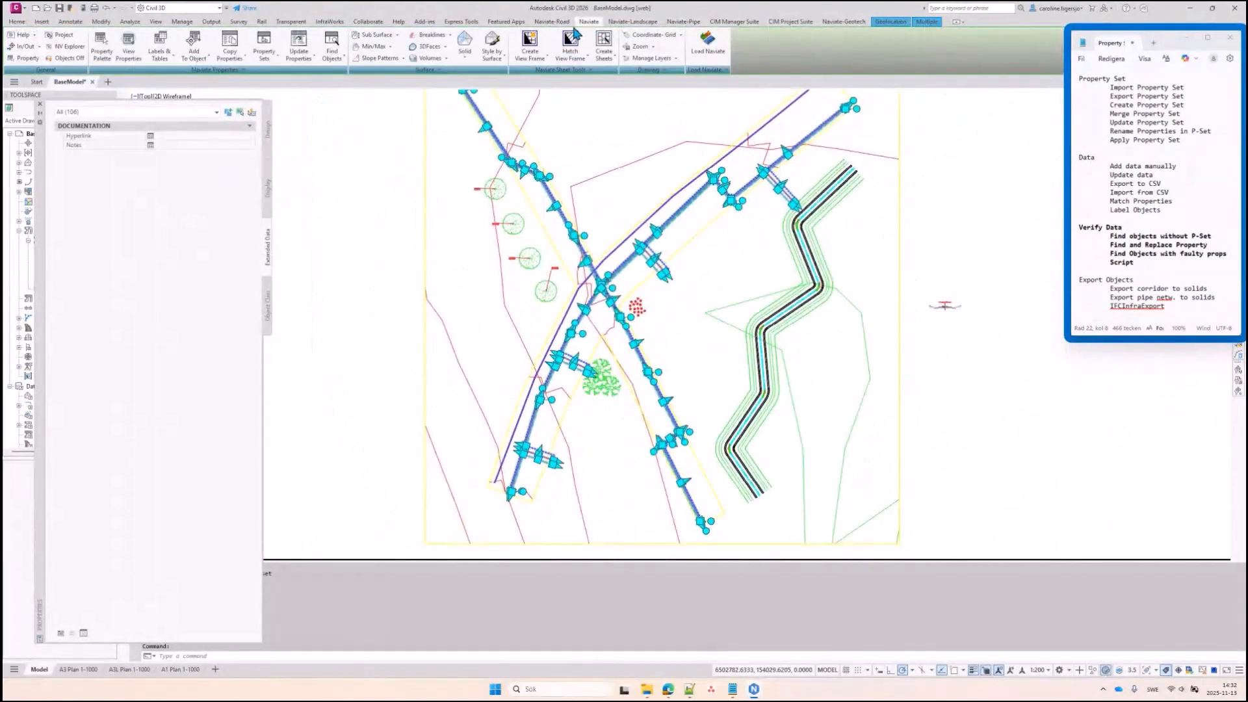
{"action": "left_click", "coordinate": [332, 54]}
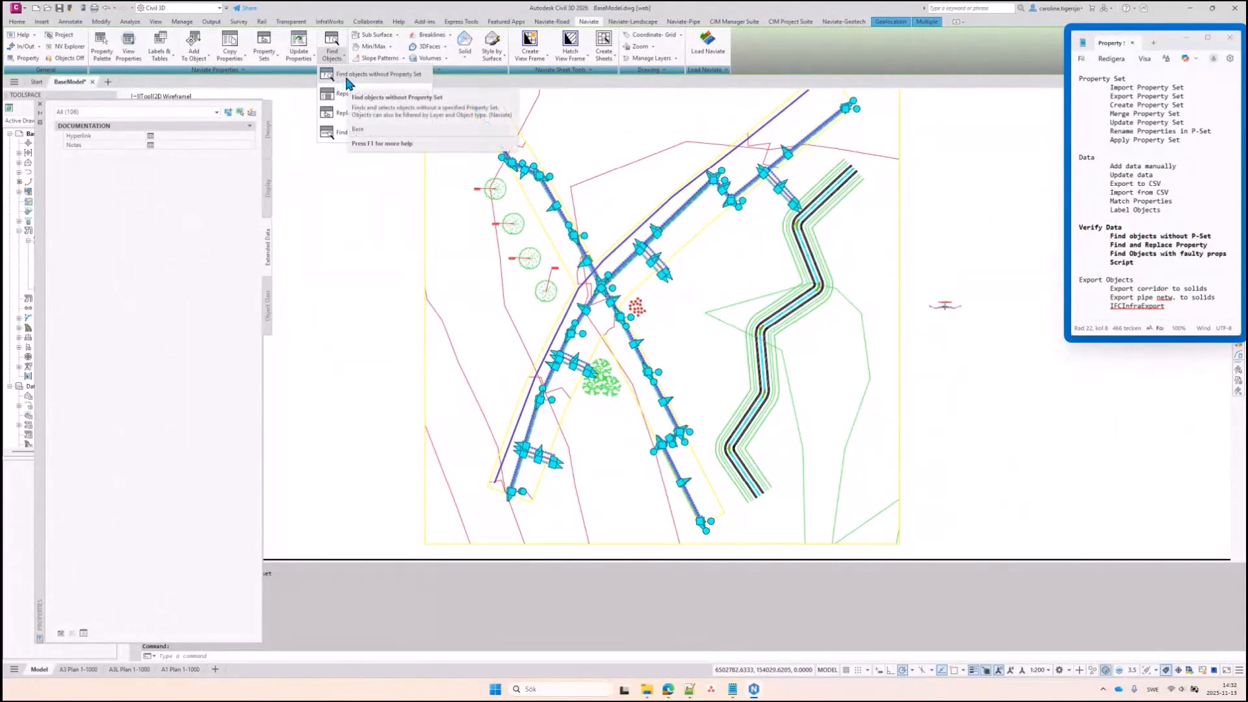
{"action": "left_click", "coordinate": [347, 76]}
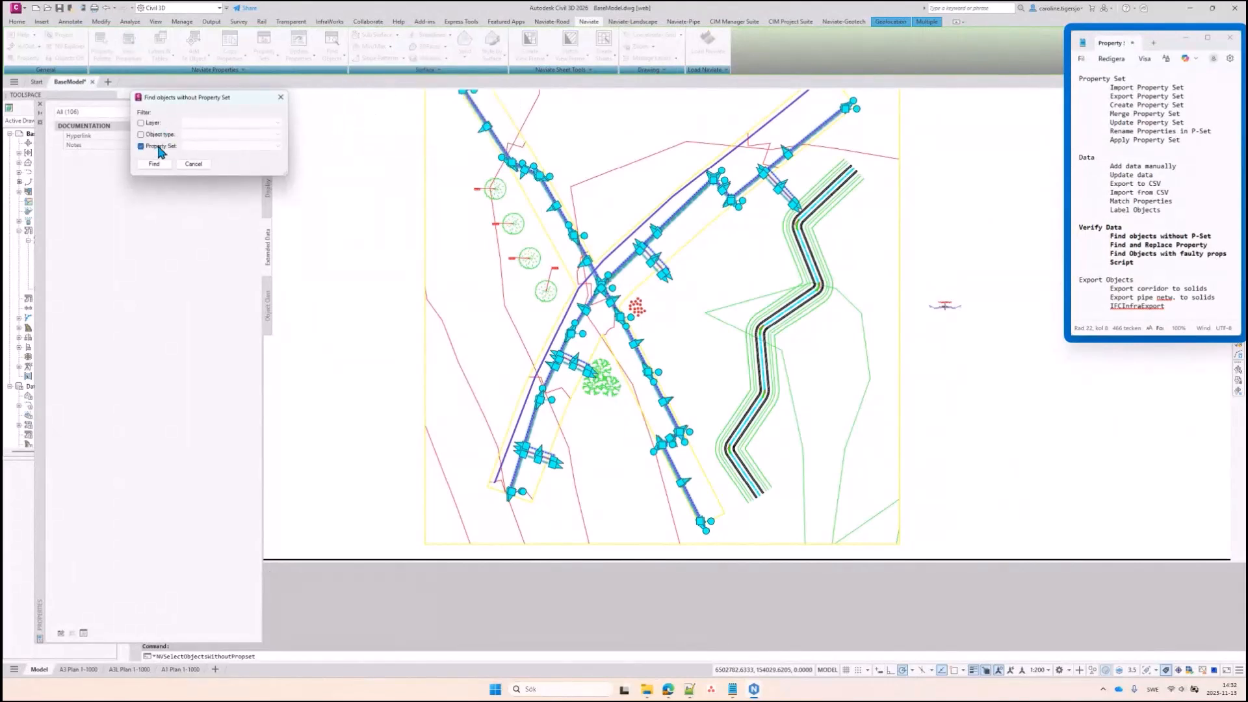
{"action": "left_click", "coordinate": [216, 146]}
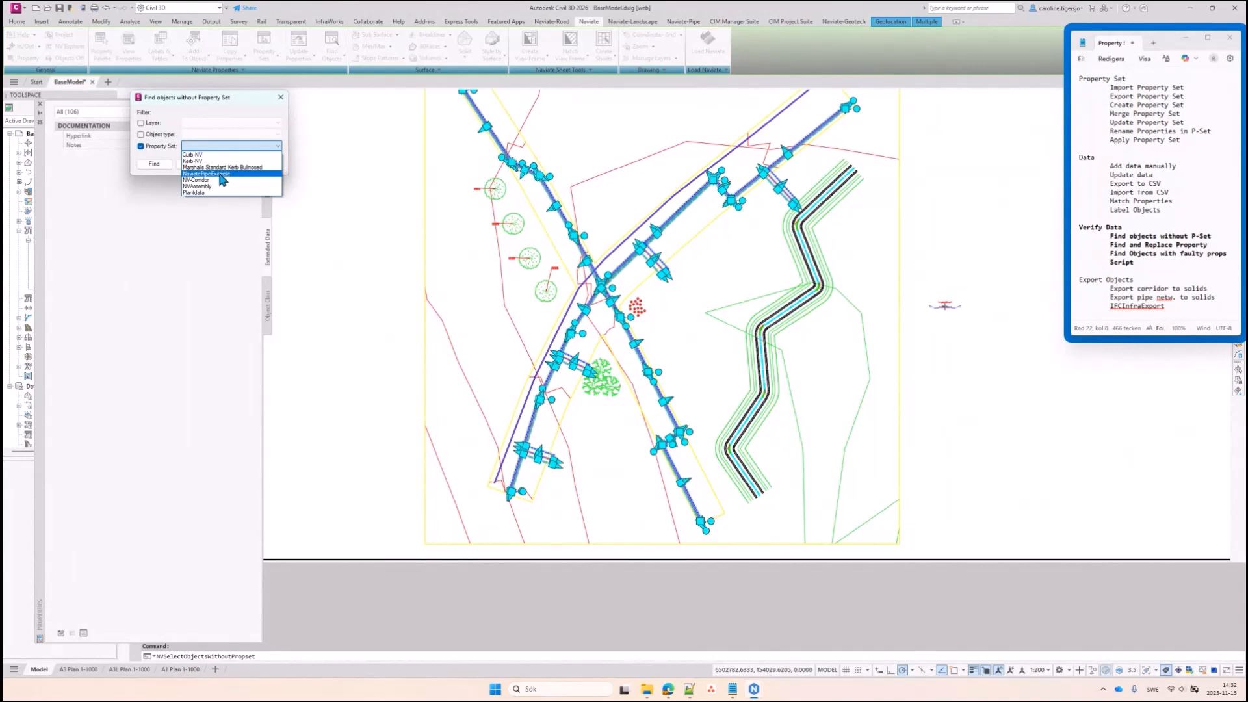
{"action": "left_click", "coordinate": [219, 174]}
{"action": "left_click", "coordinate": [156, 163]}
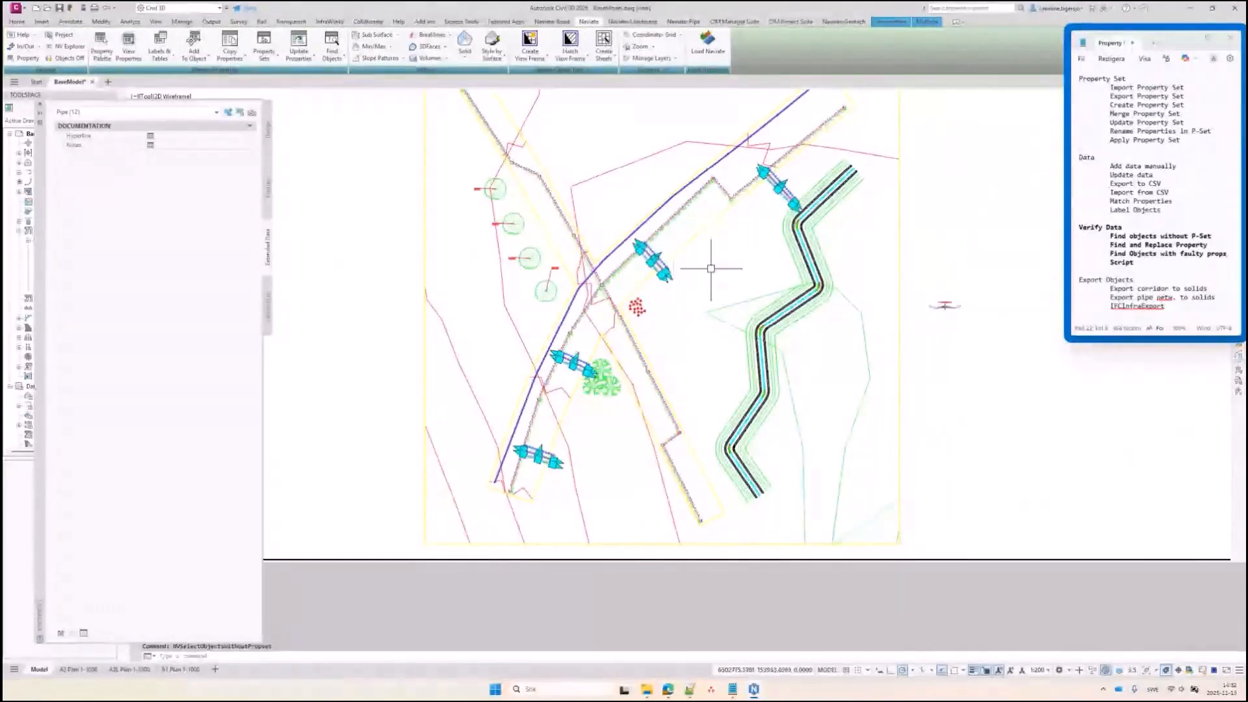
{"action": "key", "text": "Escape"}
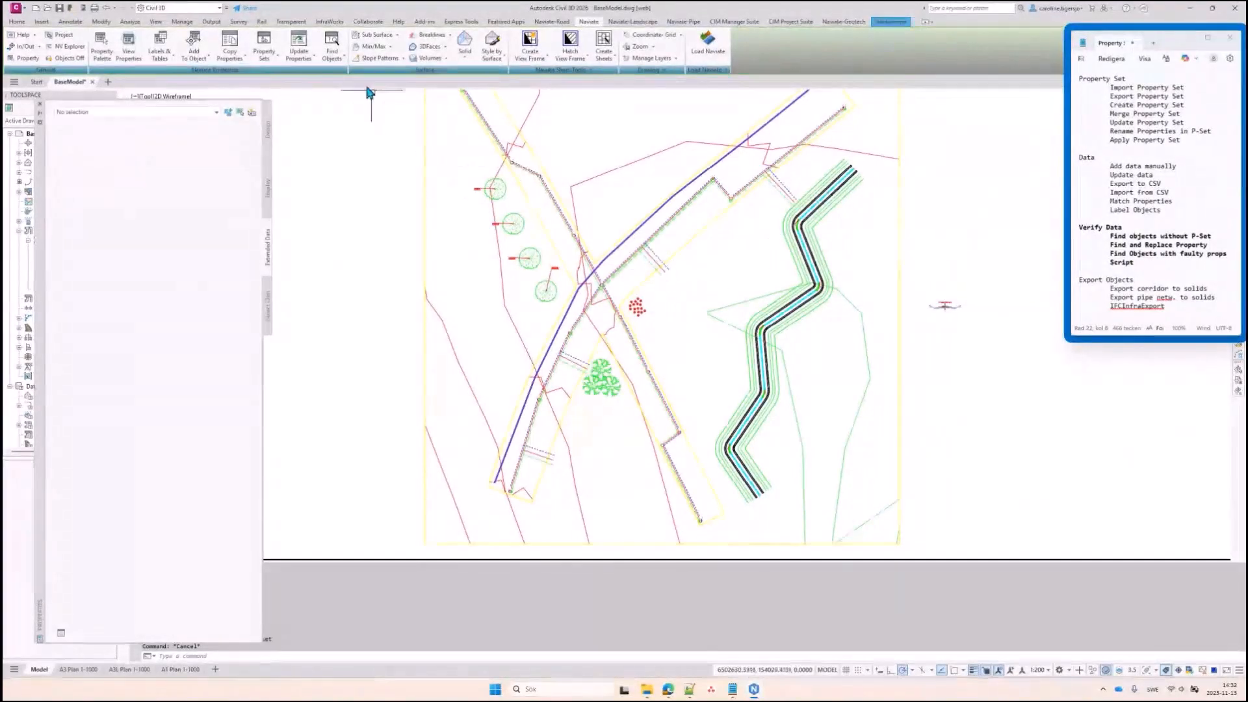
Inspect one pipe's property data, then deselect it
{"action": "left_click", "coordinate": [331, 55]}
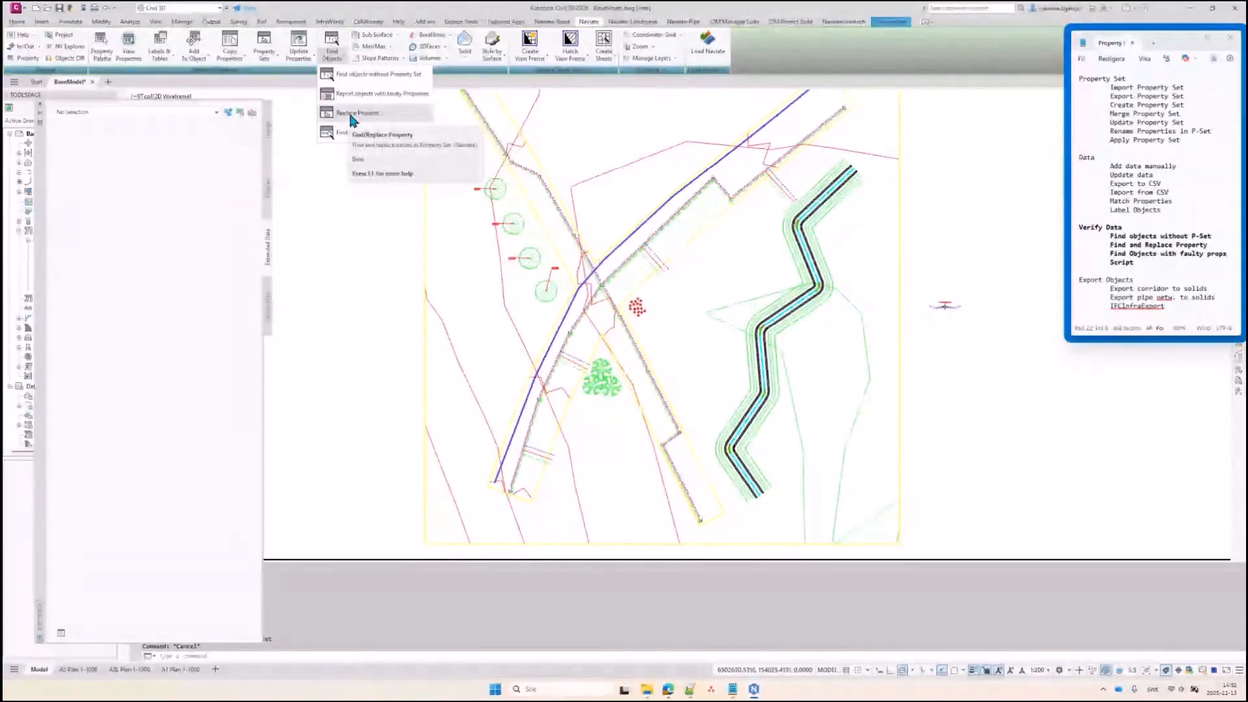
{"action": "scroll", "coordinate": [673, 221], "scroll_direction": "up", "scroll_amount": 4}
{"action": "left_click", "coordinate": [671, 223]}
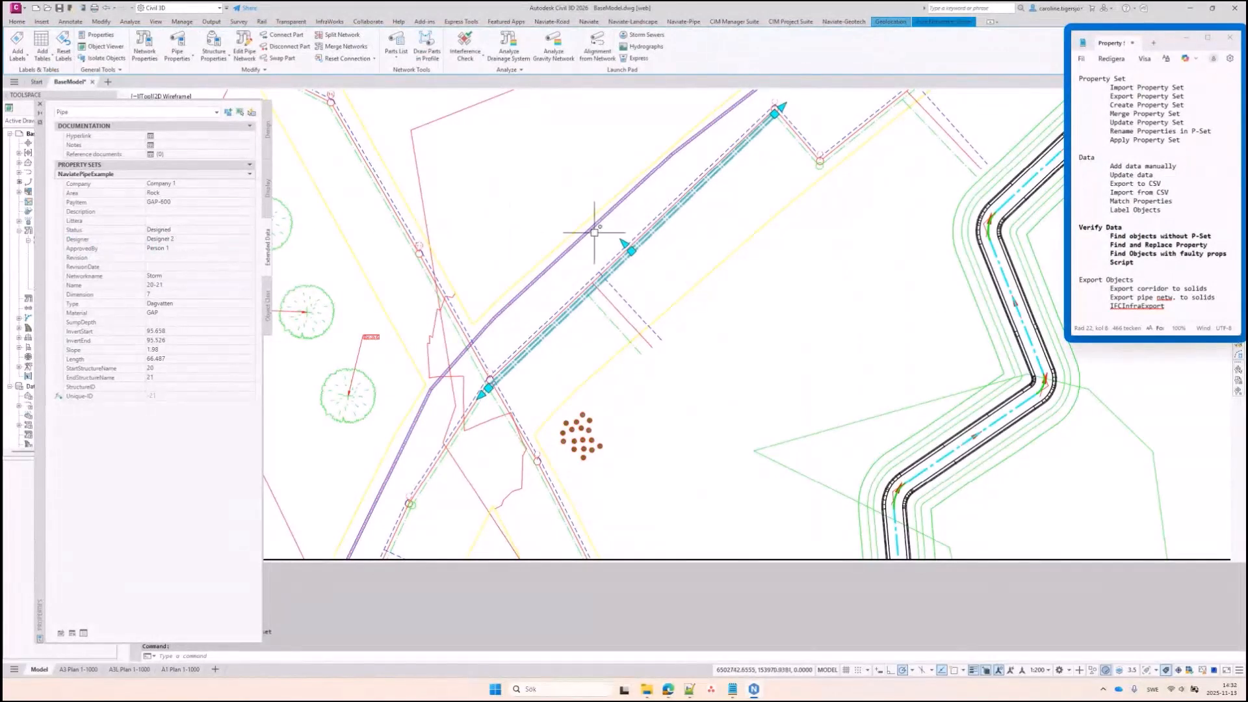
{"action": "key", "text": "Escape"}
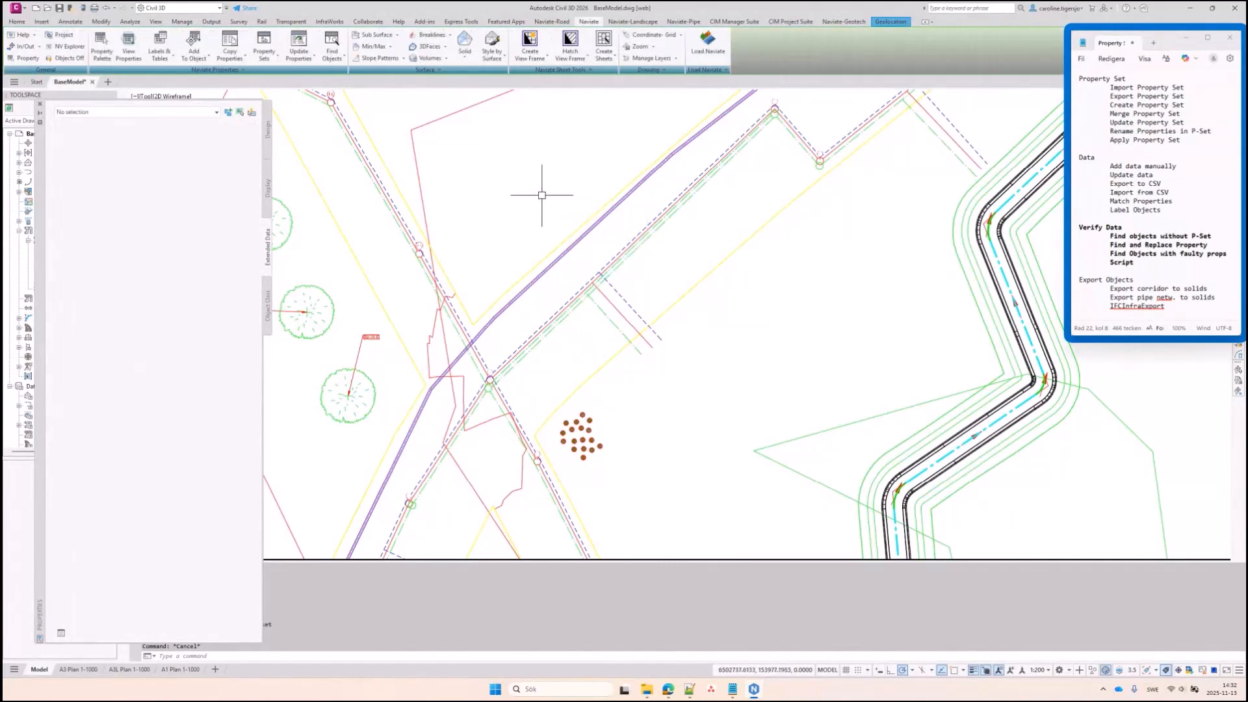
Find and replace NaviatePipeExample Designer values matching * with CTN
{"action": "left_click", "coordinate": [333, 55]}
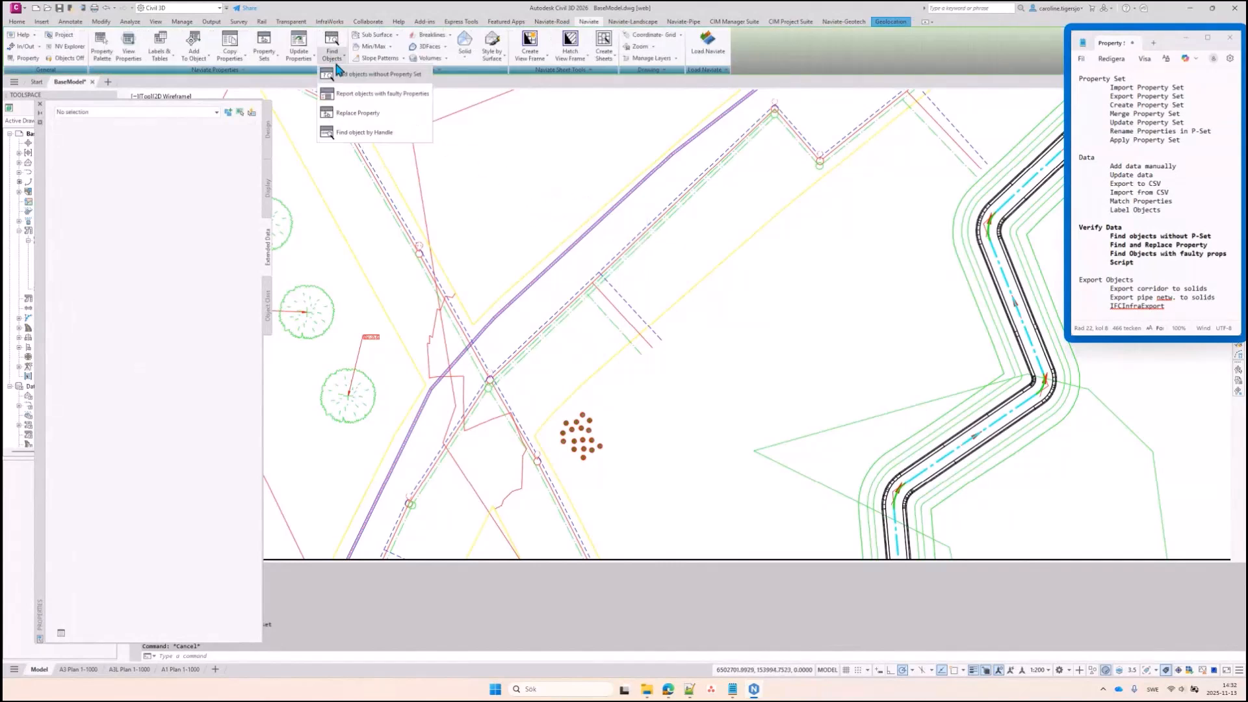
{"action": "left_click", "coordinate": [352, 114]}
{"action": "left_click", "coordinate": [416, 123]}
{"action": "left_click", "coordinate": [408, 146]}
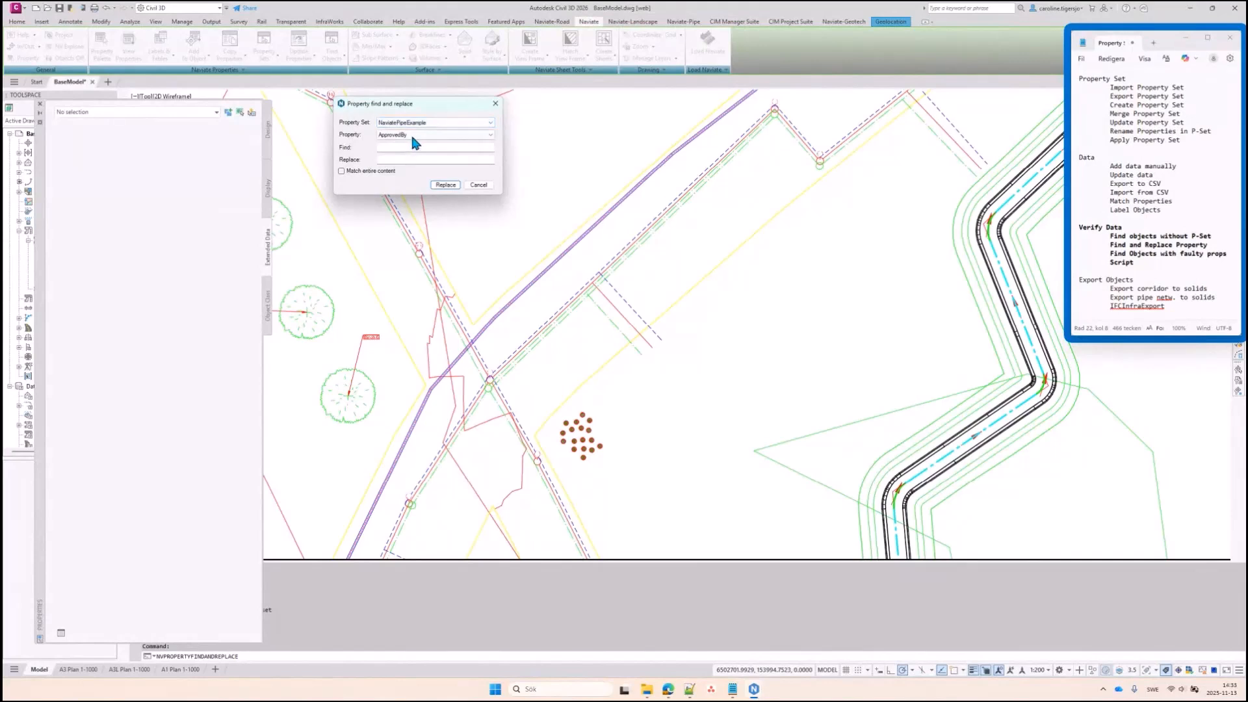
{"action": "left_click", "coordinate": [413, 134]}
{"action": "left_click", "coordinate": [409, 172]}
{"action": "left_click", "coordinate": [414, 148]}
{"action": "type", "text": "*"}
{"action": "key", "text": "Tab"}
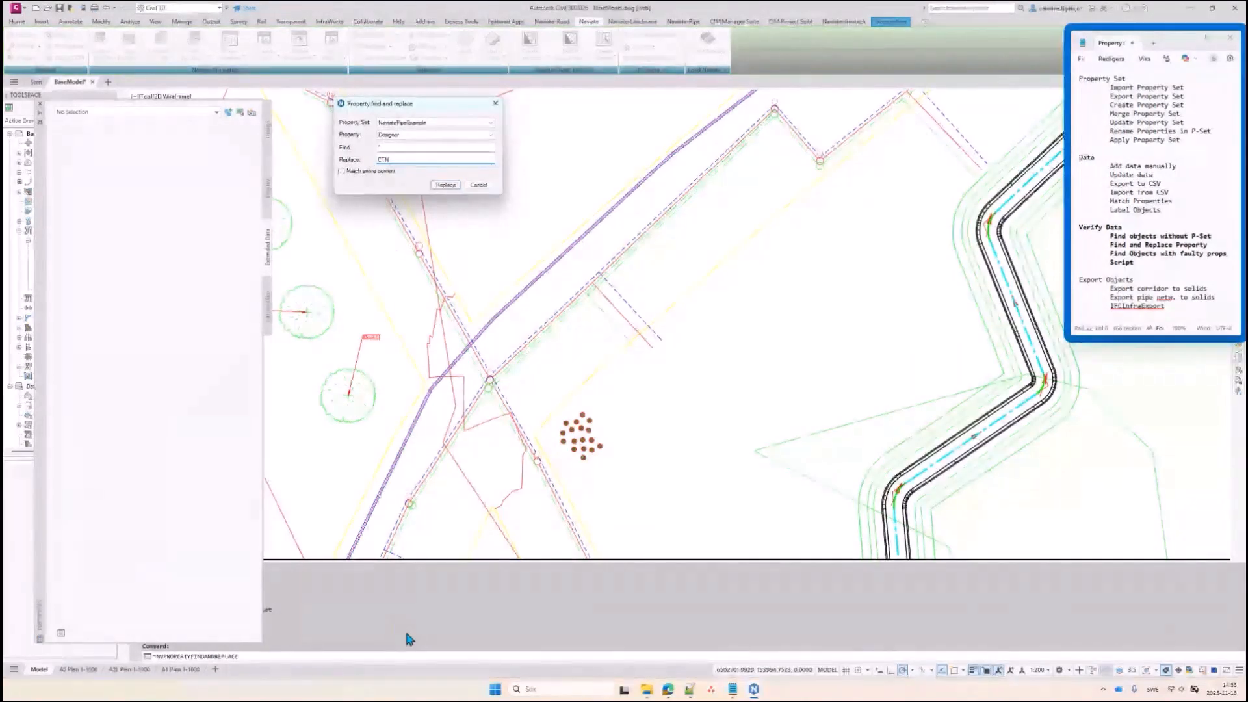
{"action": "left_click", "coordinate": [446, 184]}
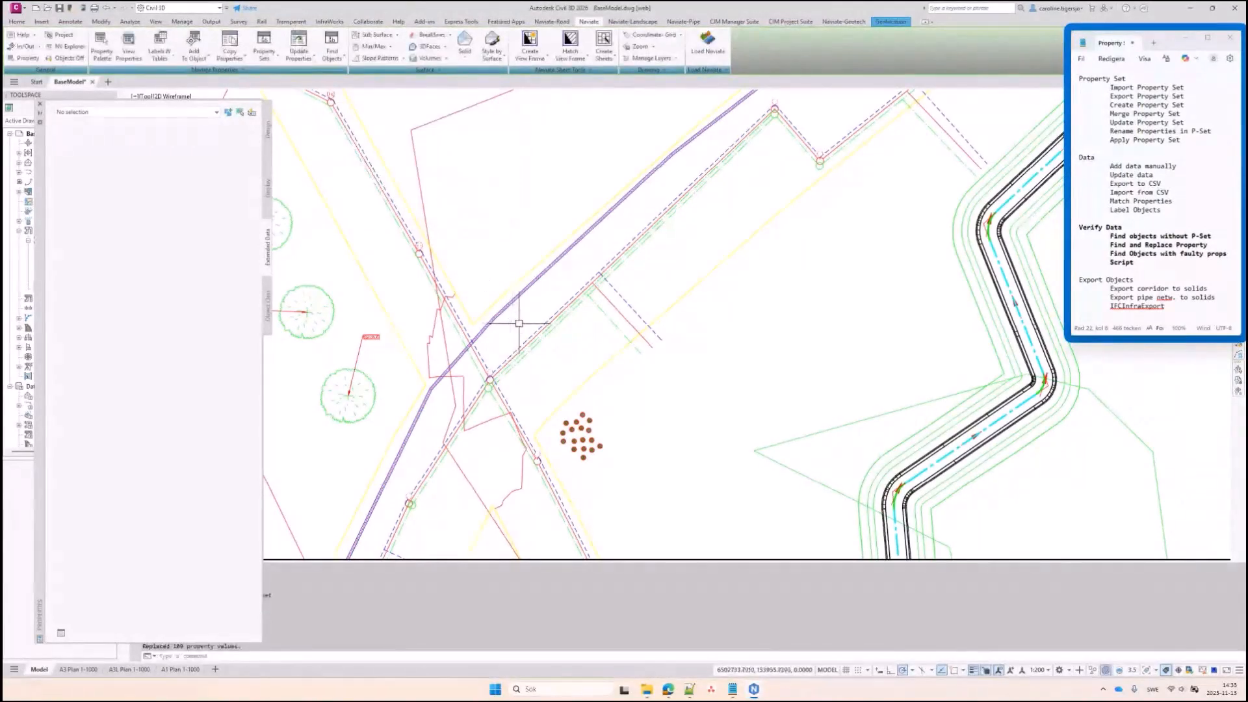
Confirm a pipe shows Designer CTN, enlarge the command history, then deselect and open Find Objects
{"action": "left_click", "coordinate": [539, 339]}
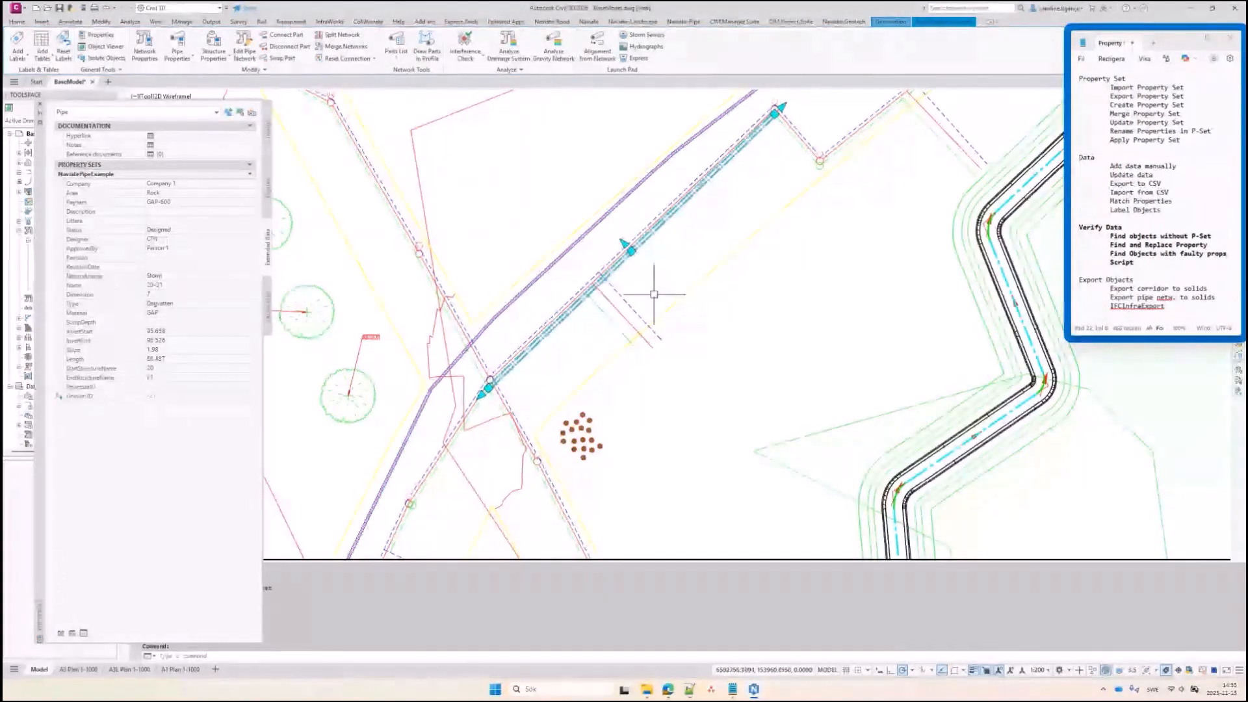
{"action": "left_click_drag", "start_coordinate": [158, 642], "coordinate": [139, 521]}
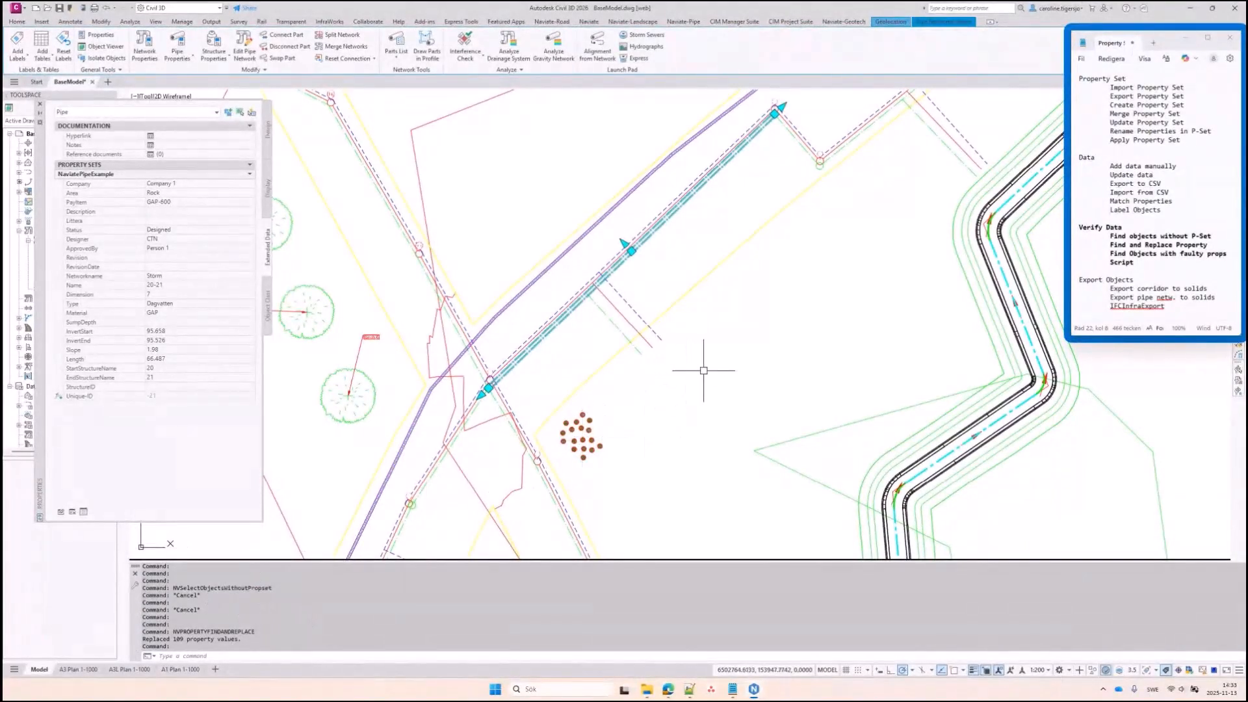
{"action": "key", "text": "Escape"}
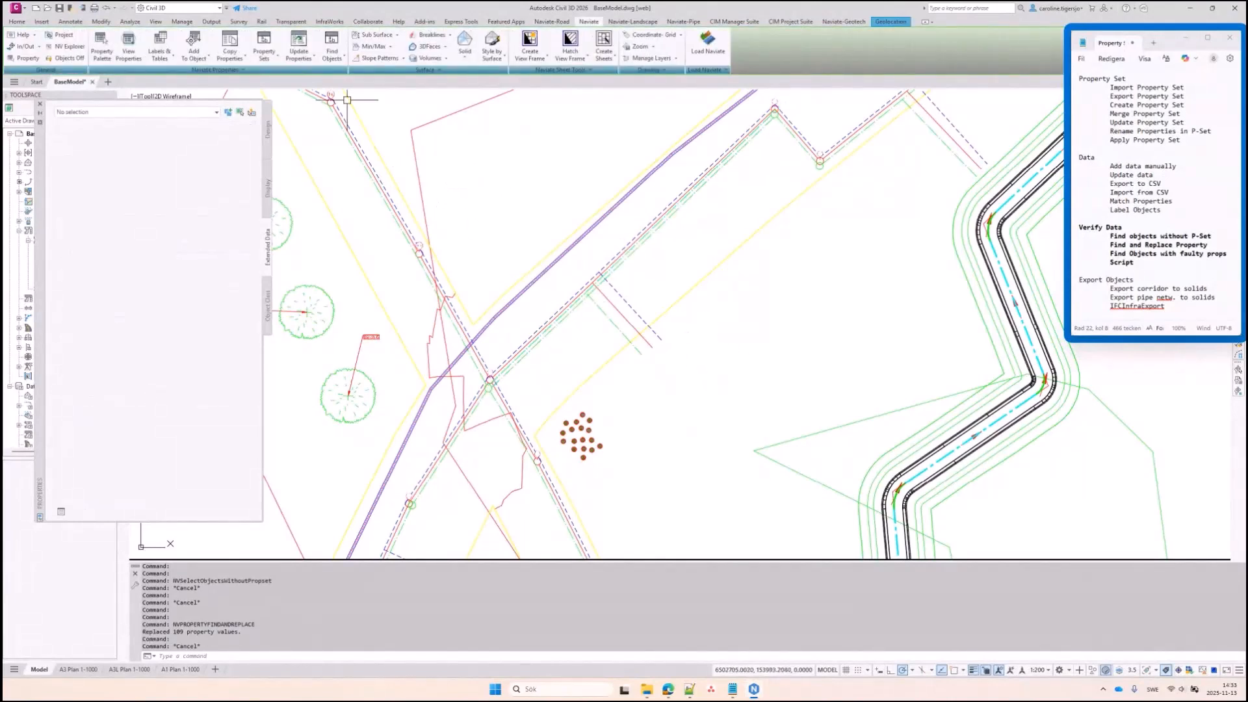
{"action": "left_click", "coordinate": [331, 65]}
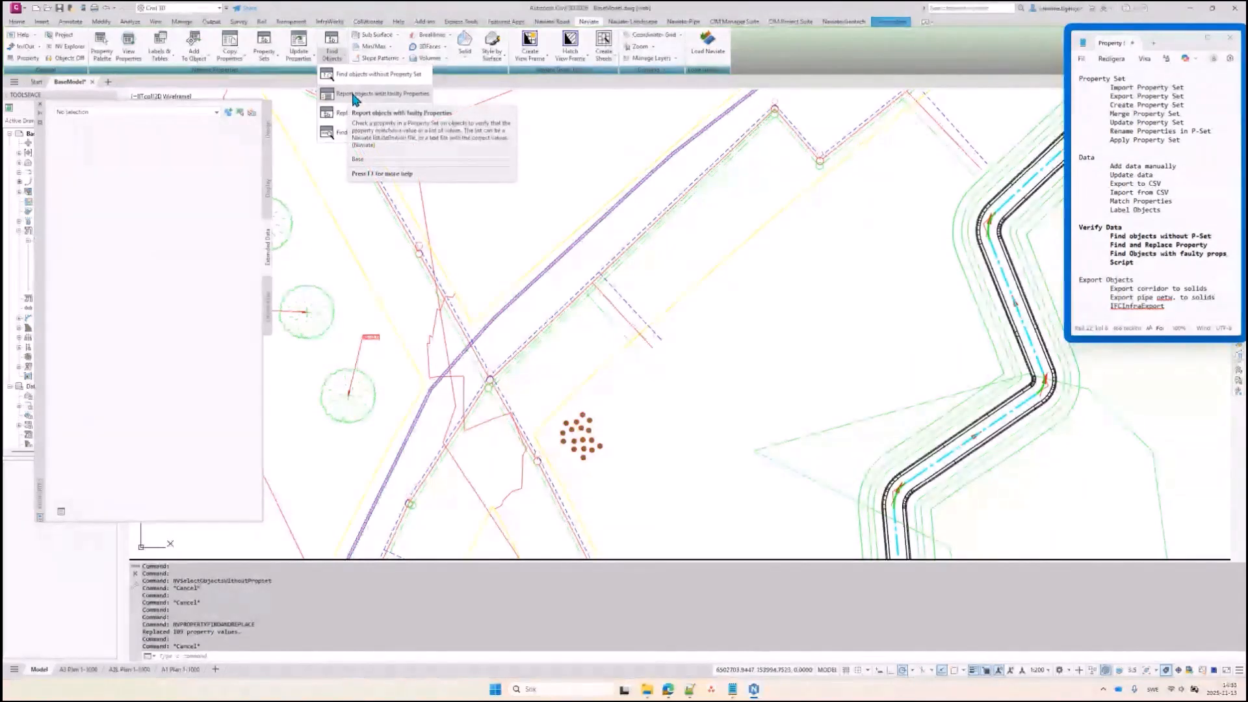
Report faulty NaviatePipeExample Status values with only New valid and no log file, then clear the results
{"action": "left_click", "coordinate": [355, 95]}
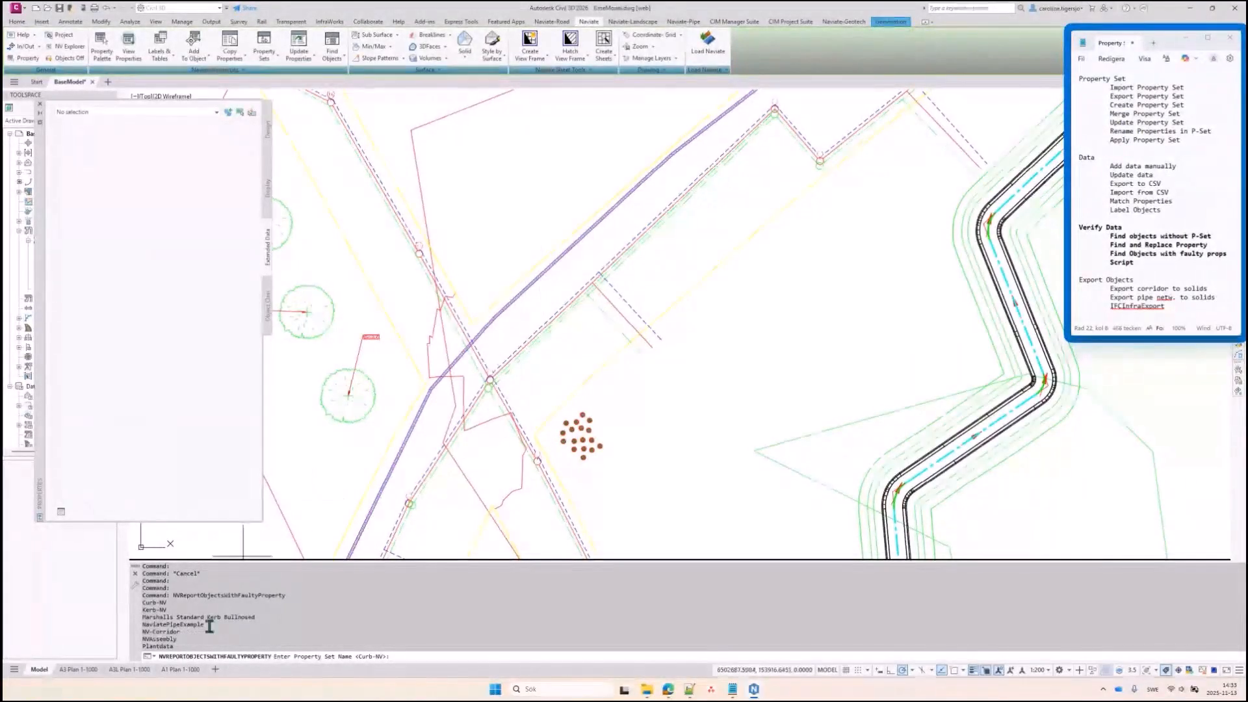
{"action": "left_click_drag", "start_coordinate": [214, 624], "coordinate": [140, 625]}
{"action": "key", "text": "ctrl+c"}
{"action": "key", "text": "ctrl+v"}
{"action": "key", "text": "Return"}
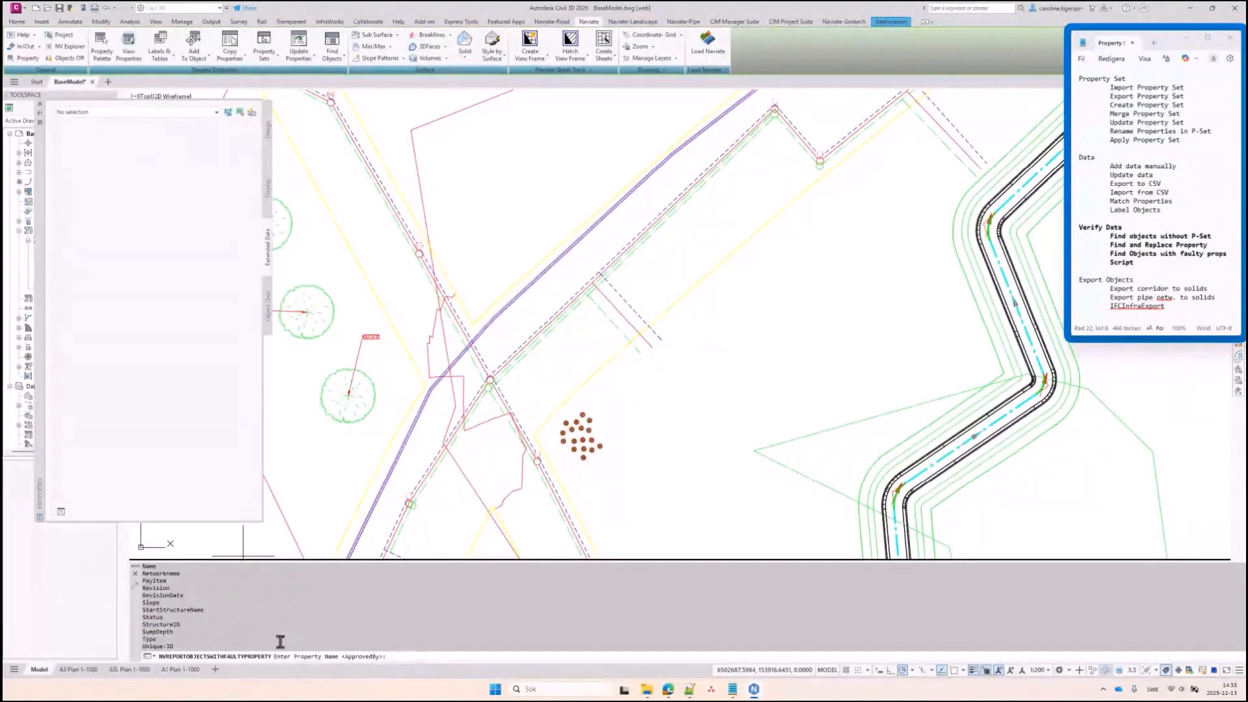
{"action": "left_click_drag", "start_coordinate": [164, 618], "coordinate": [133, 618]}
{"action": "key", "text": "Return"}
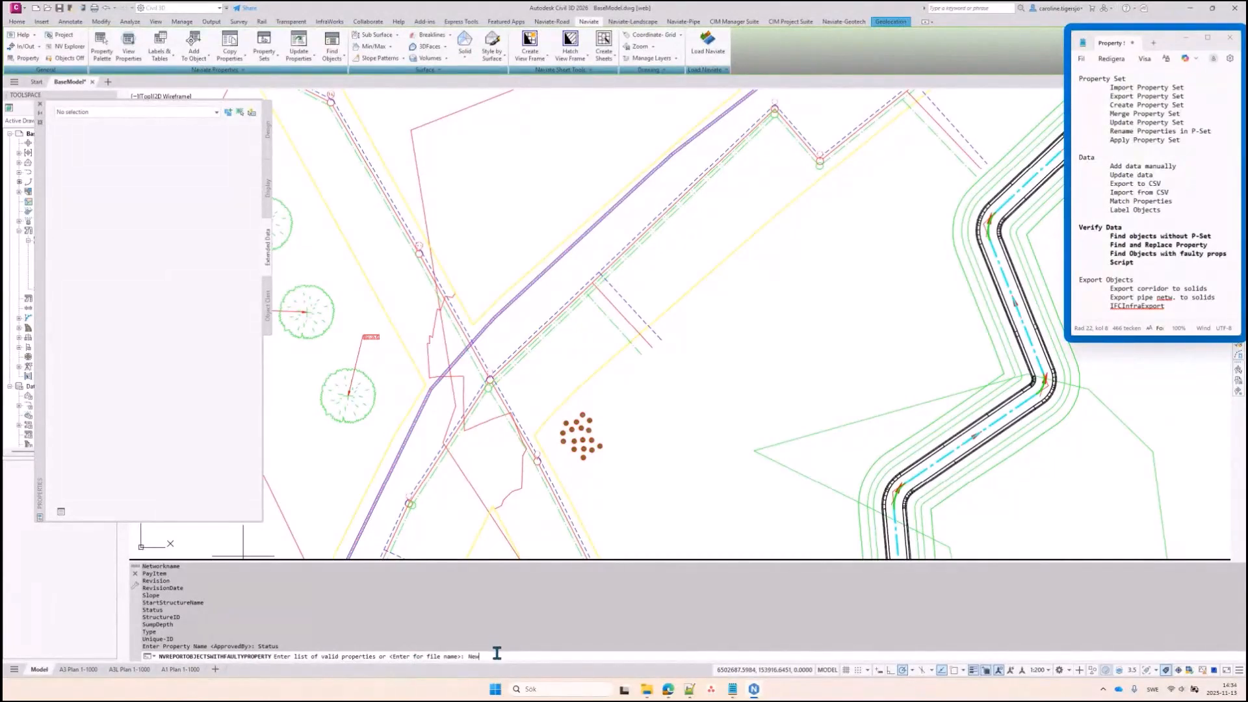
{"action": "type", "text": "New"}
{"action": "key", "text": "Return"}
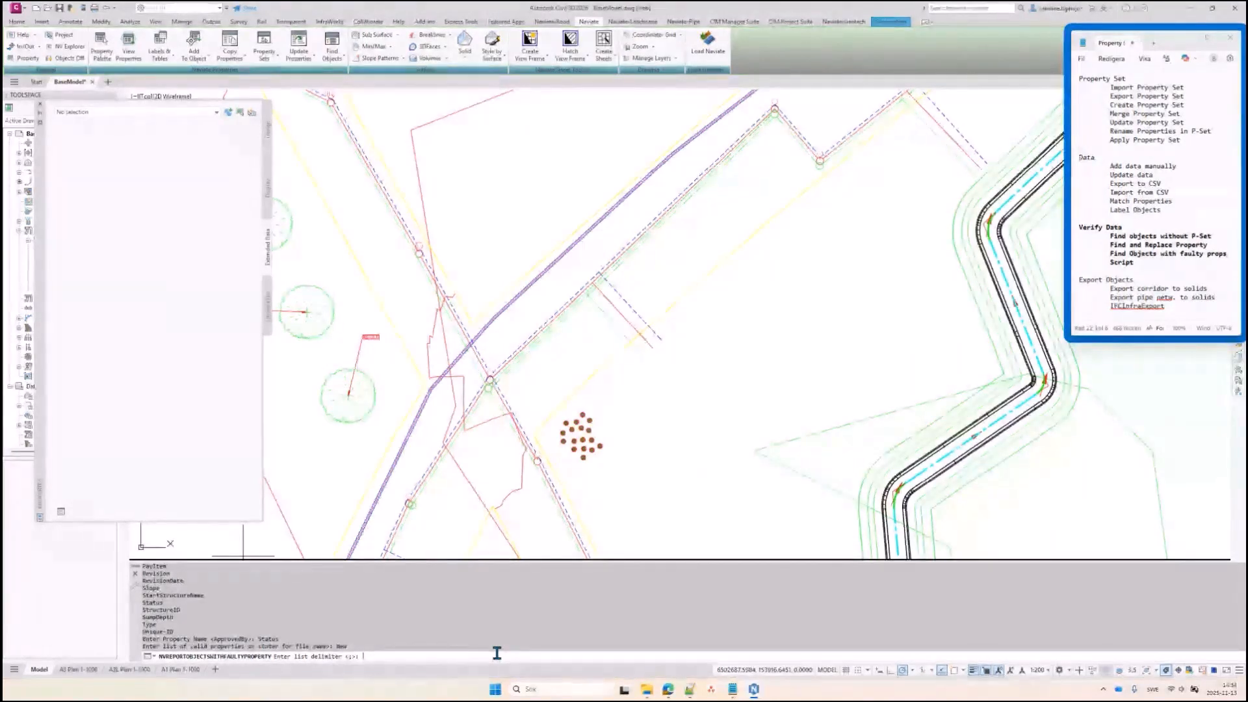
{"action": "key", "text": "Return"}
{"action": "type", "text": "n"}
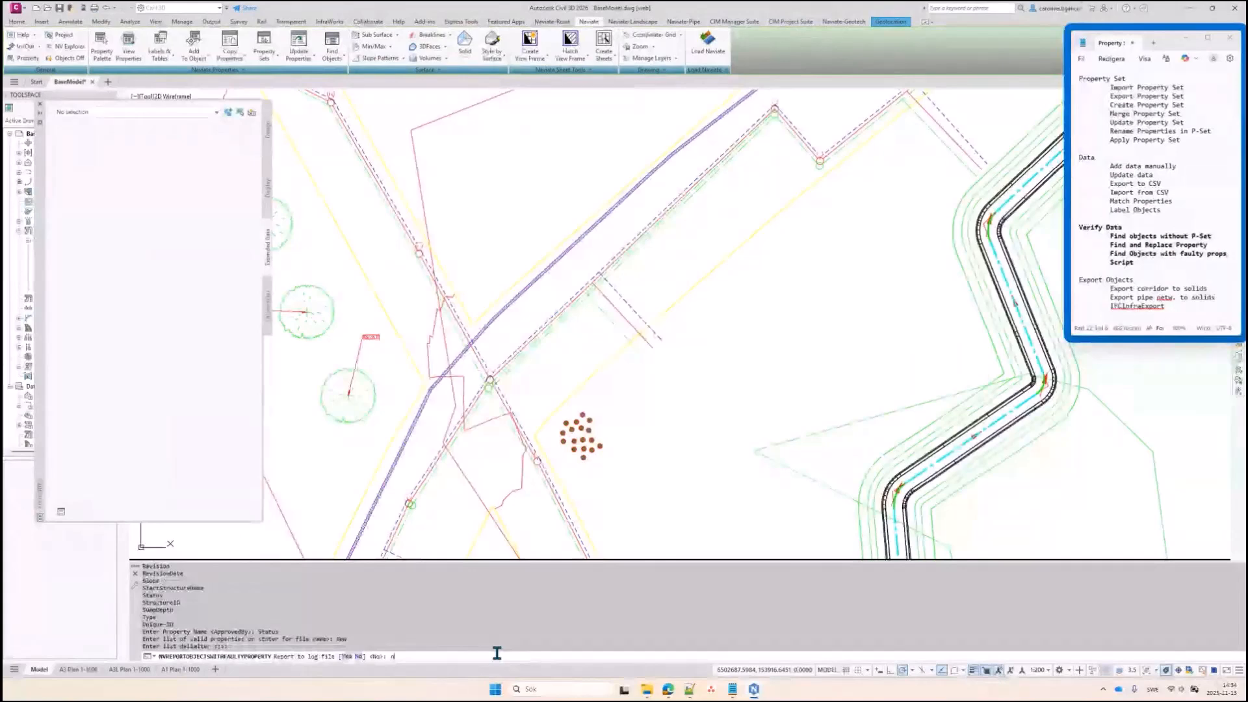
{"action": "key", "text": "Return"}
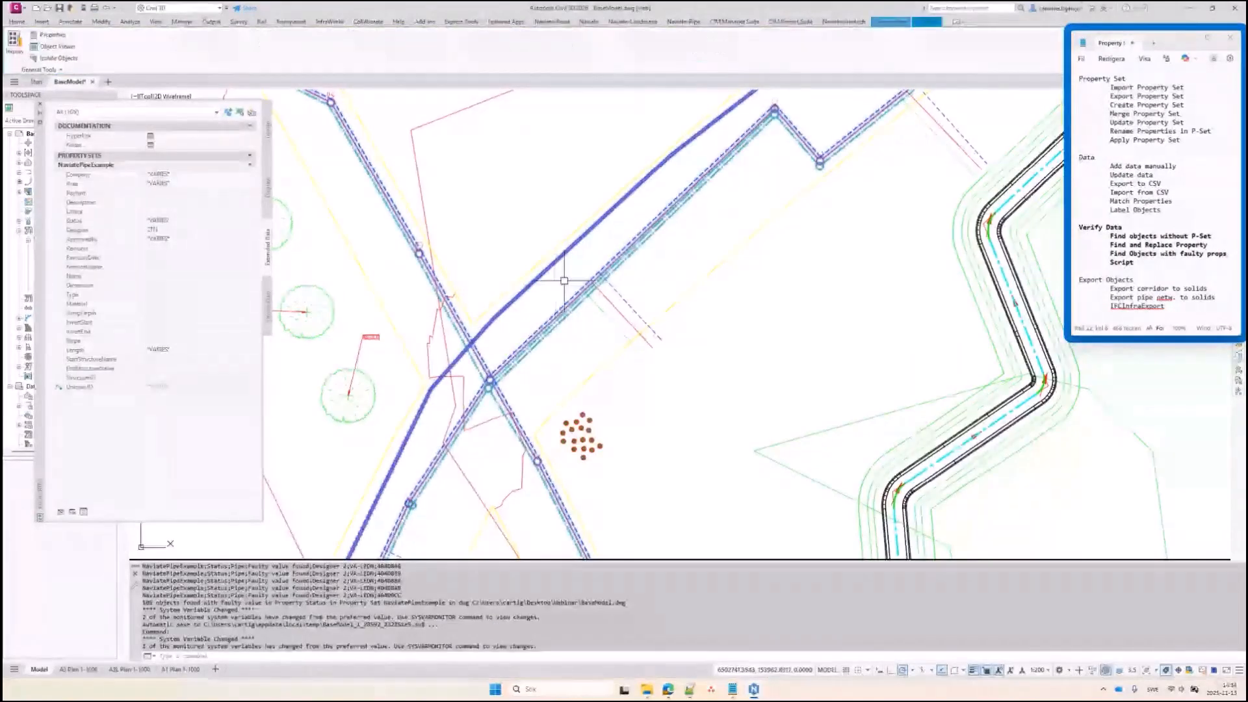
{"action": "scroll", "coordinate": [565, 271], "scroll_direction": "down", "scroll_amount": 4}
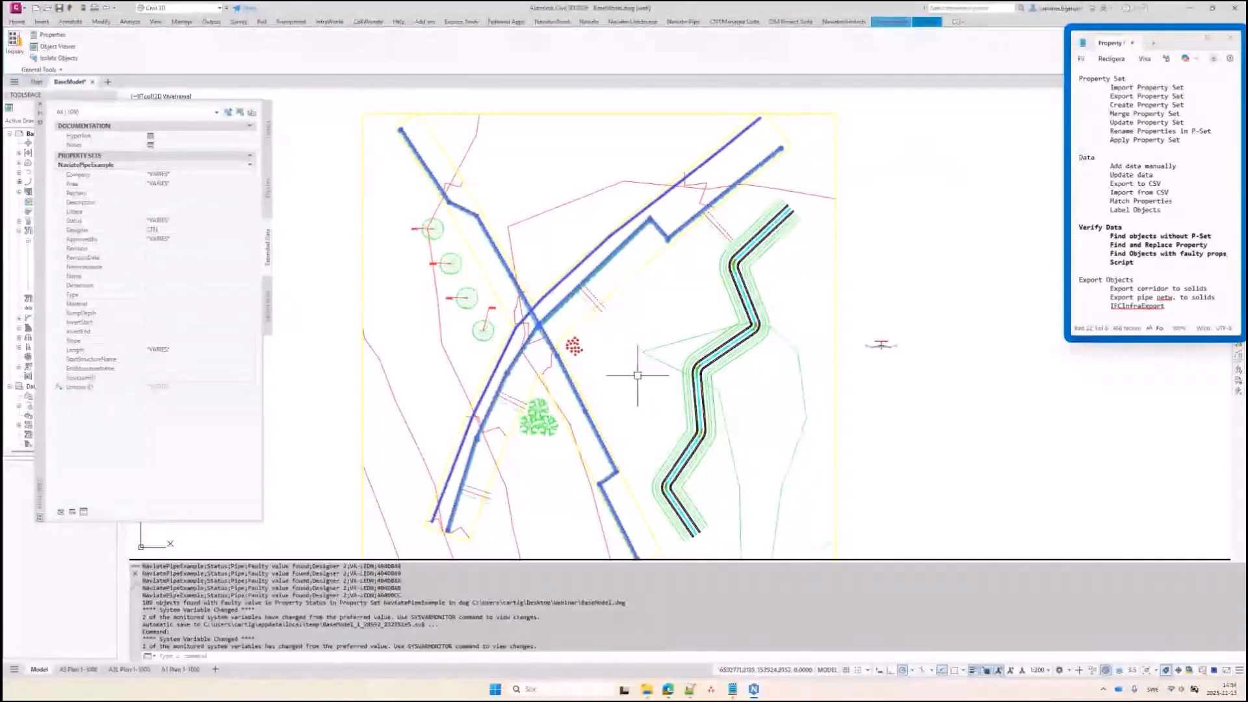
{"action": "key", "text": "Escape"}
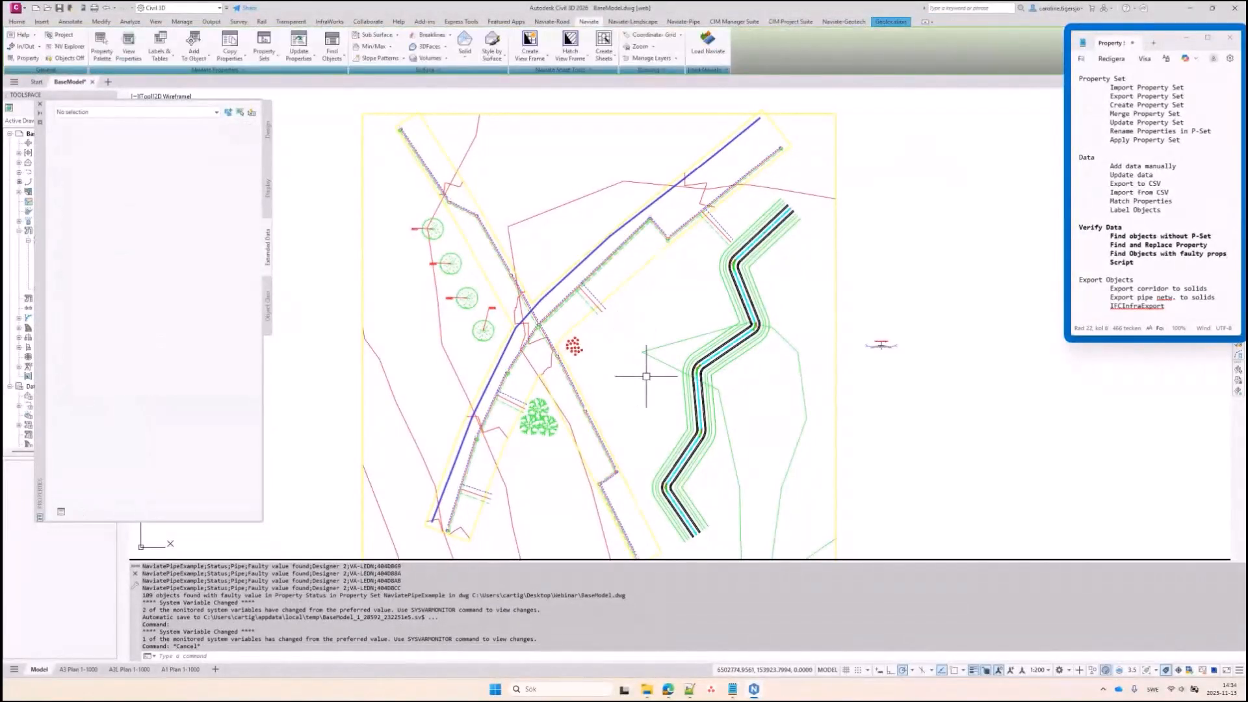
Rerun the Status report with New,Designed as valid values and a comma delimiter
{"action": "key", "text": "Return"}
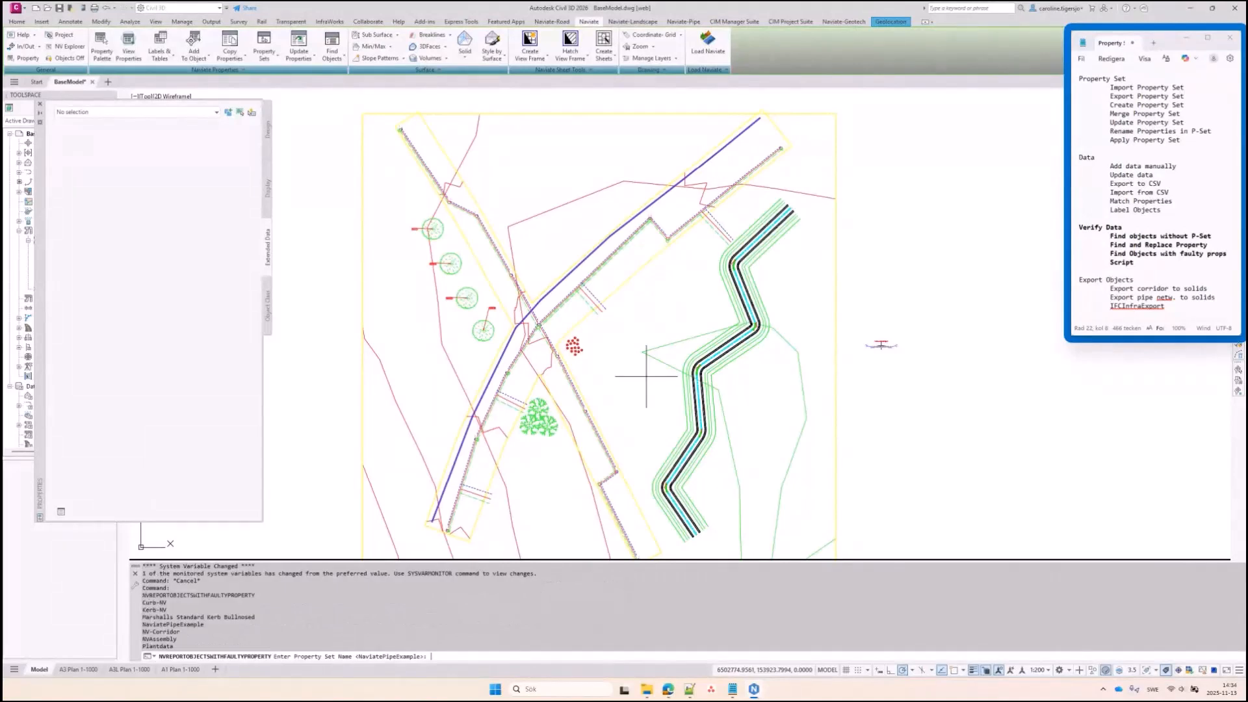
{"action": "key", "text": "Return"}
{"action": "type", "text": "S"}
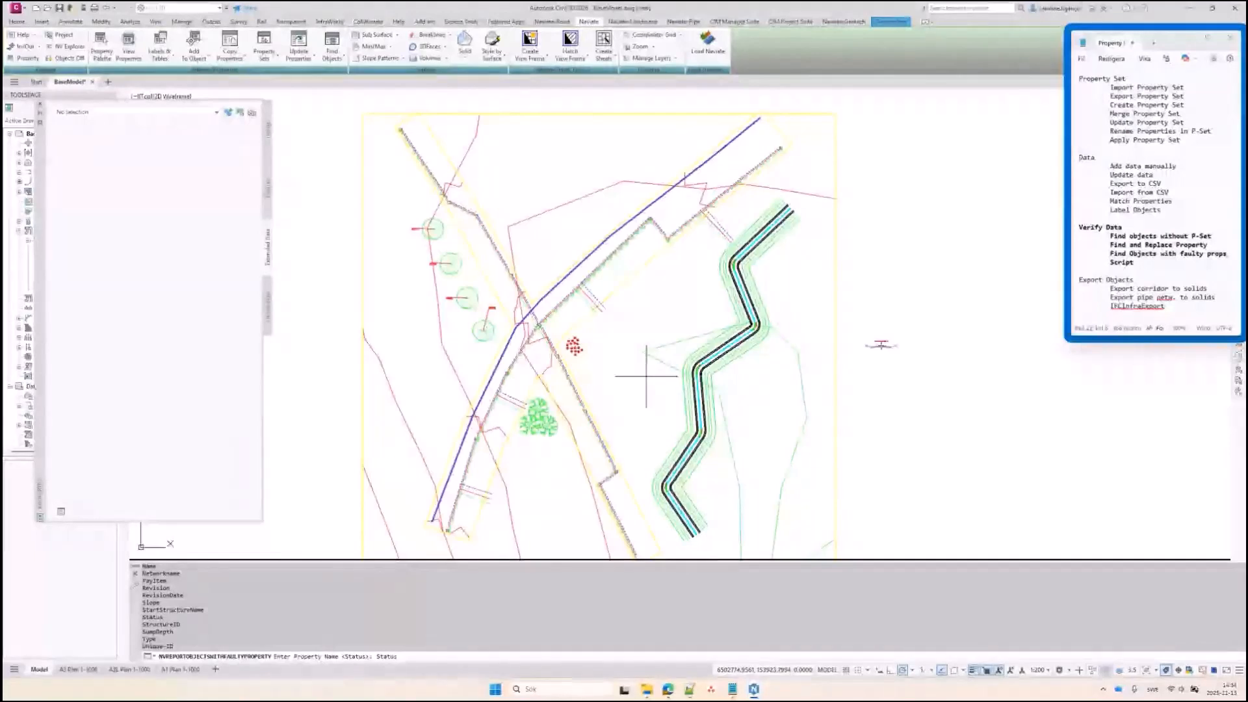
{"action": "key", "text": "Return"}
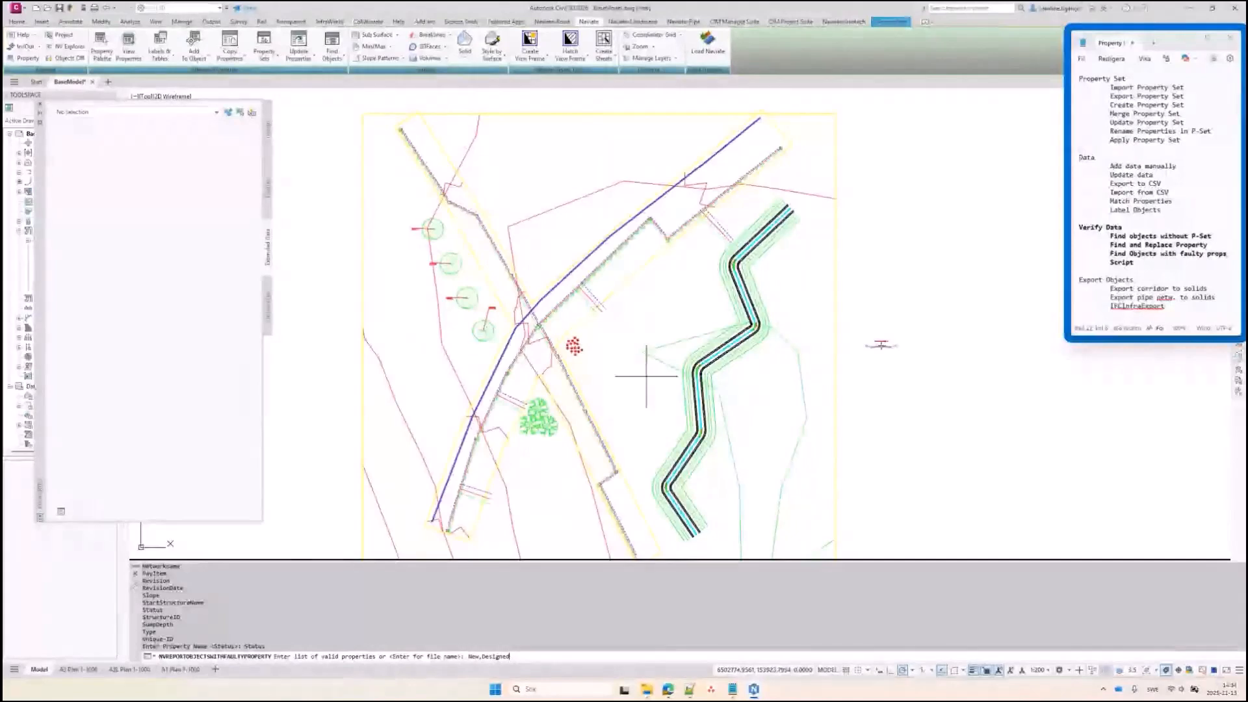
{"action": "key", "text": "Return"}
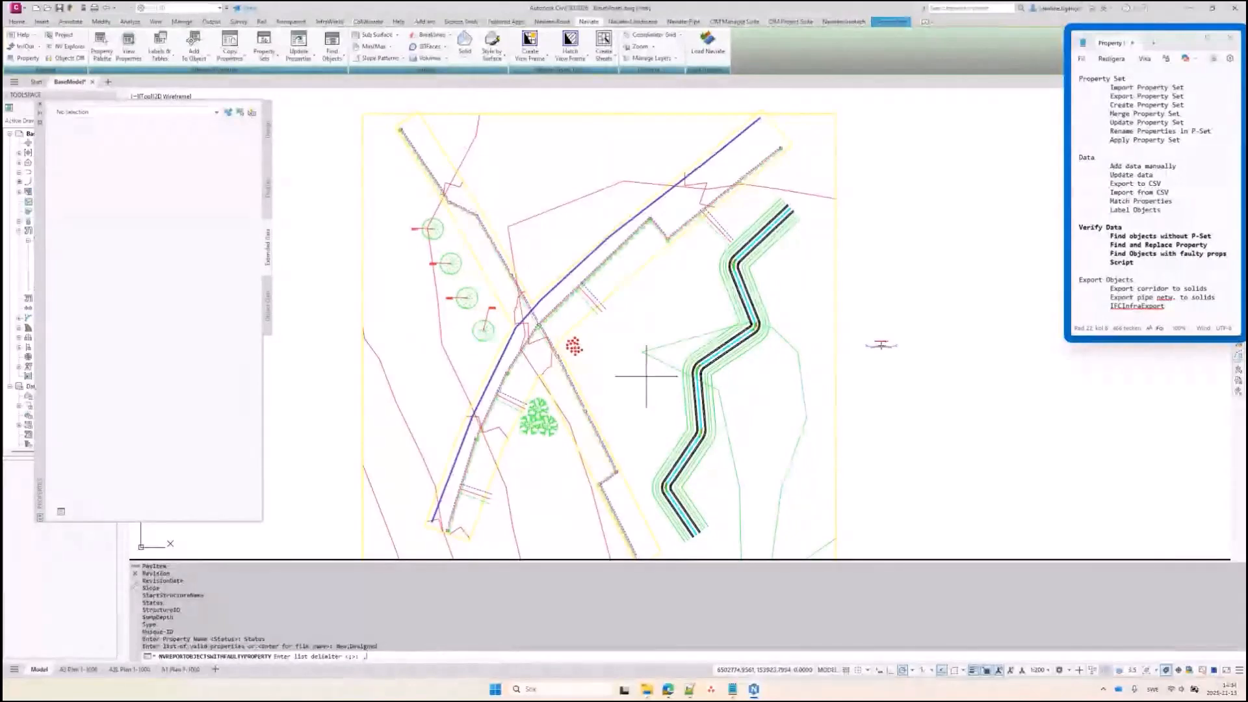
{"action": "type", "text": ","}
{"action": "key", "text": "Return"}
{"action": "key", "text": "Return"}
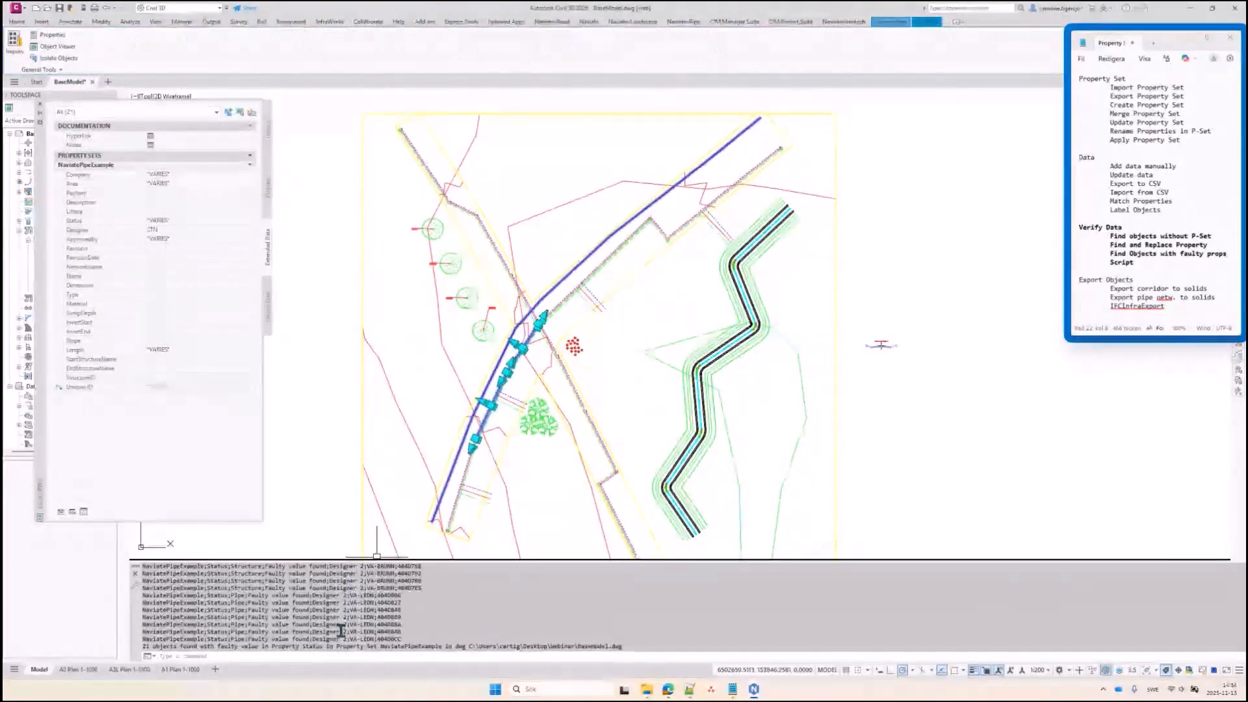
{"action": "scroll", "coordinate": [343, 611], "scroll_direction": "up", "scroll_amount": 1}
{"action": "scroll", "coordinate": [343, 611], "scroll_direction": "up", "scroll_amount": 1}
{"action": "scroll", "coordinate": [348, 612], "scroll_direction": "up", "scroll_amount": 1}
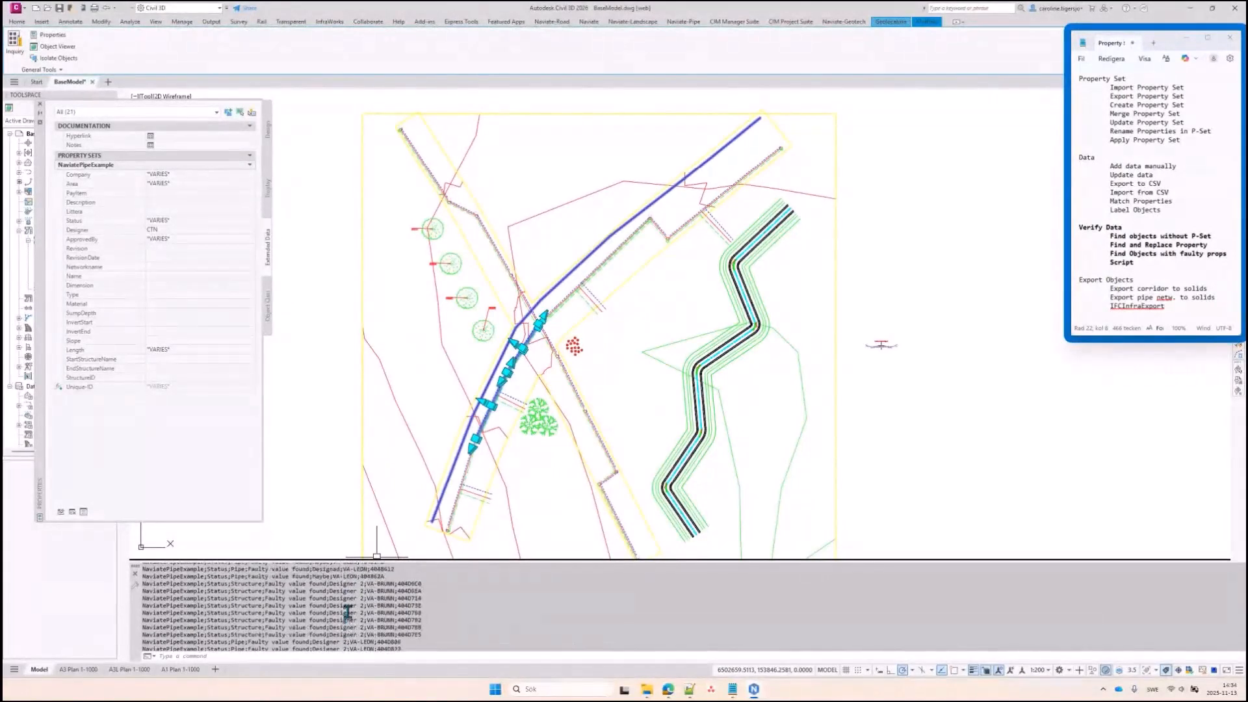
{"action": "scroll", "coordinate": [341, 616], "scroll_direction": "down", "scroll_amount": 2}
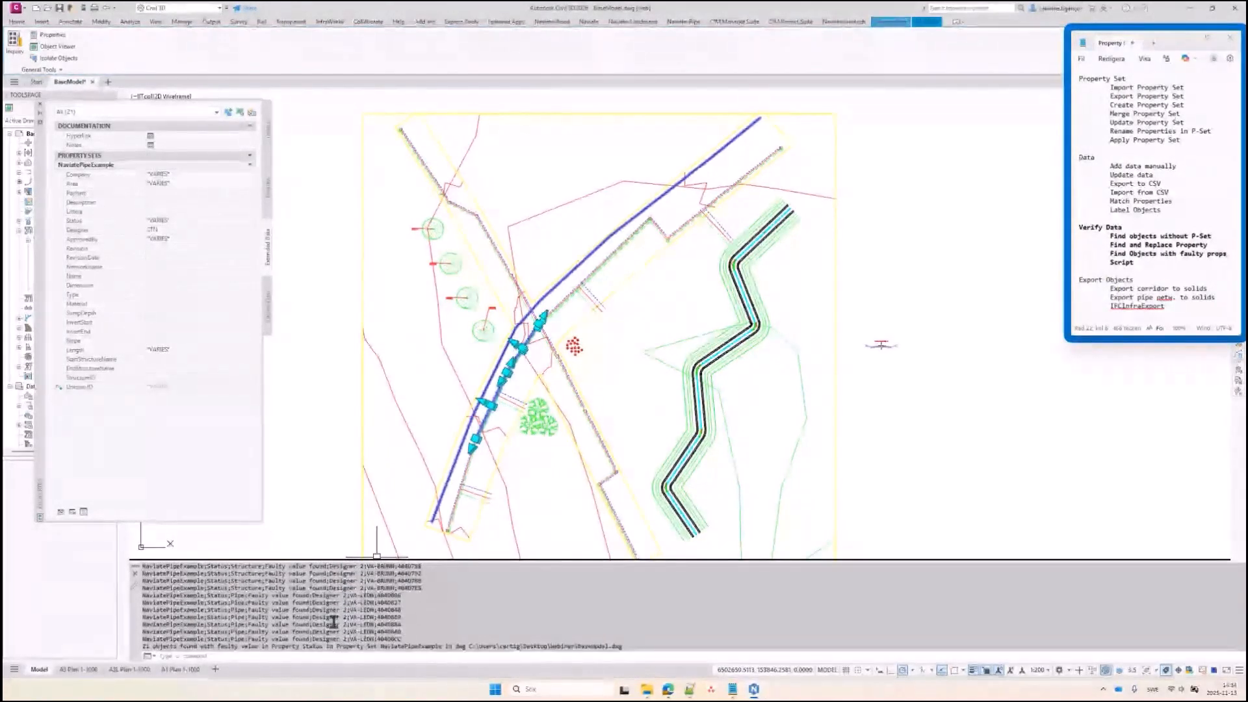
{"action": "key", "text": "Escape"}
{"action": "key", "text": "Escape"}
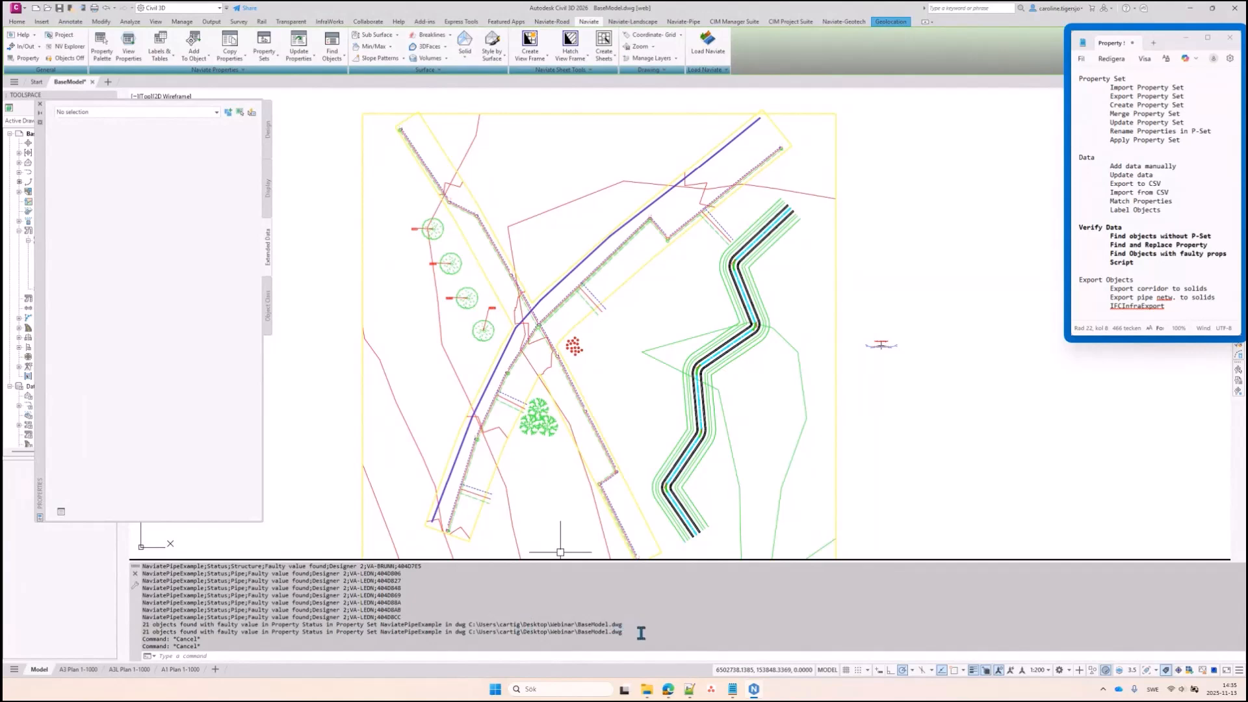
{"action": "left_click", "coordinate": [647, 688]}
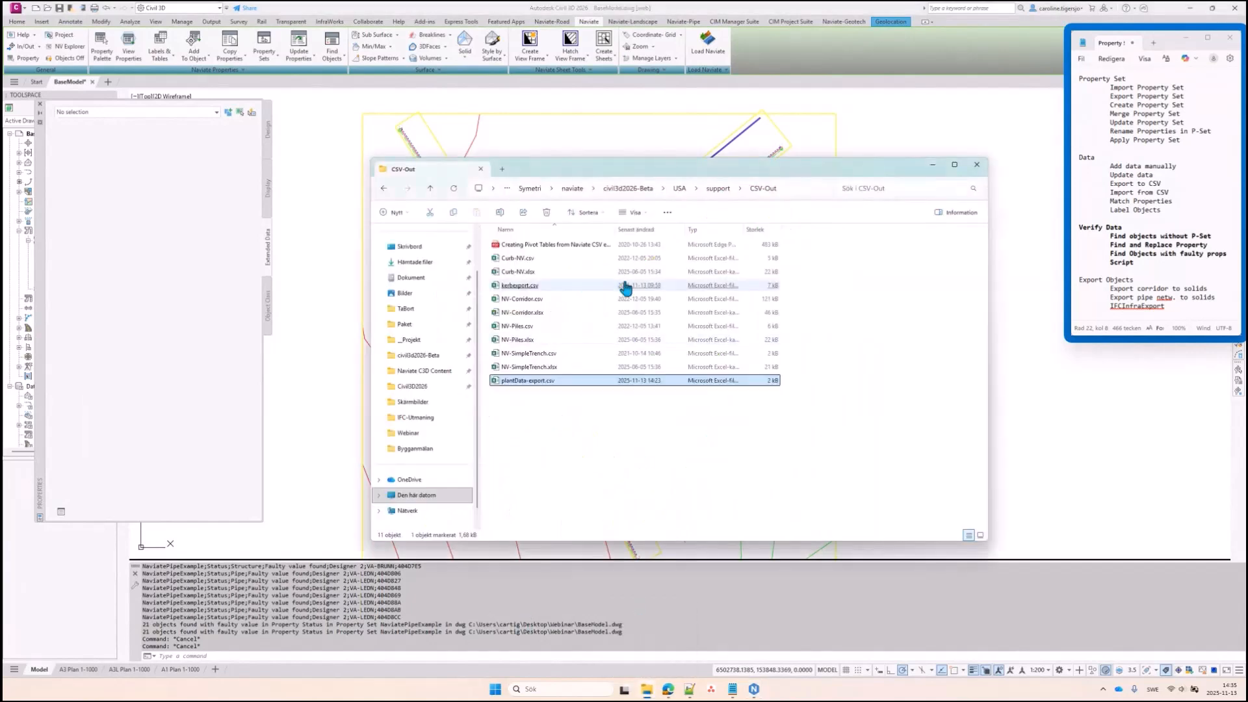
{"action": "left_click", "coordinate": [725, 191]}
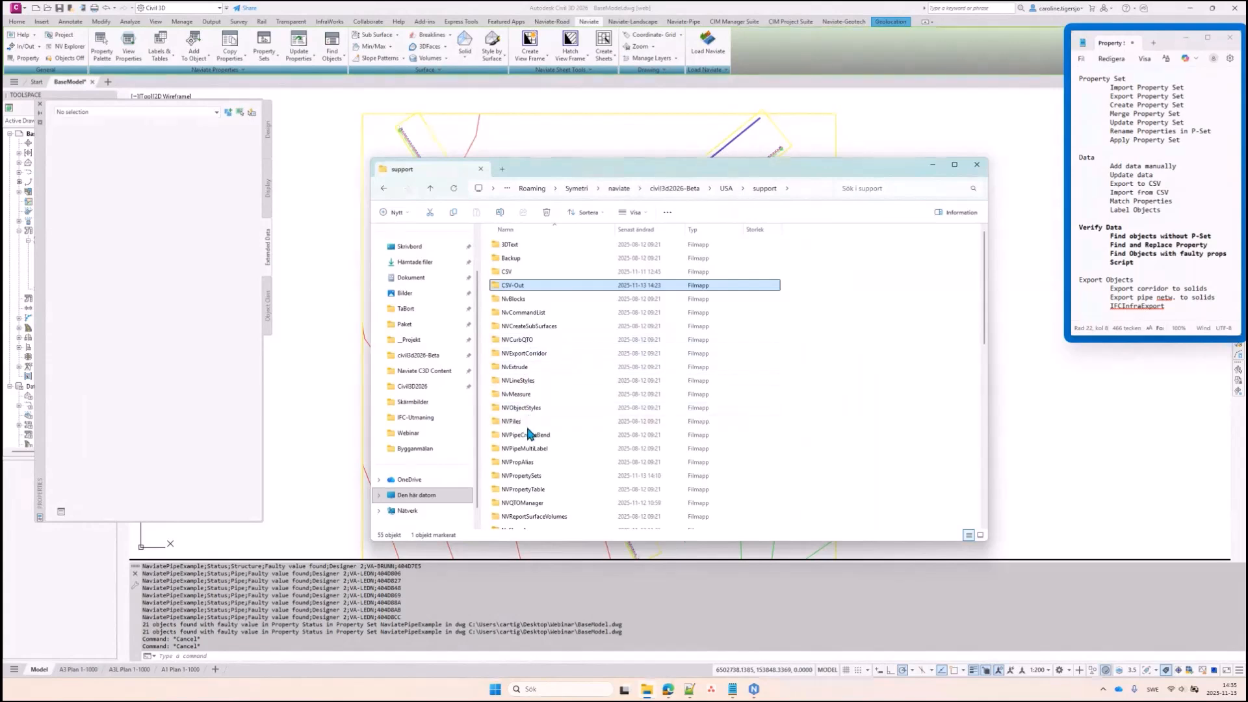
{"action": "scroll", "coordinate": [534, 382], "scroll_direction": "down", "scroll_amount": 8}
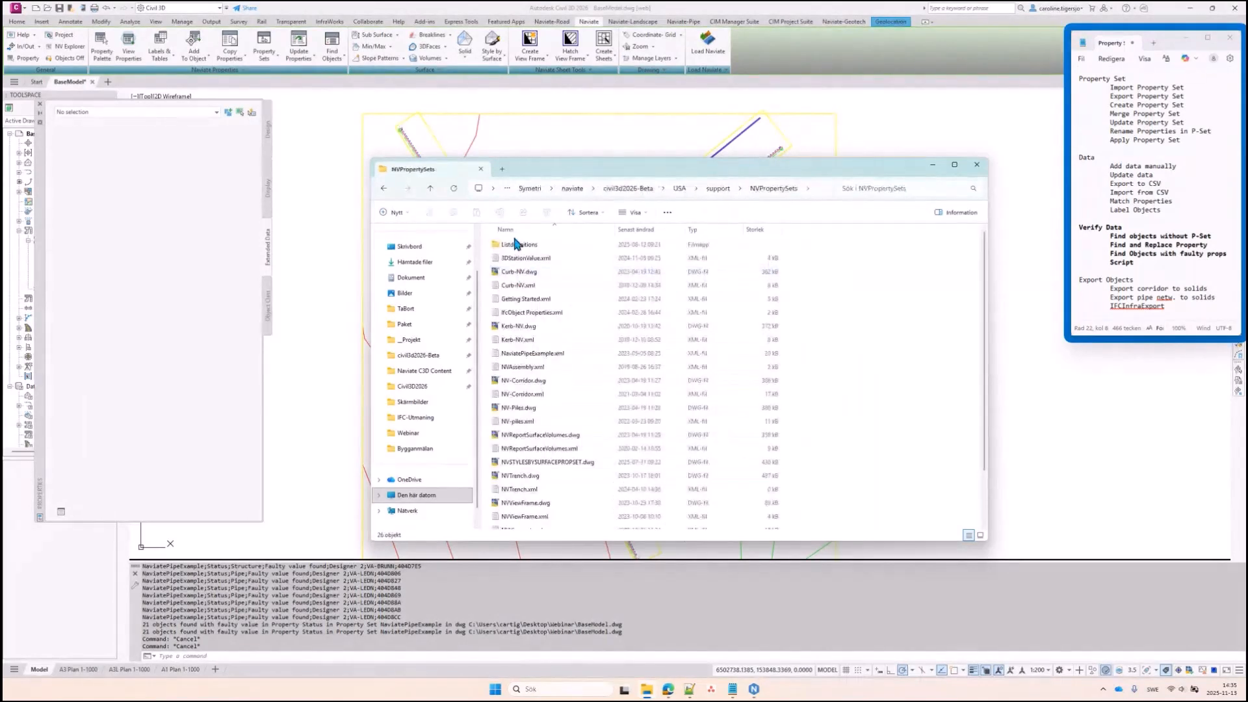
{"action": "double_click", "coordinate": [511, 246]}
{"action": "left_click", "coordinate": [522, 356]}
{"action": "double_click", "coordinate": [522, 357]}
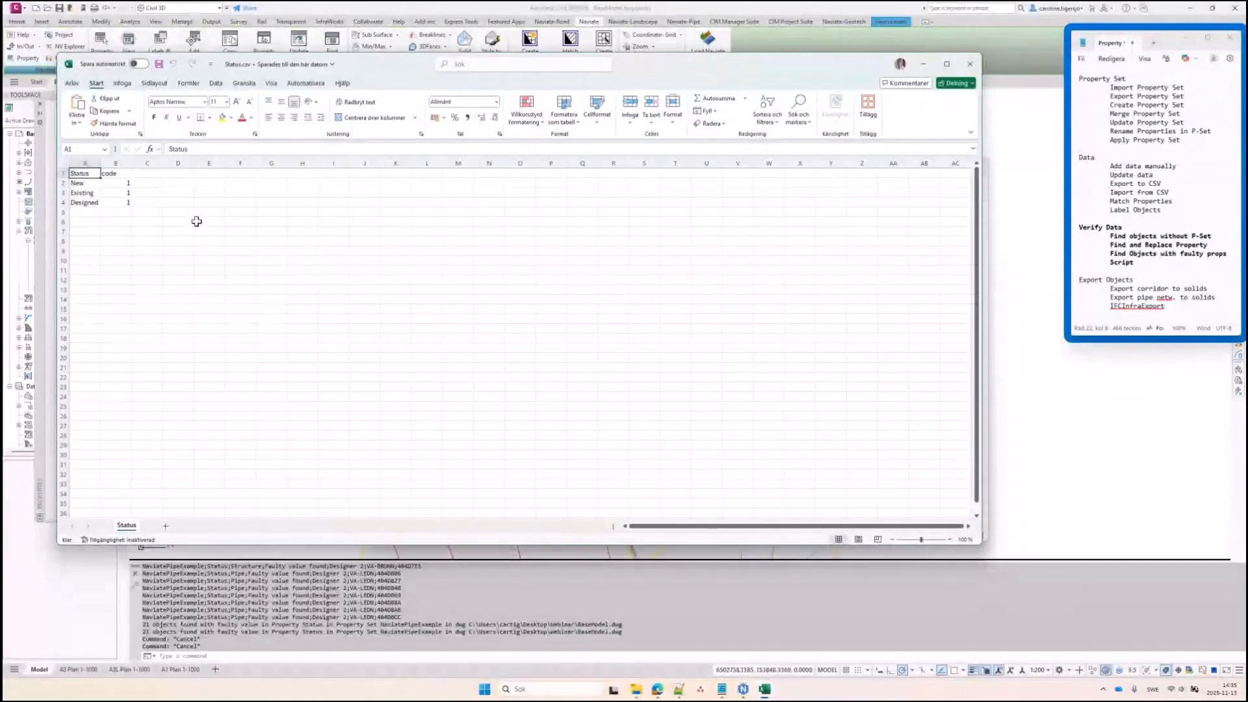
{"action": "left_click", "coordinate": [970, 65]}
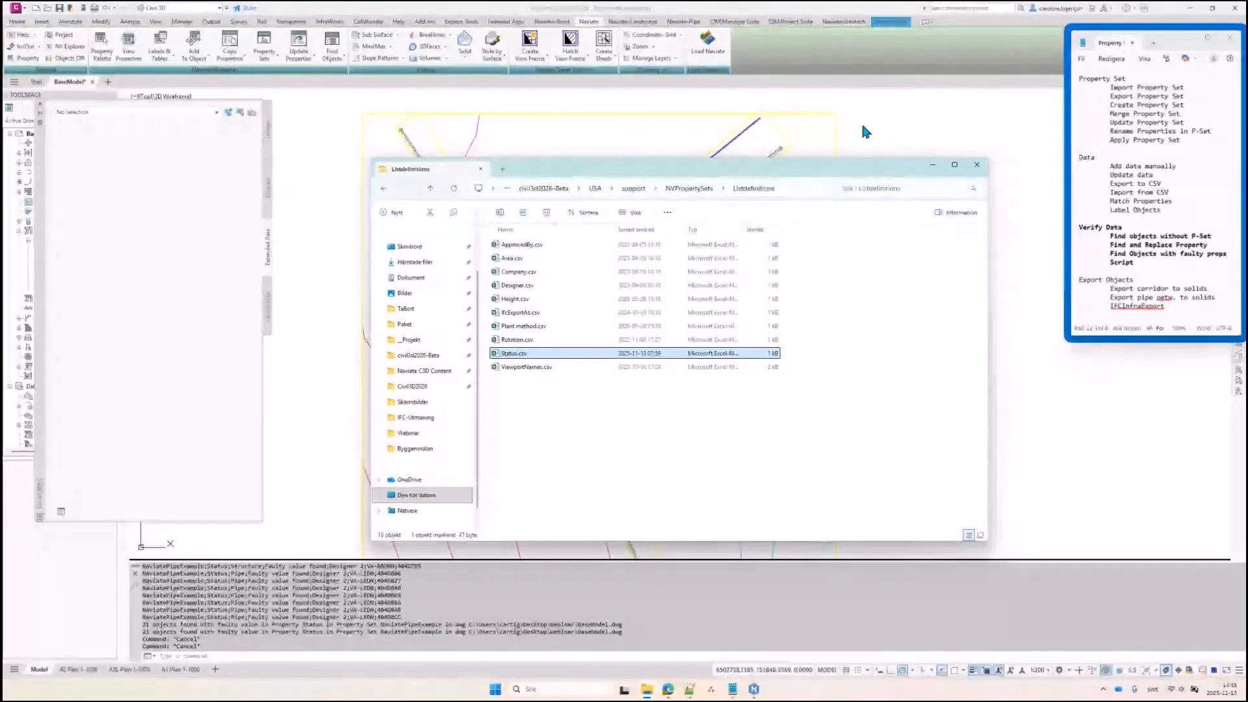
{"action": "left_click", "coordinate": [866, 124]}
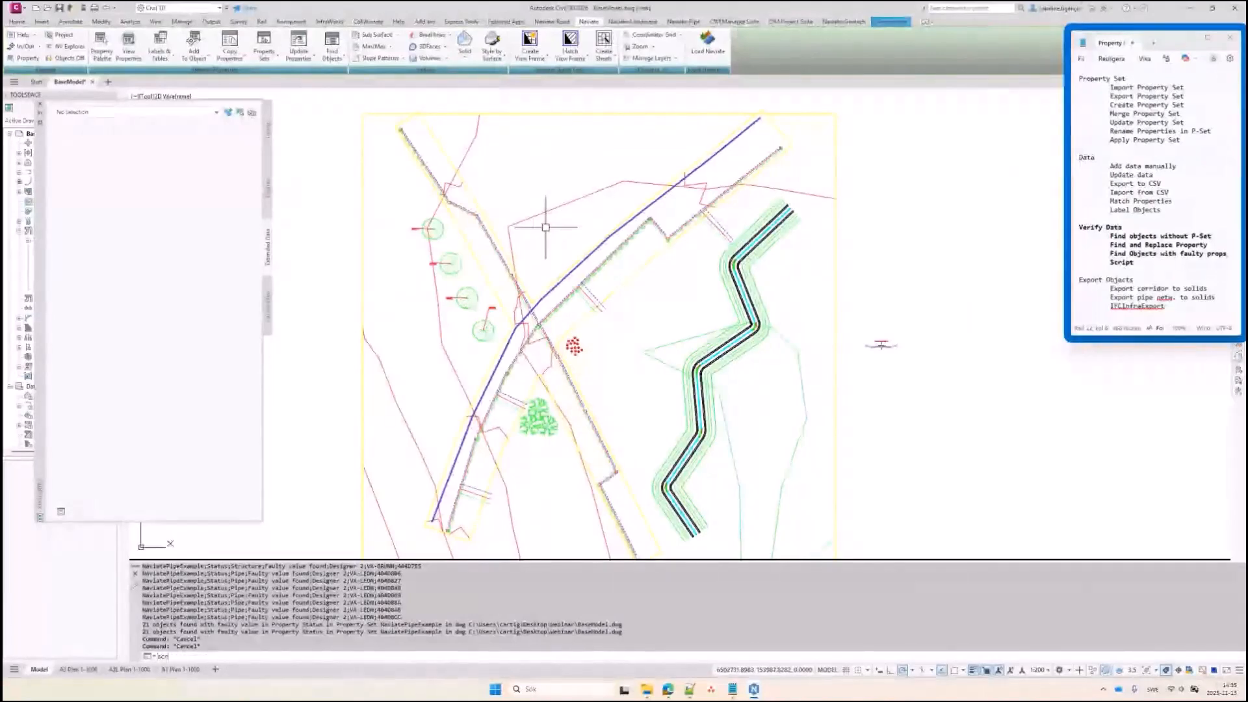
Open PropertyCheck.scr from the Select Script File dialog in Notepad++
{"action": "key", "text": "Return"}
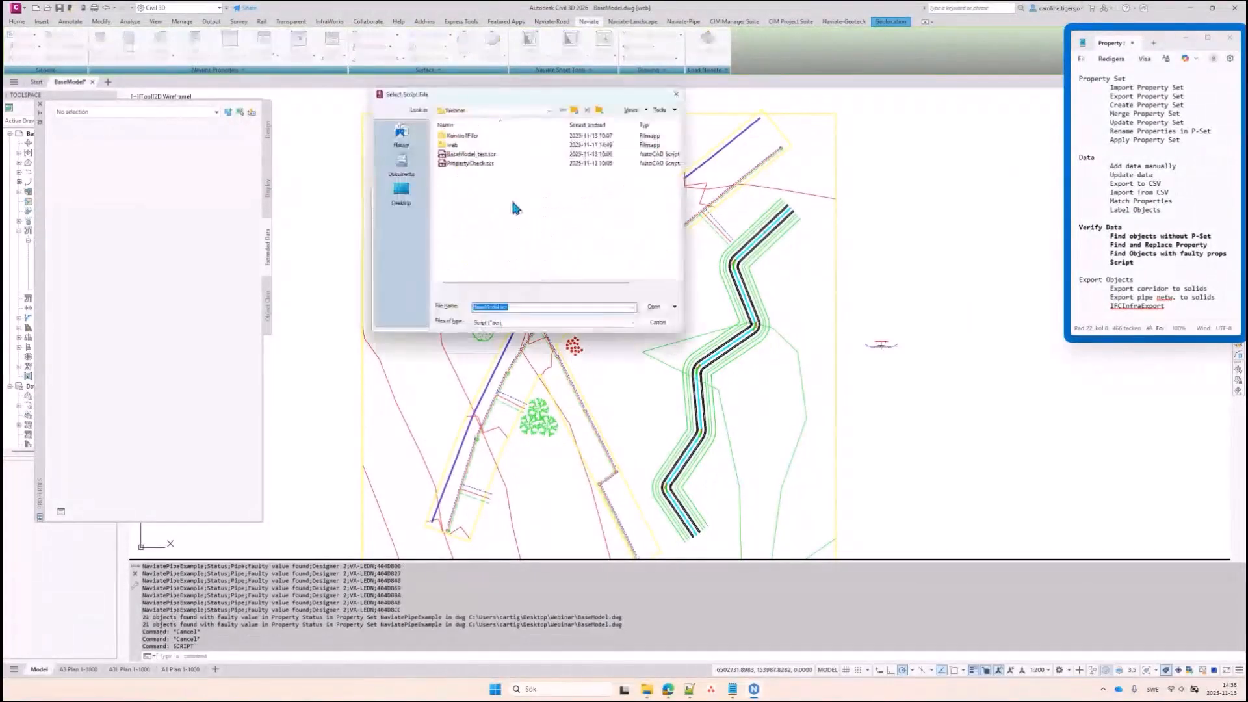
{"action": "left_click", "coordinate": [463, 163]}
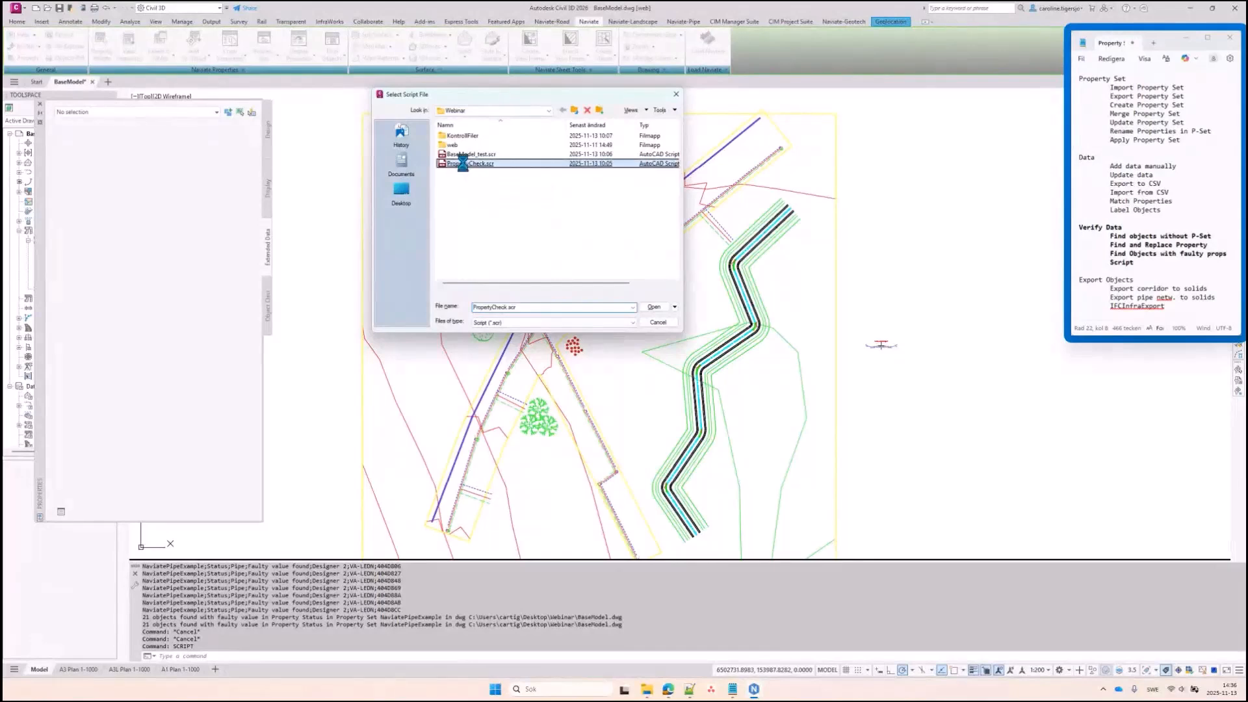
{"action": "right_click", "coordinate": [465, 163]}
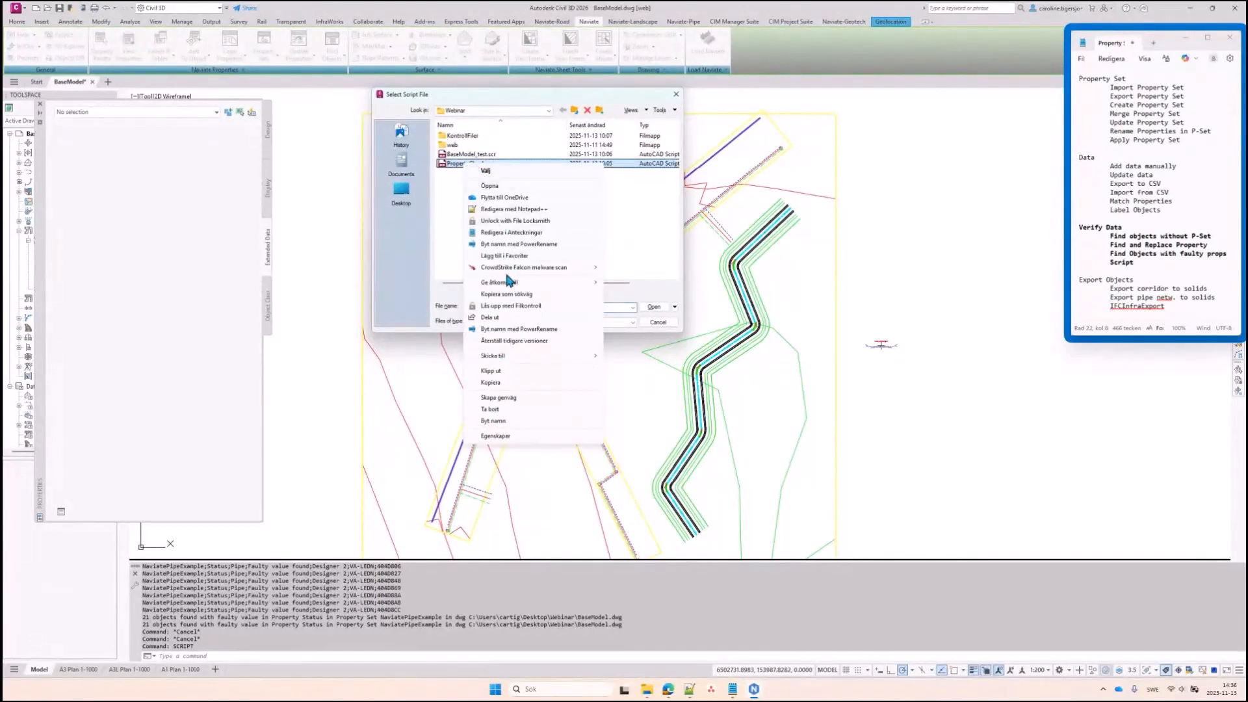
{"action": "left_click", "coordinate": [522, 210]}
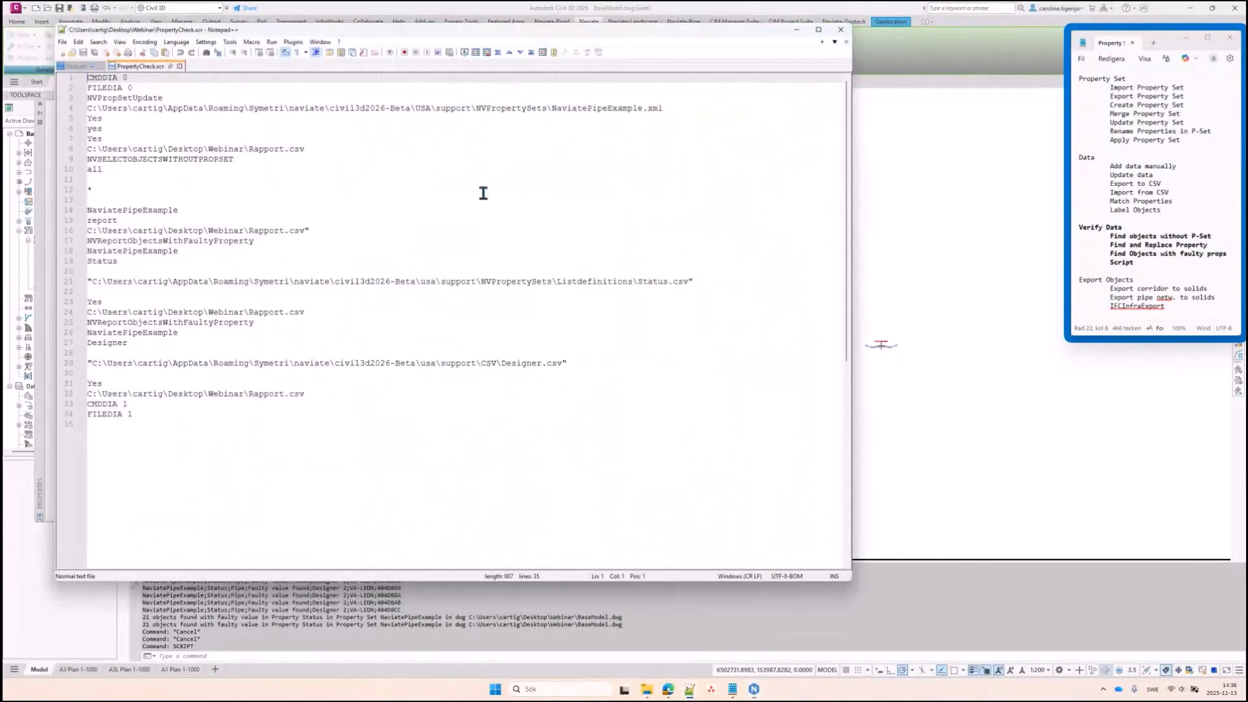
{"action": "left_click_drag", "start_coordinate": [163, 97], "coordinate": [83, 99]}
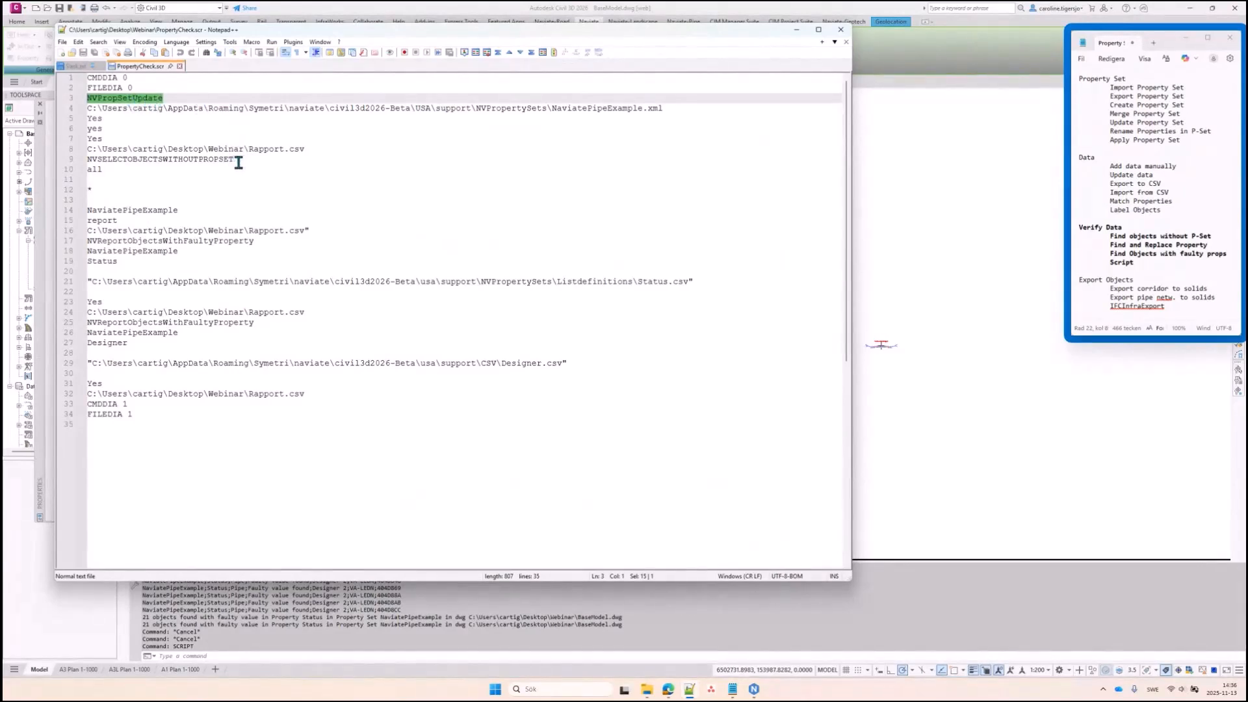
{"action": "left_click_drag", "start_coordinate": [235, 159], "coordinate": [81, 163]}
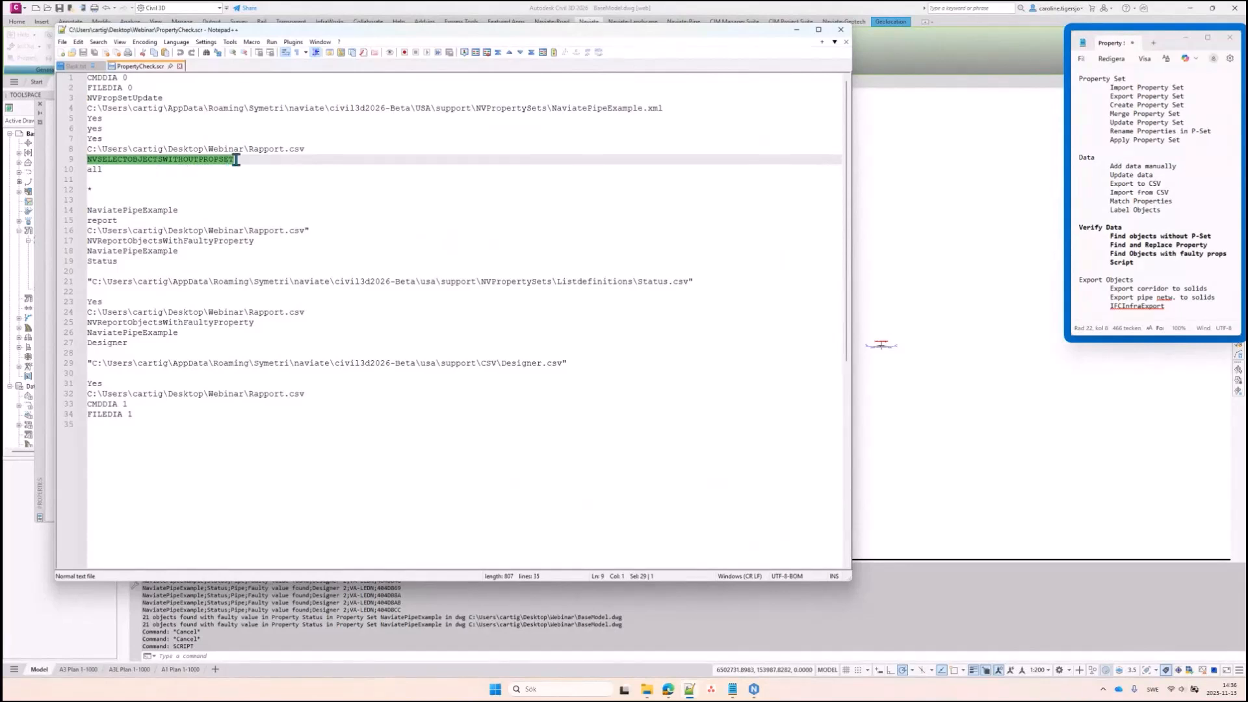
{"action": "left_click", "coordinate": [269, 241]}
{"action": "left_click_drag", "start_coordinate": [269, 241], "coordinate": [77, 241]}
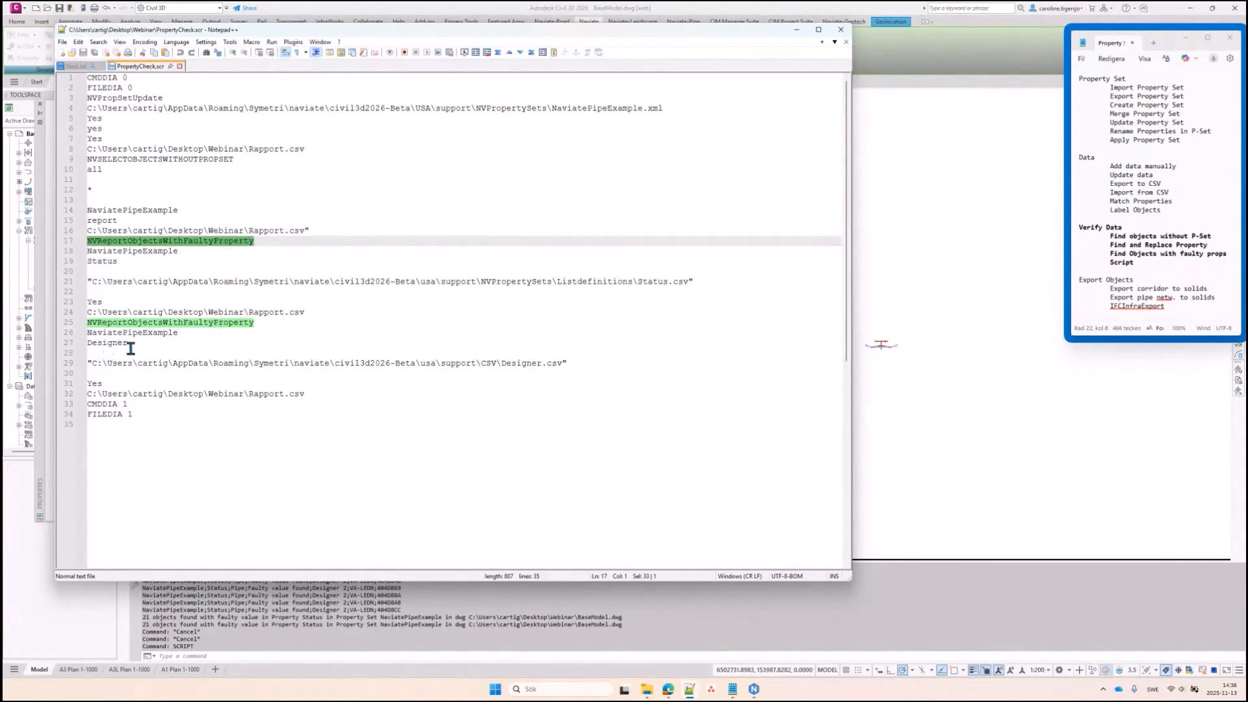
{"action": "left_click_drag", "start_coordinate": [574, 364], "coordinate": [498, 371]}
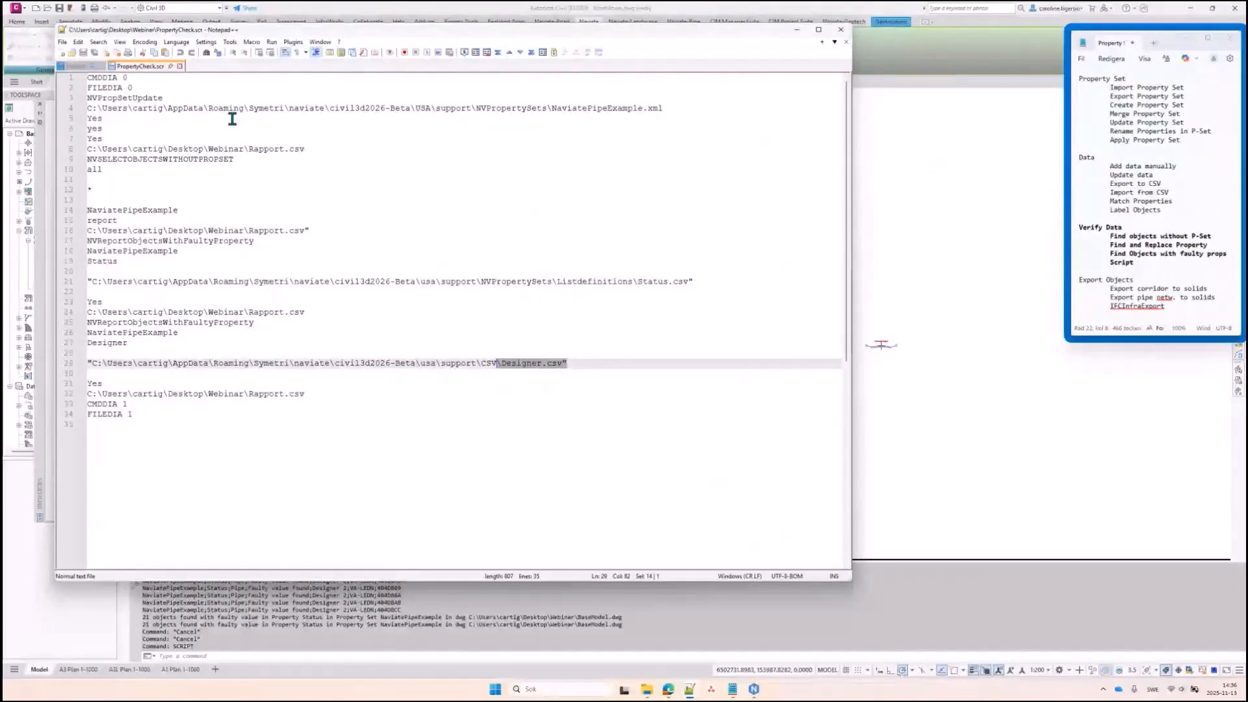
Close the script in Notepad++, run PropertyCheck.scr on the drawing, then cancel the command
{"action": "left_click", "coordinate": [179, 66]}
{"action": "left_click", "coordinate": [795, 31]}
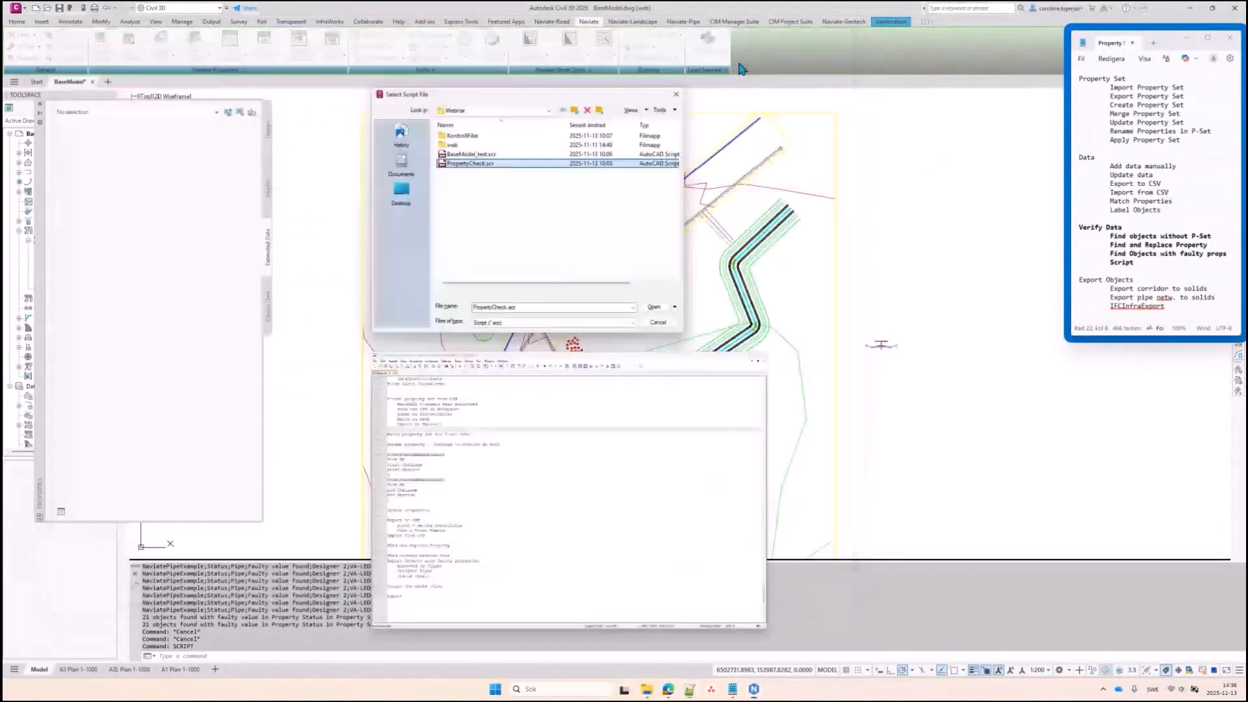
{"action": "double_click", "coordinate": [471, 164]}
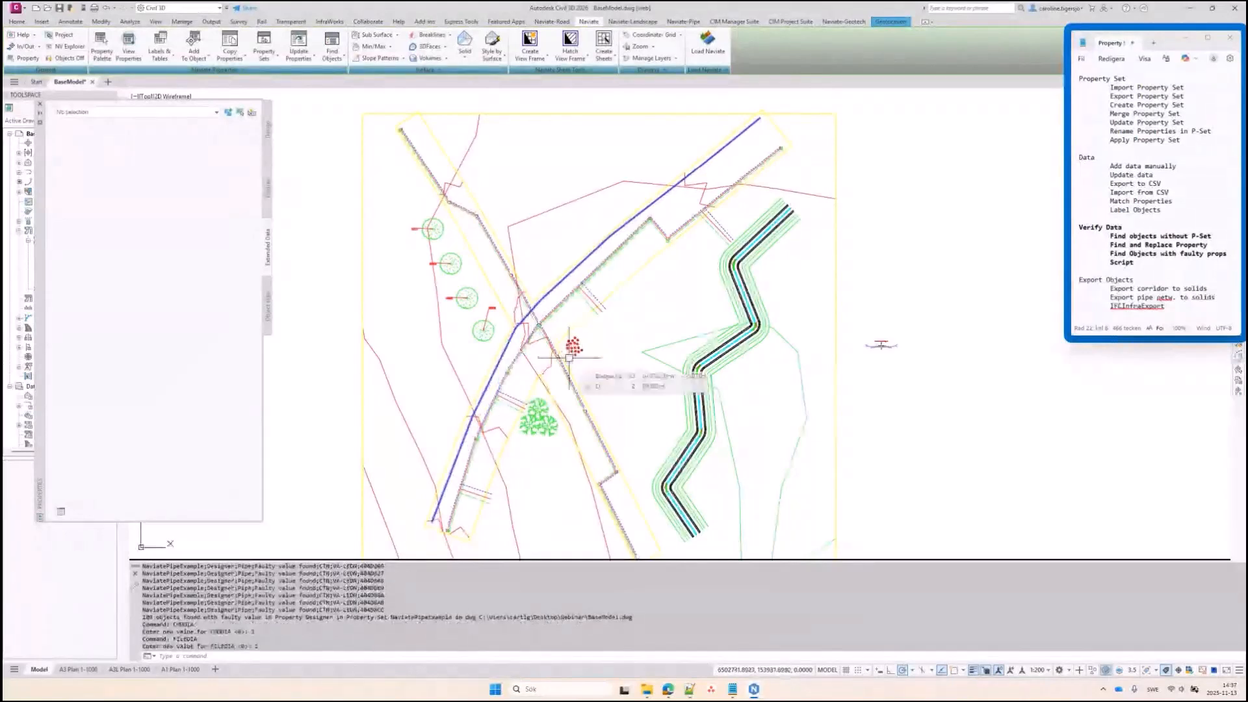
{"action": "key", "text": "Escape"}
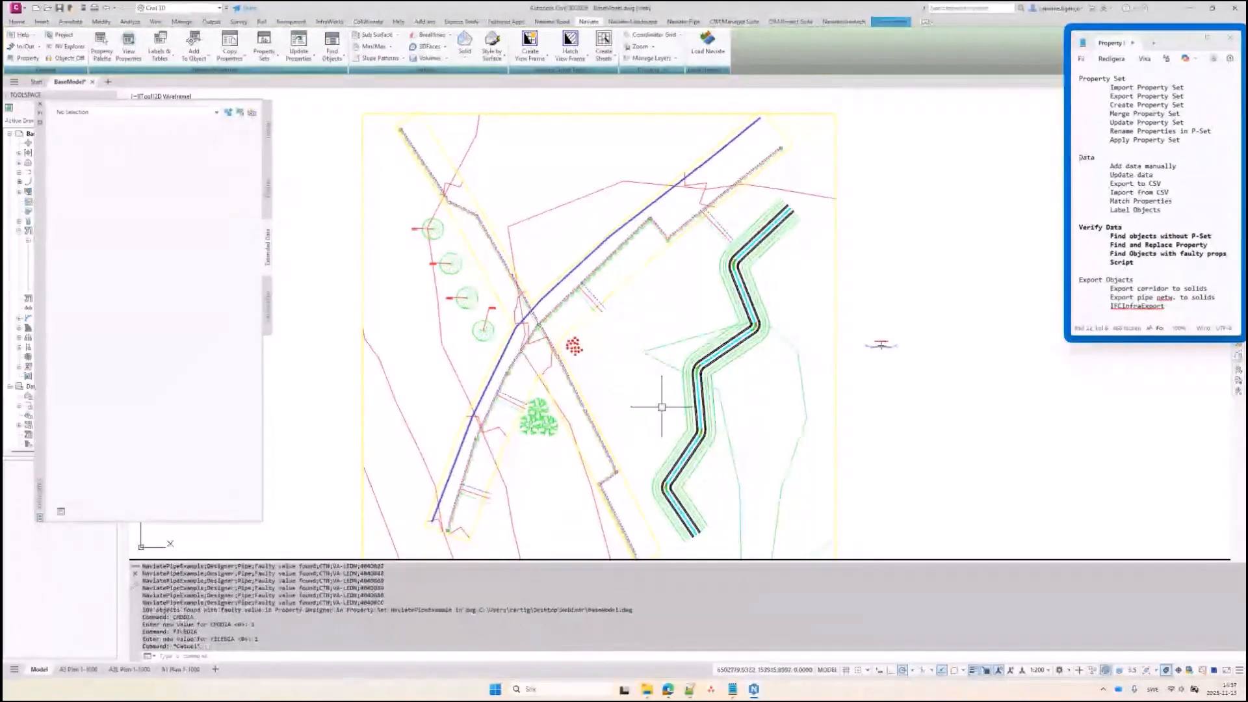
Open Rapport.csv from the Webinar folder in Excel, sorted newest first
{"action": "left_click", "coordinate": [648, 695]}
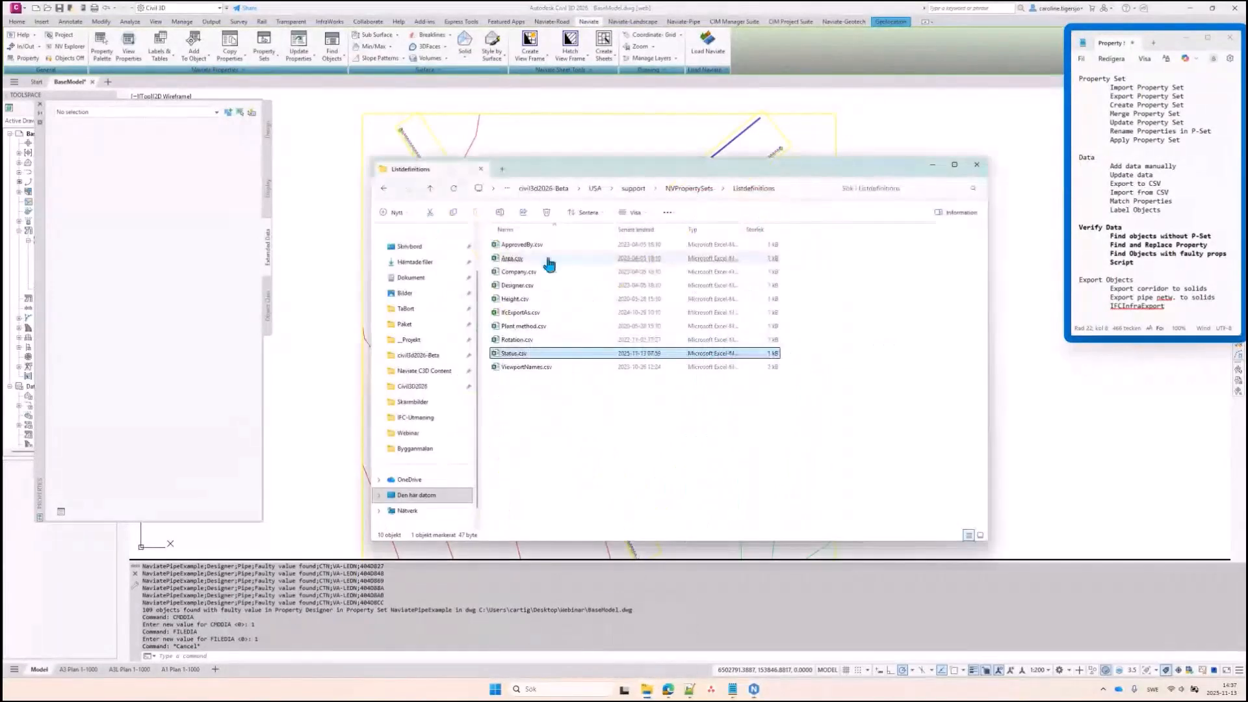
{"action": "left_click", "coordinate": [411, 433]}
{"action": "left_click", "coordinate": [637, 228]}
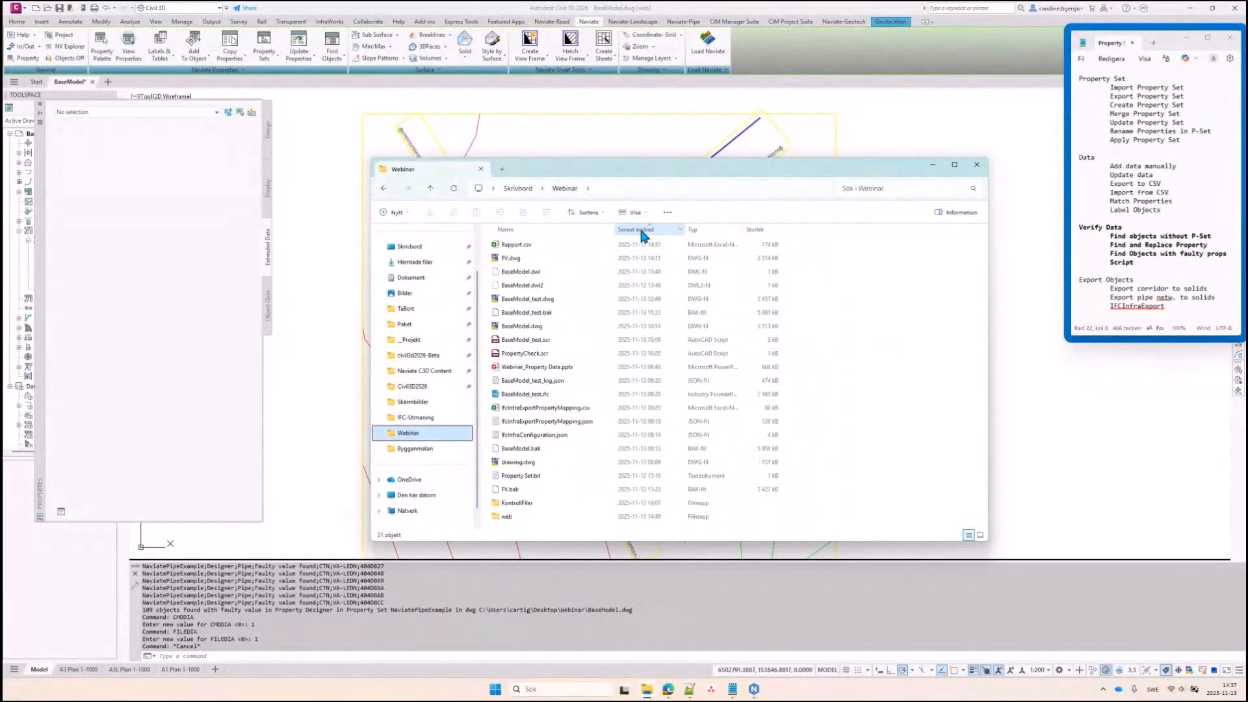
{"action": "left_click", "coordinate": [521, 250]}
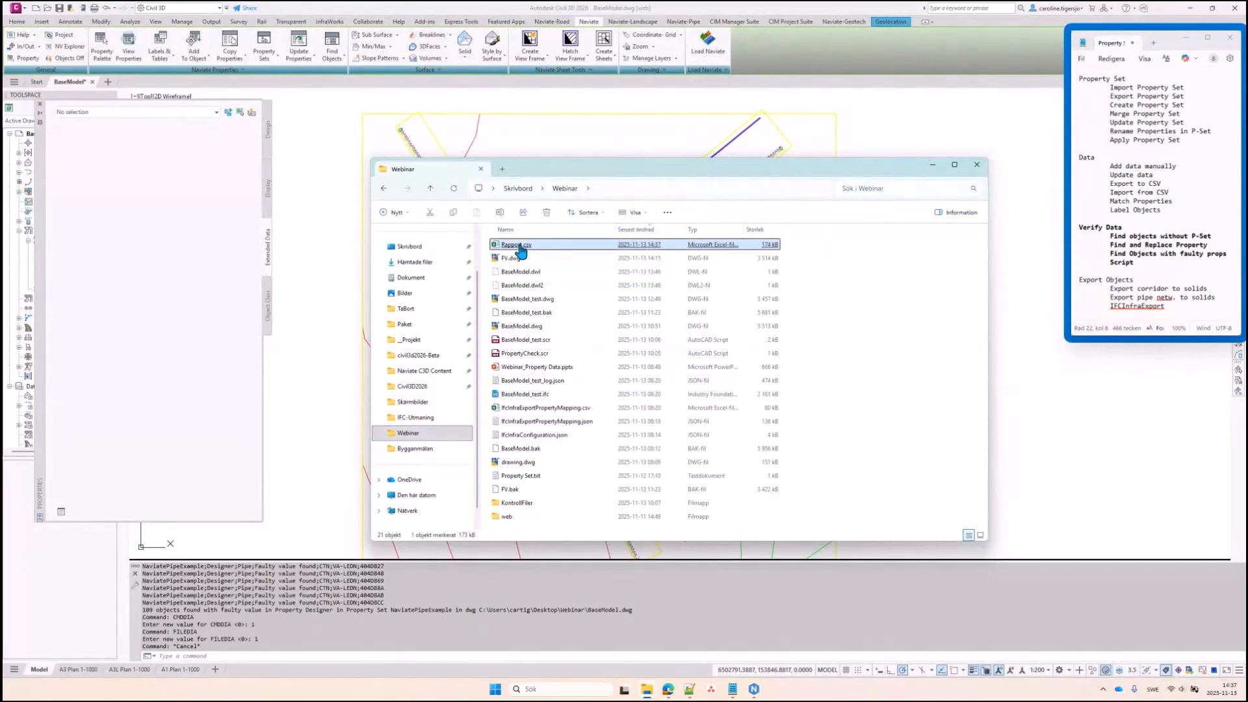
{"action": "double_click", "coordinate": [520, 250]}
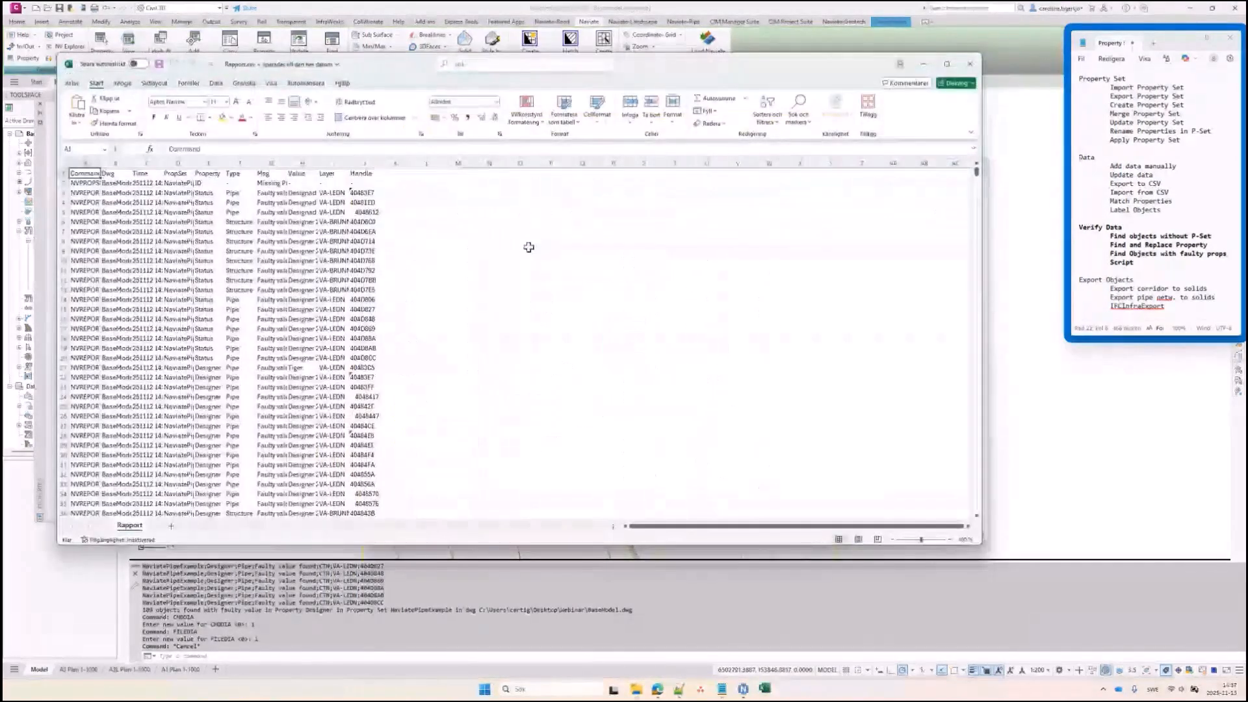
Turn on filtering for the header row and autofit all column widths
{"action": "left_click", "coordinate": [63, 173]}
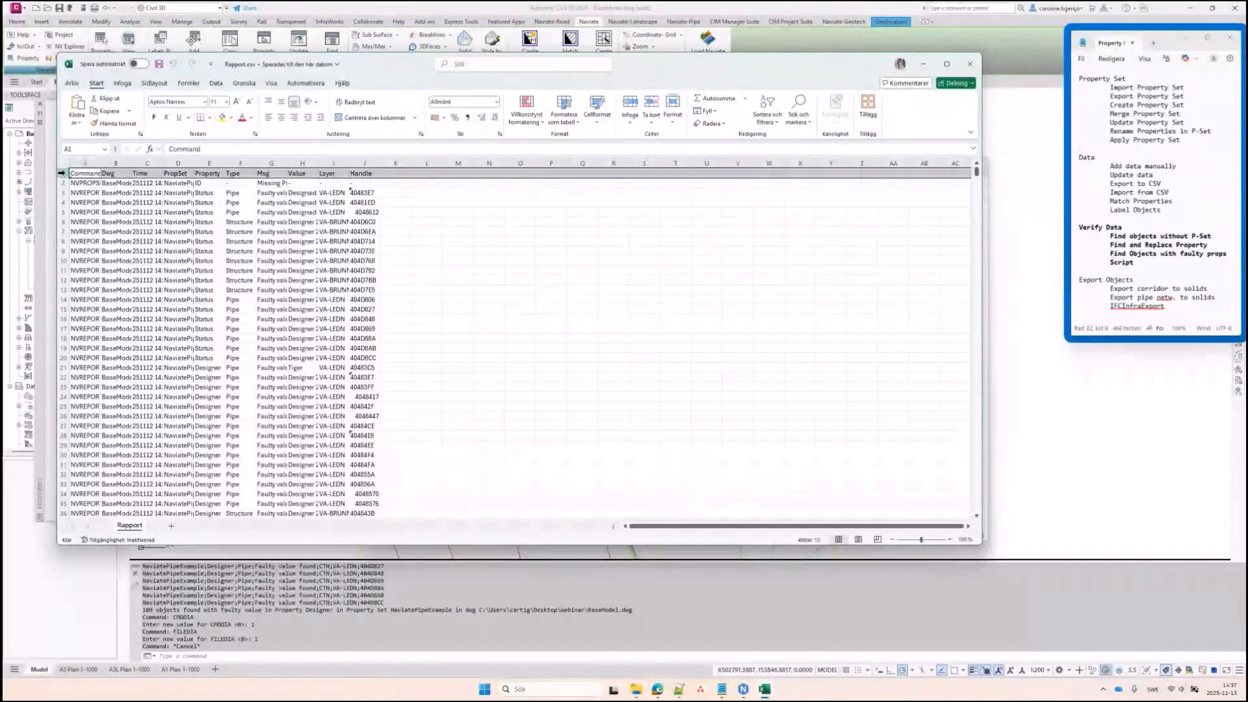
{"action": "left_click", "coordinate": [768, 123]}
{"action": "left_click", "coordinate": [779, 174]}
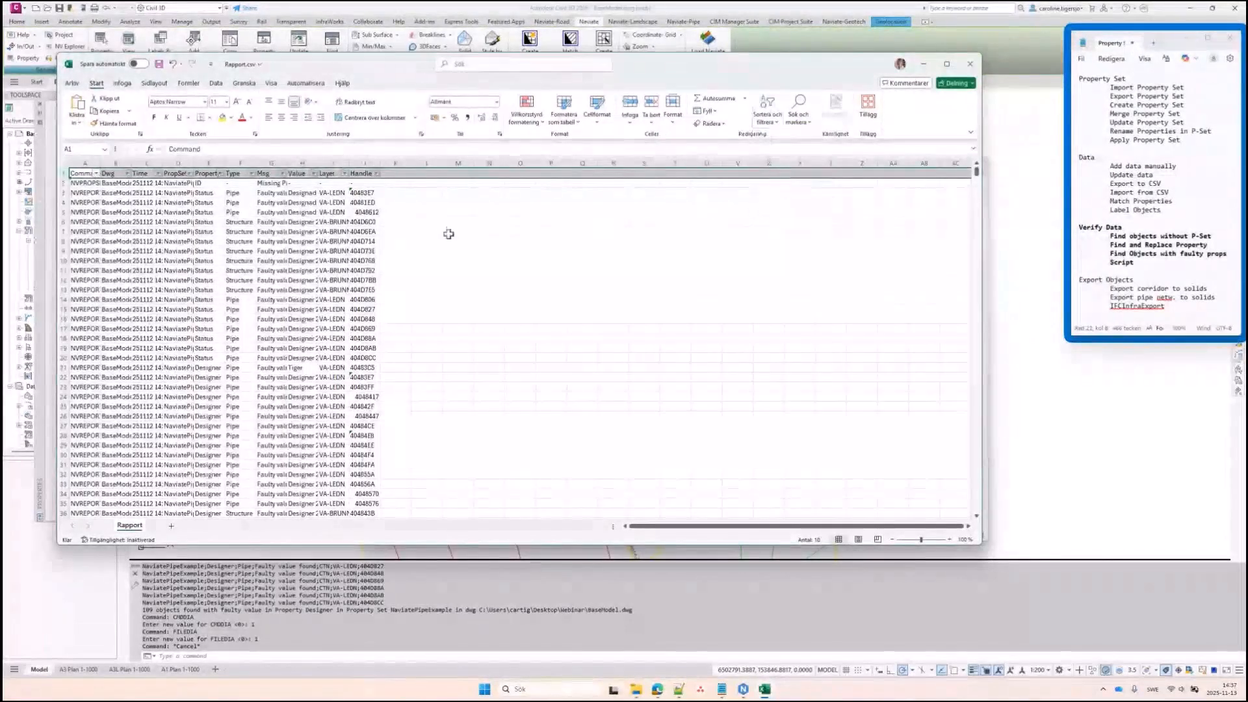
{"action": "left_click", "coordinate": [429, 229]}
{"action": "left_click", "coordinate": [64, 163]}
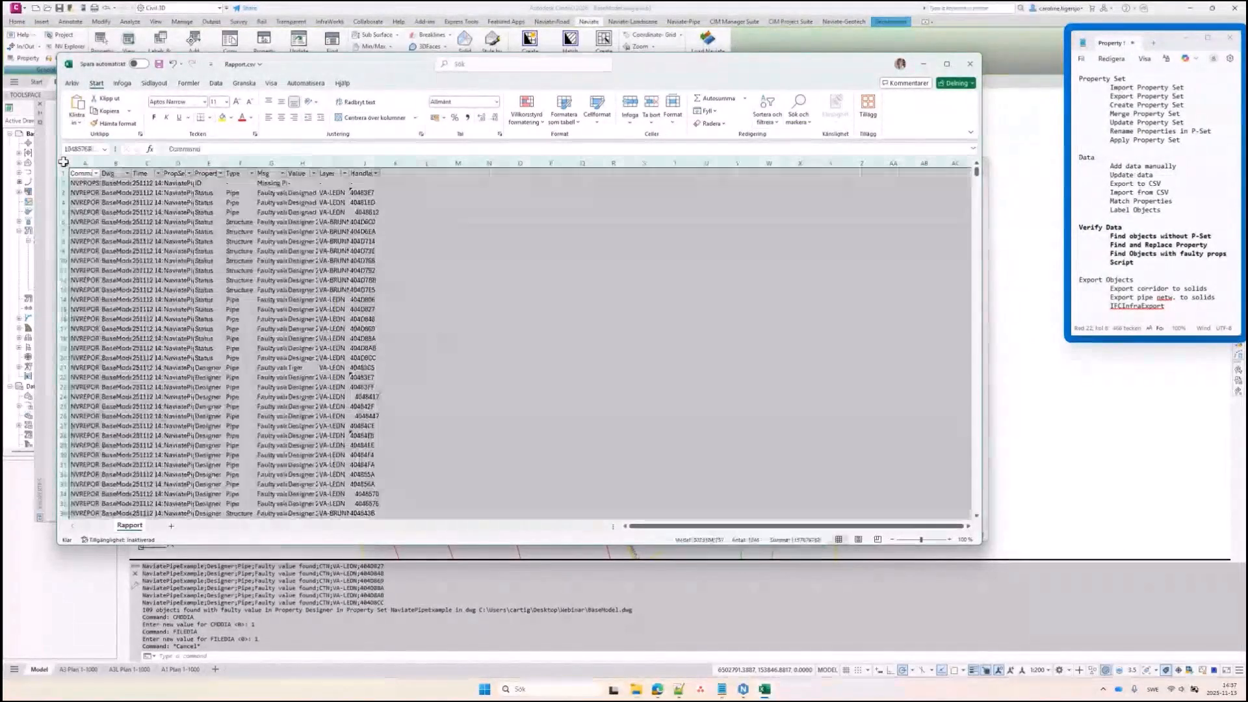
{"action": "double_click", "coordinate": [193, 164]}
Filter the Time column to show only the 251113 14:37 run
{"action": "left_click", "coordinate": [286, 192]}
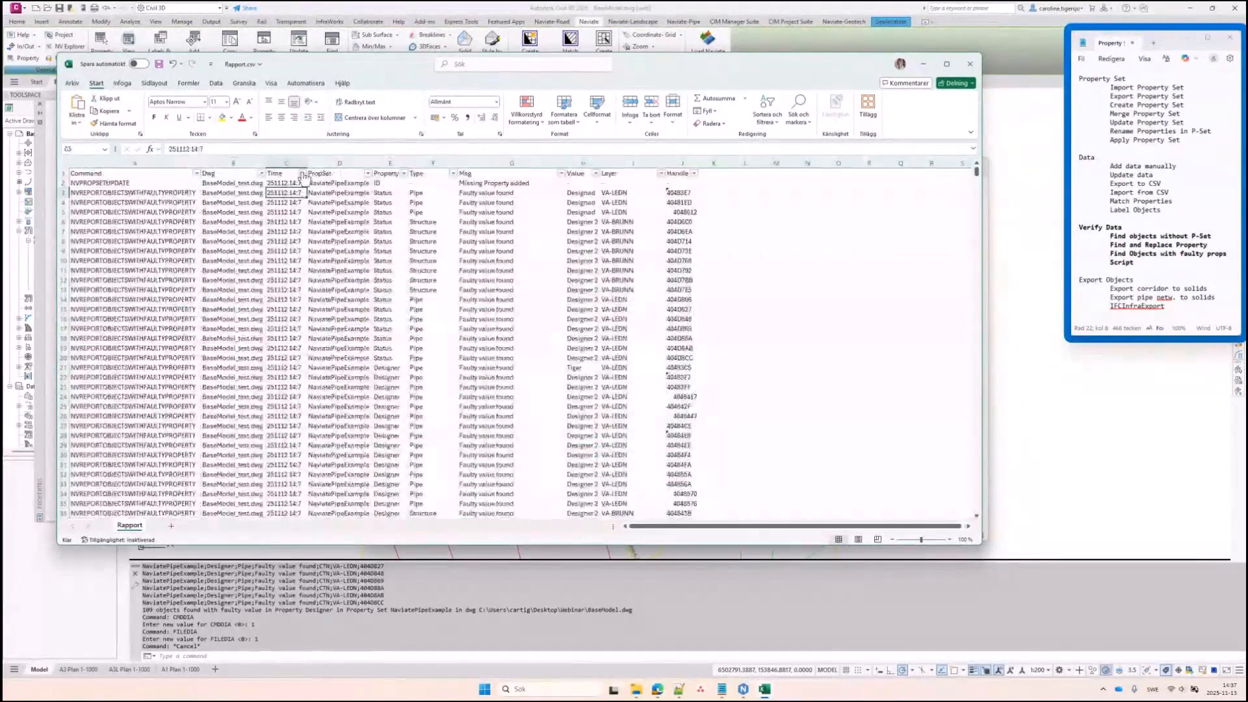
{"action": "left_click", "coordinate": [302, 173]}
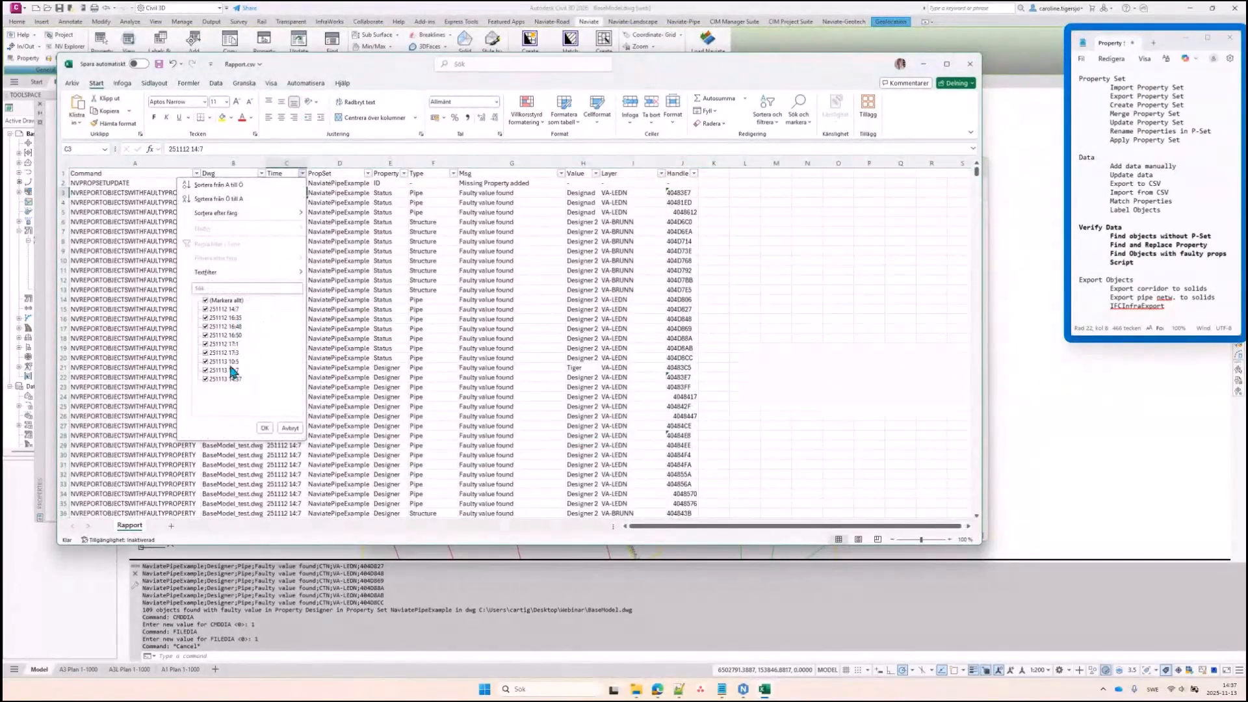
{"action": "left_click", "coordinate": [206, 301]}
{"action": "left_click", "coordinate": [204, 379]}
{"action": "left_click", "coordinate": [264, 428]}
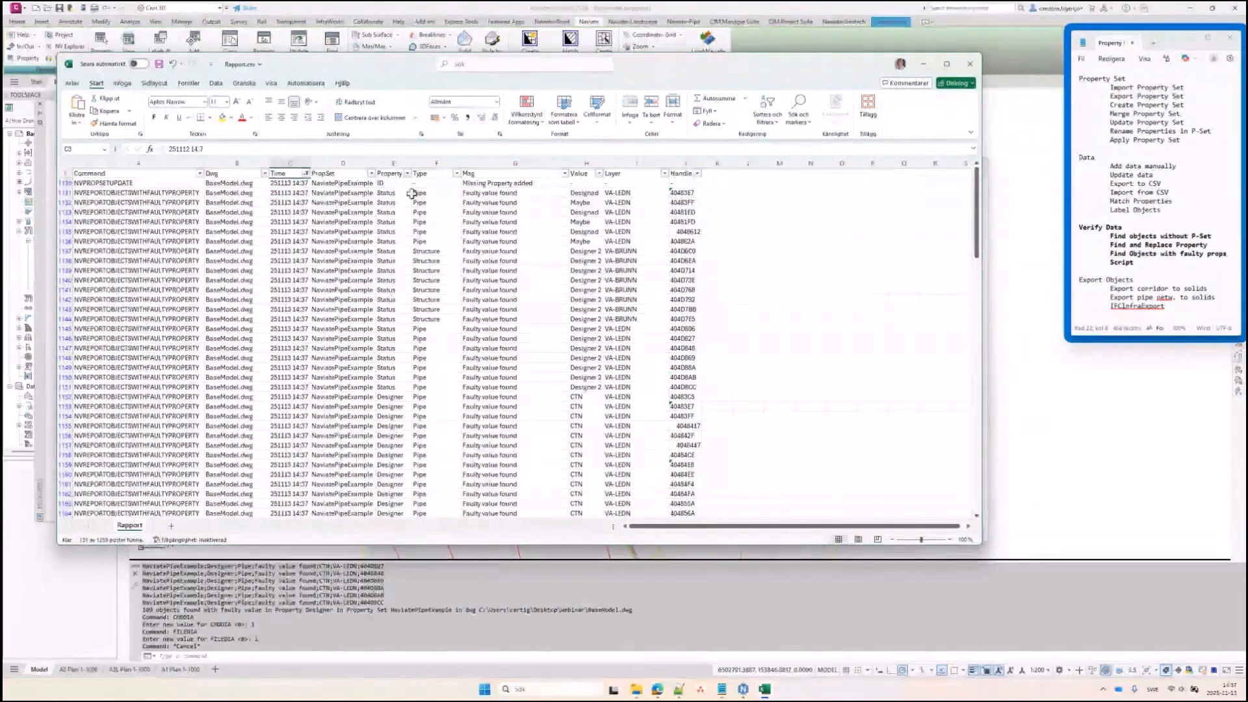
Select the faulty Status rows' handles from 40483E7 down, then return to Civil 3D
{"action": "left_click_drag", "start_coordinate": [136, 192], "coordinate": [137, 366]}
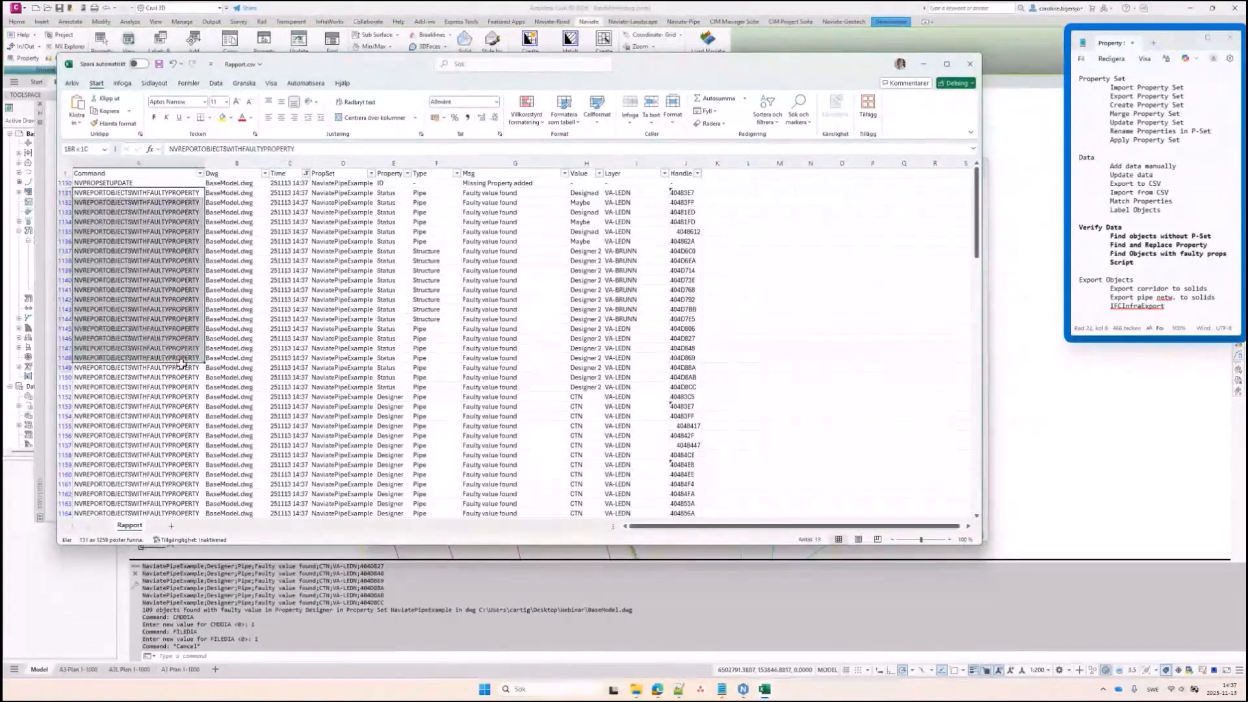
{"action": "scroll", "coordinate": [514, 325], "scroll_direction": "down", "scroll_amount": 1}
{"action": "scroll", "coordinate": [513, 325], "scroll_direction": "down", "scroll_amount": 20}
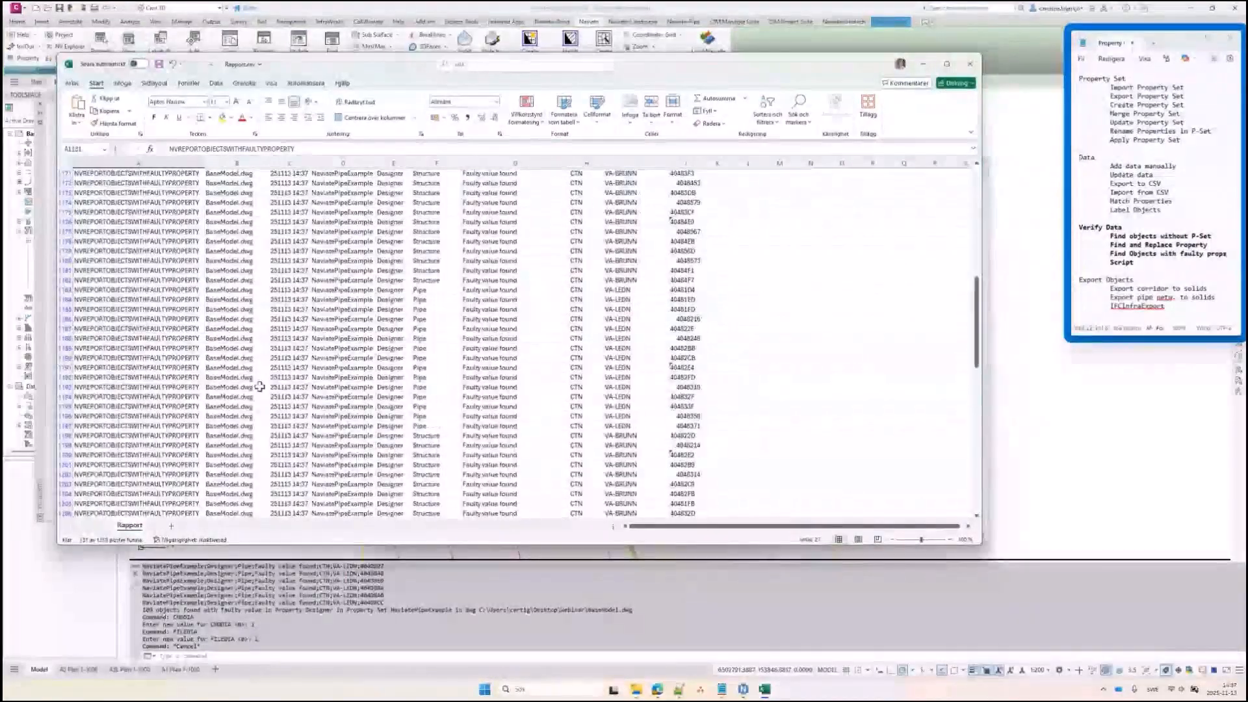
{"action": "scroll", "coordinate": [247, 389], "scroll_direction": "up", "scroll_amount": 12}
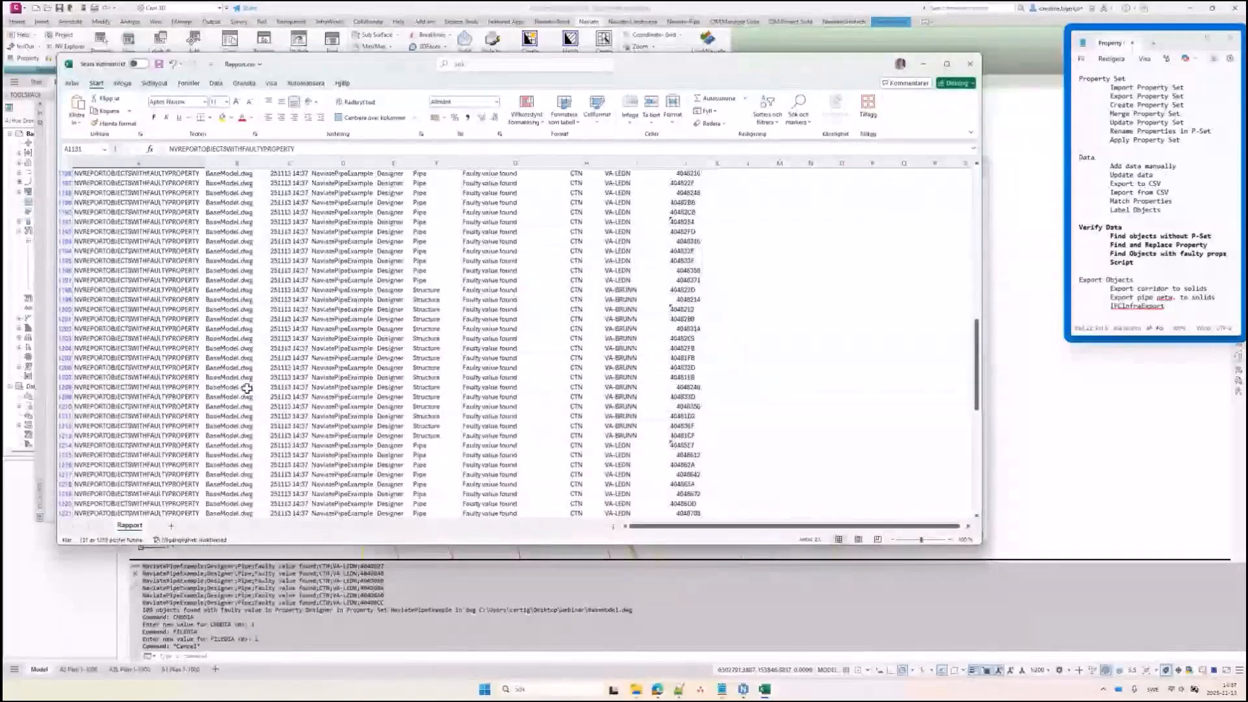
{"action": "scroll", "coordinate": [247, 389], "scroll_direction": "up", "scroll_amount": 18}
{"action": "left_click_drag", "start_coordinate": [130, 183], "coordinate": [560, 183]}
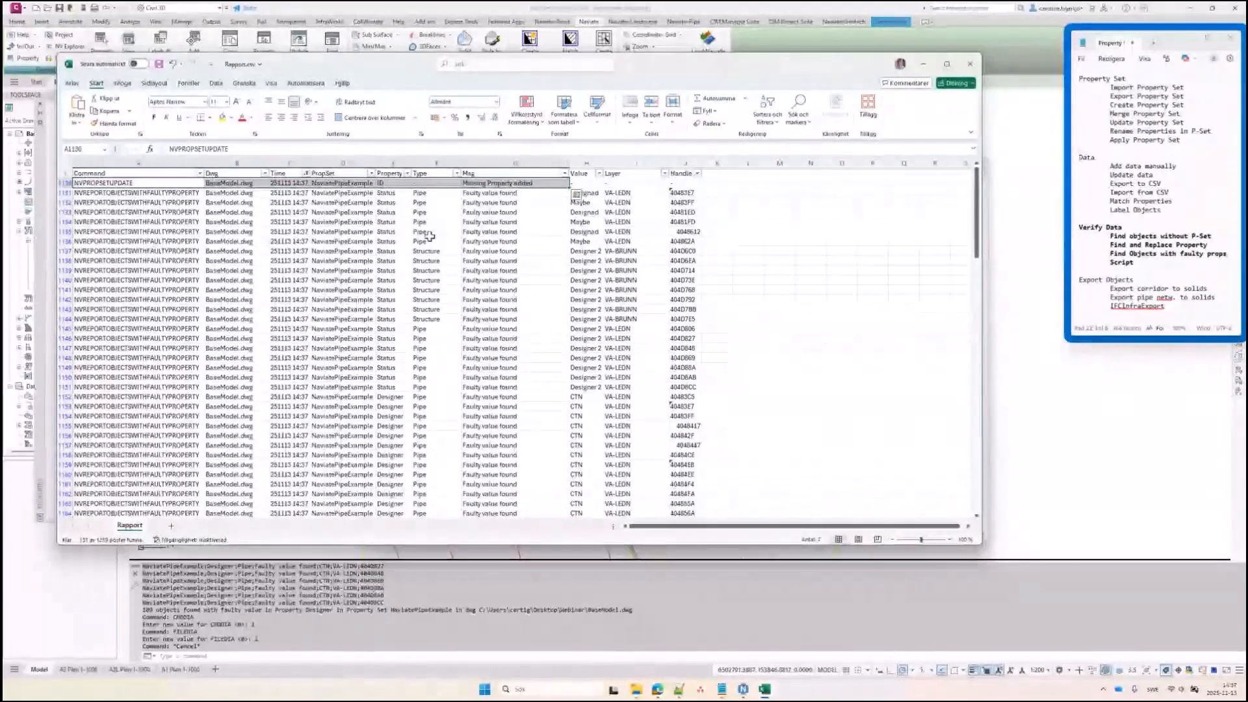
{"action": "left_click", "coordinate": [685, 193]}
{"action": "left_click_drag", "start_coordinate": [695, 198], "coordinate": [687, 290]}
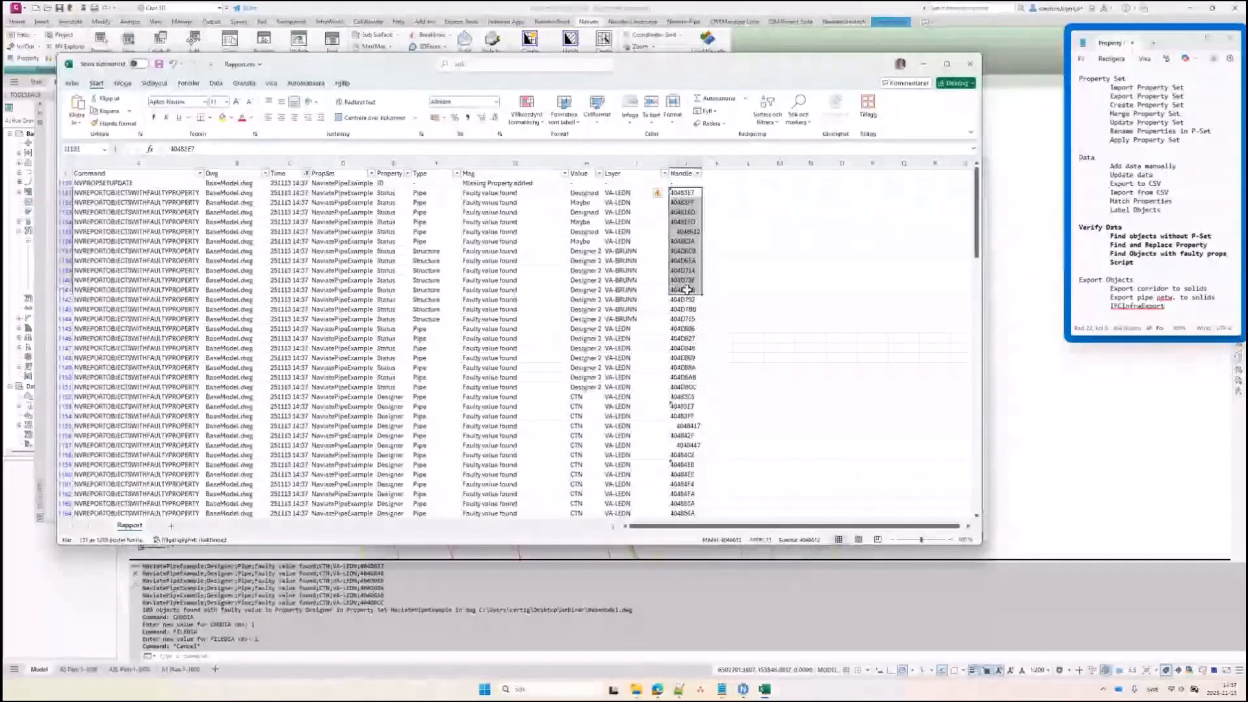
{"action": "left_click_drag", "start_coordinate": [683, 193], "coordinate": [682, 389]}
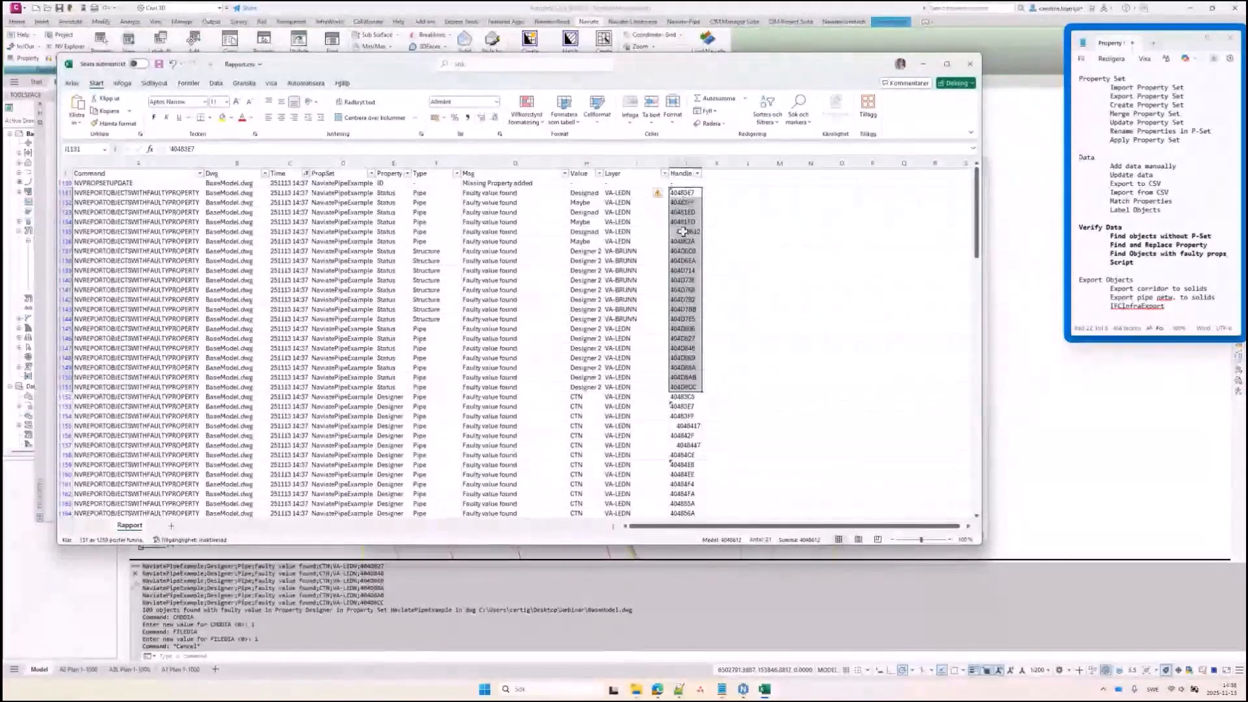
{"action": "left_click", "coordinate": [1050, 363]}
Find the 21 reported pipes by pasting their handles into Find Object by Handle, and zoom to them
{"action": "left_click", "coordinate": [333, 57]}
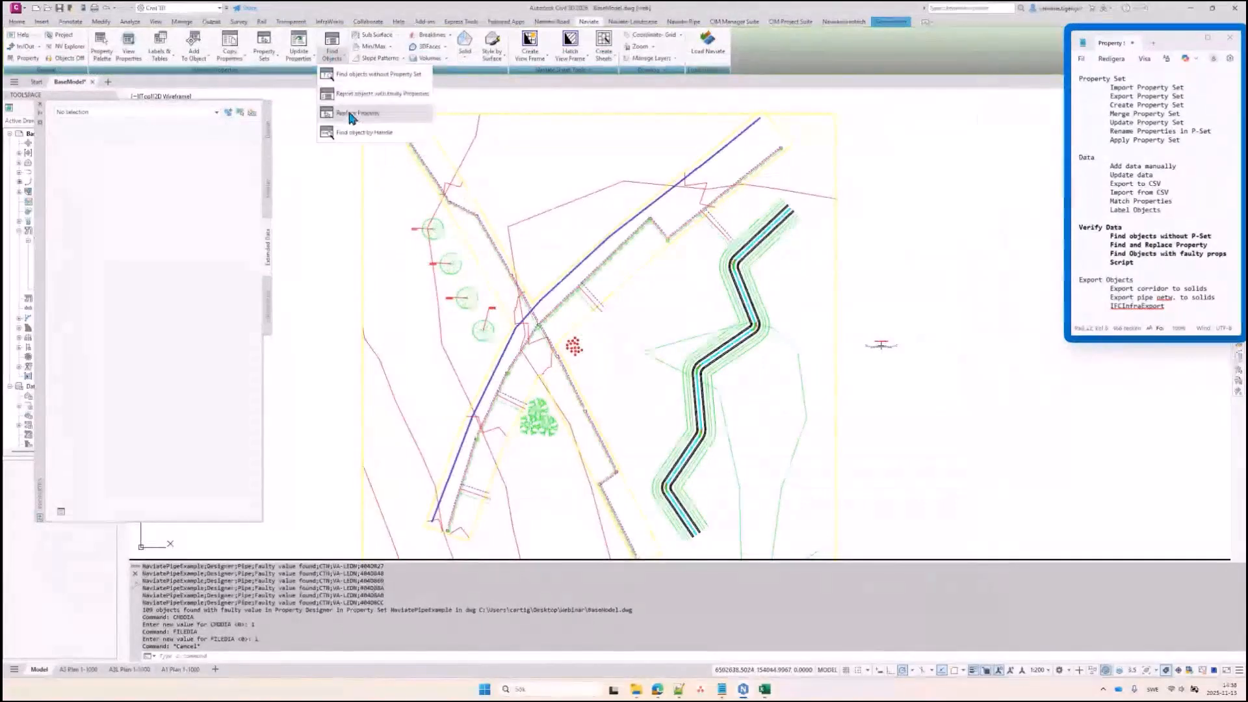
{"action": "left_click", "coordinate": [356, 134]}
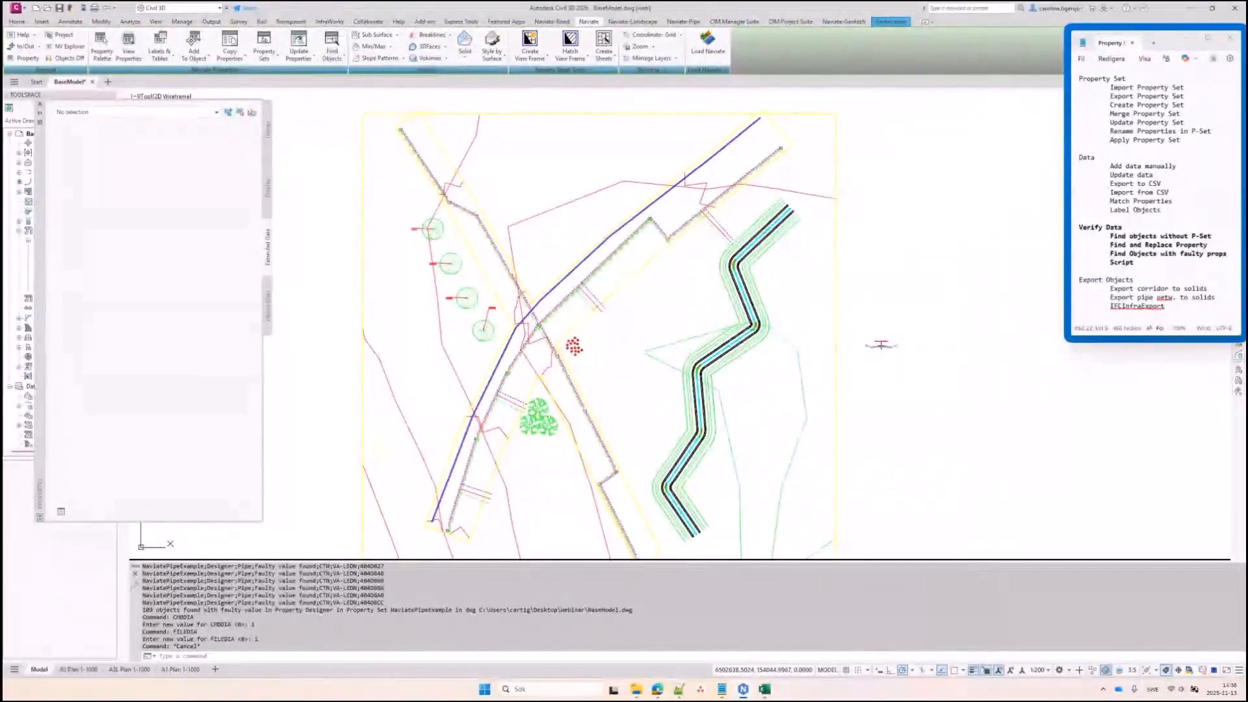
{"action": "key", "text": "ctrl+v"}
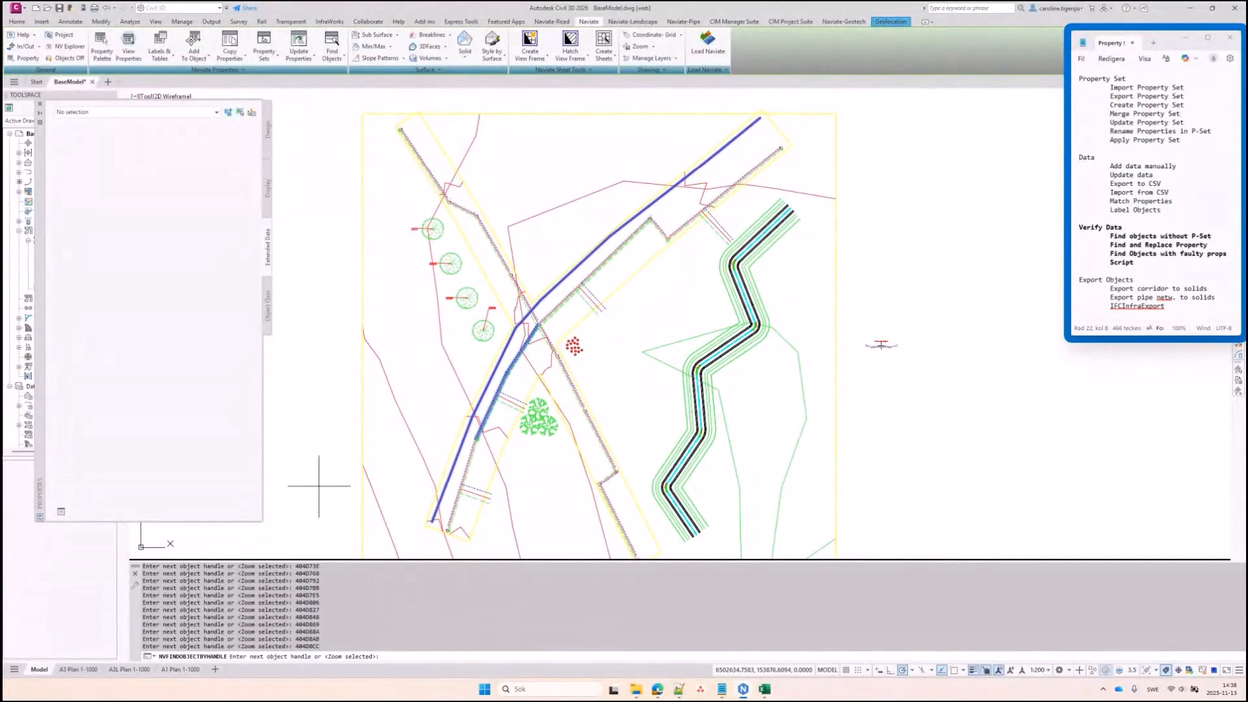
{"action": "key", "text": "Return"}
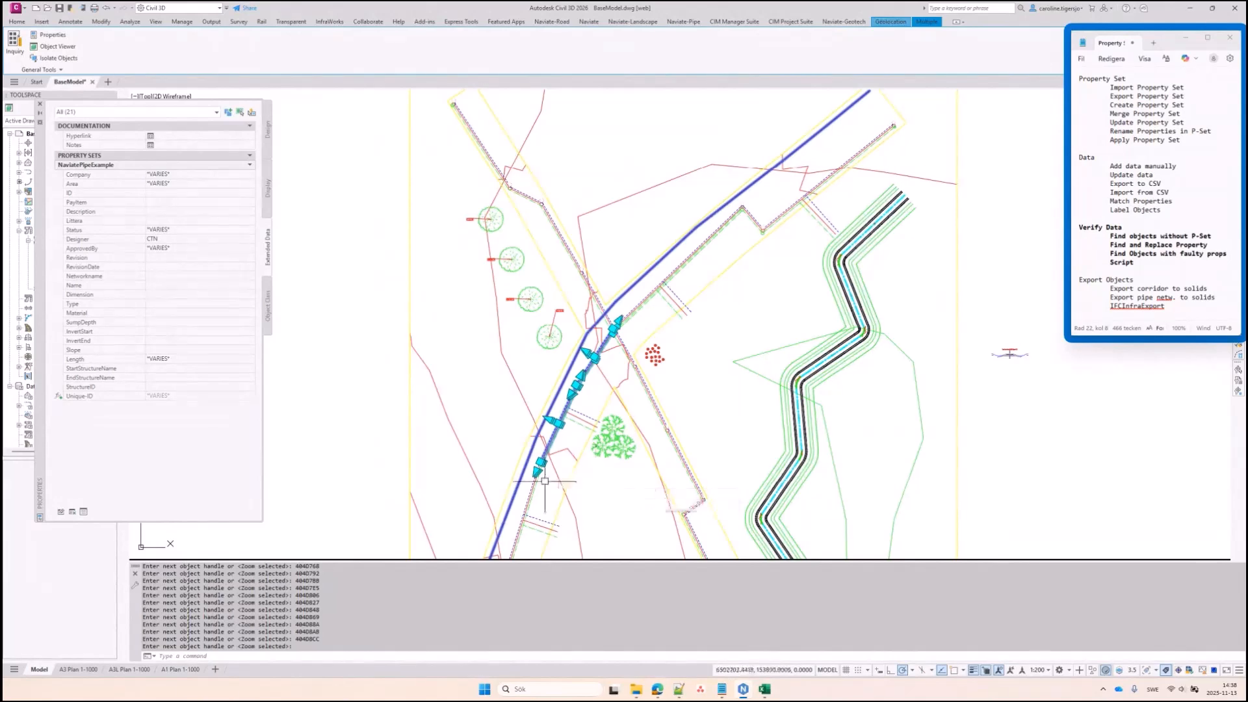
Compare the pipes against the Excel report, then clear the pipe selection
{"action": "left_click", "coordinate": [765, 689]}
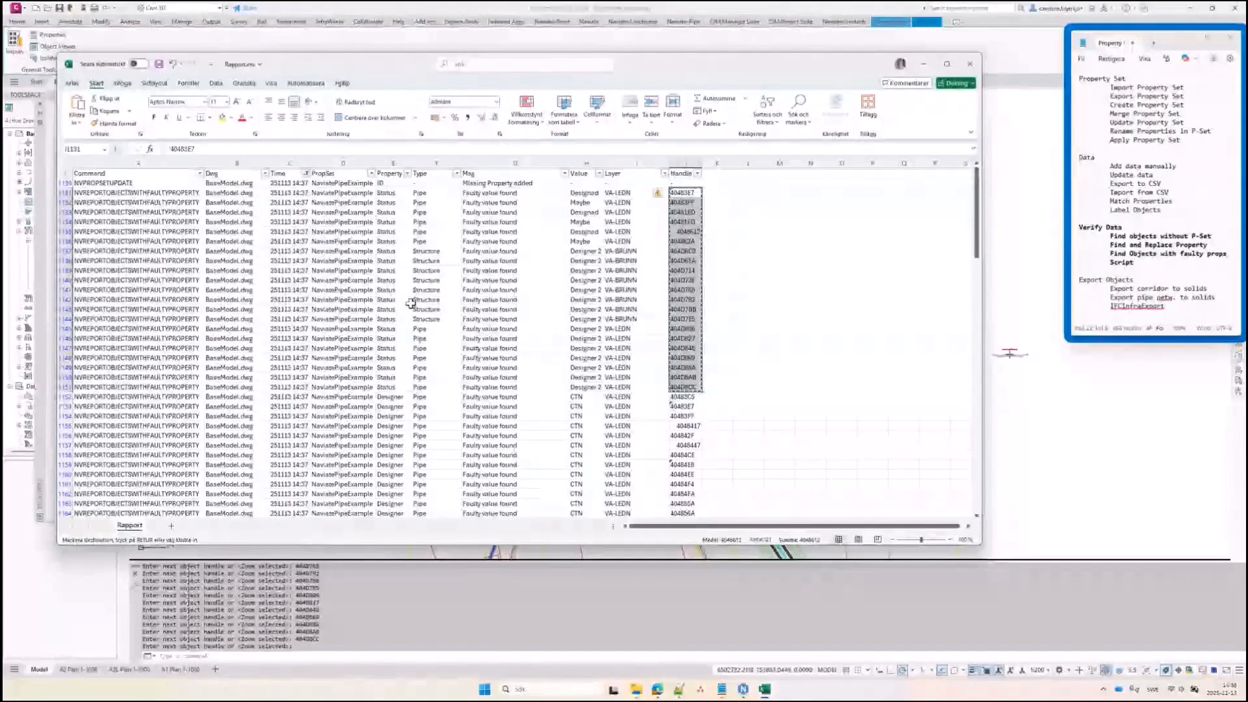
{"action": "left_click", "coordinate": [1011, 313]}
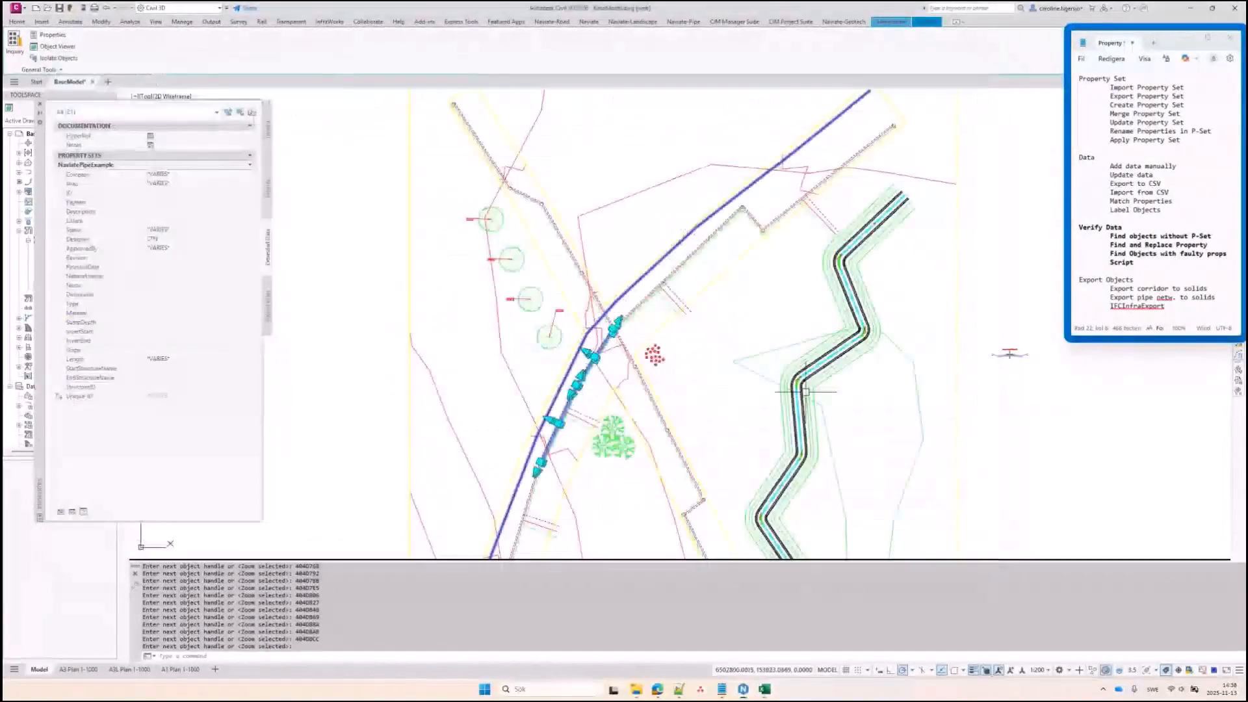
{"action": "key", "text": "Escape"}
{"action": "key", "text": "Escape"}
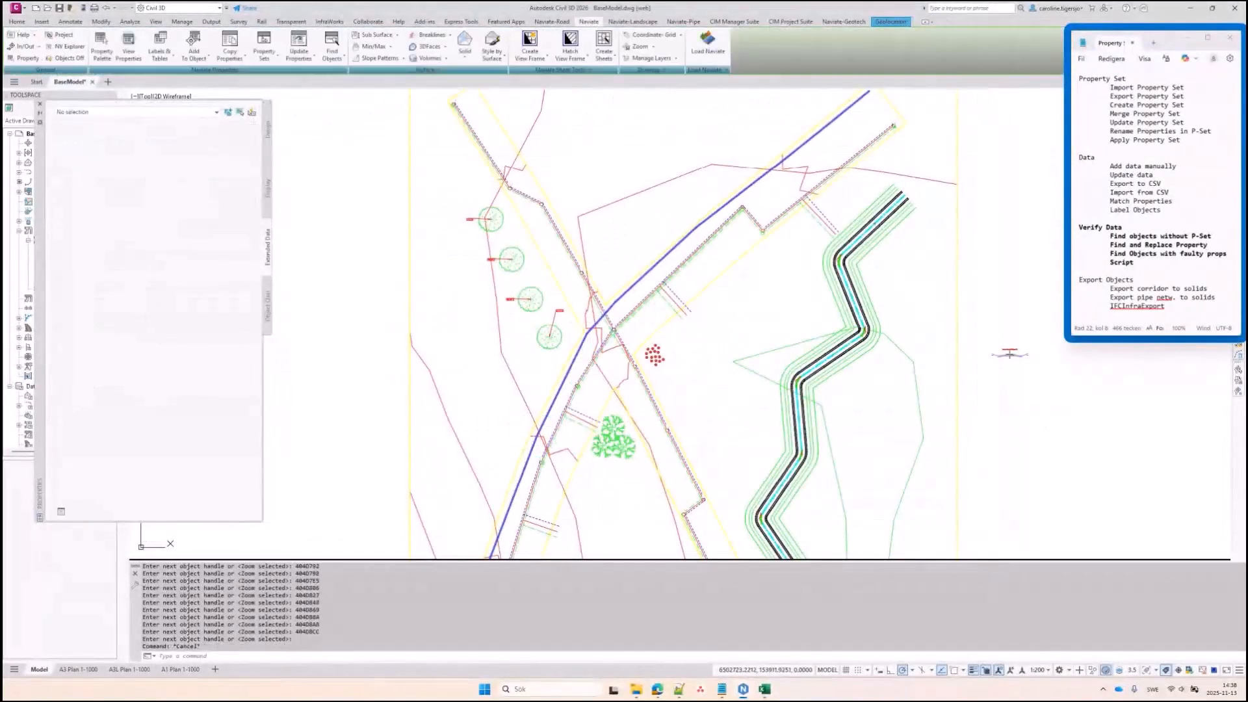
Launch Naviate's Create Script by Folder dialog and center it on screen
{"action": "scroll", "coordinate": [543, 464], "scroll_direction": "up", "scroll_amount": 2}
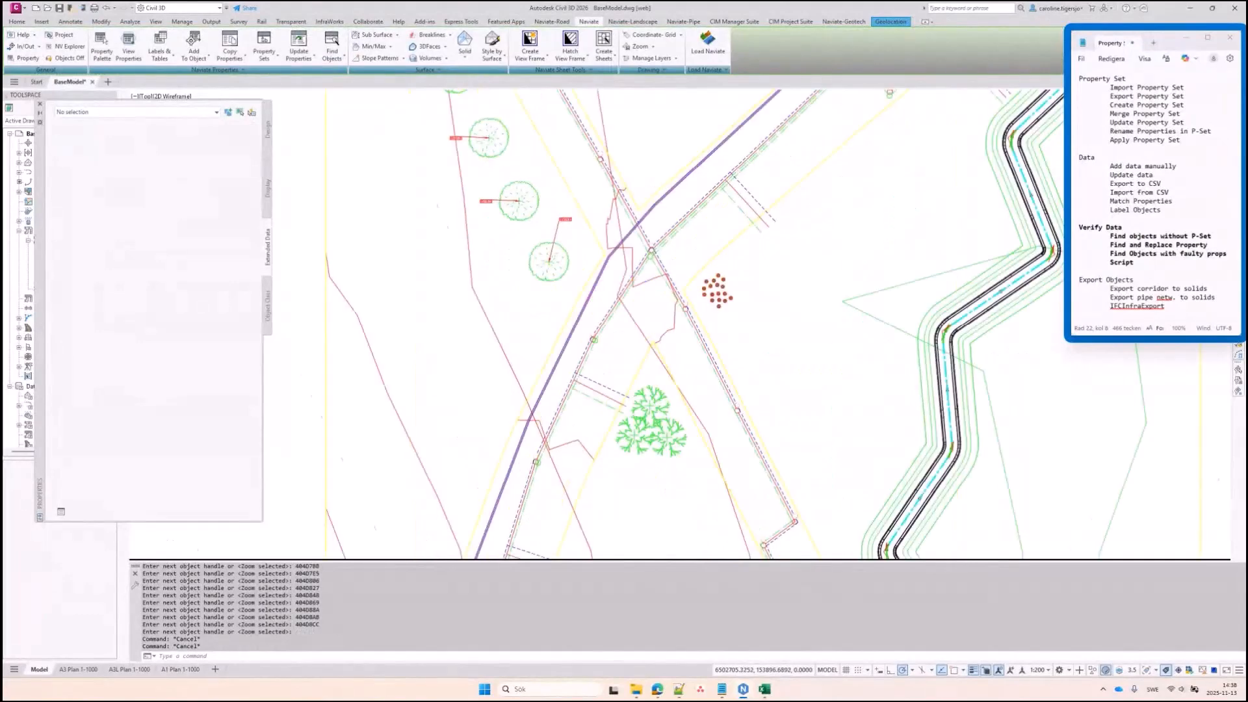
{"action": "scroll", "coordinate": [536, 476], "scroll_direction": "up", "scroll_amount": 2}
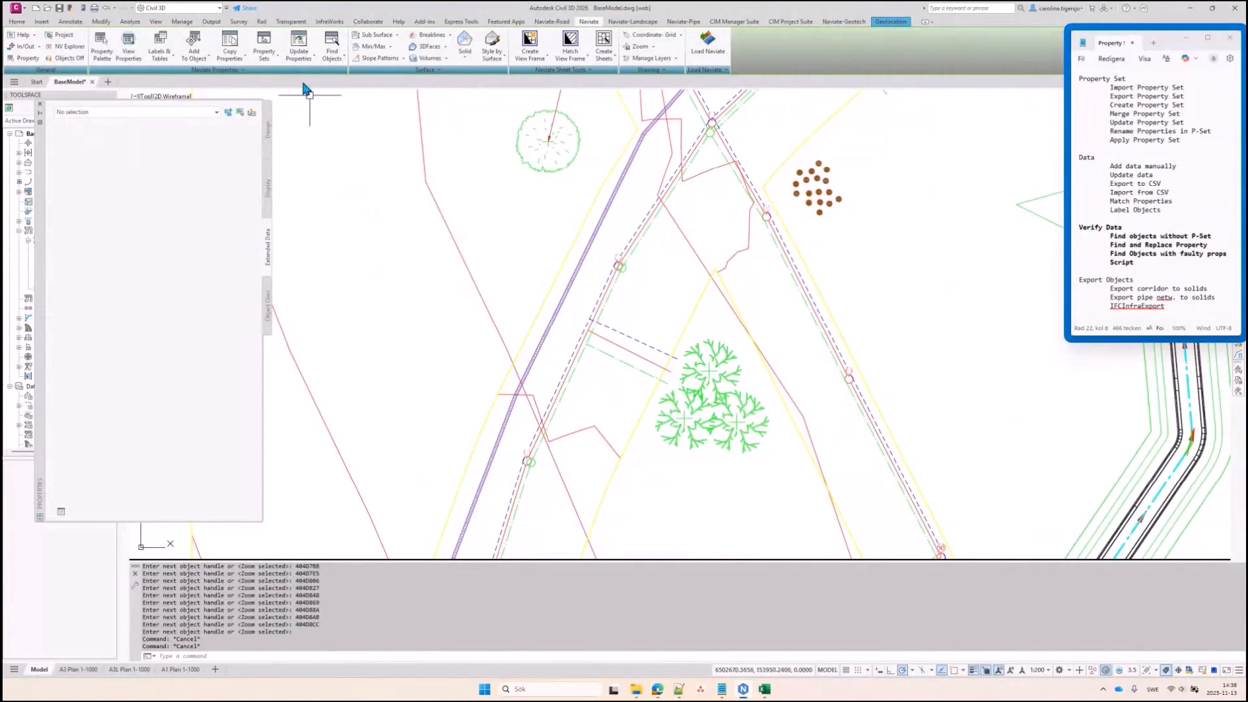
{"action": "left_click", "coordinate": [286, 69]}
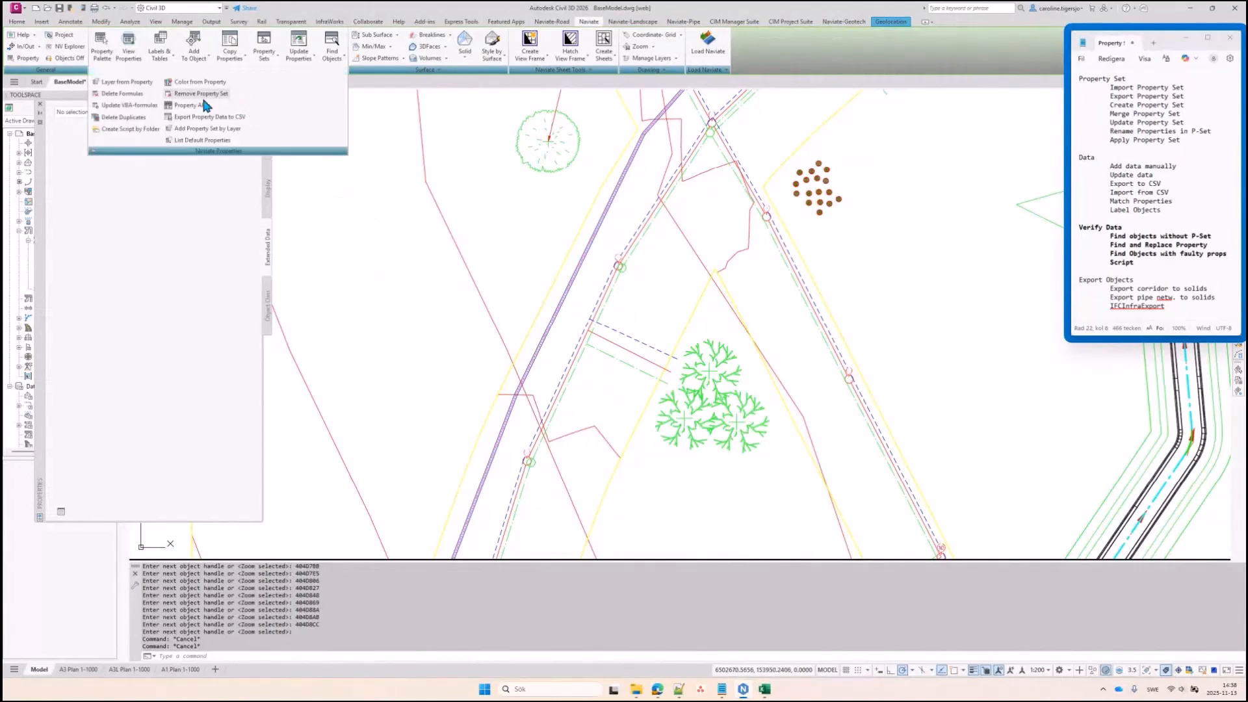
{"action": "left_click", "coordinate": [118, 132]}
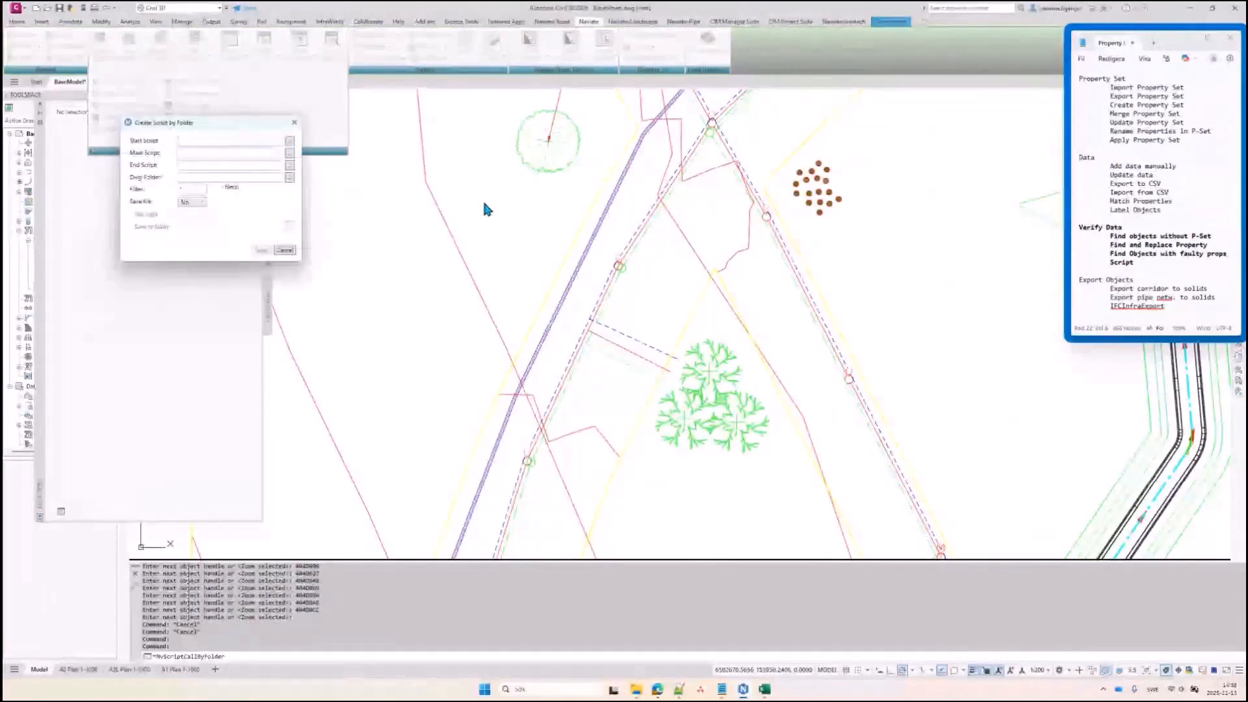
{"action": "left_click_drag", "start_coordinate": [271, 122], "coordinate": [516, 150]}
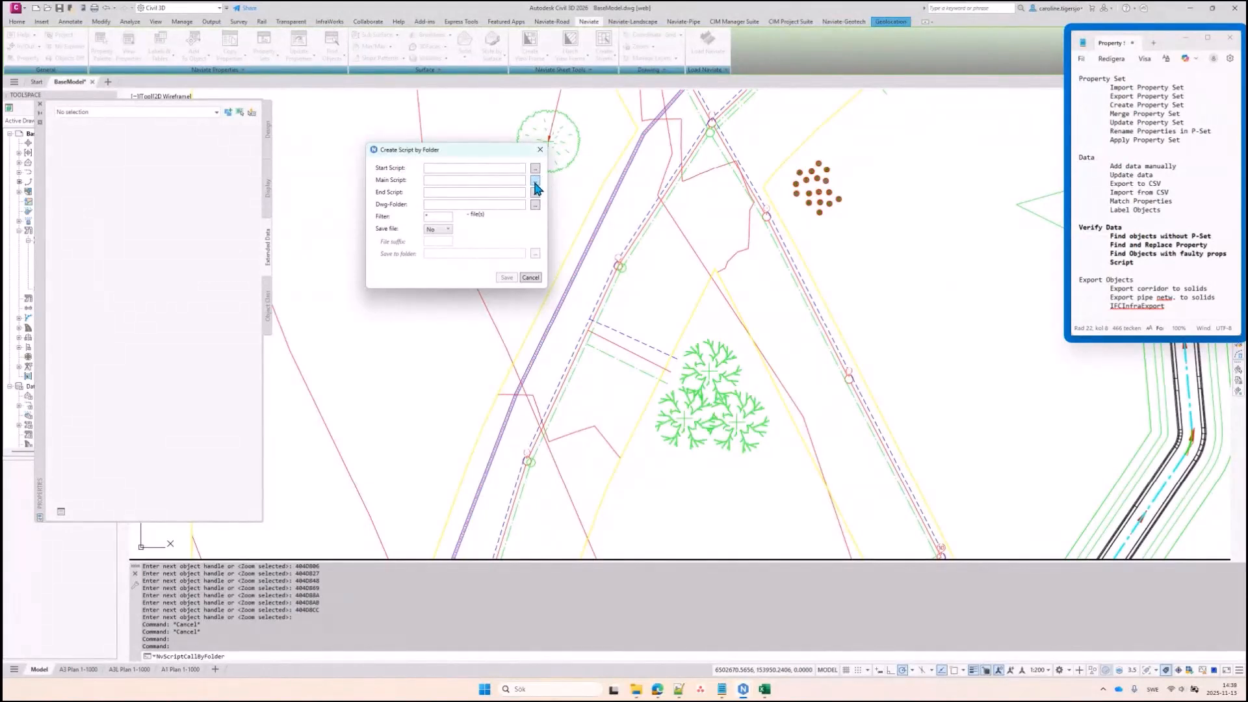
Set PropertyCheck.scr from the Webinar folder, filtered to *.scr, as the main script
{"action": "left_click", "coordinate": [535, 181]}
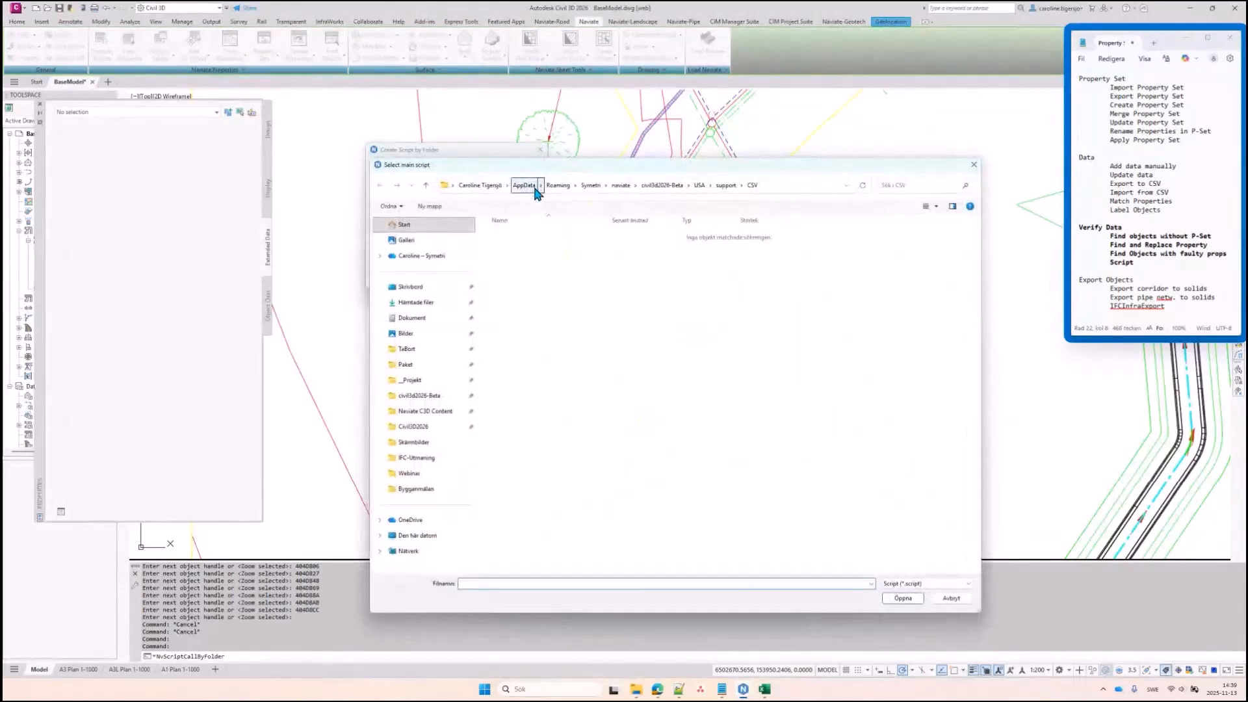
{"action": "left_click", "coordinate": [411, 473]}
{"action": "left_click", "coordinate": [921, 583]}
{"action": "left_click", "coordinate": [910, 596]}
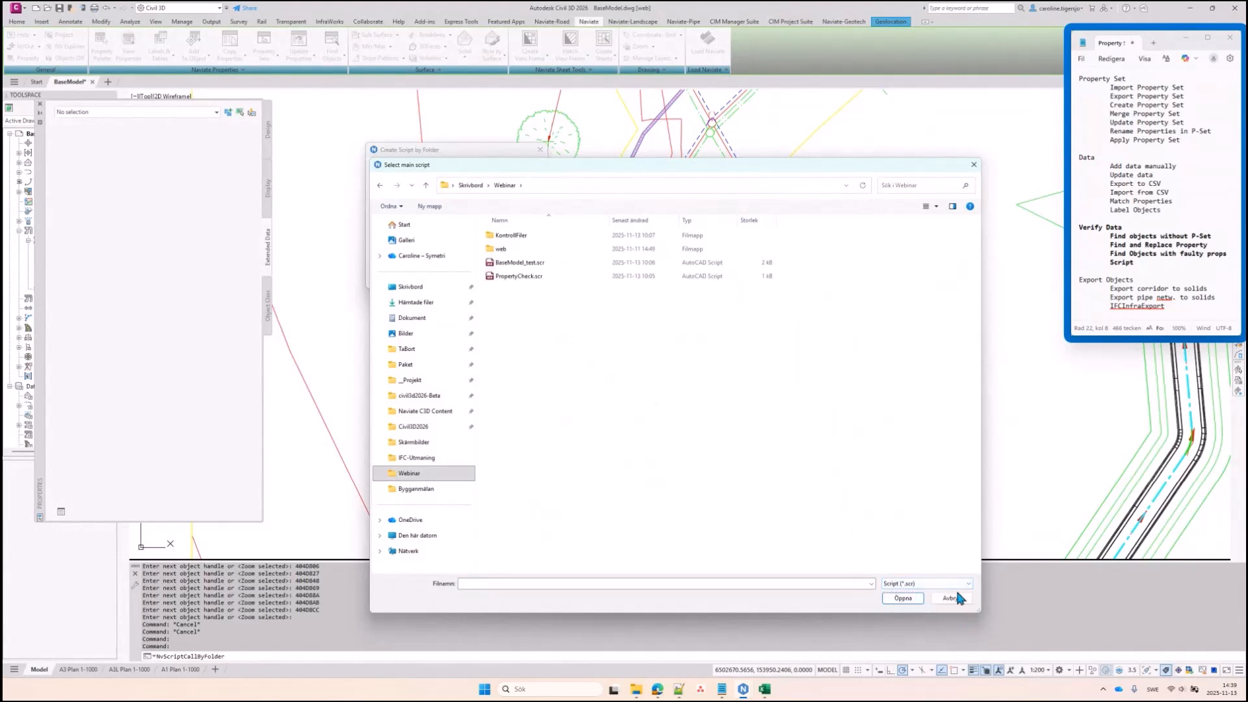
{"action": "left_click", "coordinate": [938, 583]}
{"action": "left_click", "coordinate": [938, 582]}
{"action": "left_click", "coordinate": [512, 278]}
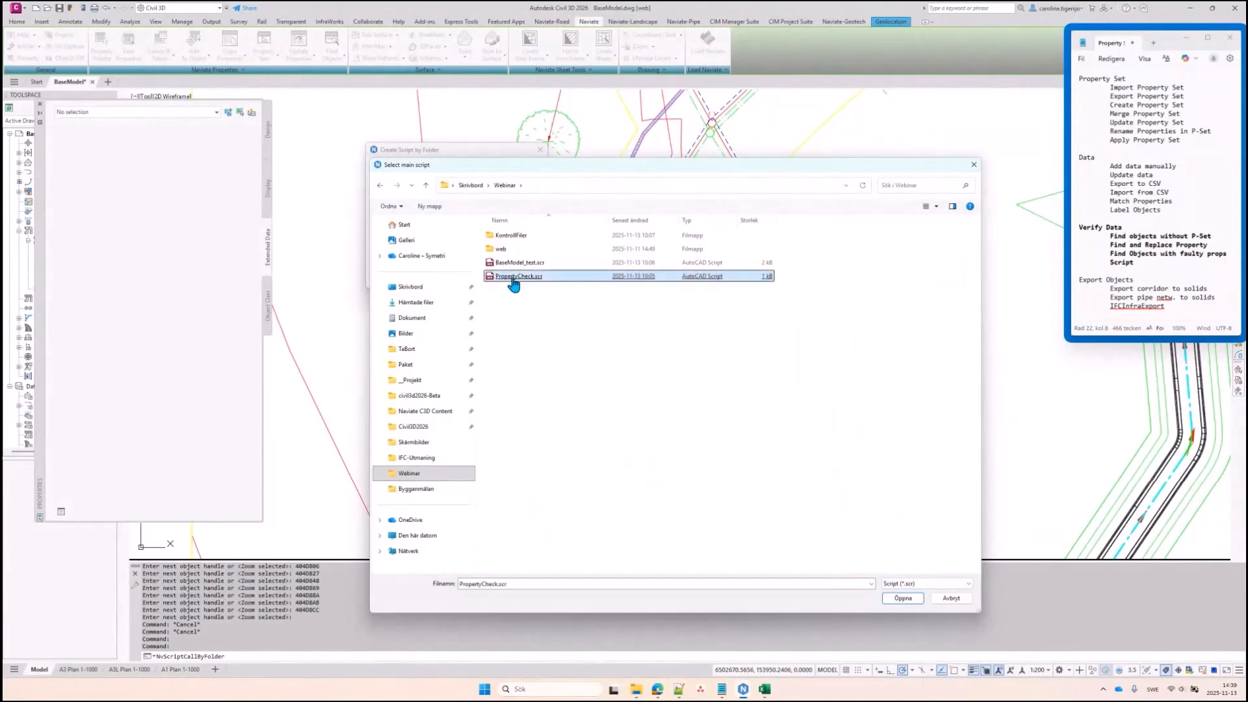
{"action": "double_click", "coordinate": [513, 277]}
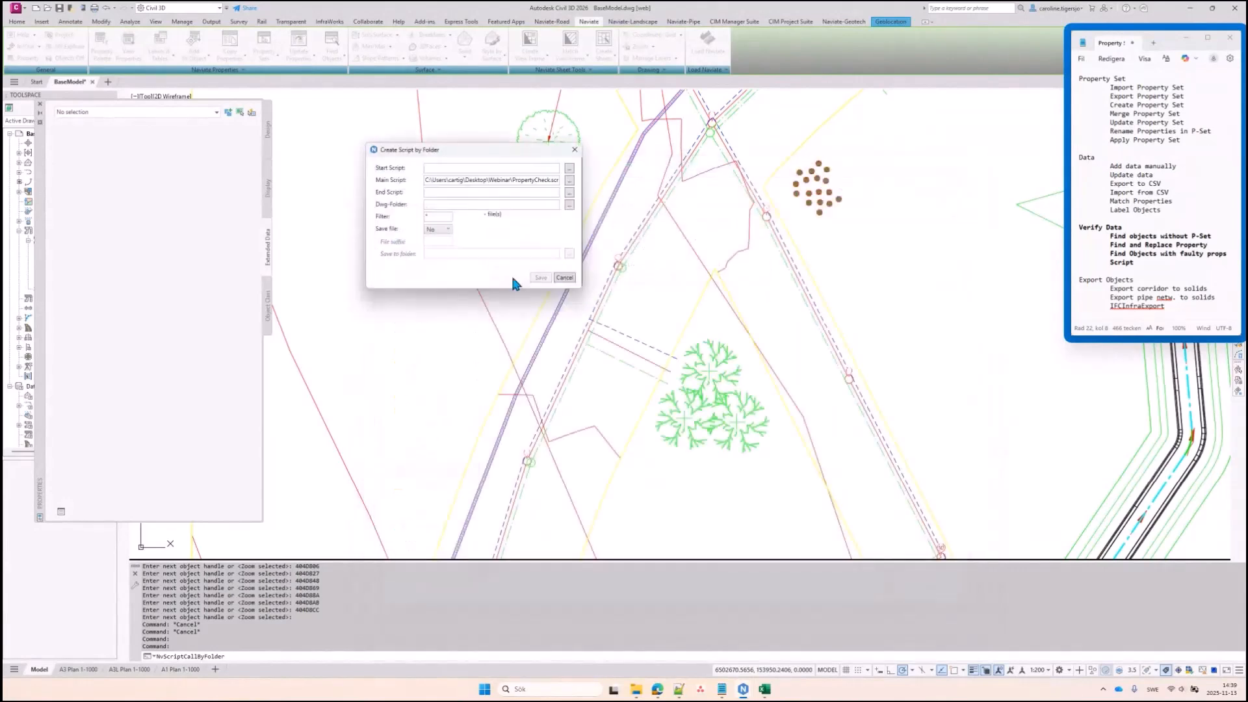
Set the Dwg-Folder to Webinar\KontrollFiler
{"action": "left_click", "coordinate": [570, 205]}
{"action": "left_click", "coordinate": [420, 458]}
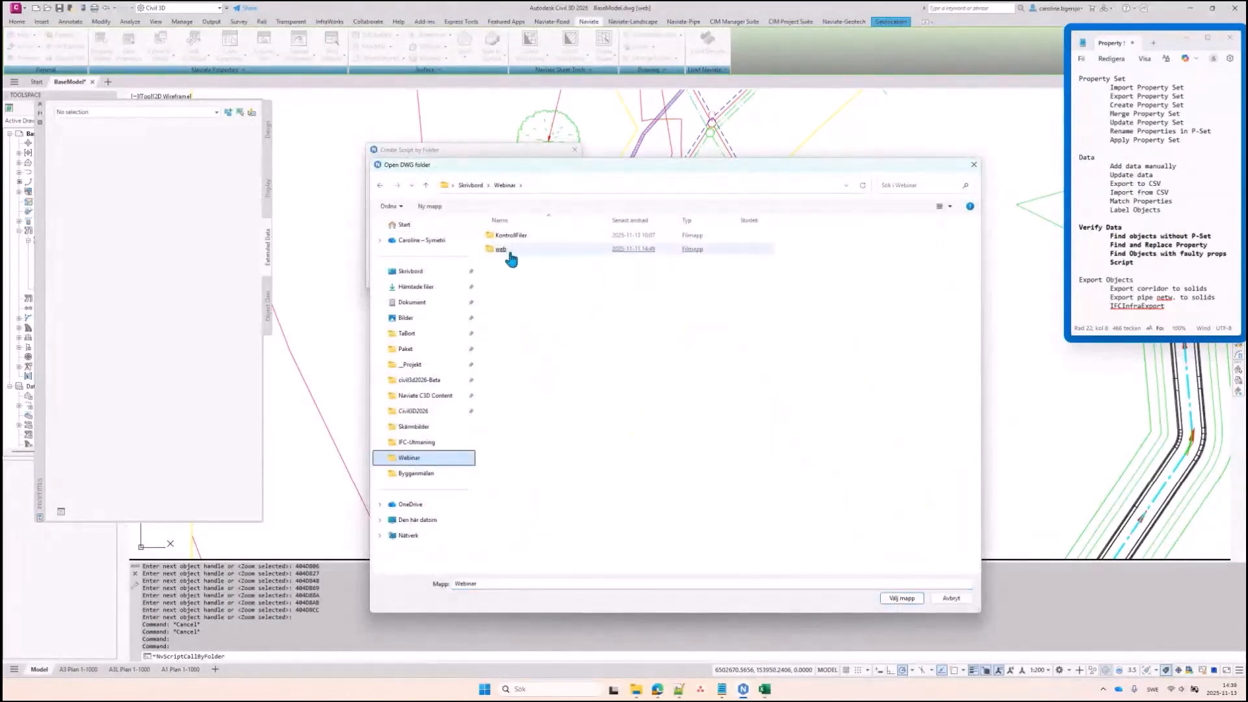
{"action": "double_click", "coordinate": [511, 235]}
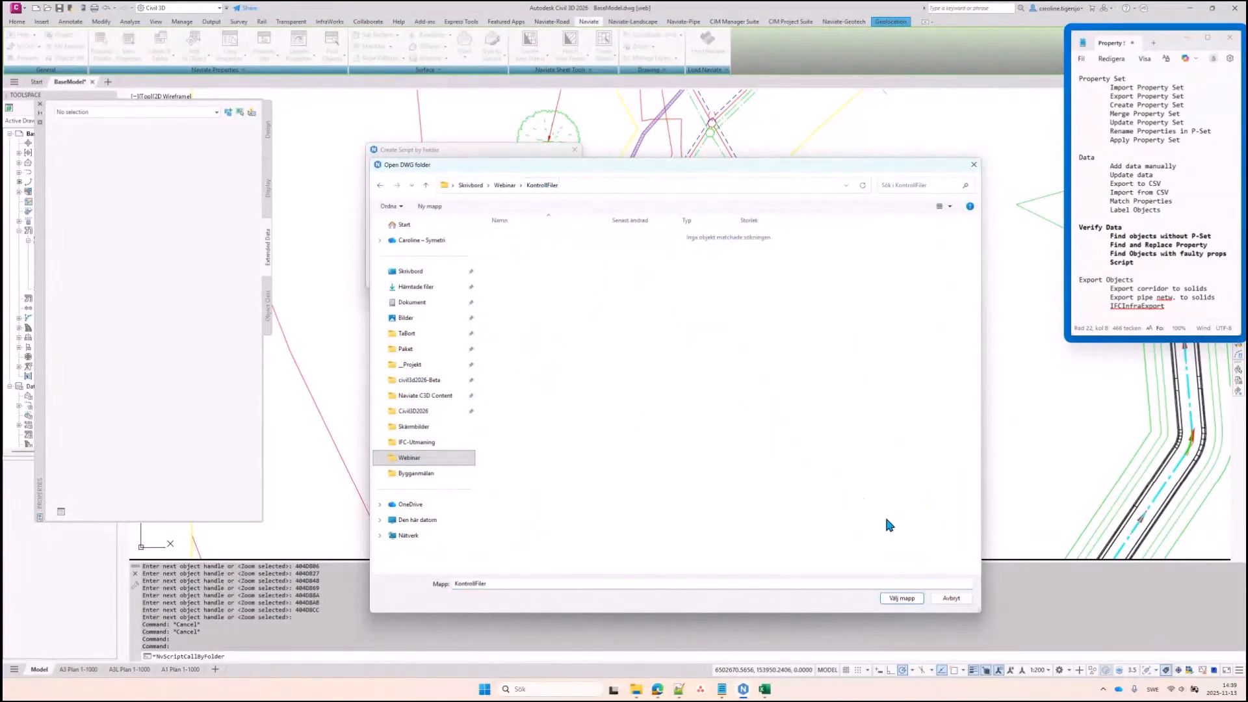
{"action": "left_click", "coordinate": [903, 598]}
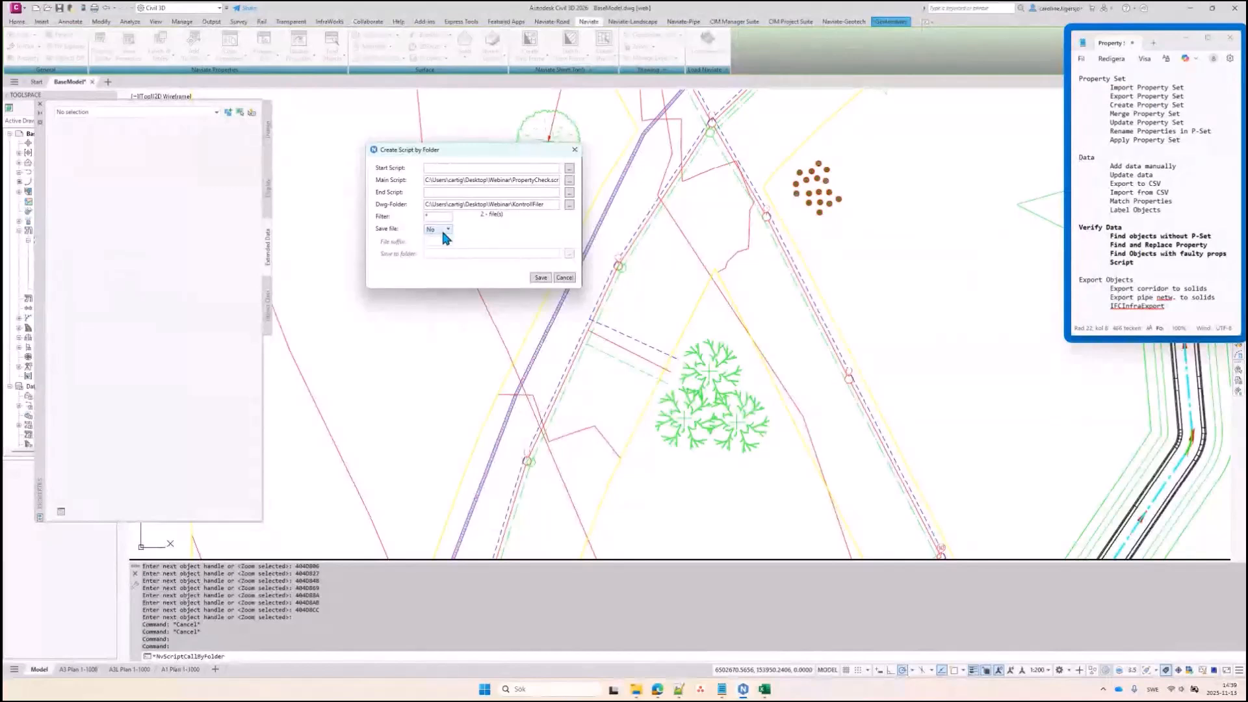
Switch Save file to Yes, then set it back to No
{"action": "left_click", "coordinate": [447, 256]}
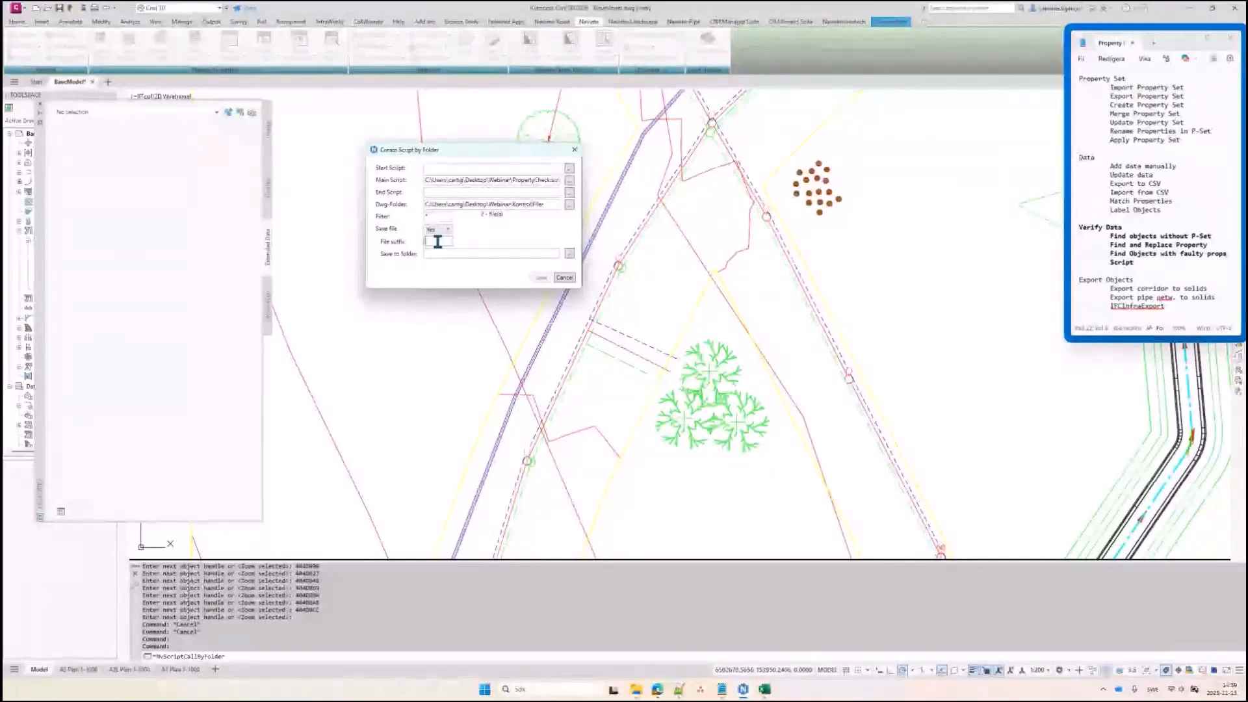
{"action": "left_click", "coordinate": [438, 230]}
{"action": "left_click", "coordinate": [433, 250]}
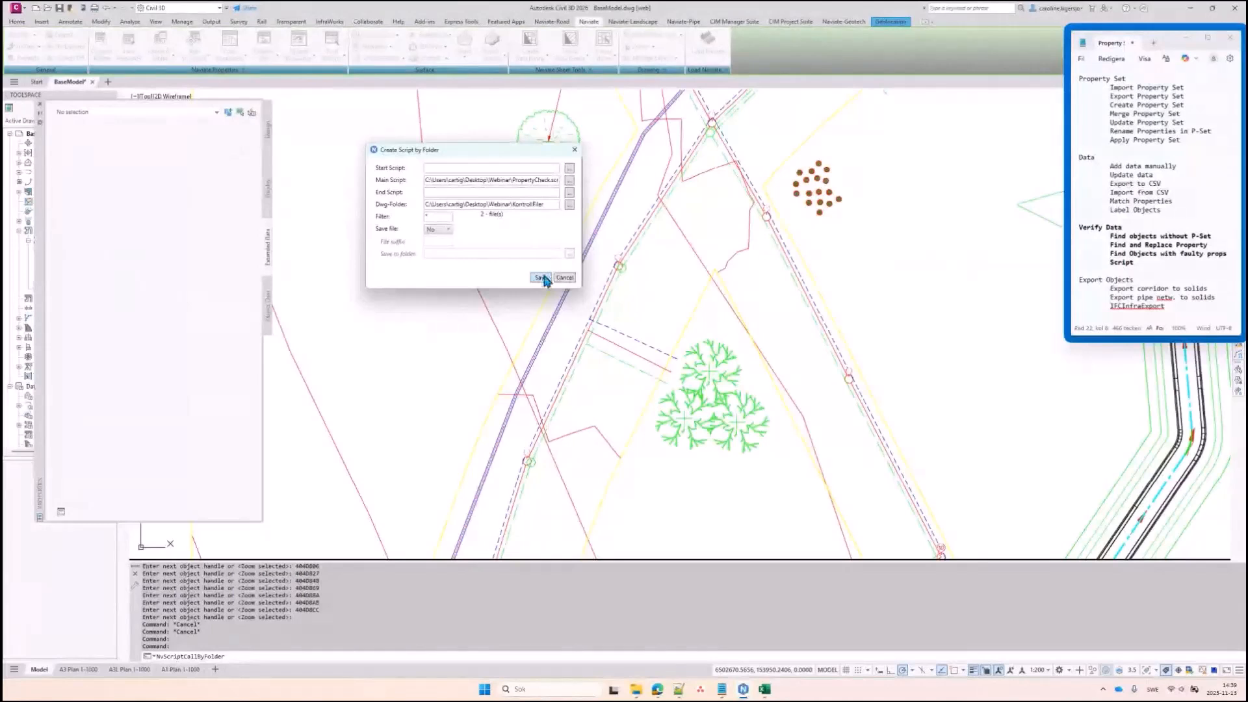
Overwrite Webinar\BaseModel_test.scr with the generated script, confirming Ja, and view it in Notepad
{"action": "left_click", "coordinate": [474, 167]}
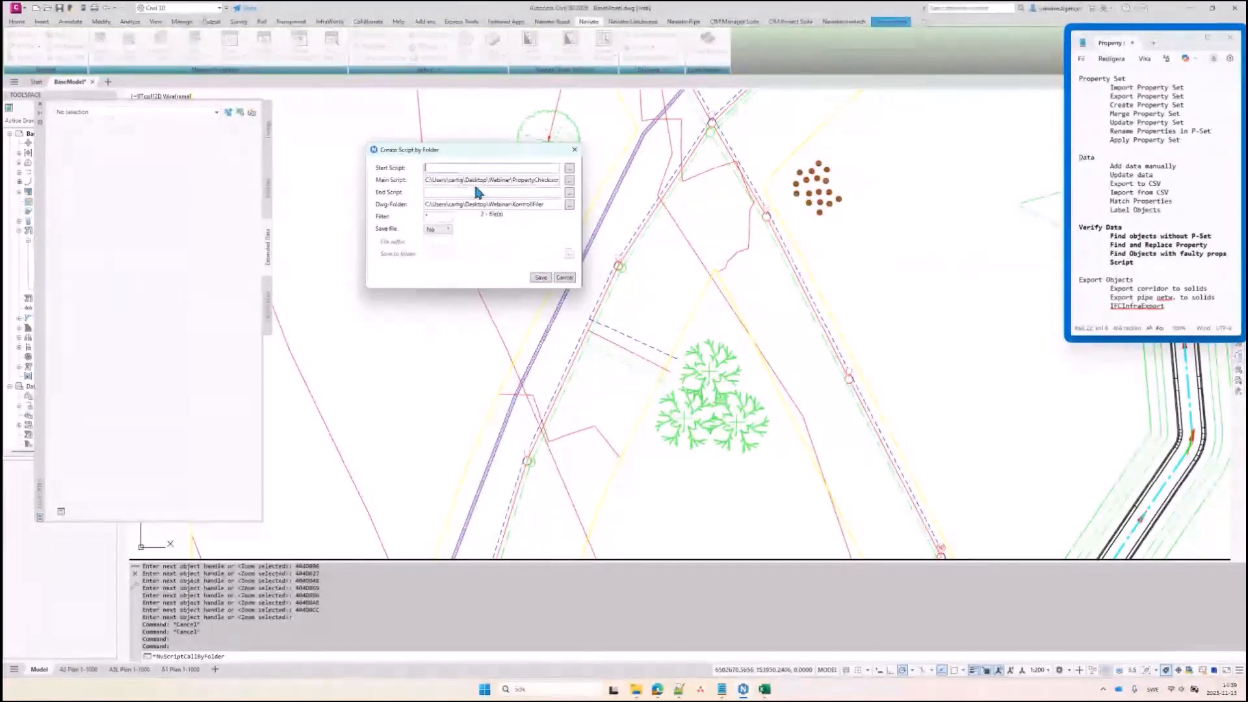
{"action": "left_click", "coordinate": [476, 192]}
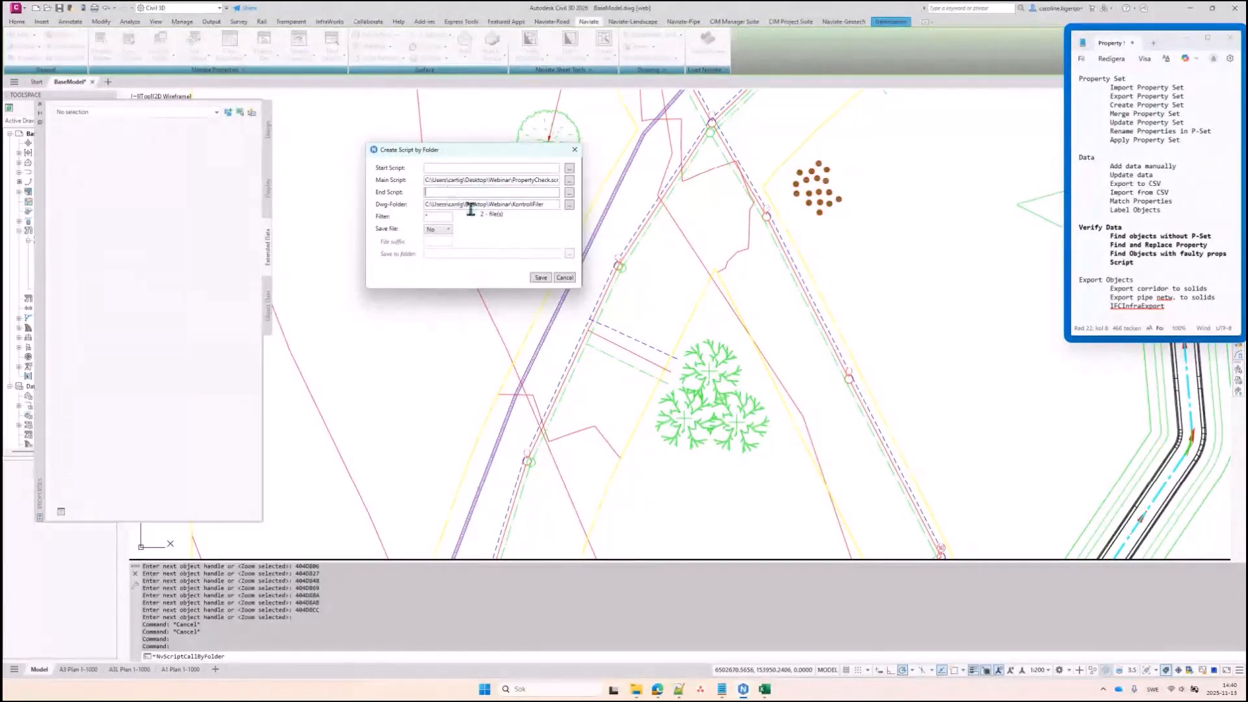
{"action": "left_click", "coordinate": [541, 278]}
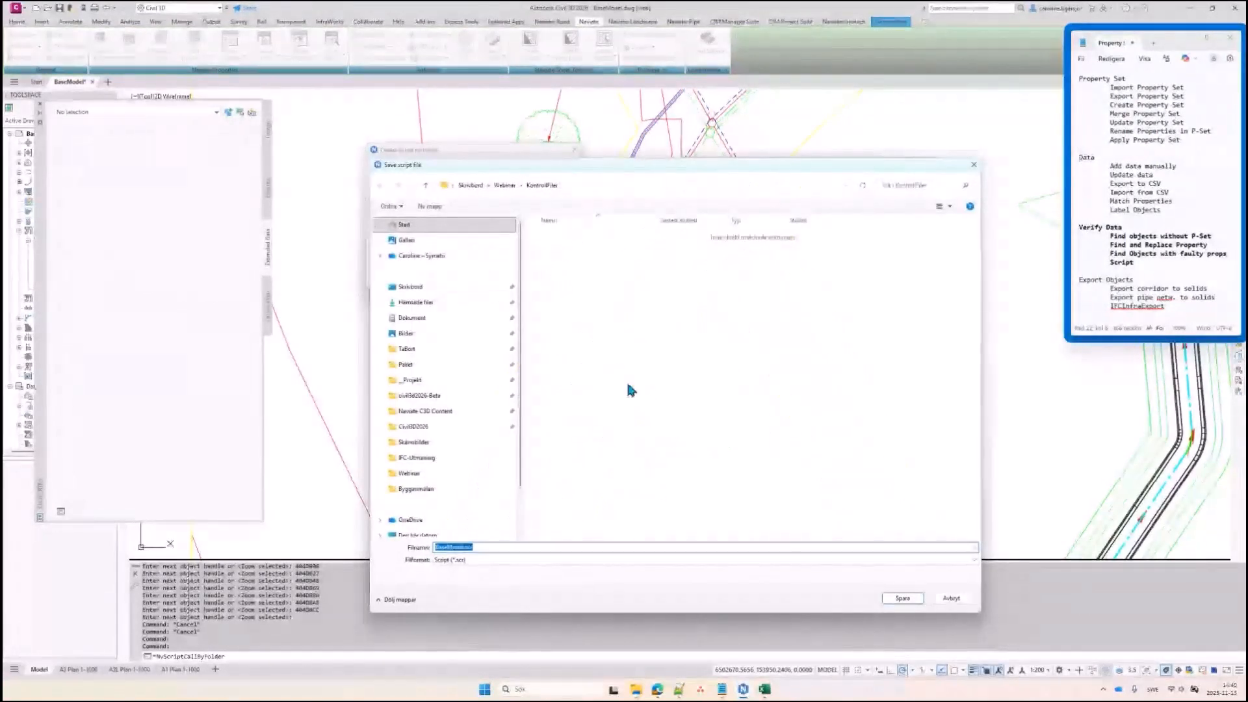
{"action": "left_click", "coordinate": [515, 189]}
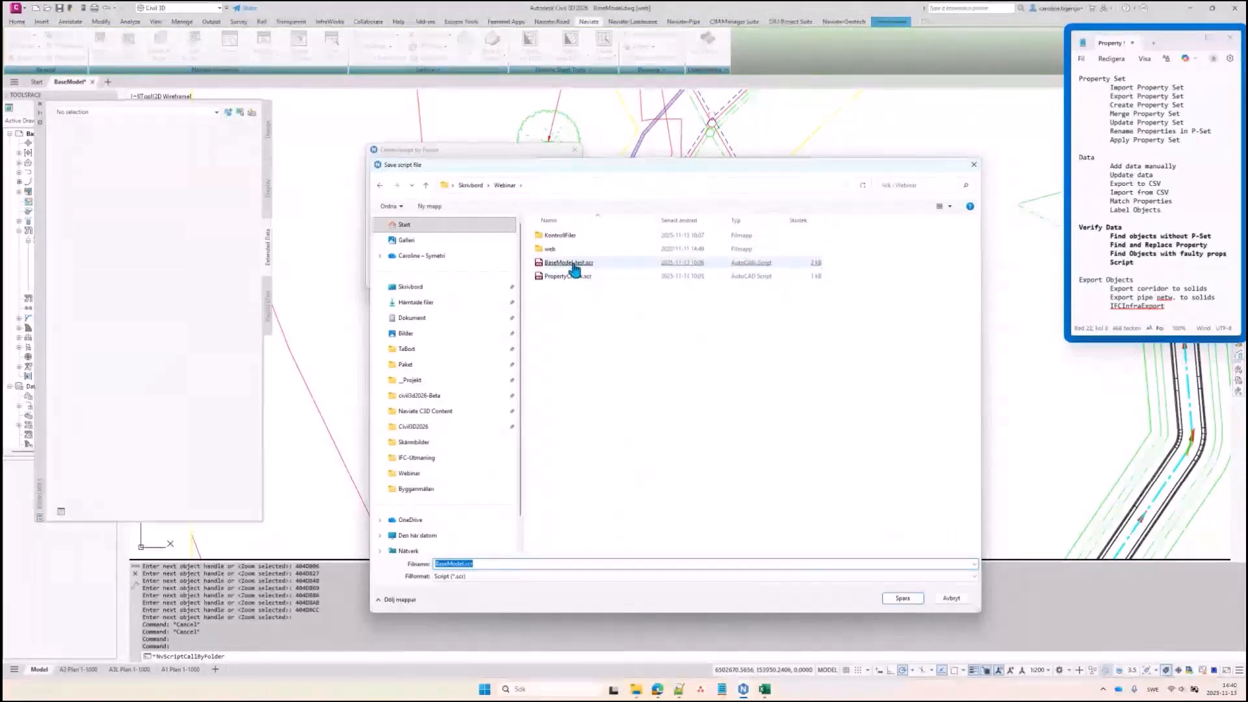
{"action": "double_click", "coordinate": [567, 263]}
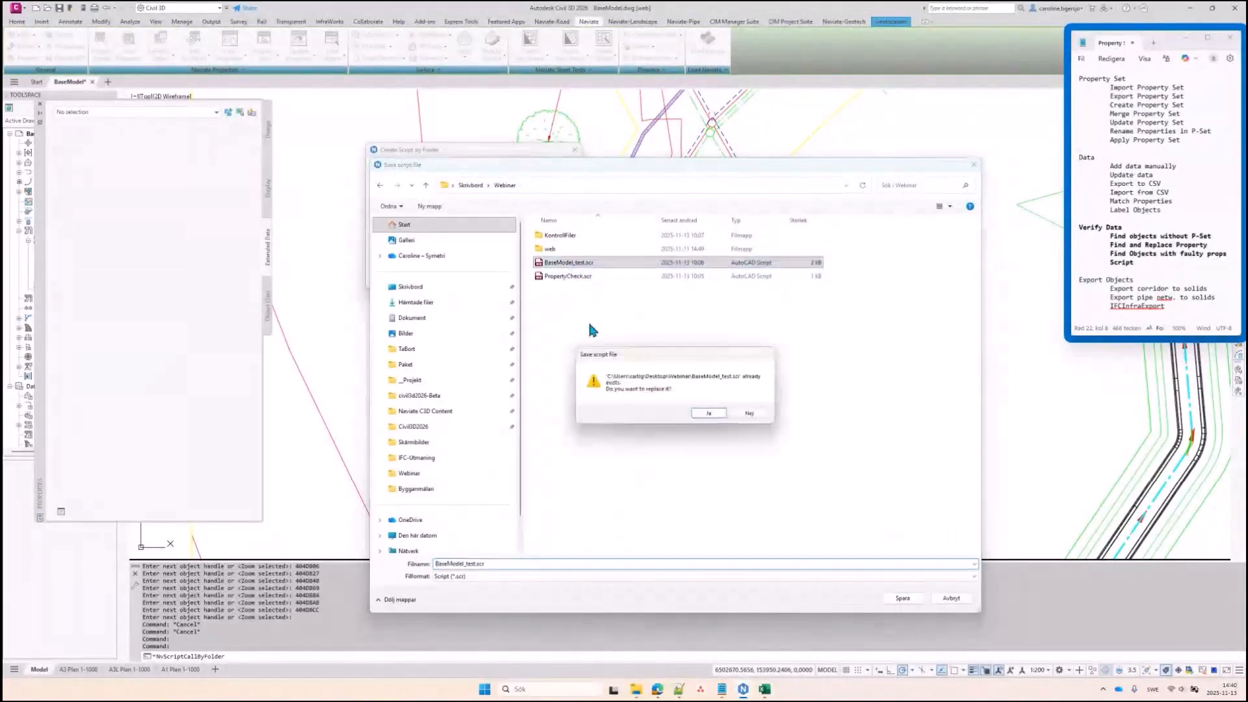
{"action": "left_click", "coordinate": [710, 412]}
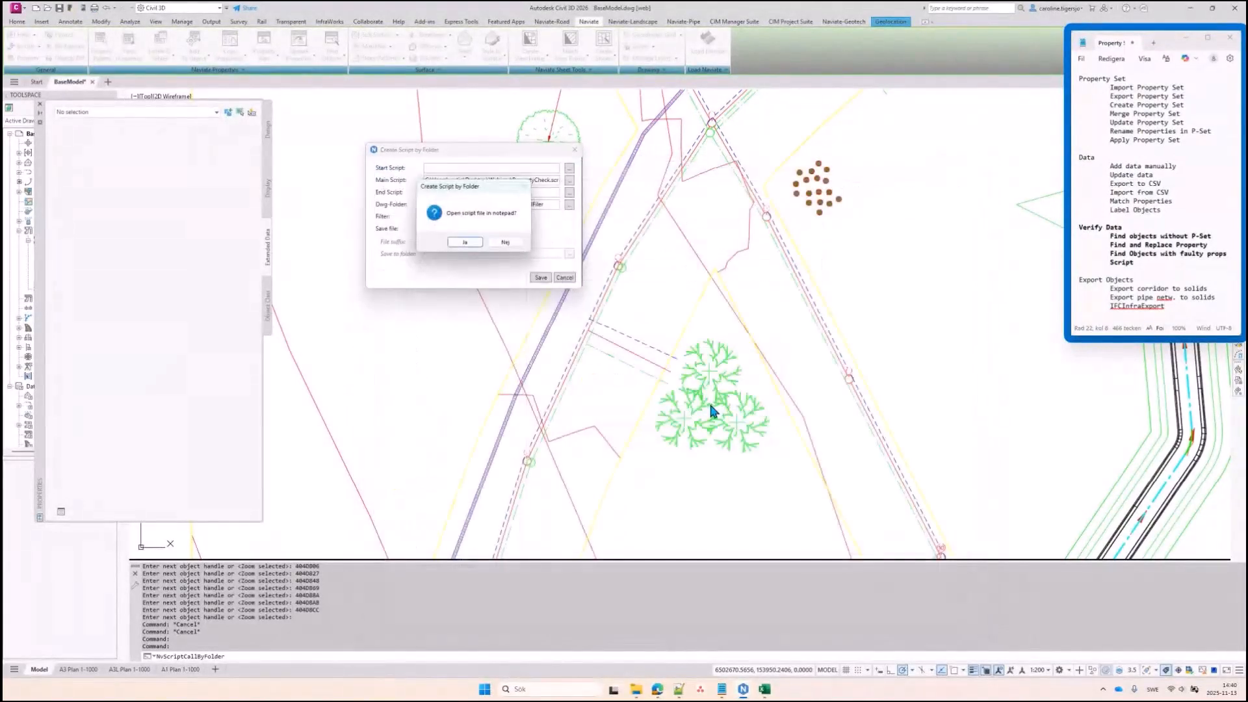
{"action": "left_click", "coordinate": [465, 242]}
Enlarge the Notepad window and select the lines that open Model 1.dwg
{"action": "left_click_drag", "start_coordinate": [300, 223], "coordinate": [843, 240]}
{"action": "left_click_drag", "start_coordinate": [572, 431], "coordinate": [571, 605]}
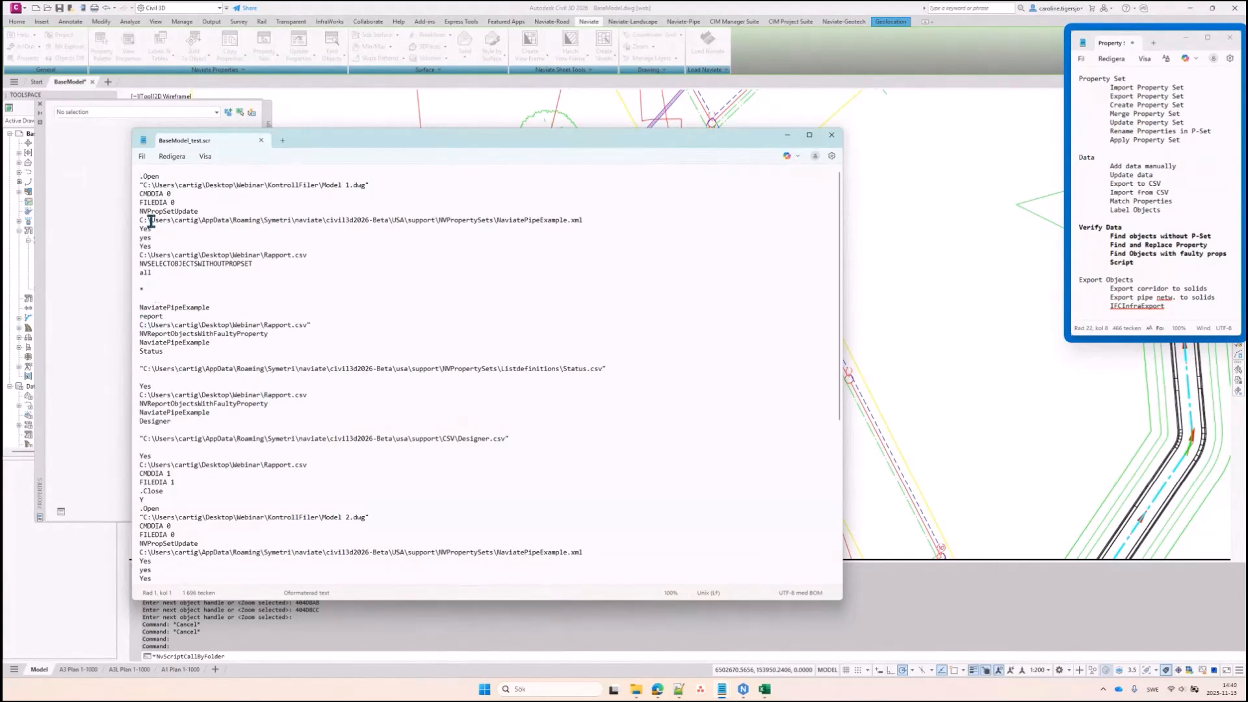
{"action": "left_click_drag", "start_coordinate": [140, 175], "coordinate": [409, 187]}
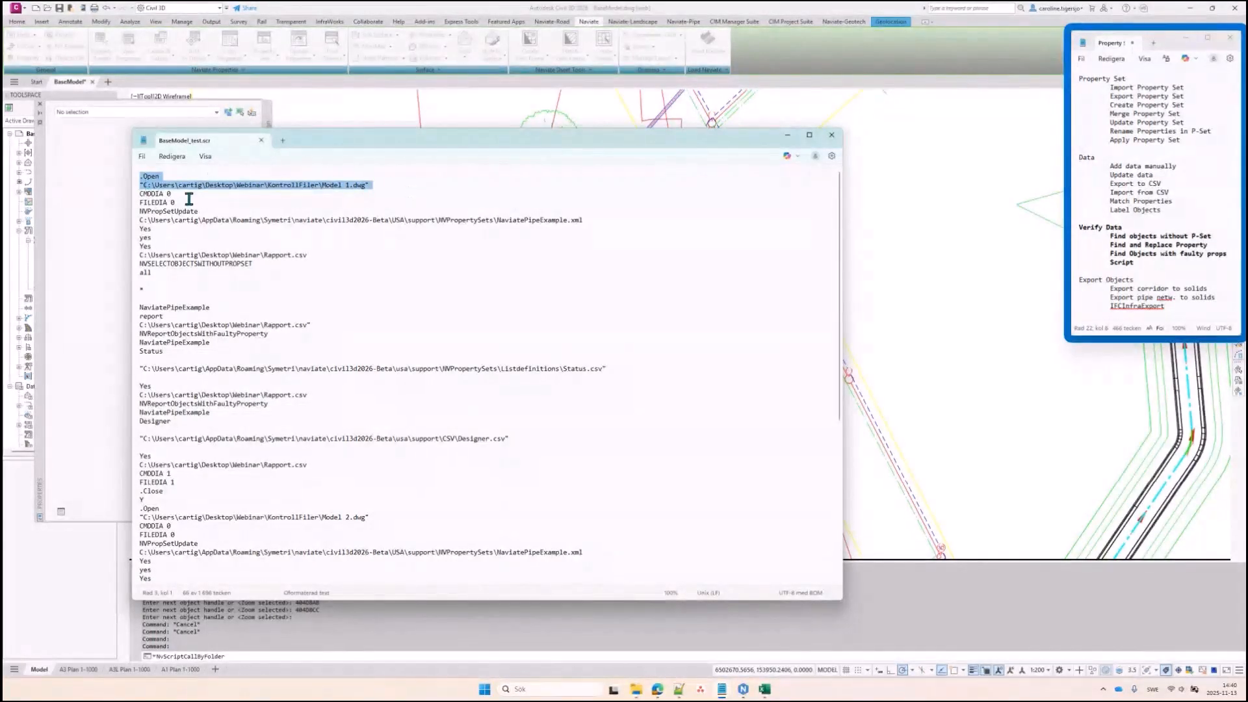
Close Notepad and the setup dialog, then run BaseModel_test.scr with the SCRIPT command
{"action": "left_click", "coordinate": [832, 136]}
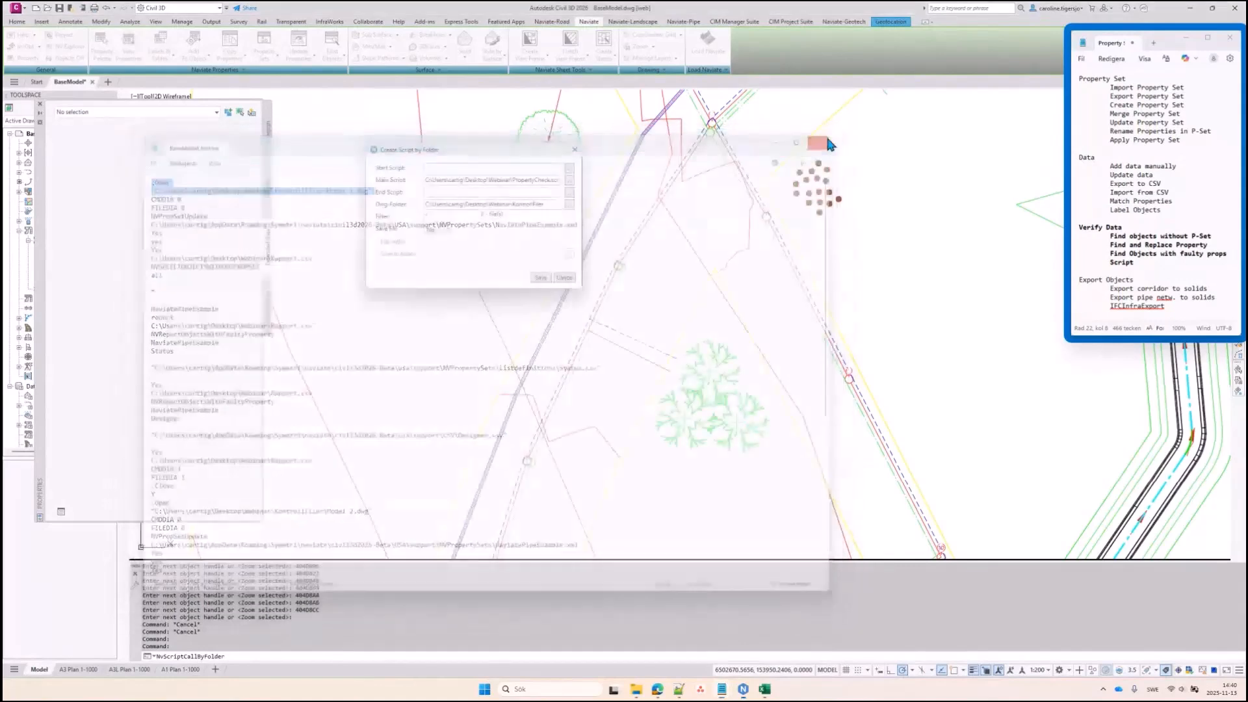
{"action": "left_click", "coordinate": [567, 278]}
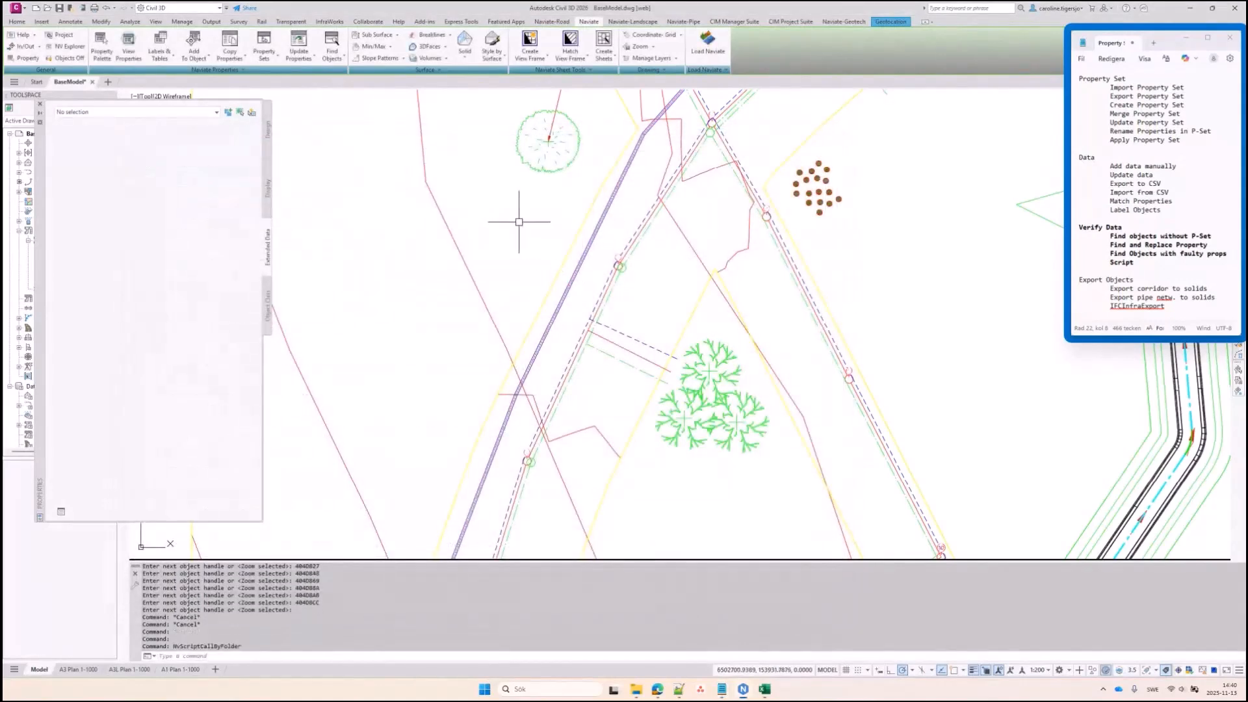
{"action": "type", "text": "SCRIPT"}
{"action": "key", "text": "Return"}
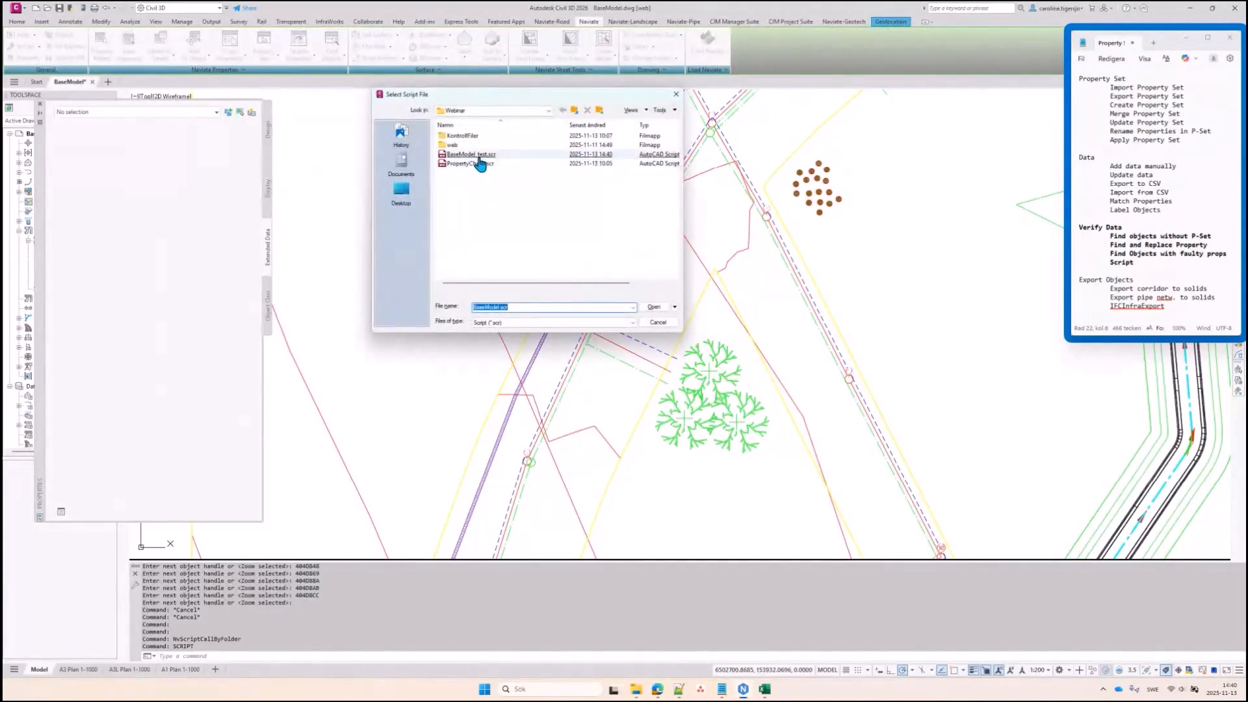
{"action": "double_click", "coordinate": [475, 155]}
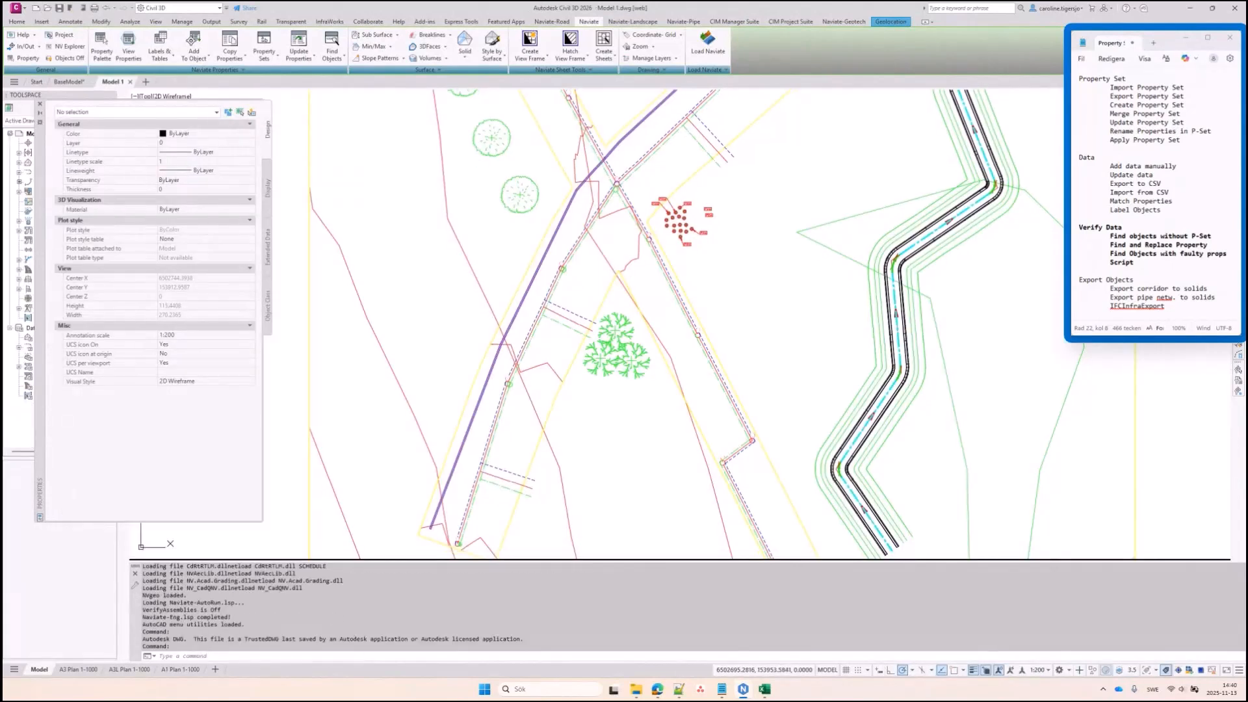
{"action": "scroll", "coordinate": [480, 272], "scroll_direction": "up", "scroll_amount": 2}
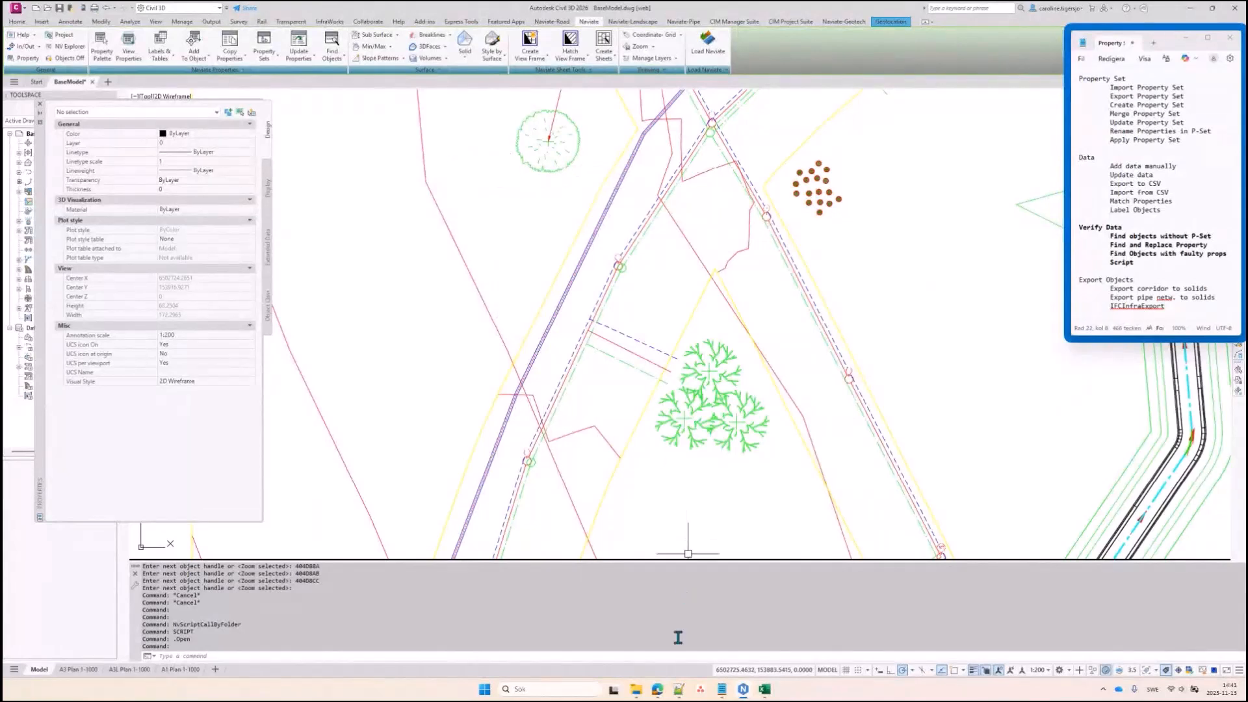
{"action": "mouse_move", "coordinate": [659, 691]}
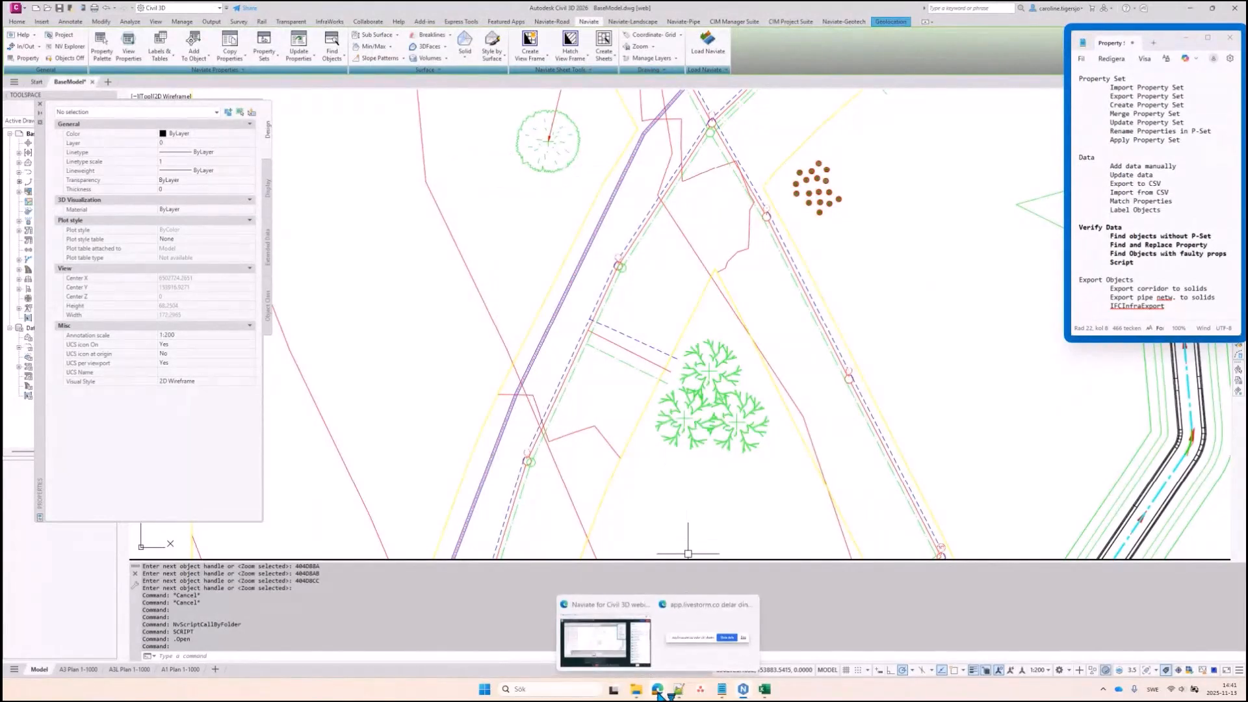
Close Rapport.csv with Spara inte, then rerun BaseModel_test.scr from Select Script File
{"action": "left_click", "coordinate": [765, 689]}
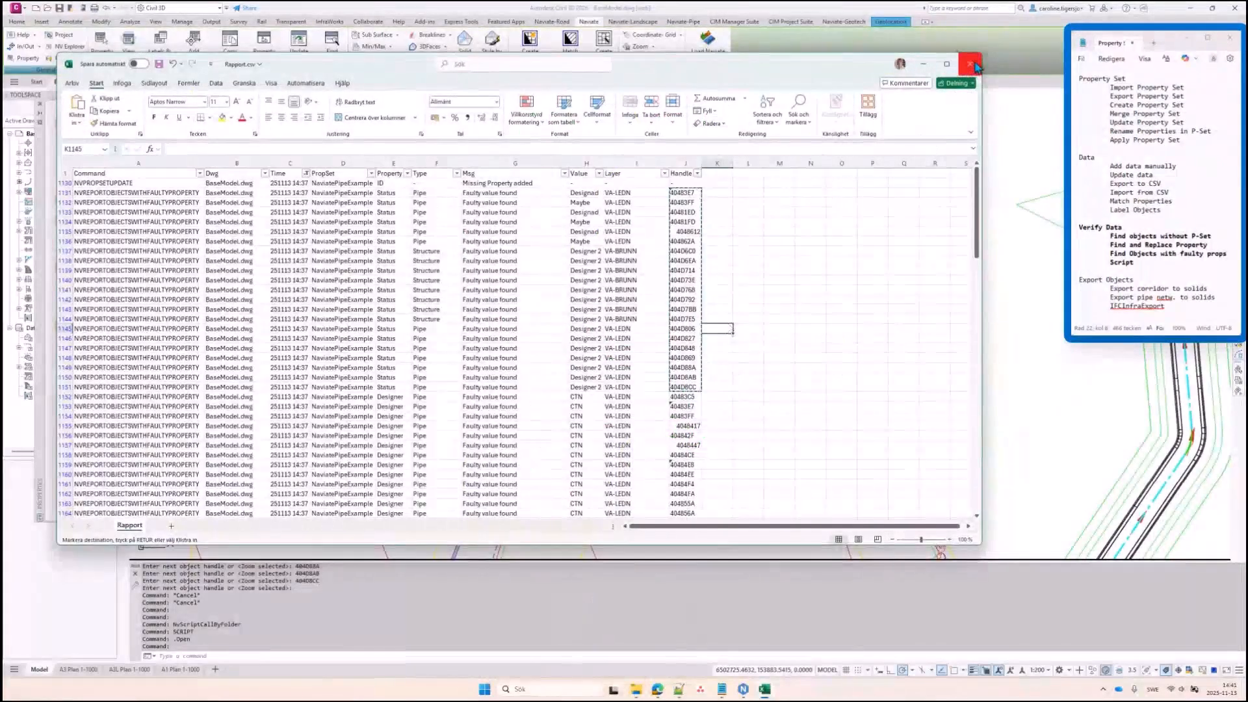
{"action": "left_click", "coordinate": [975, 65]}
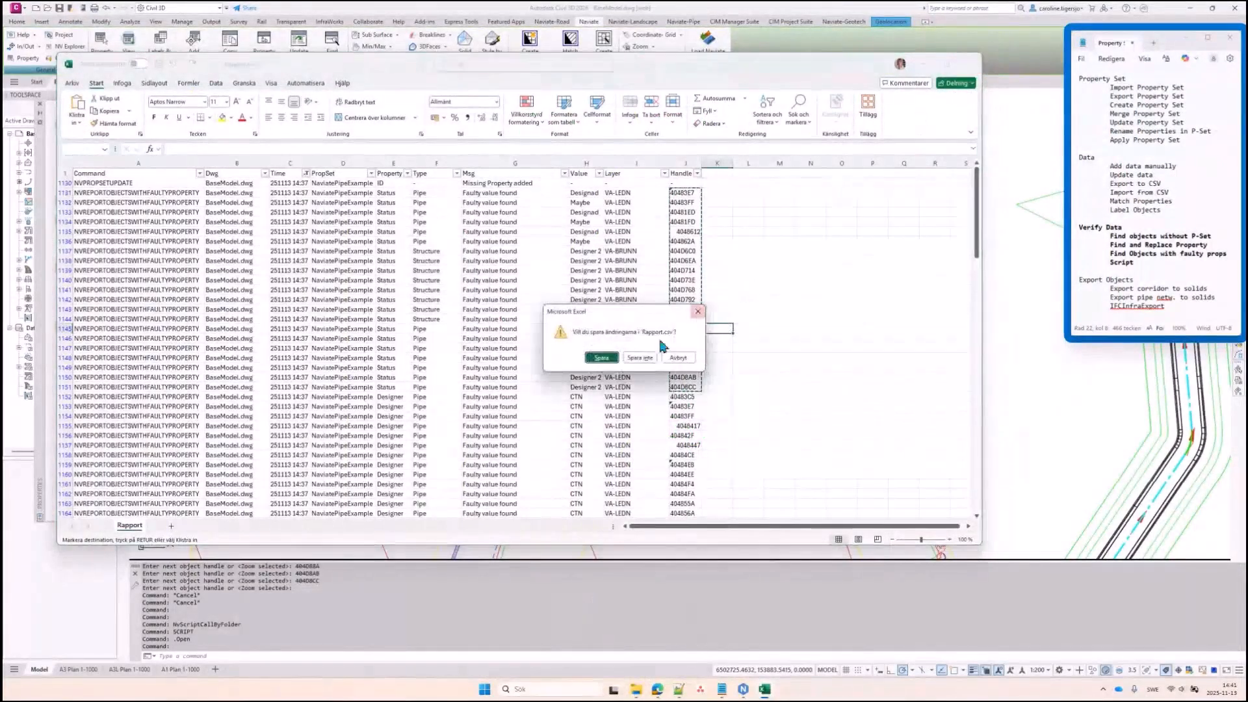
{"action": "left_click", "coordinate": [635, 361]}
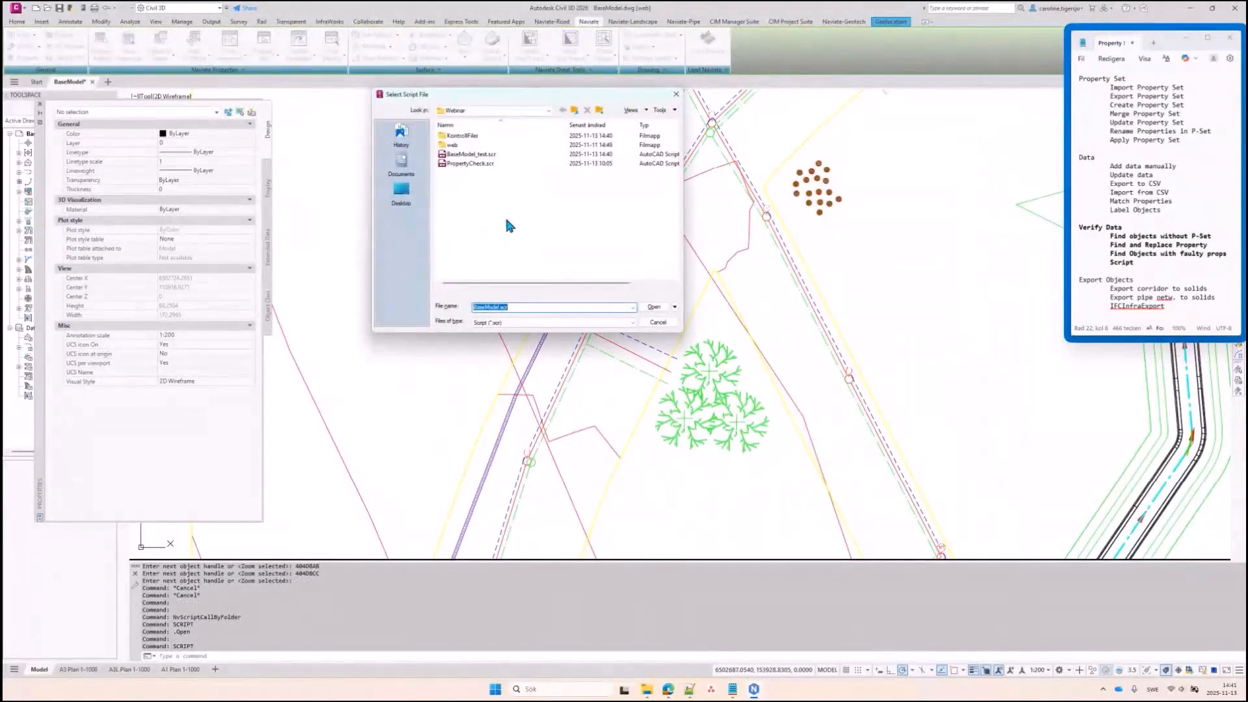
{"action": "double_click", "coordinate": [473, 155]}
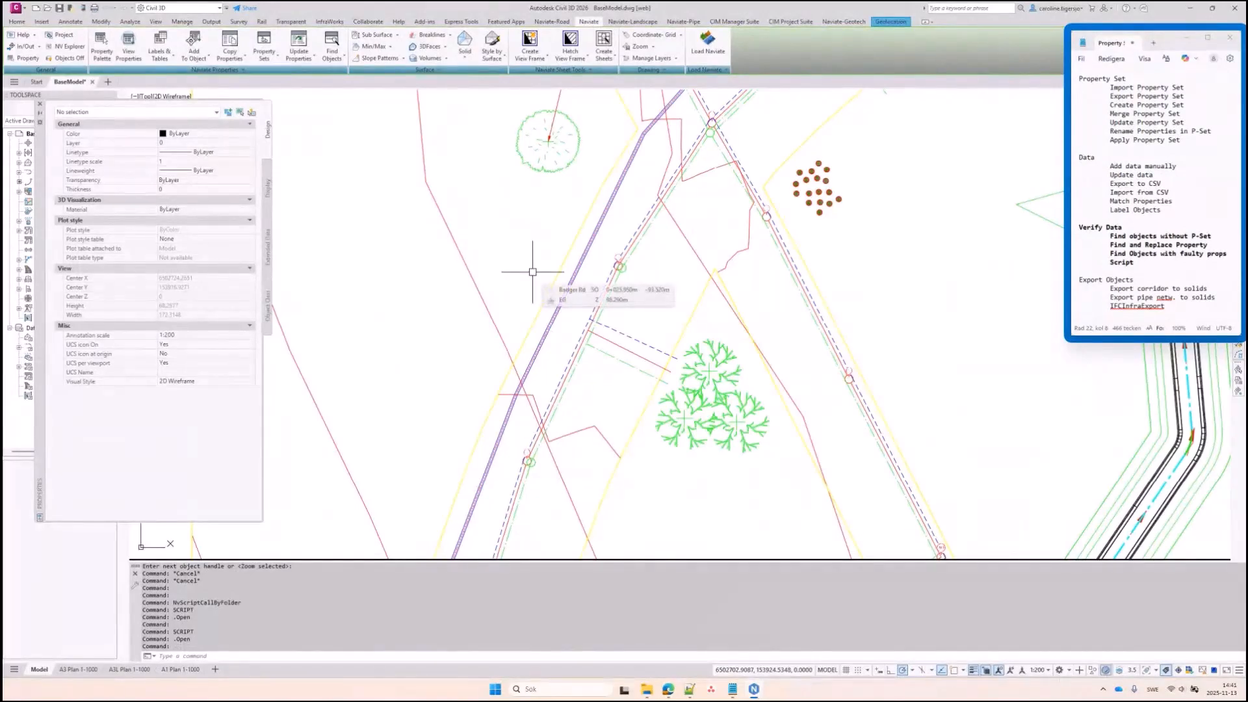
Open the regenerated Rapport.csv from the Webinar folder in Excel and select its header row
{"action": "left_click", "coordinate": [647, 689]}
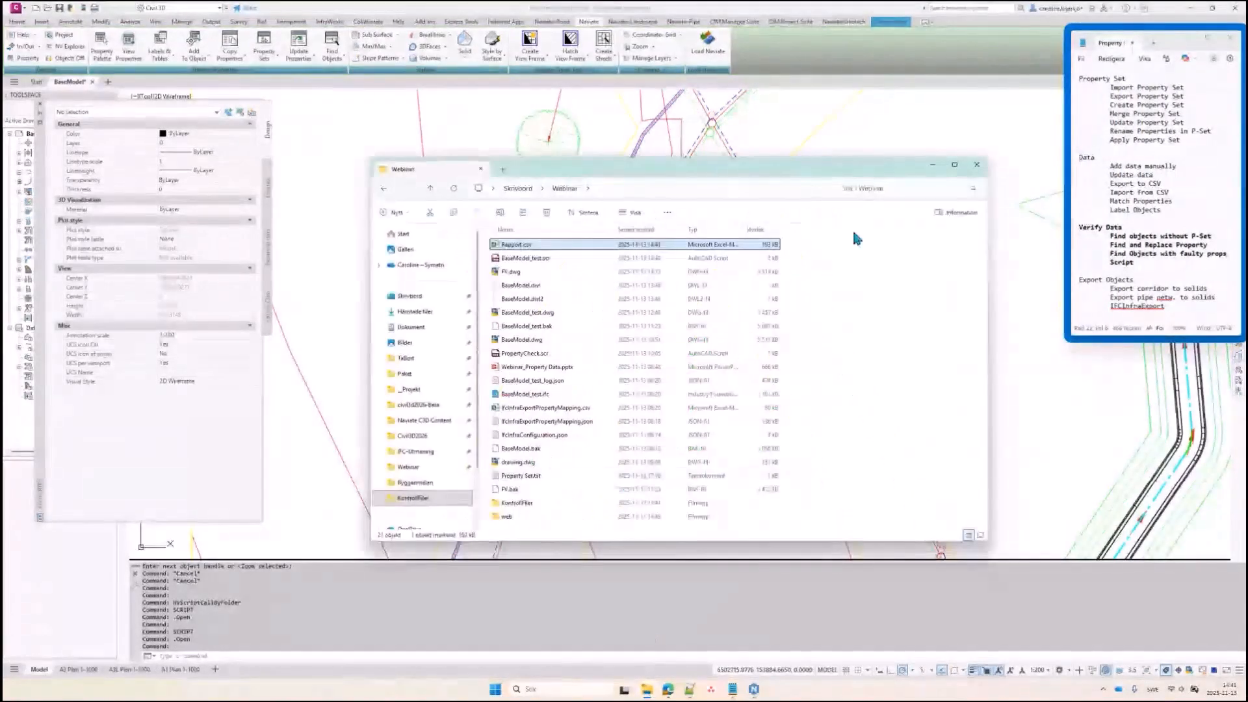
{"action": "double_click", "coordinate": [520, 245]}
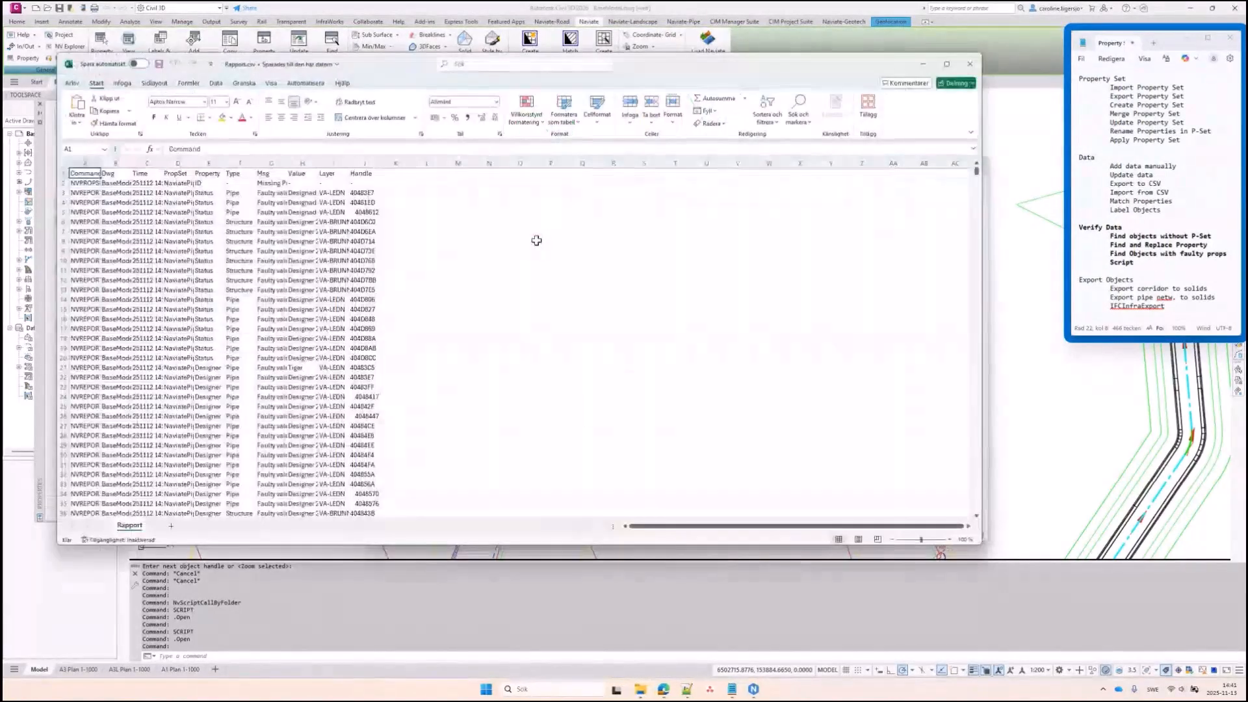
{"action": "left_click", "coordinate": [63, 173]}
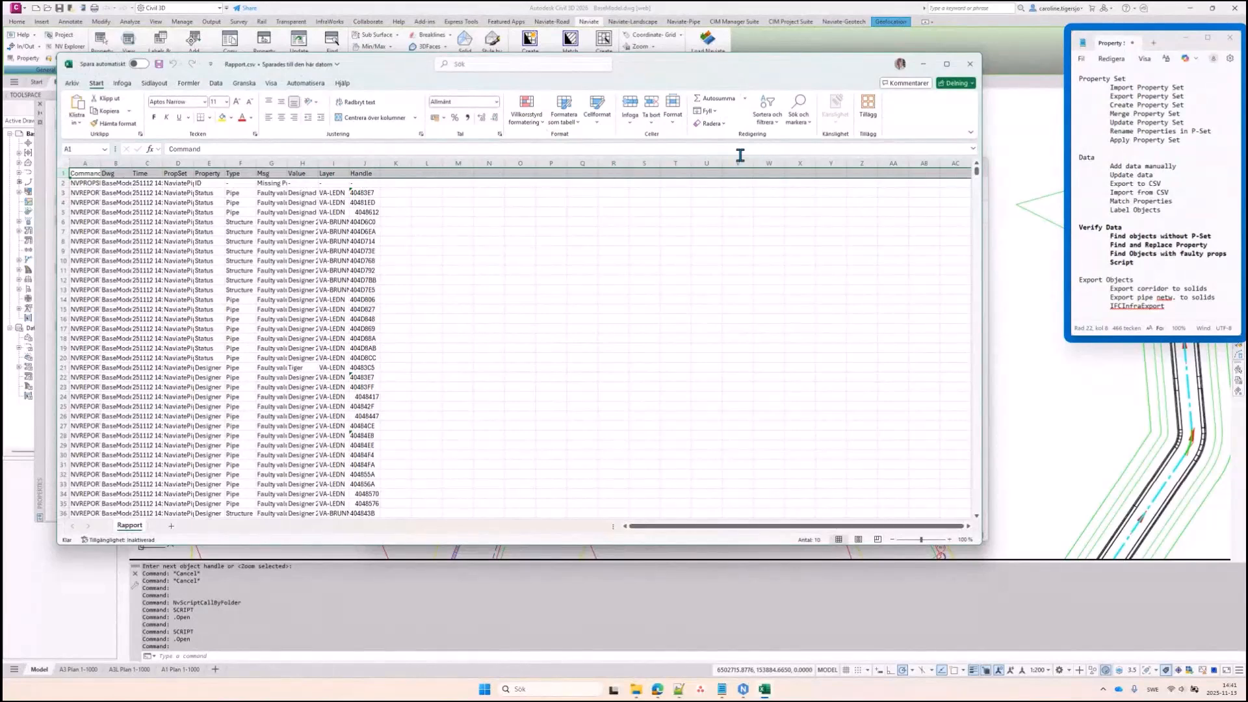
Add filters to the header row and autofit all report columns
{"action": "left_click", "coordinate": [767, 109]}
{"action": "left_click", "coordinate": [780, 179]}
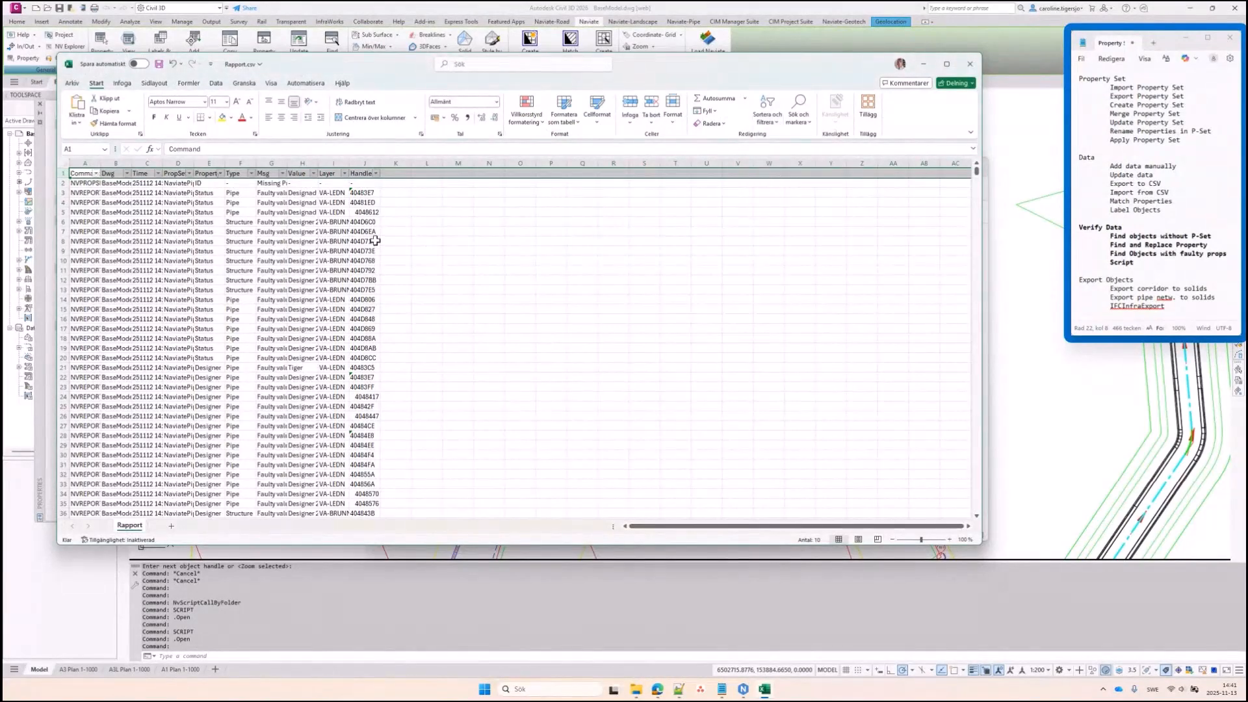
{"action": "left_click", "coordinate": [65, 159]}
{"action": "double_click", "coordinate": [128, 161]}
Filter the Dwg column to show only Model 1.dwg
{"action": "left_click", "coordinate": [257, 173]}
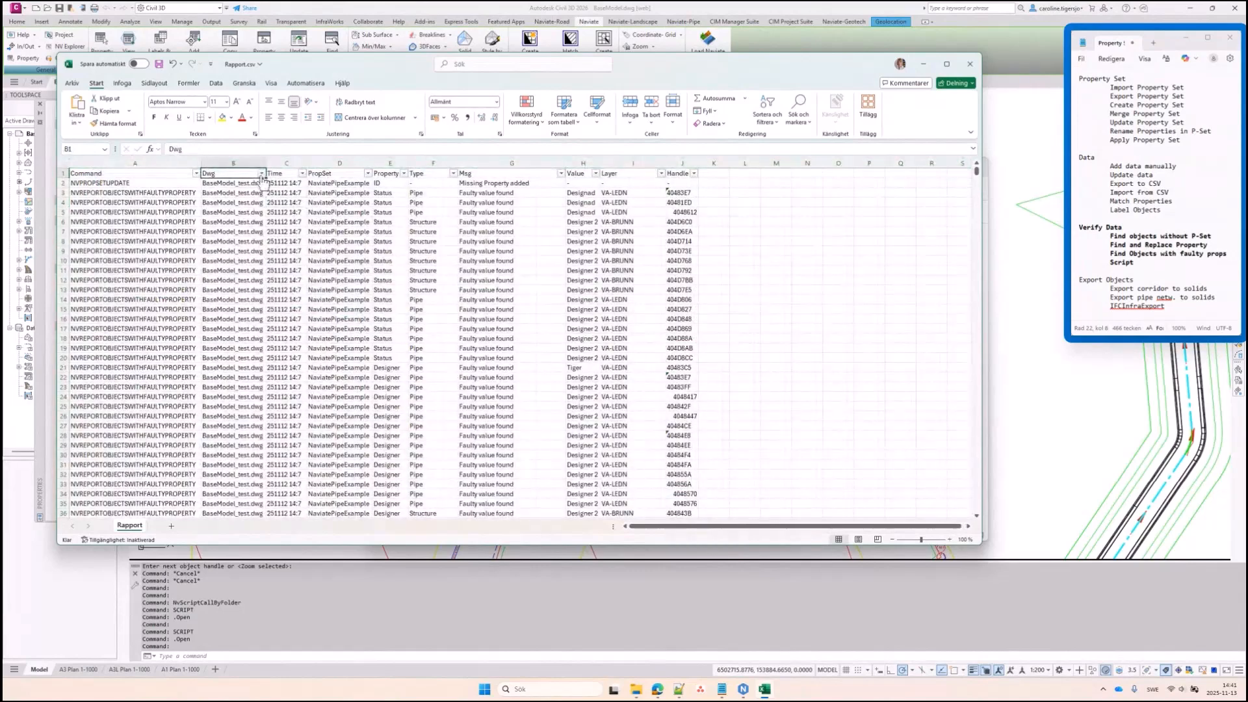
{"action": "left_click", "coordinate": [261, 173]}
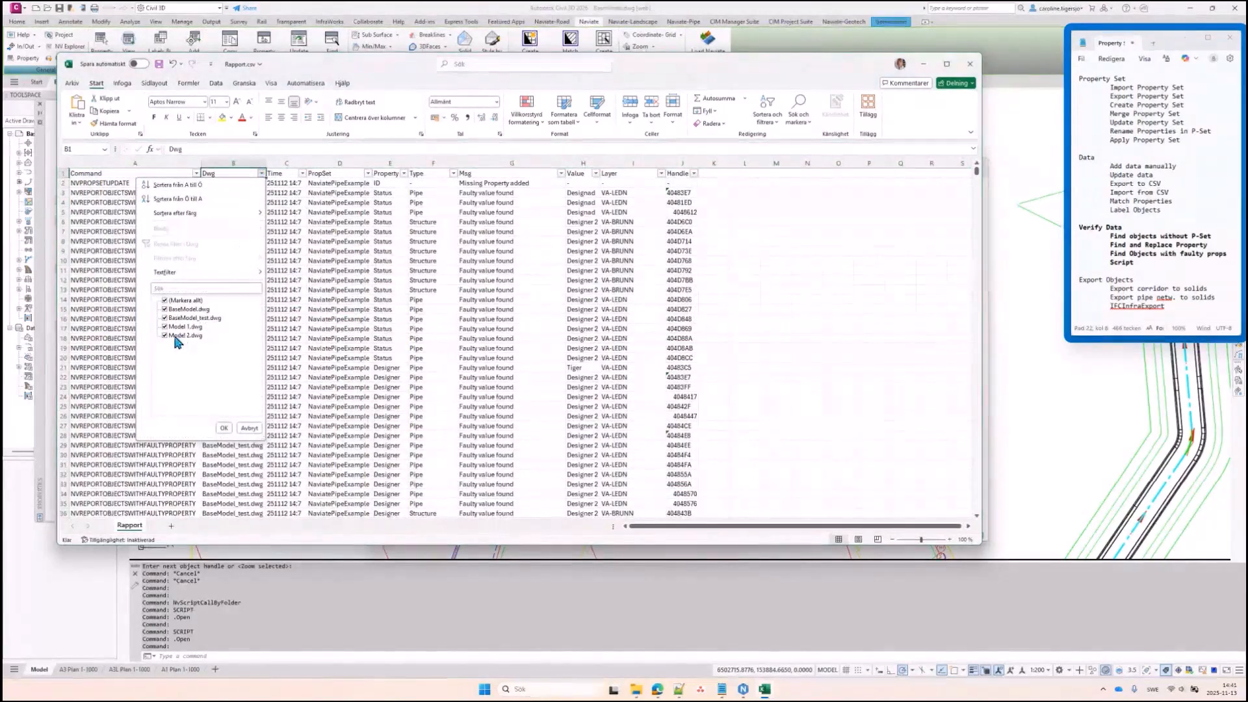
{"action": "left_click", "coordinate": [165, 301]}
{"action": "left_click", "coordinate": [166, 326]}
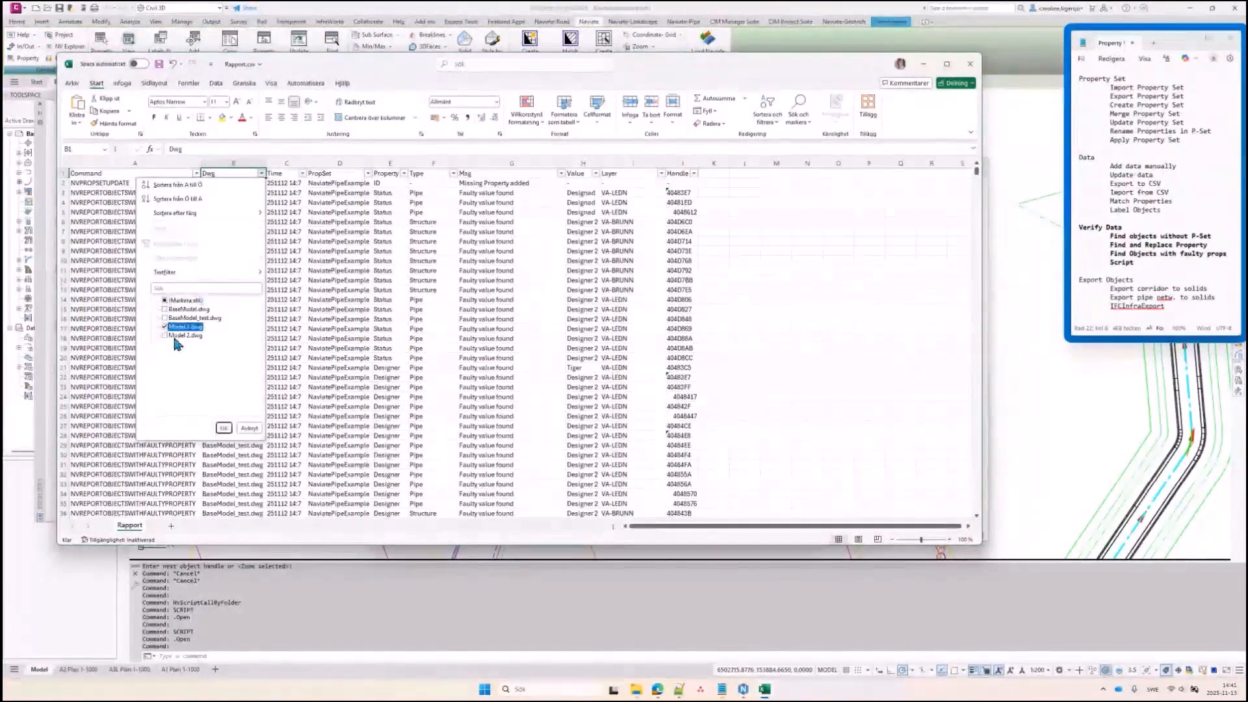
{"action": "left_click", "coordinate": [223, 428]}
Filter the Time column to 251113 14:41, leaving 127 of 1398 records
{"action": "left_click", "coordinate": [302, 173]}
{"action": "left_click", "coordinate": [223, 300]}
{"action": "left_click", "coordinate": [223, 343]}
{"action": "left_click", "coordinate": [264, 427]}
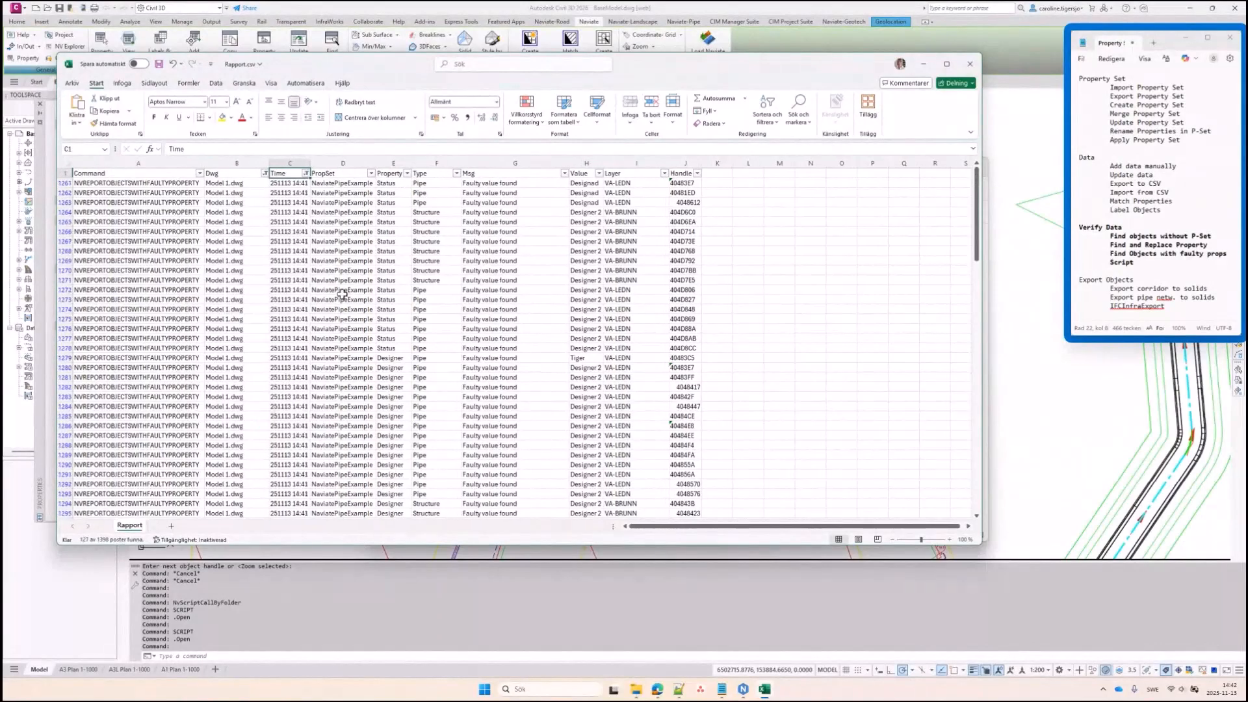
{"action": "scroll", "coordinate": [699, 379], "scroll_direction": "down", "scroll_amount": 5}
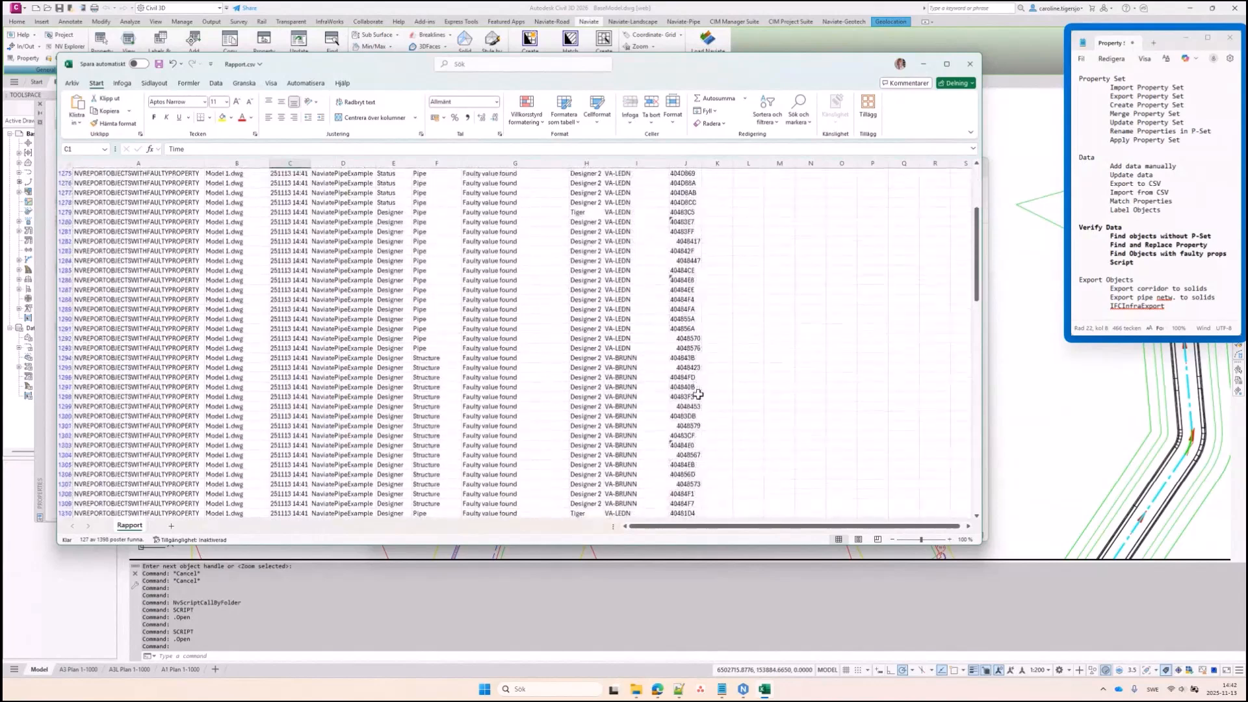
{"action": "scroll", "coordinate": [699, 395], "scroll_direction": "up", "scroll_amount": 5}
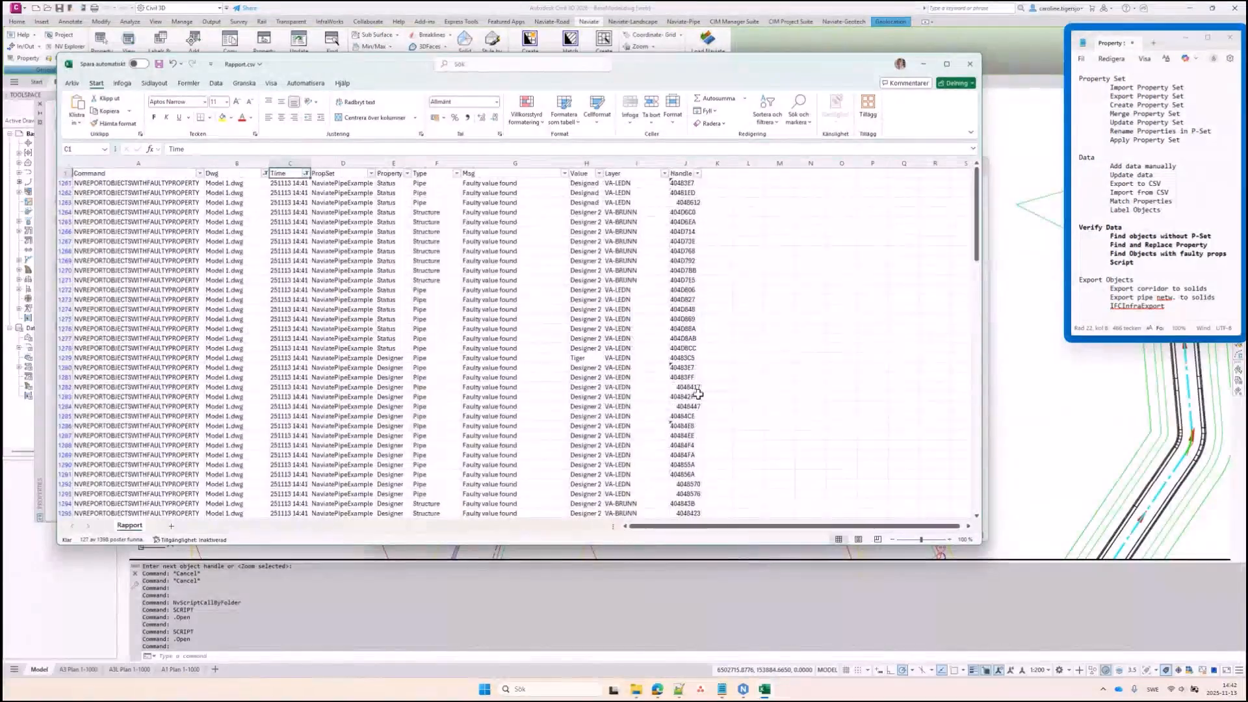
{"action": "left_click", "coordinate": [714, 232]}
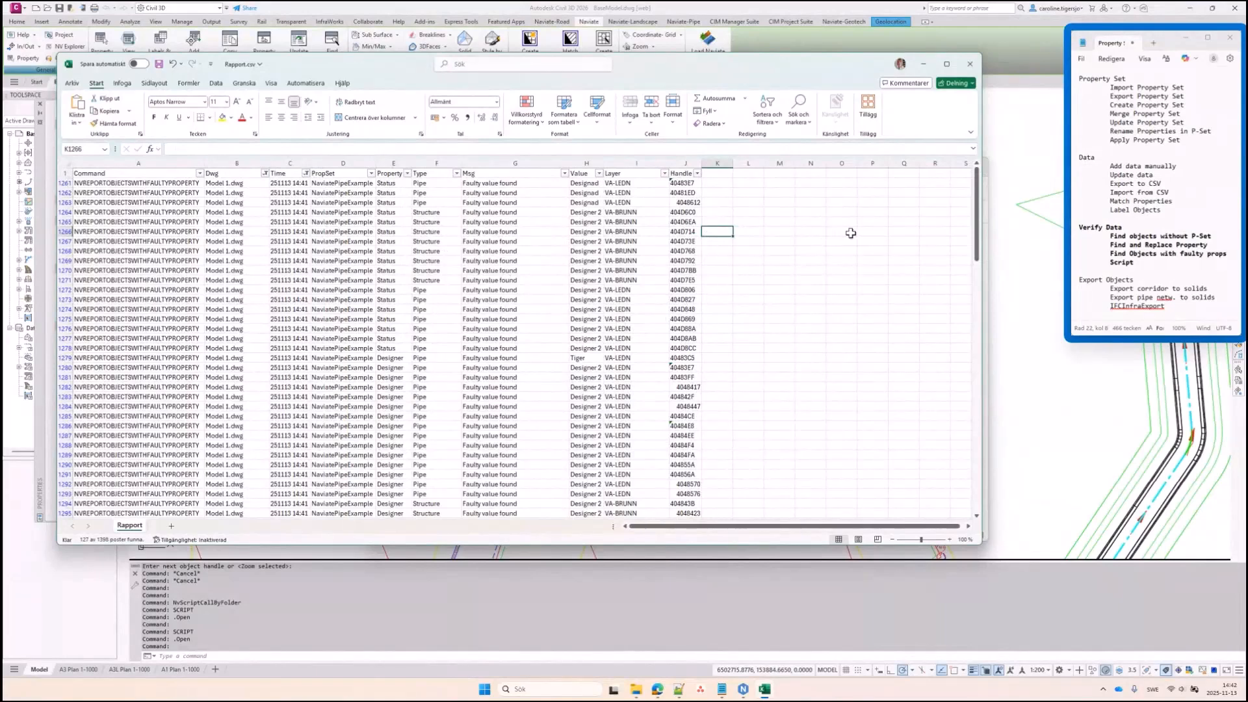
Close the report without saving and return to the Civil 3D drawing
{"action": "left_click", "coordinate": [969, 63]}
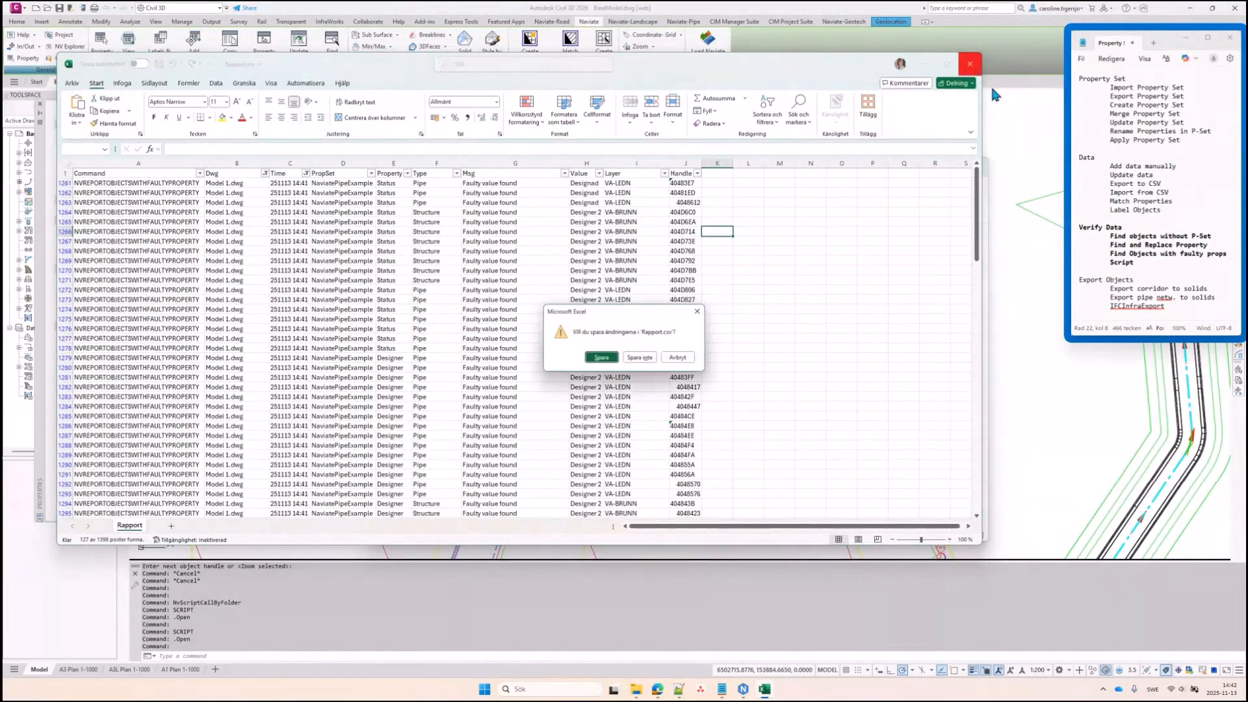
{"action": "left_click", "coordinate": [641, 361]}
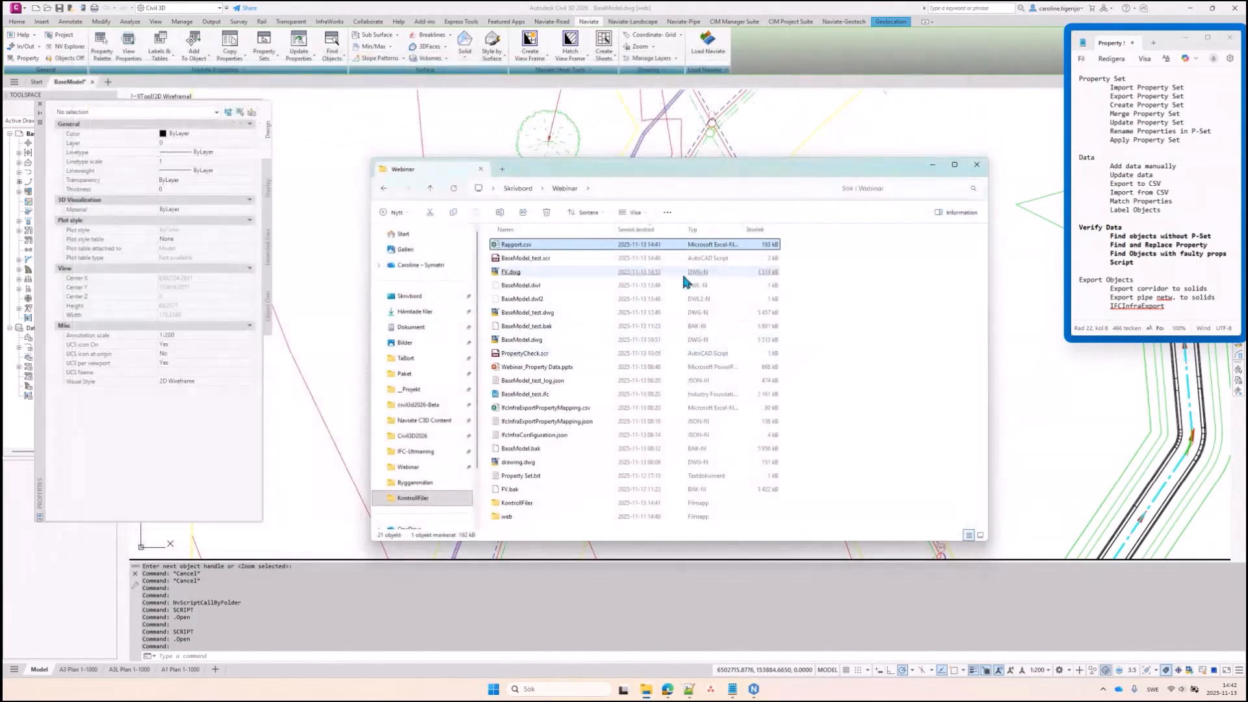
{"action": "left_click", "coordinate": [774, 134]}
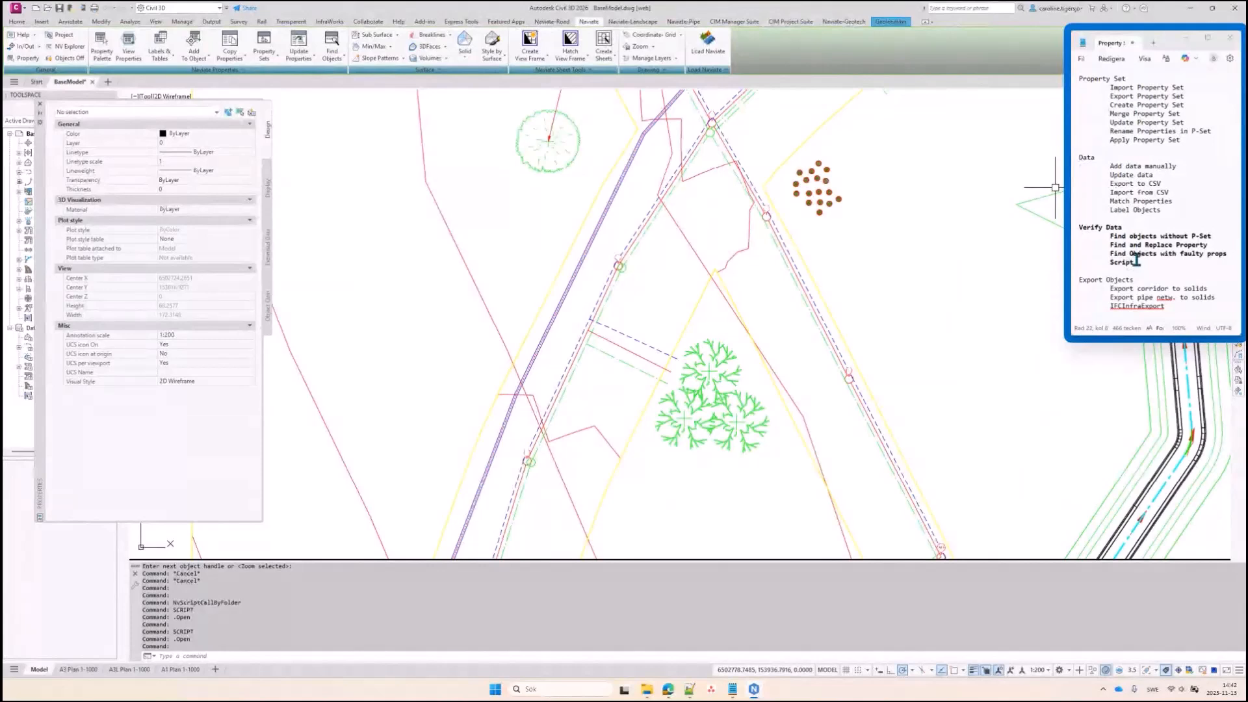
Highlight the Verify Data and Export Objects command lists in the notes, then start Save As
{"action": "left_click_drag", "start_coordinate": [1136, 262], "coordinate": [1101, 236]}
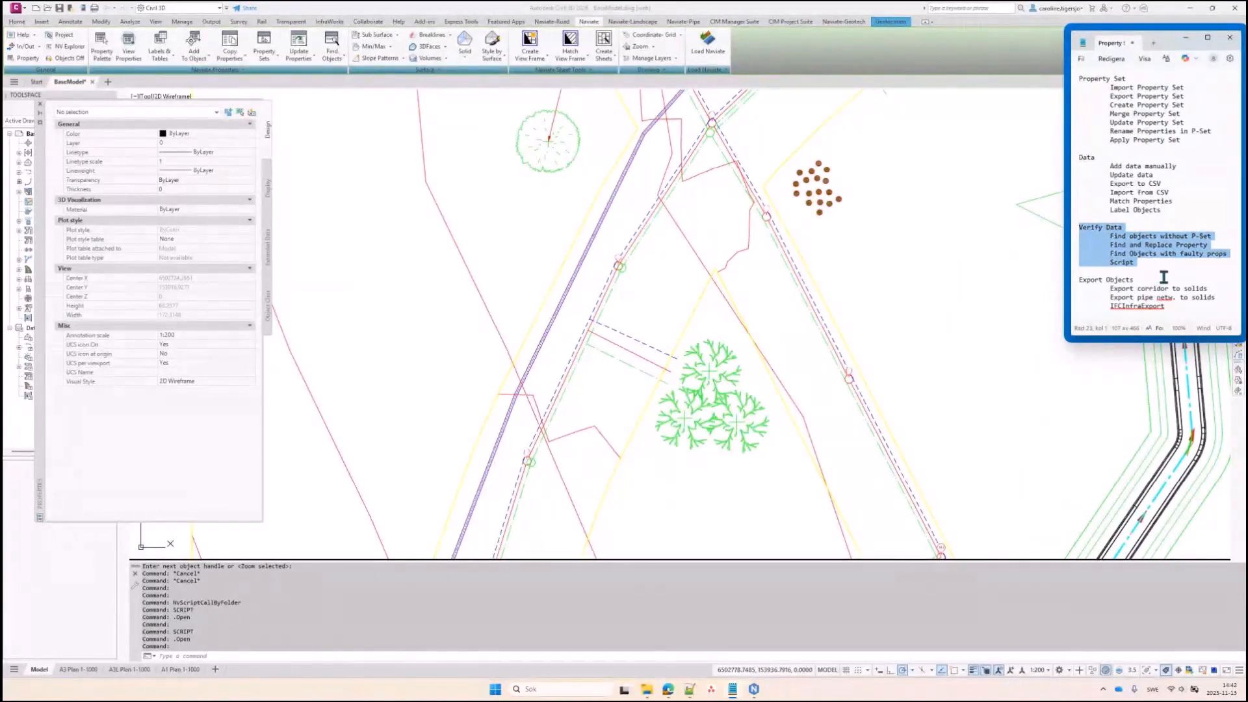
{"action": "left_click_drag", "start_coordinate": [1174, 307], "coordinate": [1078, 278]}
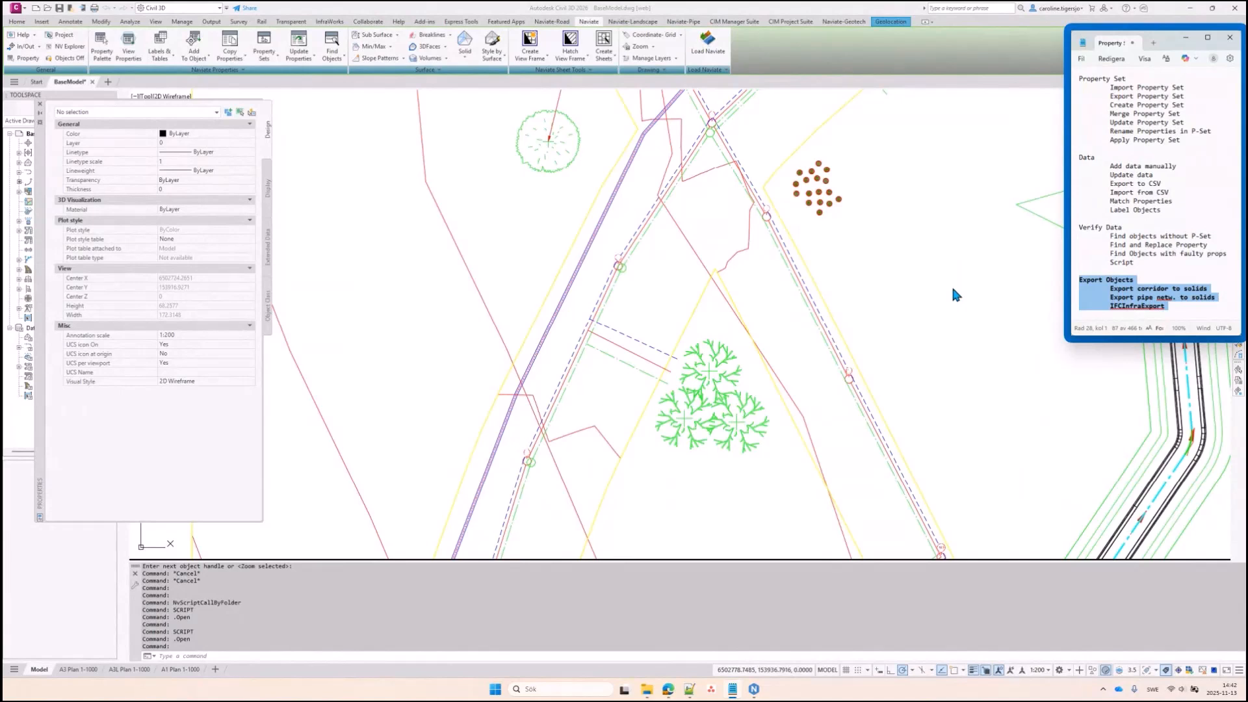
{"action": "left_click", "coordinate": [930, 293]}
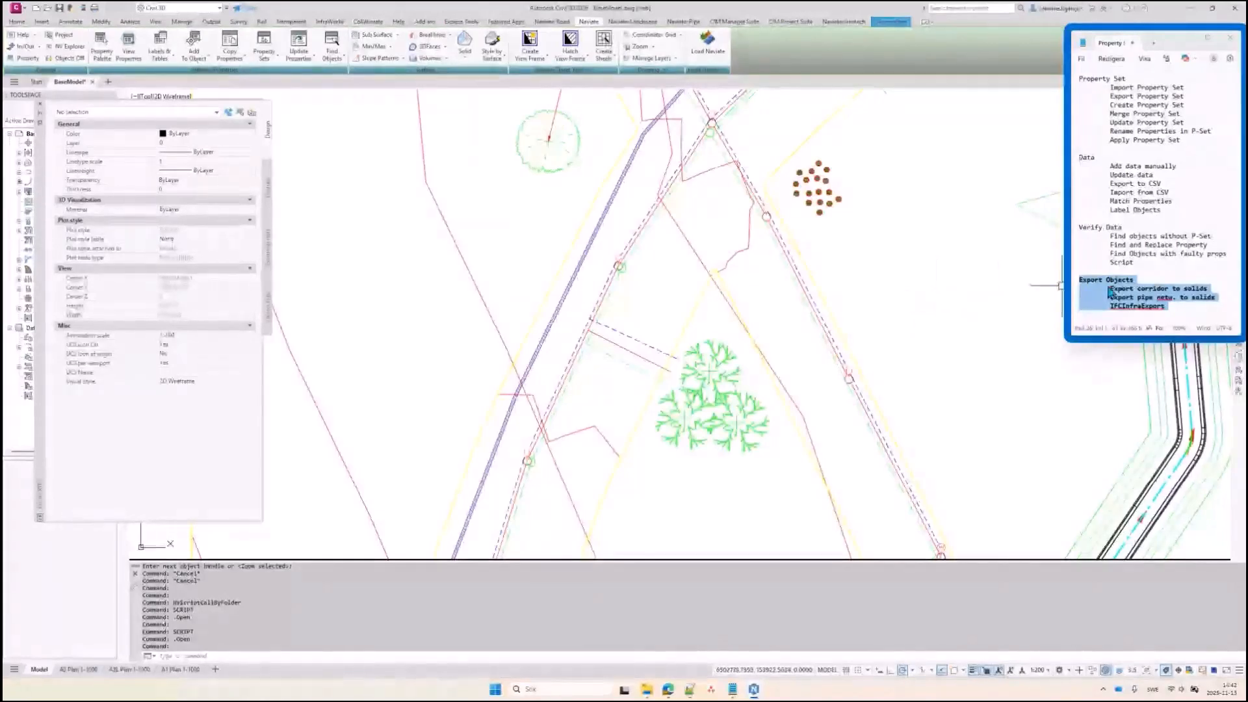
{"action": "left_click", "coordinate": [1134, 246]}
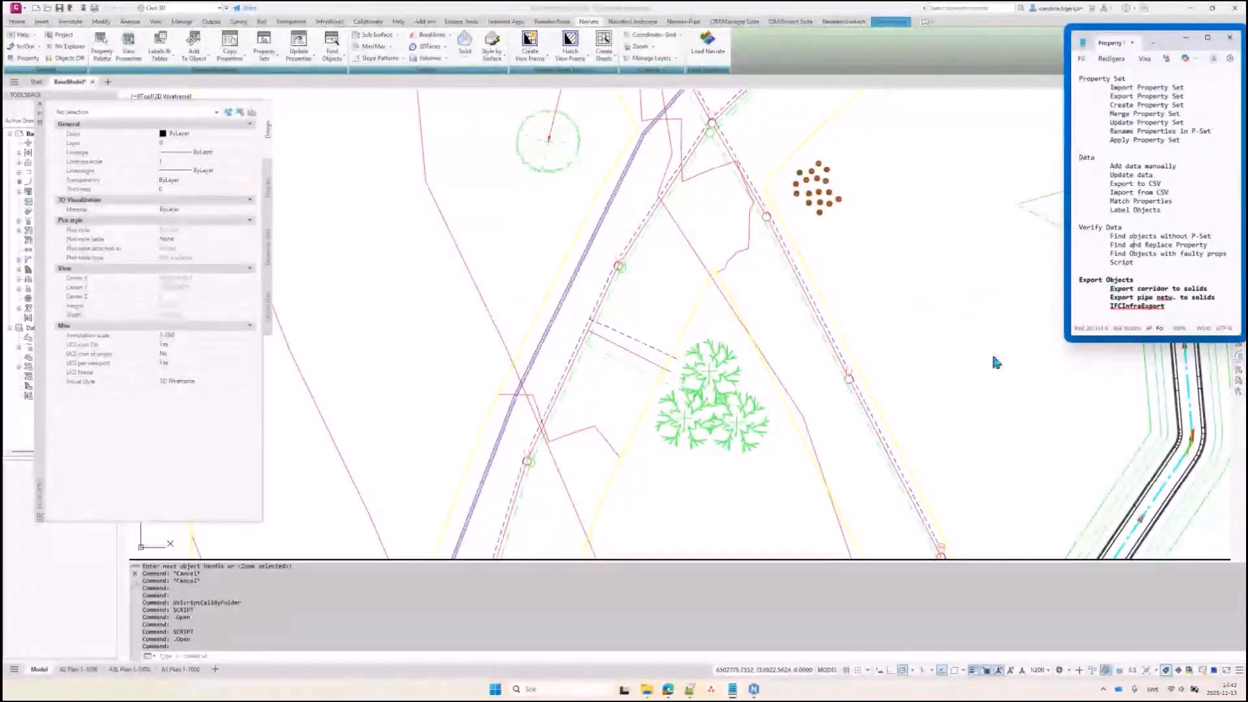
{"action": "left_click", "coordinate": [489, 212]}
{"action": "middle_click_drag", "start_coordinate": [611, 249], "coordinate": [484, 238]}
{"action": "key", "text": "ctrl+shift+s"}
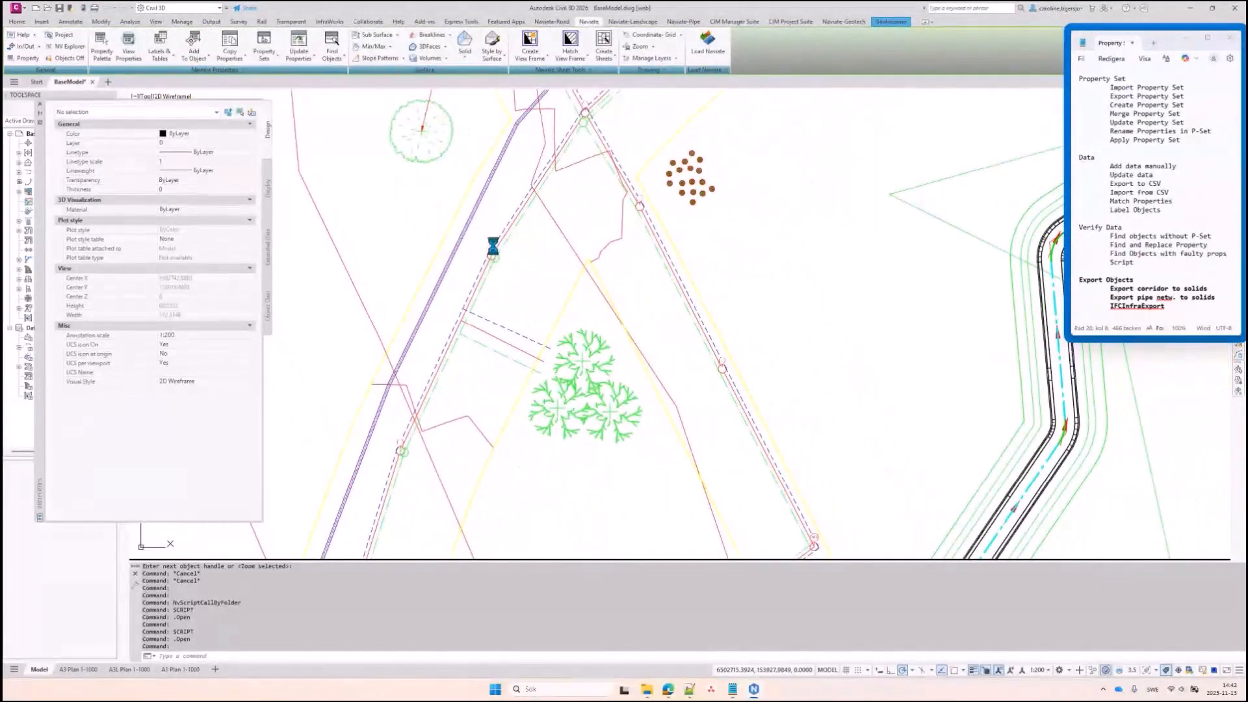
Save the drawing as BaseModel_test.dwg, replacing the existing file
{"action": "left_click", "coordinate": [416, 180]}
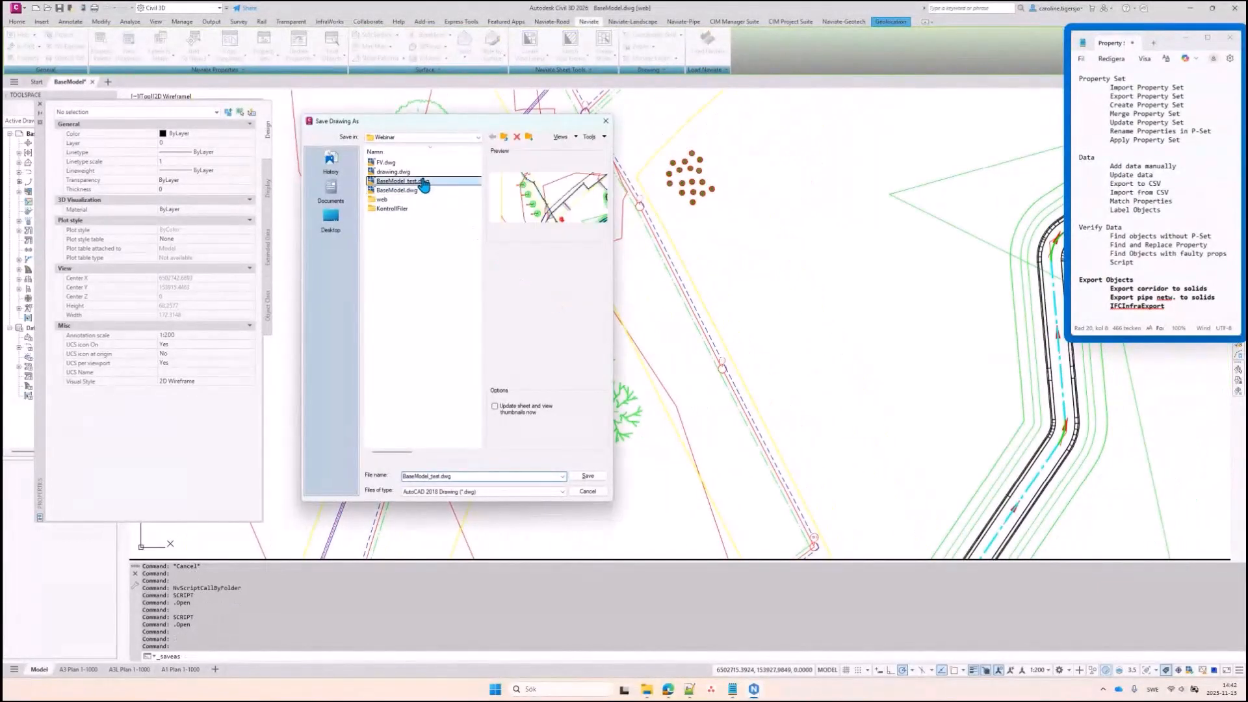
{"action": "left_click", "coordinate": [593, 476]}
{"action": "left_click", "coordinate": [444, 336]}
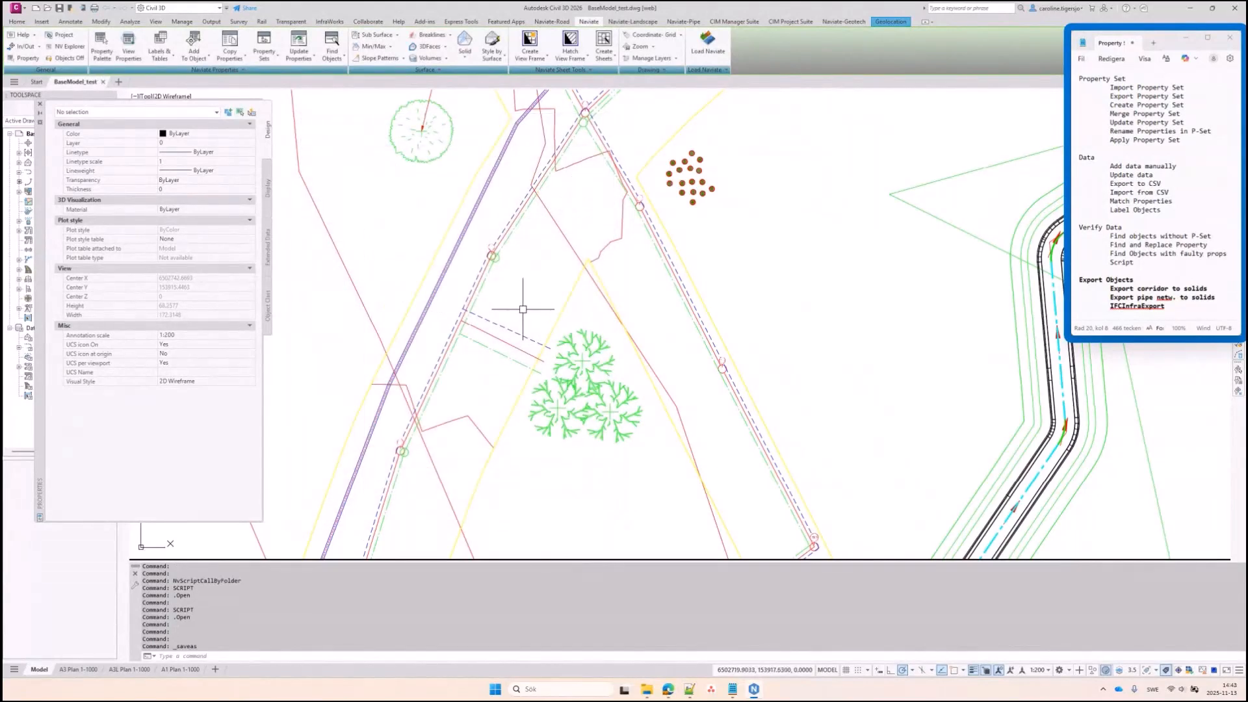
Inspect two pipes' NaviatePipeExample property sets, showing Status Designed and Designer CTN
{"action": "middle_click_drag", "start_coordinate": [516, 349], "coordinate": [559, 337]}
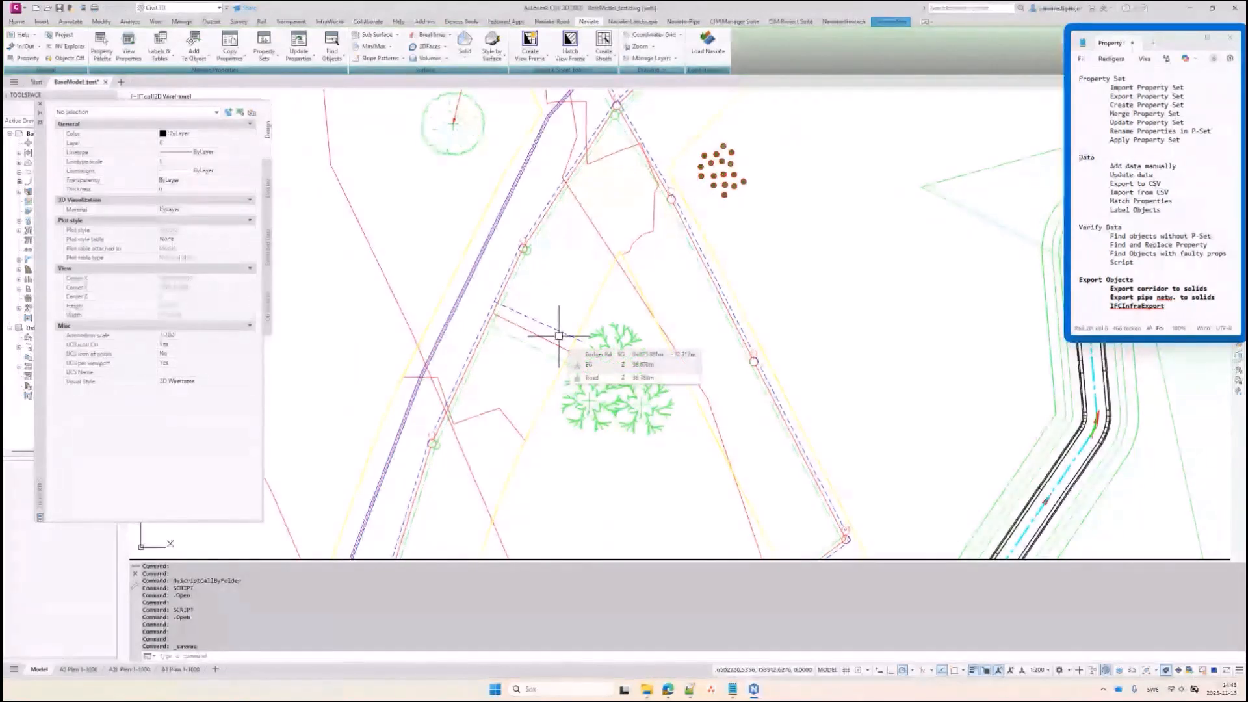
{"action": "left_click", "coordinate": [511, 286]}
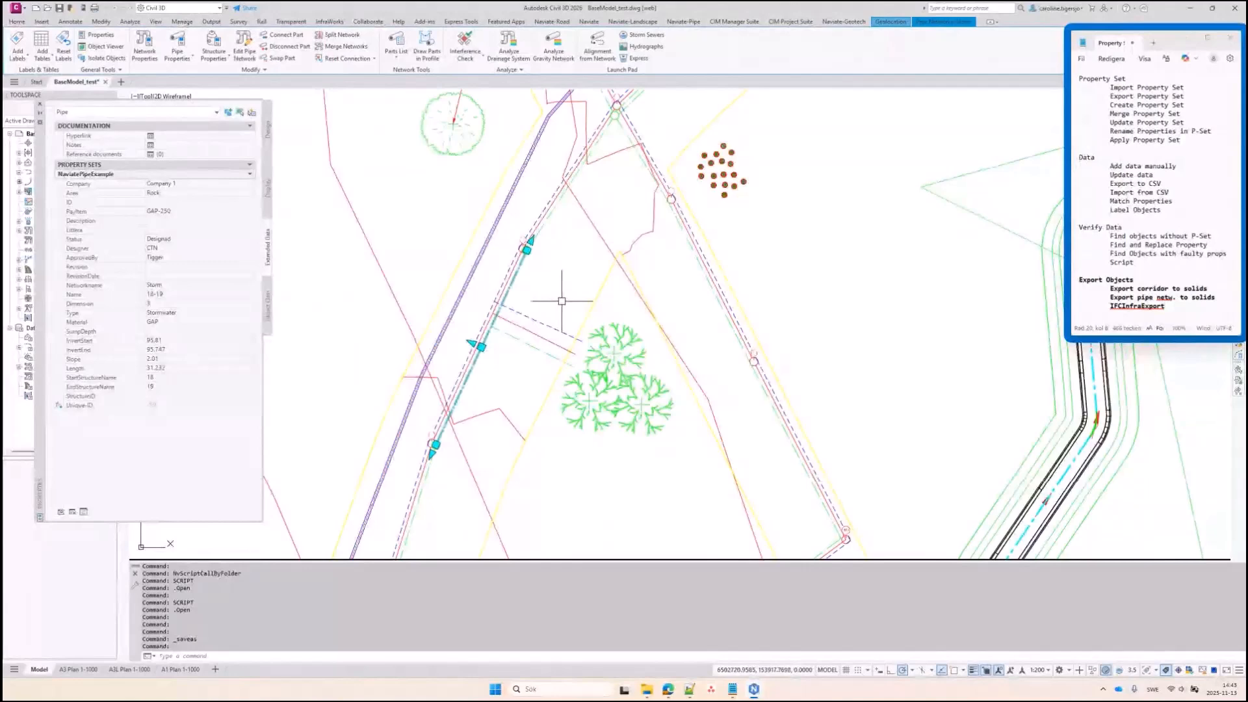
{"action": "key", "text": "Escape"}
{"action": "middle_click", "coordinate": [561, 301]}
{"action": "middle_click", "coordinate": [561, 301]}
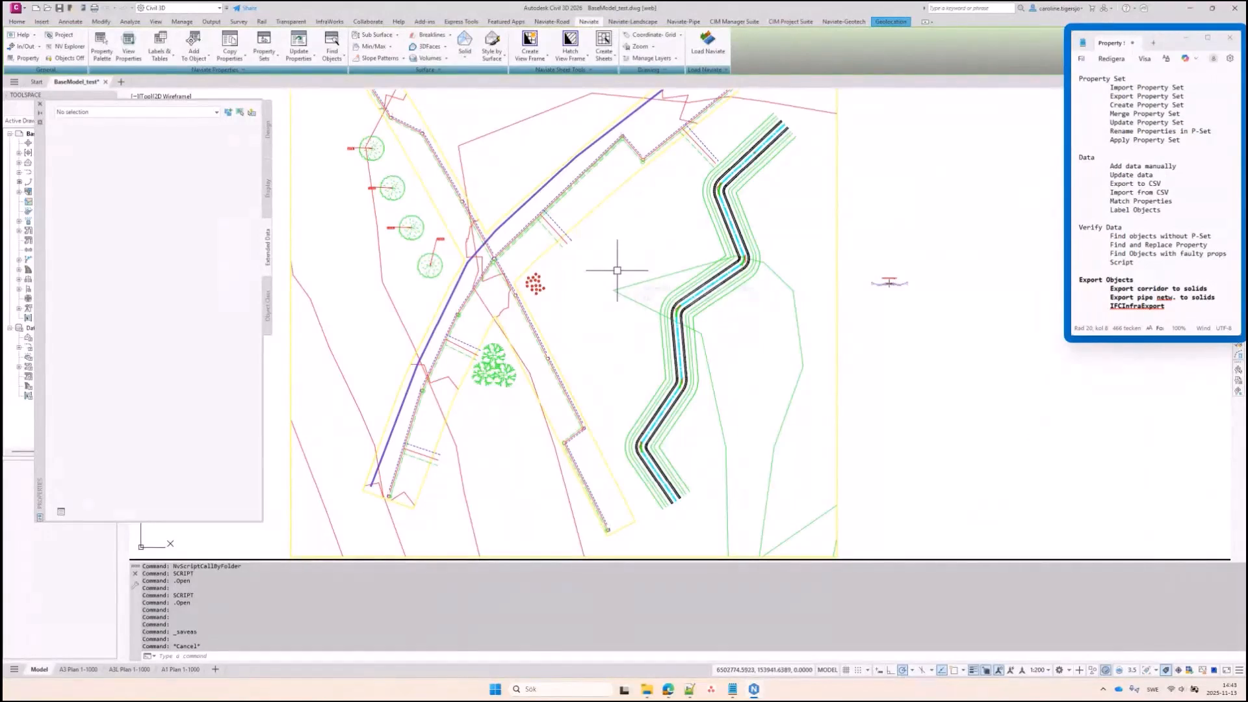
{"action": "mouse_move", "coordinate": [620, 270]}
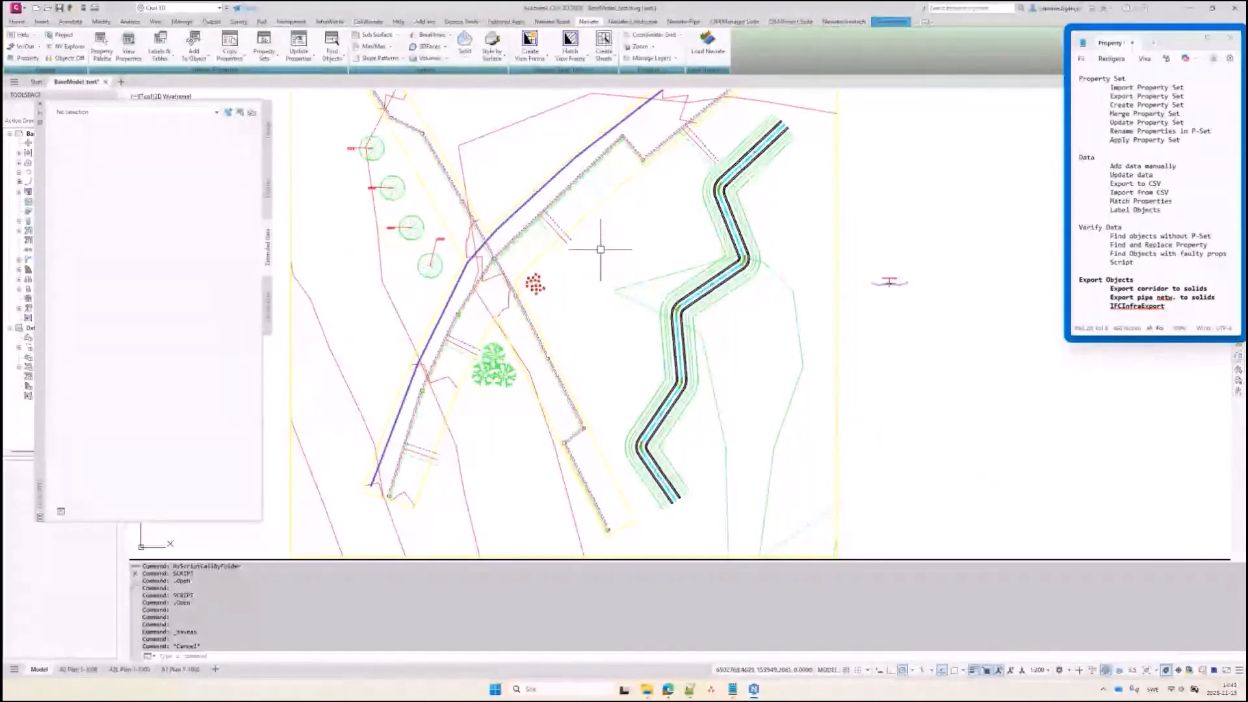
{"action": "left_click", "coordinate": [557, 203]}
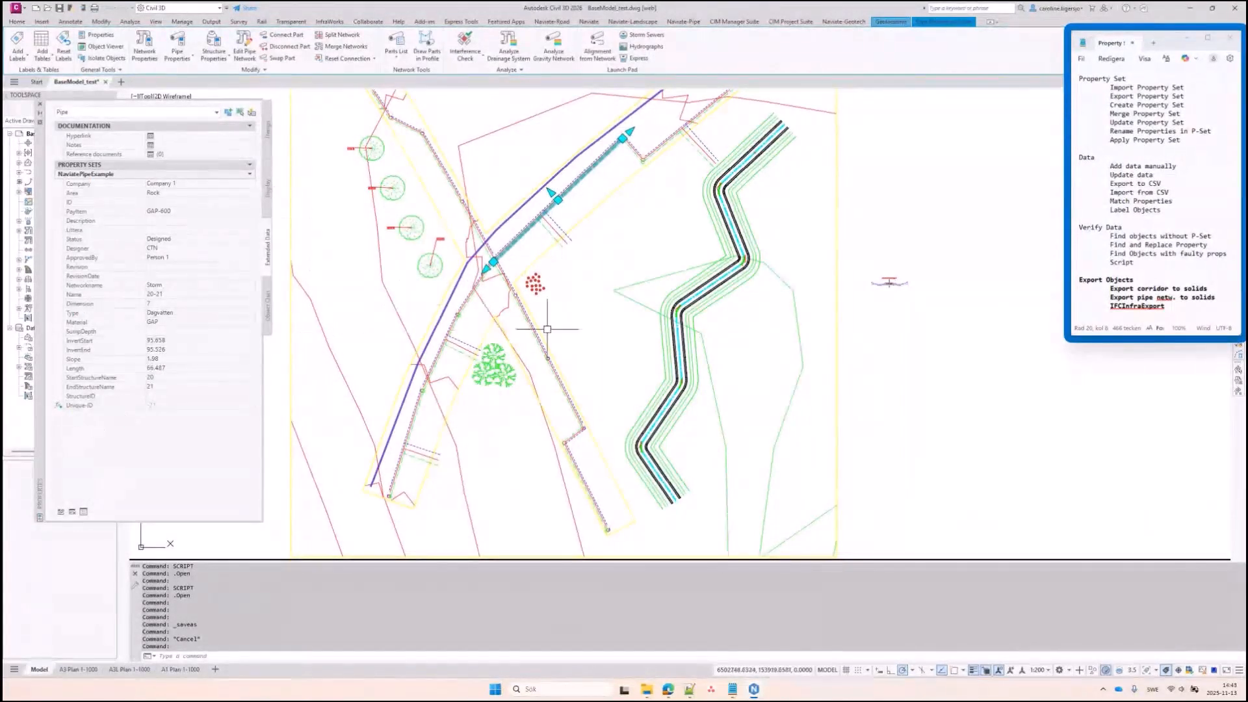
{"action": "key", "text": "Escape"}
{"action": "key", "text": "Escape"}
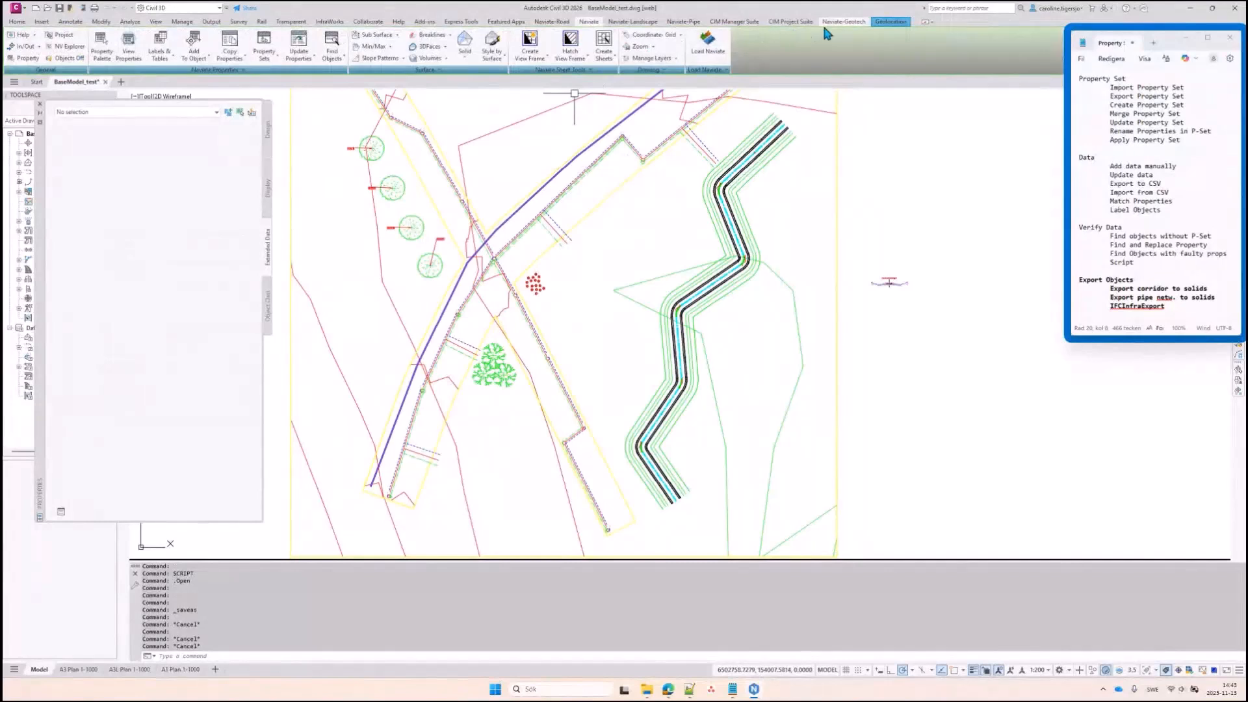
Start the Naviate Pipe Network To Dwg export with three service pipes selected
{"action": "left_click", "coordinate": [683, 21]}
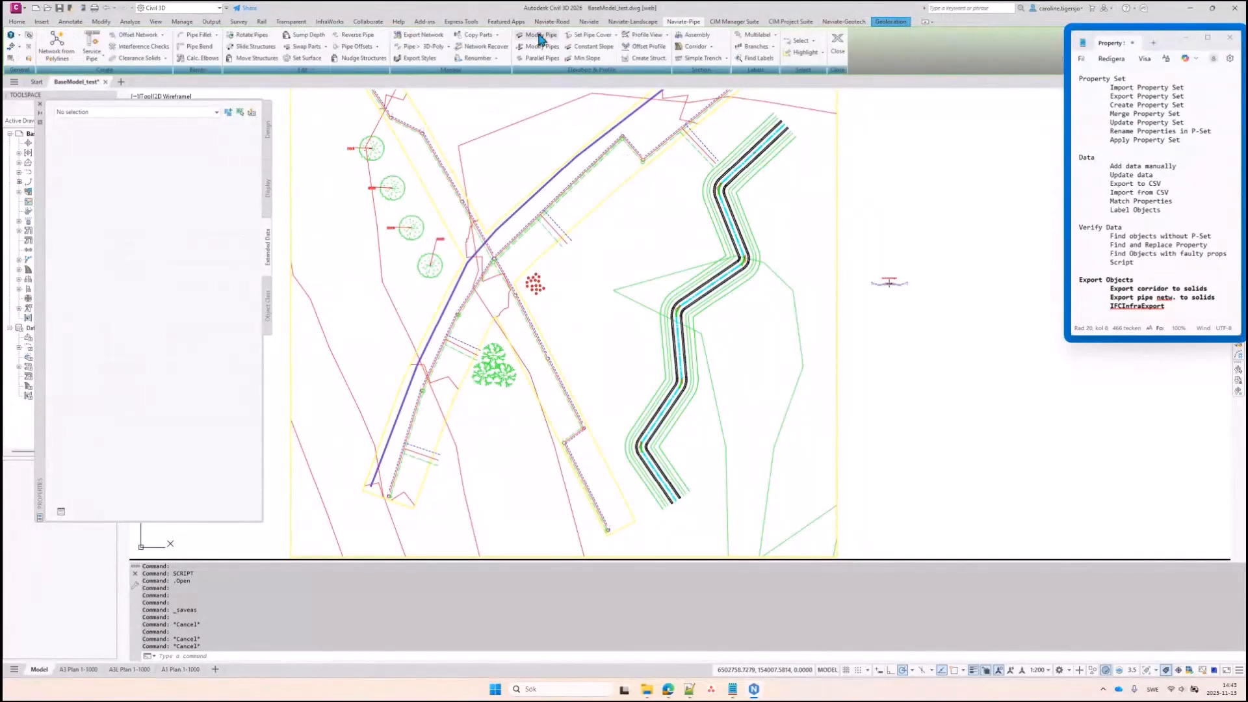
{"action": "left_click", "coordinate": [424, 39]}
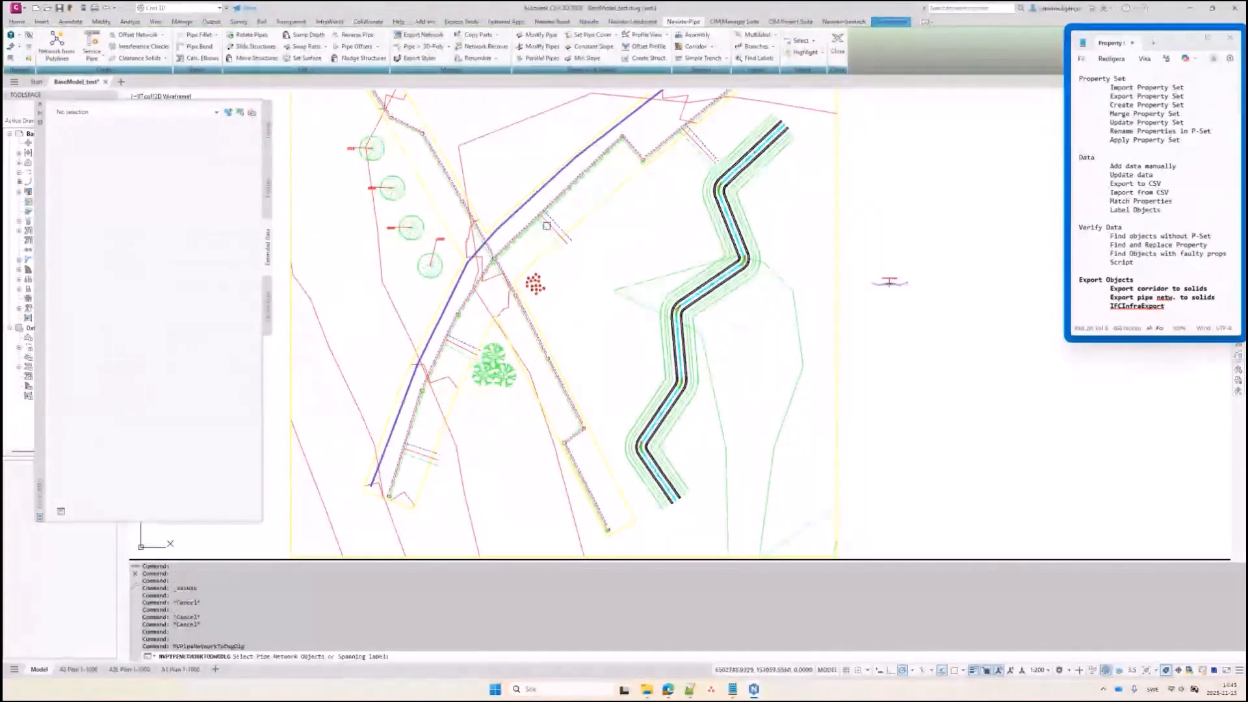
{"action": "left_click", "coordinate": [547, 229]}
{"action": "left_click", "coordinate": [554, 228]}
{"action": "left_click", "coordinate": [561, 227]}
{"action": "key", "text": "Return"}
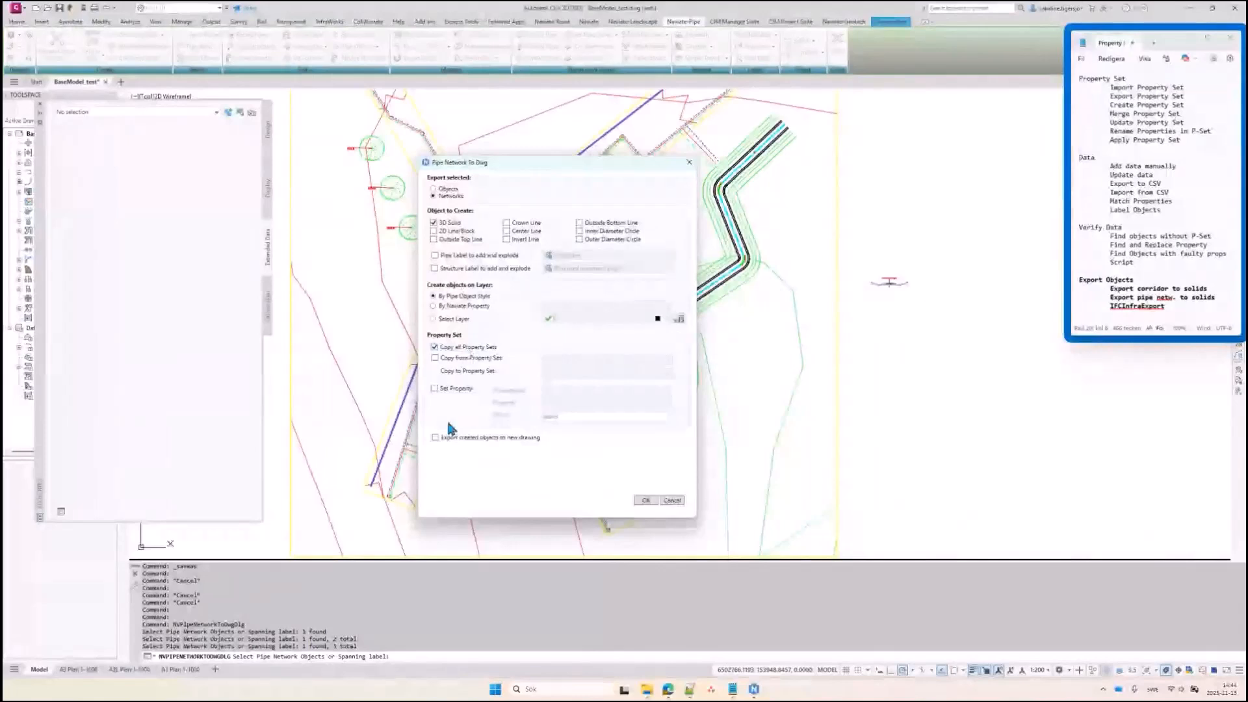
Export the pipes as solids with property sets to drawing.dwg in the Webinar folder
{"action": "left_click", "coordinate": [435, 437]}
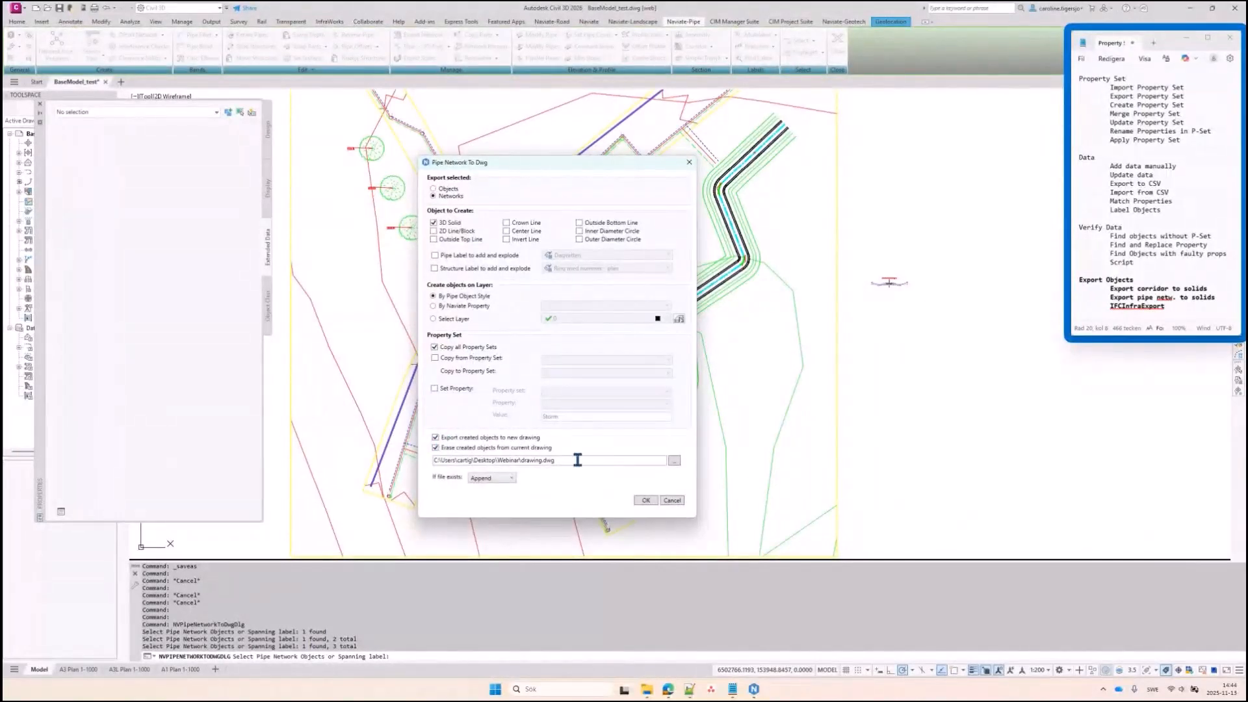
{"action": "left_click", "coordinate": [494, 481]}
{"action": "left_click", "coordinate": [646, 502]}
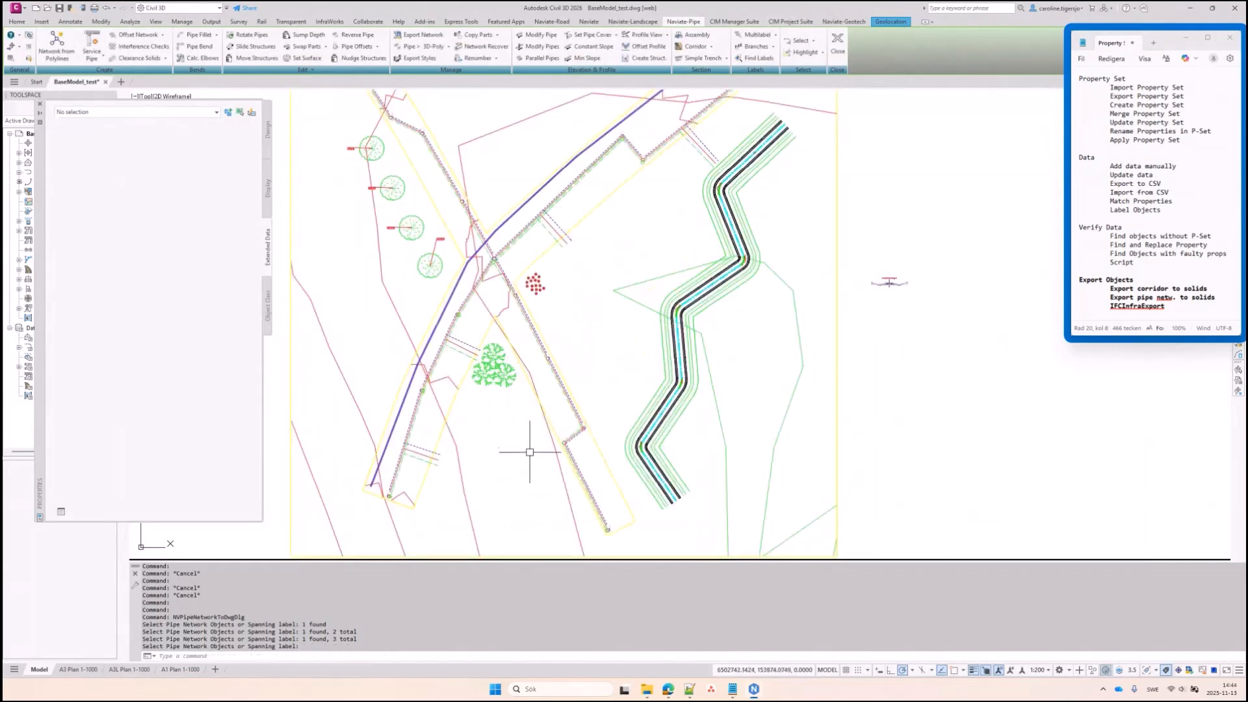
{"action": "left_click", "coordinate": [648, 690]}
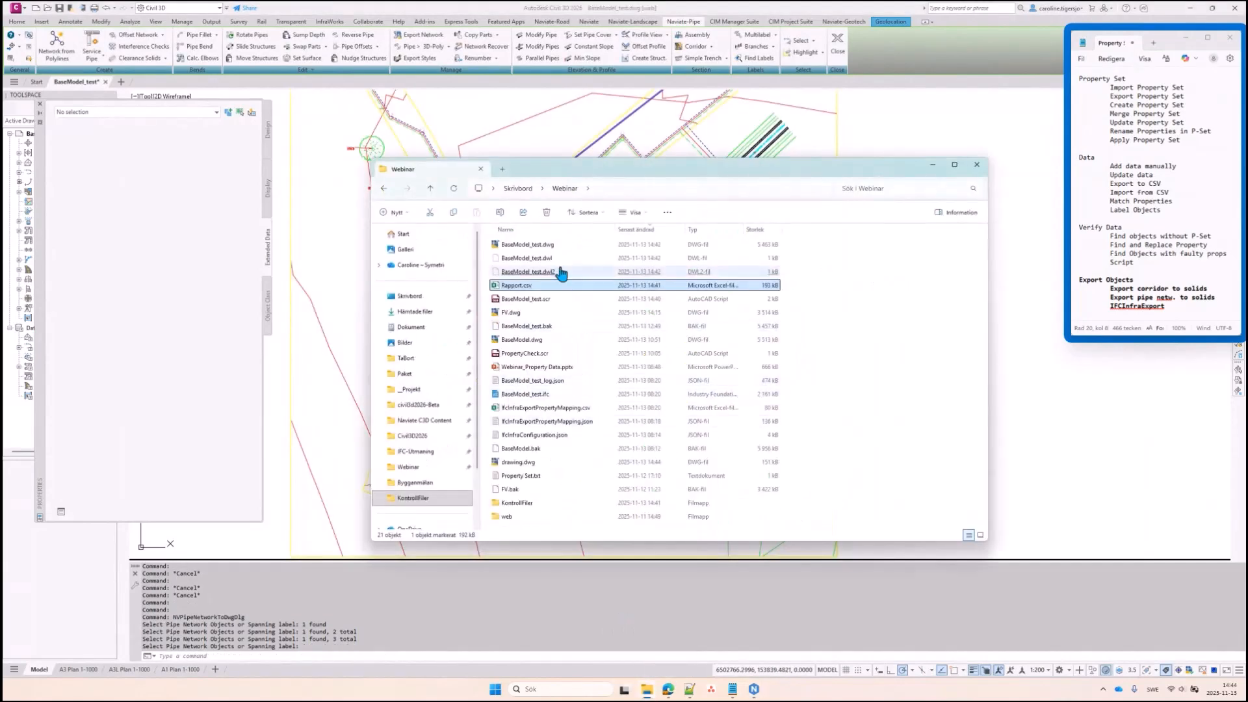
Sort the Webinar folder by date modified and open drawing.dwg in Civil 3D
{"action": "left_click", "coordinate": [556, 225]}
{"action": "left_click", "coordinate": [556, 225]}
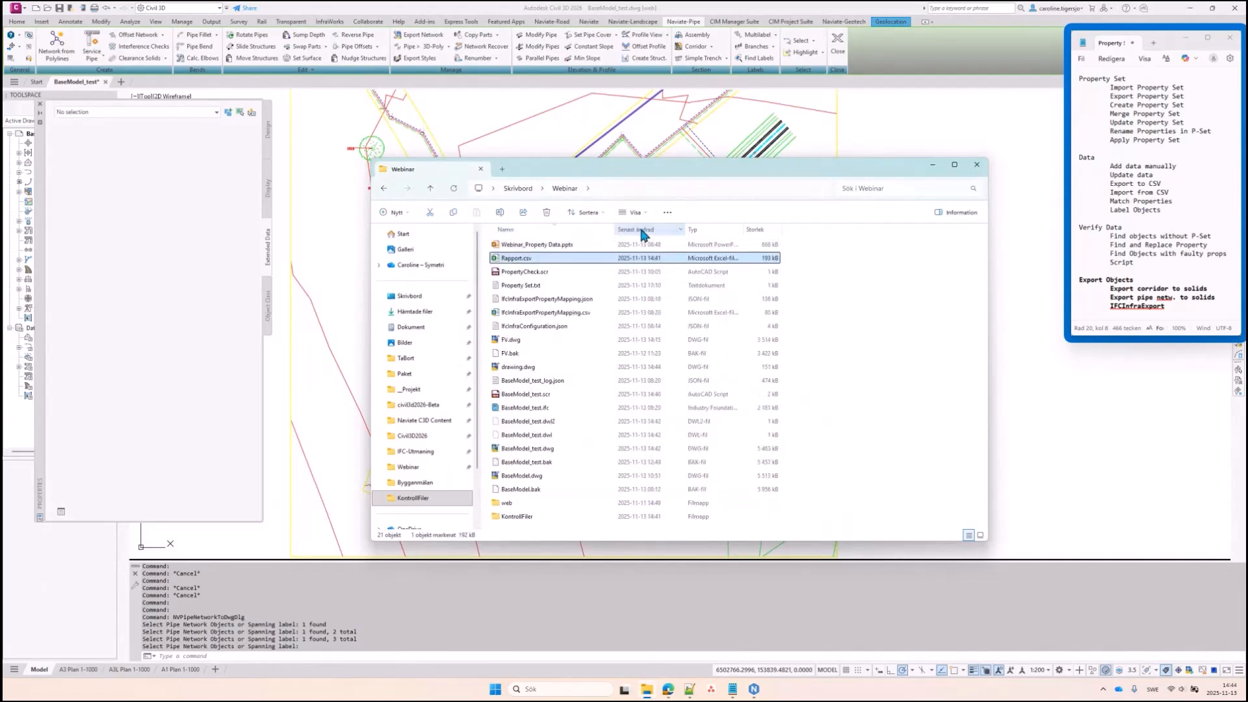
{"action": "left_click", "coordinate": [636, 227]}
{"action": "left_click", "coordinate": [529, 250]}
{"action": "mouse_move", "coordinate": [528, 246]}
{"action": "left_mouse_down"}
{"action": "mouse_move", "coordinate": [666, 93]}
{"action": "mouse_move", "coordinate": [663, 79]}
{"action": "left_mouse_up"}
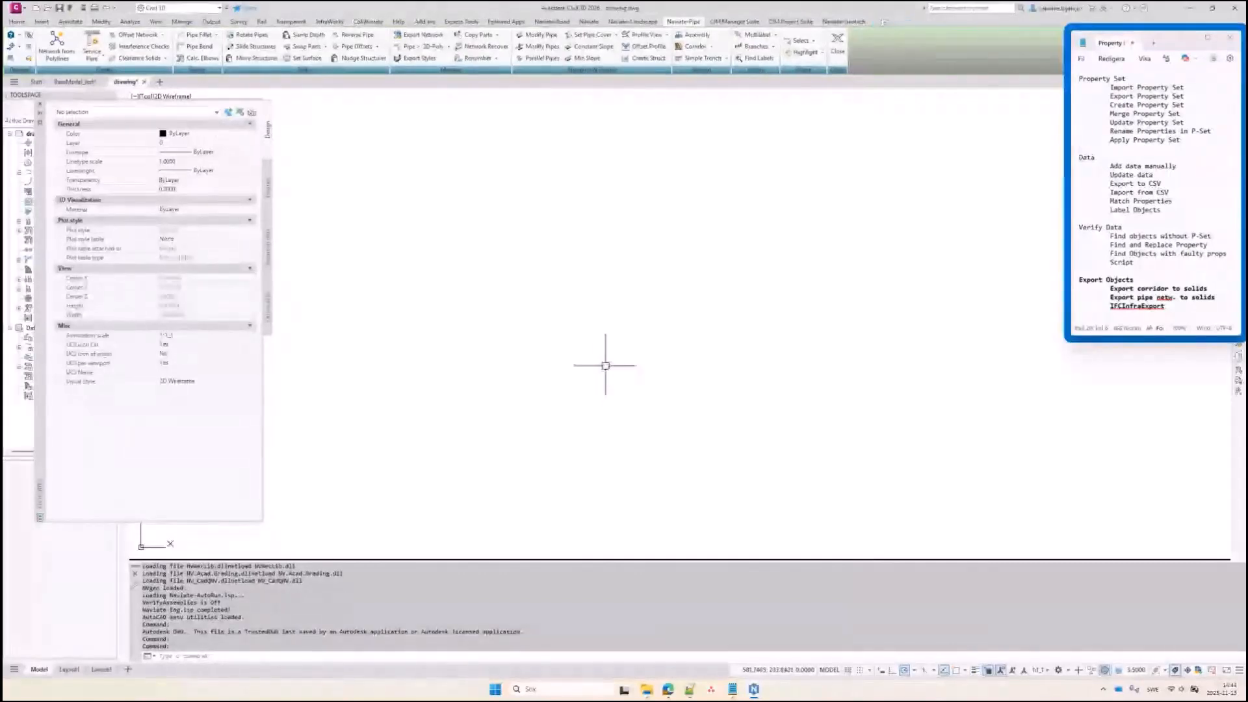
Confirm a pipe solid has NaviatePipeExample data, then close drawing.dwg without saving
{"action": "middle_click", "coordinate": [614, 319]}
{"action": "middle_click", "coordinate": [613, 319]}
{"action": "scroll", "coordinate": [614, 320], "scroll_direction": "up", "scroll_amount": 2}
{"action": "left_click", "coordinate": [592, 337]}
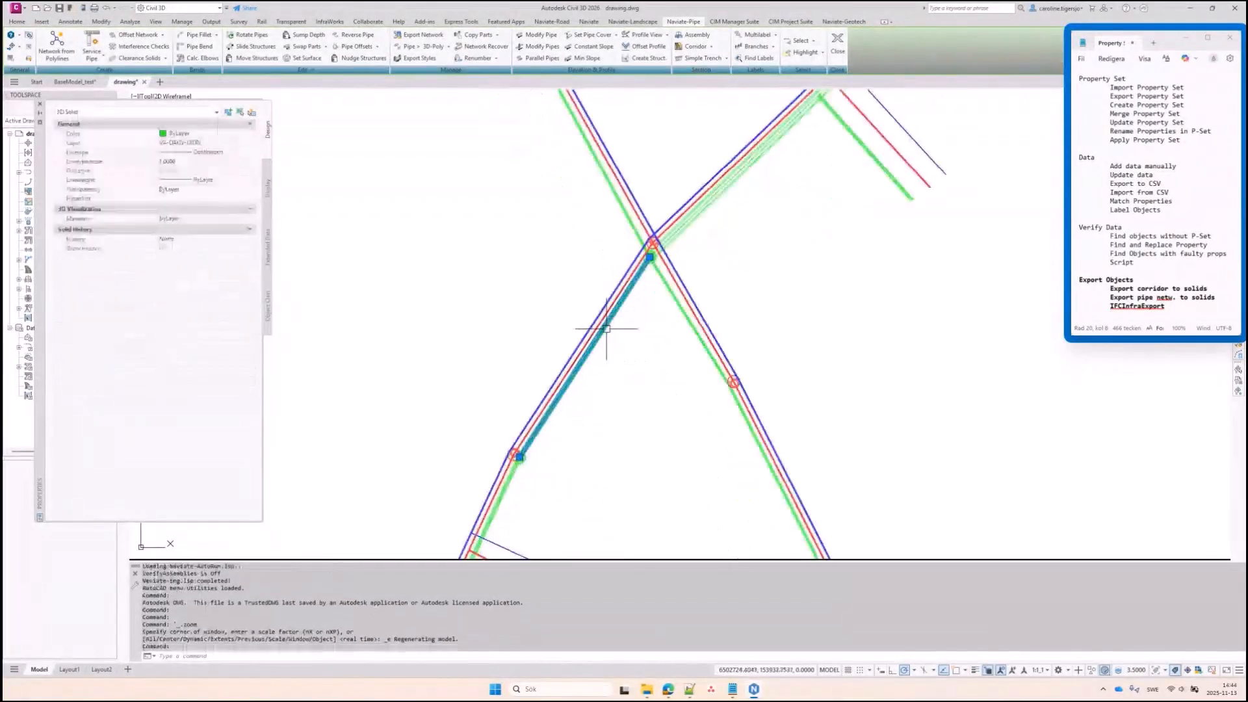
{"action": "scroll", "coordinate": [577, 378], "scroll_direction": "up", "scroll_amount": 2}
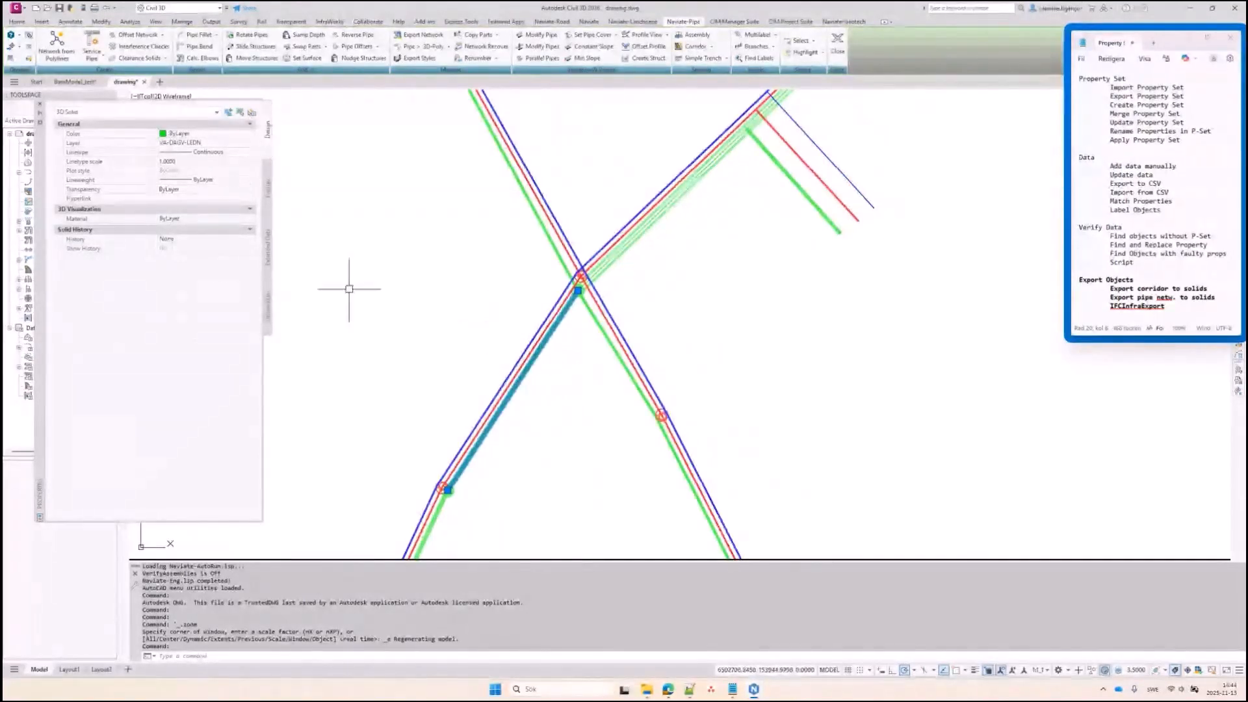
{"action": "left_click", "coordinate": [263, 246]}
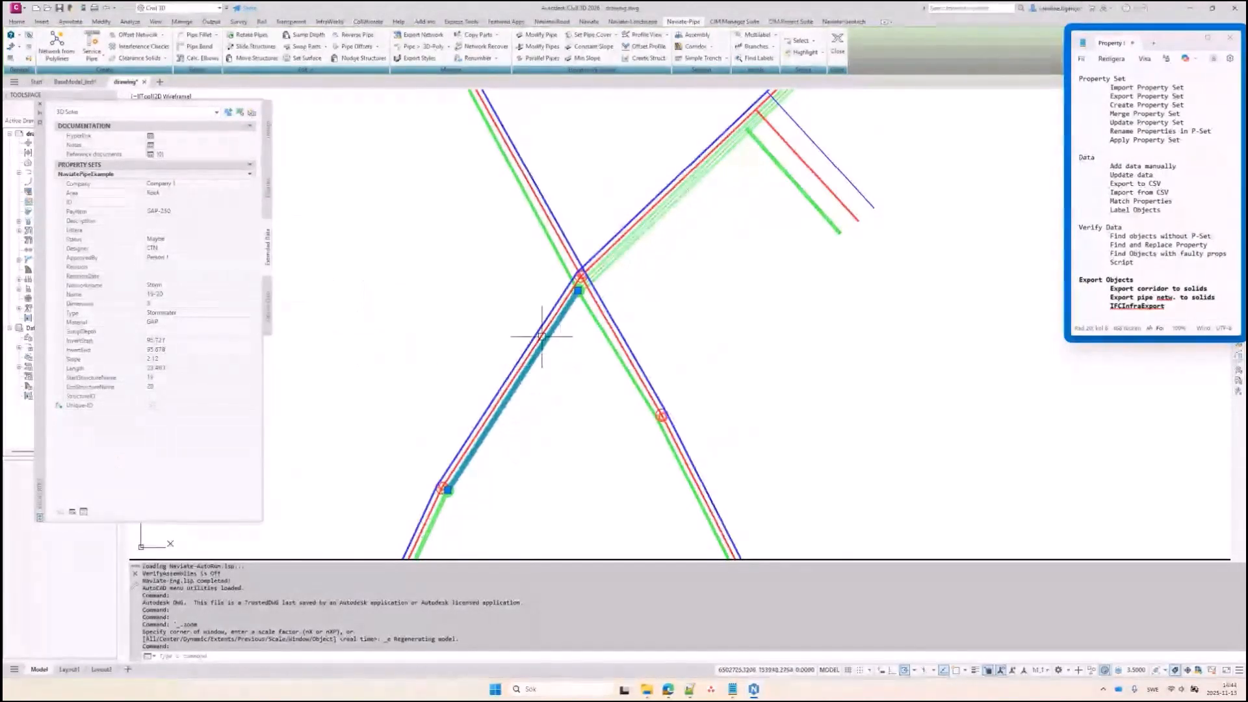
{"action": "key", "text": "Escape"}
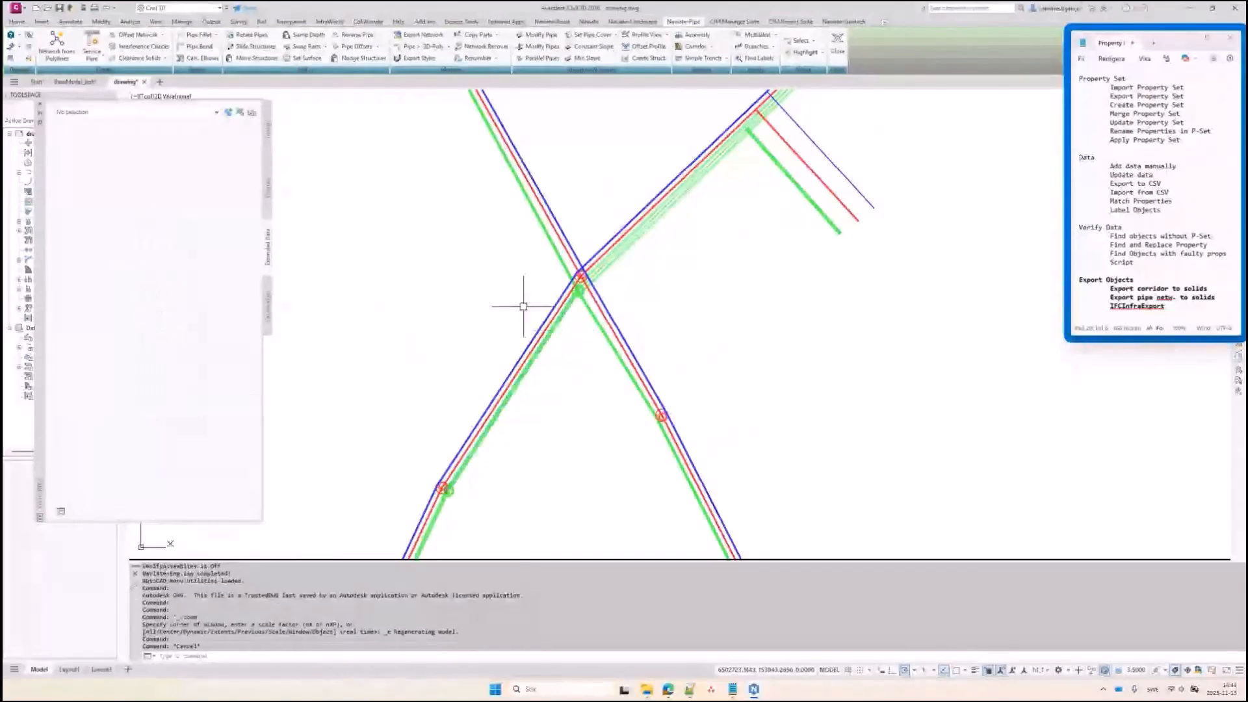
{"action": "left_click", "coordinate": [145, 82]}
{"action": "left_click", "coordinate": [641, 365]}
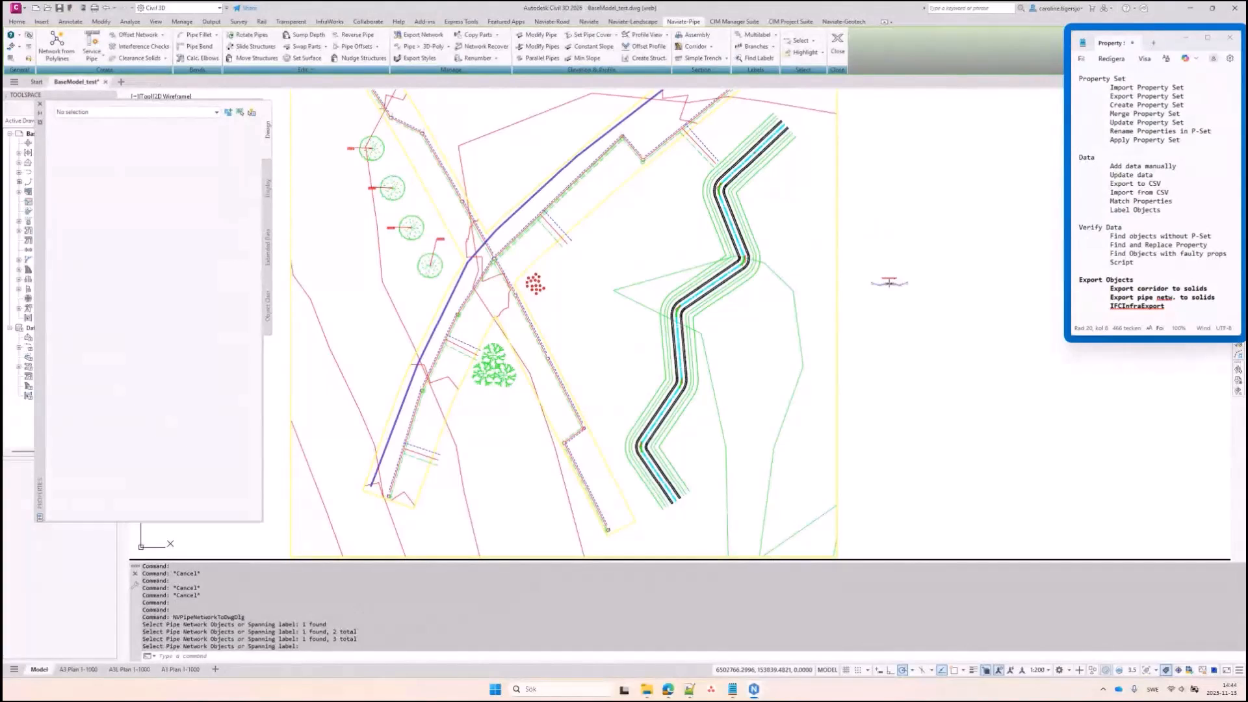
Attach only NaviatePipeExample to the Badger Rd corridor via Extended Data's Add Property Sets
{"action": "left_click", "coordinate": [720, 295]}
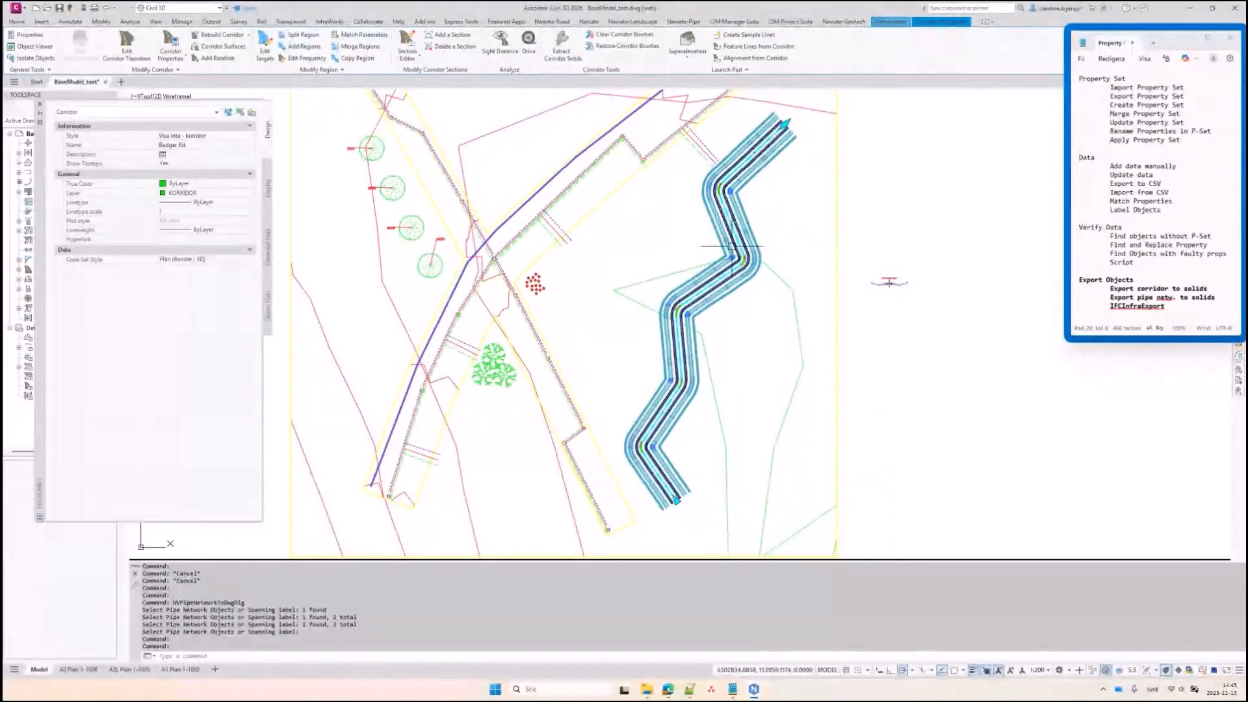
{"action": "left_click", "coordinate": [268, 260]}
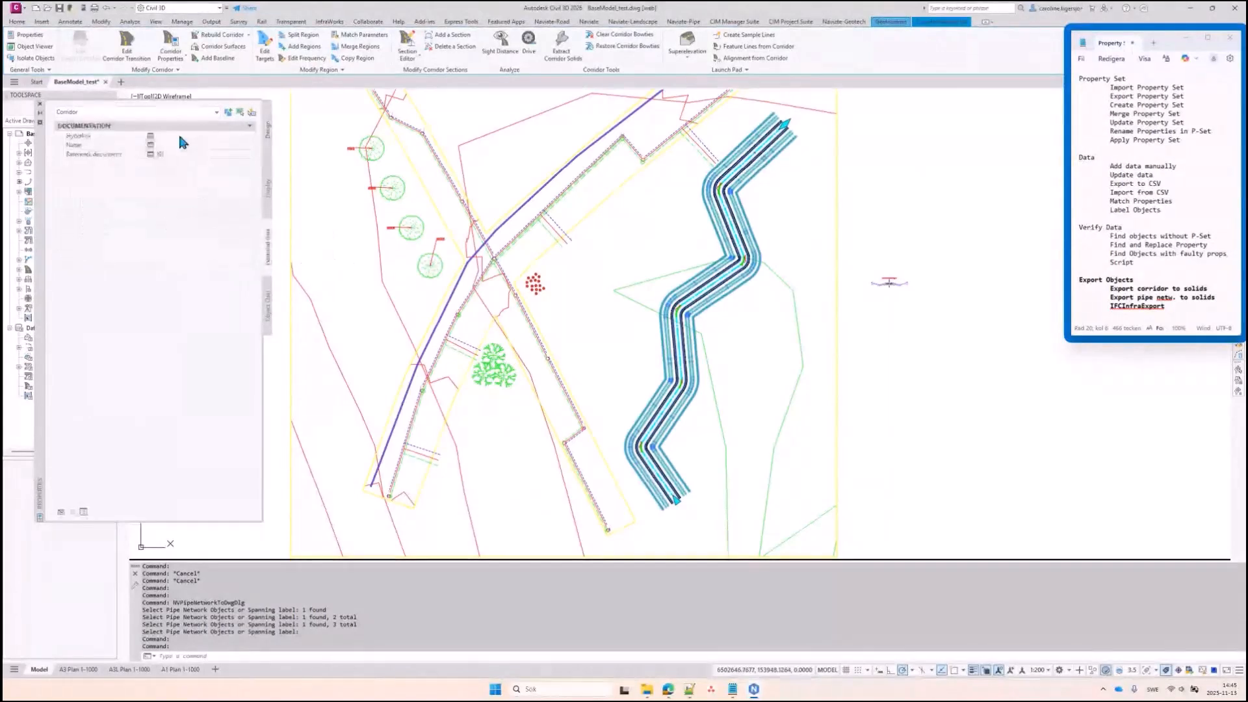
{"action": "left_click", "coordinate": [65, 509]}
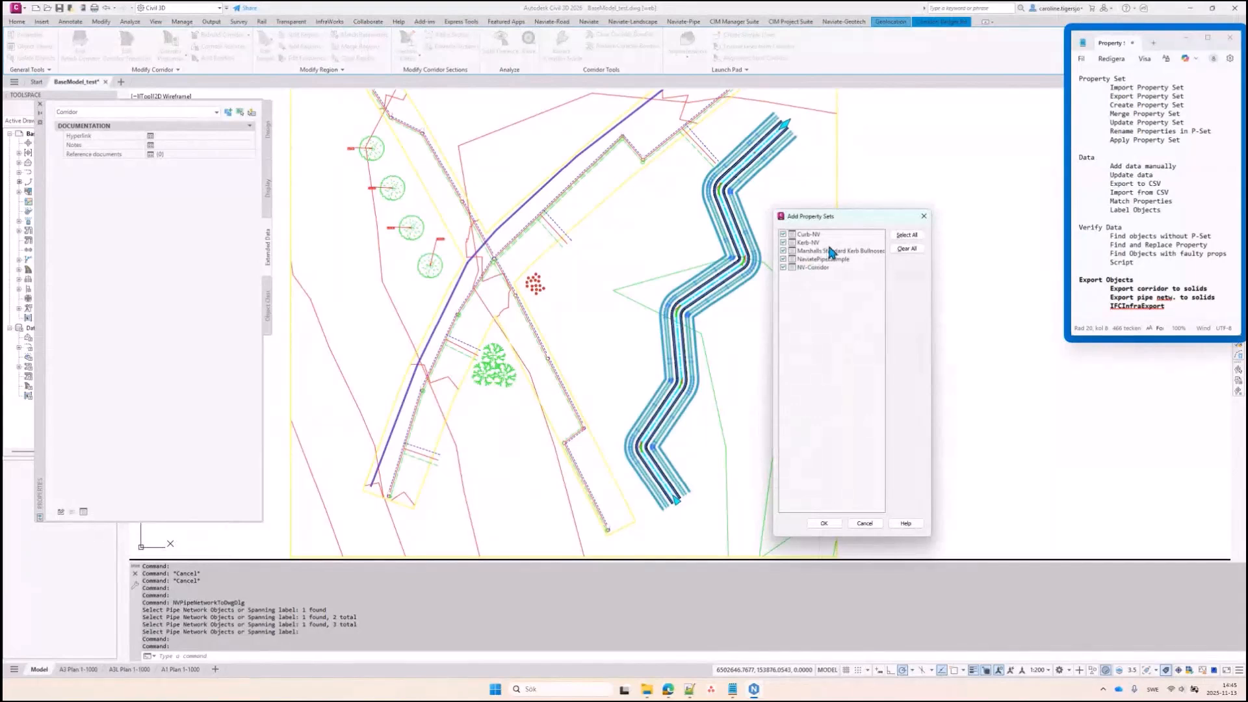
{"action": "left_click", "coordinate": [783, 267]}
{"action": "left_click", "coordinate": [784, 234]}
{"action": "left_click", "coordinate": [784, 243]}
{"action": "left_click", "coordinate": [784, 251]}
{"action": "left_click", "coordinate": [783, 259]}
{"action": "left_click", "coordinate": [825, 523]}
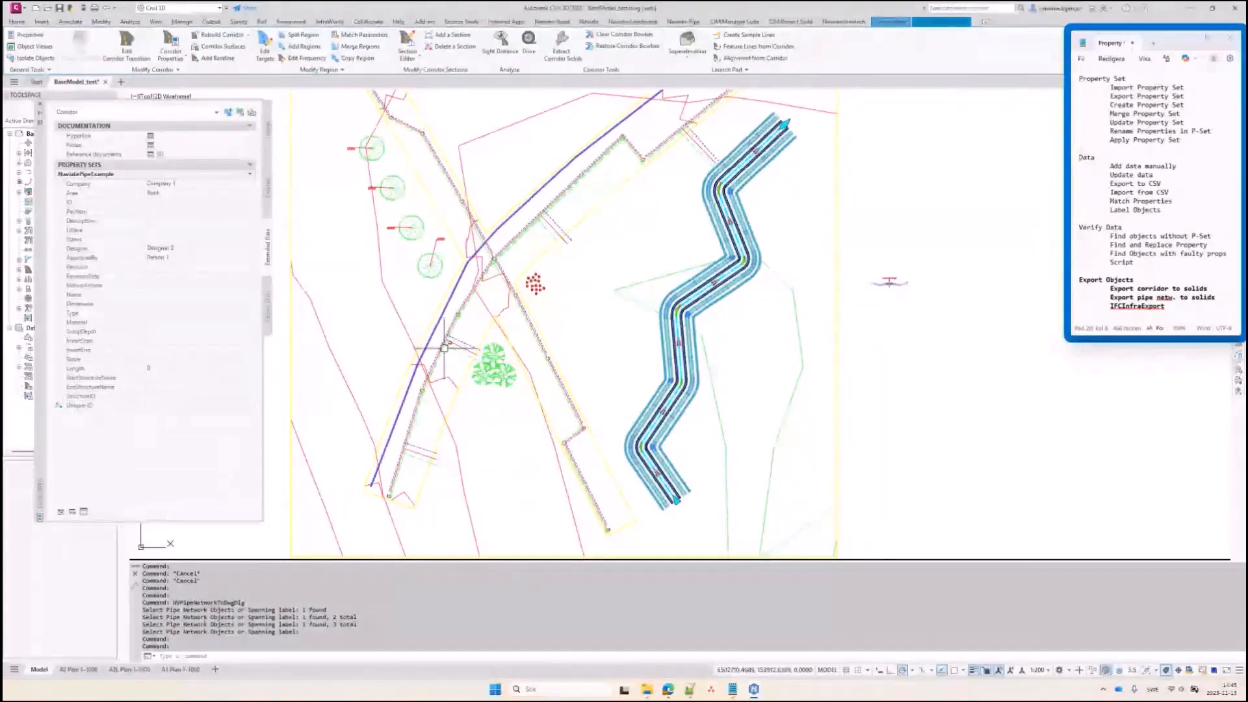
{"action": "key", "text": "Escape"}
{"action": "key", "text": "Escape"}
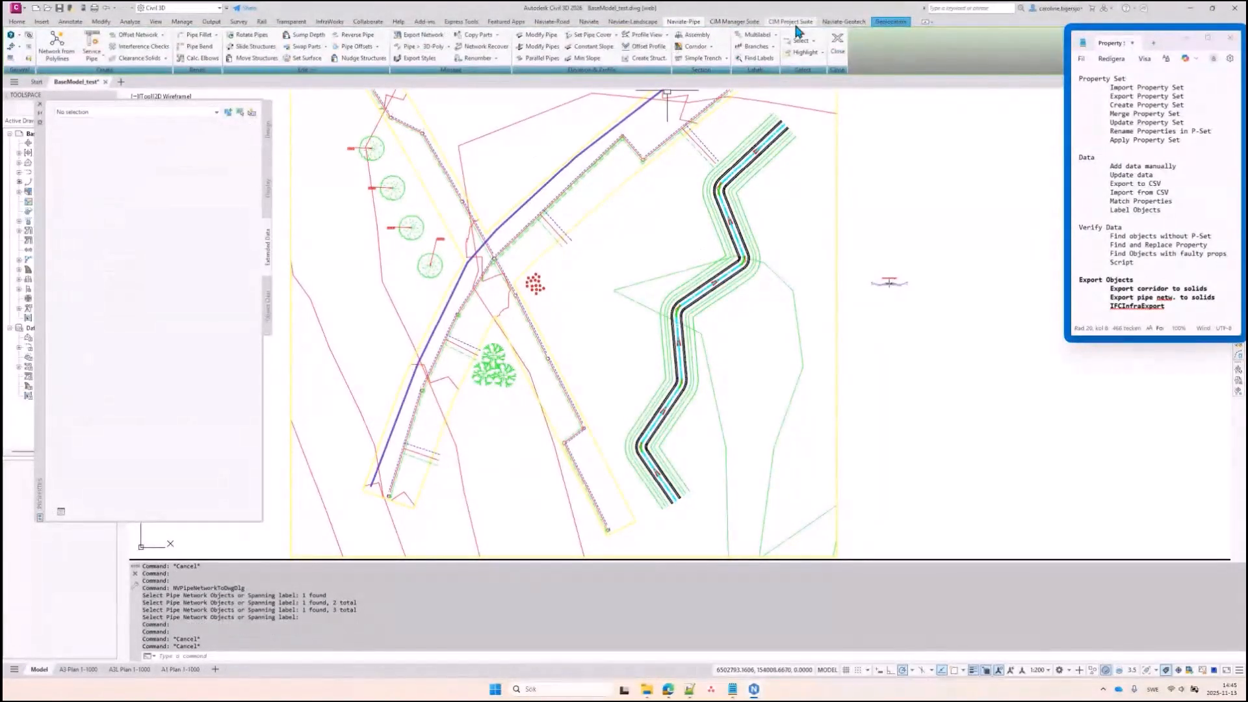
Build solids from Badger Rd's Pave1 and Pave2 shape codes with NVCorShapeToSolid settings
{"action": "left_click", "coordinate": [552, 22]}
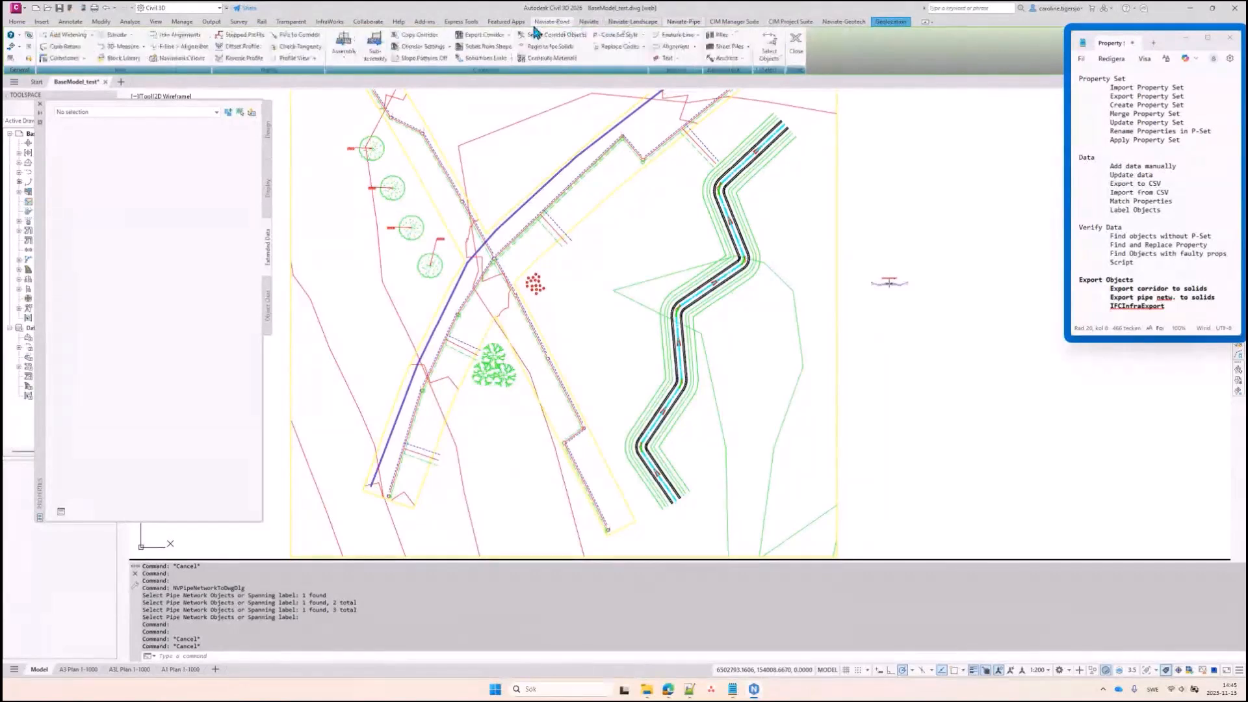
{"action": "left_click", "coordinate": [505, 52]}
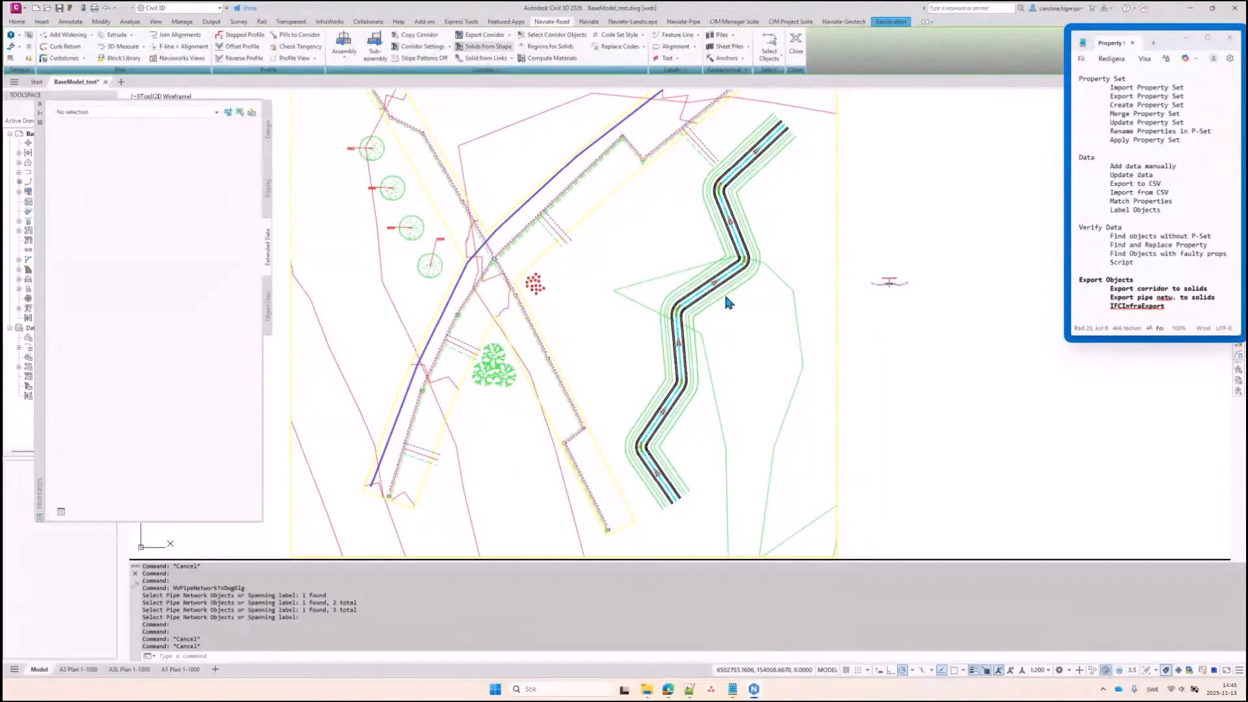
{"action": "left_click", "coordinate": [662, 317]}
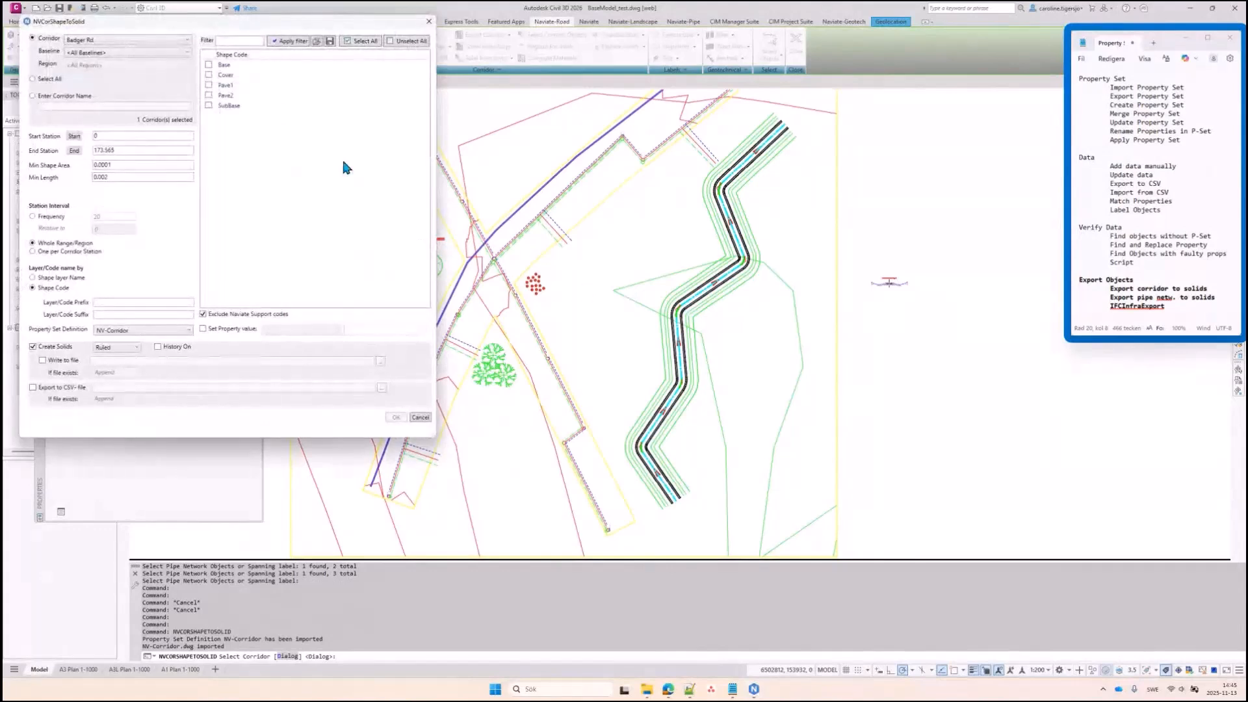
{"action": "left_click", "coordinate": [208, 86]}
{"action": "left_click", "coordinate": [209, 95]}
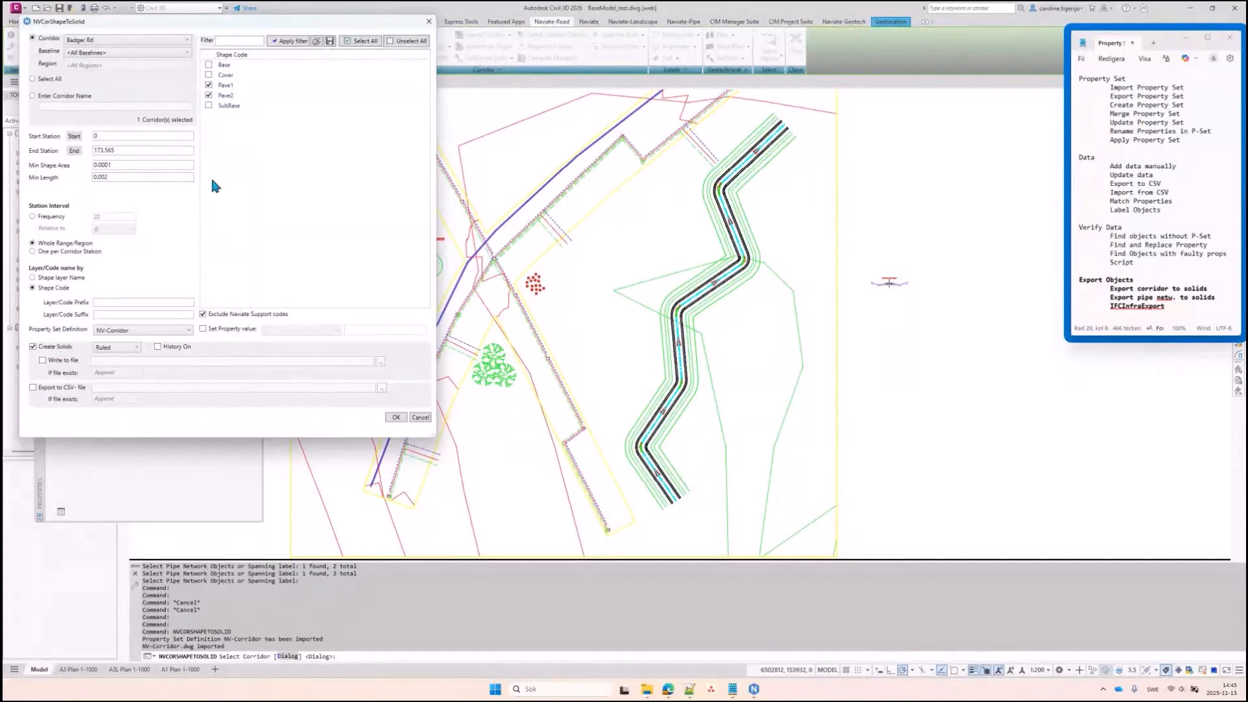
{"action": "left_click", "coordinate": [394, 421]}
{"action": "left_click", "coordinate": [398, 418]}
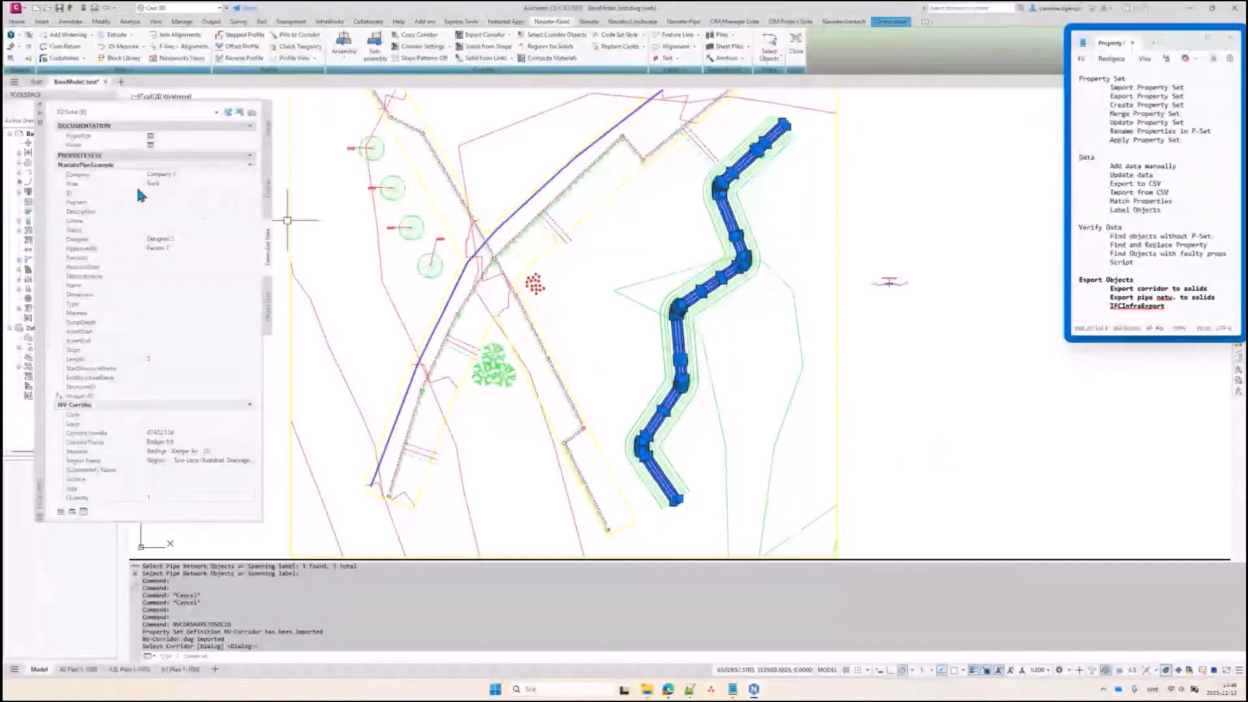
Select a Pave1 corridor solid from among the overlapping objects
{"action": "scroll", "coordinate": [156, 403], "scroll_direction": "down", "scroll_amount": 5}
{"action": "scroll", "coordinate": [158, 416], "scroll_direction": "down", "scroll_amount": 3}
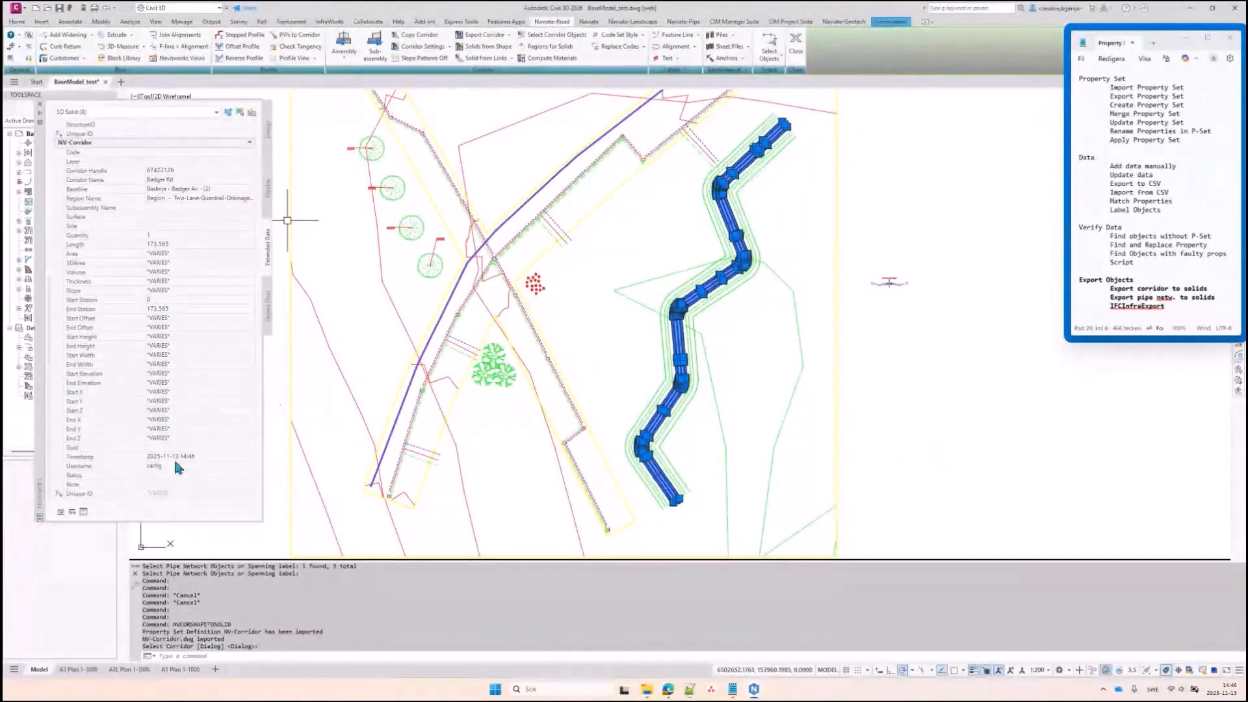
{"action": "key", "text": "Escape"}
{"action": "scroll", "coordinate": [696, 338], "scroll_direction": "up", "scroll_amount": 5}
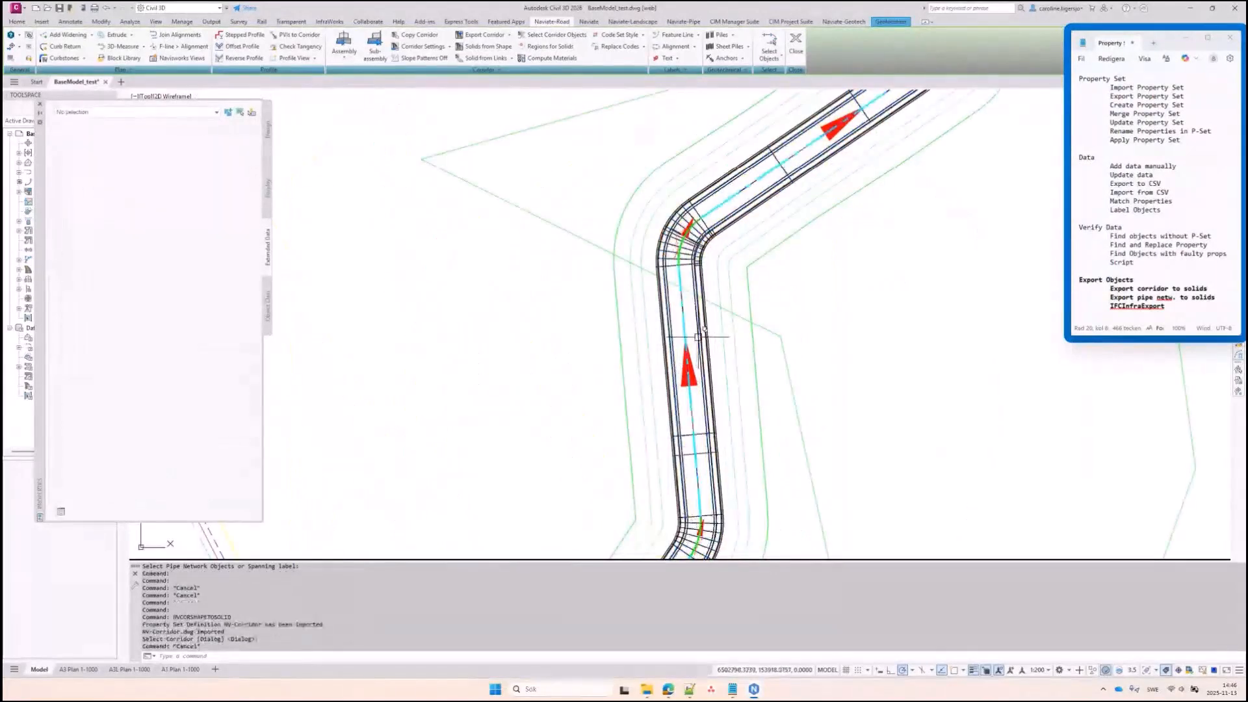
{"action": "left_click", "coordinate": [699, 337]}
{"action": "left_click", "coordinate": [756, 379]}
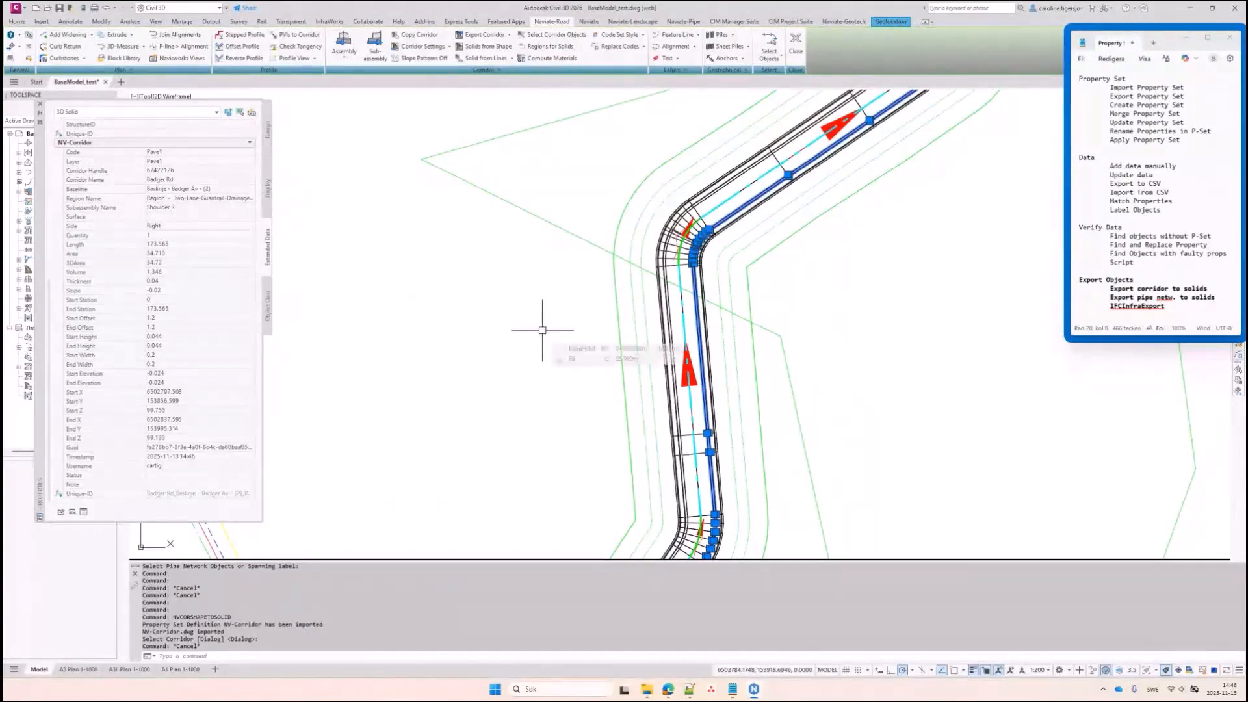
Review the solid's NV-Corridor property values, then save BaseModel_test.dwg
{"action": "scroll", "coordinate": [542, 330], "scroll_direction": "down", "scroll_amount": 3}
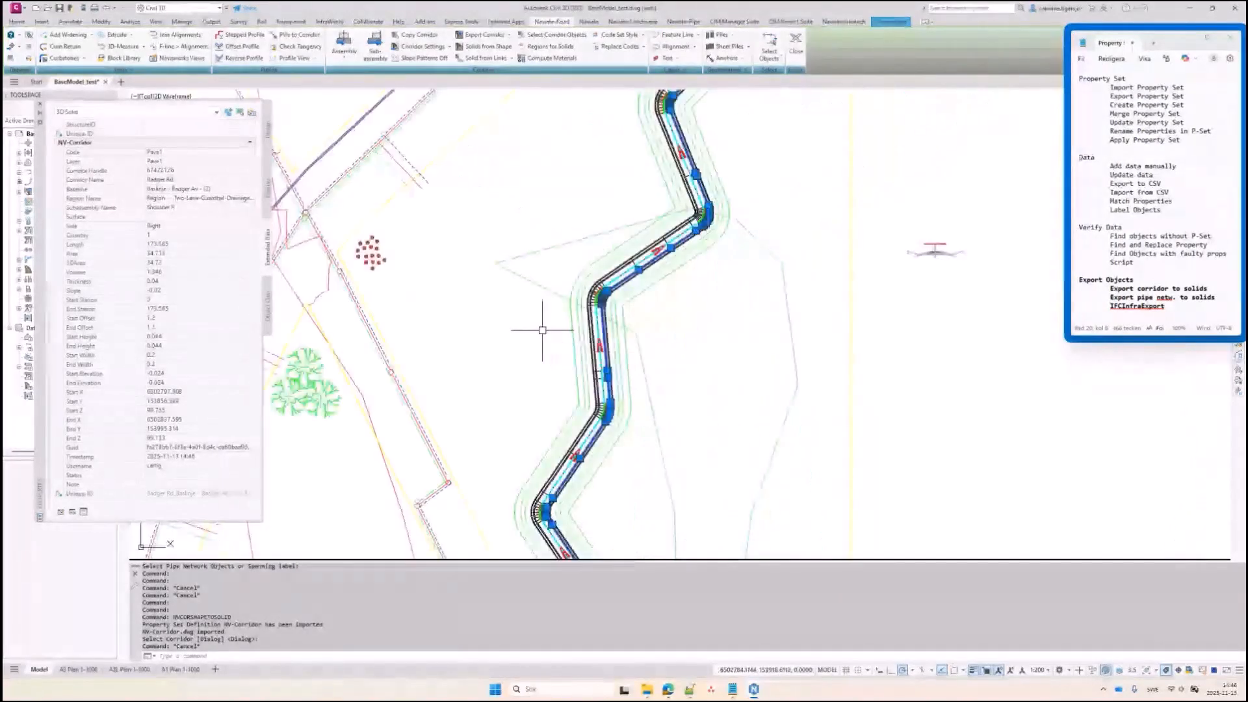
{"action": "middle_click_drag", "start_coordinate": [580, 286], "coordinate": [577, 336]}
{"action": "scroll", "coordinate": [577, 336], "scroll_direction": "down", "scroll_amount": 2}
{"action": "scroll", "coordinate": [589, 332], "scroll_direction": "up", "scroll_amount": 2}
{"action": "key", "text": "Escape"}
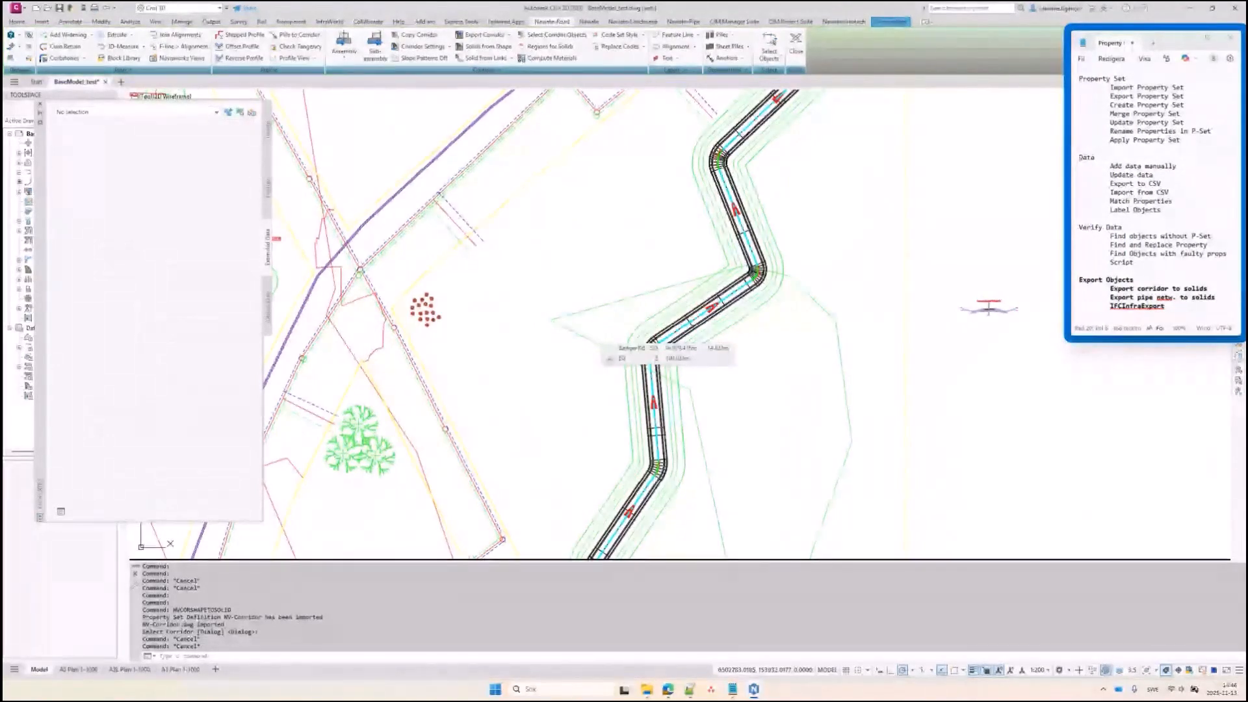
{"action": "key", "text": "ctrl+s"}
{"action": "scroll", "coordinate": [611, 272], "scroll_direction": "down", "scroll_amount": 2}
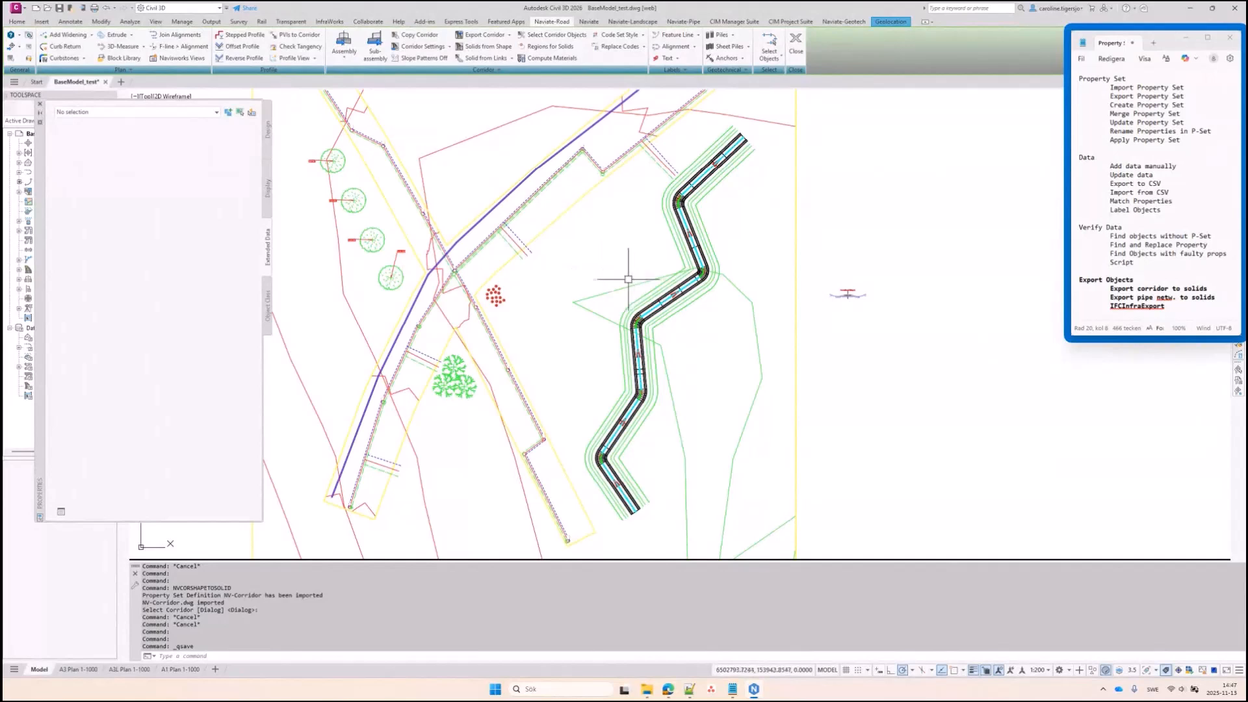
Run IFCINFRAEXPORT and save the IFC as BaseModel_test_2.ifc in the Webinar folder
{"action": "type", "text": "ifcinf"}
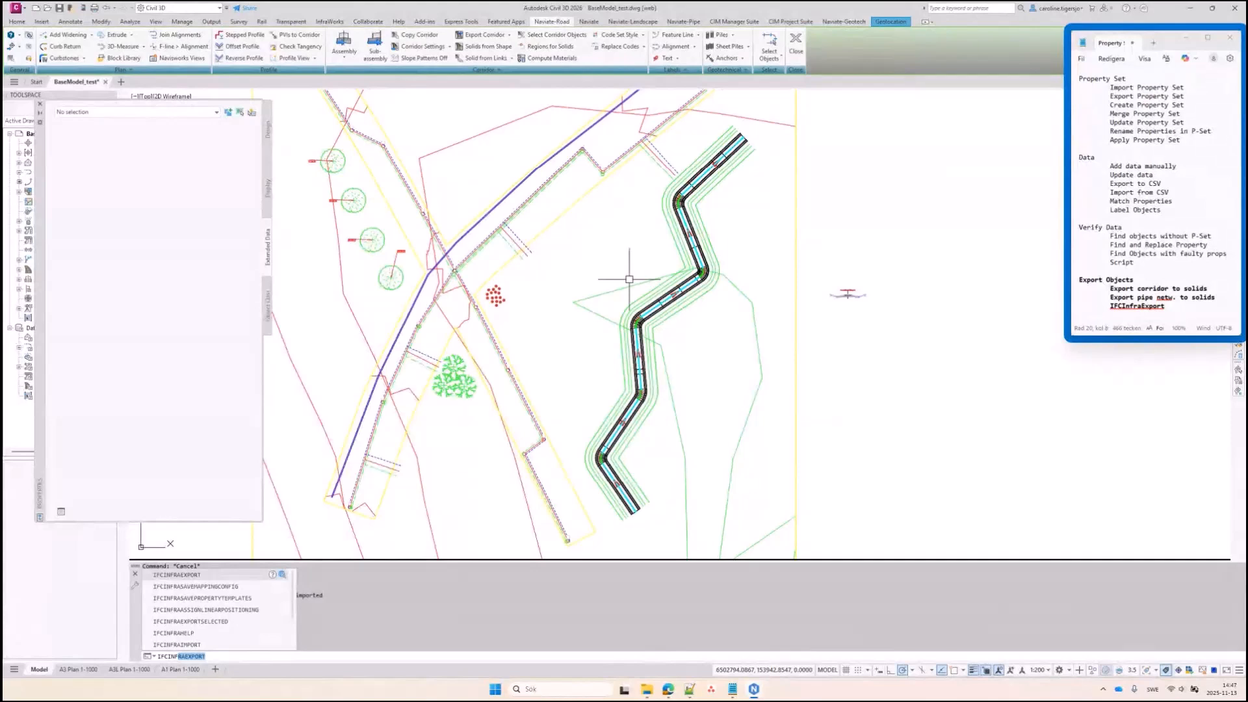
{"action": "key", "text": "Return"}
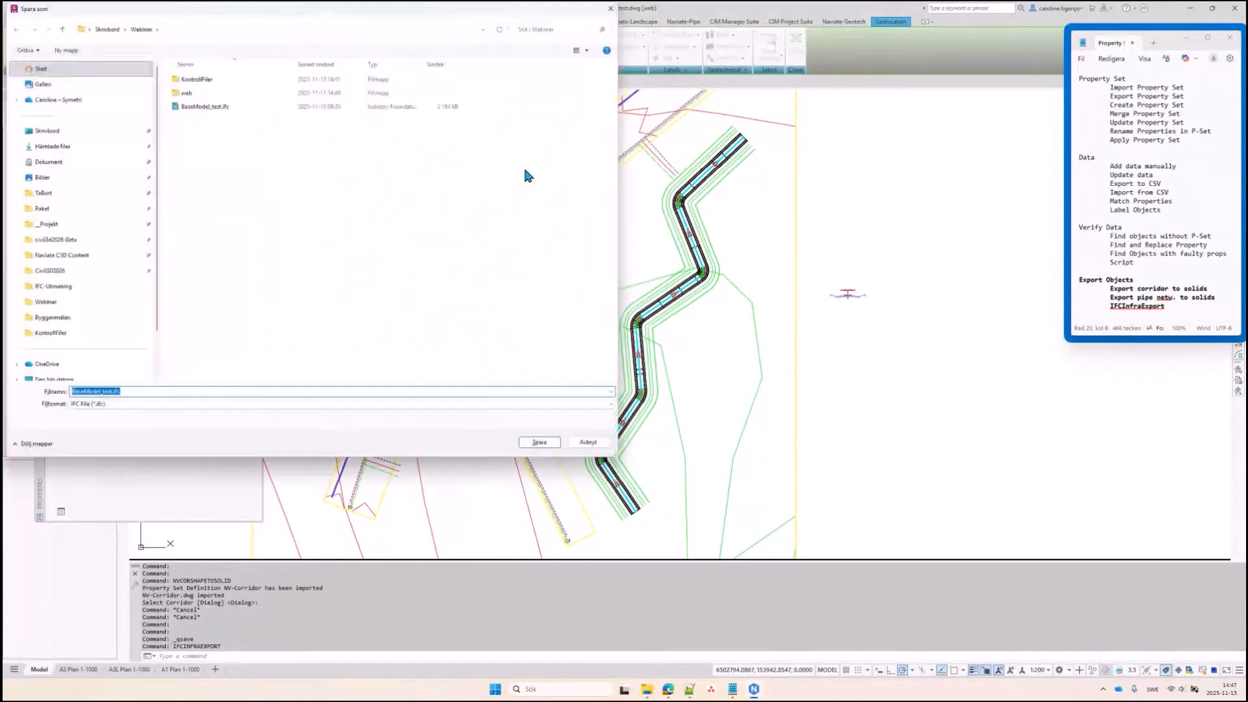
{"action": "left_click_drag", "start_coordinate": [435, 8], "coordinate": [701, 86]}
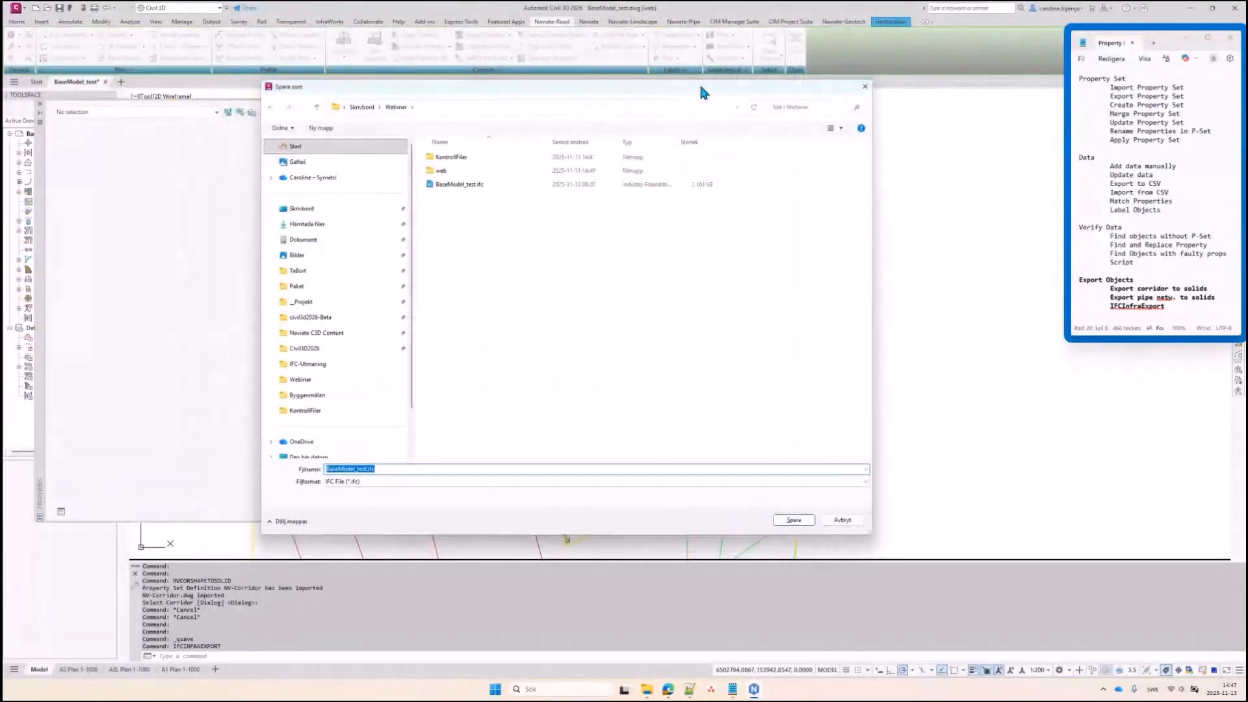
{"action": "left_click", "coordinate": [474, 185]}
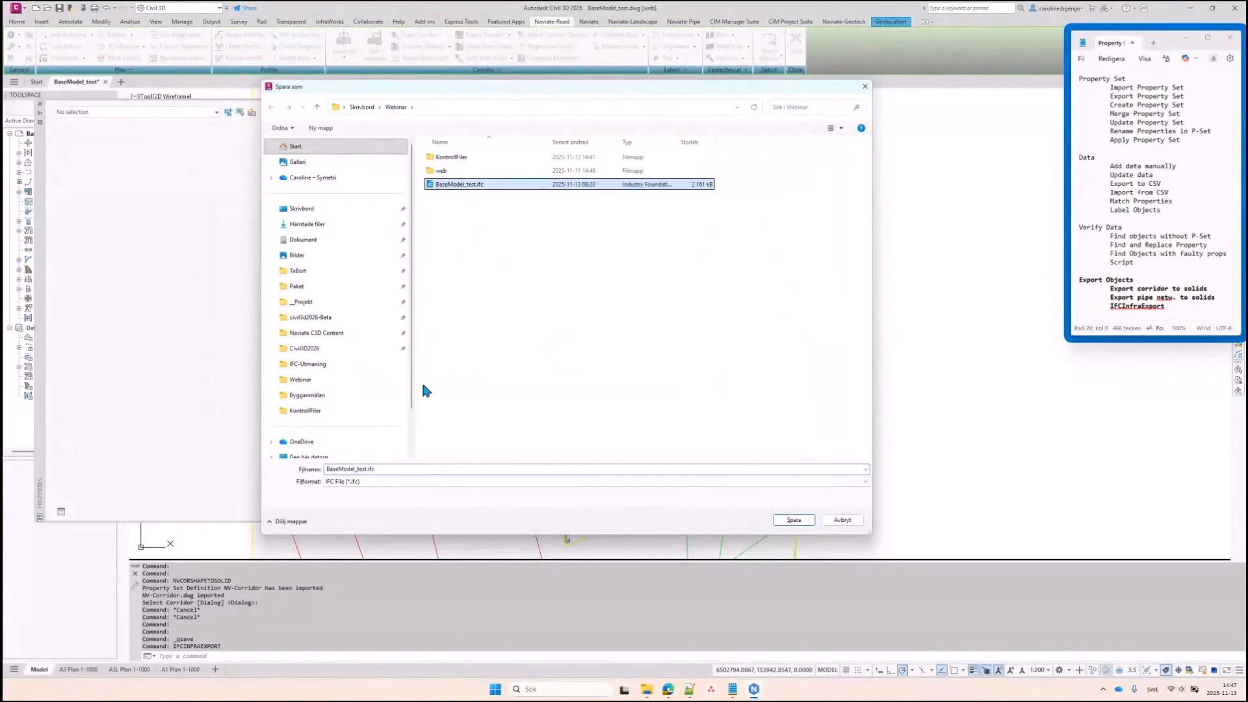
{"action": "left_click", "coordinate": [364, 469]}
{"action": "left_click", "coordinate": [364, 469]}
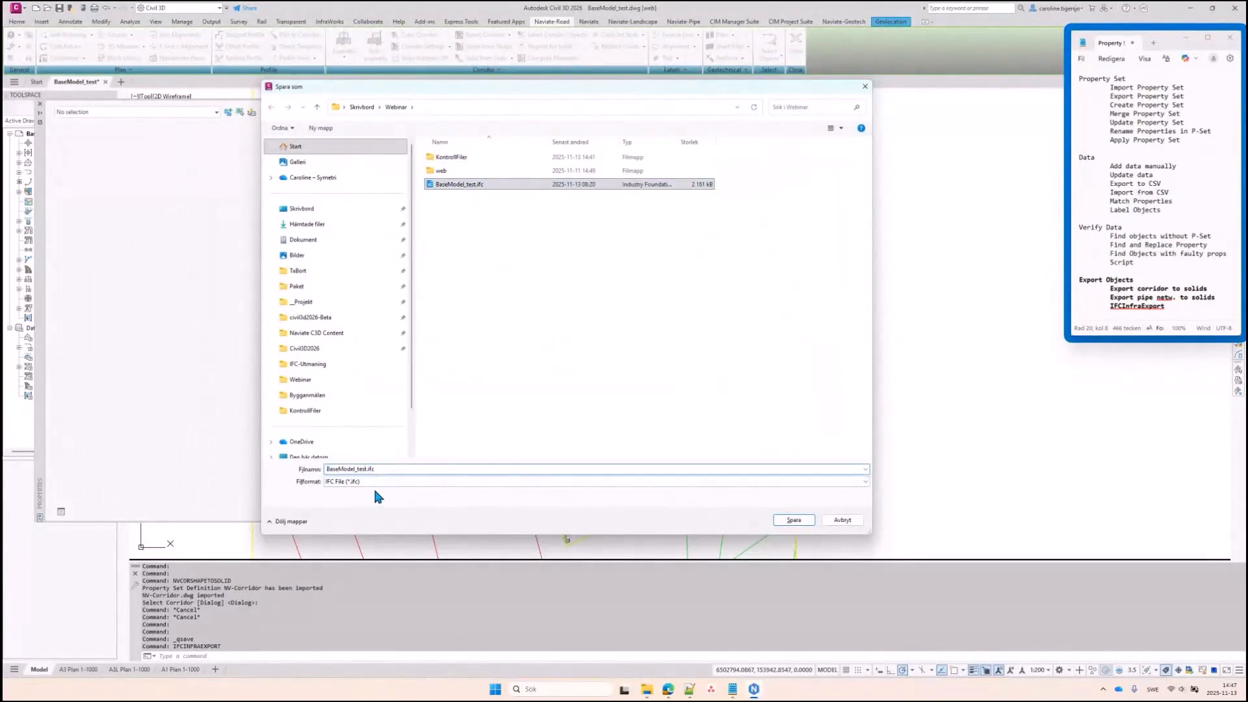
{"action": "type", "text": "_2"}
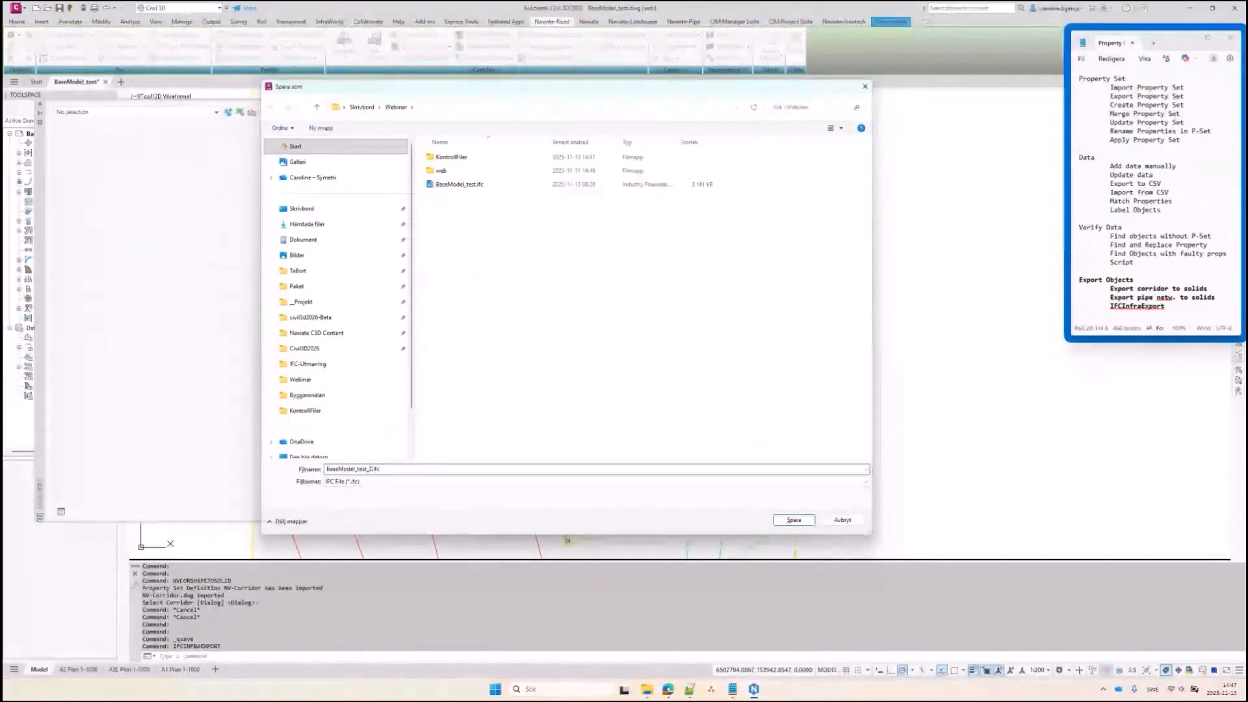
{"action": "key", "text": "Return"}
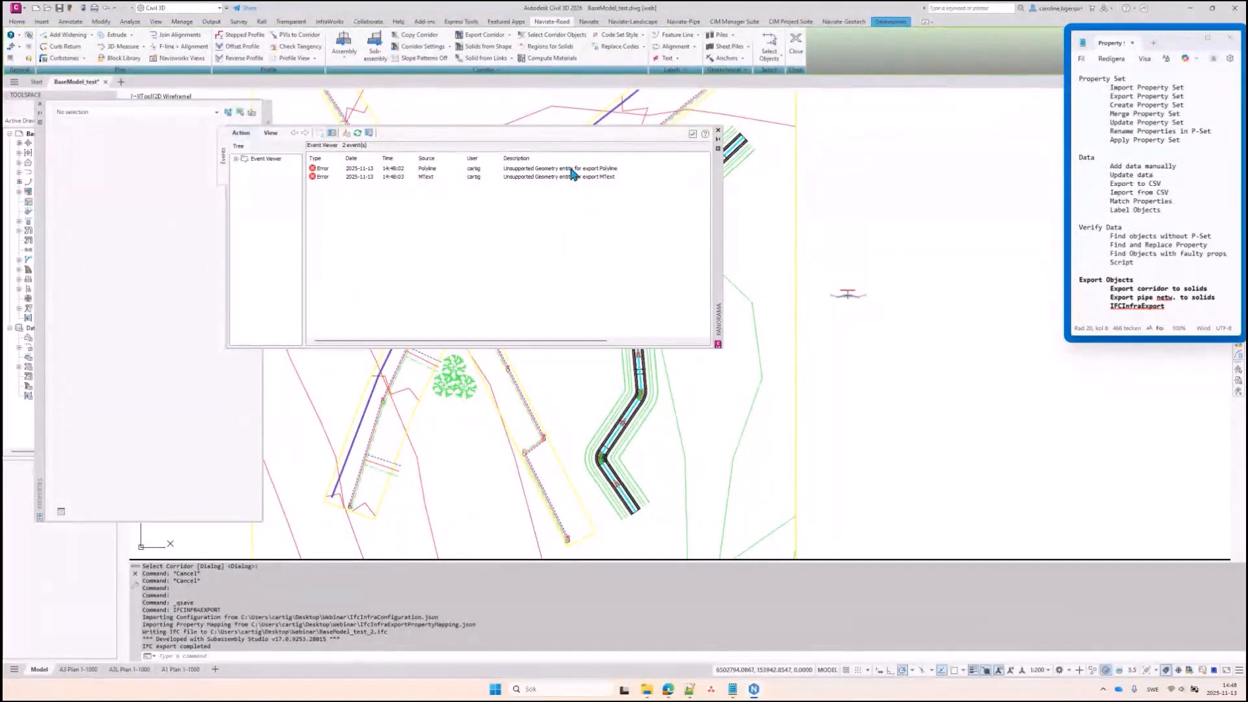
Check the unsupported Polyline geometry error, then dismiss the Event Viewer and command
{"action": "left_click", "coordinate": [549, 168]}
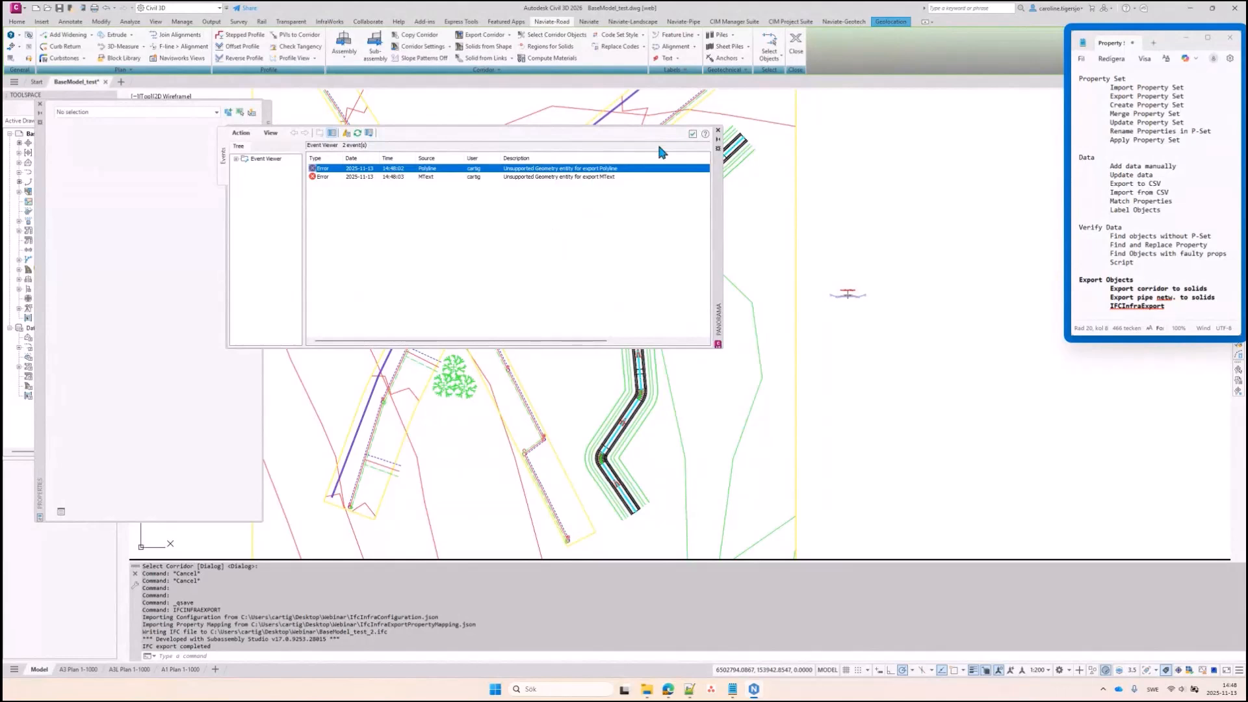
{"action": "left_click", "coordinate": [717, 130]}
{"action": "key", "text": "Escape"}
{"action": "key", "text": "Escape"}
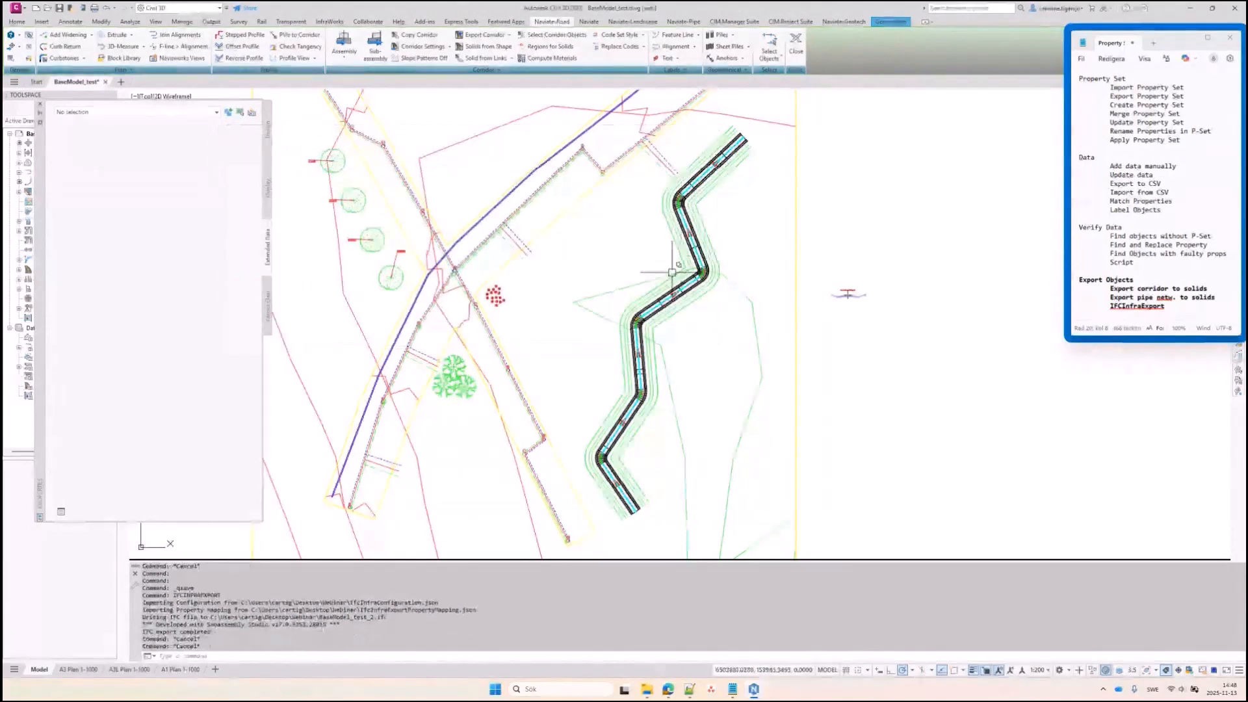
Launch BIMvision from the Start menu and load BaseModel_test_2.ifc
{"action": "key", "text": "super"}
{"action": "type", "text": "bimvision"}
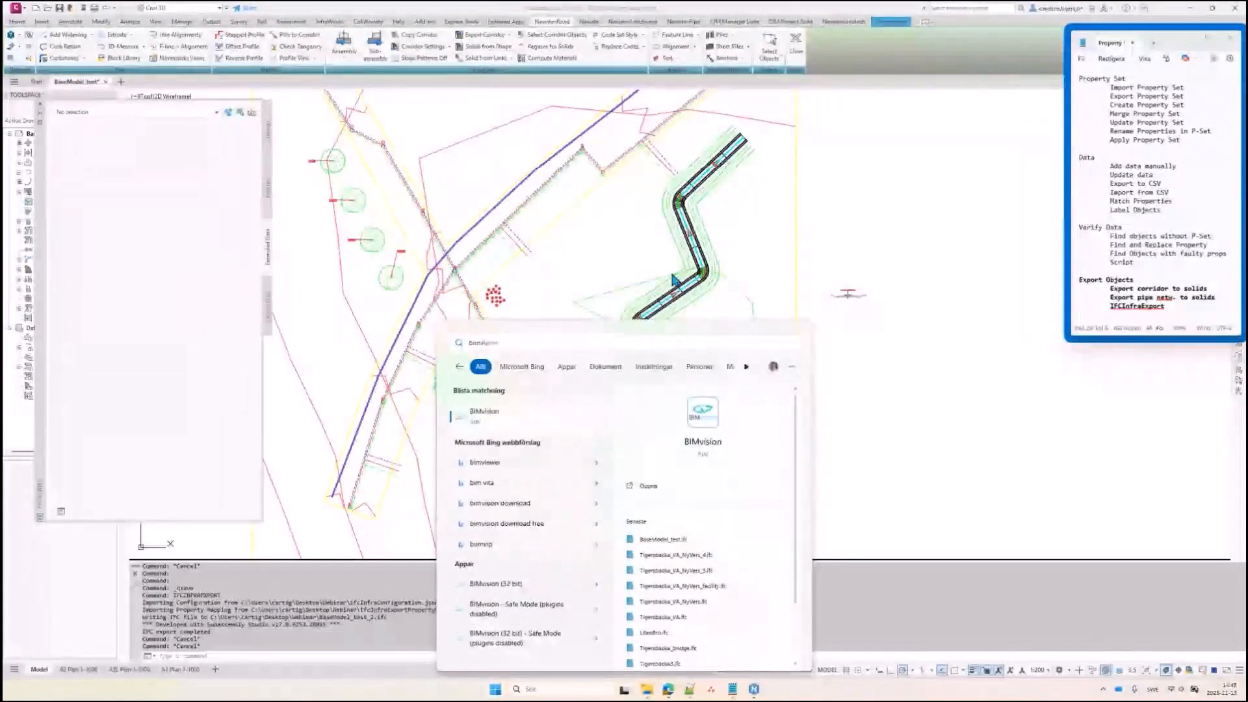
{"action": "key", "text": "Return"}
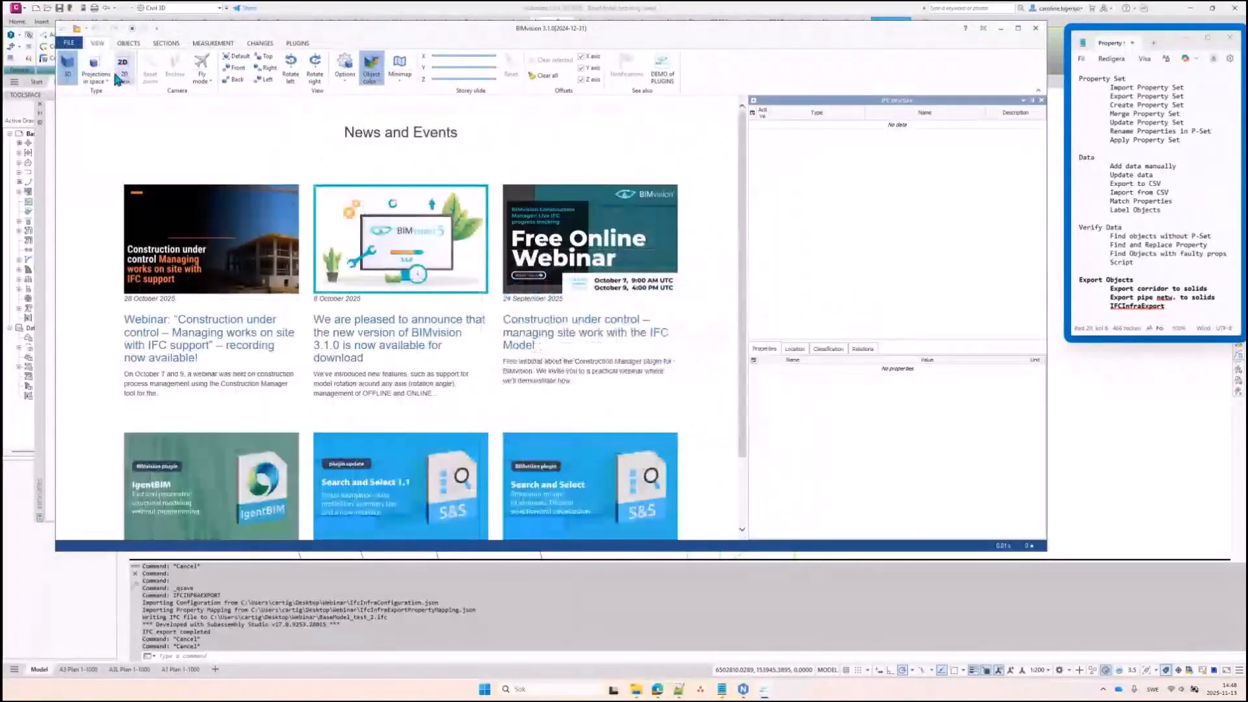
{"action": "left_click", "coordinate": [77, 28]}
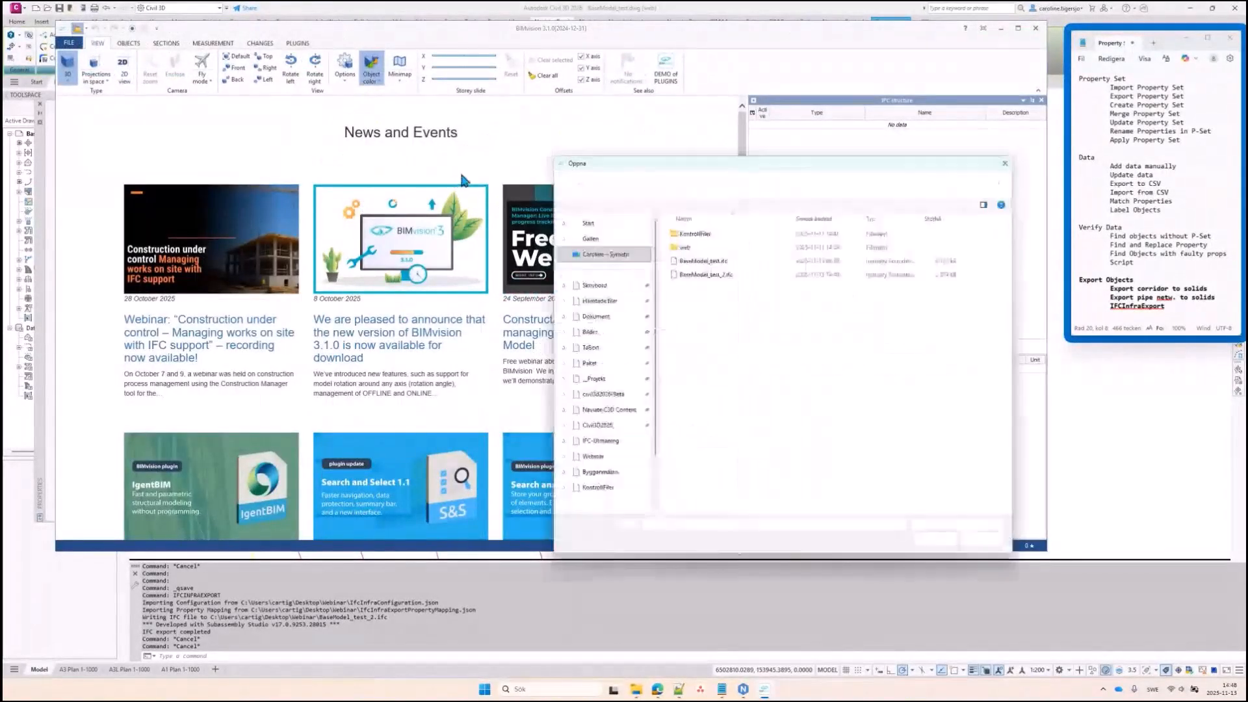
{"action": "double_click", "coordinate": [711, 276]}
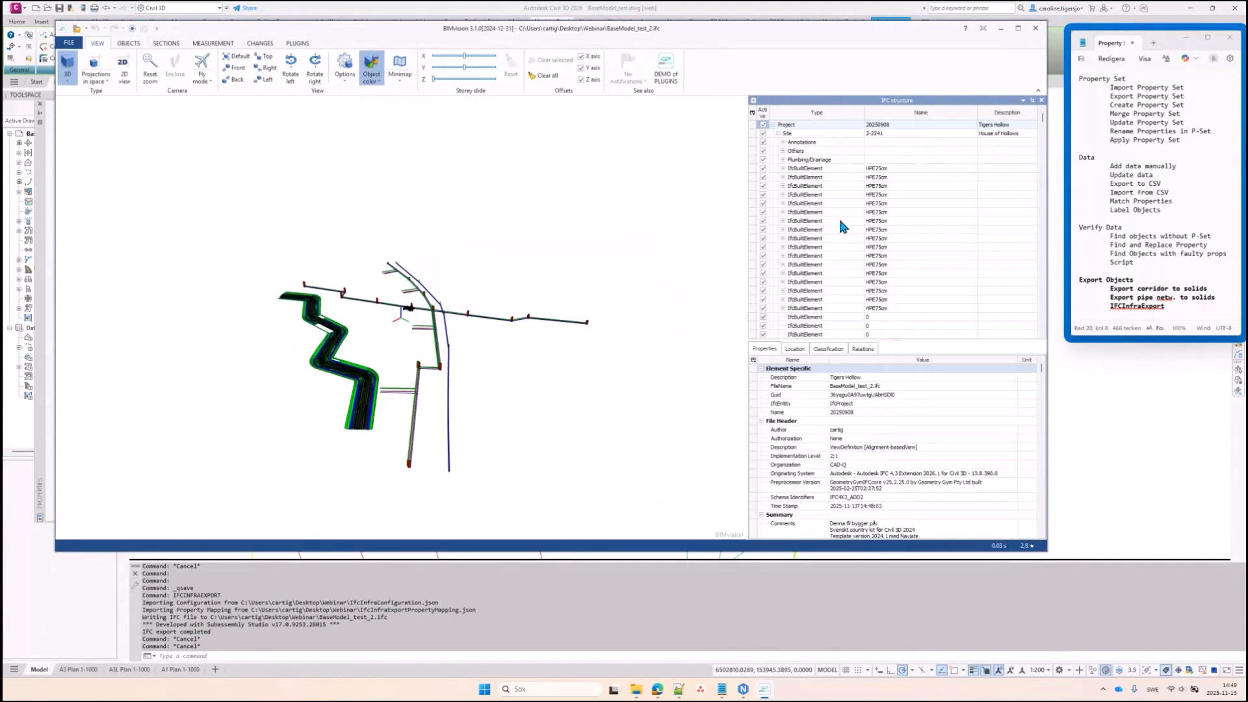
Select pipe 22-23 and read its NaviatePipeExample values, e.g. Designer CTN, Status Designed
{"action": "left_click_drag", "start_coordinate": [602, 297], "coordinate": [567, 286]}
{"action": "scroll", "coordinate": [471, 342], "scroll_direction": "up", "scroll_amount": 3}
{"action": "mouse_move", "coordinate": [472, 346]}
{"action": "left_mouse_down"}
{"action": "mouse_move", "coordinate": [477, 311]}
{"action": "mouse_move", "coordinate": [474, 323]}
{"action": "left_mouse_up"}
{"action": "scroll", "coordinate": [388, 351], "scroll_direction": "up", "scroll_amount": 3}
{"action": "scroll", "coordinate": [388, 351], "scroll_direction": "up", "scroll_amount": 3}
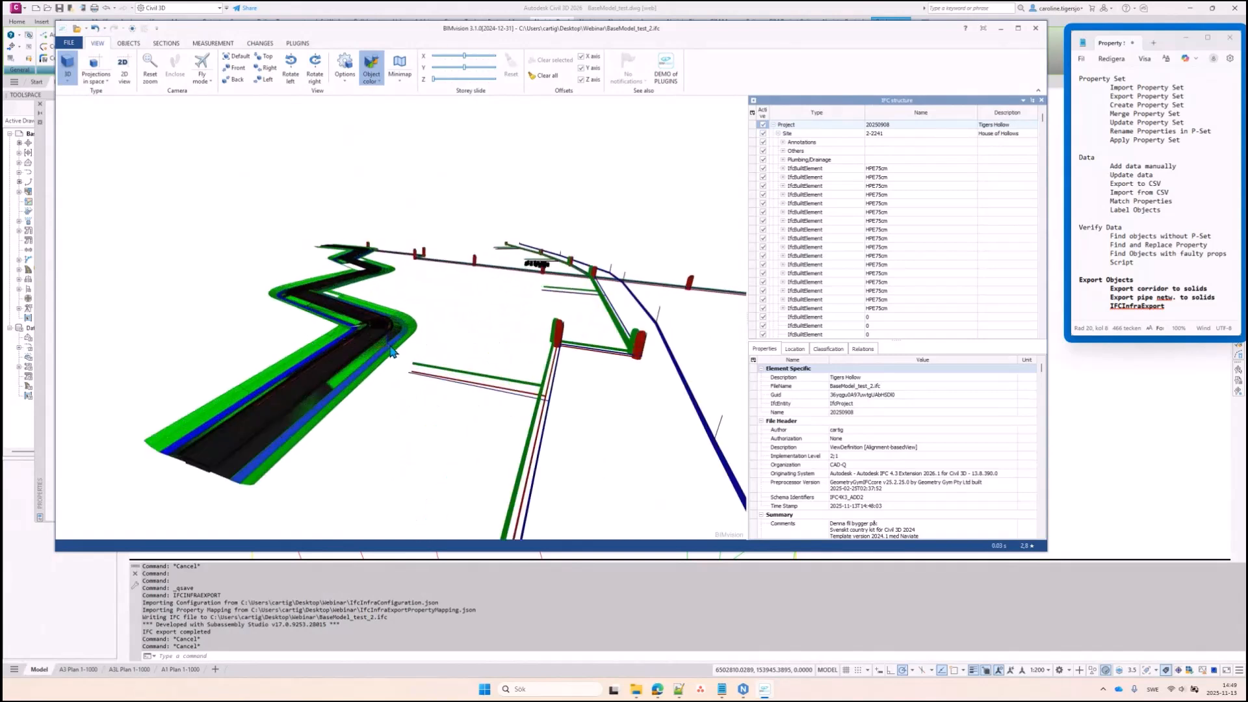
{"action": "left_click", "coordinate": [550, 366]}
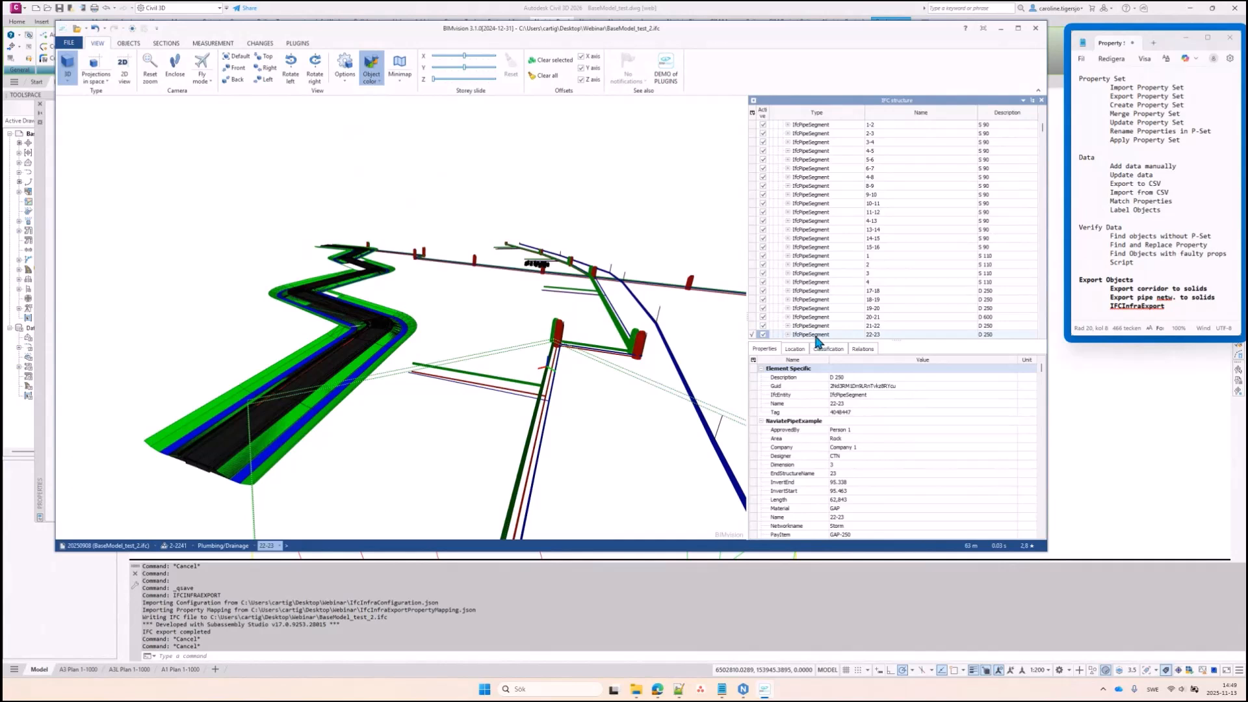
{"action": "left_click_drag", "start_coordinate": [901, 344], "coordinate": [905, 197]}
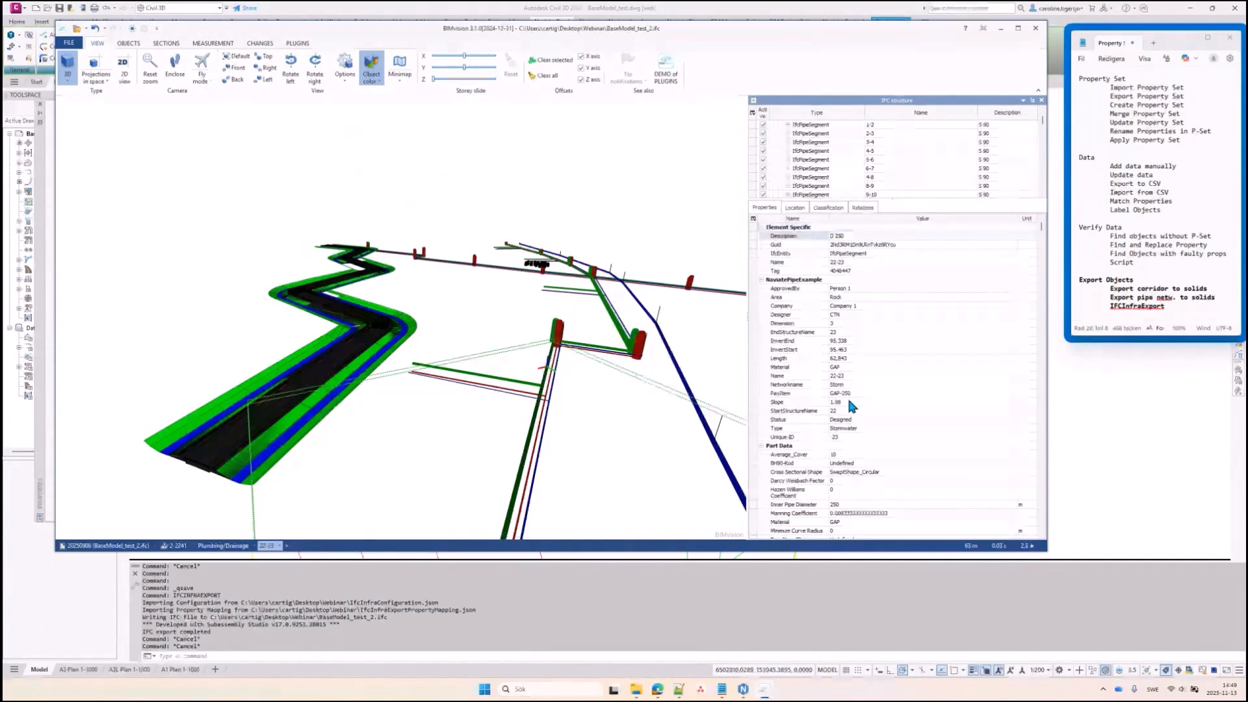
{"action": "scroll", "coordinate": [848, 433], "scroll_direction": "down", "scroll_amount": 3}
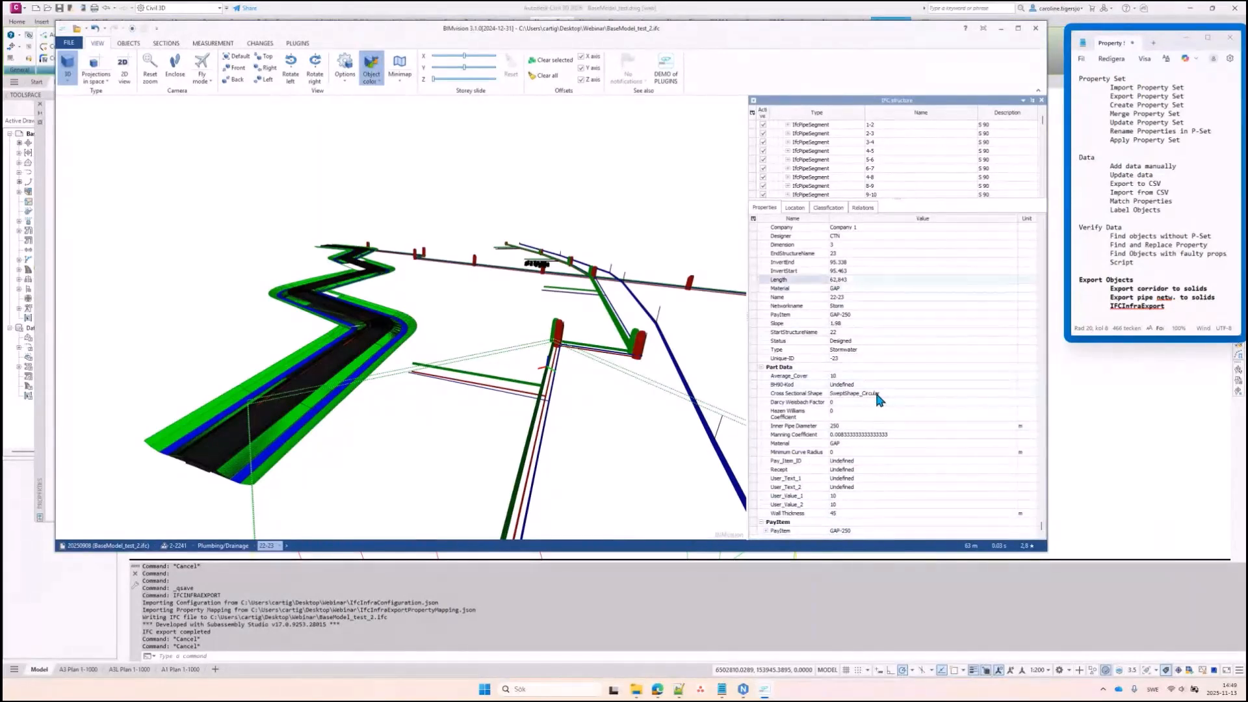
{"action": "scroll", "coordinate": [877, 395], "scroll_direction": "up", "scroll_amount": 3}
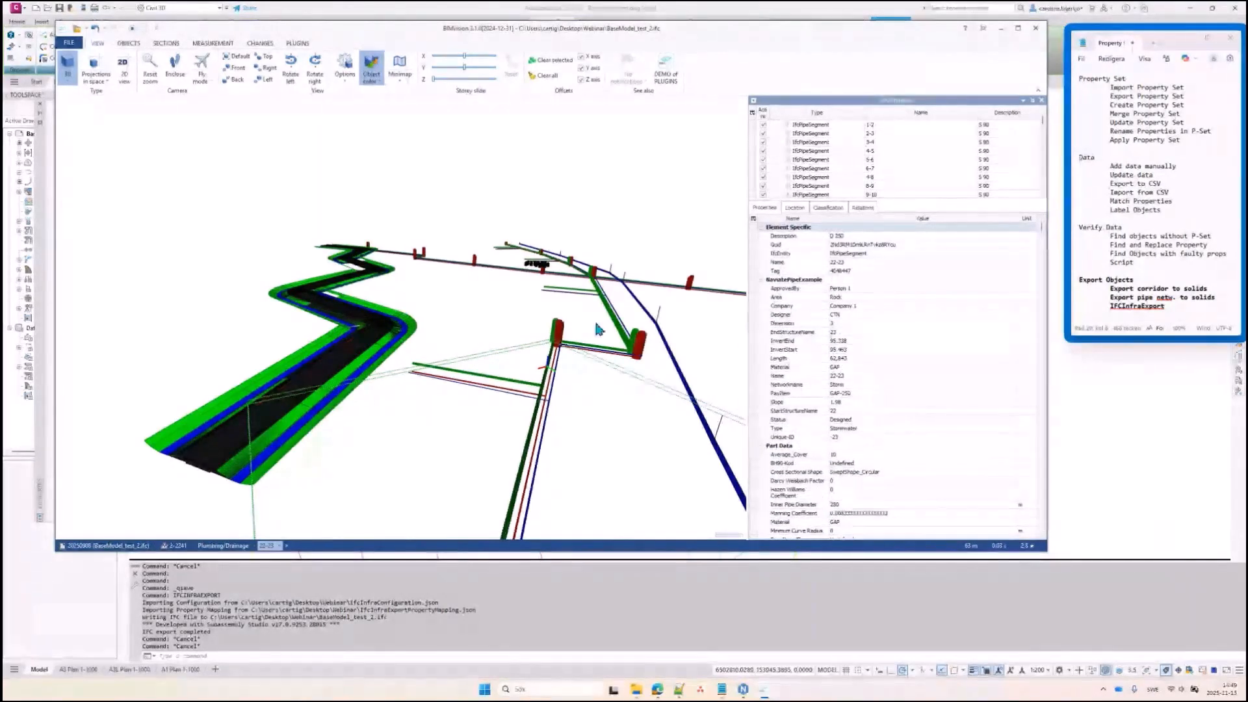
{"action": "scroll", "coordinate": [514, 306], "scroll_direction": "down", "scroll_amount": 5}
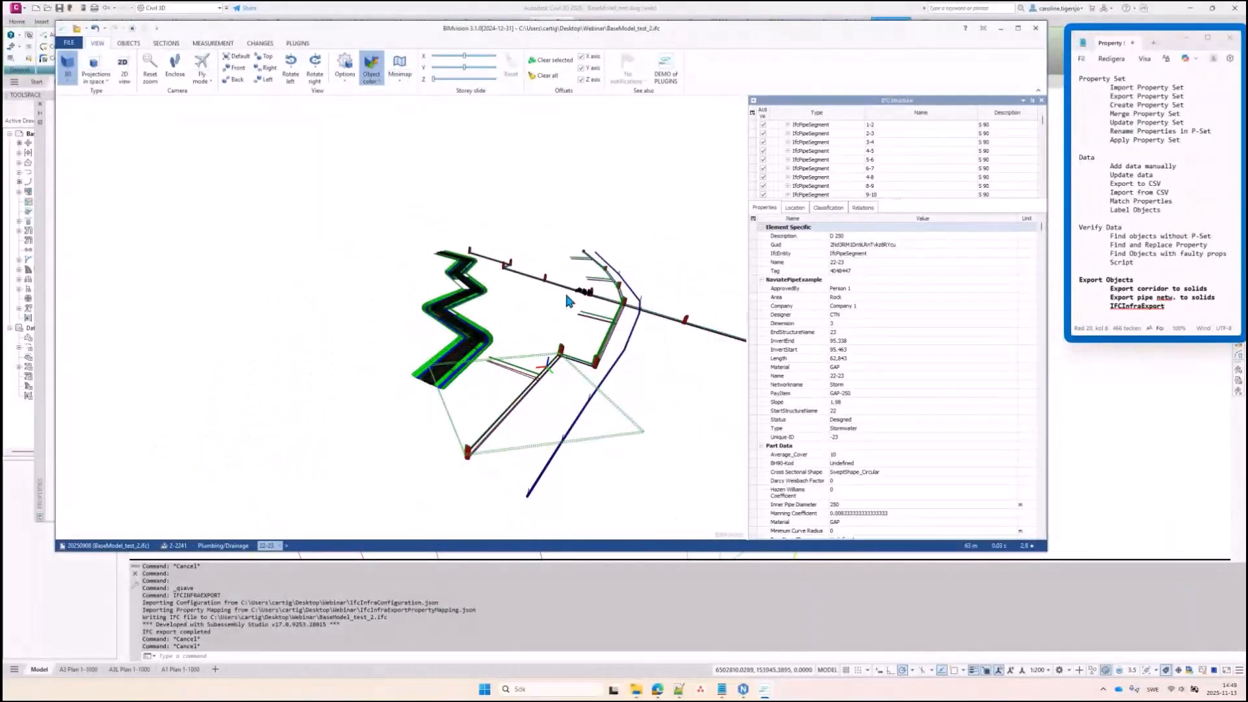
{"action": "middle_click_drag", "start_coordinate": [569, 294], "coordinate": [539, 301]}
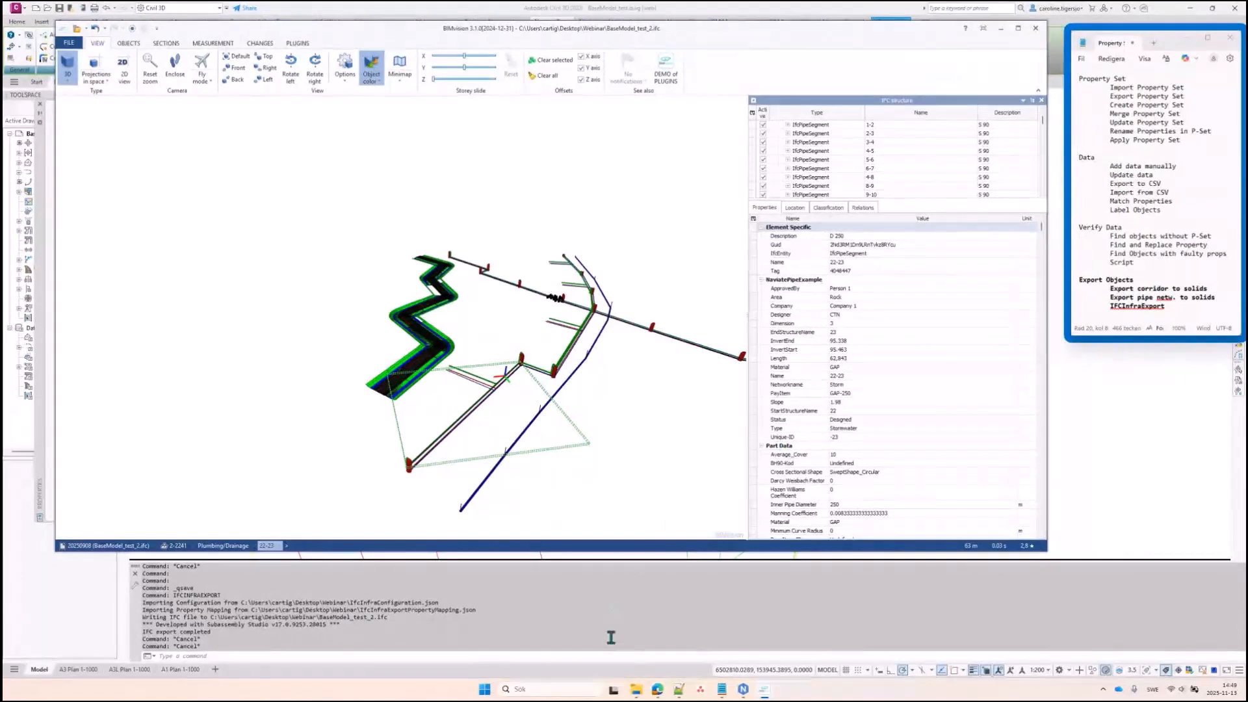
{"action": "key", "text": "Escape"}
{"action": "left_click", "coordinate": [637, 693]}
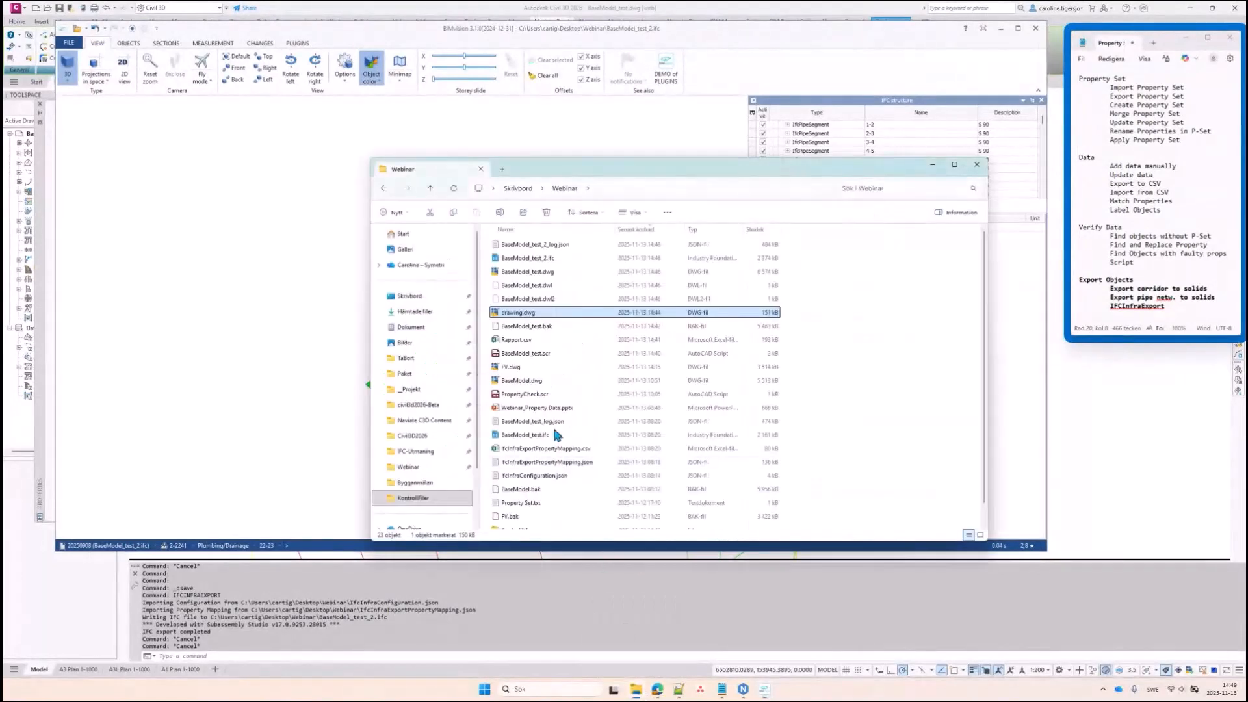
{"action": "left_click", "coordinate": [530, 463]}
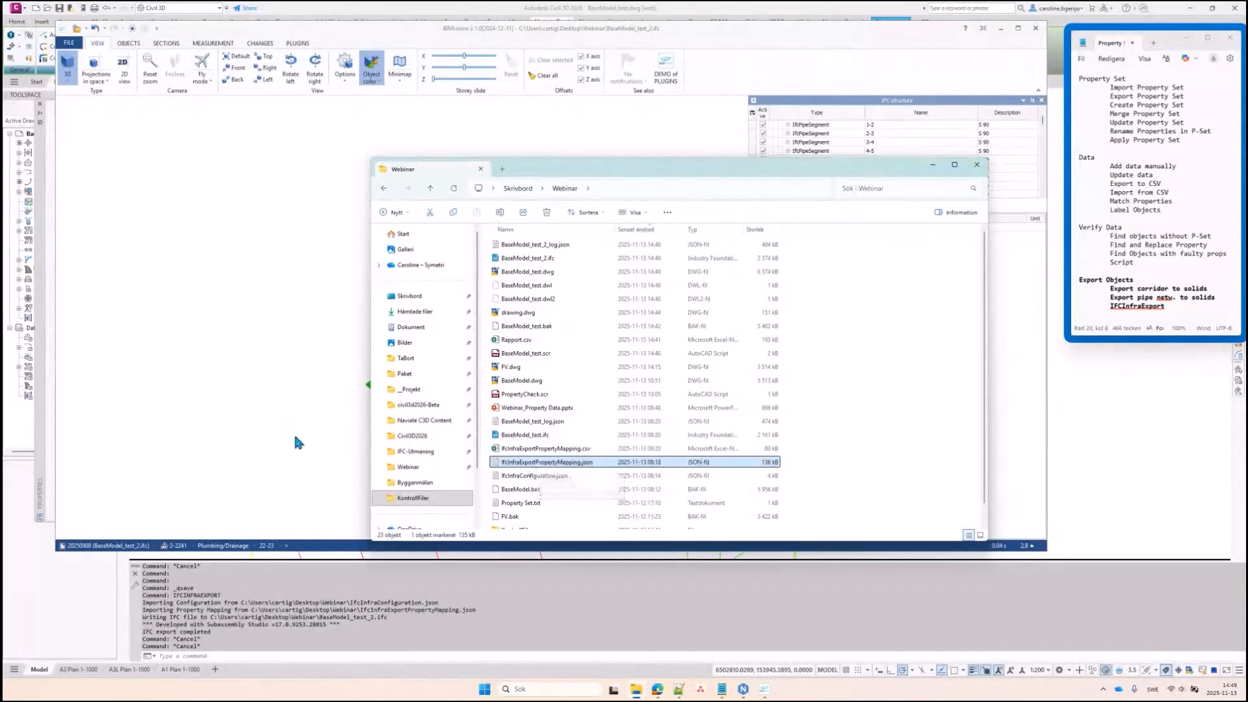
{"action": "left_click", "coordinate": [286, 431]}
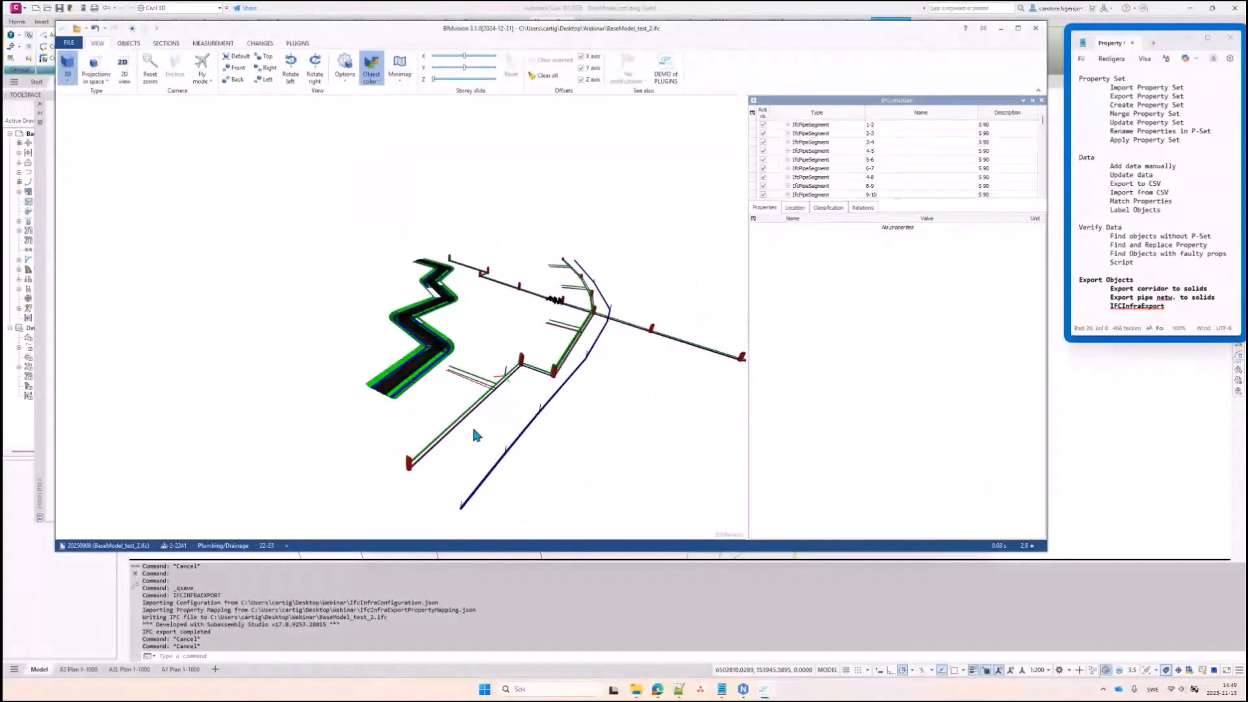
Browse the corridor IFC tree, selecting the daylight fill, the Badger Rd road and its Cover element
{"action": "scroll", "coordinate": [492, 423], "scroll_direction": "up", "scroll_amount": 2}
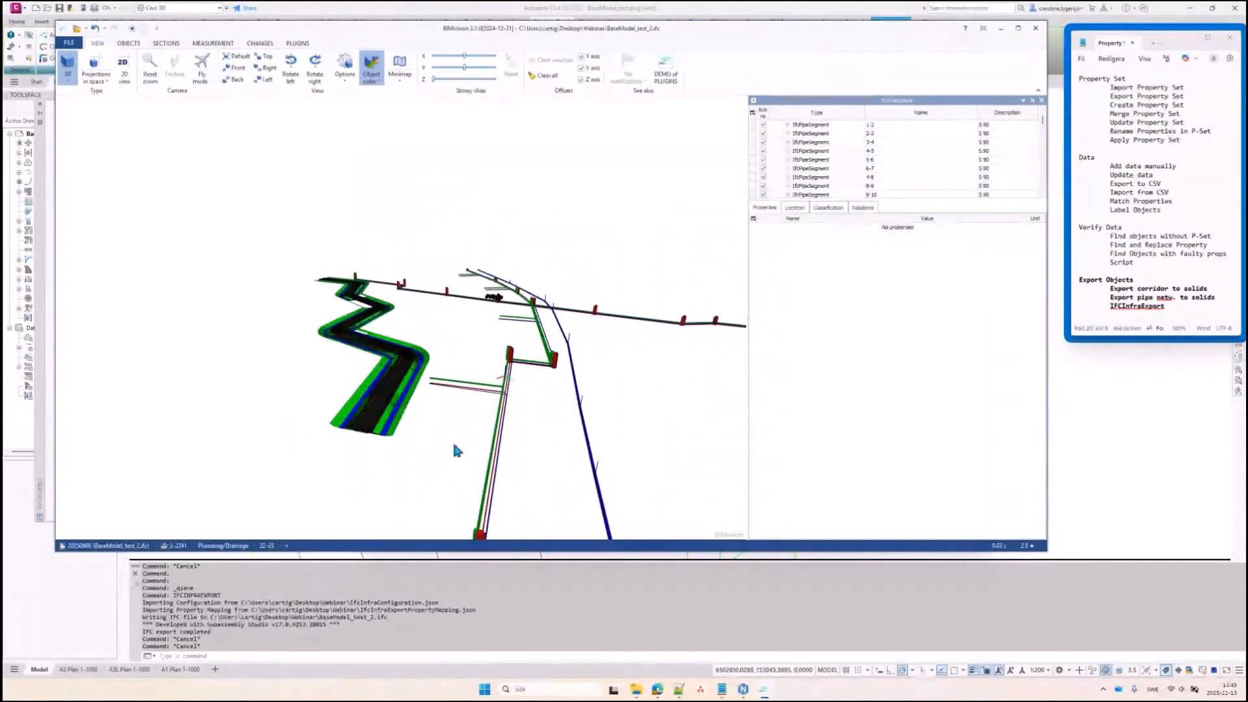
{"action": "left_click", "coordinate": [383, 435]}
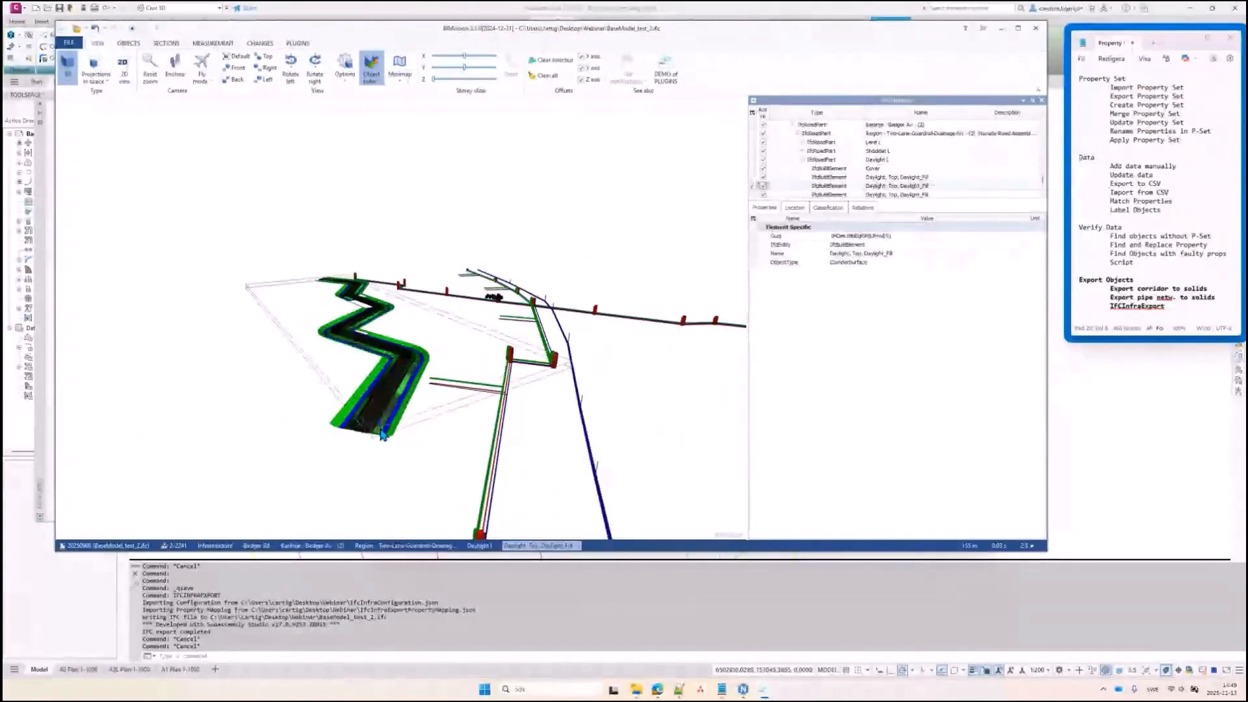
{"action": "scroll", "coordinate": [338, 427], "scroll_direction": "up", "scroll_amount": 4}
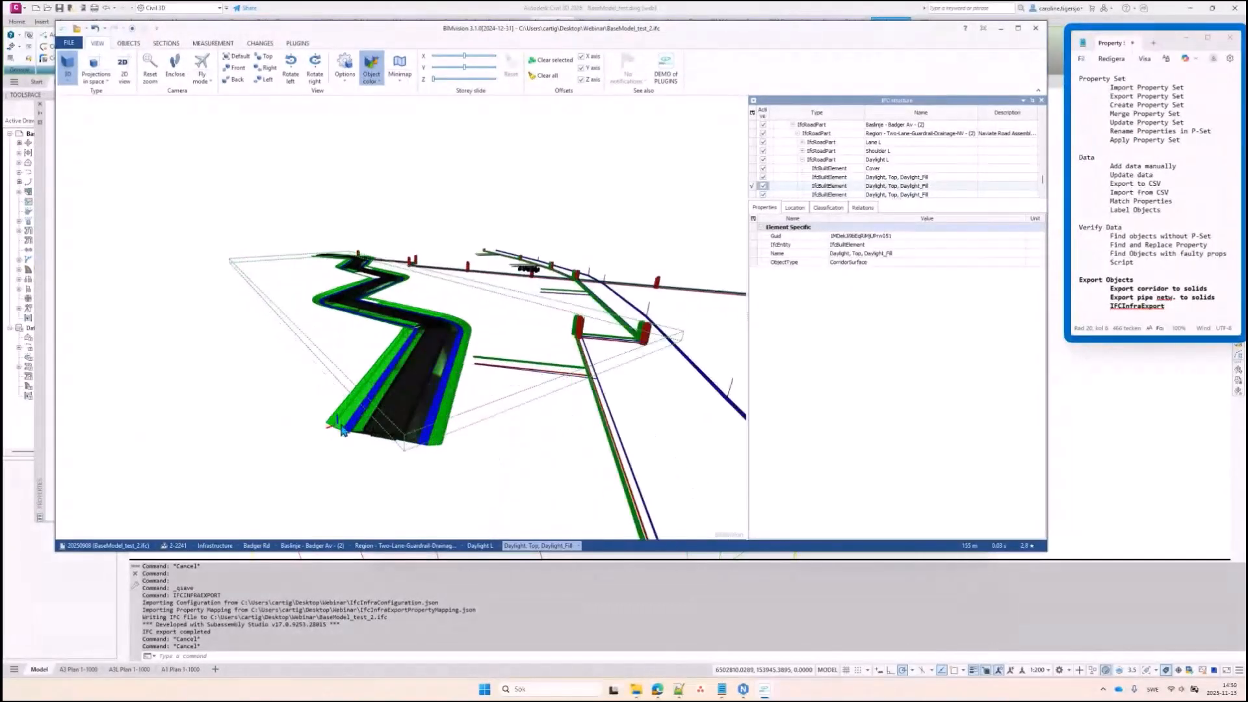
{"action": "left_click_drag", "start_coordinate": [888, 201], "coordinate": [873, 378]}
{"action": "left_click", "coordinate": [802, 194]}
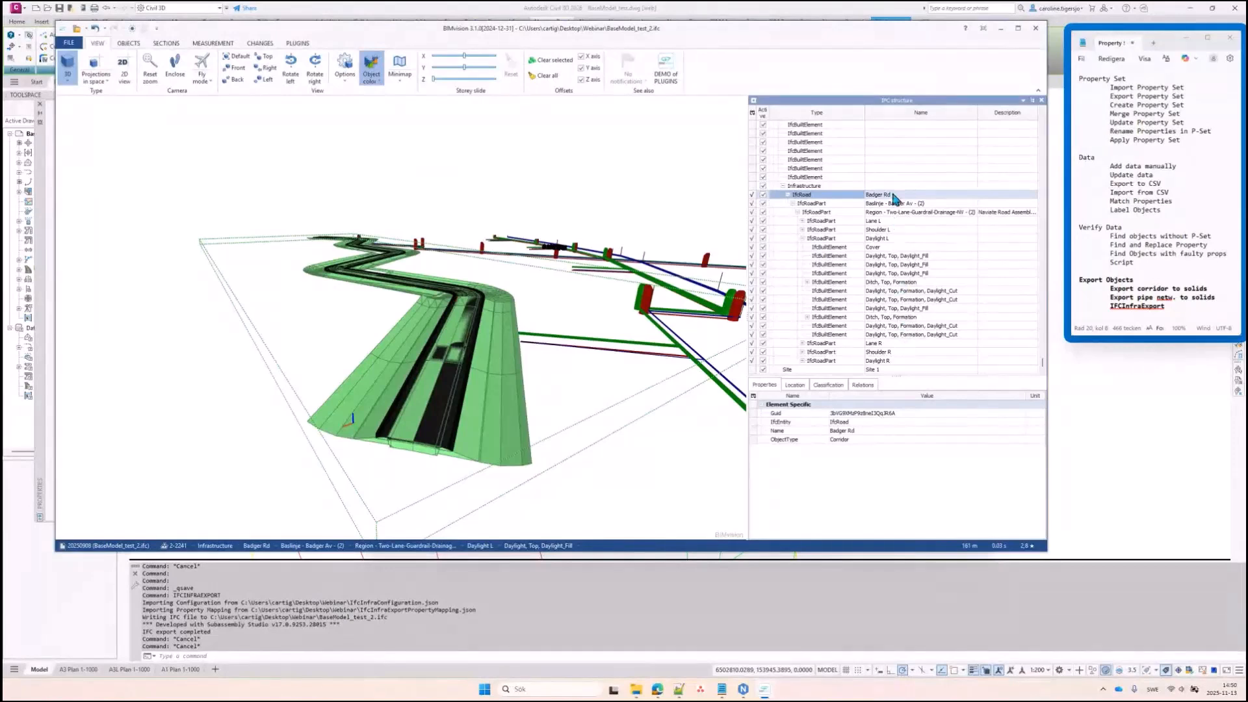
{"action": "left_click", "coordinate": [871, 248]}
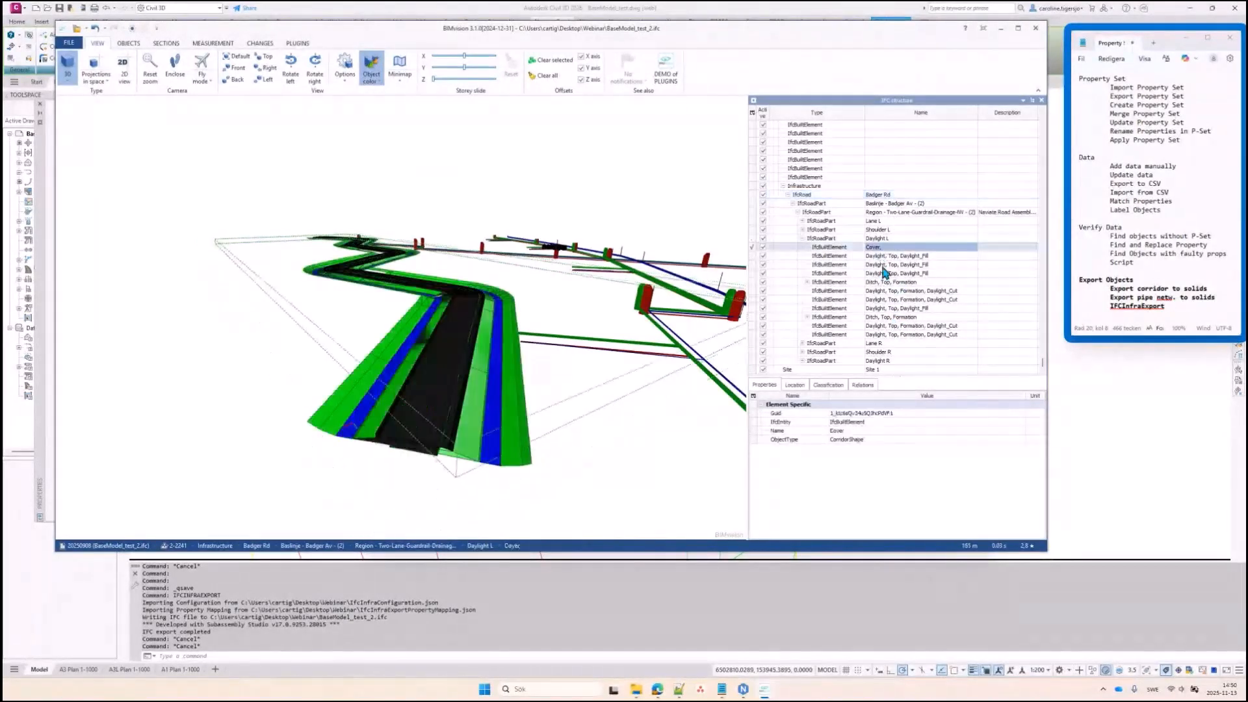
{"action": "left_click", "coordinate": [878, 195]}
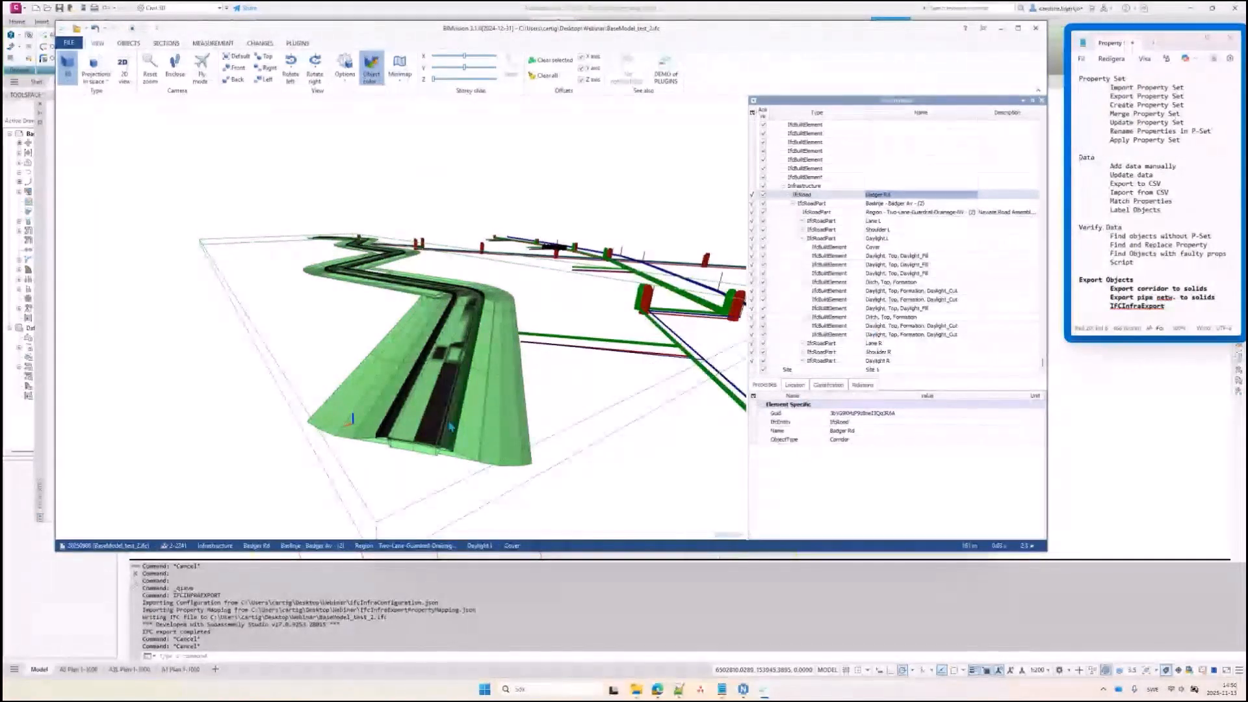
Read the kerb and Pave2 property sets, including the NaviatePipeExample and NV-Corridor data, then highlight the Export Objects notes
{"action": "left_click", "coordinate": [488, 384]}
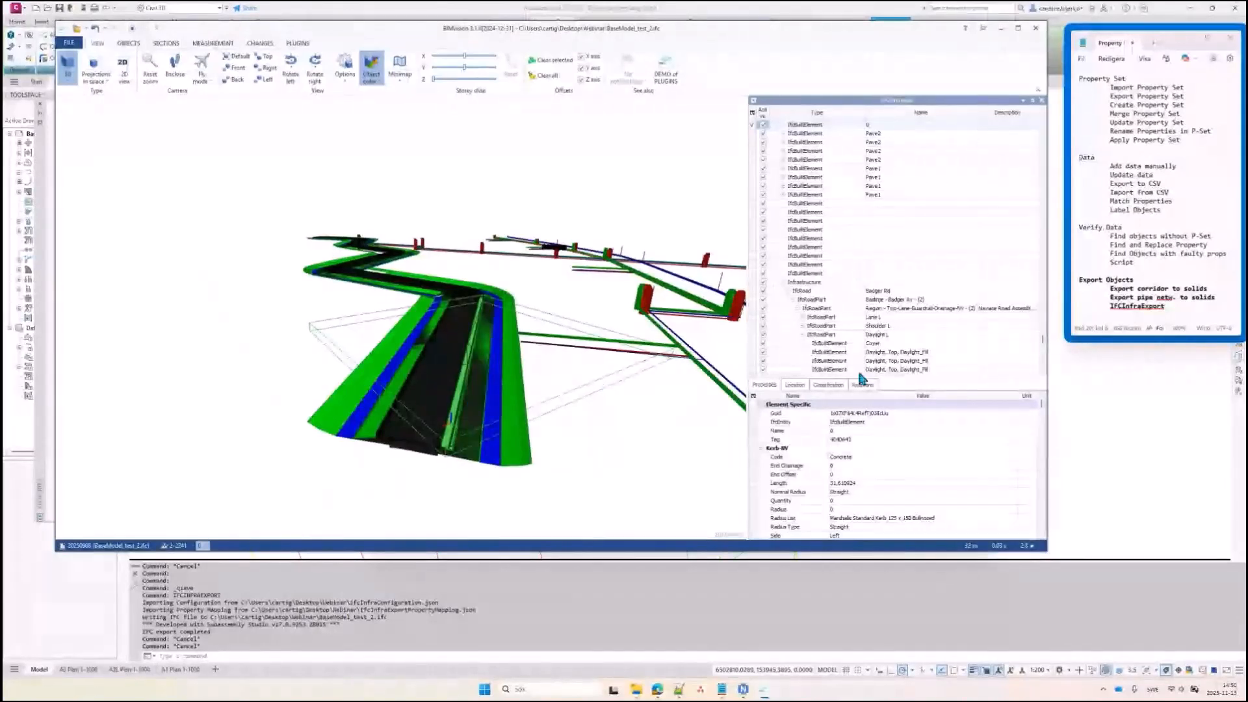
{"action": "left_click_drag", "start_coordinate": [866, 377], "coordinate": [864, 292]}
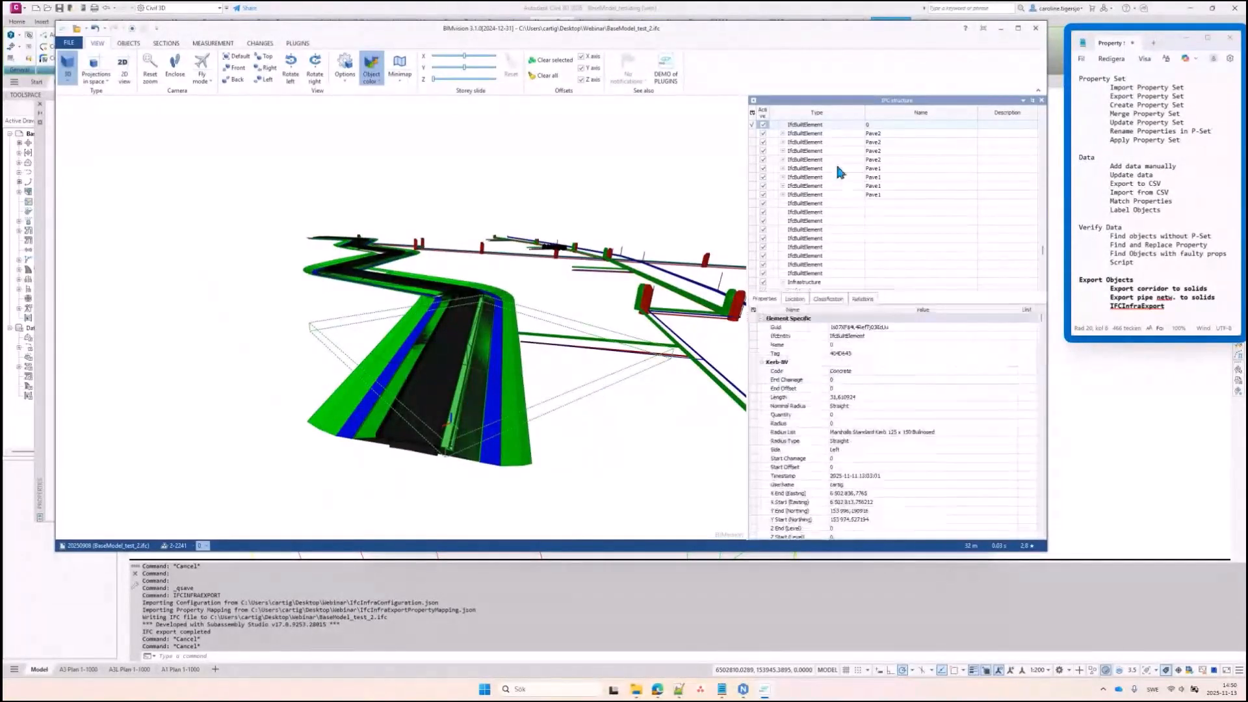
{"action": "left_click", "coordinate": [837, 132]}
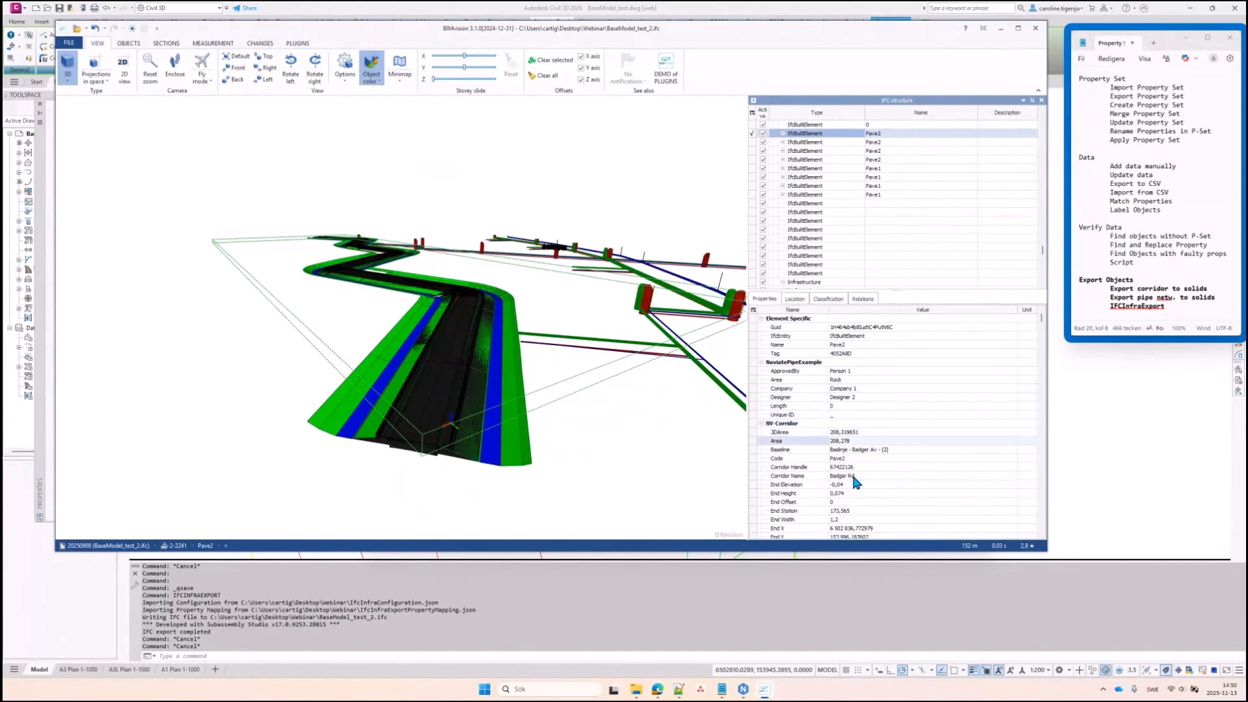
{"action": "scroll", "coordinate": [852, 472], "scroll_direction": "down", "scroll_amount": 3}
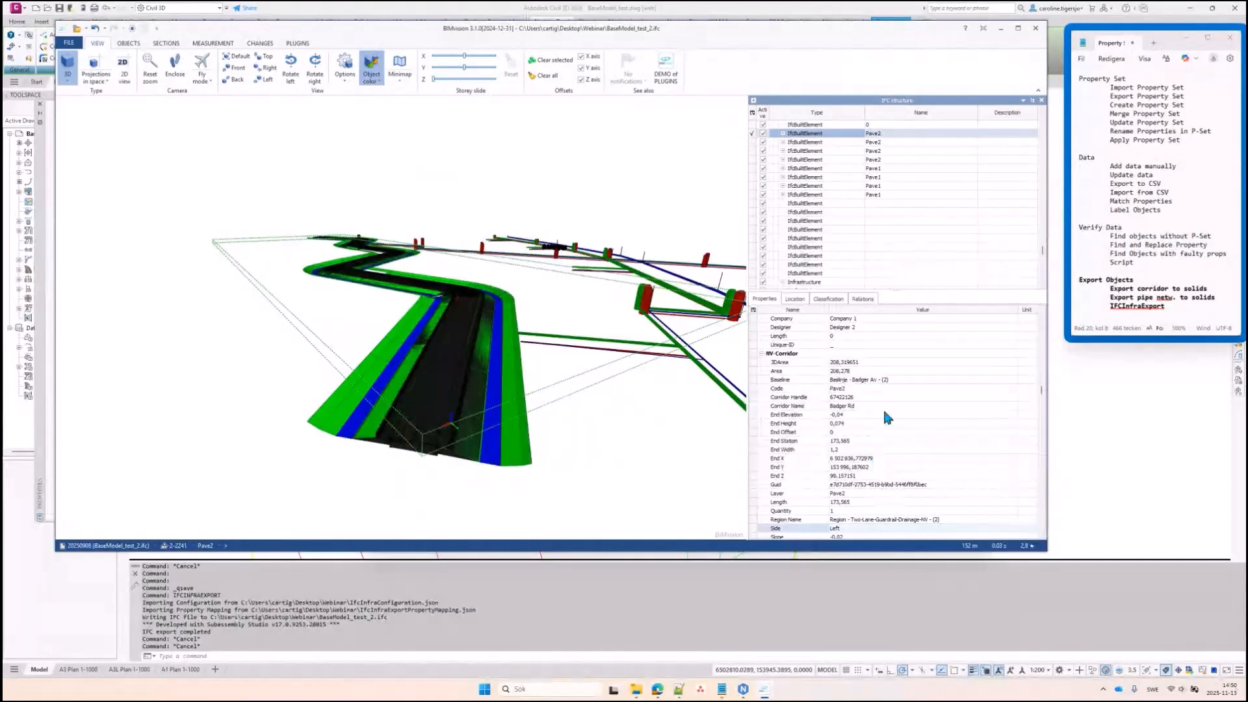
{"action": "scroll", "coordinate": [892, 422], "scroll_direction": "down", "scroll_amount": 4}
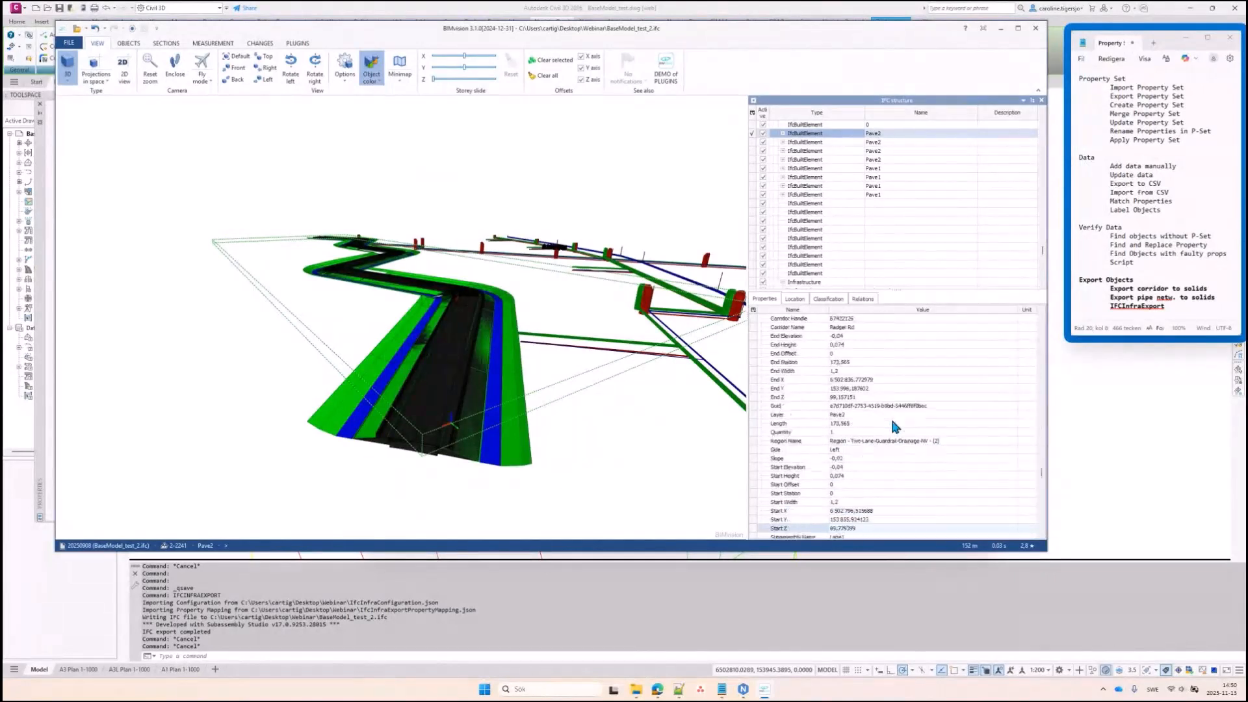
{"action": "scroll", "coordinate": [893, 422], "scroll_direction": "down", "scroll_amount": 1}
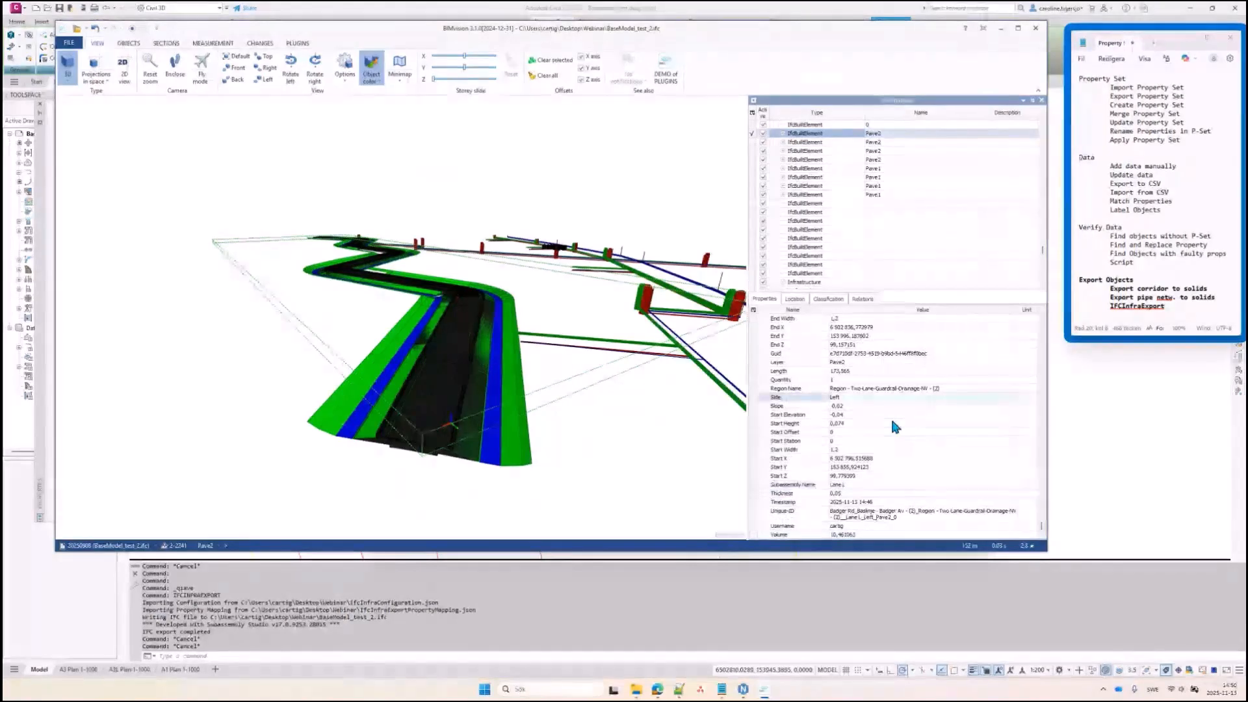
{"action": "scroll", "coordinate": [892, 423], "scroll_direction": "up", "scroll_amount": 7}
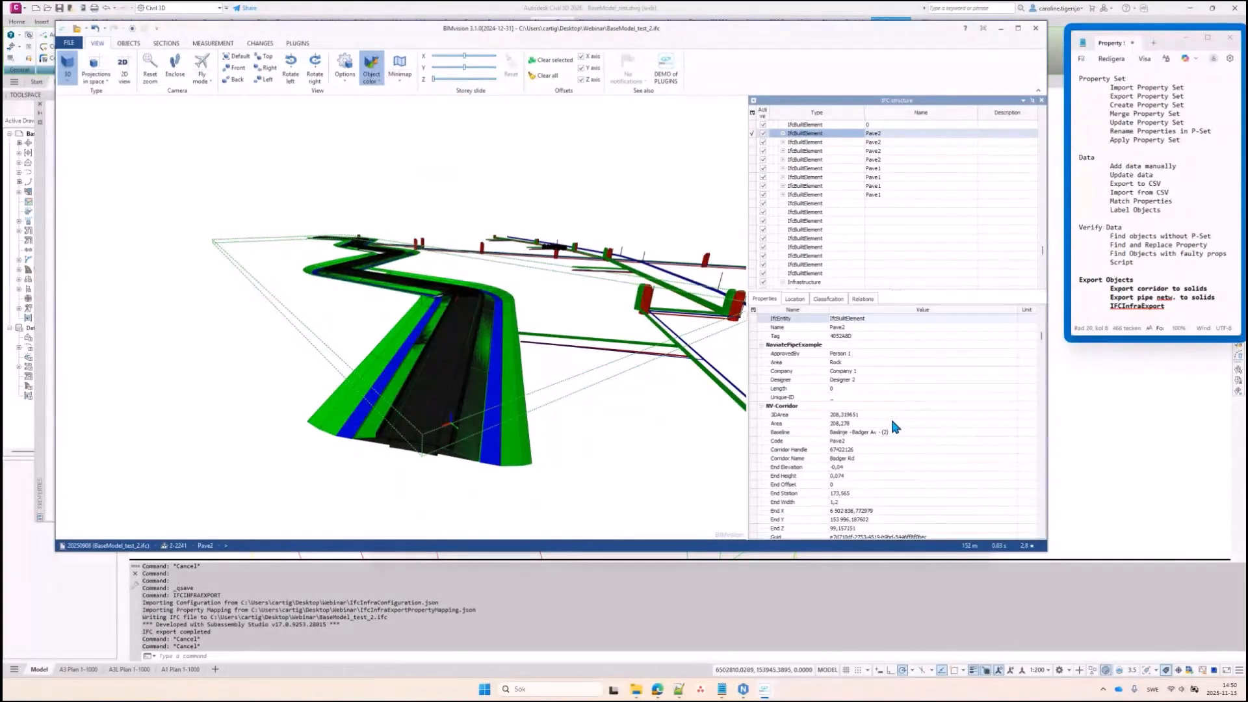
{"action": "scroll", "coordinate": [892, 422], "scroll_direction": "up", "scroll_amount": 1}
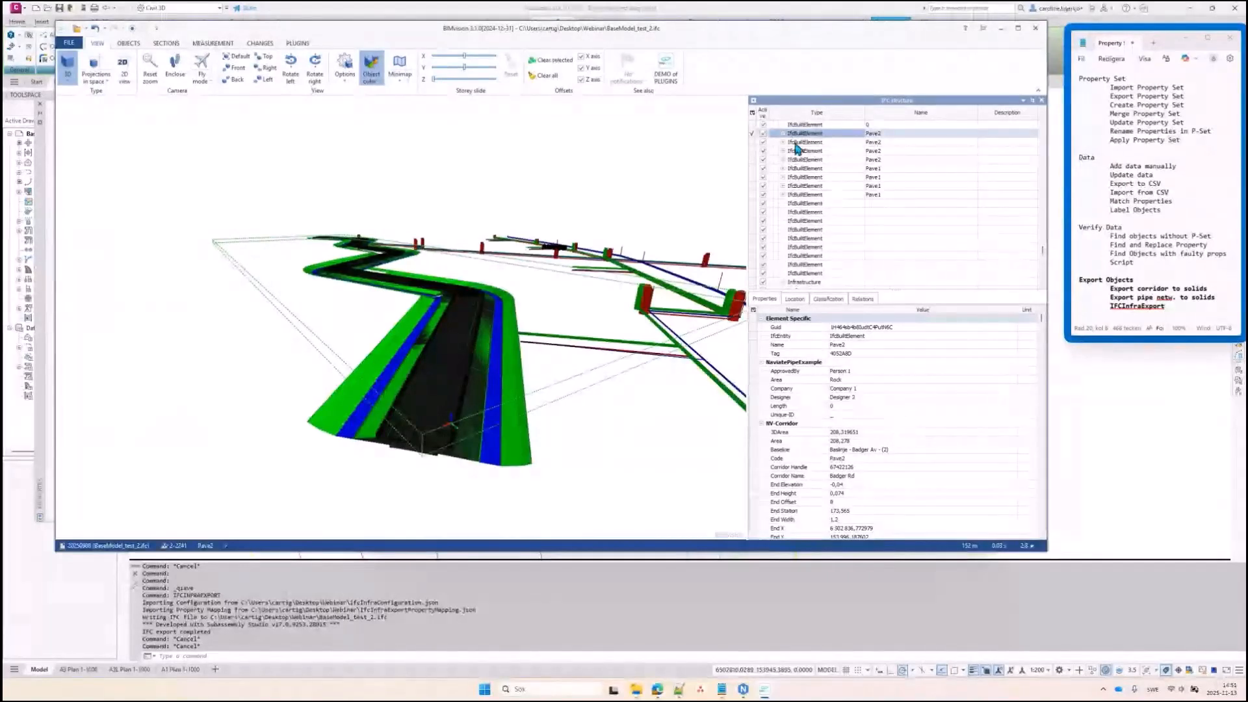
{"action": "left_click_drag", "start_coordinate": [775, 48], "coordinate": [795, 71]}
{"action": "left_click_drag", "start_coordinate": [1167, 306], "coordinate": [1072, 286]}
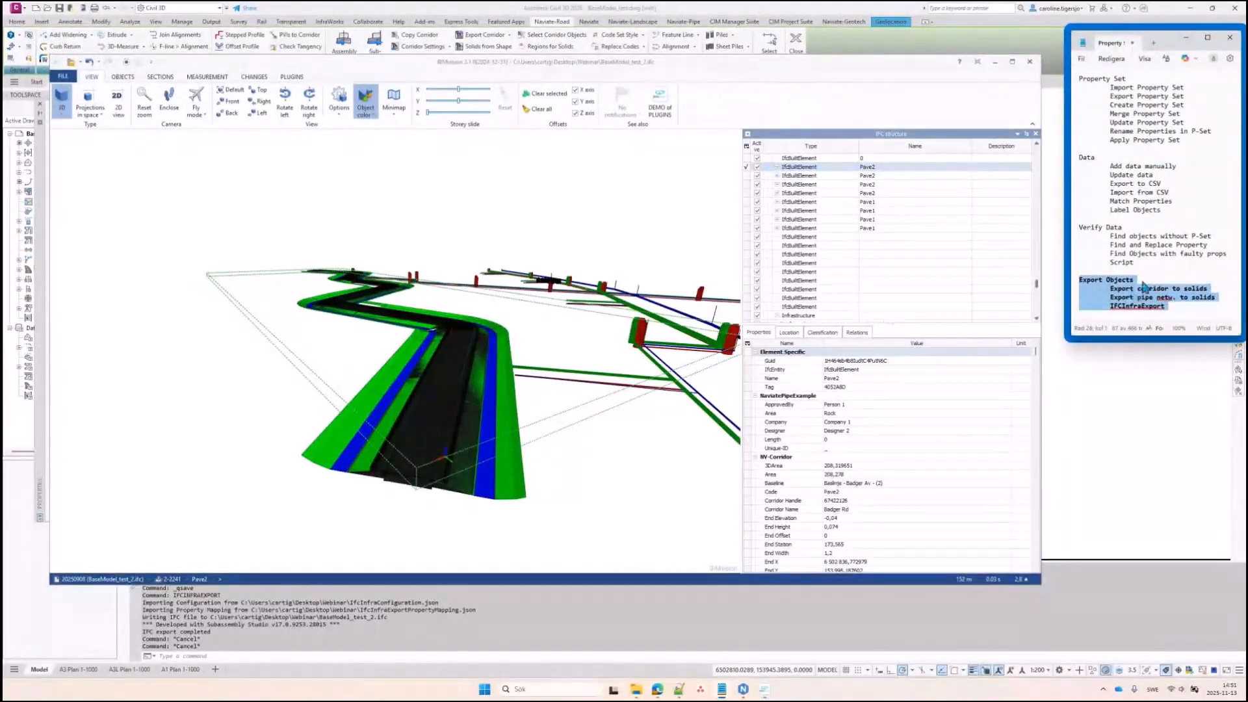
Minimize BIMvision and the Webinar folder window to reveal the BaseModel_test drawing
{"action": "left_click", "coordinate": [1148, 247]}
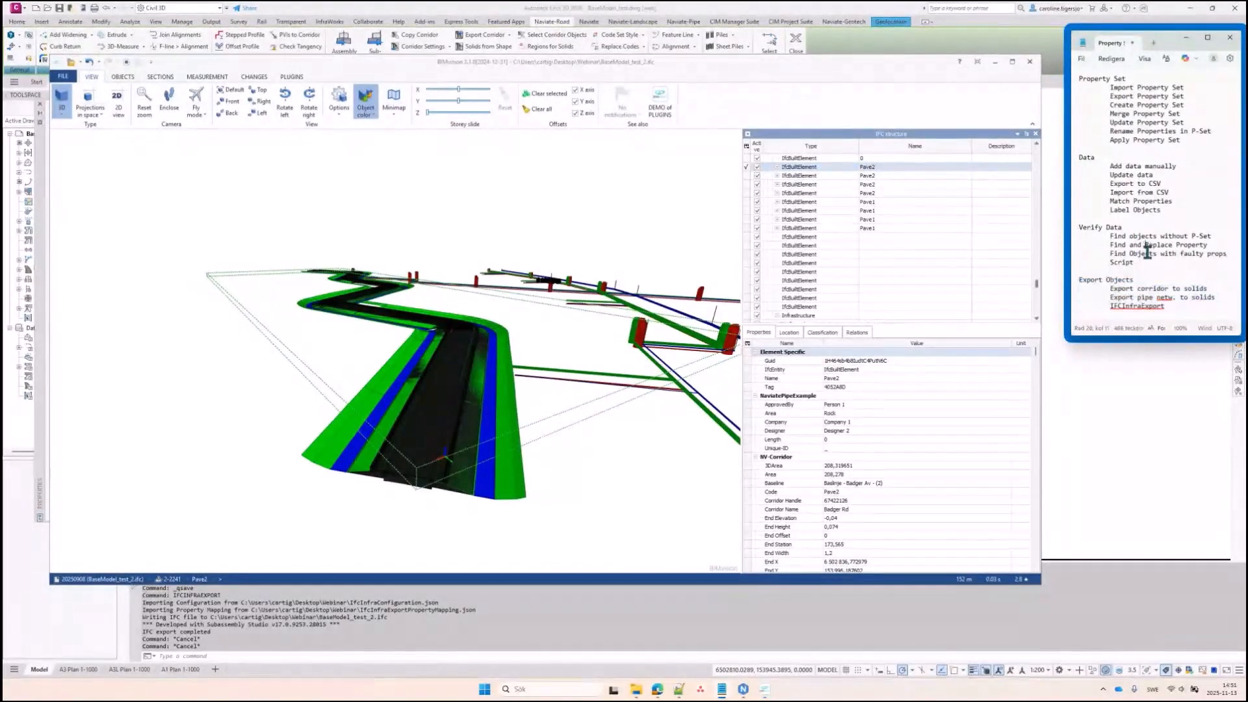
{"action": "left_click", "coordinate": [994, 61]}
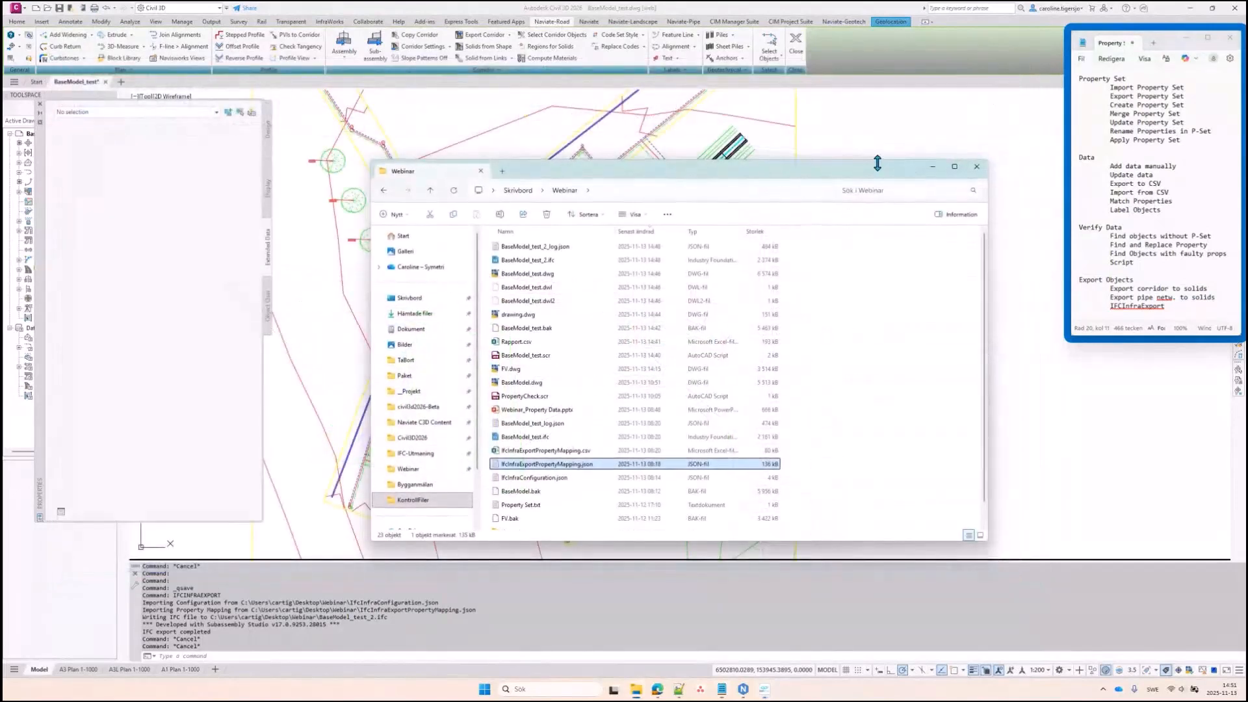
{"action": "left_click", "coordinate": [932, 165]}
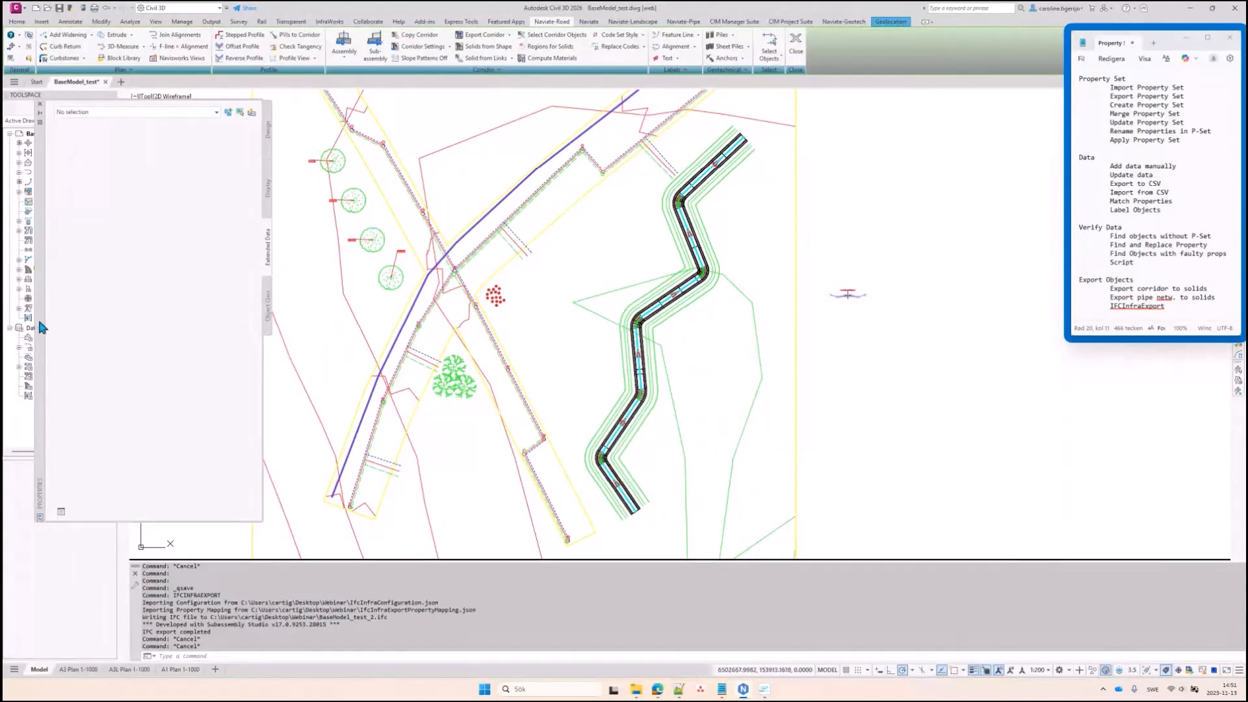
Confirm the SWEREF99 TM coordinate system in the drawing's Edit Drawing Settings
{"action": "left_click_drag", "start_coordinate": [39, 326], "coordinate": [252, 327]}
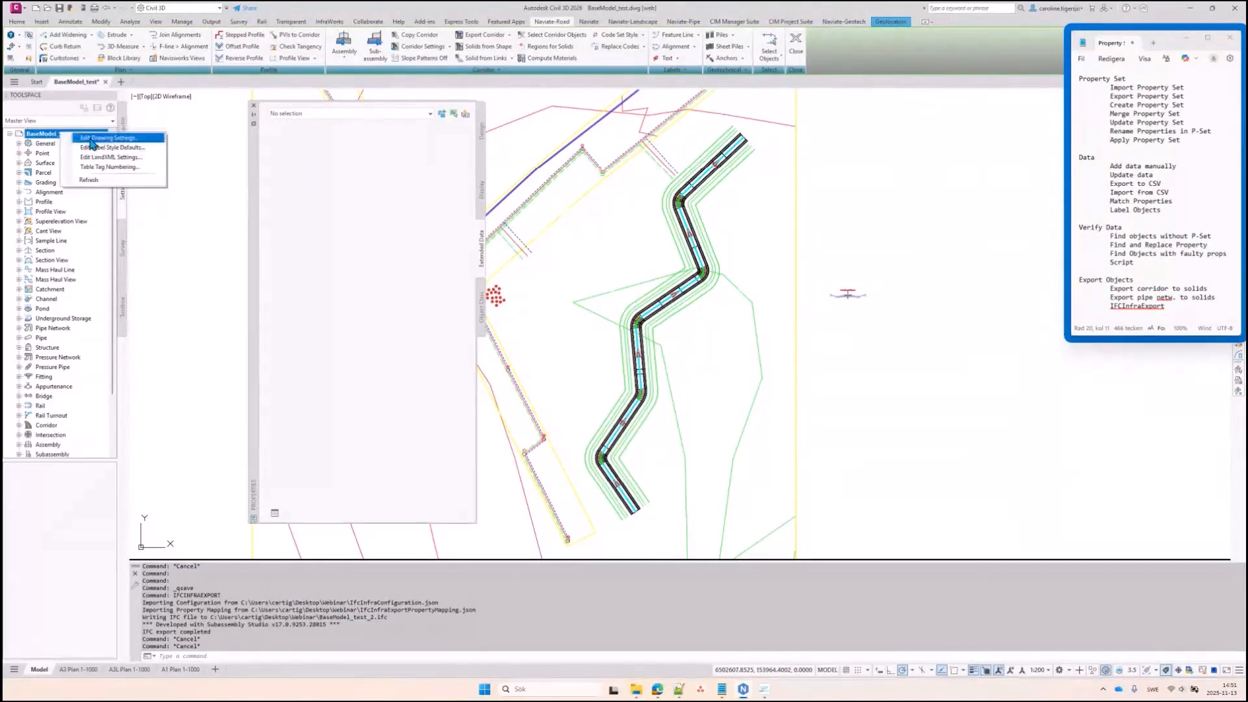
{"action": "left_click", "coordinate": [104, 138]}
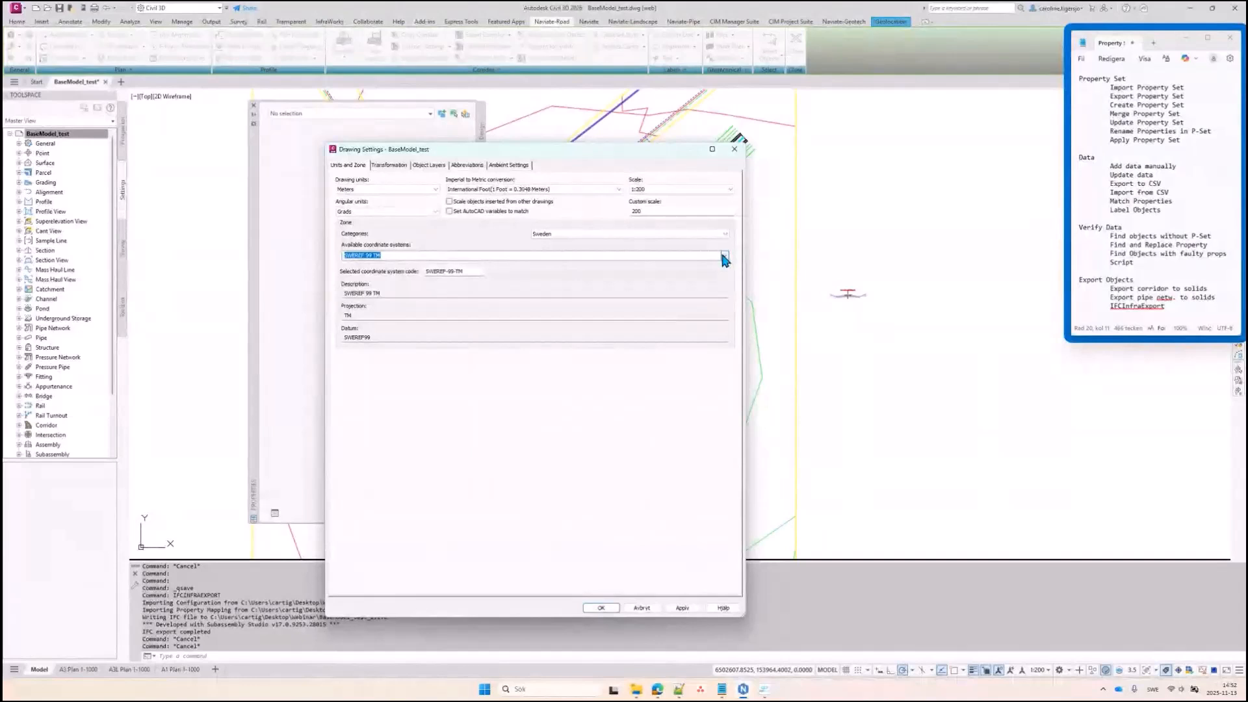
{"action": "left_click", "coordinate": [734, 149]}
Zoom in on the IFC Project Base Point in the drawing
{"action": "left_click", "coordinate": [709, 353]}
{"action": "middle_click_drag", "start_coordinate": [665, 400], "coordinate": [807, 330]}
{"action": "left_click", "coordinate": [787, 341]}
{"action": "scroll", "coordinate": [629, 415], "scroll_direction": "up", "scroll_amount": 8}
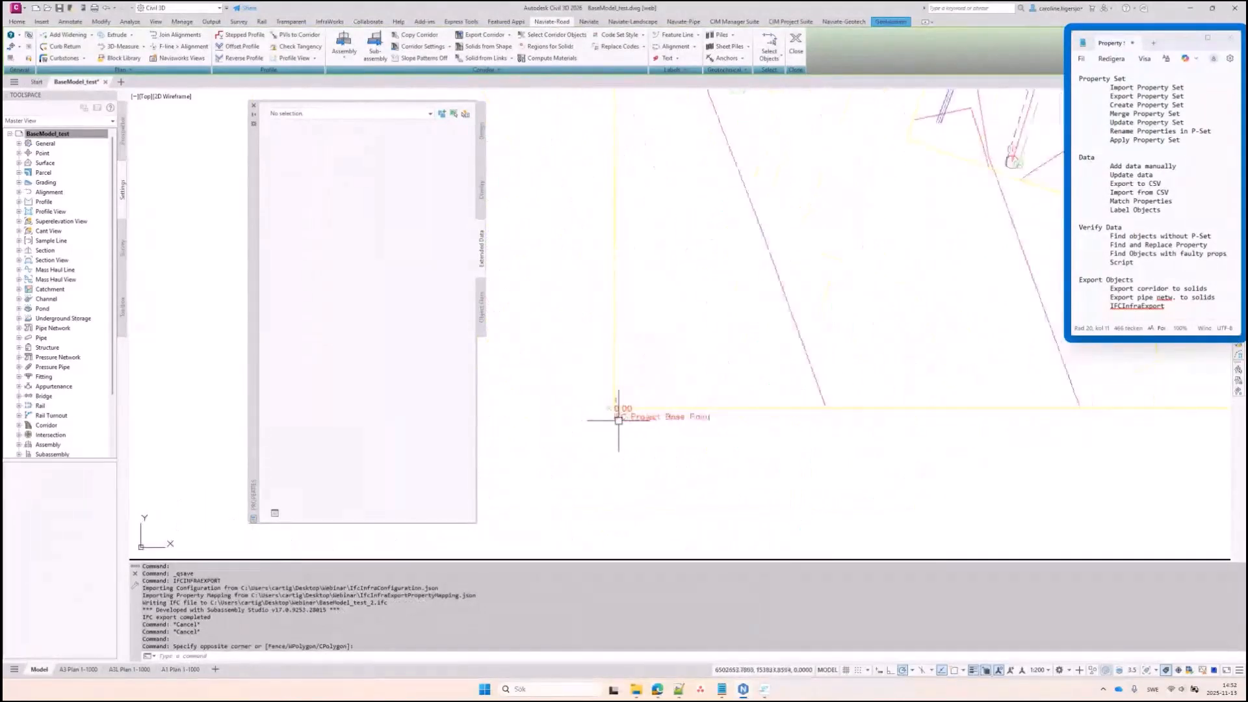
Inspect the COGO point at the IFC Project Base Point in Properties, then zoom back out to the corridor
{"action": "left_click", "coordinate": [593, 387]}
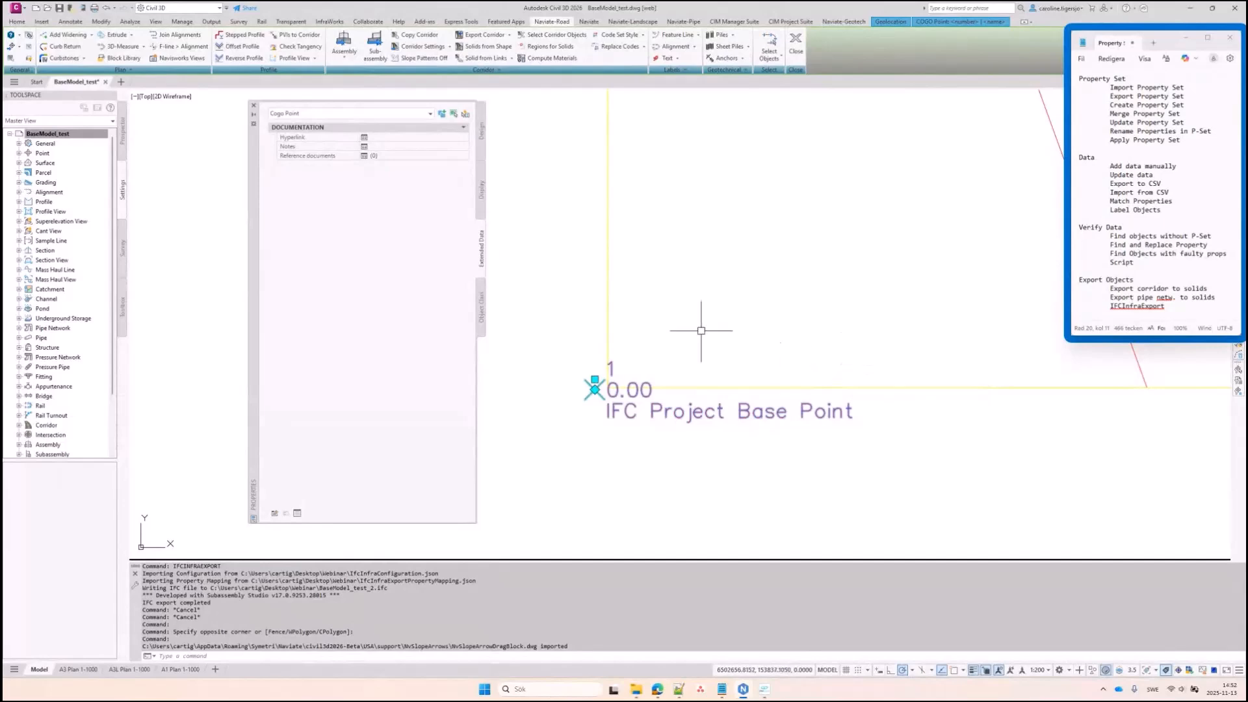
{"action": "key", "text": "Escape"}
{"action": "scroll", "coordinate": [643, 351], "scroll_direction": "down", "scroll_amount": 5}
{"action": "scroll", "coordinate": [754, 357], "scroll_direction": "down", "scroll_amount": 5}
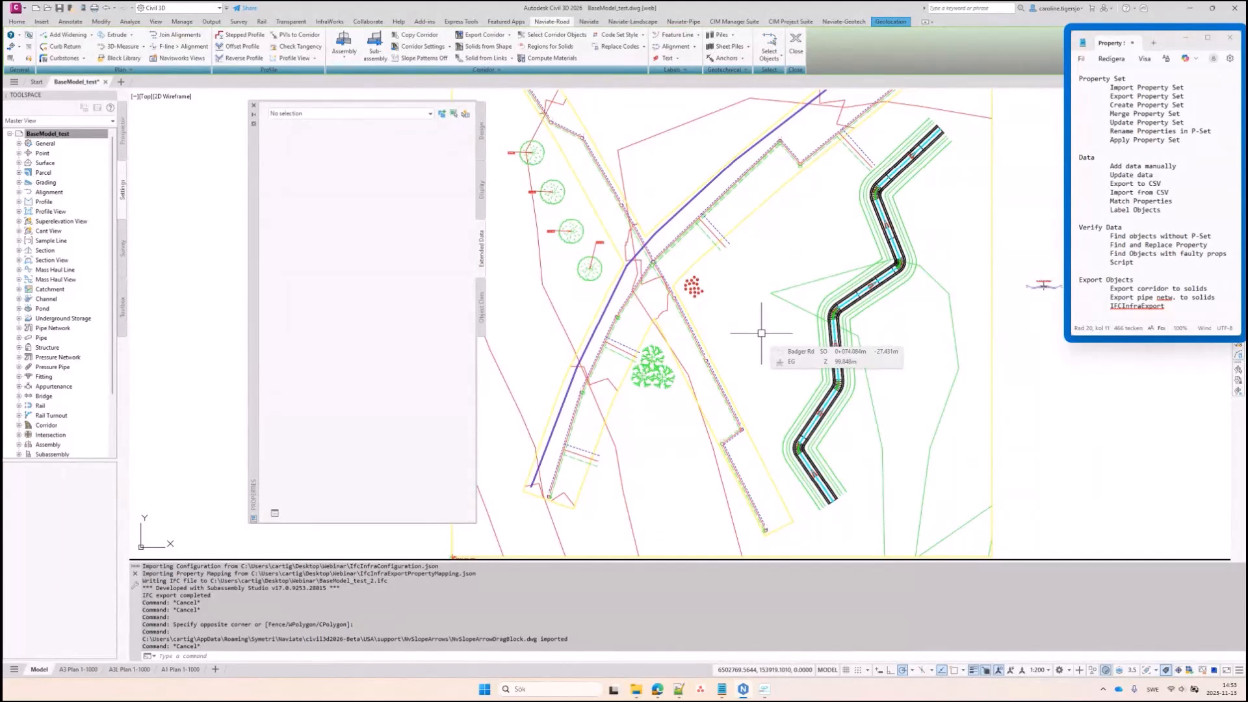
Show the Naviate tab and bold the Data, Property Set, Apply Property Set and export-to-solids note lines
{"action": "left_click", "coordinate": [589, 22]}
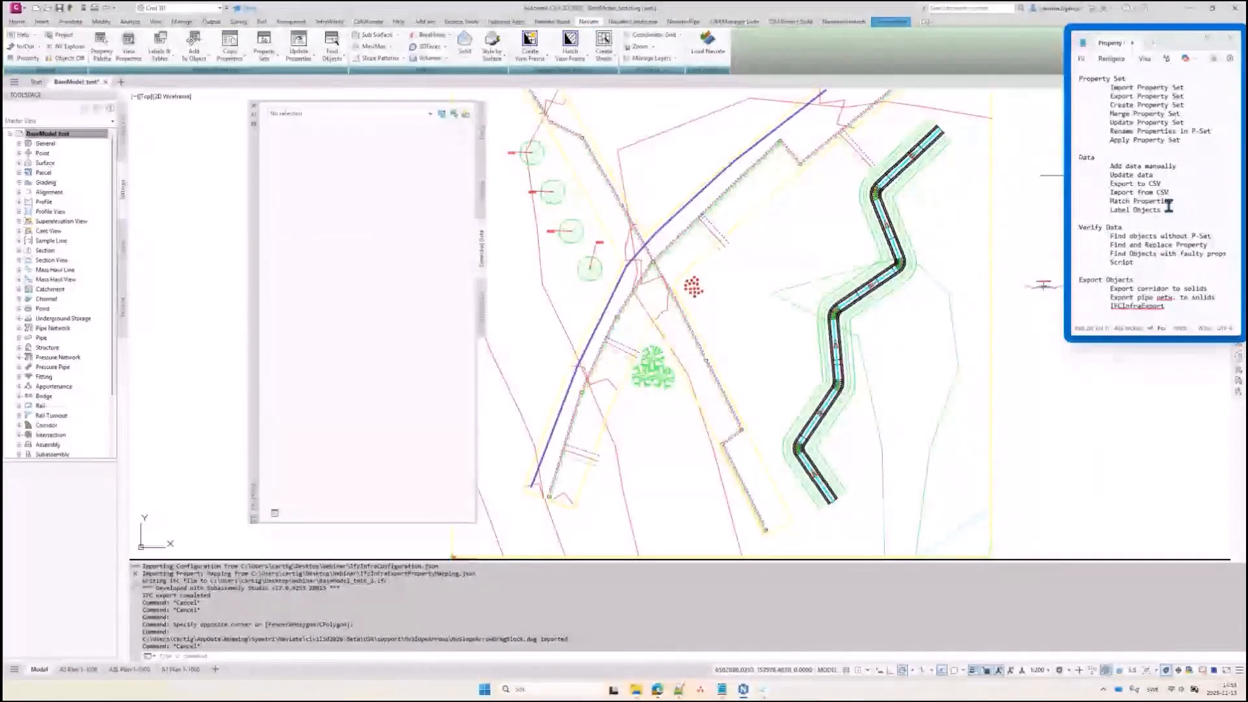
{"action": "left_click_drag", "start_coordinate": [1173, 193], "coordinate": [1085, 174]}
{"action": "key", "text": "ctrl+b"}
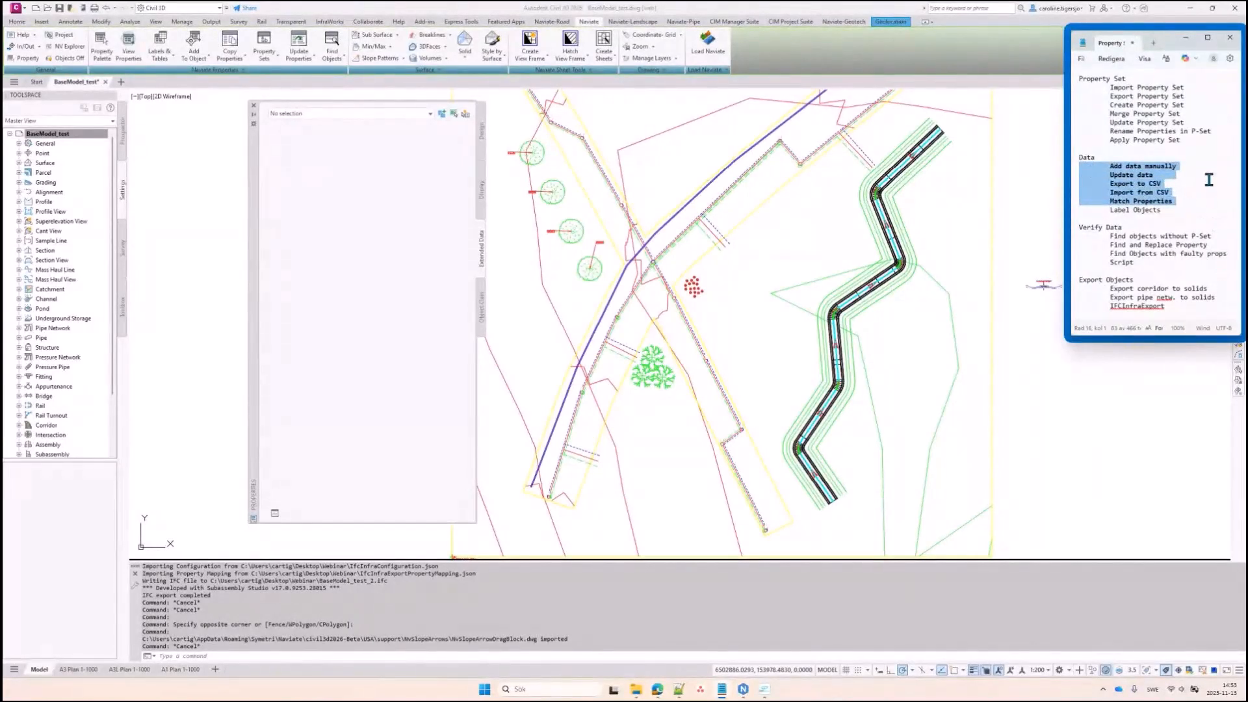
{"action": "left_click_drag", "start_coordinate": [1191, 105], "coordinate": [1073, 91]}
{"action": "key", "text": "ctrl+b"}
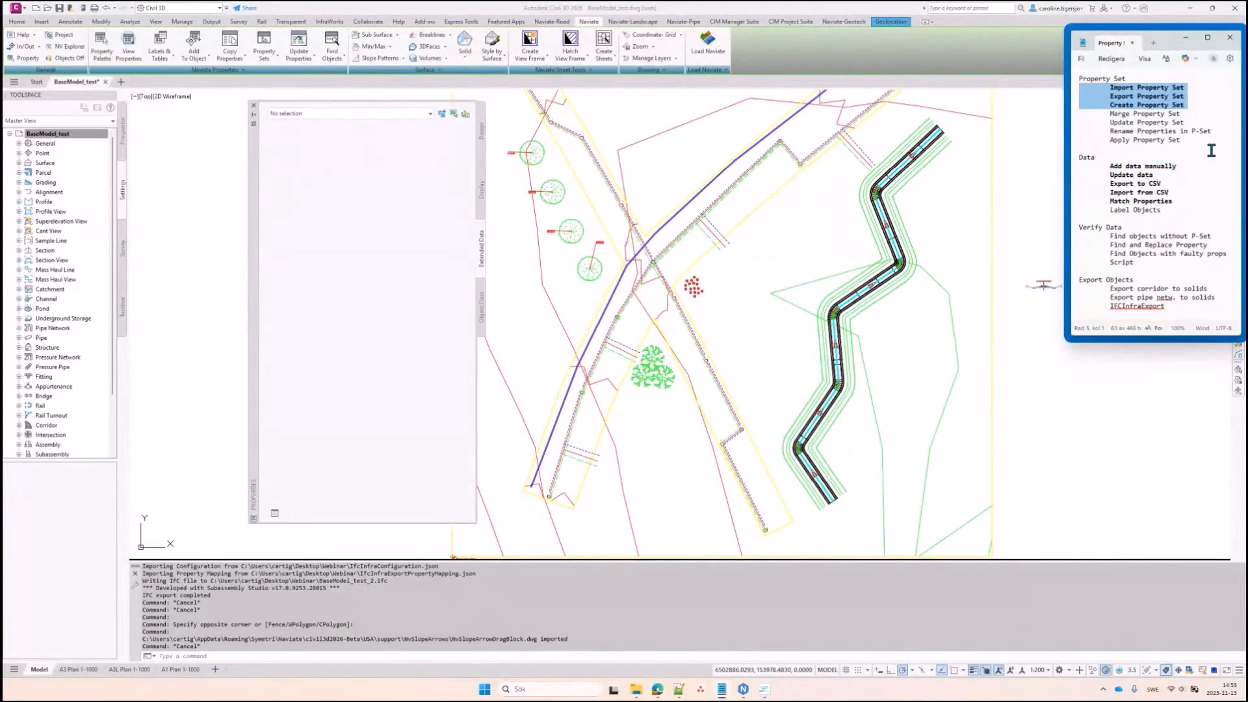
{"action": "left_click_drag", "start_coordinate": [1182, 139], "coordinate": [1094, 140]}
{"action": "key", "text": "ctrl+b"}
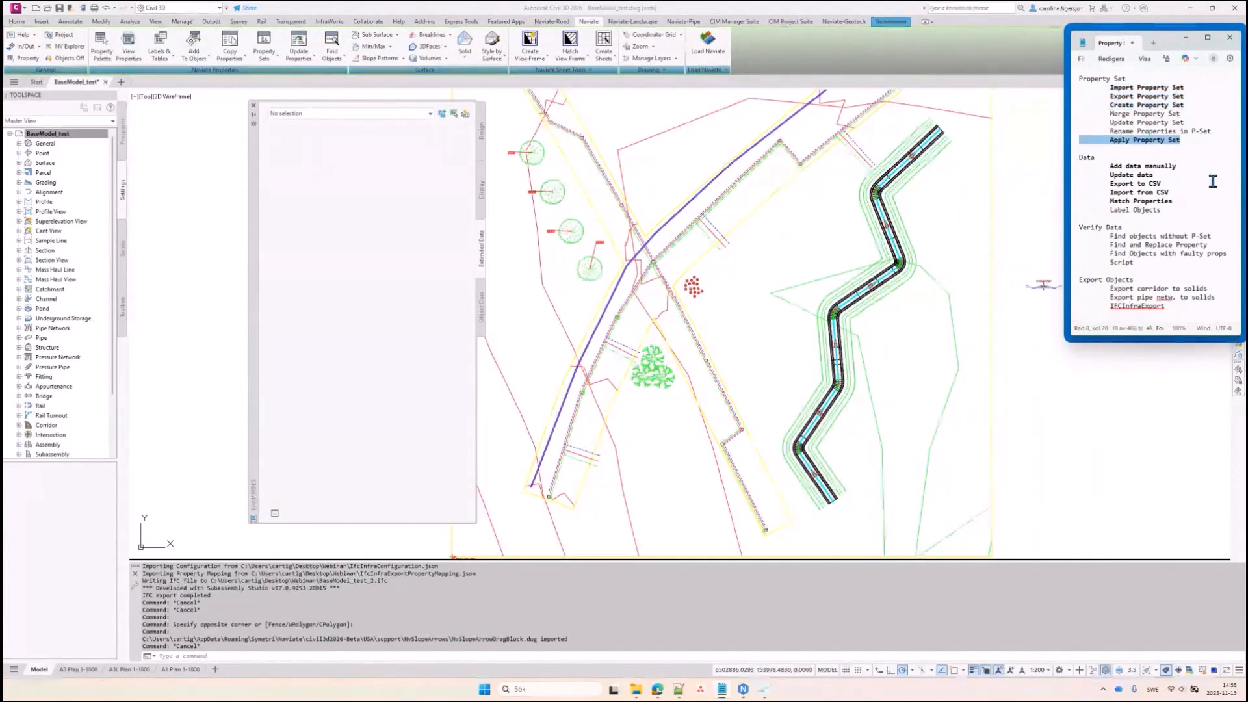
{"action": "left_click_drag", "start_coordinate": [1218, 300], "coordinate": [1073, 289]}
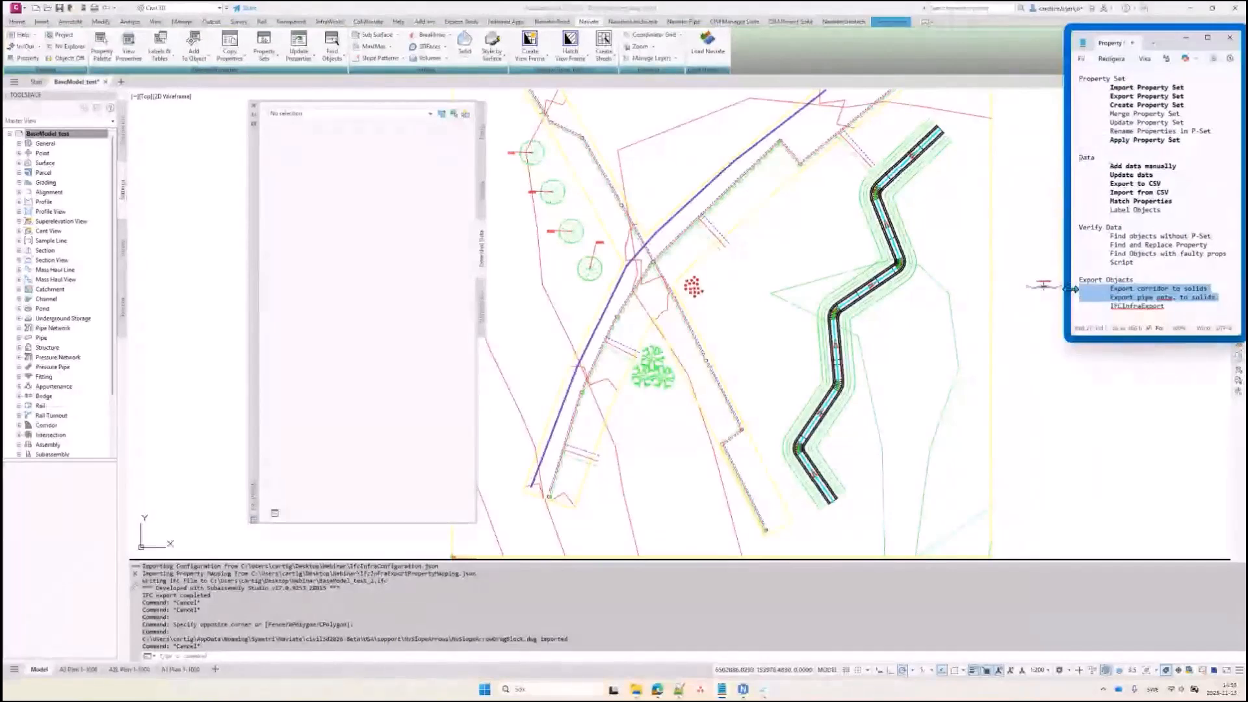
{"action": "key", "text": "ctrl+b"}
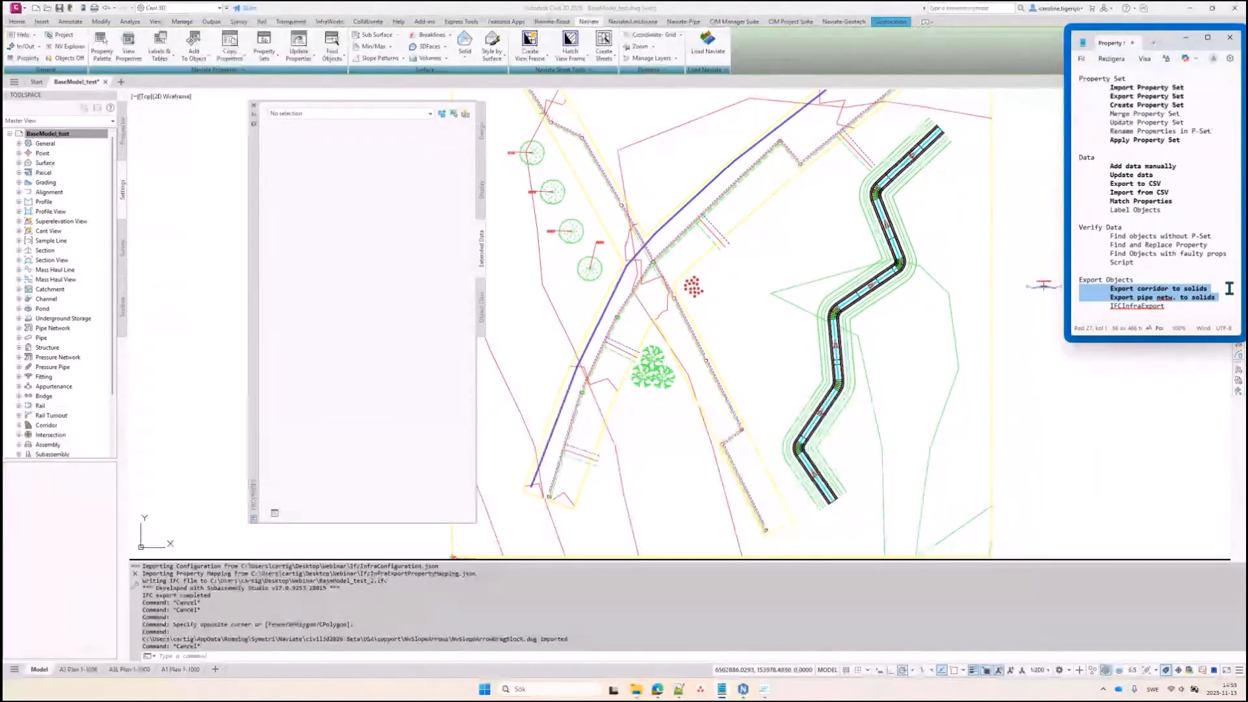
Highlight the 'Find objects without P-Set' and 'Export corridor to solids' lines, then return to the drawing
{"action": "left_click", "coordinate": [1222, 235]}
{"action": "left_click_drag", "start_coordinate": [1222, 235], "coordinate": [1076, 238]}
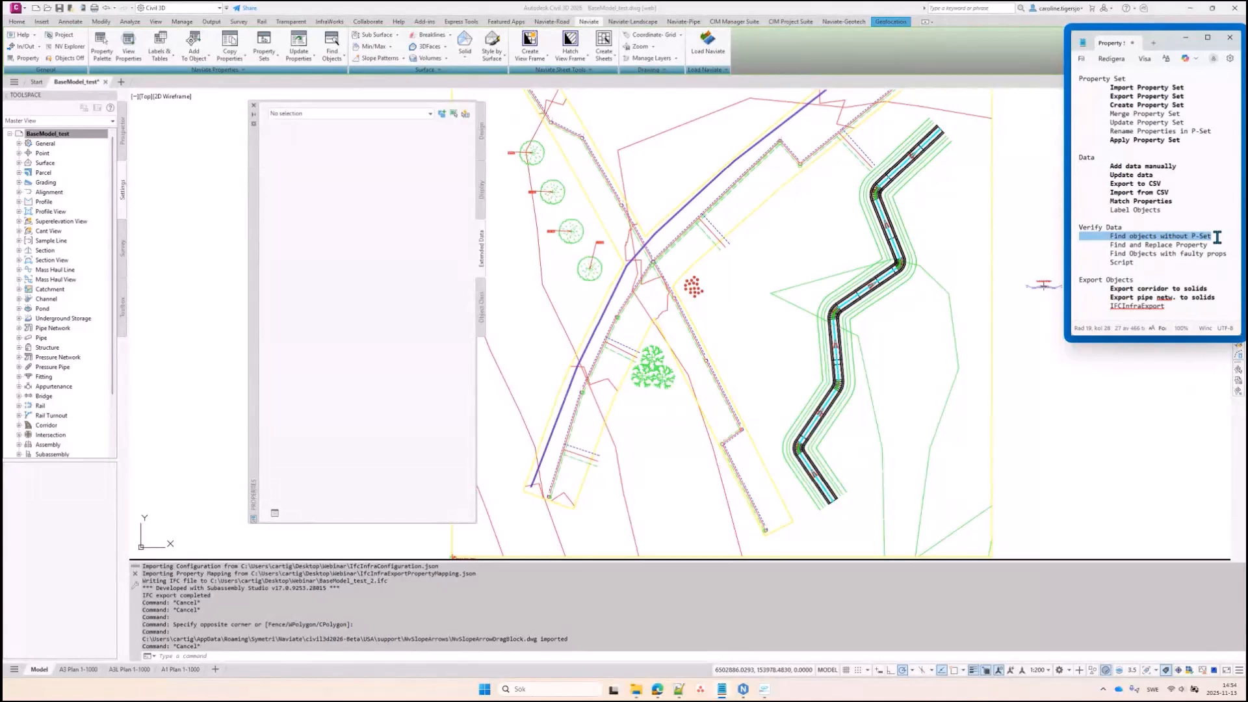
{"action": "left_click_drag", "start_coordinate": [1211, 289], "coordinate": [1088, 289]}
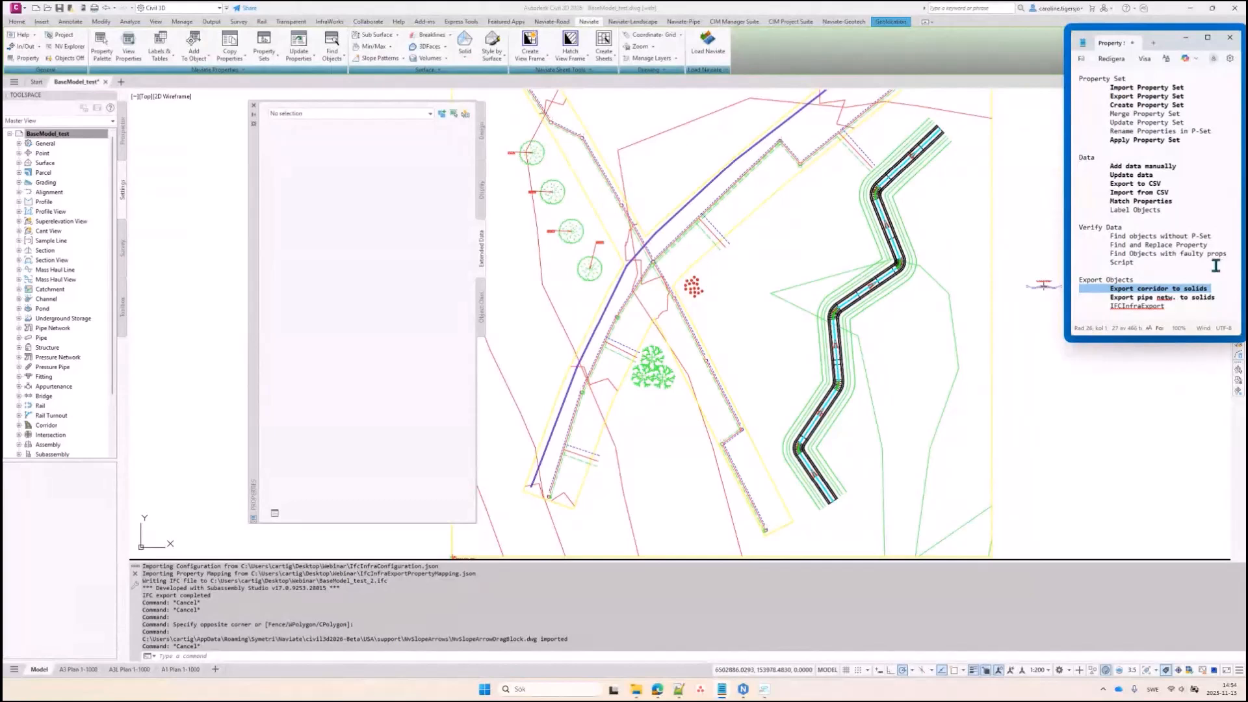
{"action": "left_click", "coordinate": [766, 343]}
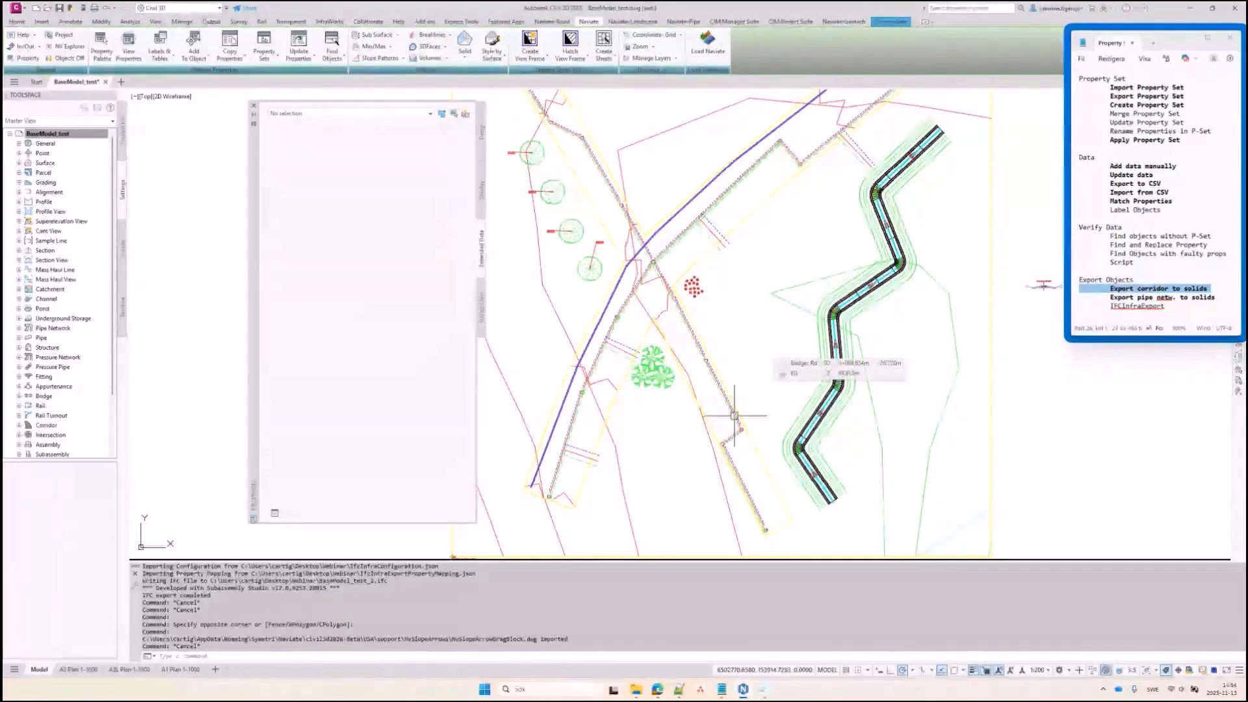
Preview IfcInfraExportPropertyMapping.json and IfcInfraConfiguration.json, then open the configuration in Notepad++
{"action": "left_click", "coordinate": [636, 689]}
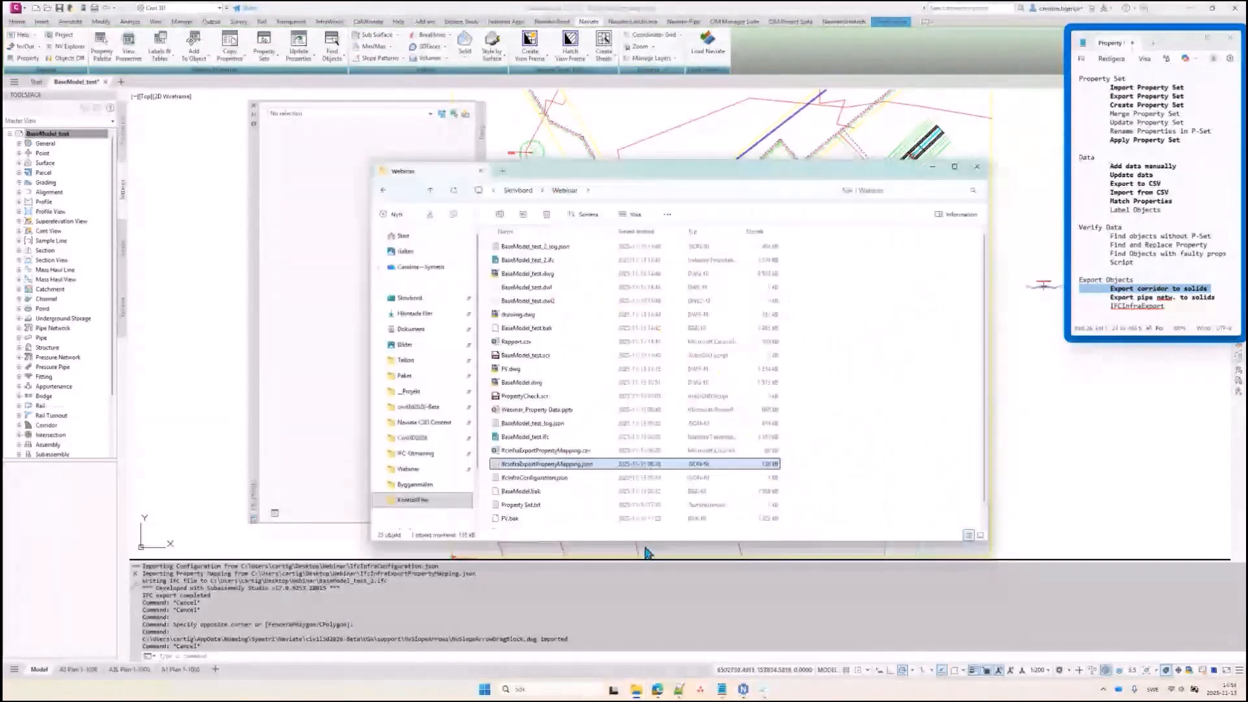
{"action": "double_click", "coordinate": [569, 466]}
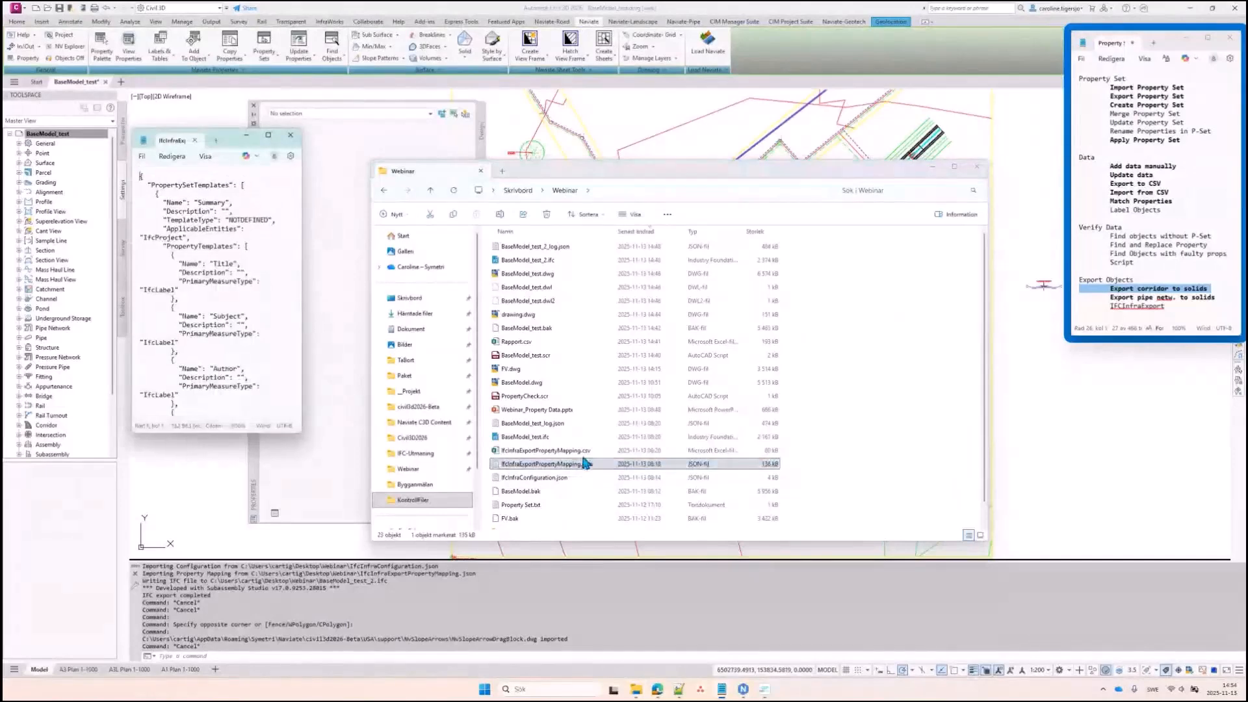
{"action": "left_click", "coordinate": [292, 140]}
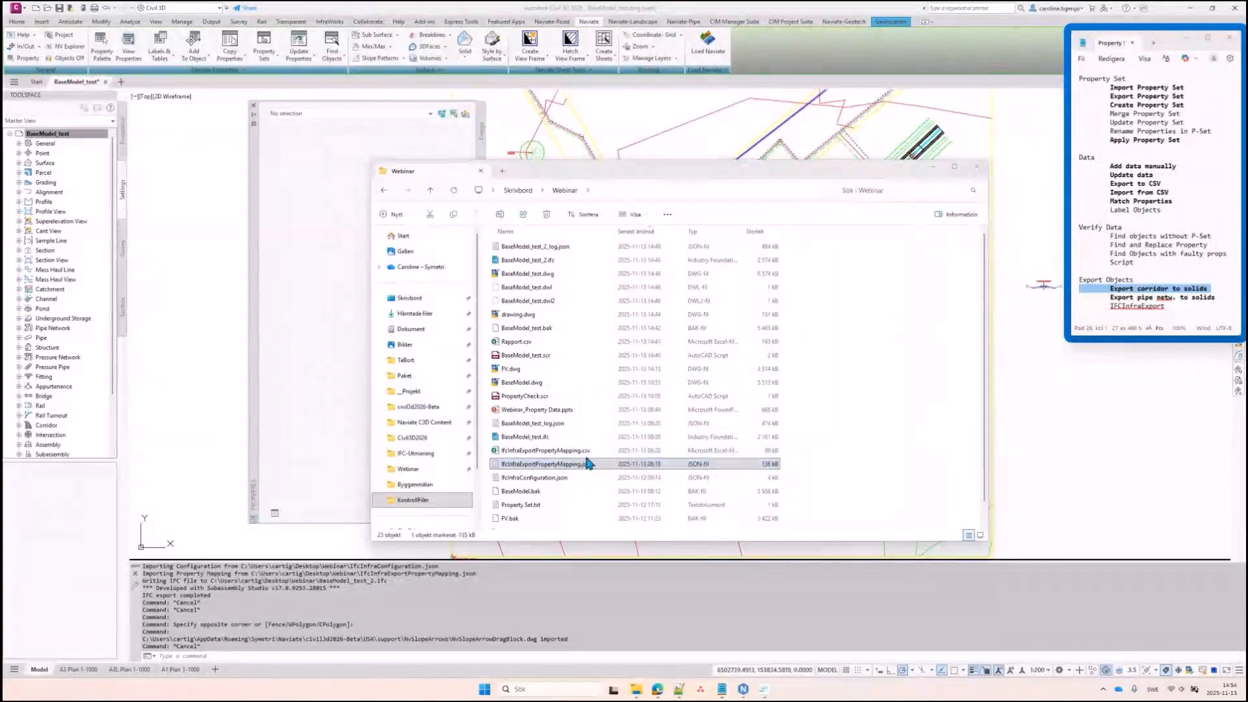
{"action": "double_click", "coordinate": [564, 479]}
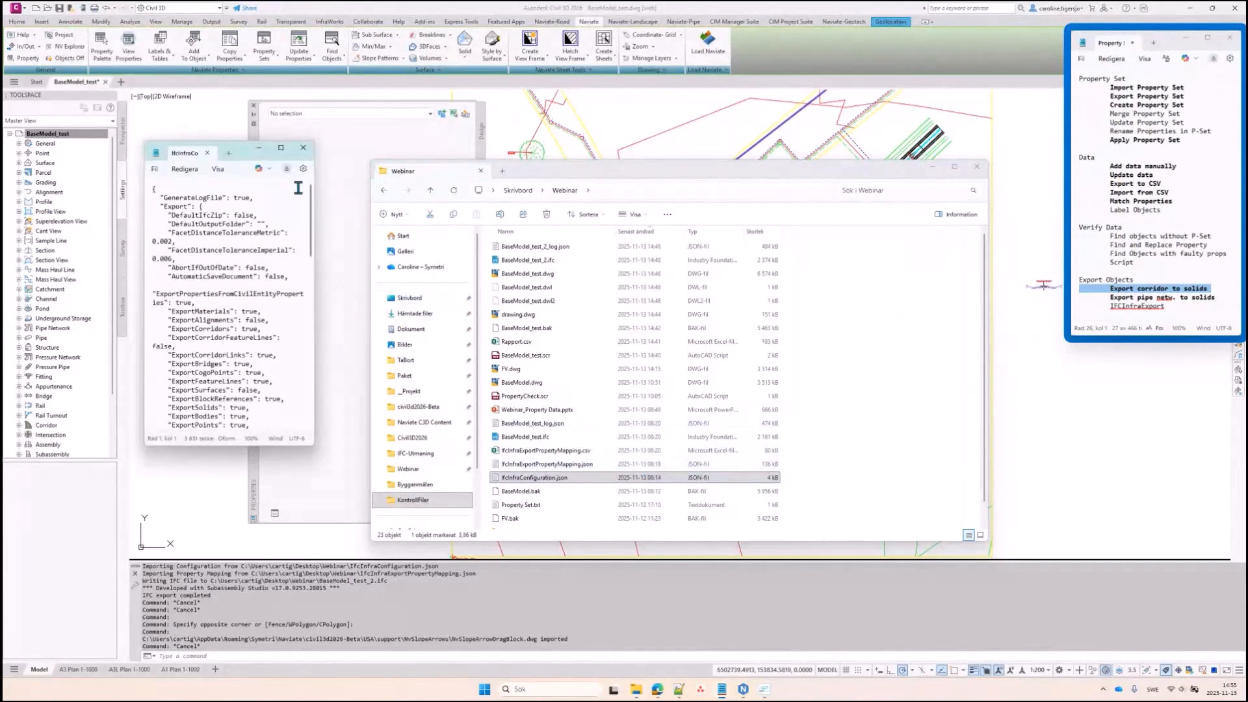
{"action": "left_click", "coordinate": [304, 149]}
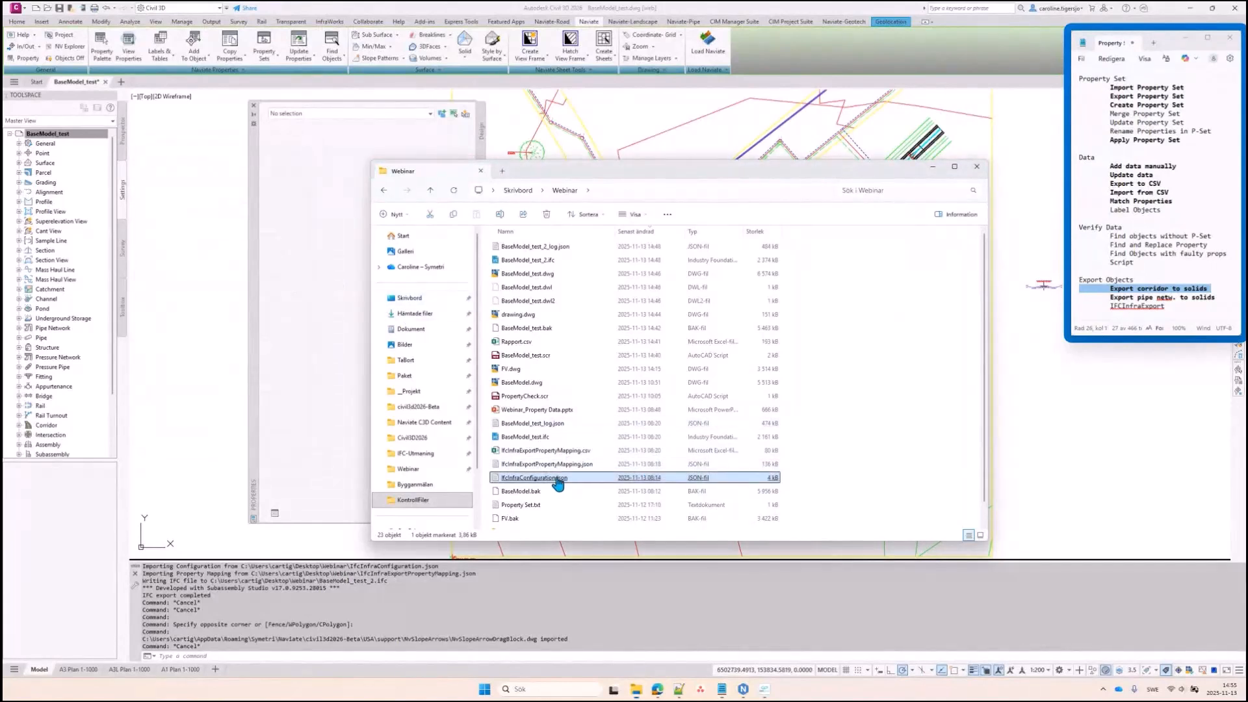
{"action": "right_click", "coordinate": [556, 478]}
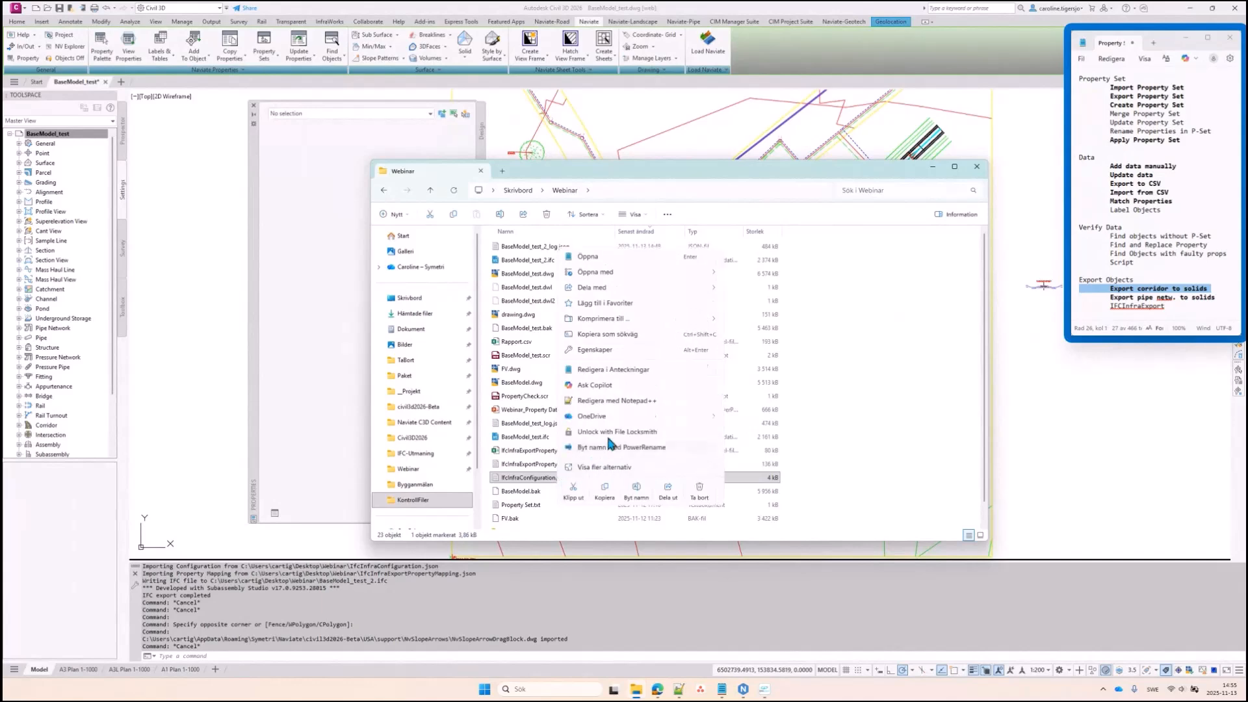
{"action": "left_click", "coordinate": [634, 397]}
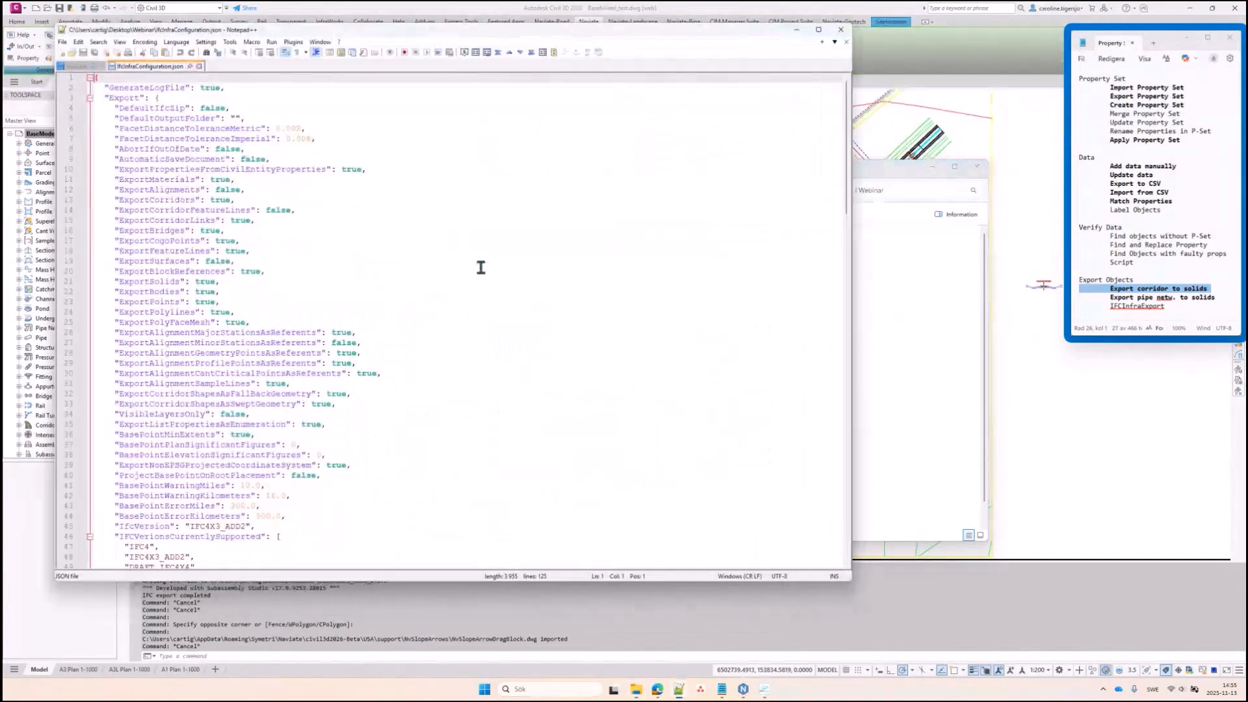
Highlight the false settings in IfcInfraConfiguration.json, including ExportSurfaces
{"action": "left_click_drag", "start_coordinate": [472, 35], "coordinate": [640, 66]}
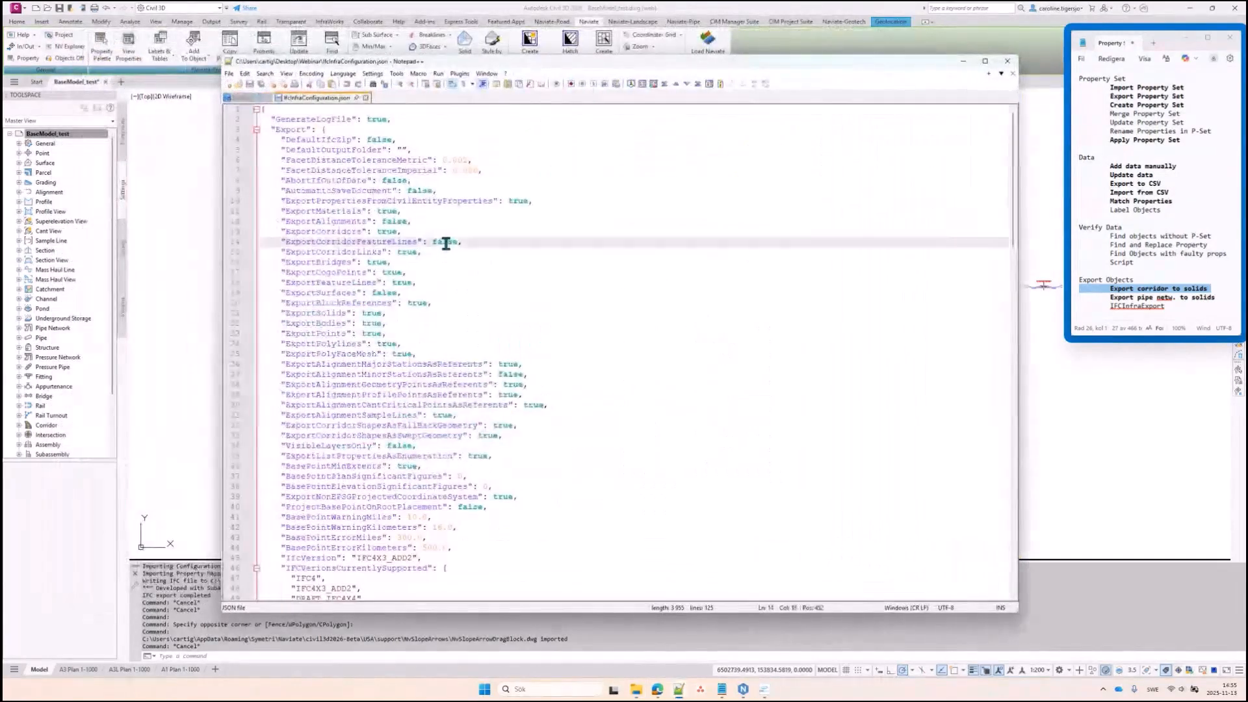
{"action": "double_click", "coordinate": [445, 242]}
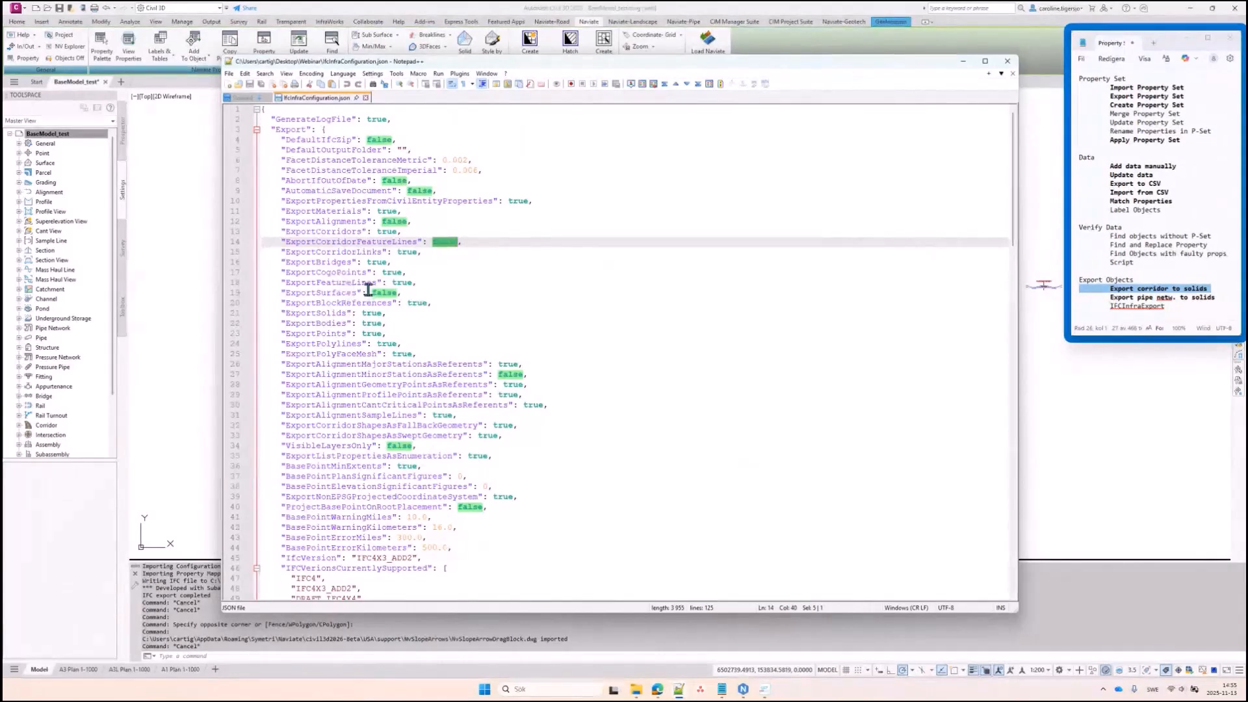
{"action": "left_click_drag", "start_coordinate": [427, 293], "coordinate": [251, 290]}
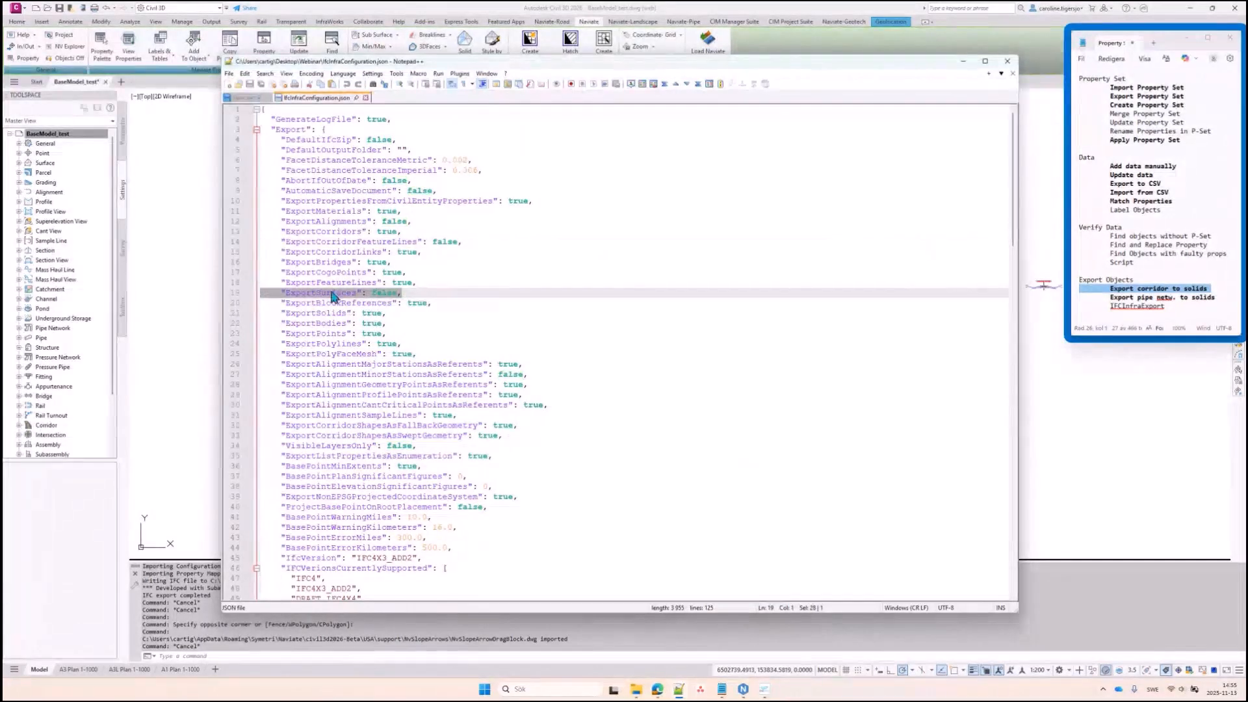
{"action": "double_click", "coordinate": [389, 292]}
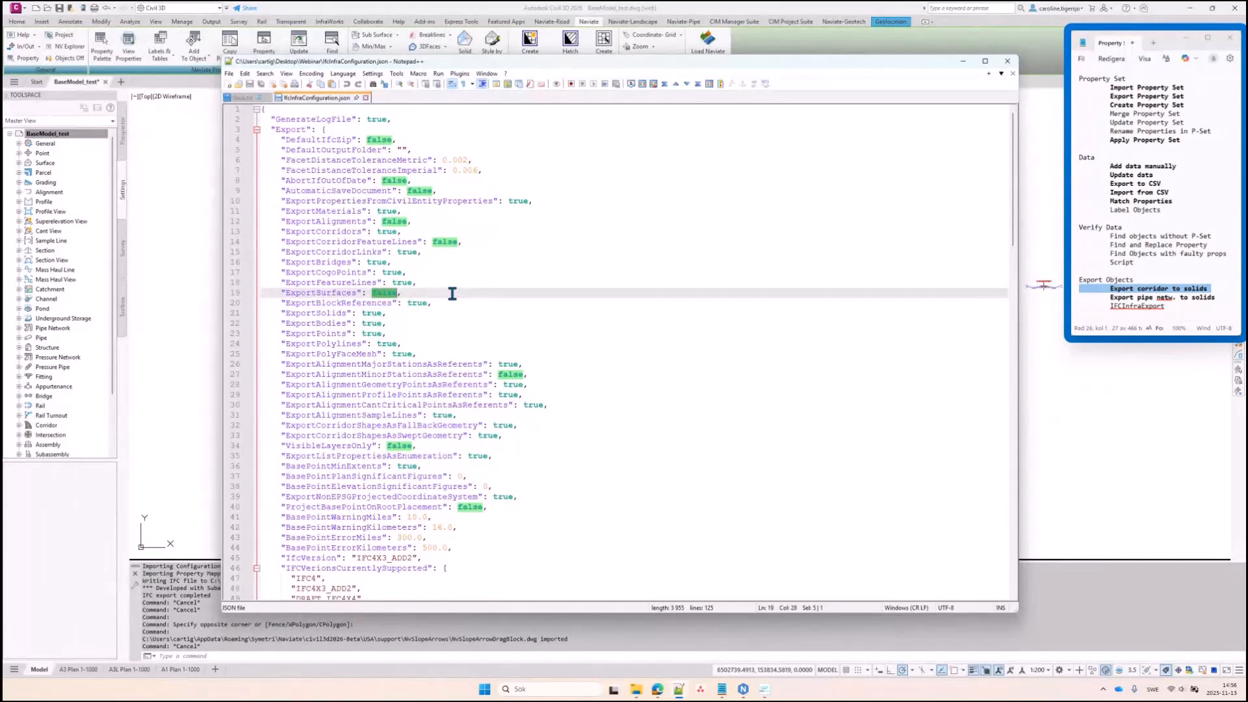
Close the configuration file and Notepad++, returning to the Civil 3D drawing
{"action": "left_click", "coordinate": [366, 98]}
{"action": "left_click", "coordinate": [963, 61]}
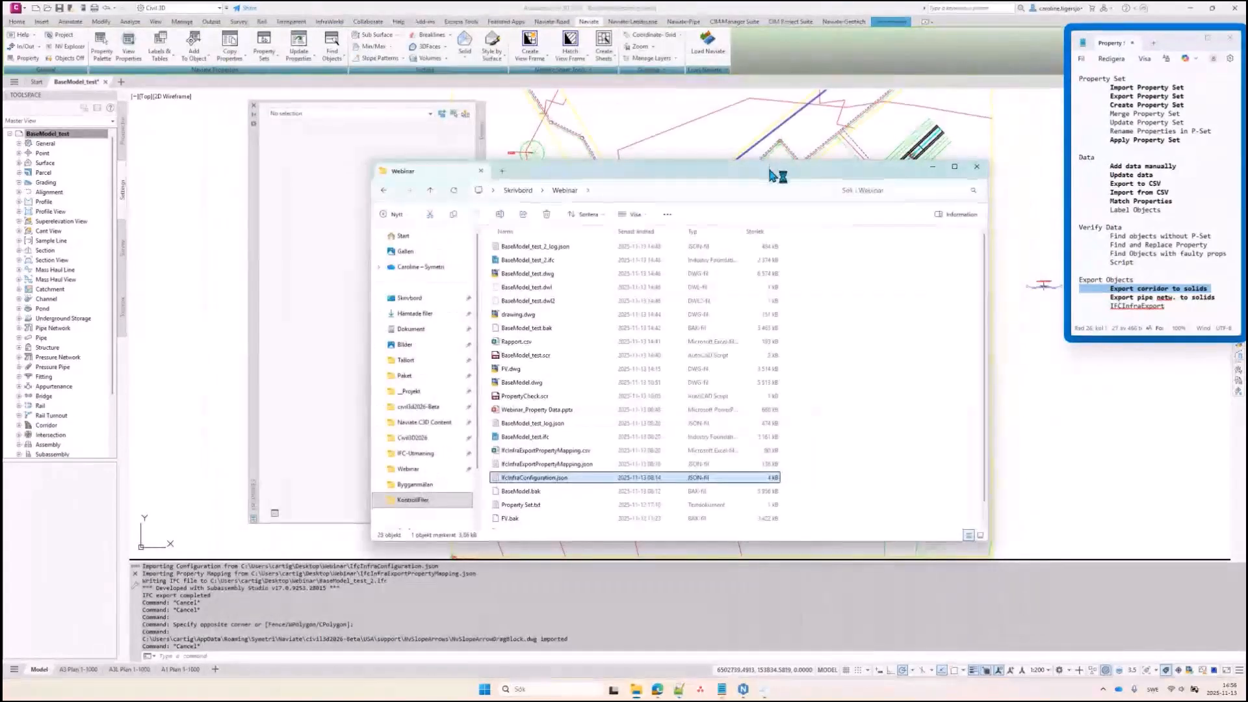
{"action": "left_click", "coordinate": [777, 131]}
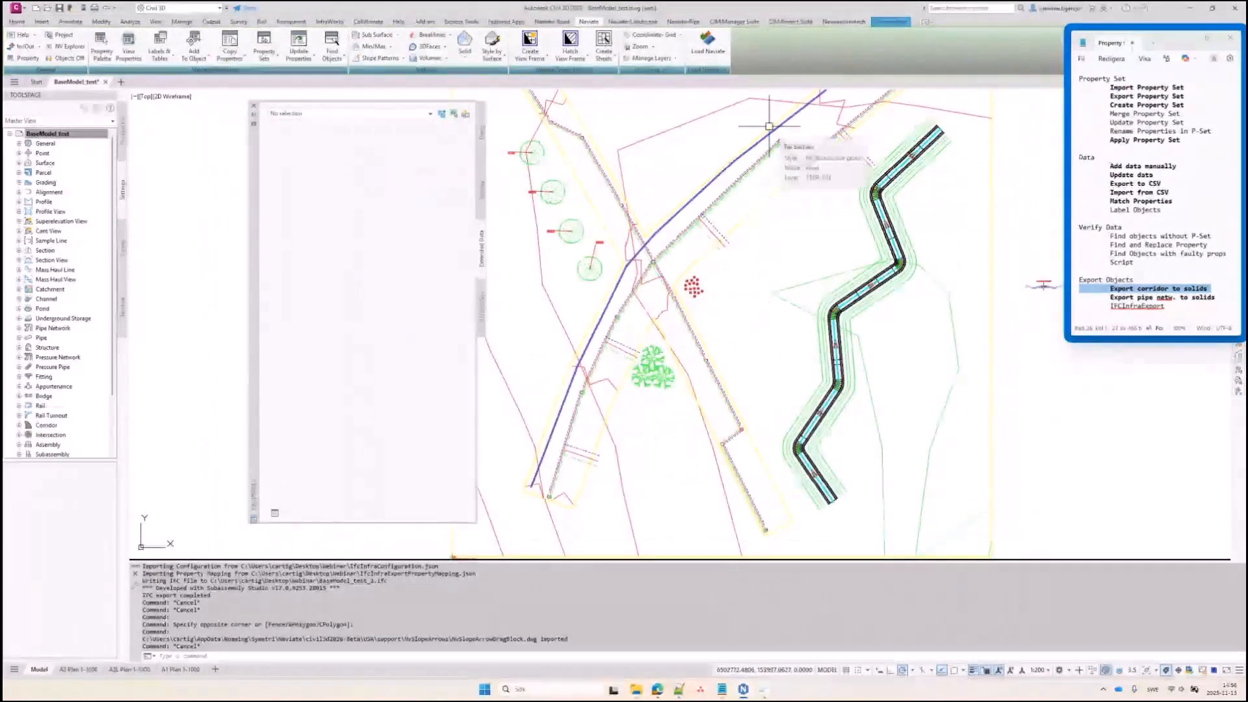